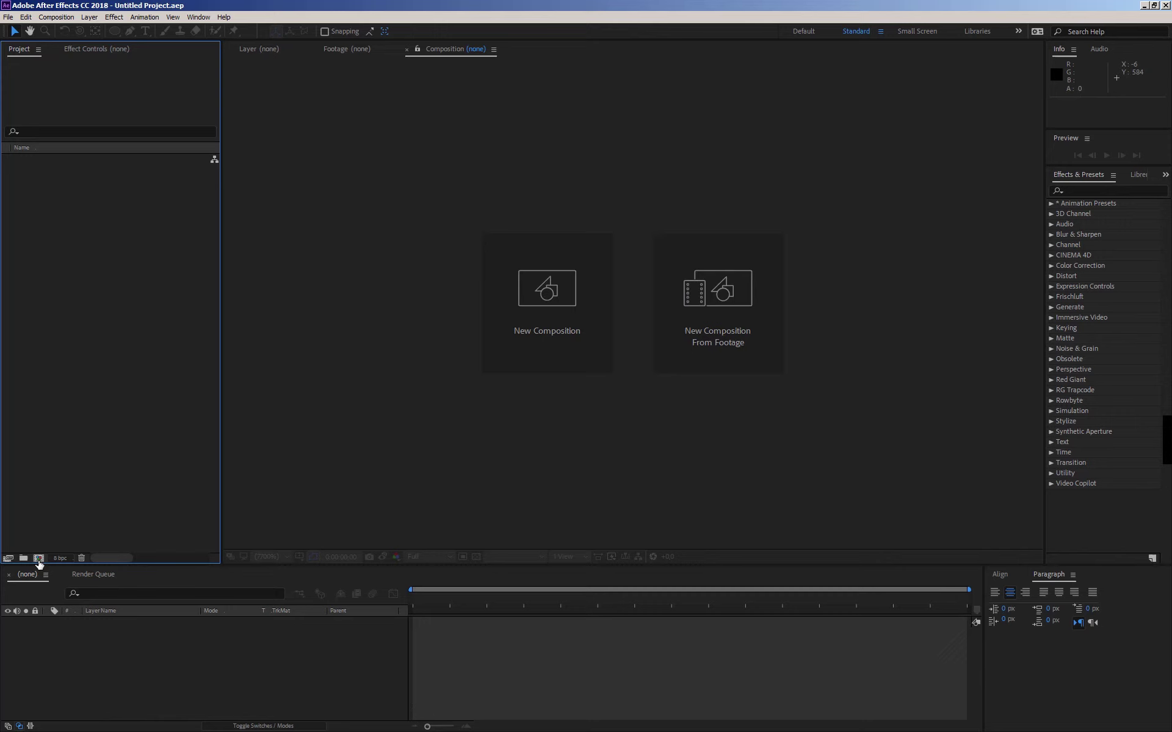
- Create a 1920×1080 composition named 'galaxy'
left_click(38, 559)
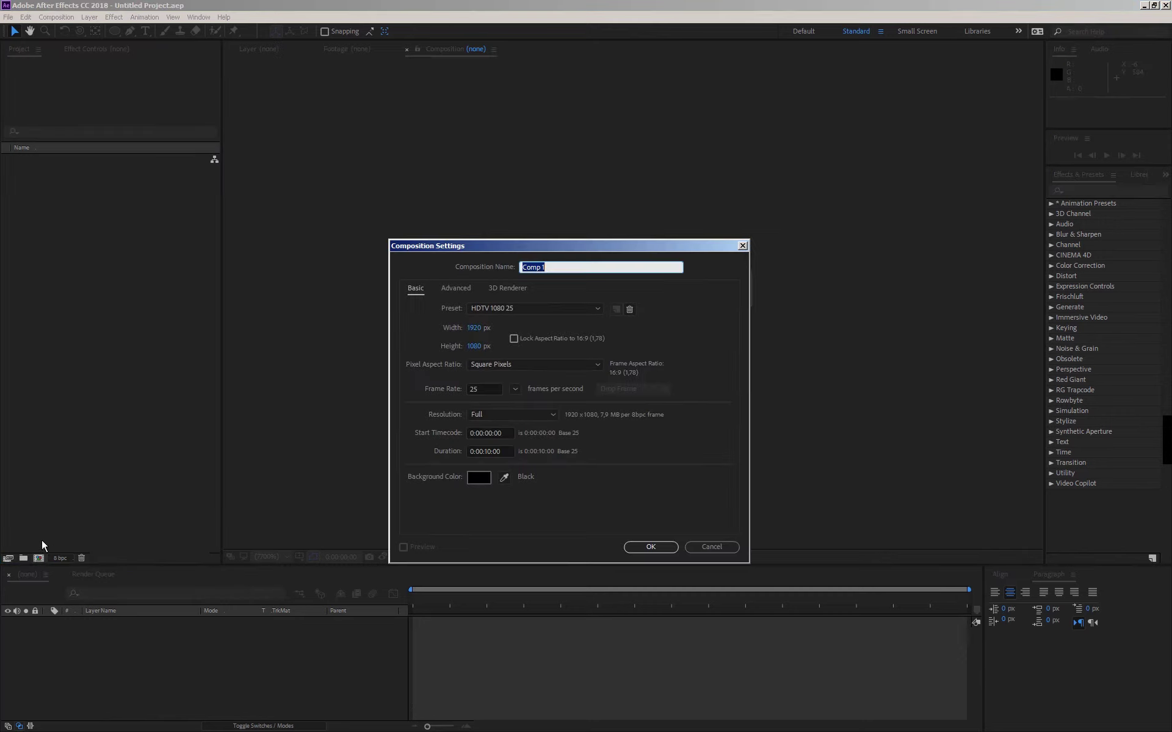
type("galaxy")
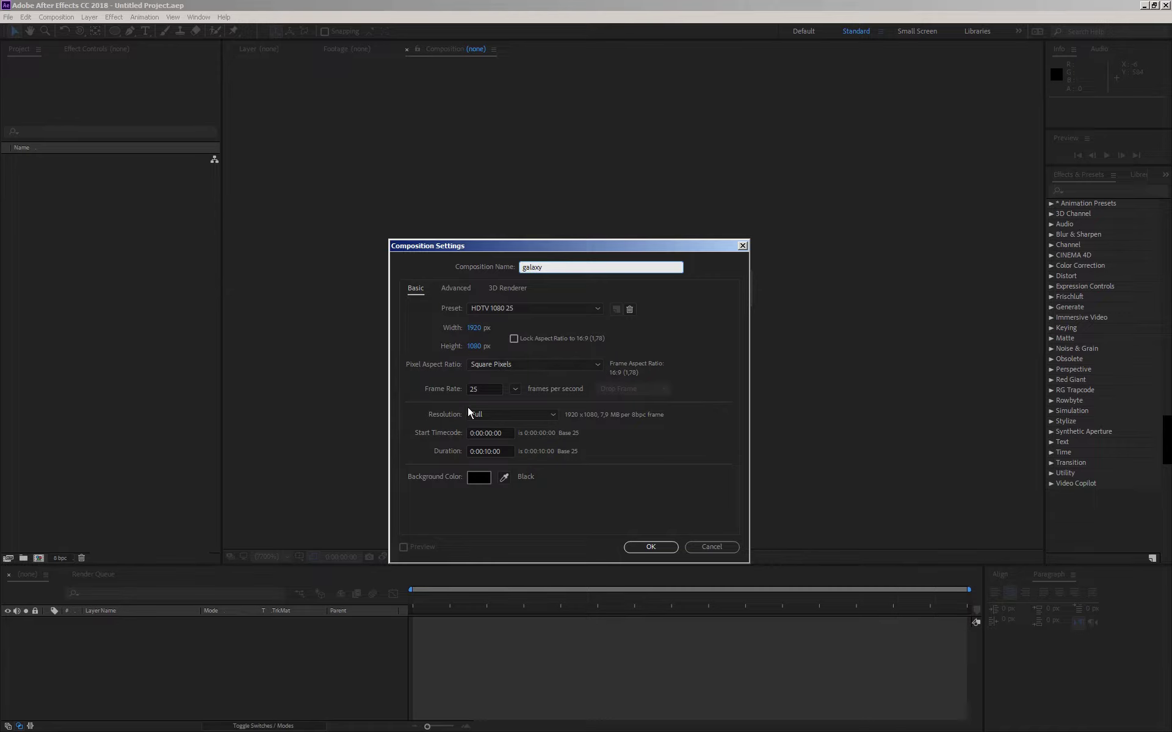
left_click(637, 546)
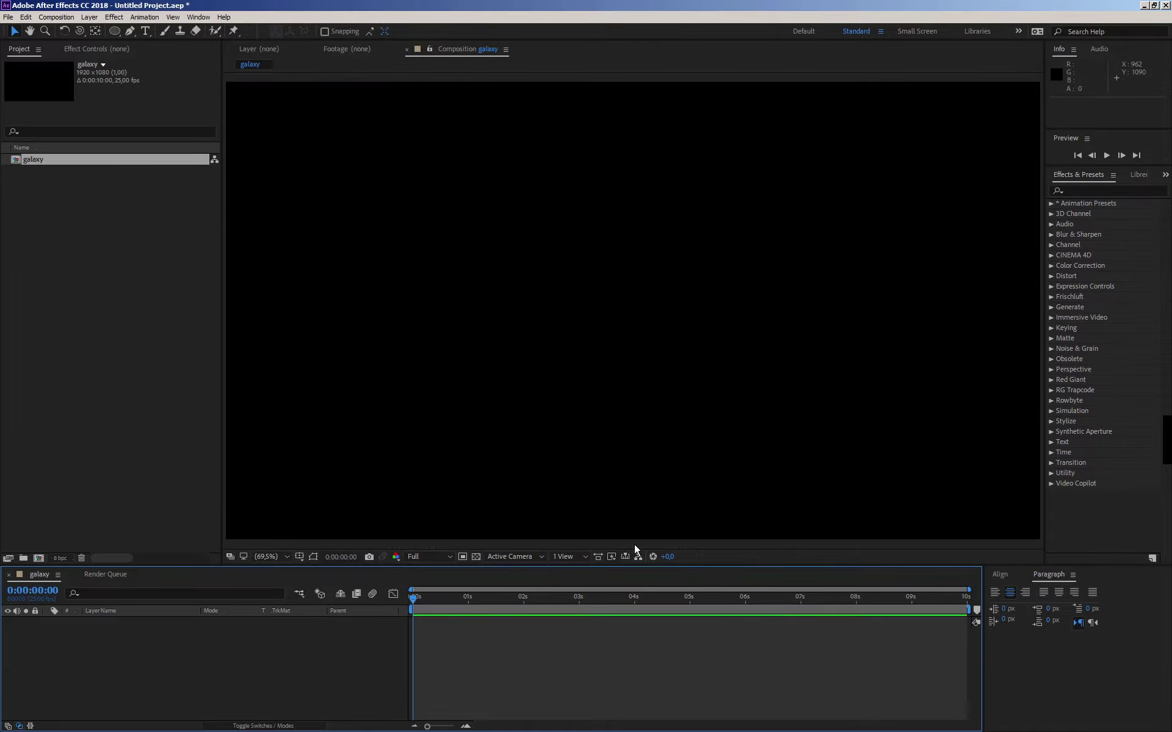
- Add a black solid layer named 'particular' to the comp
right_click(220, 660)
mouse_move(249, 546)
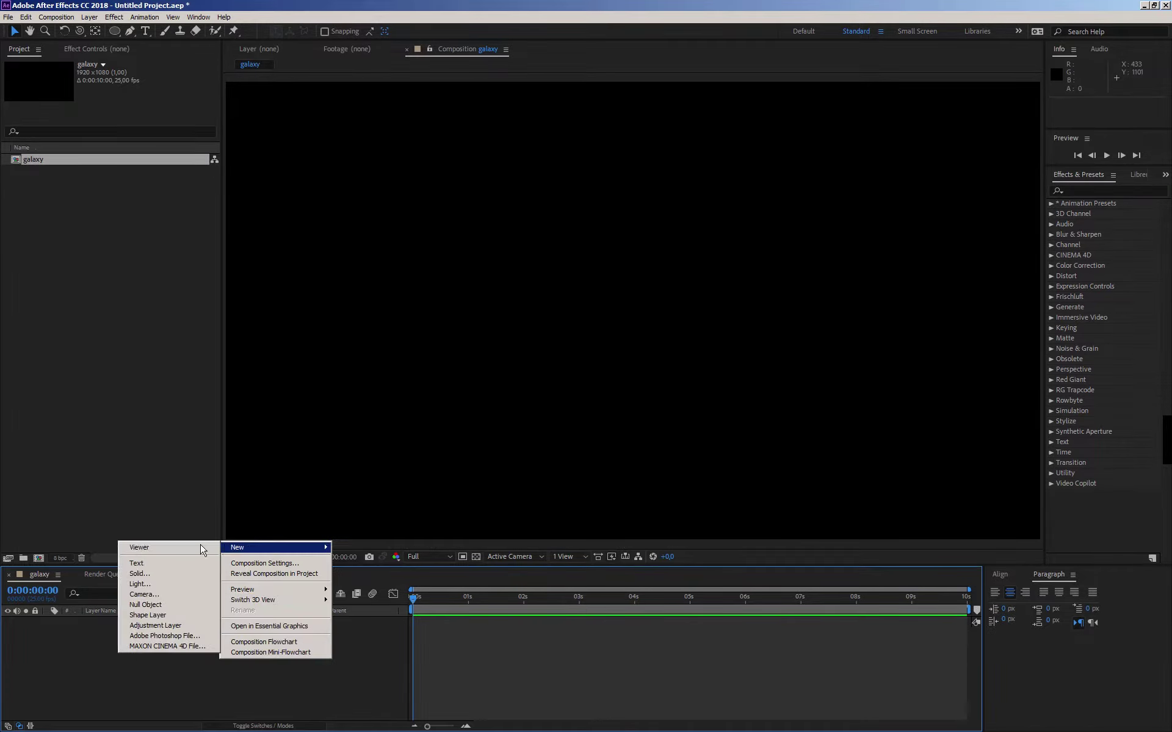
left_click(138, 575)
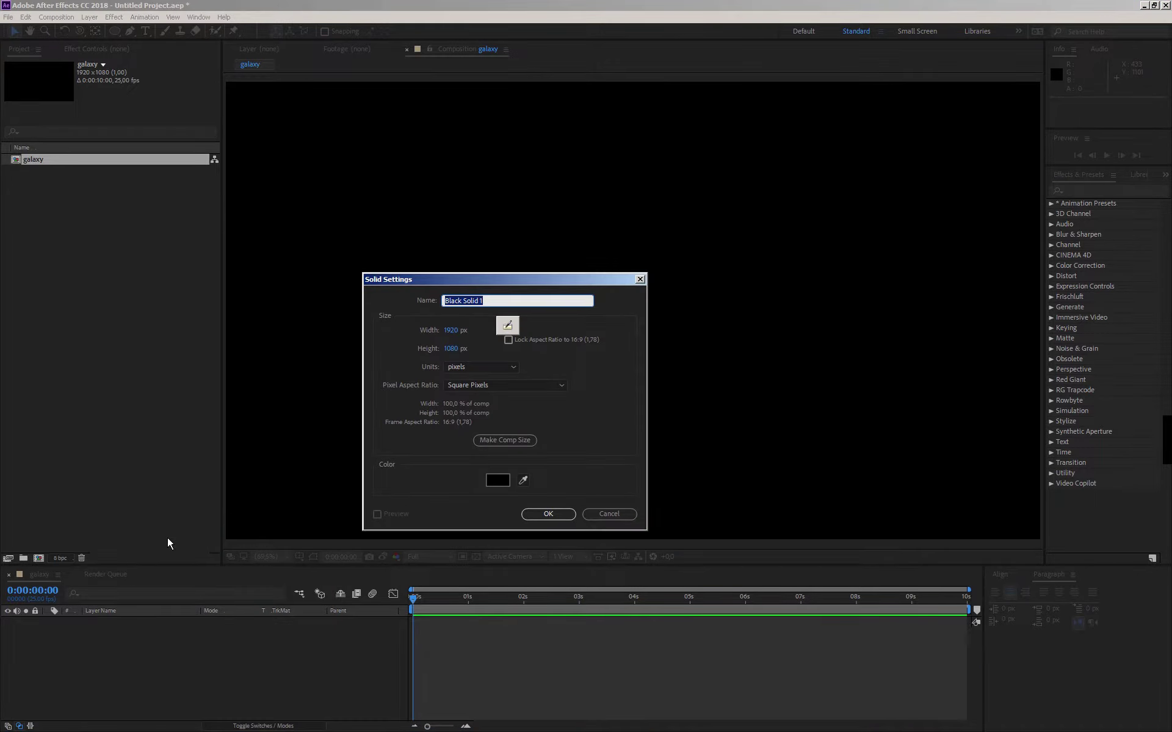
type("particular")
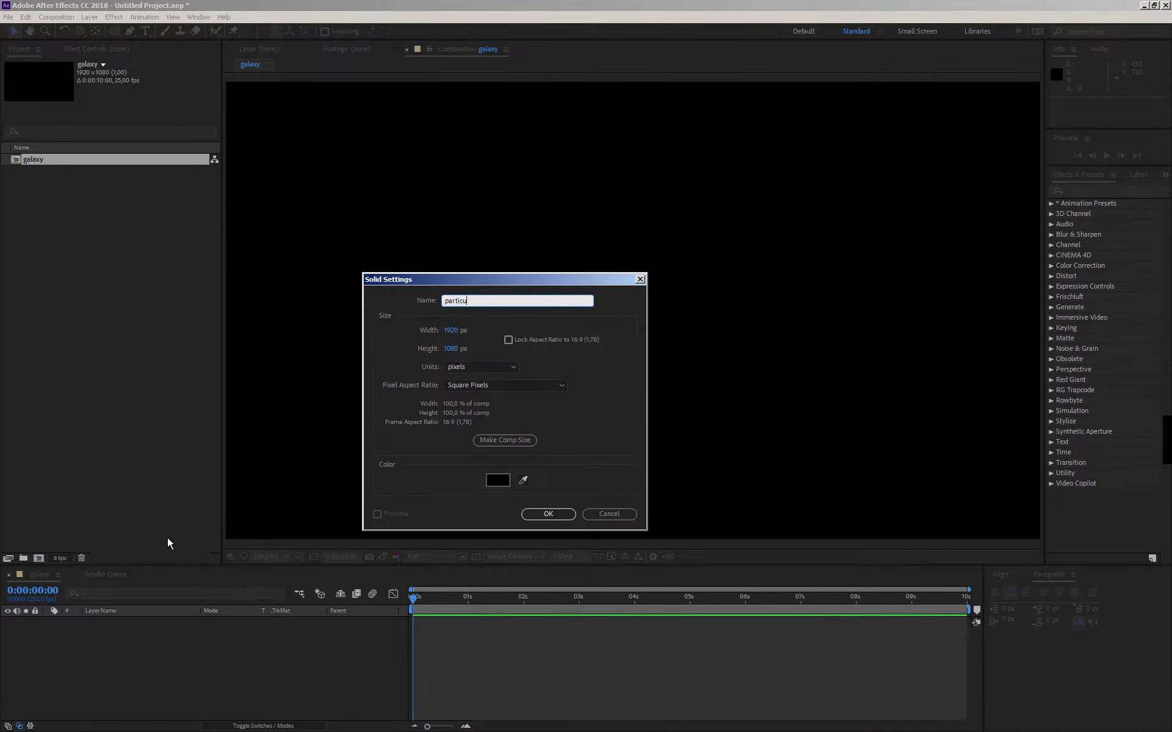
left_click(545, 514)
- Apply Red Giant Trapcode Particular to the particular layer
left_click(115, 621)
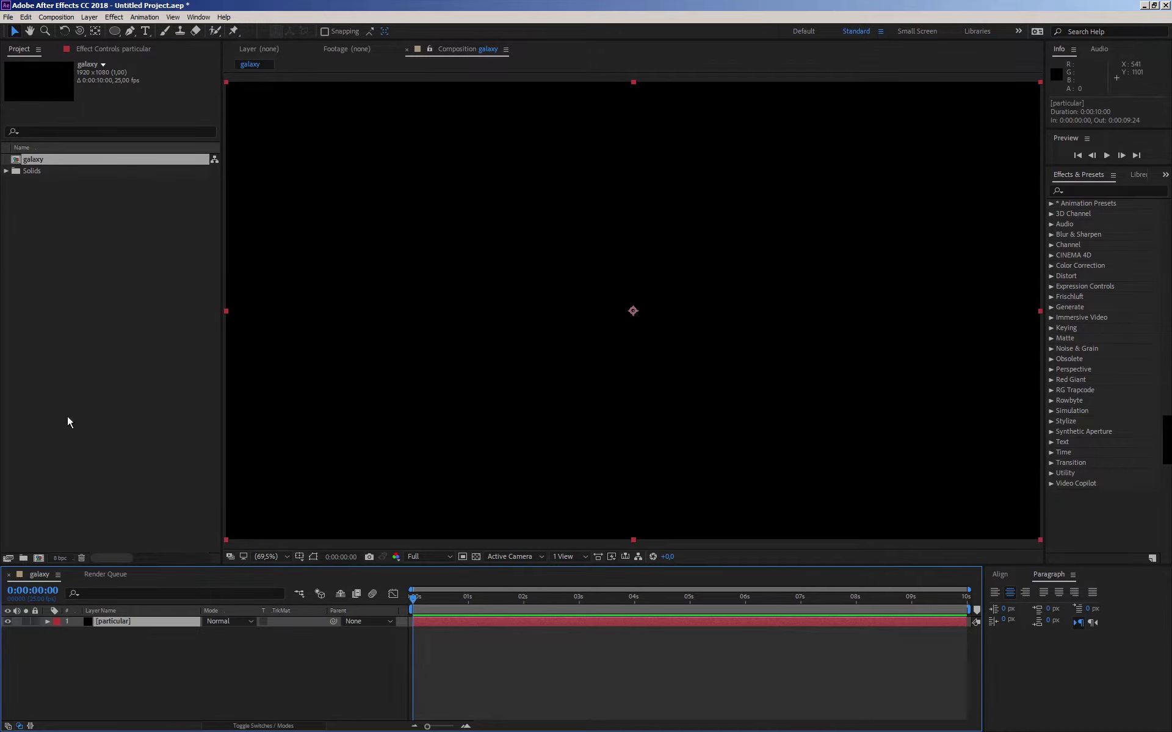
left_click(97, 52)
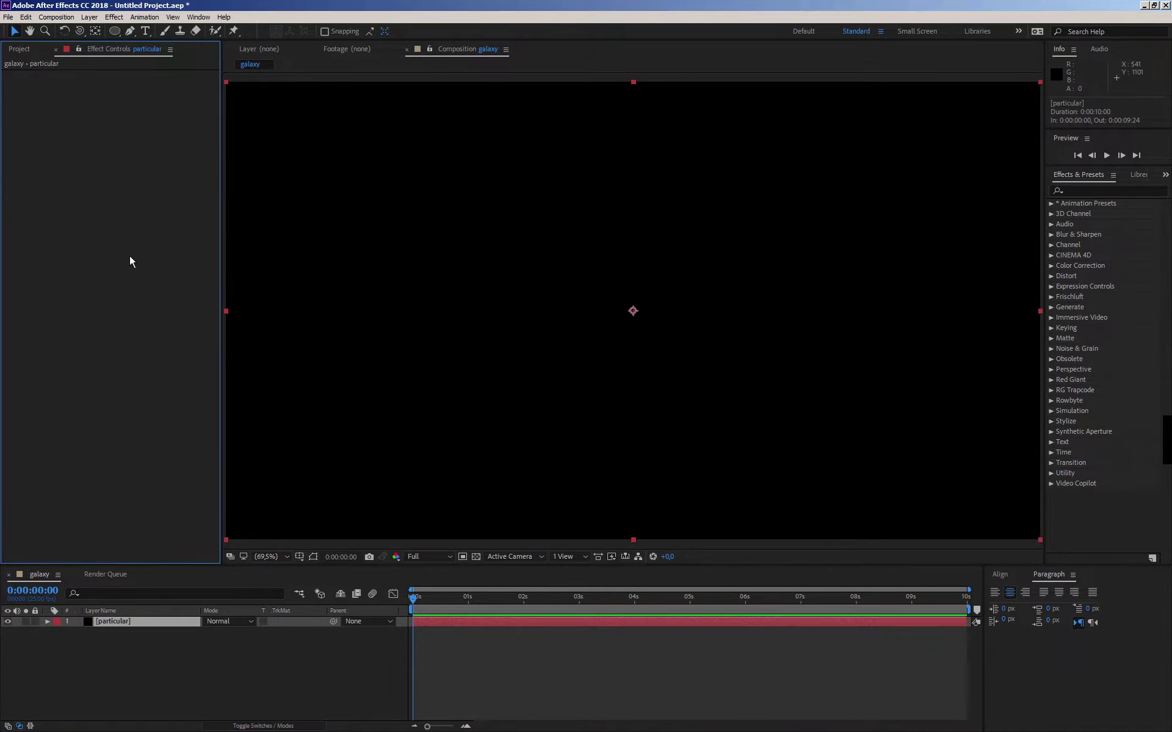
right_click(131, 356)
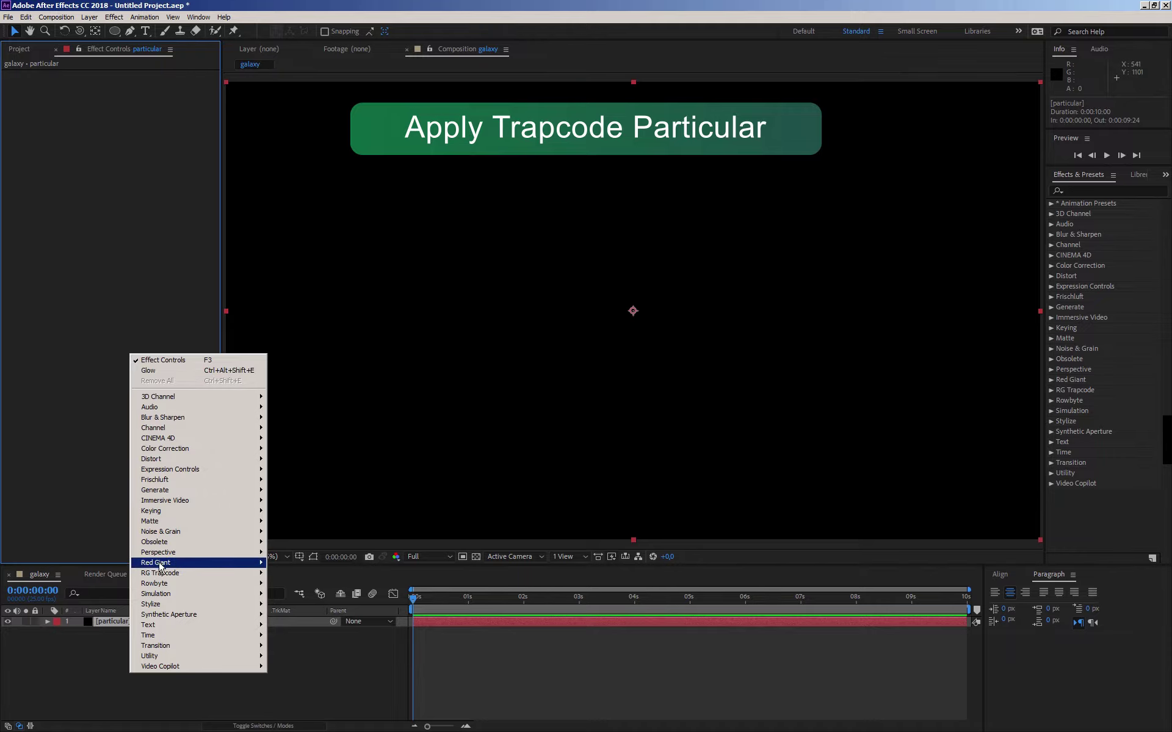
mouse_move(160, 567)
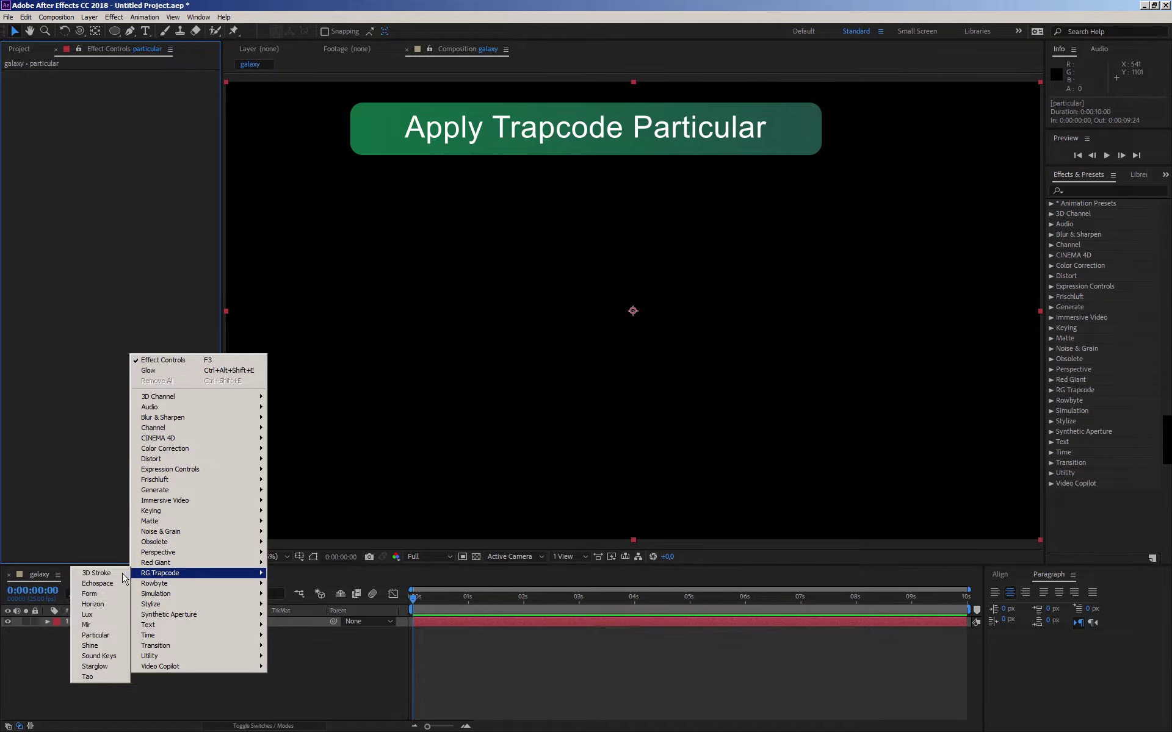
left_click(85, 639)
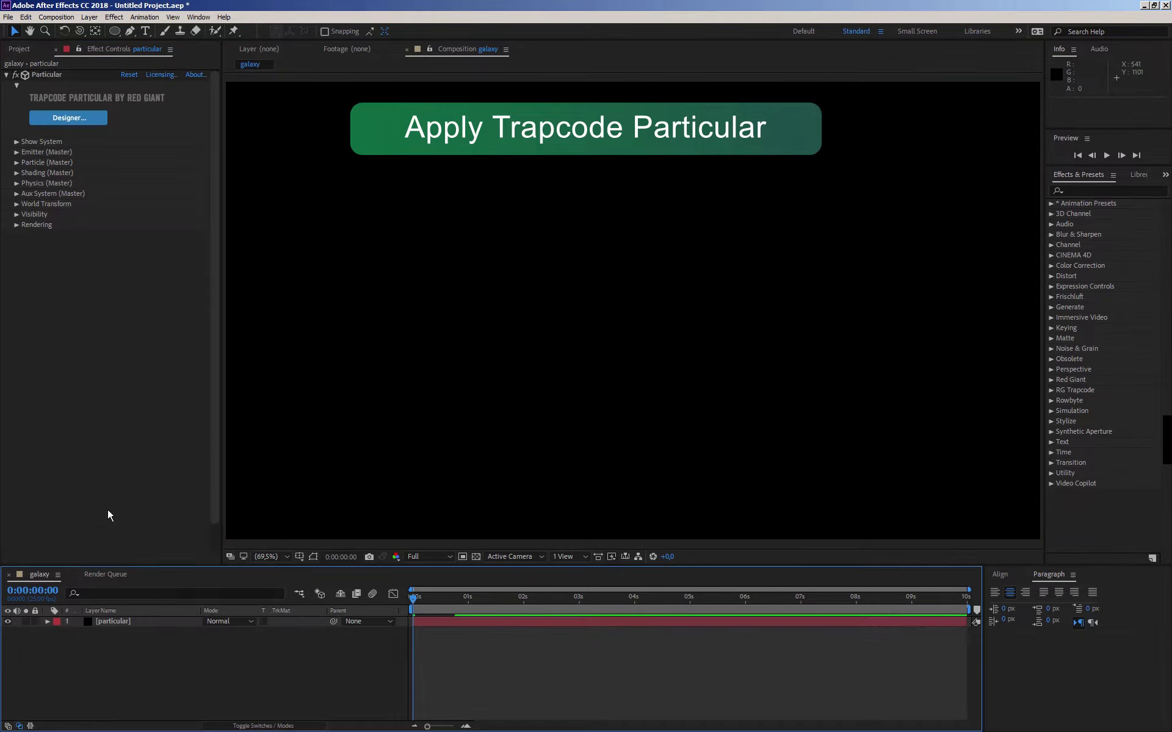
- Enlarge the viewer and scrub the timeline to preview the white particle burst
left_click_drag(346, 573, 347, 586)
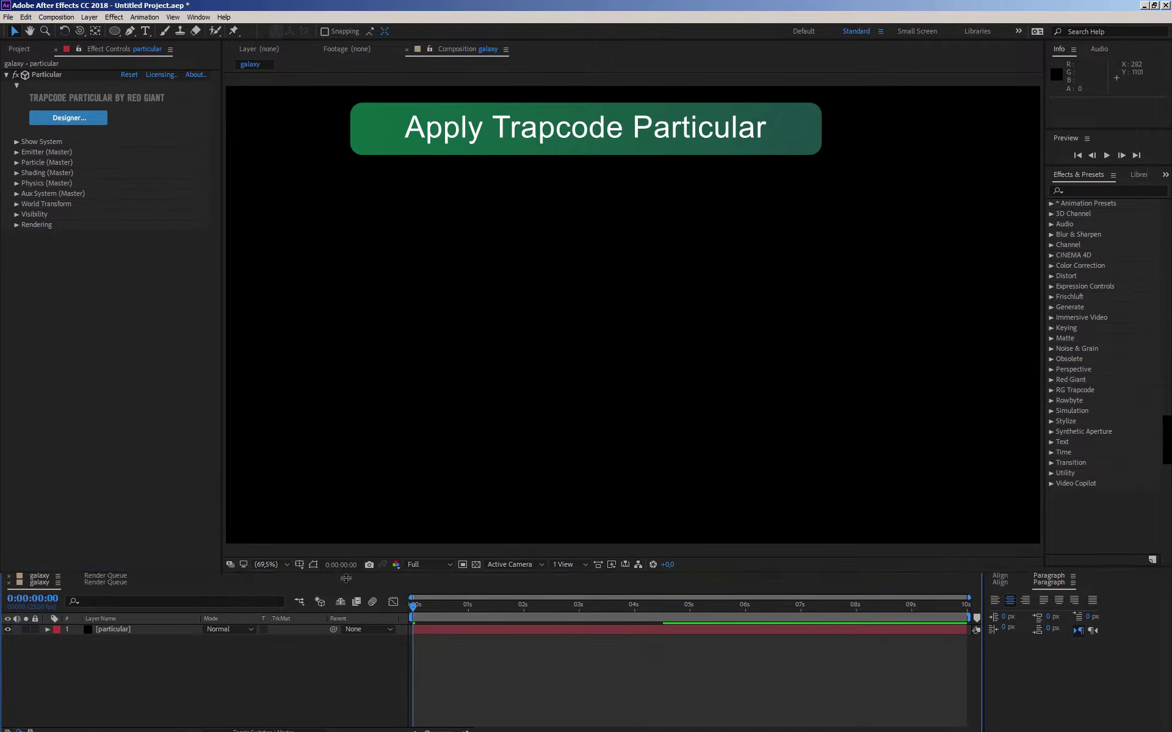
left_click(420, 612)
mouse_move(420, 614)
left_mouse_down()
mouse_move(547, 600)
mouse_move(535, 601)
left_mouse_up()
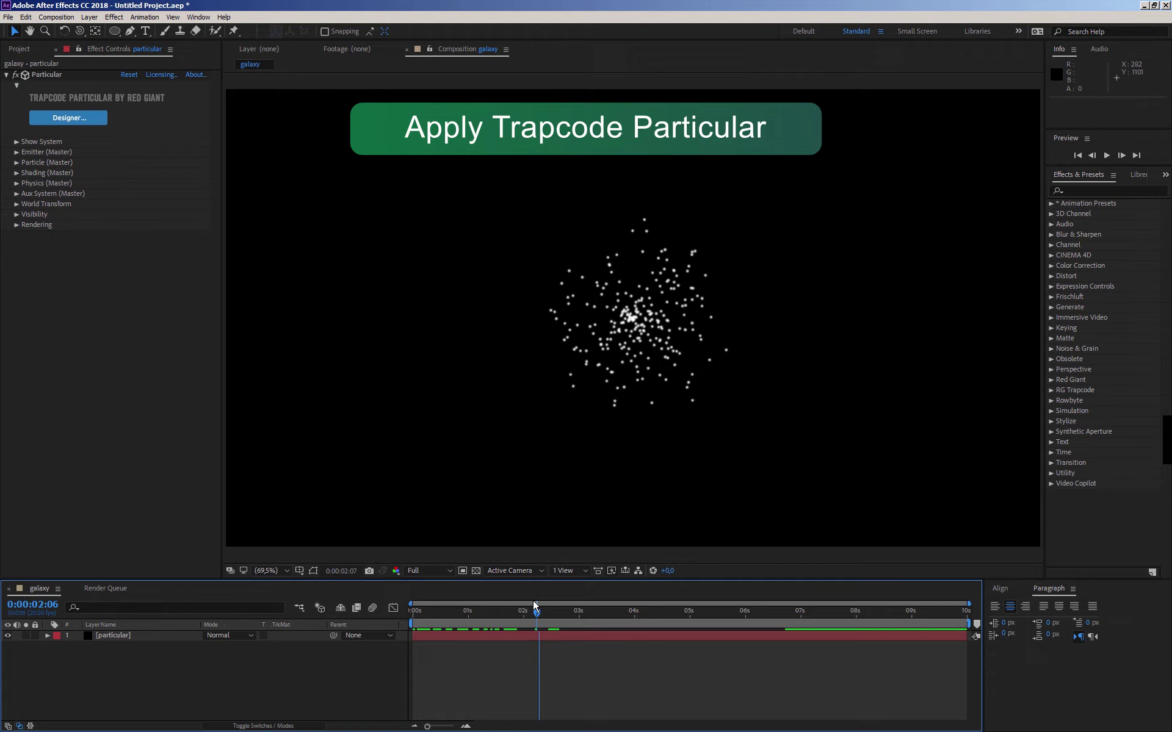
- Add a two-node 50mm camera named Camera 1 to the galaxy comp
right_click(178, 669)
mouse_move(194, 559)
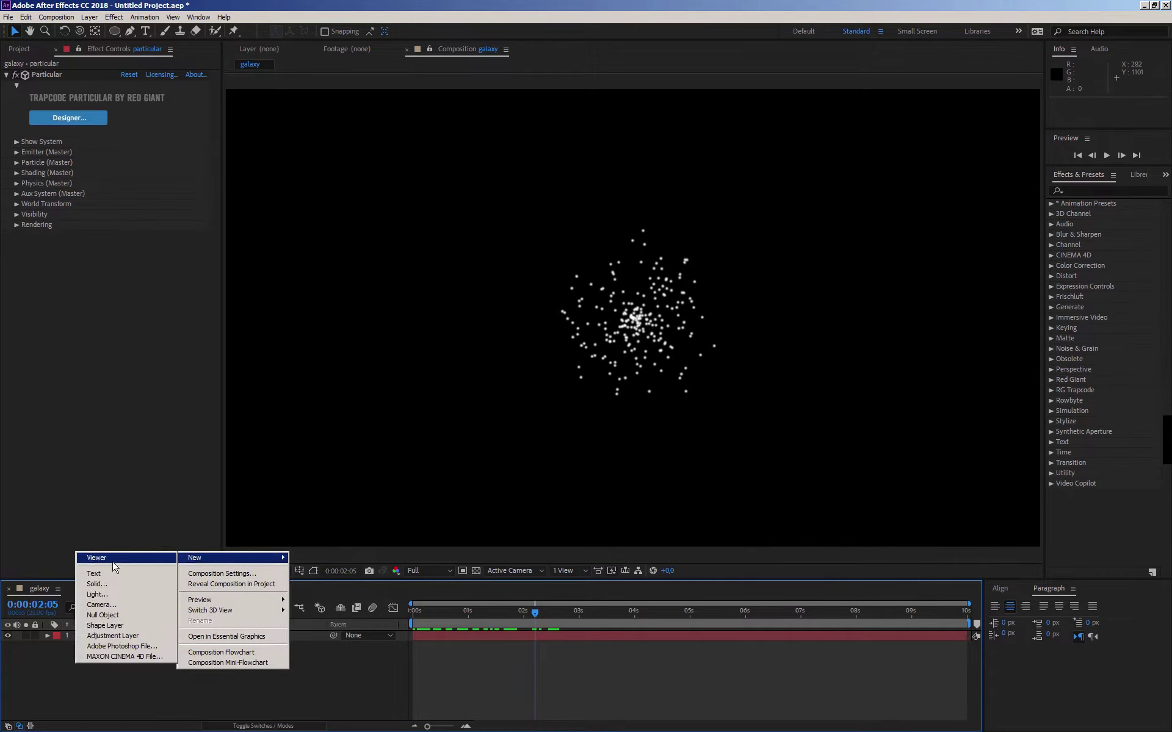
left_click(103, 606)
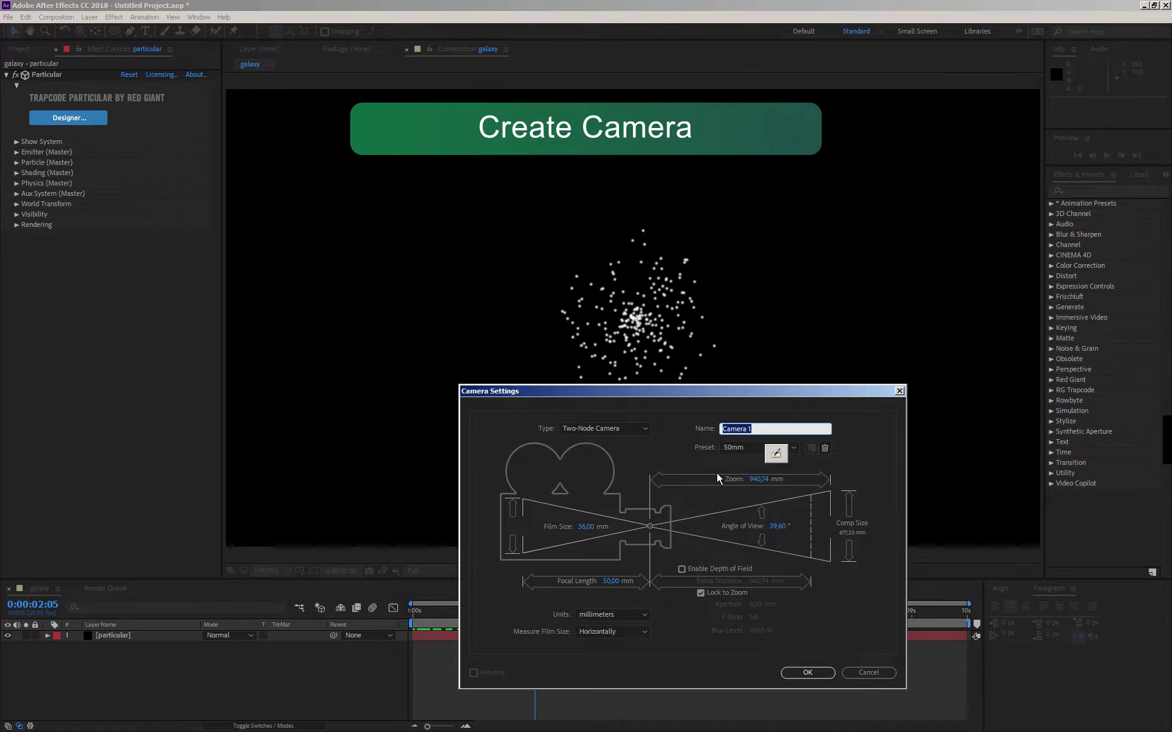
left_click(811, 560)
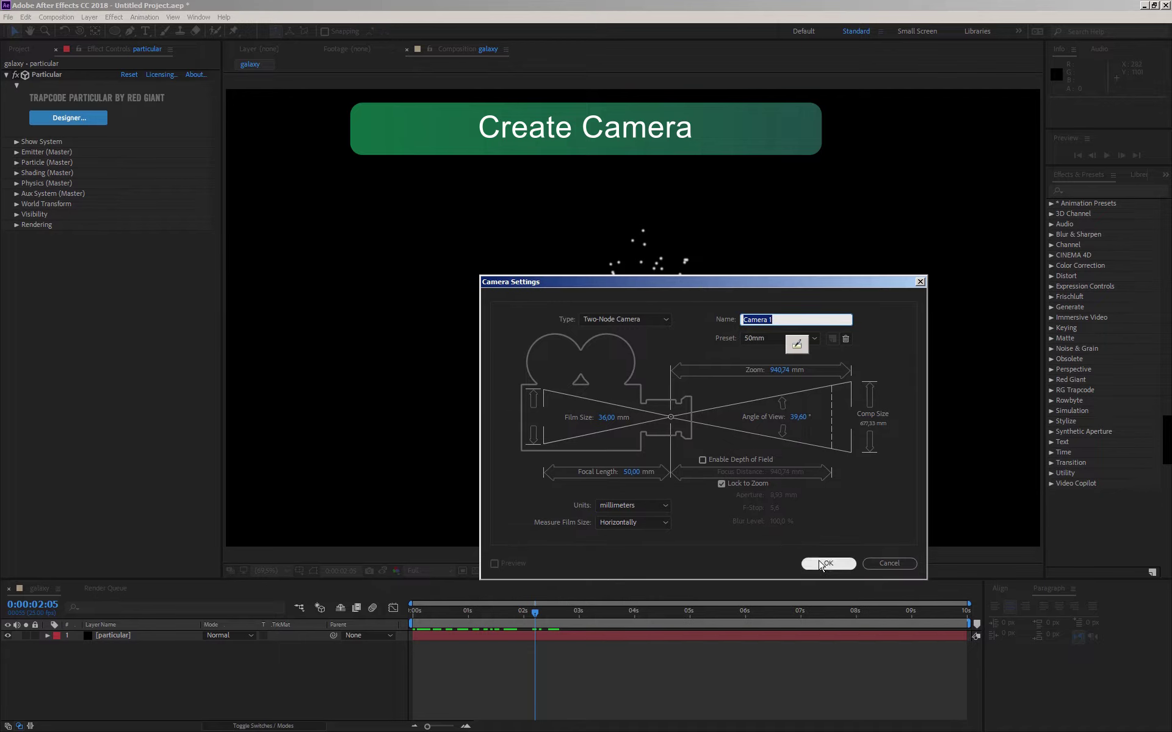
- Orbit the camera around the particles, then select the particular layer
left_click(79, 30)
mouse_move(666, 381)
left_mouse_down()
mouse_move(714, 411)
mouse_move(640, 408)
left_mouse_up()
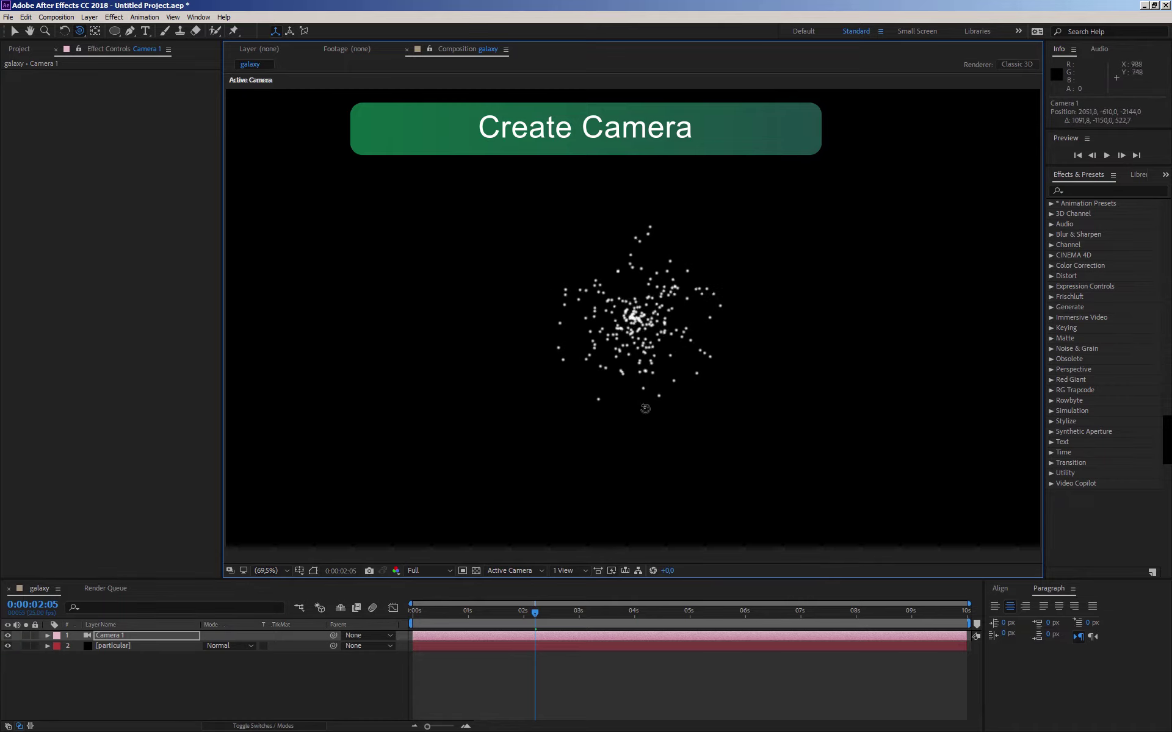
left_click_drag(535, 612, 432, 612)
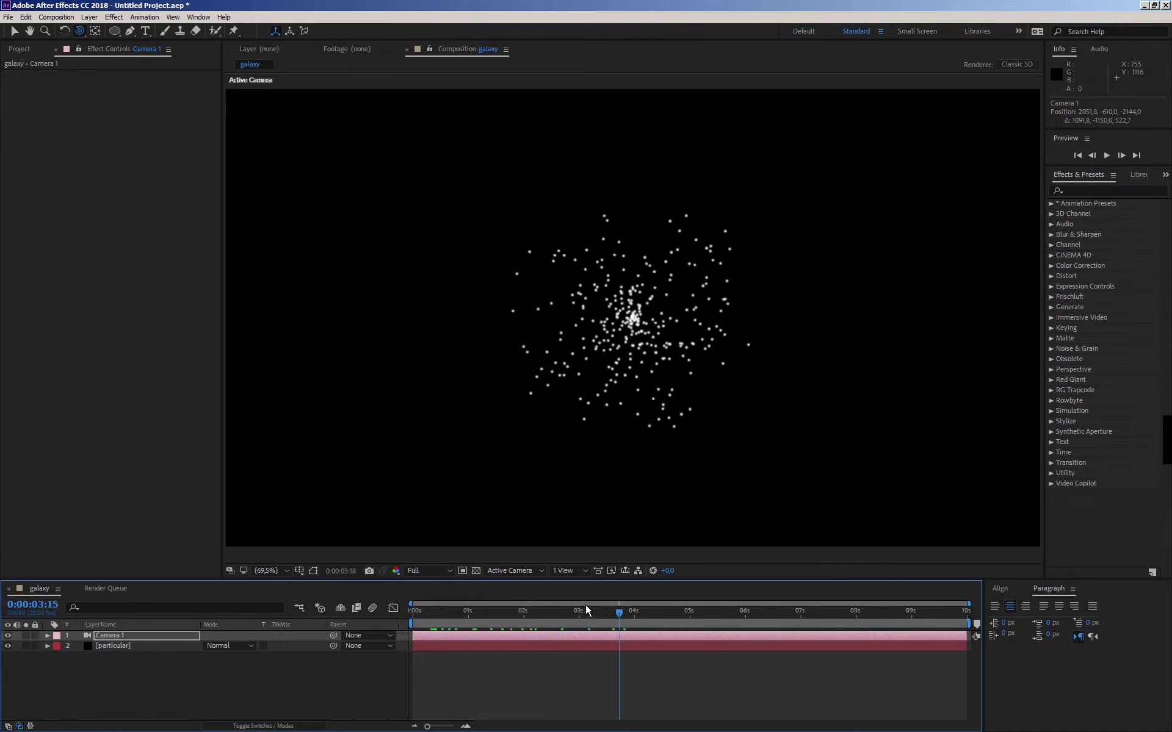
left_click(112, 645)
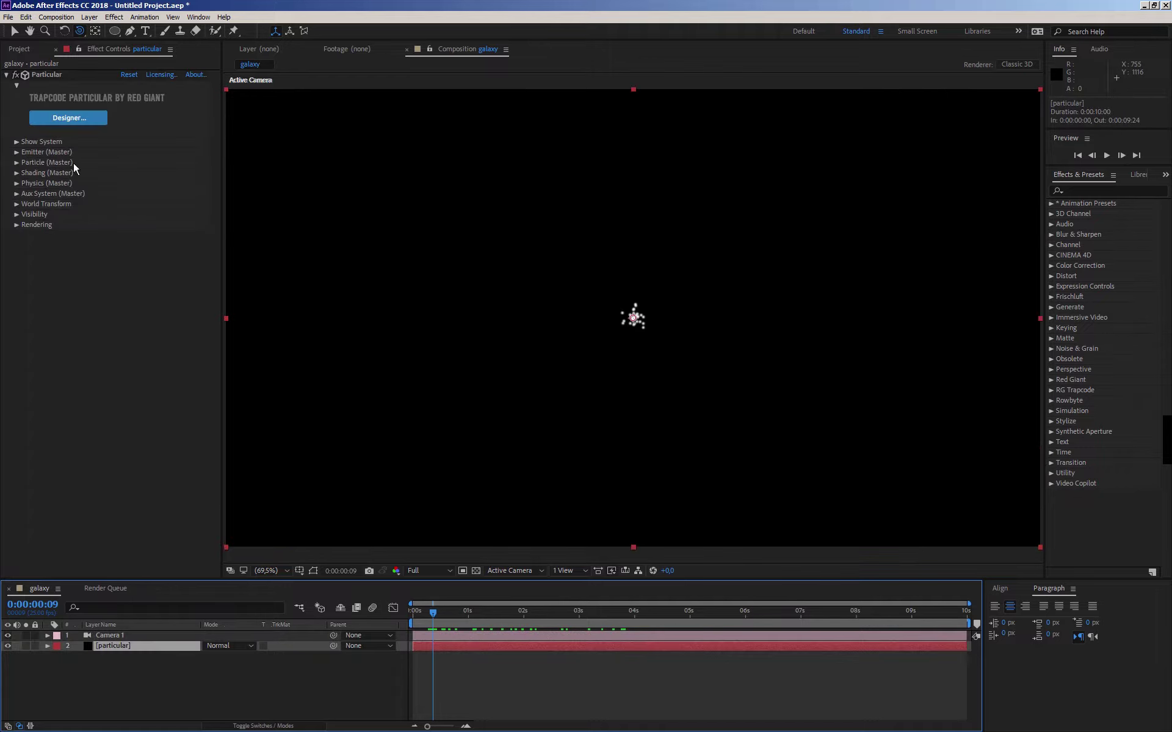
- Set the Particular emitter Direction to Bi-Directional
left_click(15, 152)
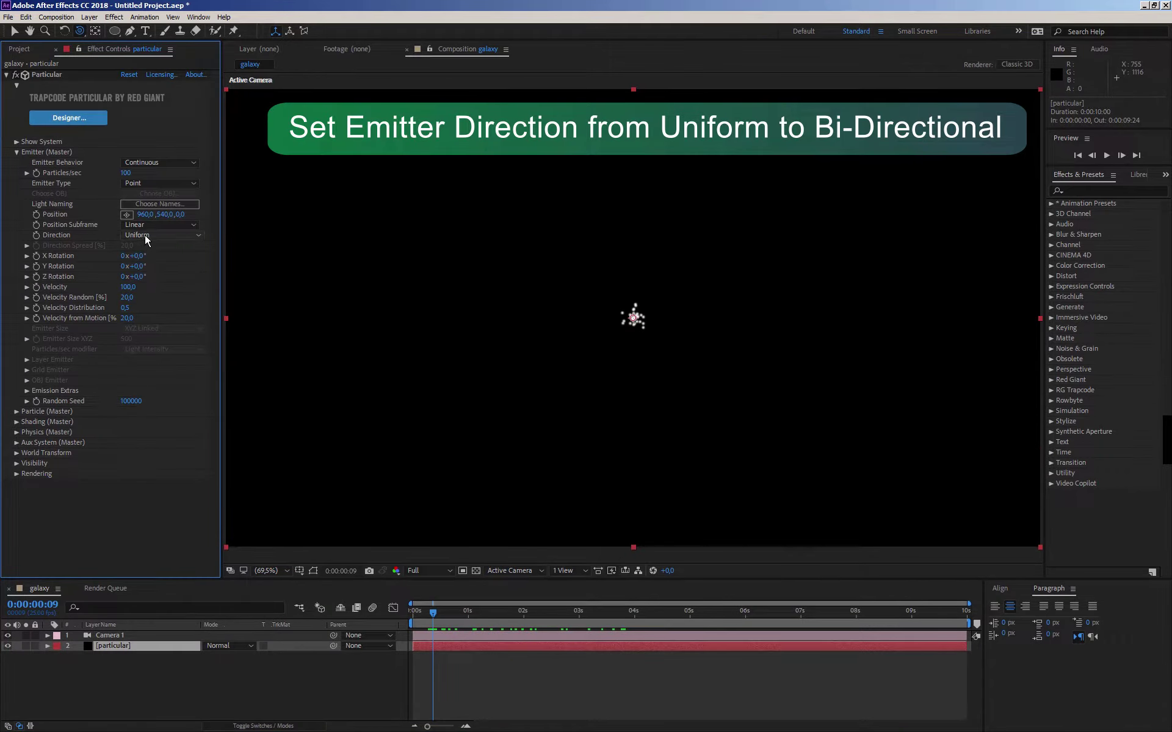
left_click(145, 236)
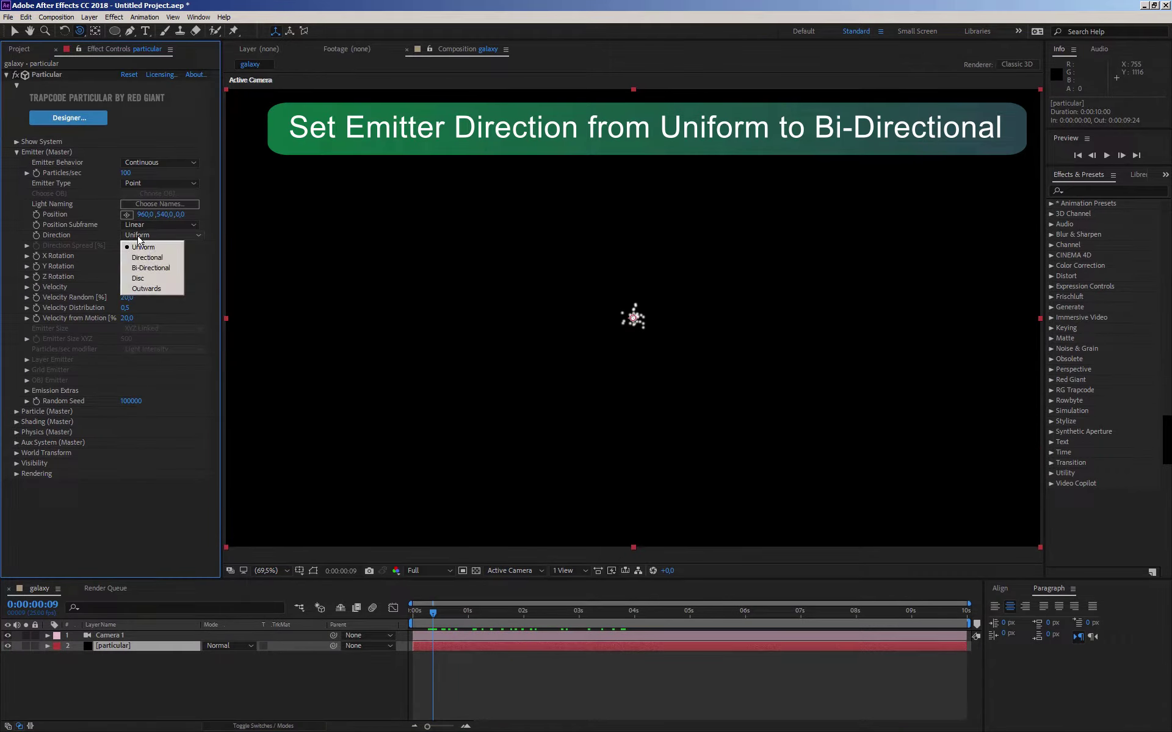
left_click(138, 269)
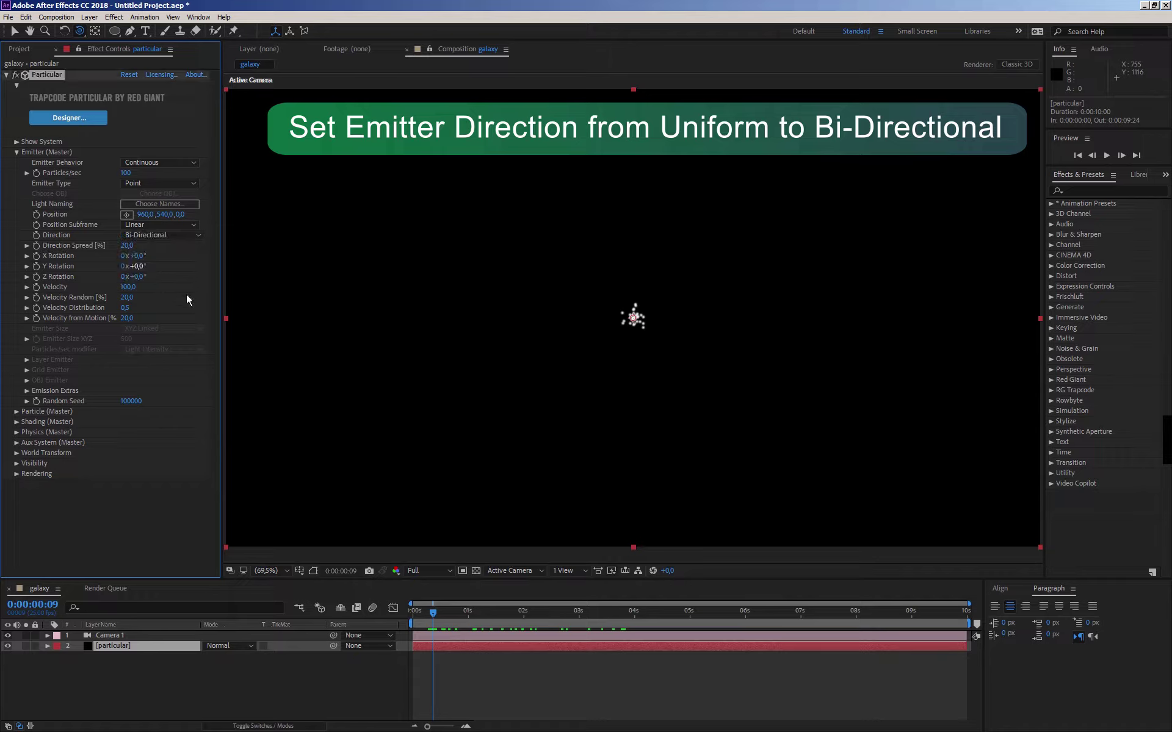
- Scrub forward and orbit the camera so the bi-directional stream lies horizontal
left_click_drag(430, 618, 597, 612)
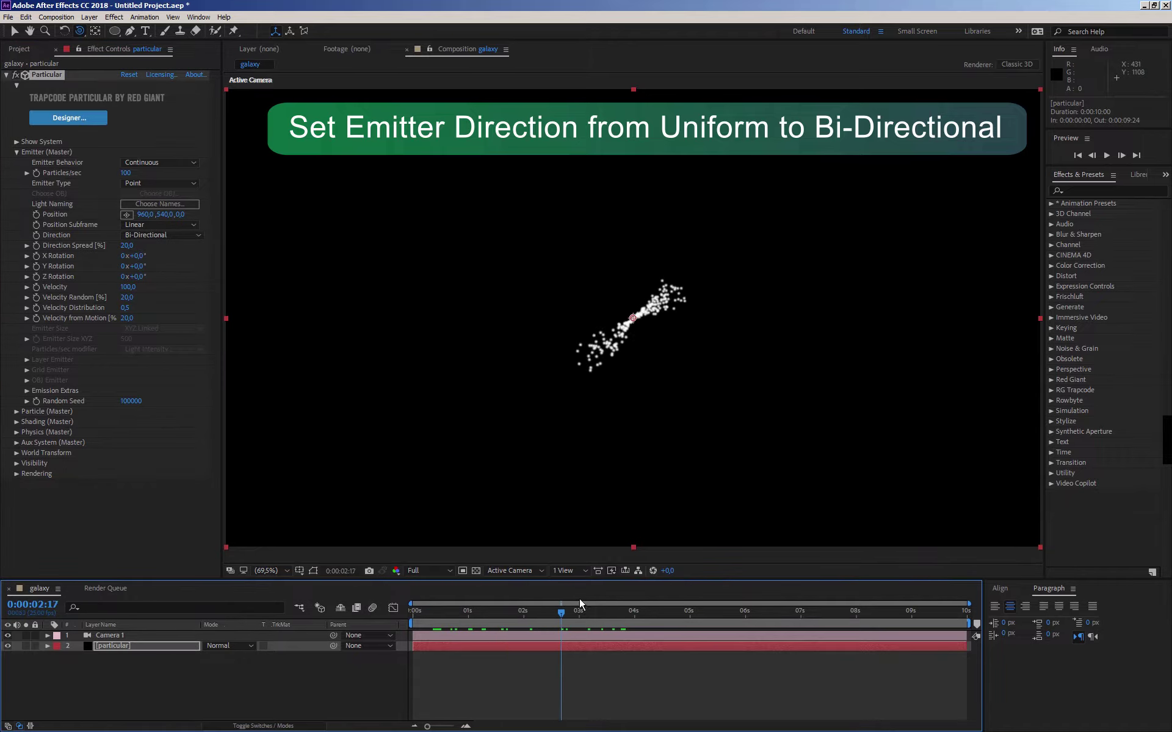
mouse_move(673, 395)
left_mouse_down()
mouse_move(609, 366)
mouse_move(604, 394)
left_mouse_up()
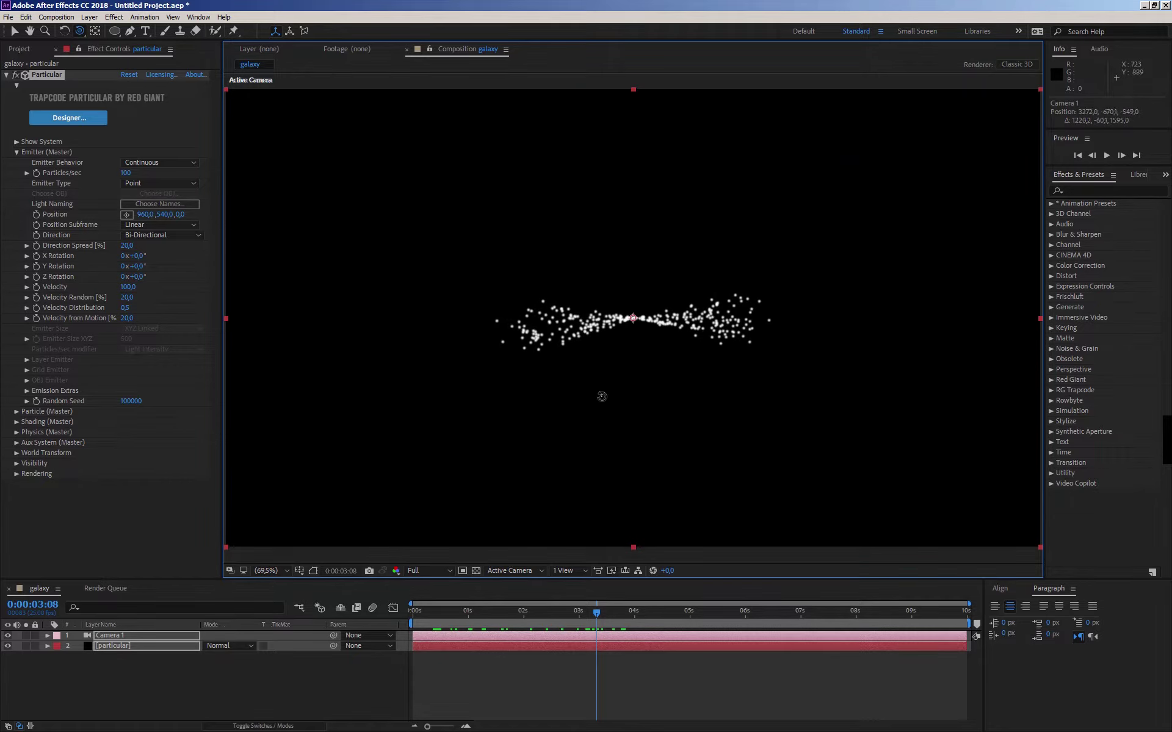
left_click(287, 715)
left_click(287, 714)
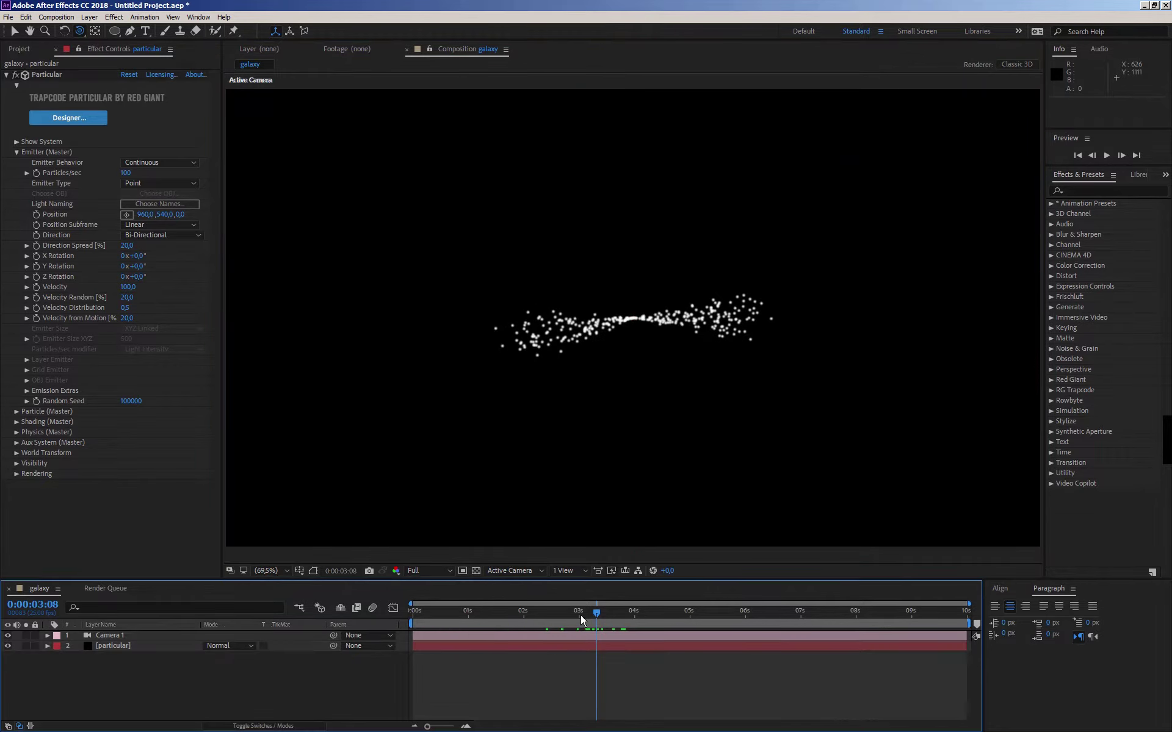
left_click_drag(581, 614, 607, 612)
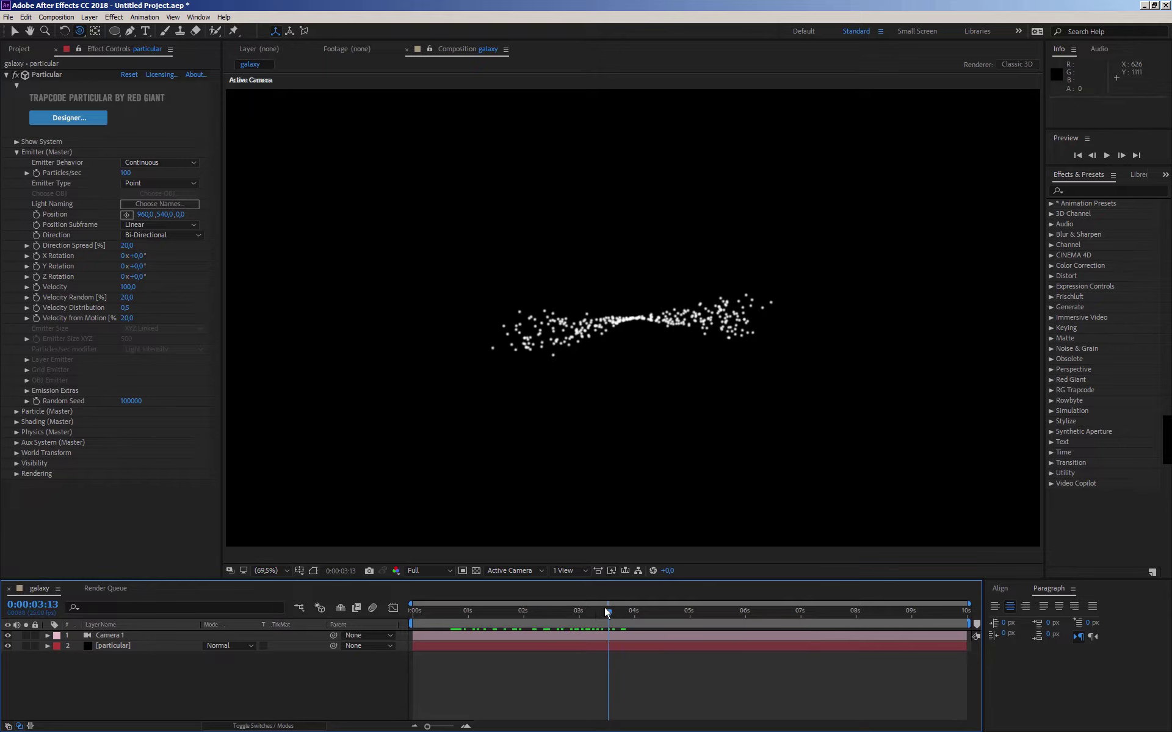
- Test a Y Rotation change, undo it back to 0°, and return to 0:00:00:00
left_click(145, 508)
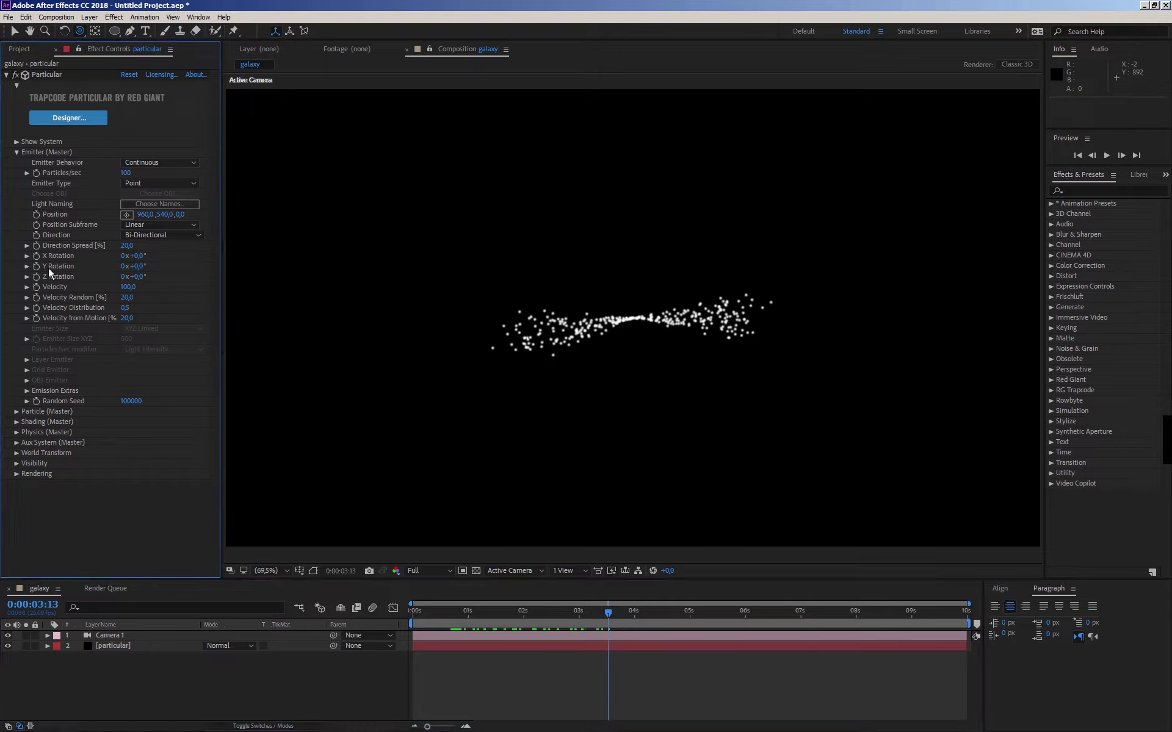
left_click(154, 267)
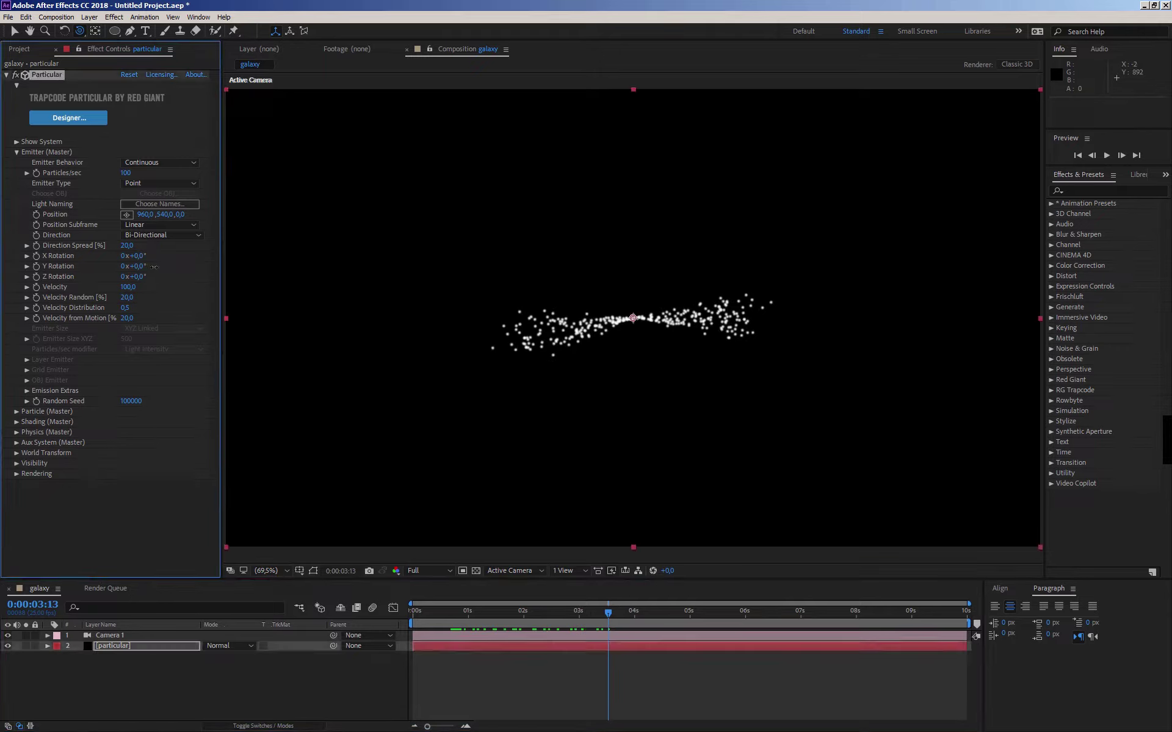
mouse_move(154, 266)
left_mouse_down()
mouse_move(143, 277)
mouse_move(186, 270)
left_mouse_up()
key("ctrl+z")
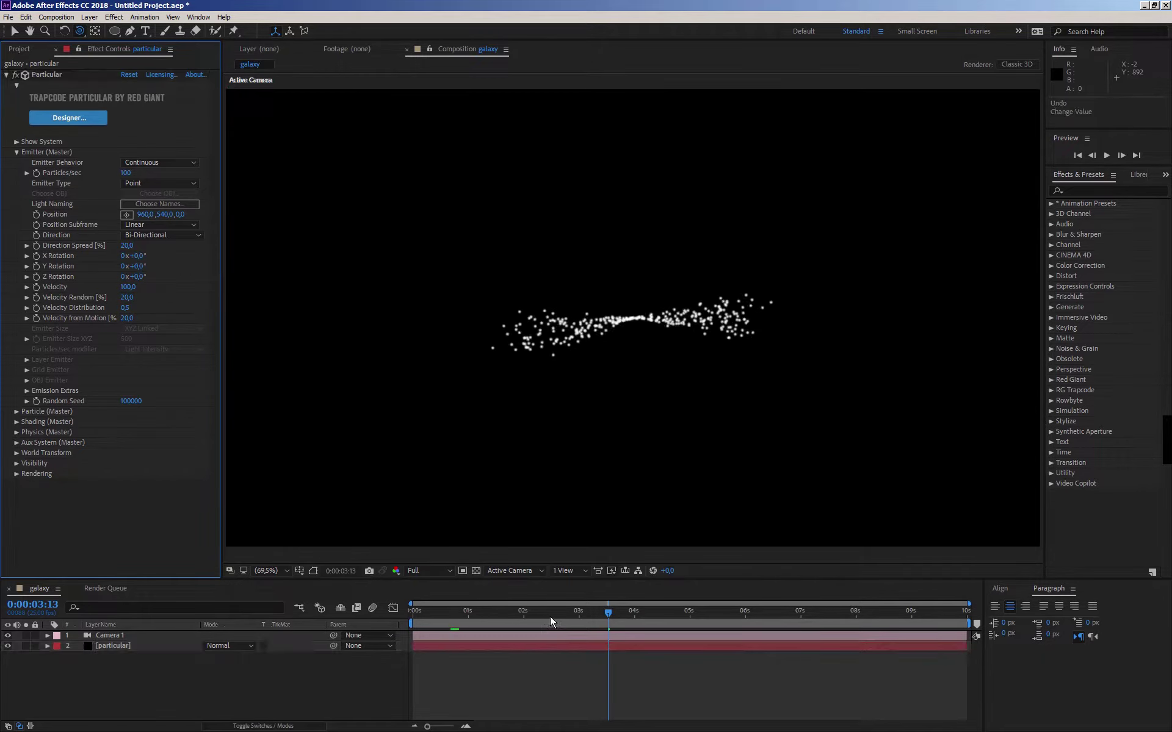
left_click_drag(588, 612, 383, 607)
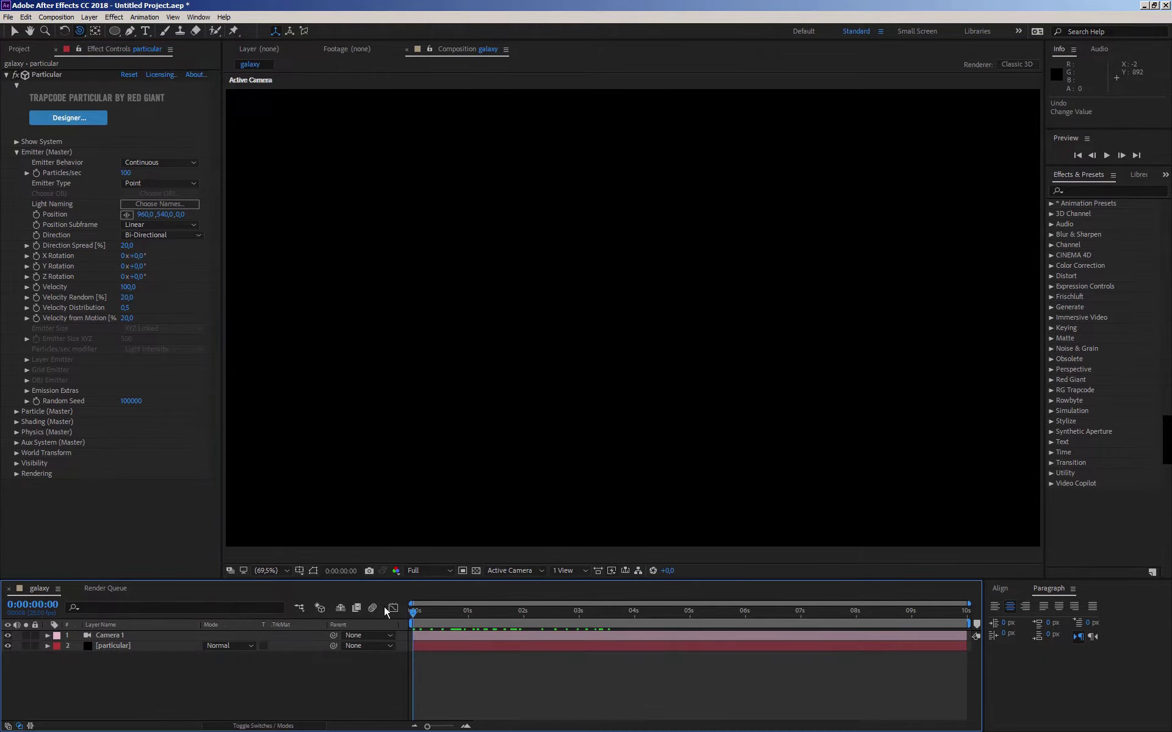
- Keyframe emitter Y Rotation from 0 at 0 s to 2x+182° at 4 s, previewing the spiral
left_click(36, 266)
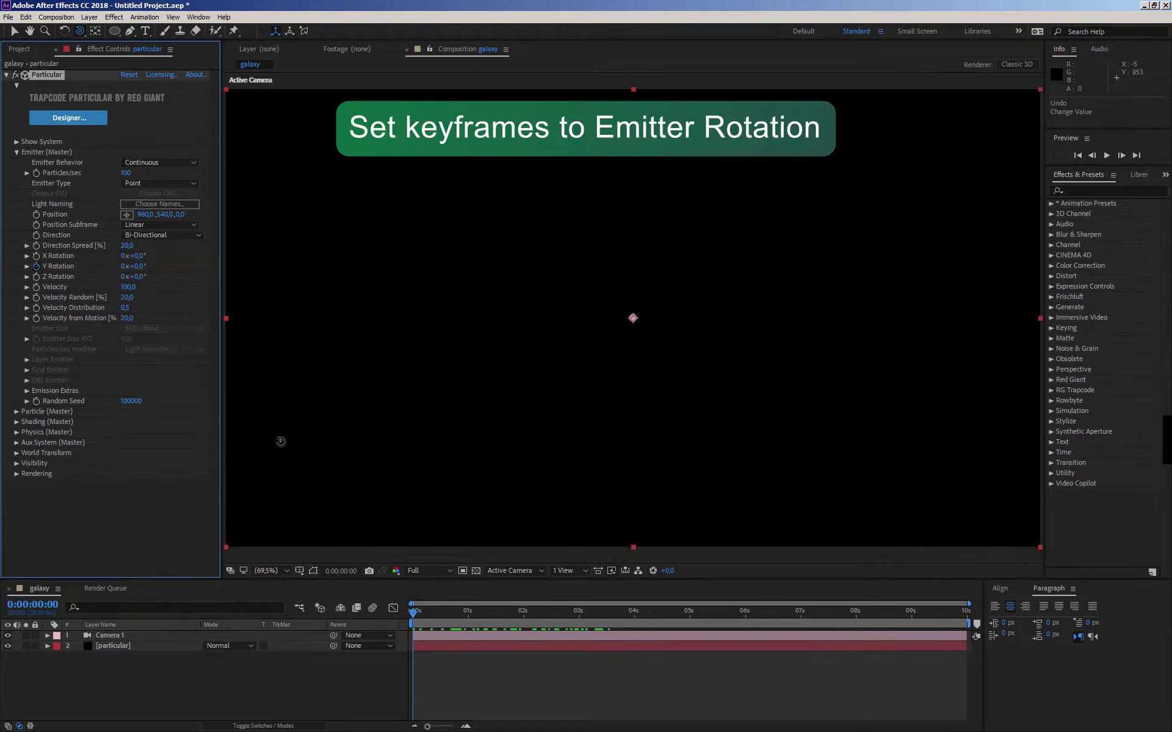
left_click(428, 613)
left_click_drag(441, 614, 633, 613)
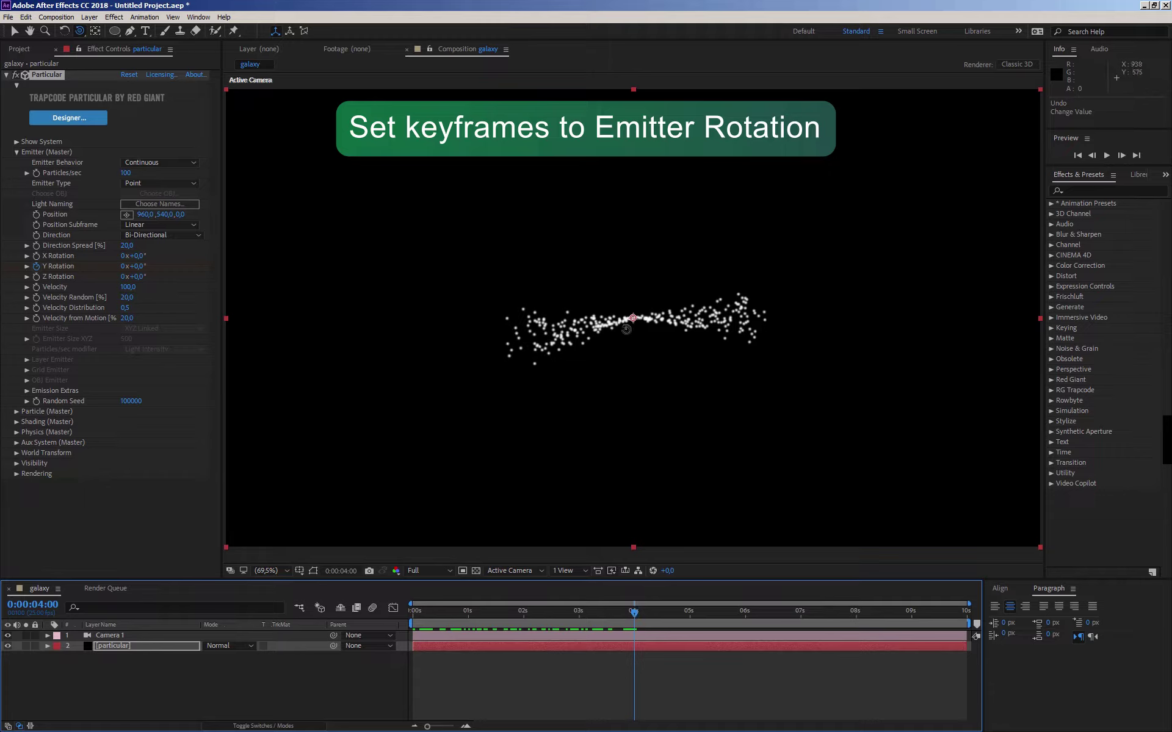
left_click_drag(610, 383, 616, 412)
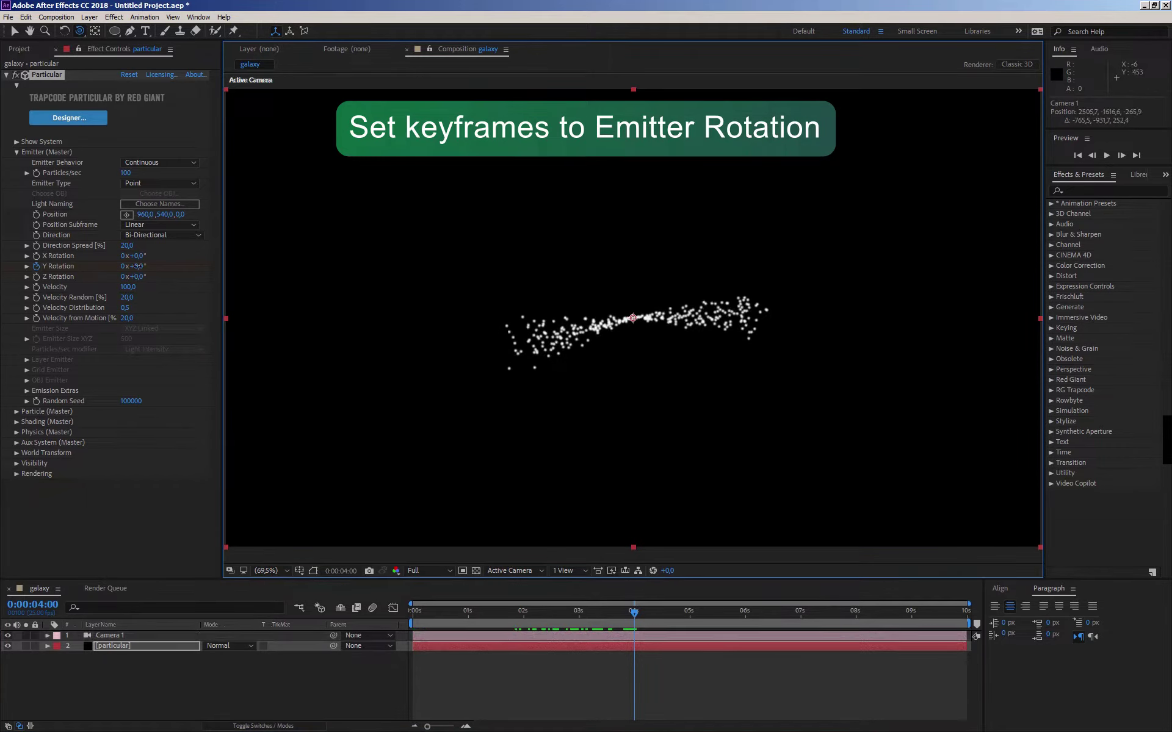
mouse_move(138, 267)
left_mouse_down()
mouse_move(384, 277)
mouse_move(765, 341)
left_mouse_up()
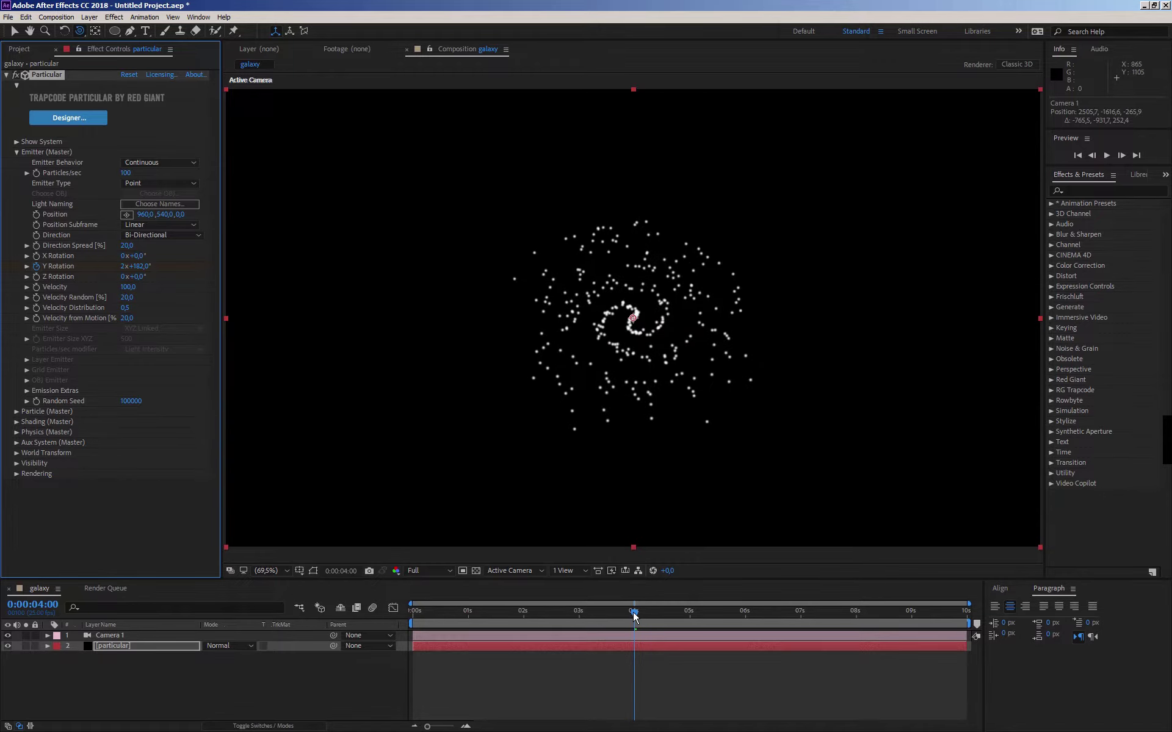
mouse_move(634, 613)
left_mouse_down()
mouse_move(430, 612)
mouse_move(635, 612)
left_mouse_up()
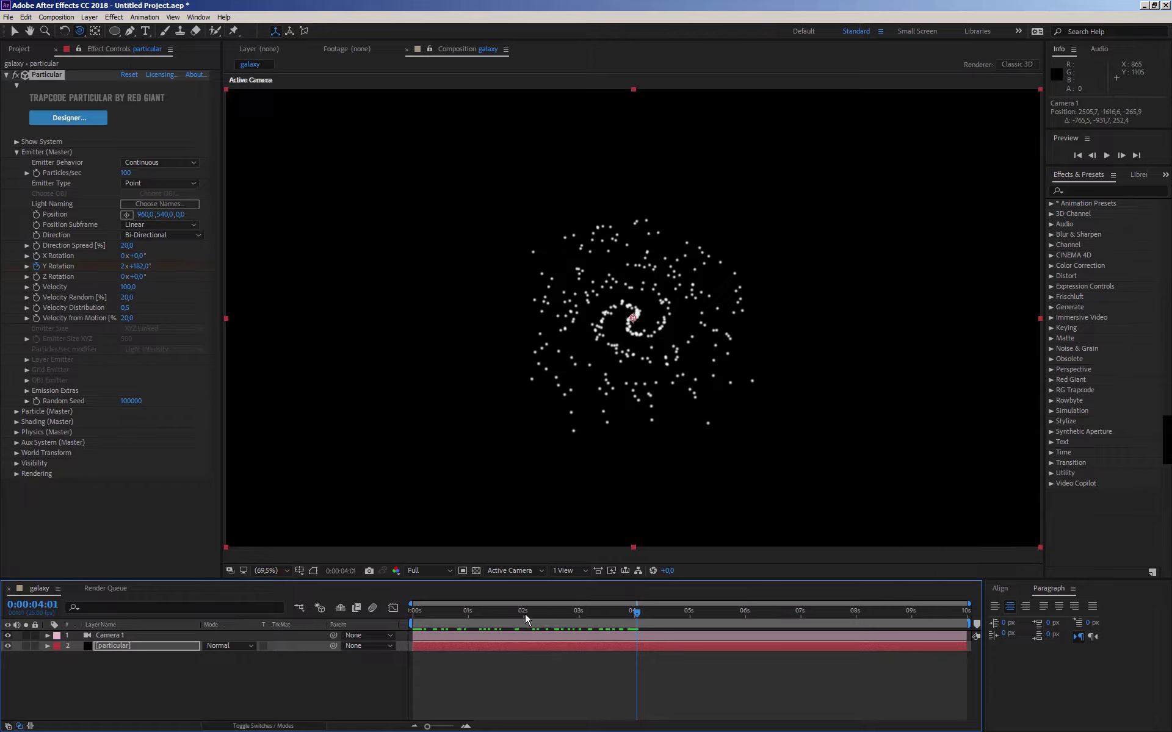
left_click(108, 644)
- Set emitter Velocity 190, Particles/sec 350, Direction Spread 15, and lower Velocity Distribution
key("u")
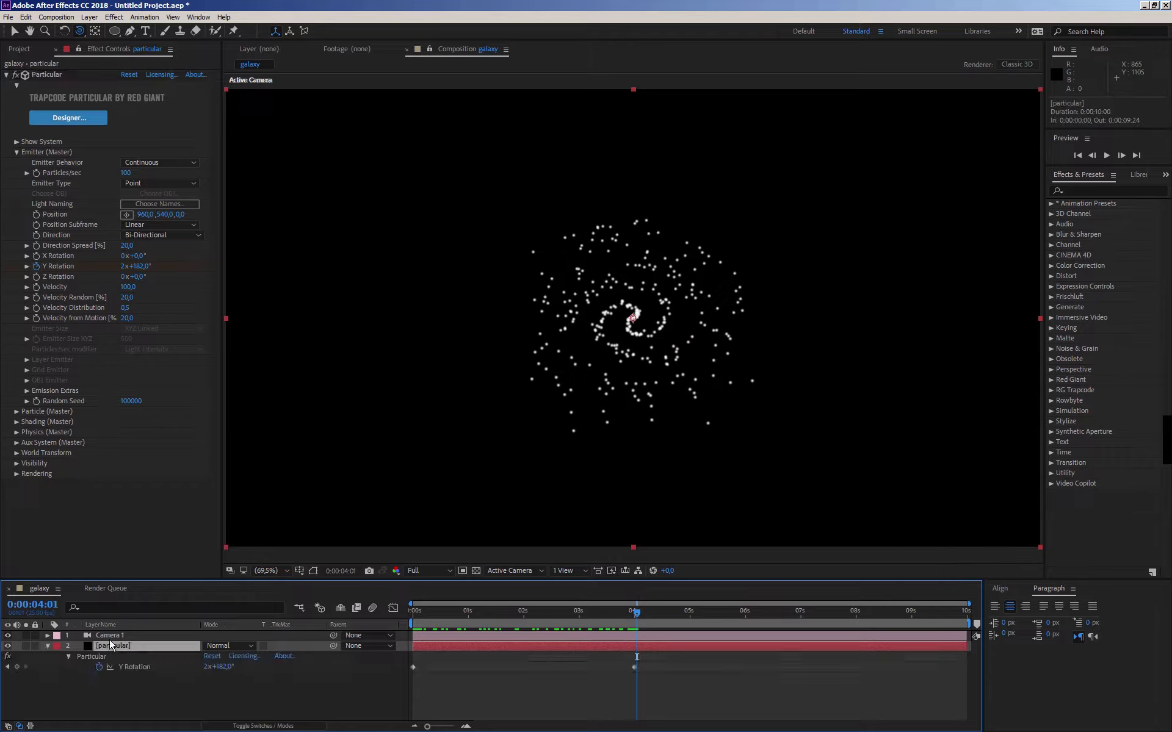
left_click(8, 667)
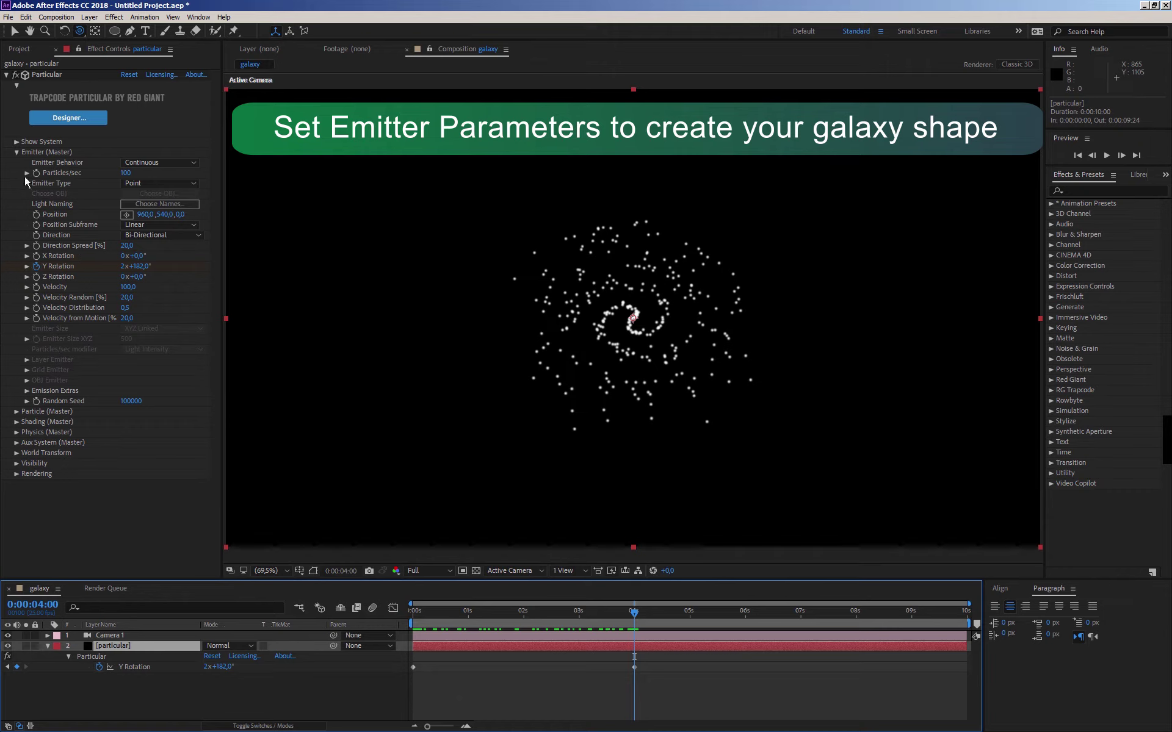
left_click_drag(127, 289, 140, 288)
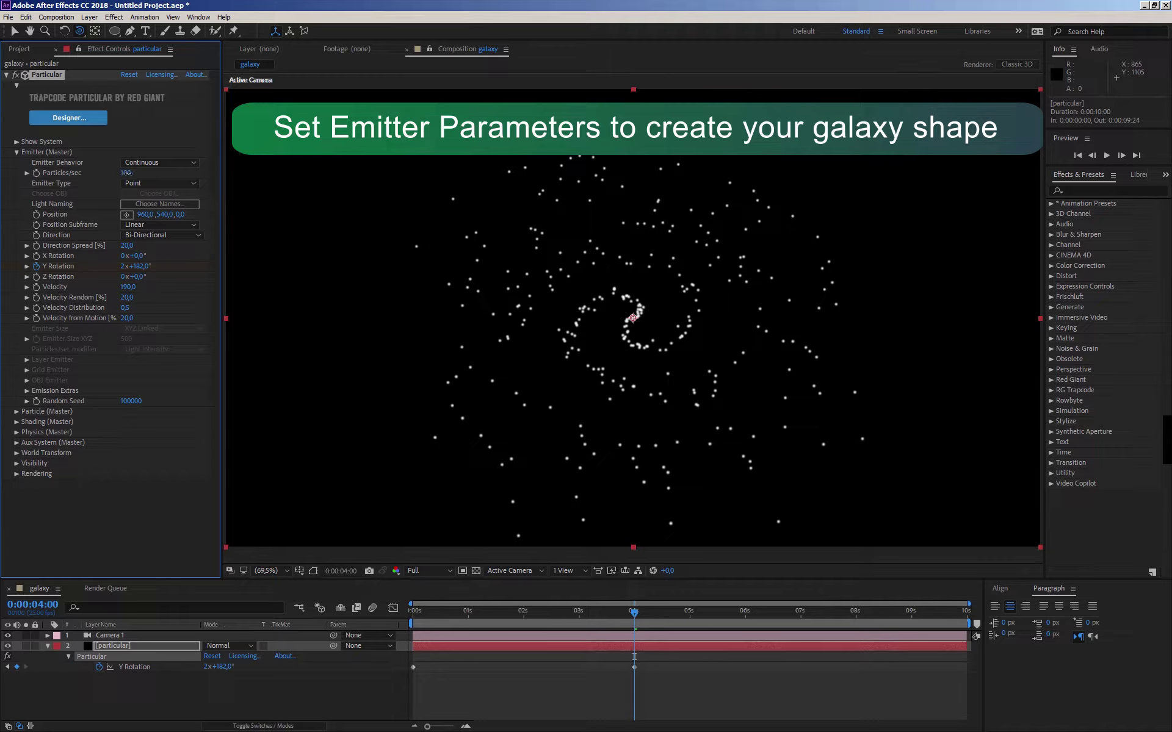
left_click_drag(129, 173, 143, 175)
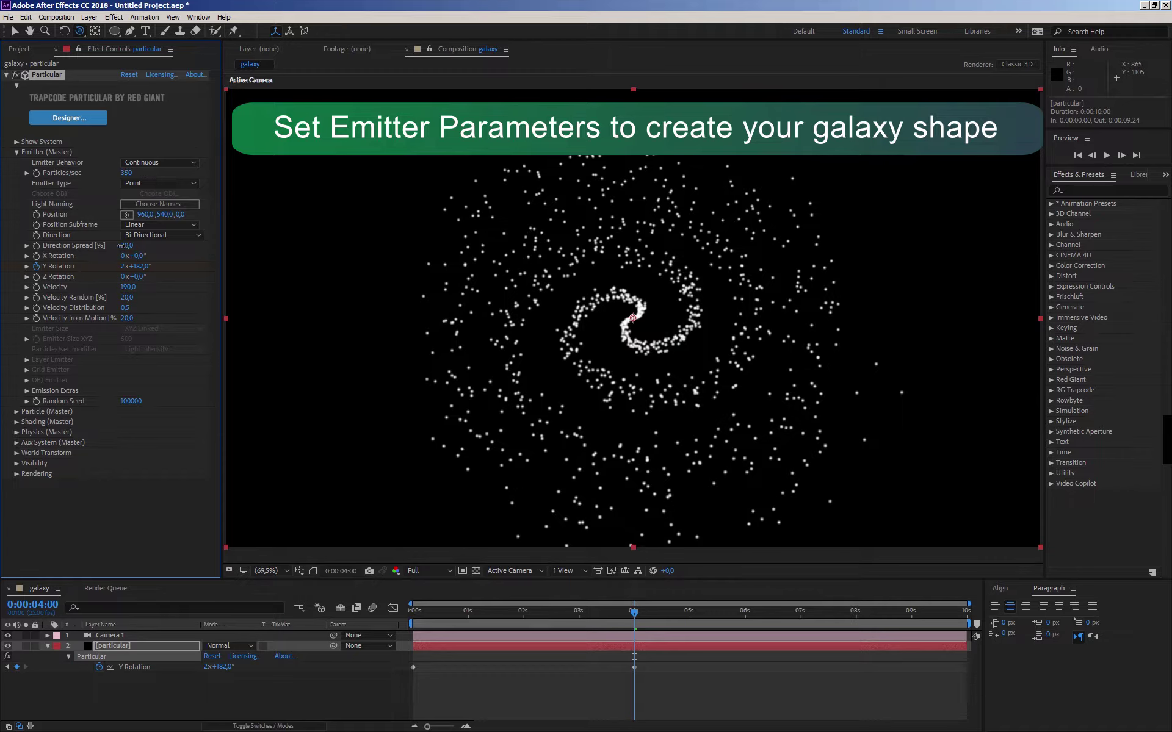
left_click_drag(119, 245, 124, 246)
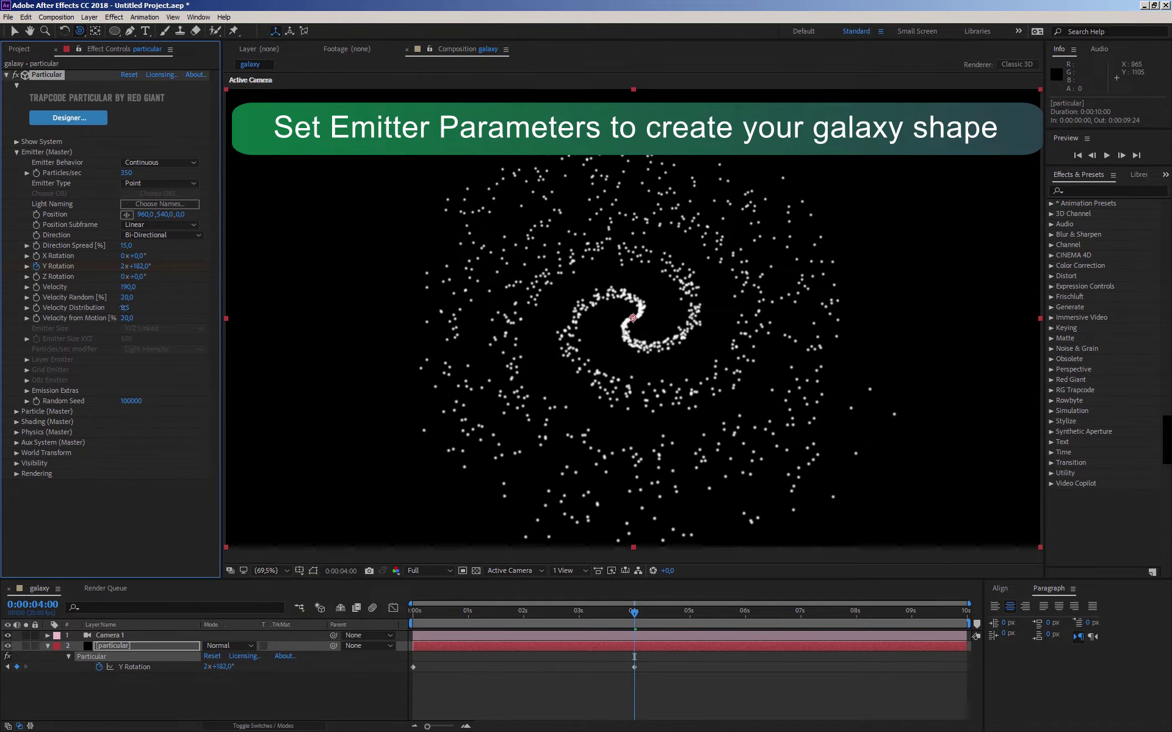
left_click_drag(124, 308, 107, 313)
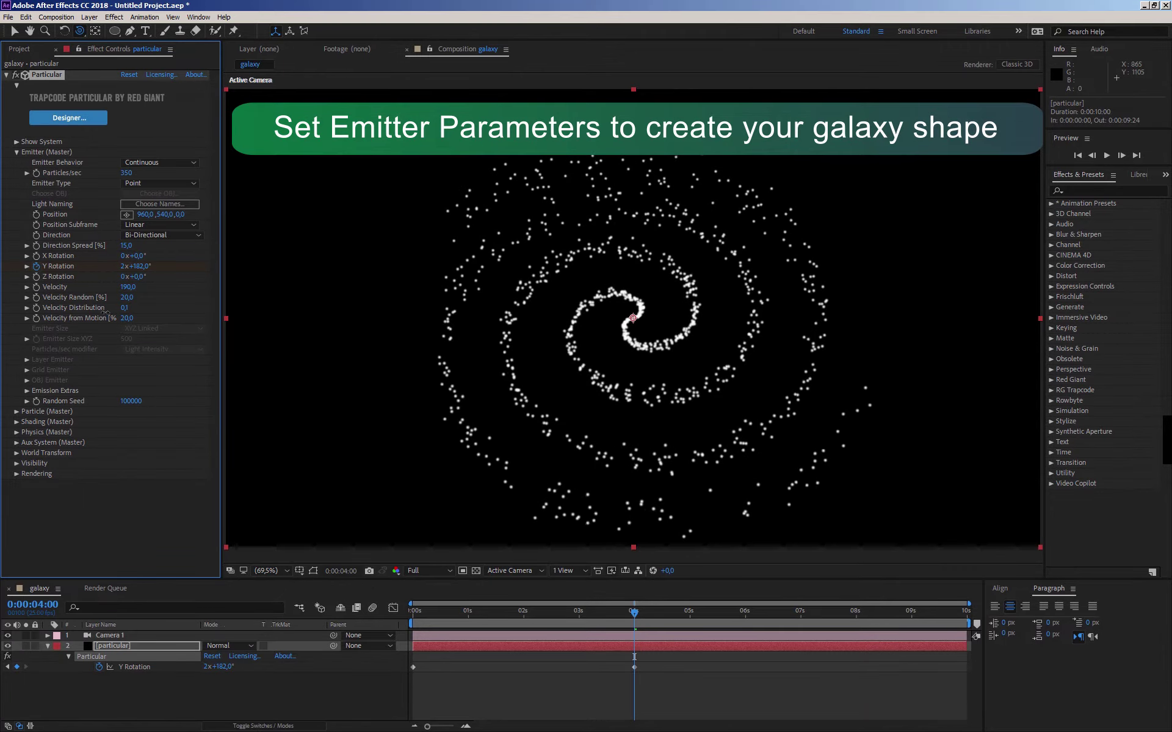
- In Particle (Master), set star Size 2 with Size Random 100
left_click(17, 152)
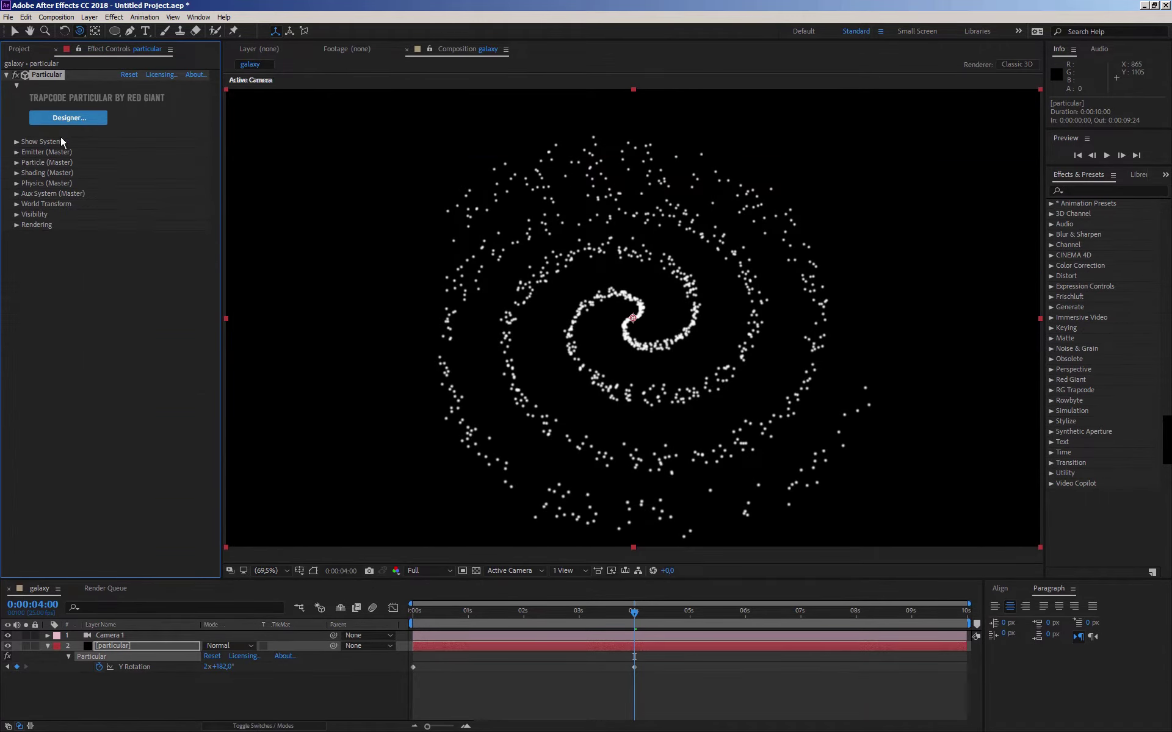
left_click(16, 163)
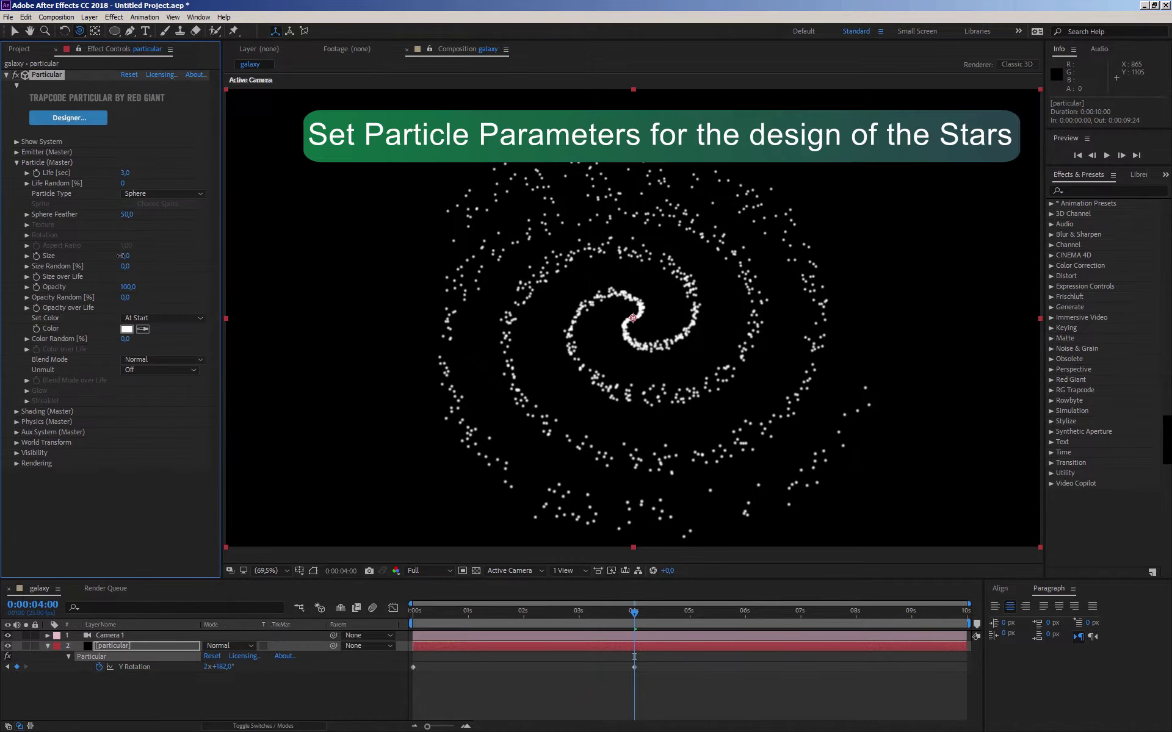
left_click_drag(120, 256, 121, 255)
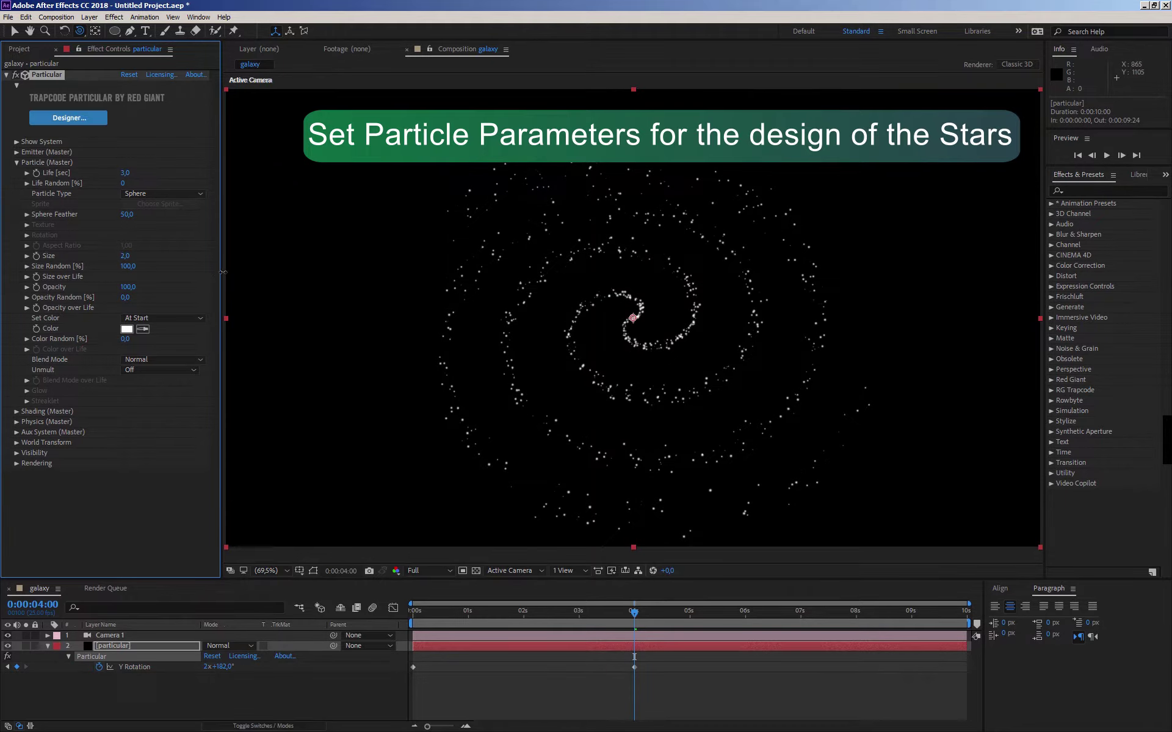
- Apply the decreasing Size over Life preset and hand-reshape the tapering curve
left_click(27, 277)
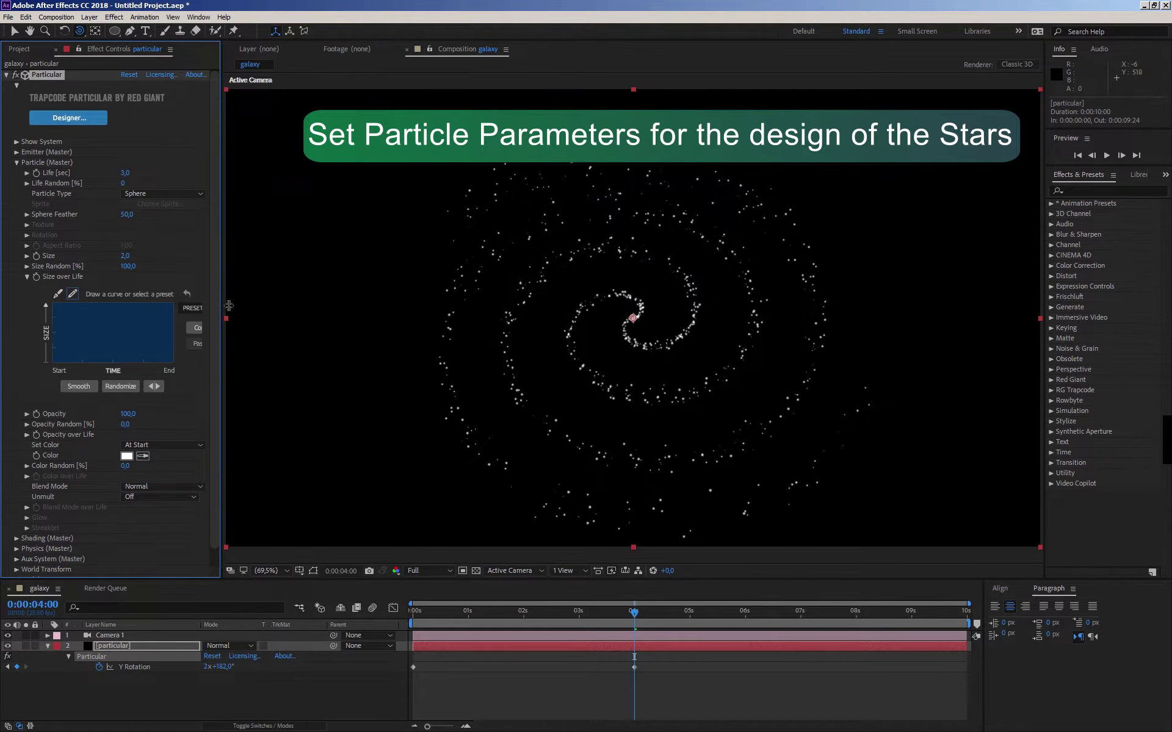
left_click_drag(229, 305, 283, 308)
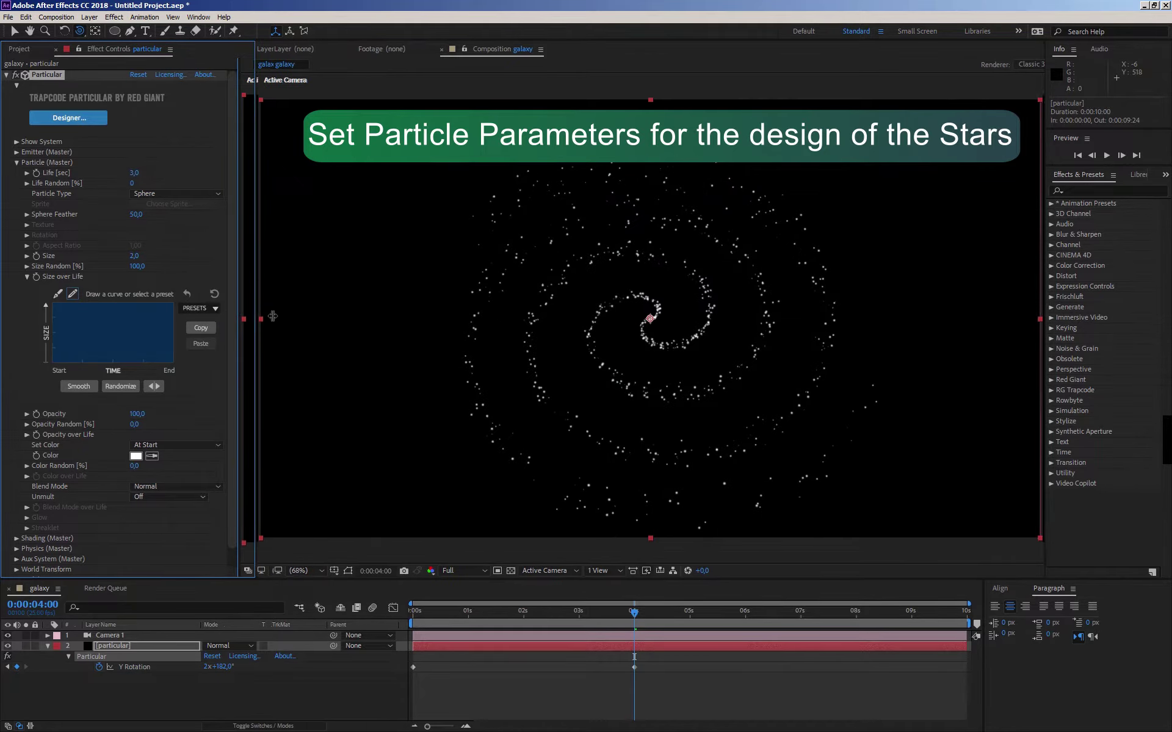
left_click(194, 311)
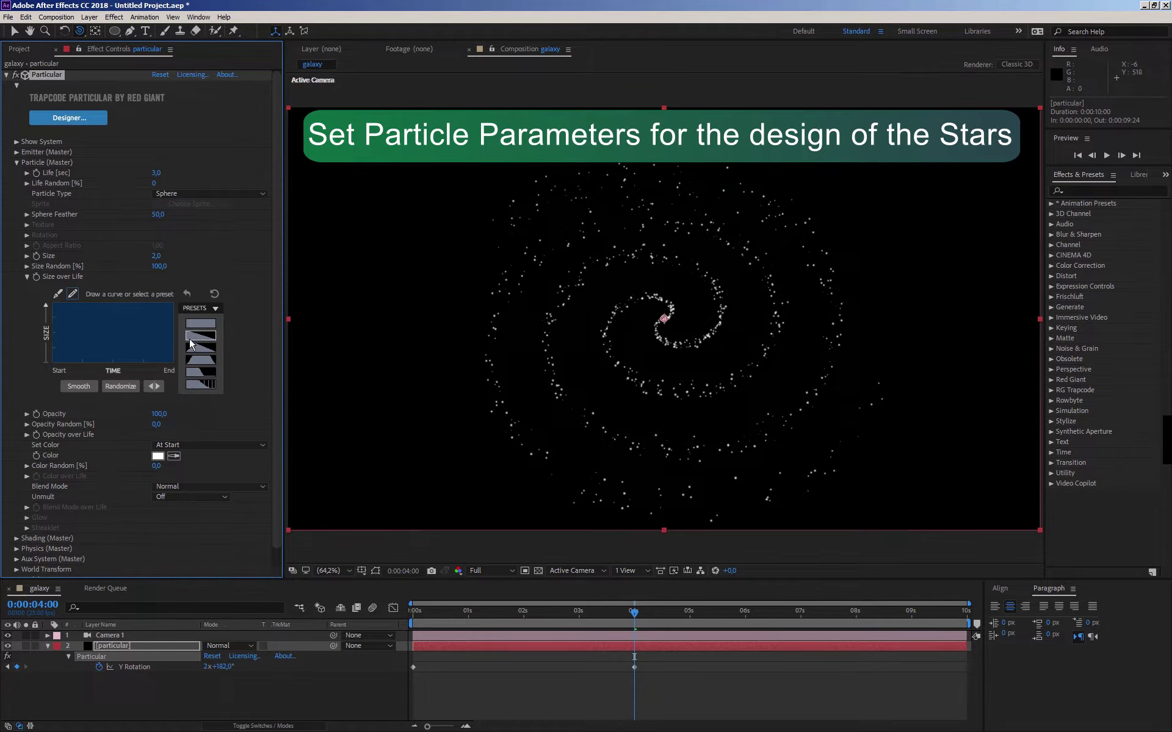
left_click(191, 343)
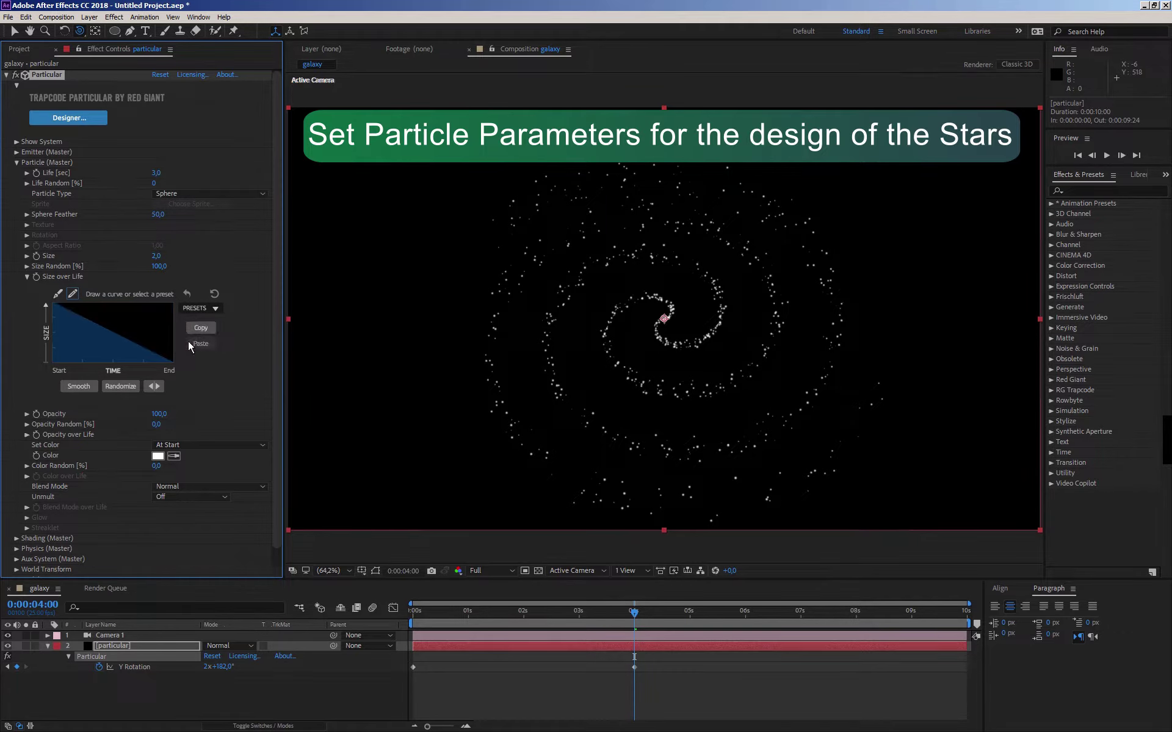
left_click(57, 295)
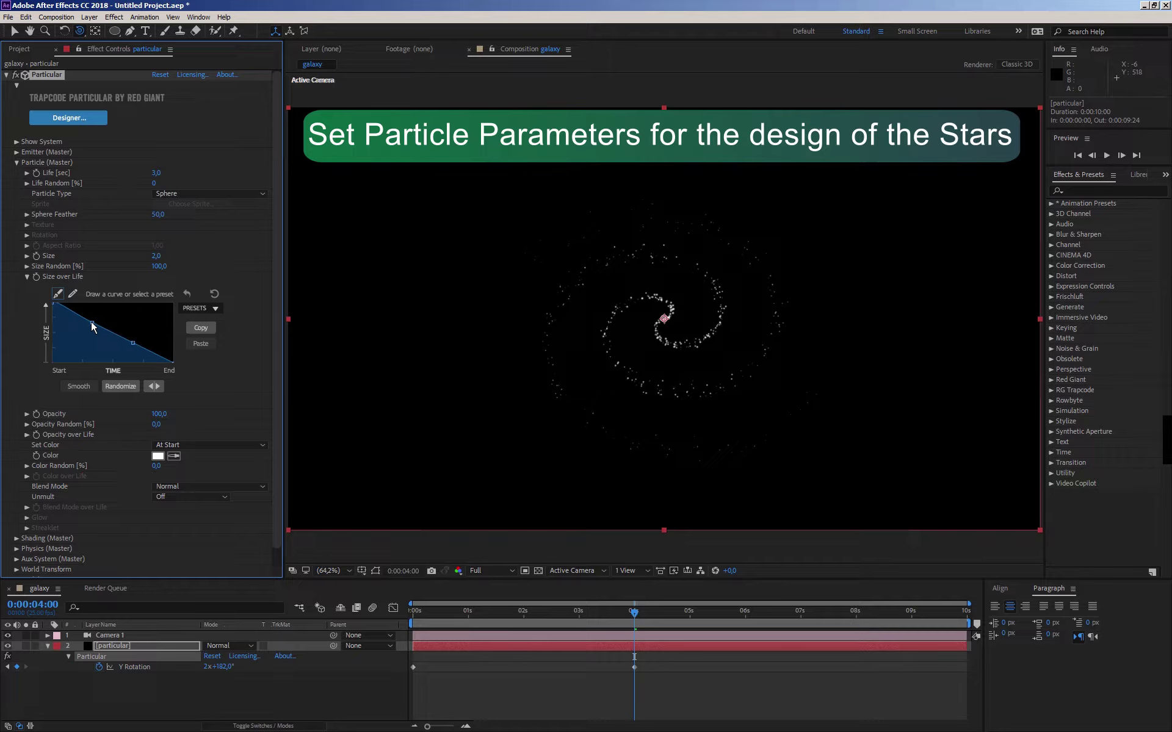
mouse_move(93, 327)
left_mouse_down()
mouse_move(103, 339)
mouse_move(81, 329)
mouse_move(150, 335)
left_mouse_up()
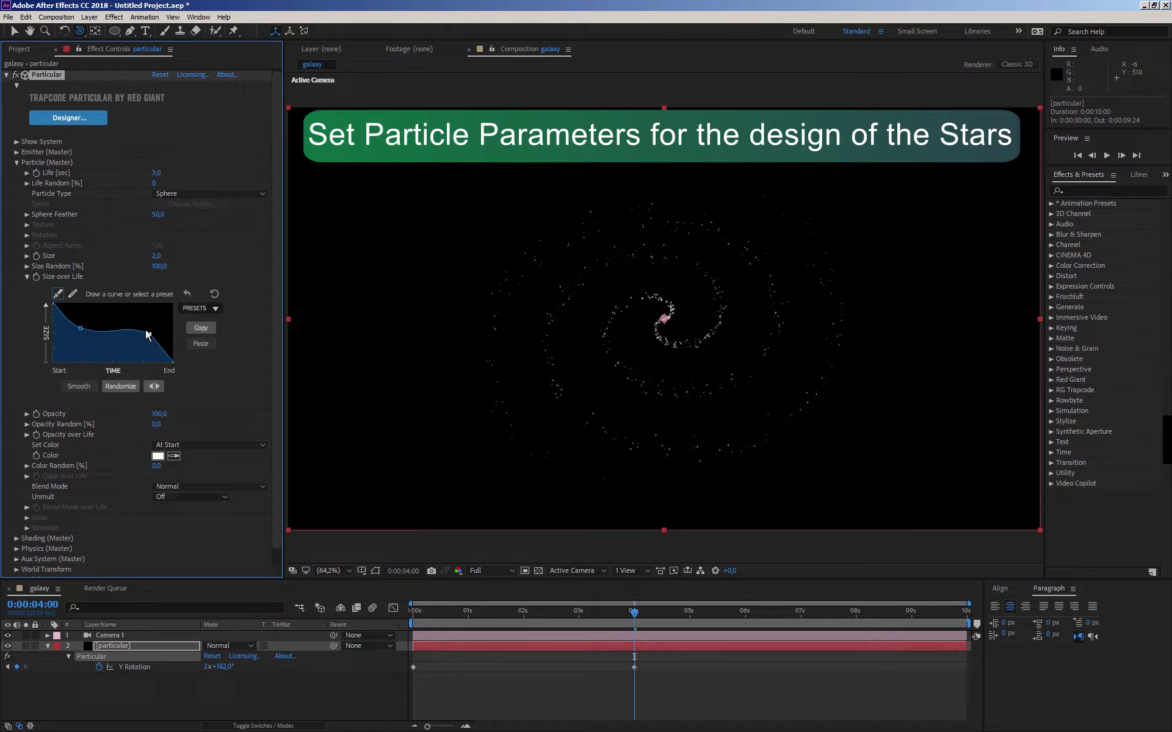
left_click(26, 277)
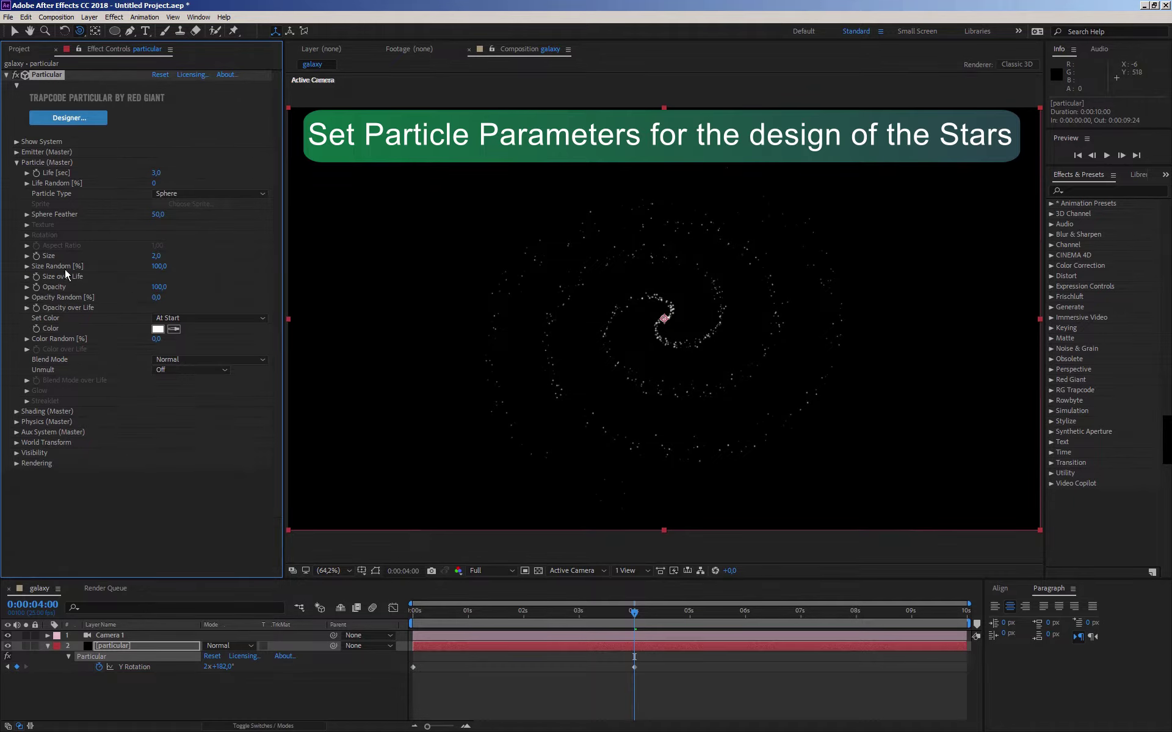
- Set Color to Over Life with a cyan-to-blue ramp preset and adjust its stops
left_click(184, 319)
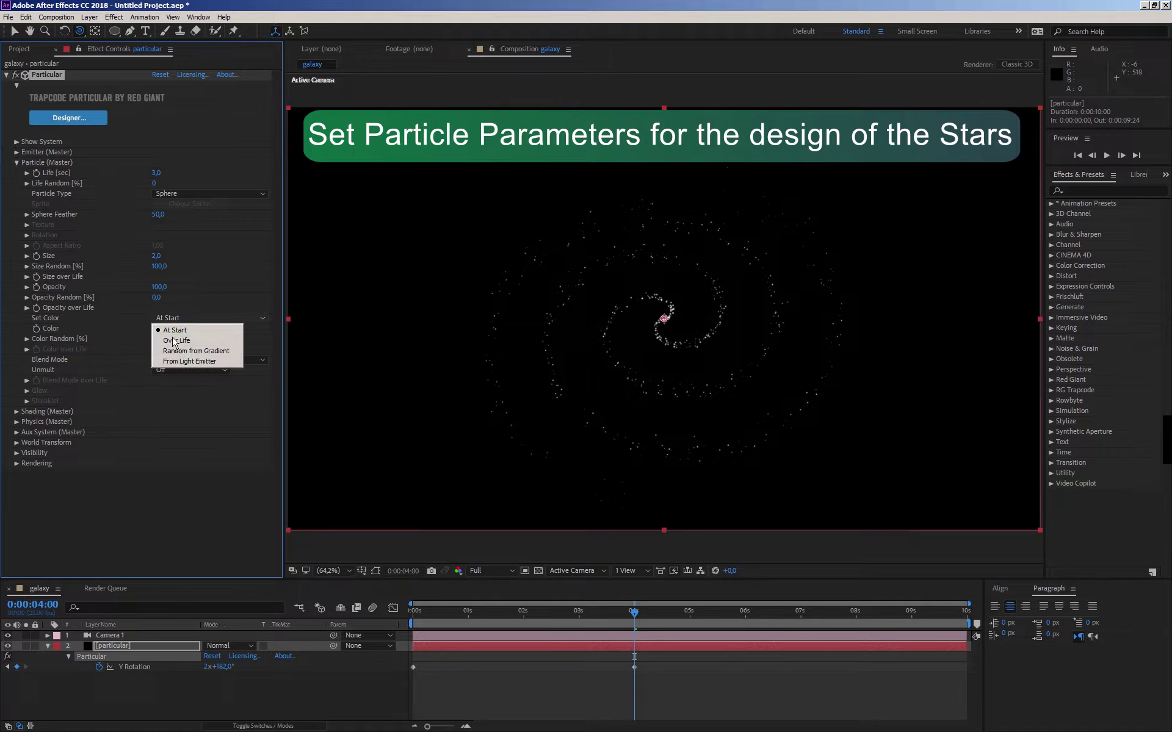
left_click(174, 341)
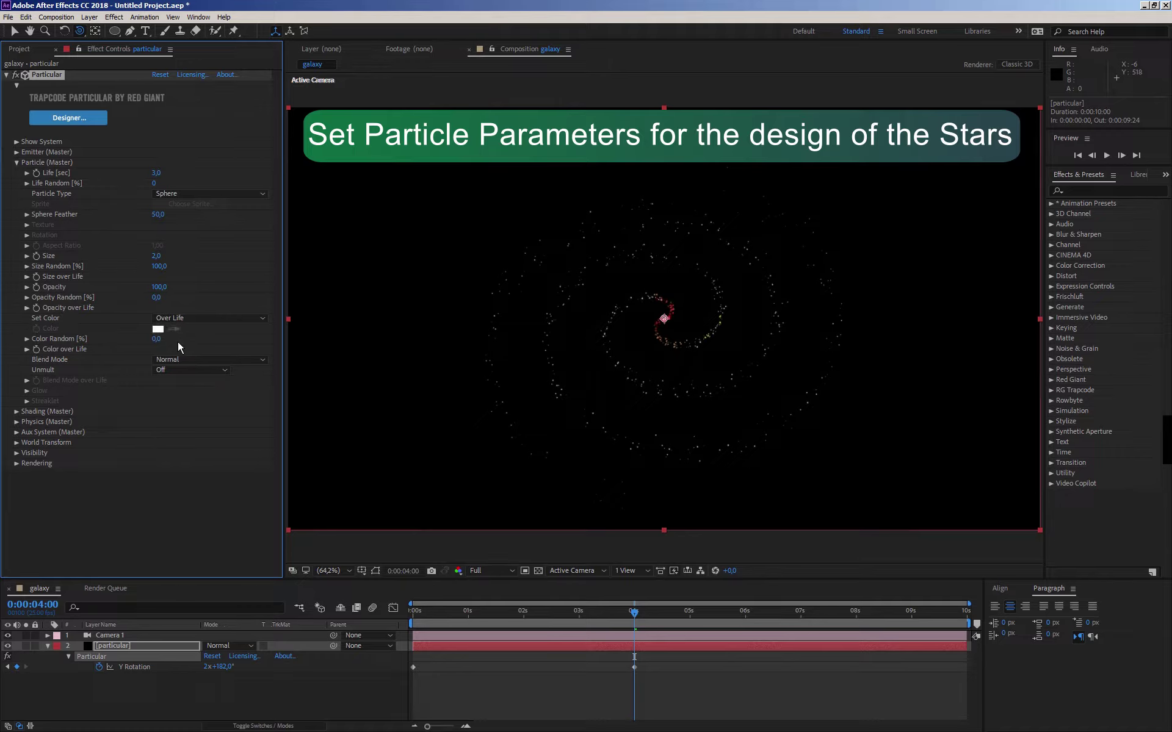
left_click(26, 350)
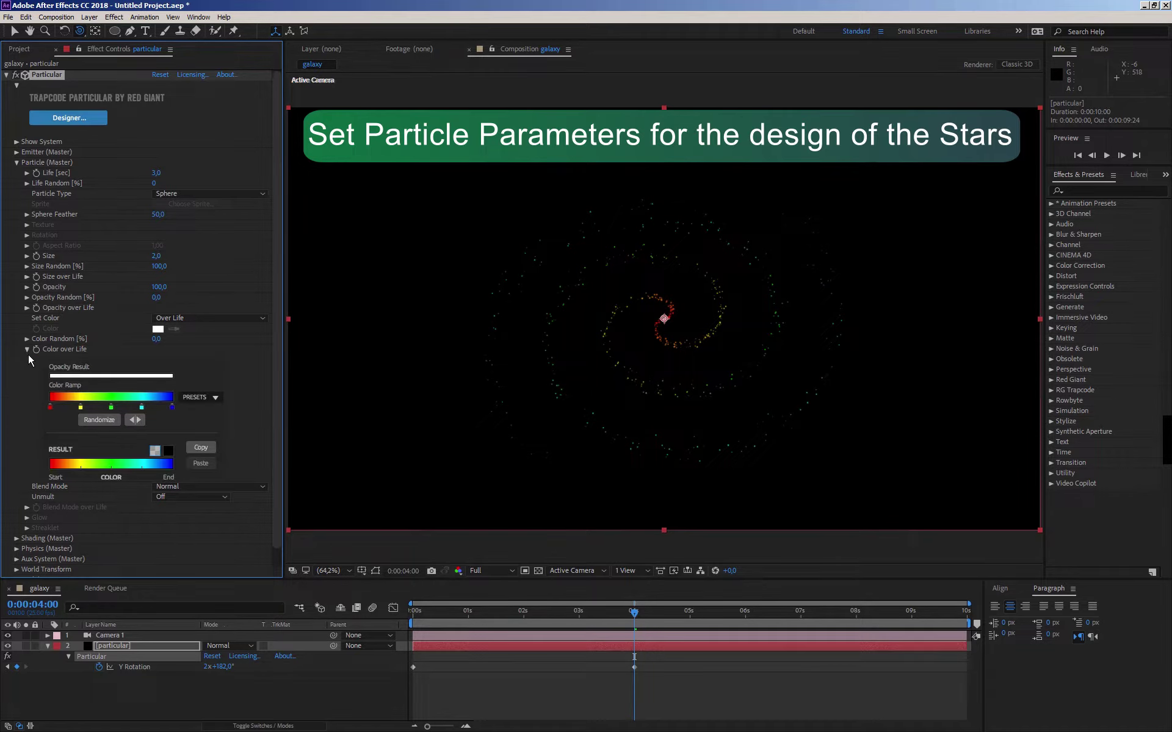
left_click(195, 401)
left_click(197, 438)
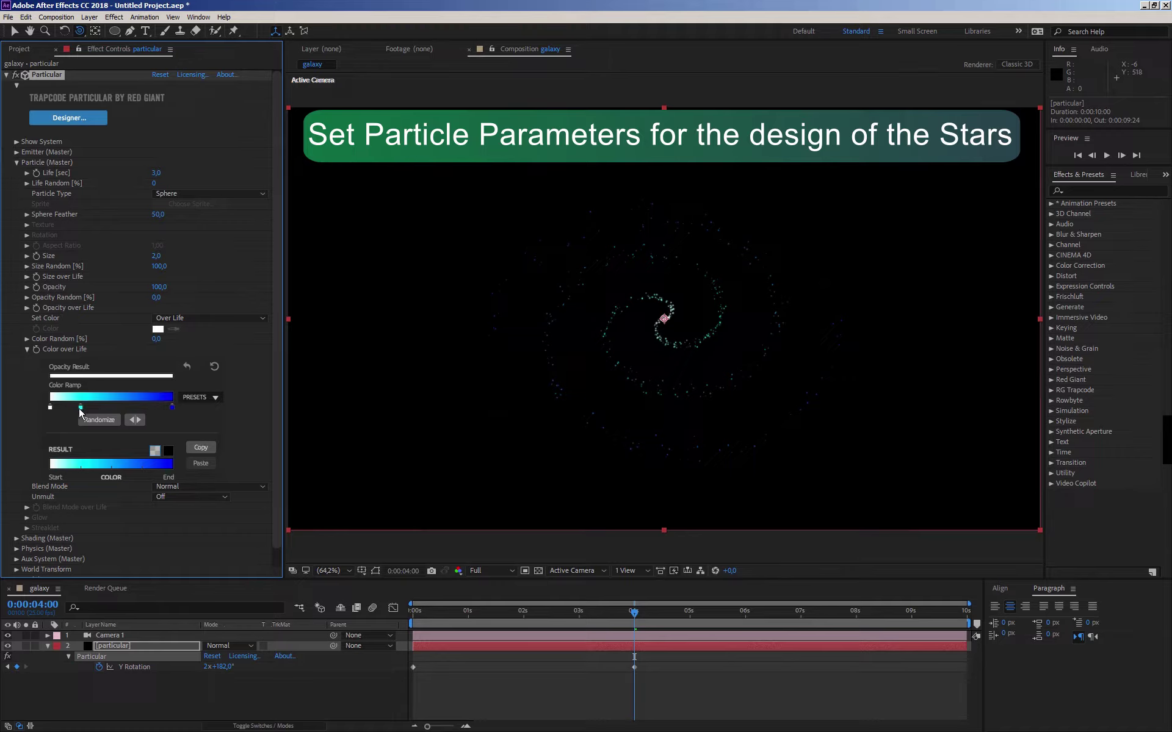
left_click_drag(80, 409, 120, 419)
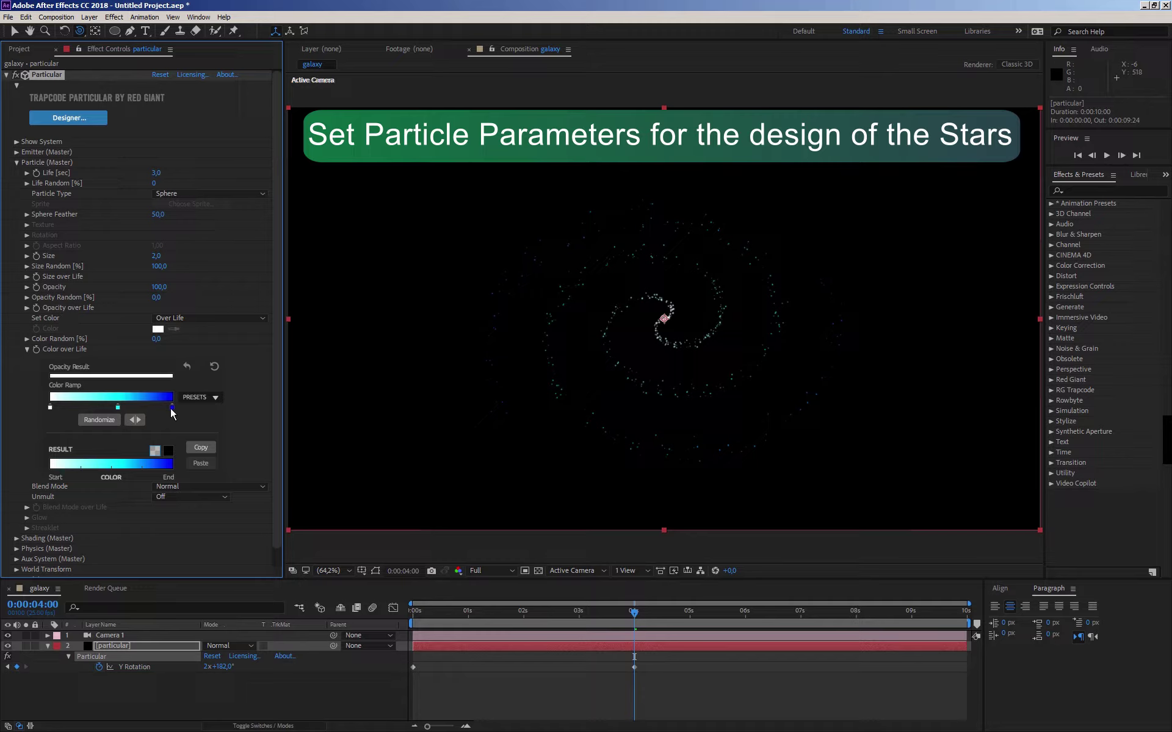
left_click_drag(172, 412, 169, 412)
- Change the ramp's start stop to pale yellow F9F0B4
double_click(50, 409)
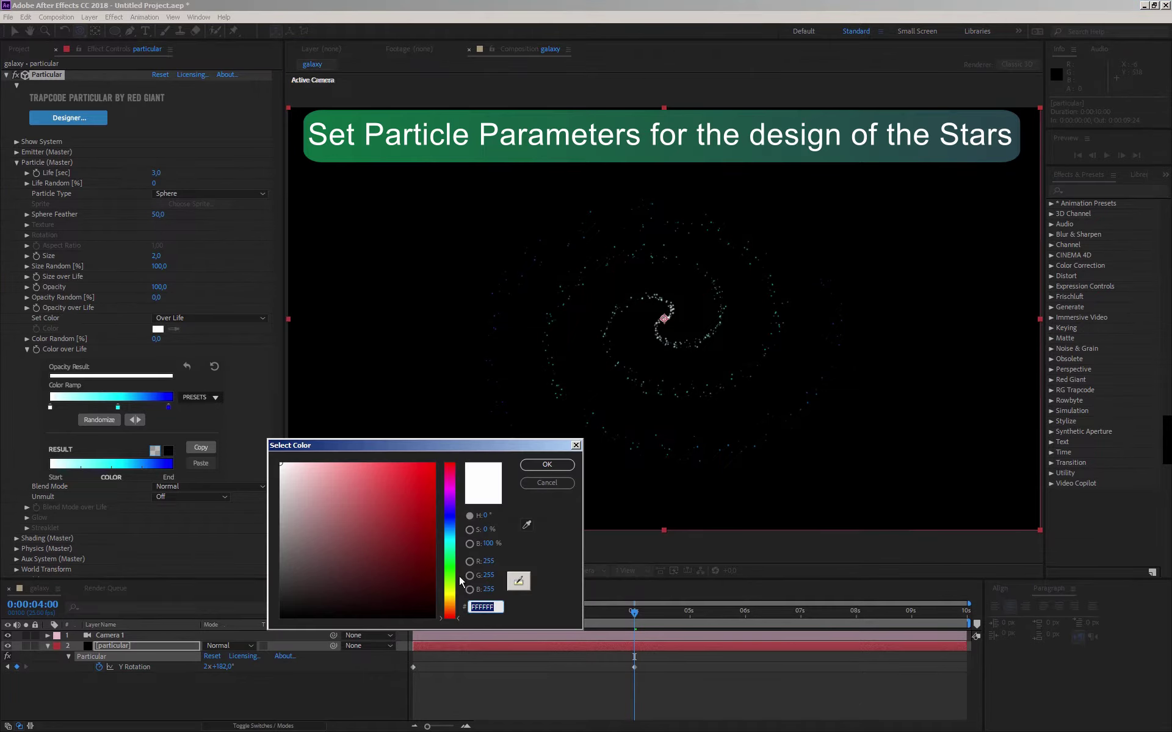
left_click_drag(449, 602, 450, 595)
mouse_move(332, 489)
left_mouse_down()
mouse_move(321, 468)
mouse_move(337, 466)
left_mouse_up()
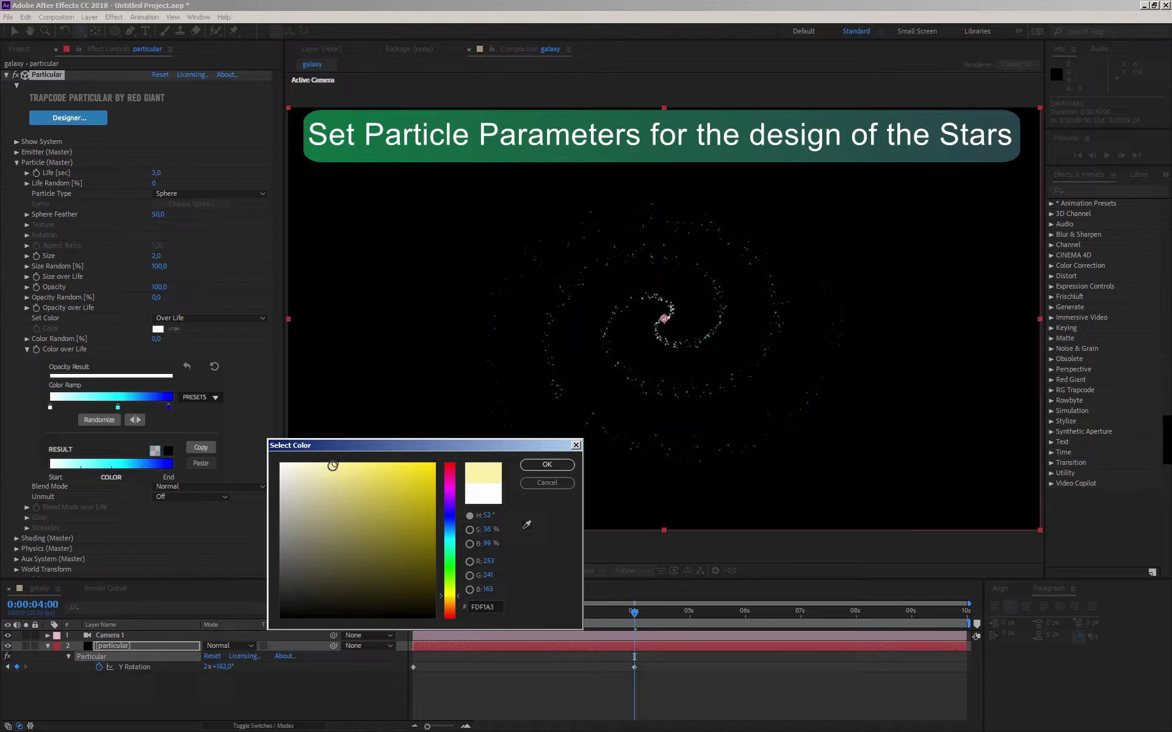
left_click(544, 468)
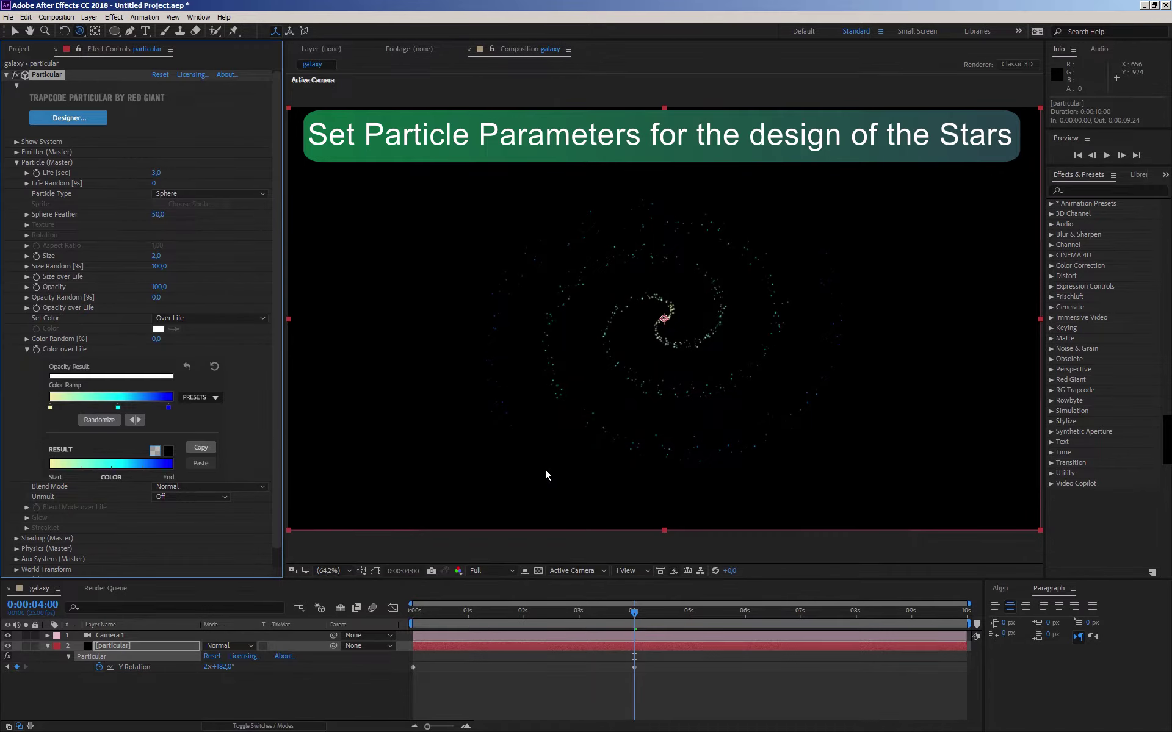
- Set the particle Blend Mode to Add
left_click(26, 350)
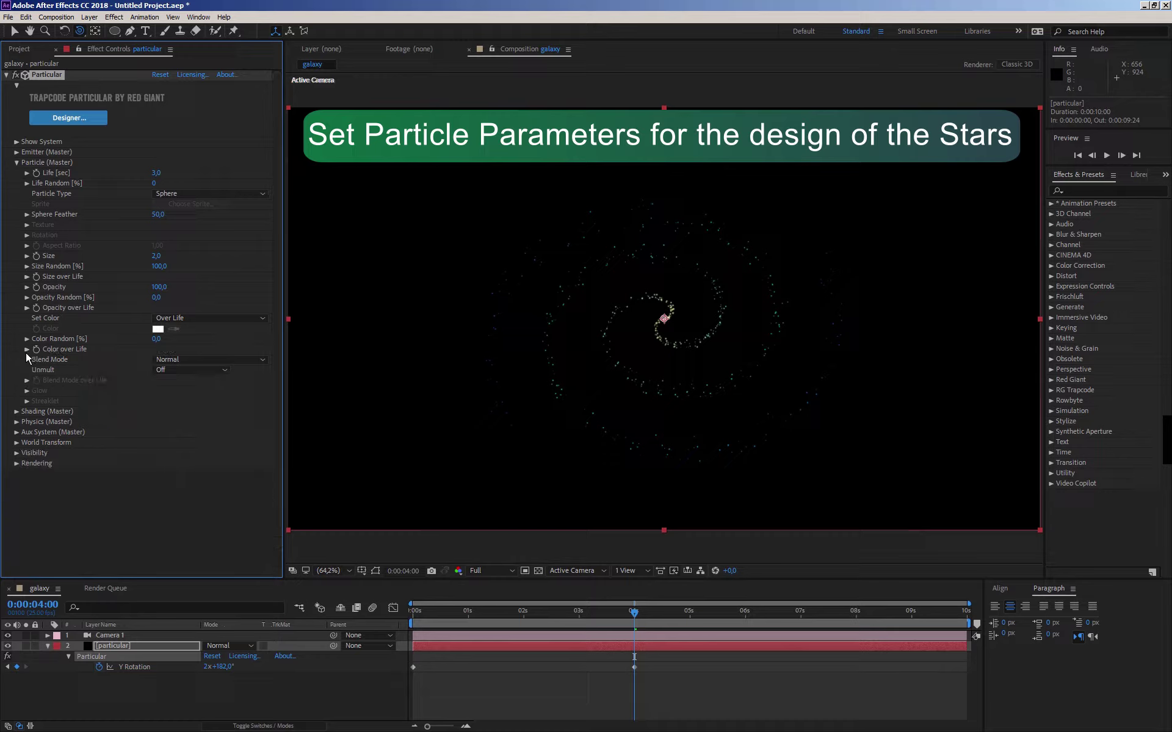
left_click(170, 362)
left_click(170, 383)
- Open Physics, keyframe Physics Time Factor at 1.0, and move to about 3:07
left_click(17, 163)
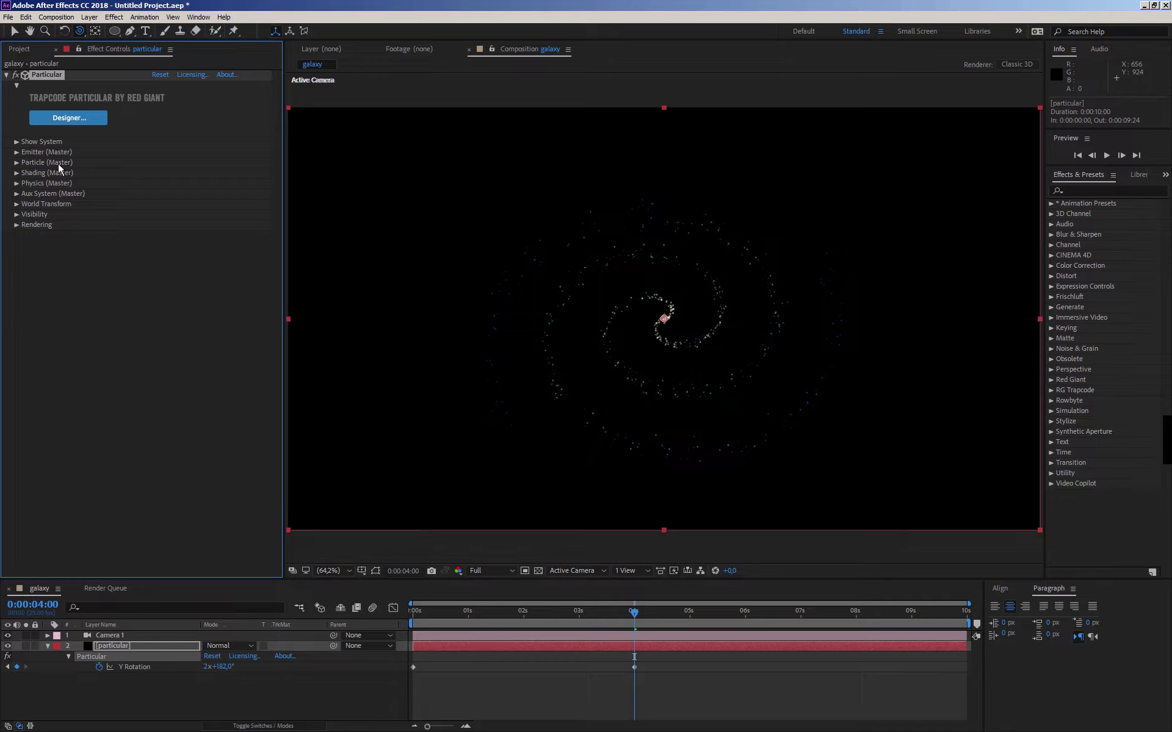
left_click(17, 184)
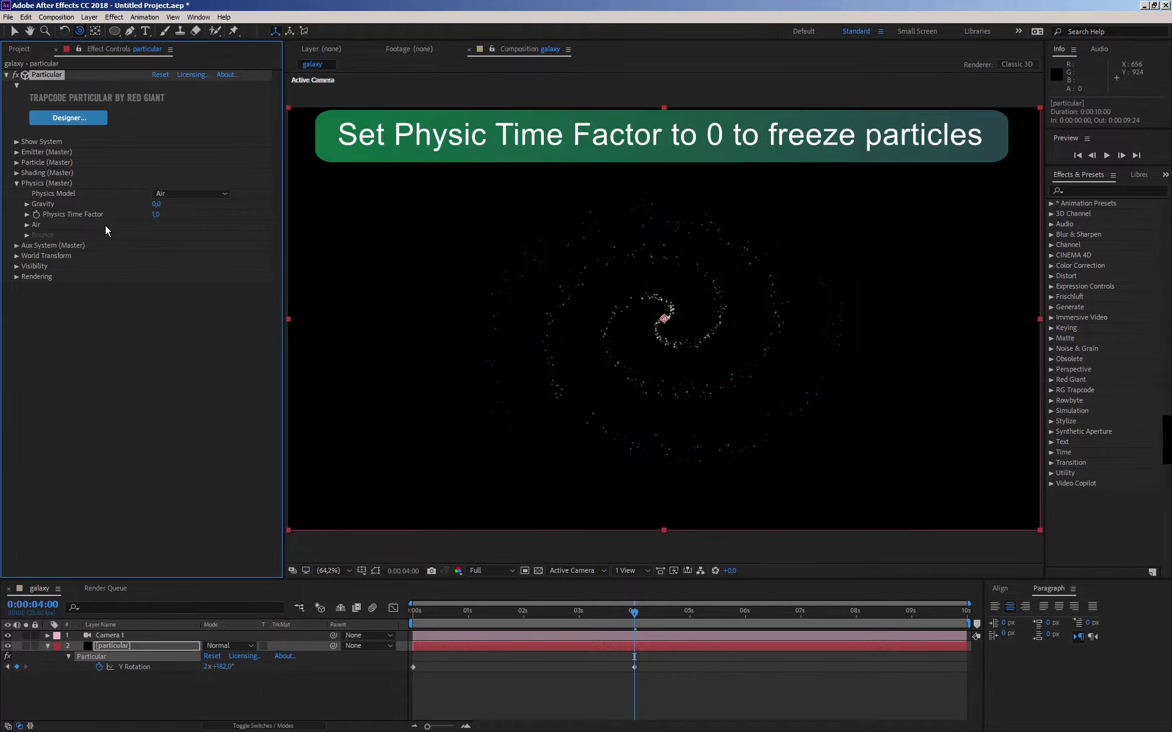
left_click(36, 215)
mouse_move(635, 614)
left_mouse_down()
mouse_move(586, 613)
mouse_move(737, 621)
mouse_move(645, 619)
left_mouse_up()
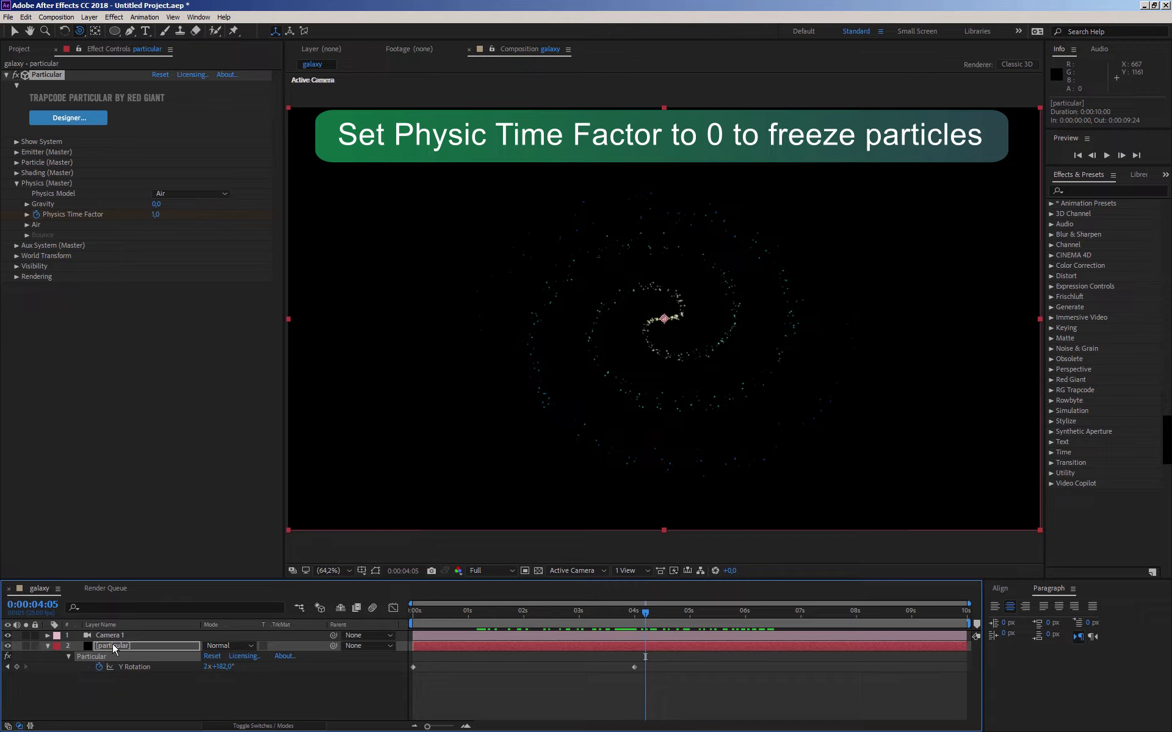
- Zoom the timeline near 4 seconds and move the Physics Time Factor keyframe to 3:22
left_click(7, 667)
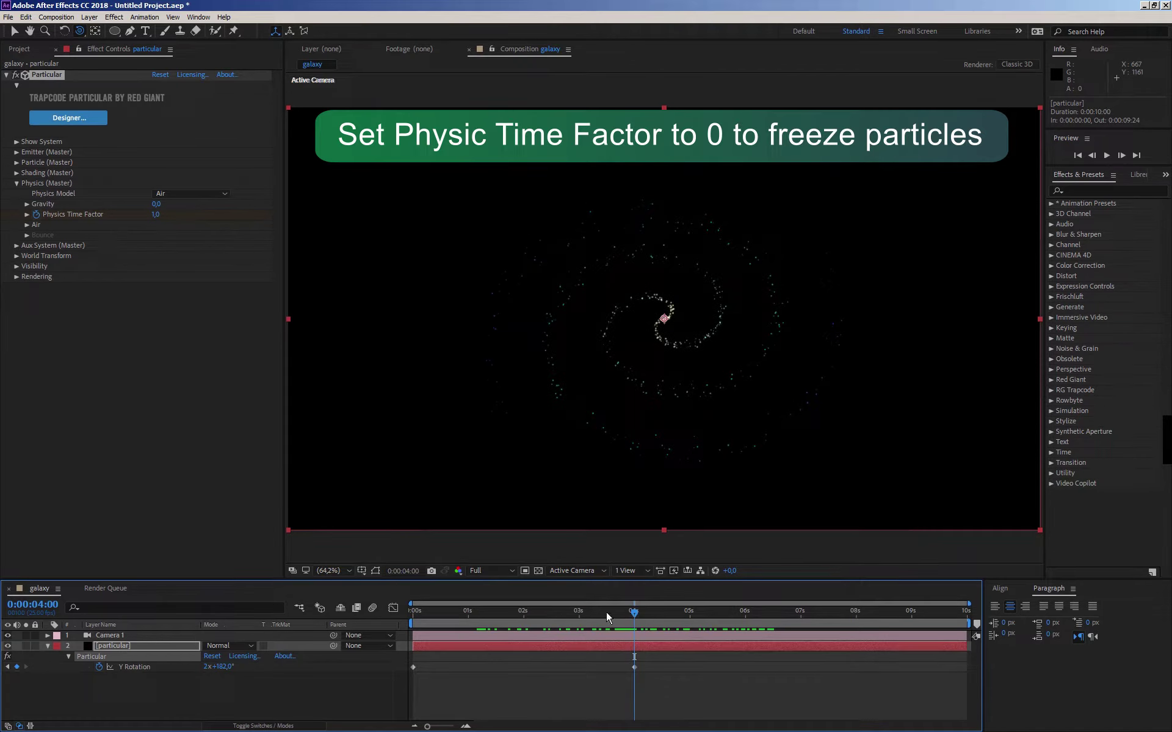
left_click(466, 725)
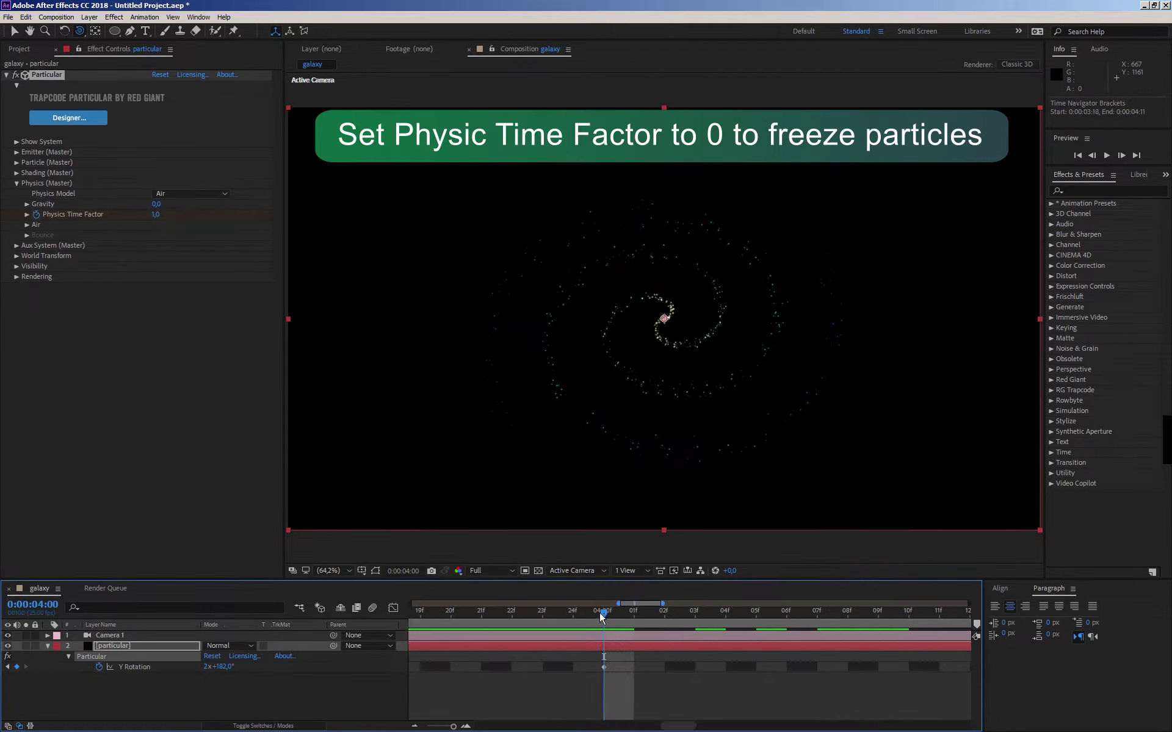
left_click_drag(599, 612, 512, 612)
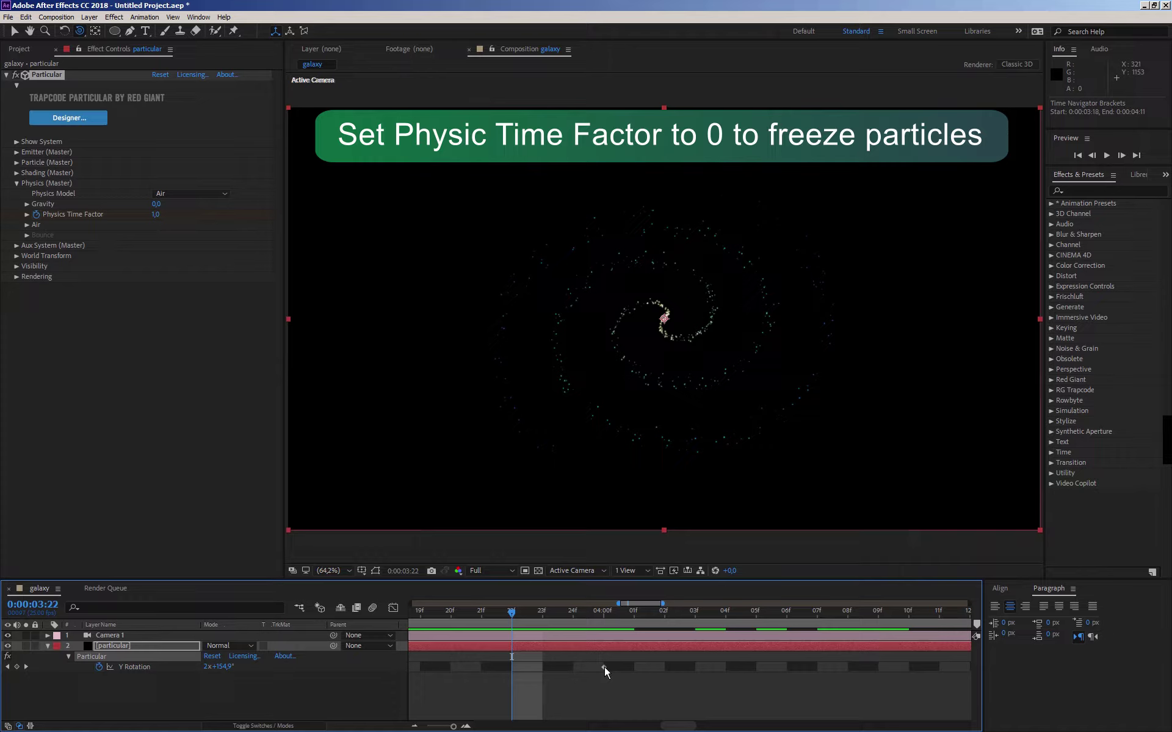
left_click_drag(605, 667, 578, 667)
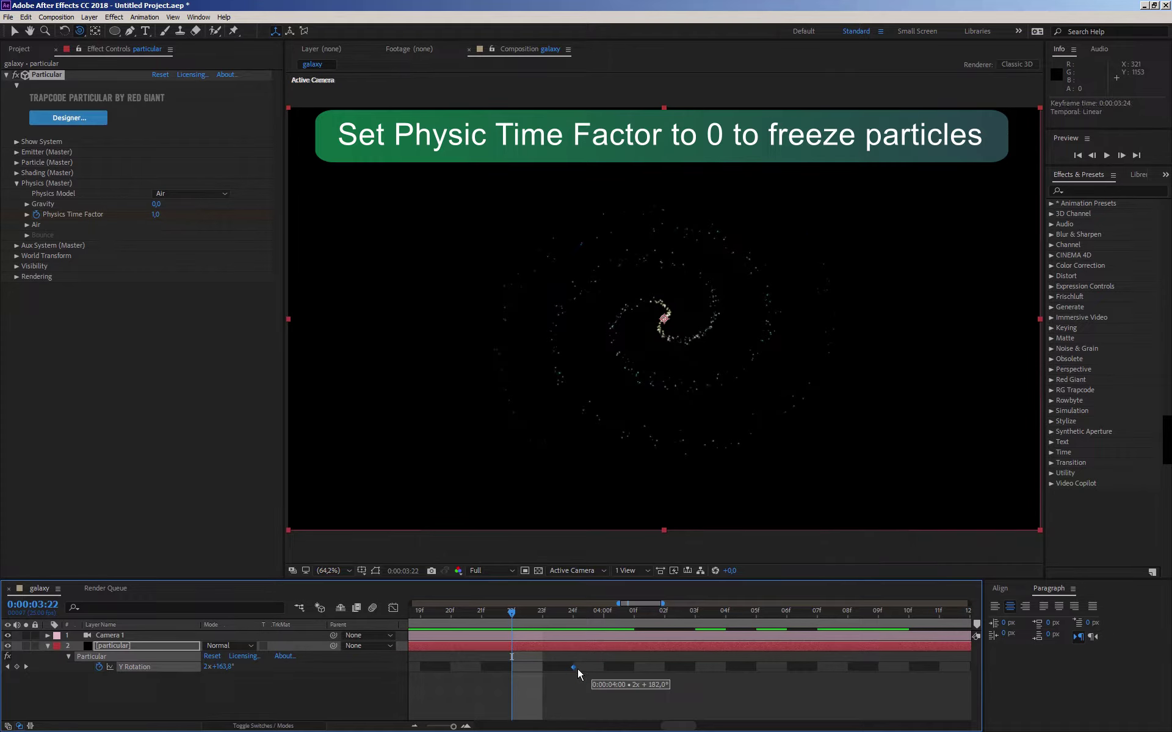
key("ctrl+z")
left_click(552, 646)
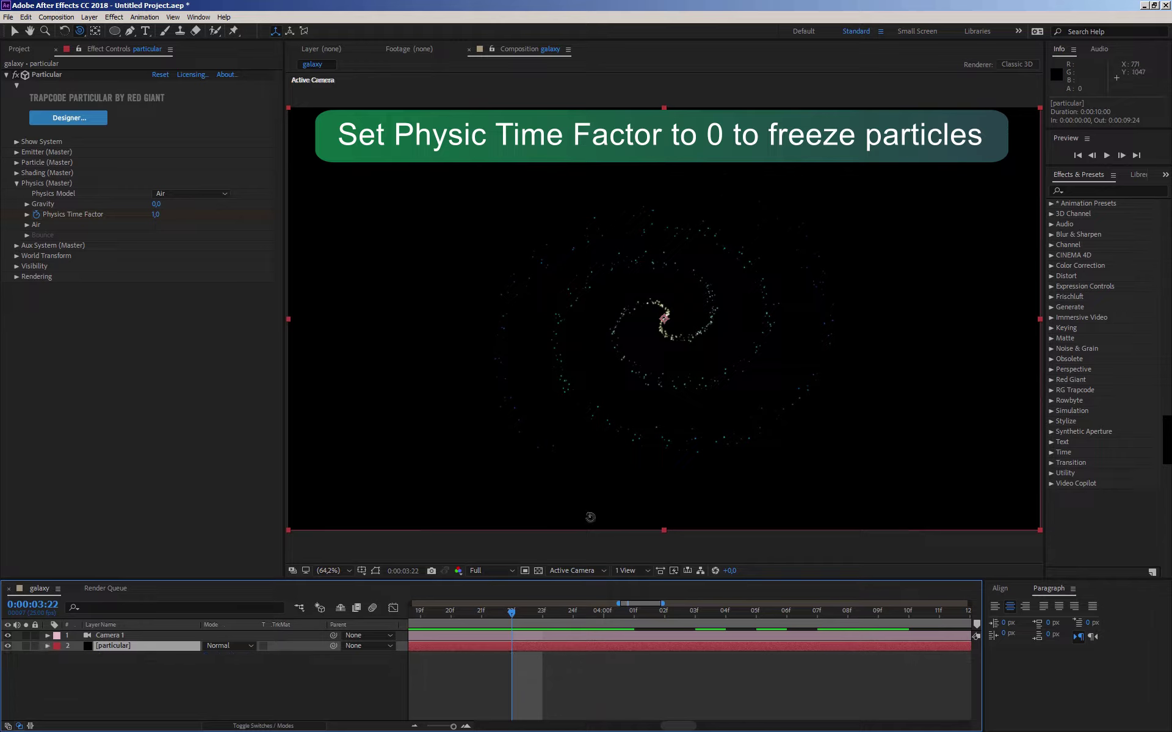
key("u")
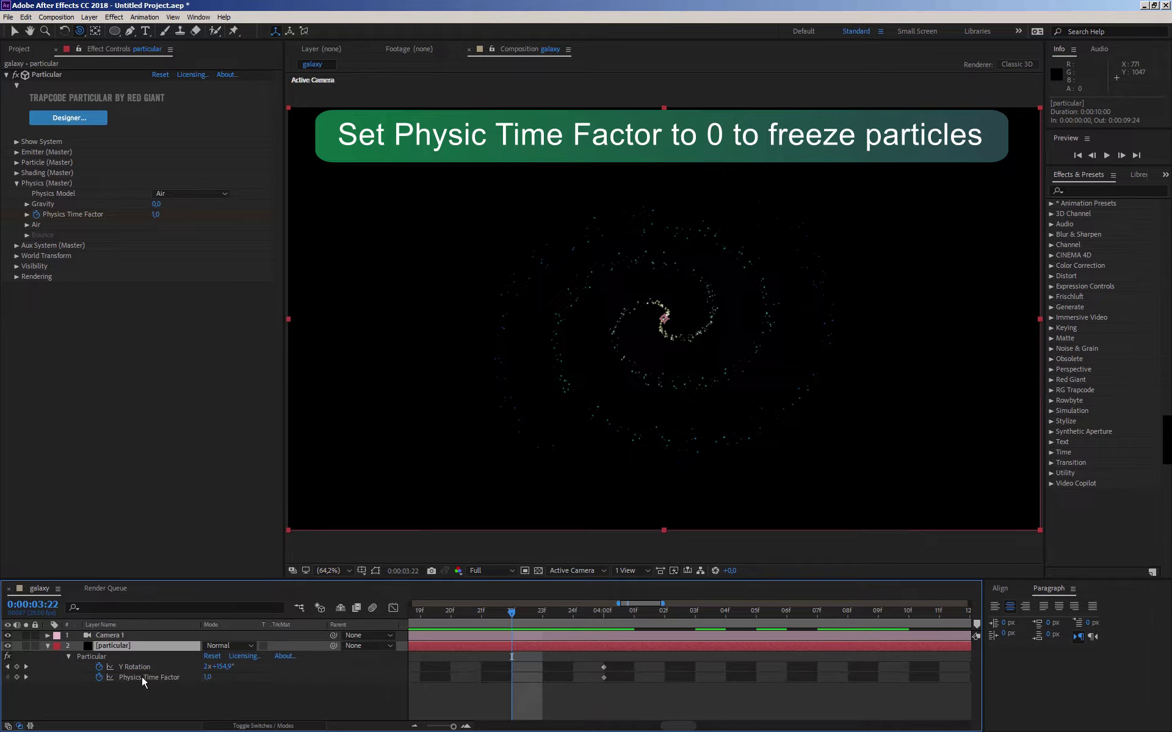
left_click(141, 676)
left_click_drag(603, 678, 541, 678)
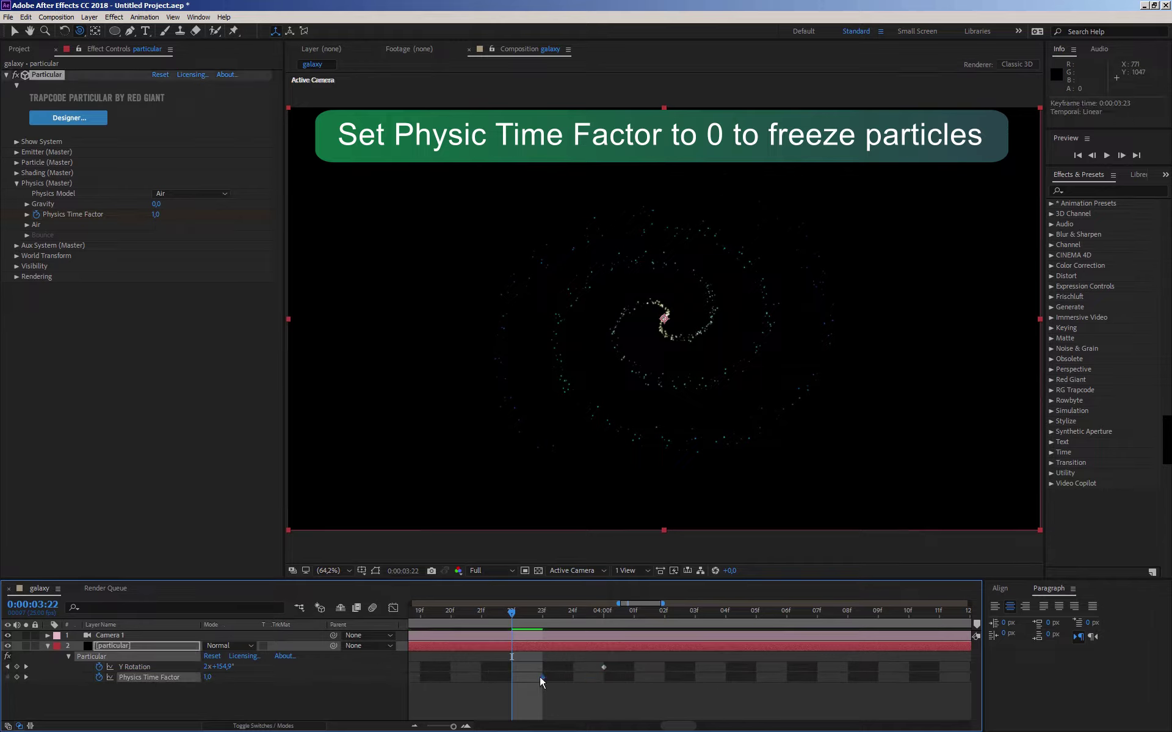
- Set Physics Time Factor to 0 at 4 seconds
left_click_drag(511, 611, 598, 610)
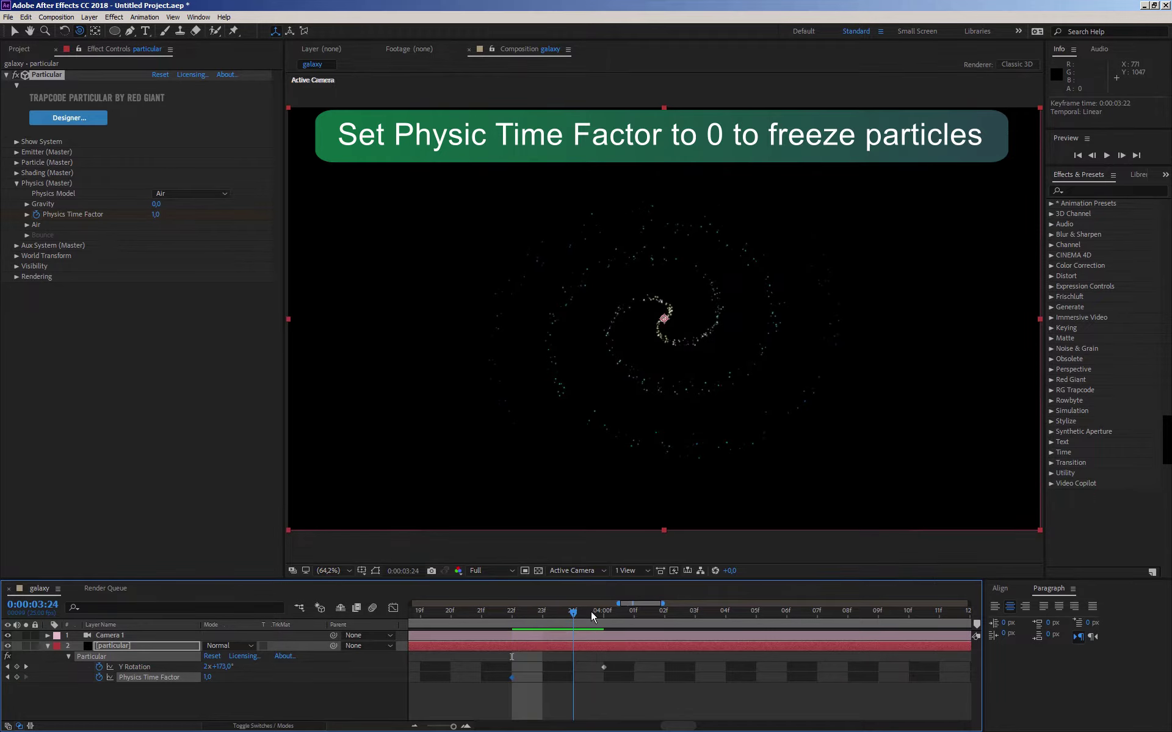
left_click(207, 678)
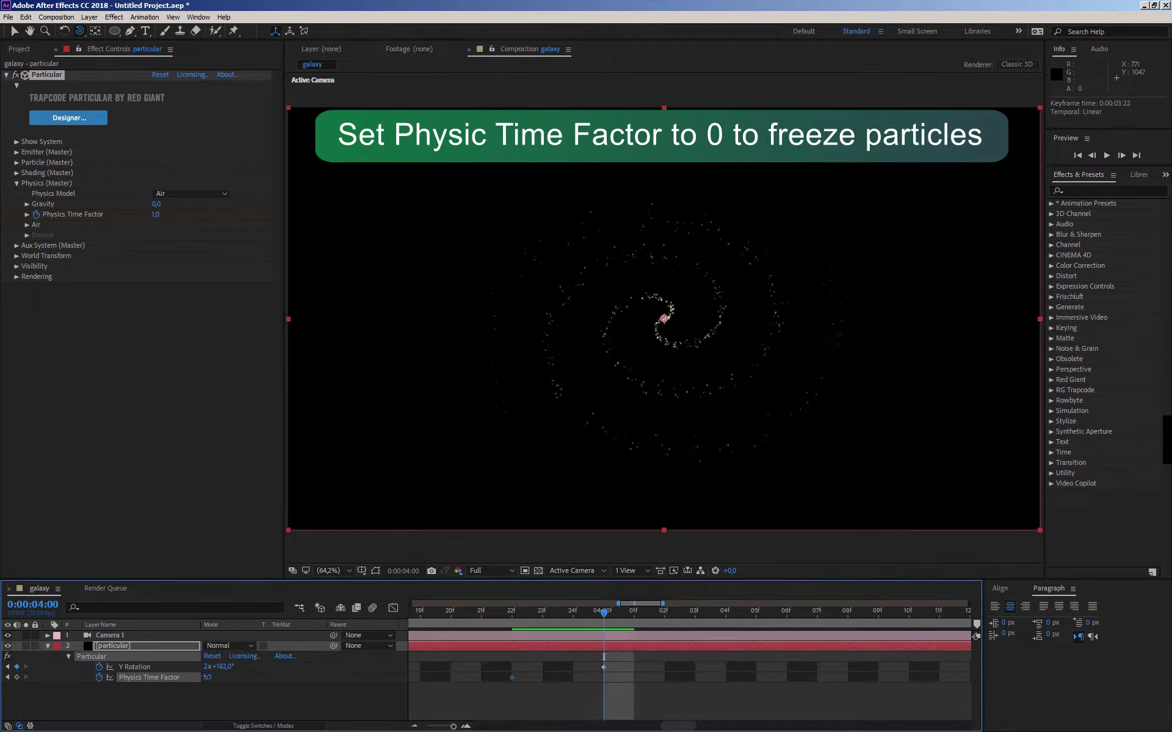
type("0")
key("Return")
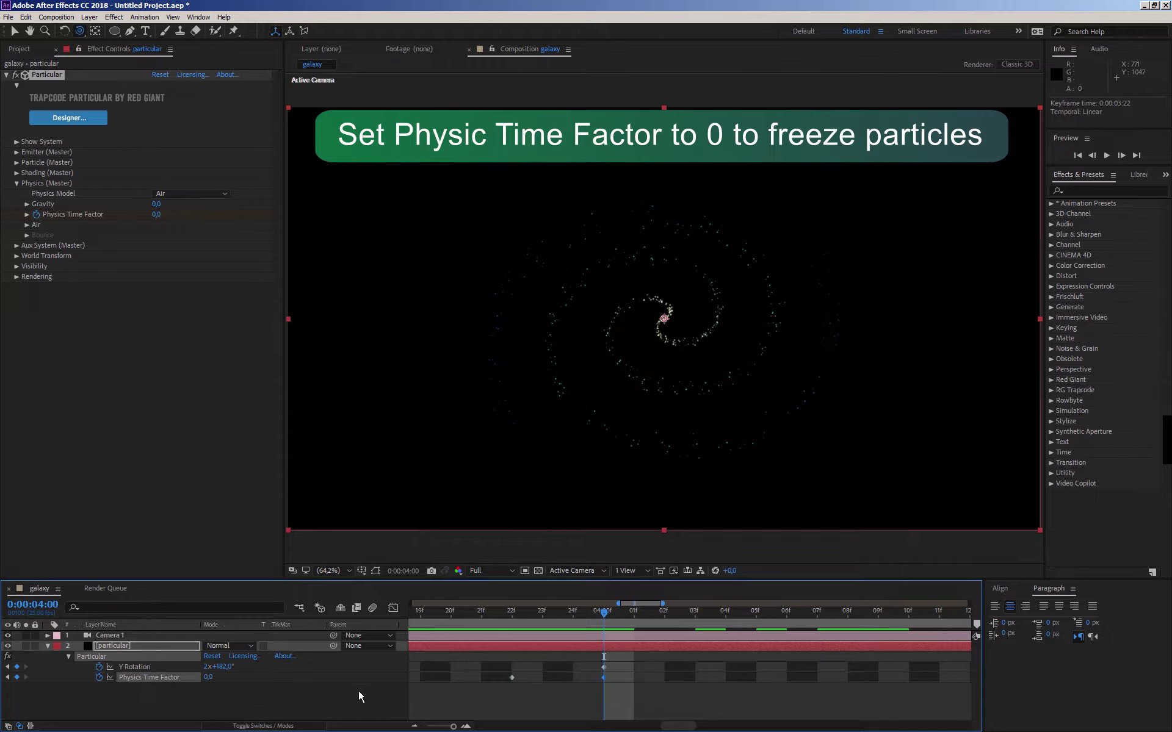
- Preview to confirm the stars freeze at 4 seconds, then collapse the layer and enlarge the viewer
left_click(346, 697)
key("space")
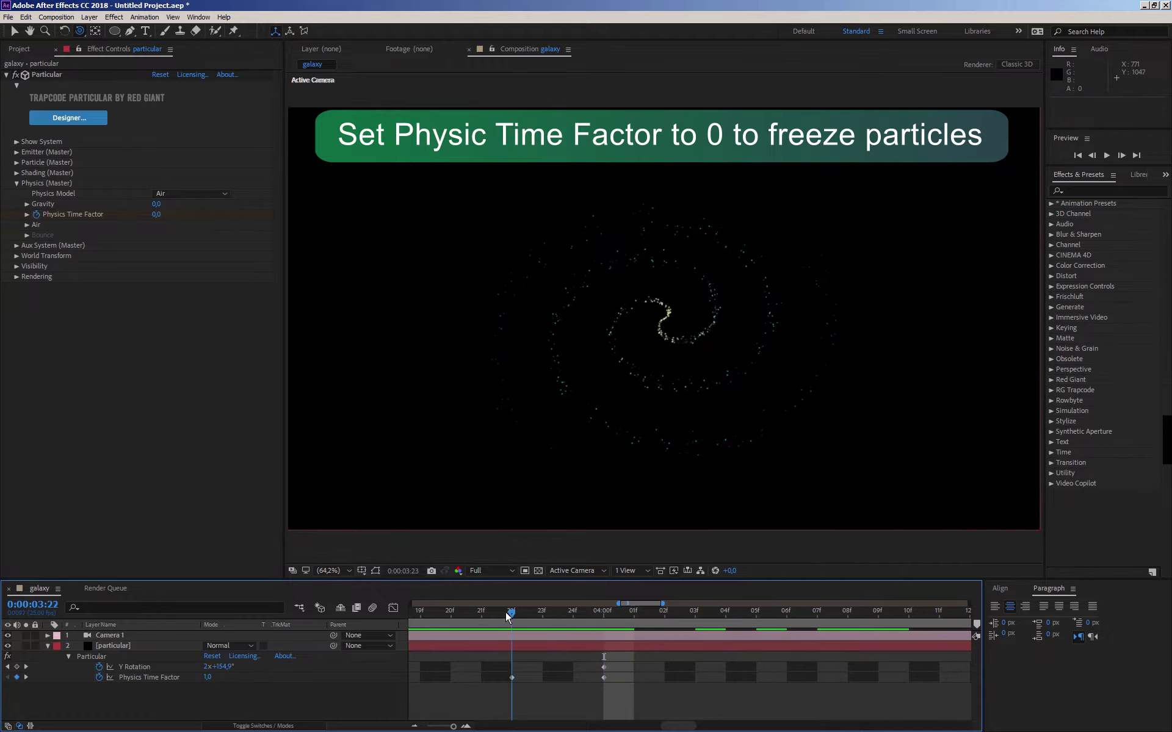
left_click(415, 727)
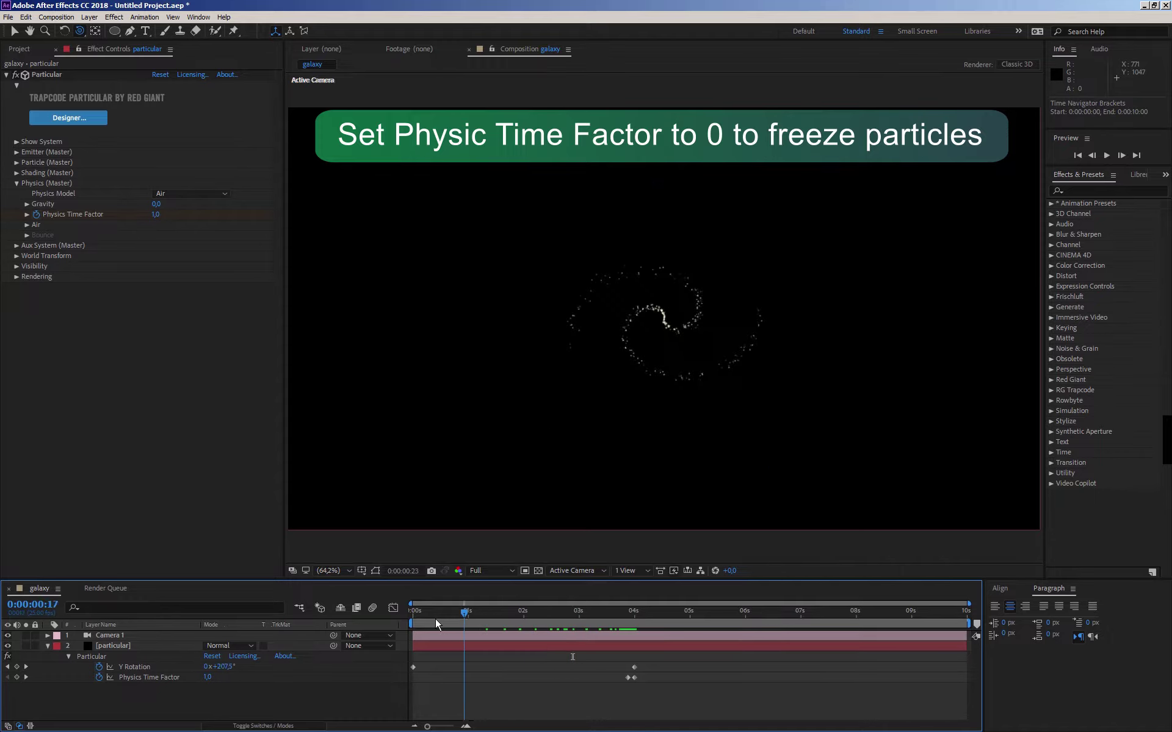
mouse_move(490, 622)
left_mouse_down()
mouse_move(653, 622)
mouse_move(635, 626)
left_mouse_up()
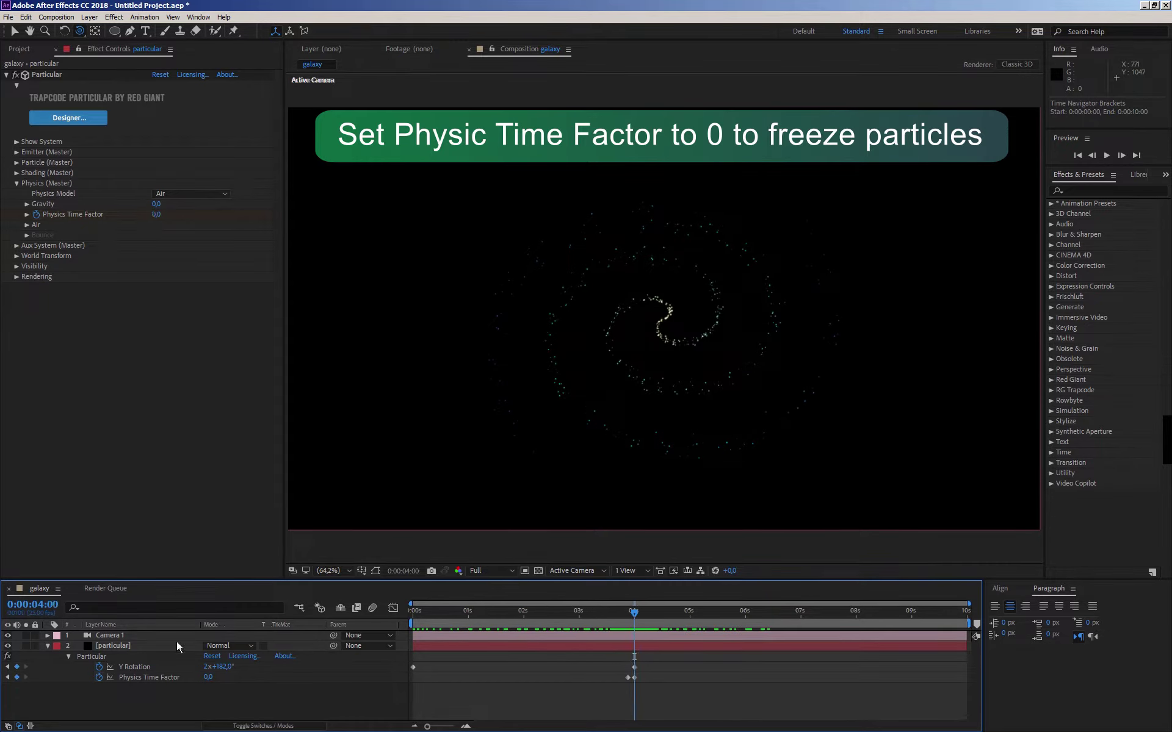
left_click(47, 646)
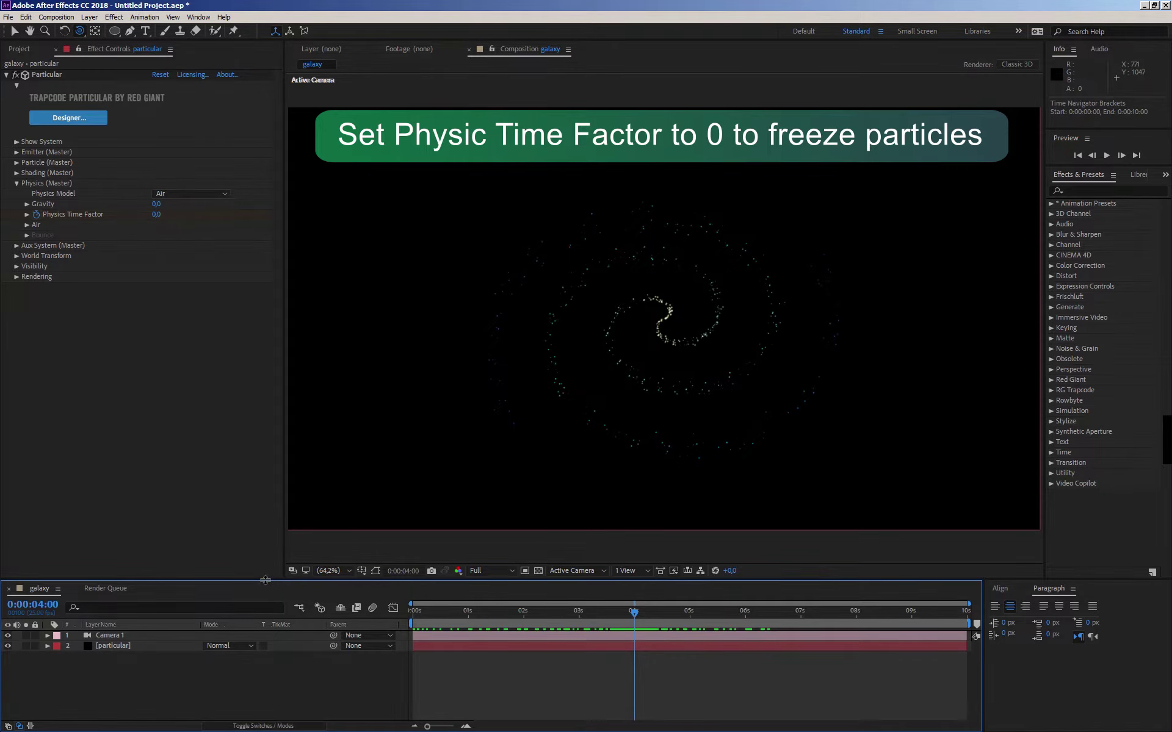
left_click_drag(265, 580, 268, 591)
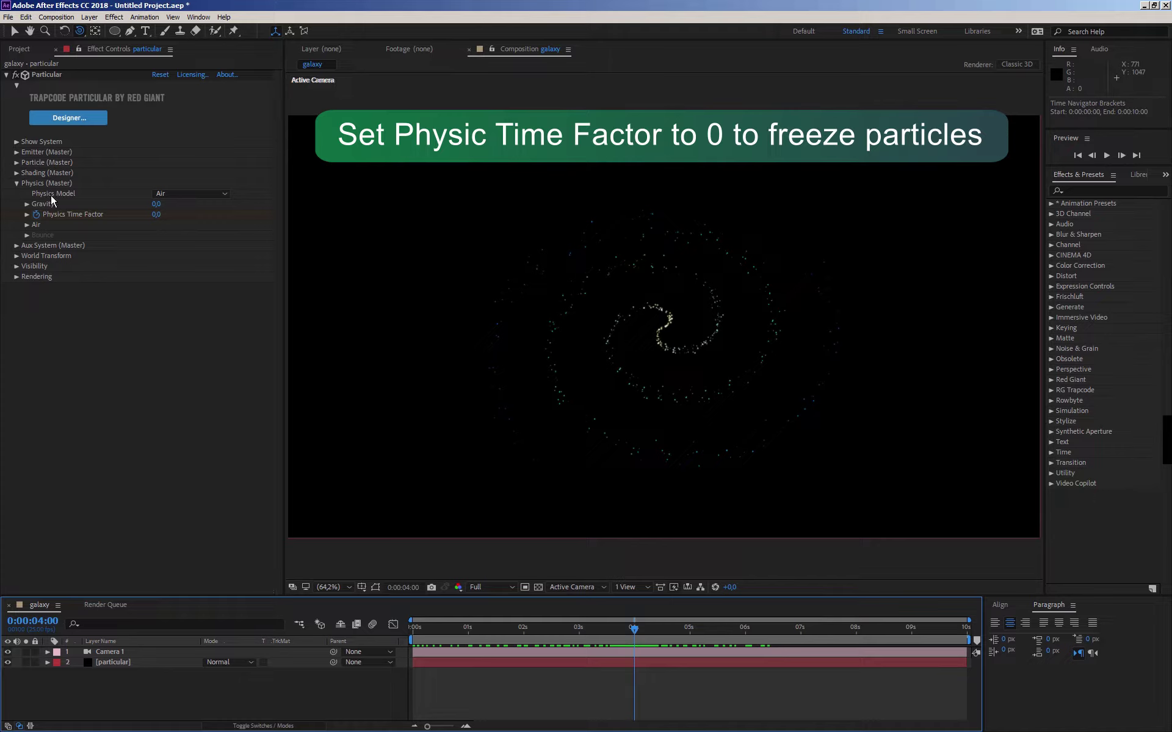
- Raise the Turbulence Field's Affect Position to 40 and Scale to 20 so stars scatter randomly
left_click(27, 225)
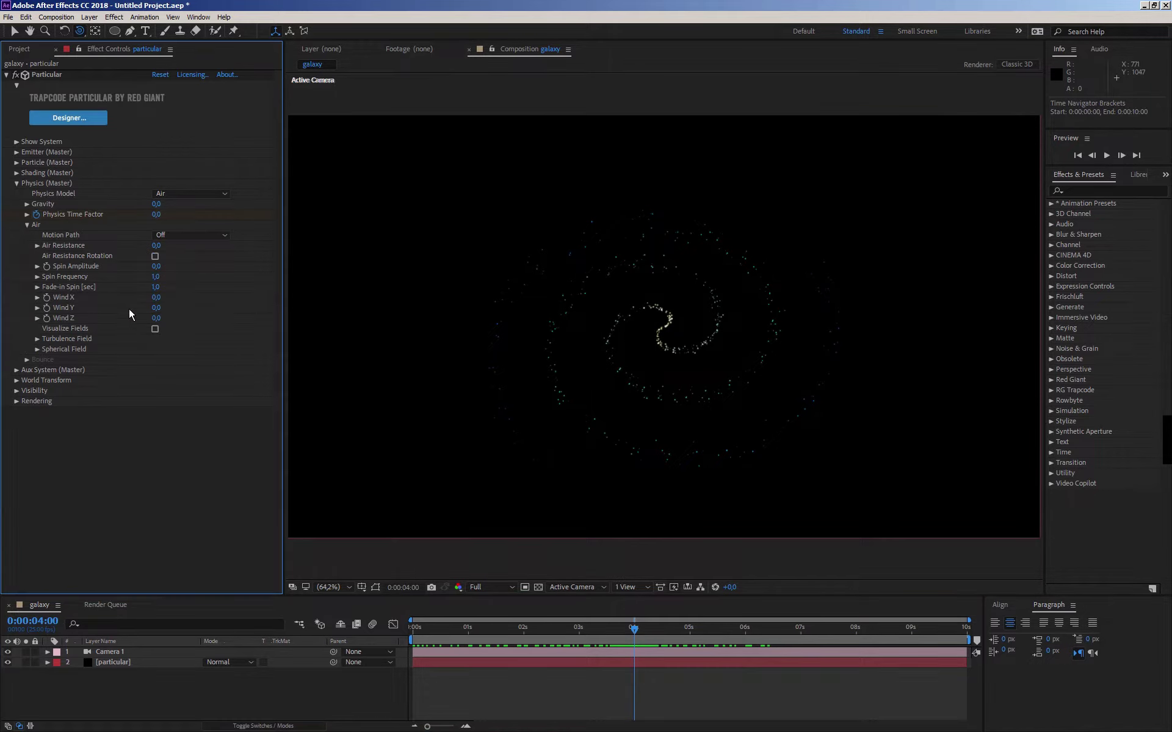
left_click(37, 339)
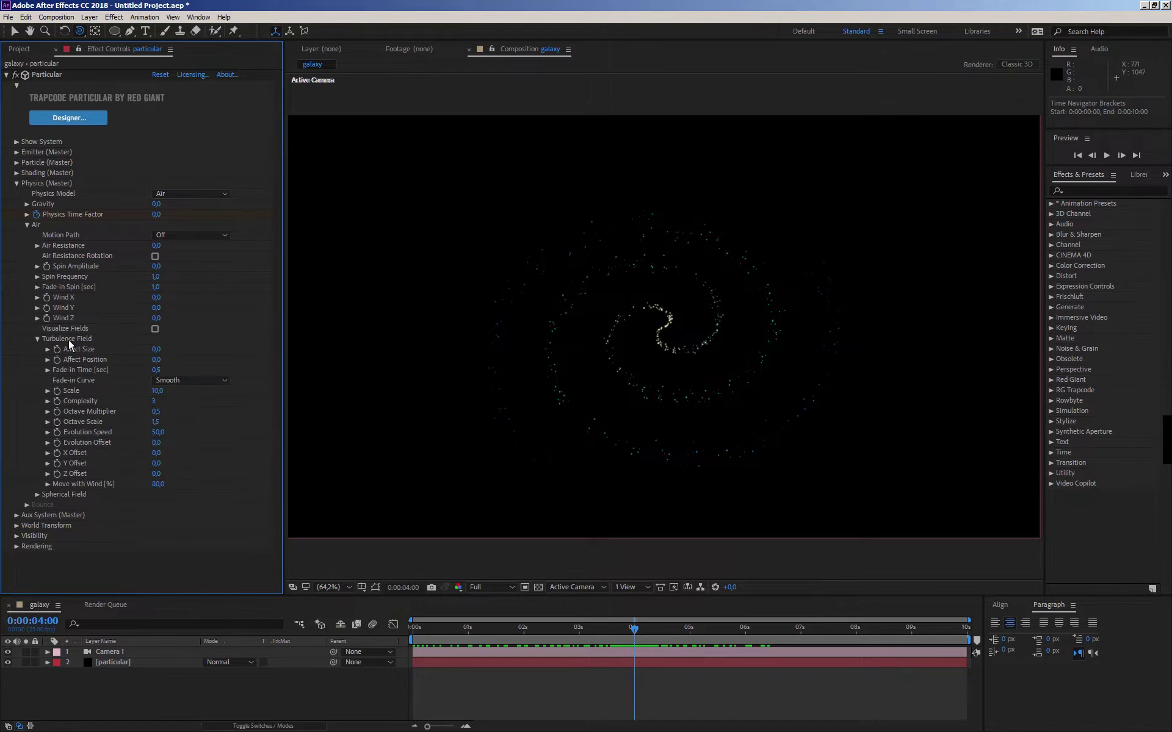
left_click(156, 360)
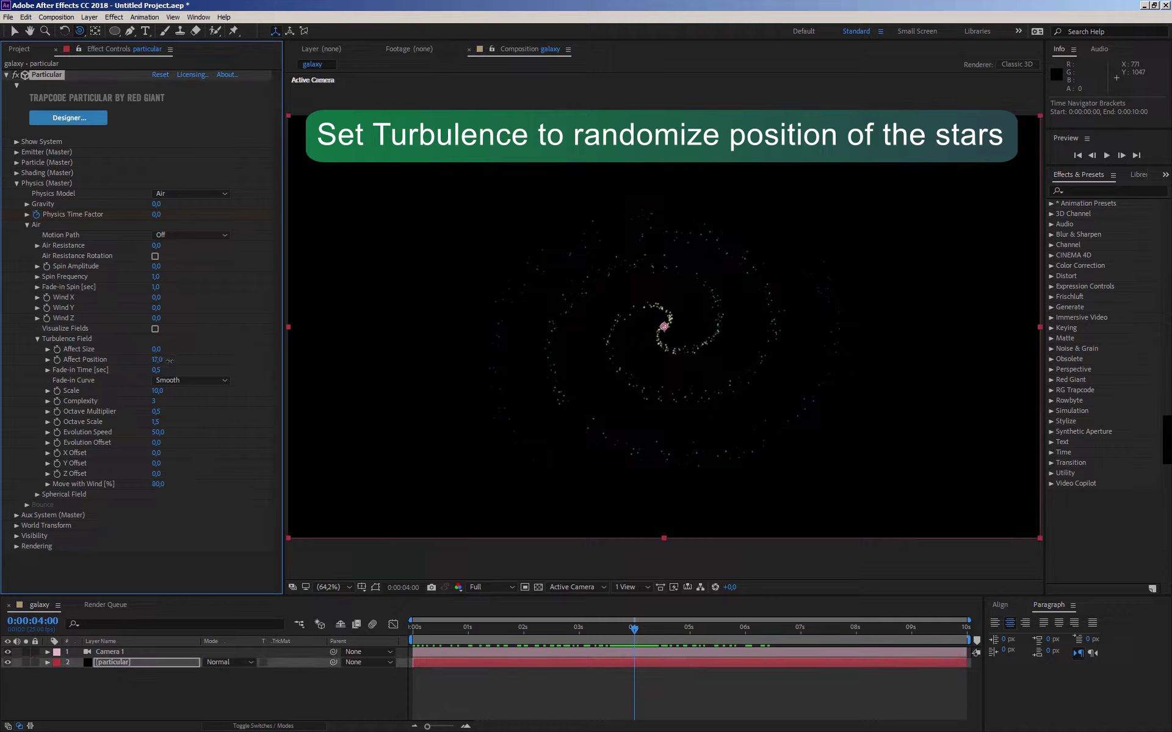
left_click_drag(170, 361, 174, 362)
left_click_drag(189, 403, 168, 391)
left_click(38, 339)
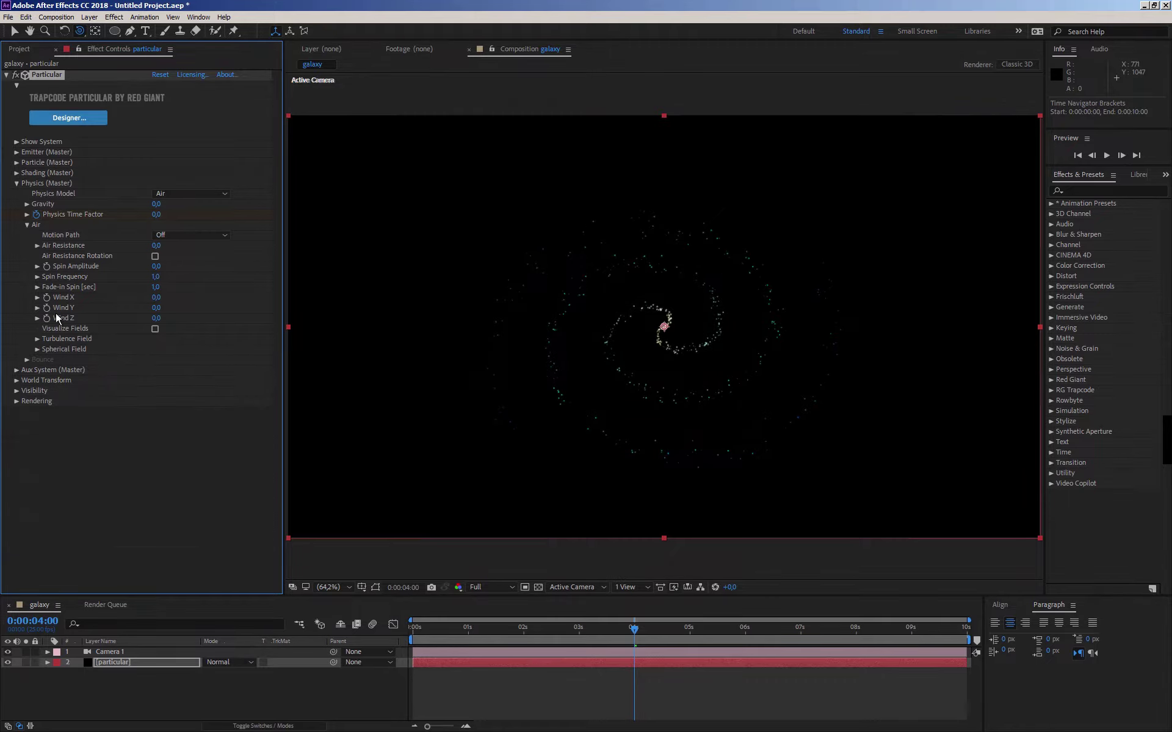
- Give the Spherical Field Strength 57 and Feather 78 for a soft galaxy core
left_click(37, 349)
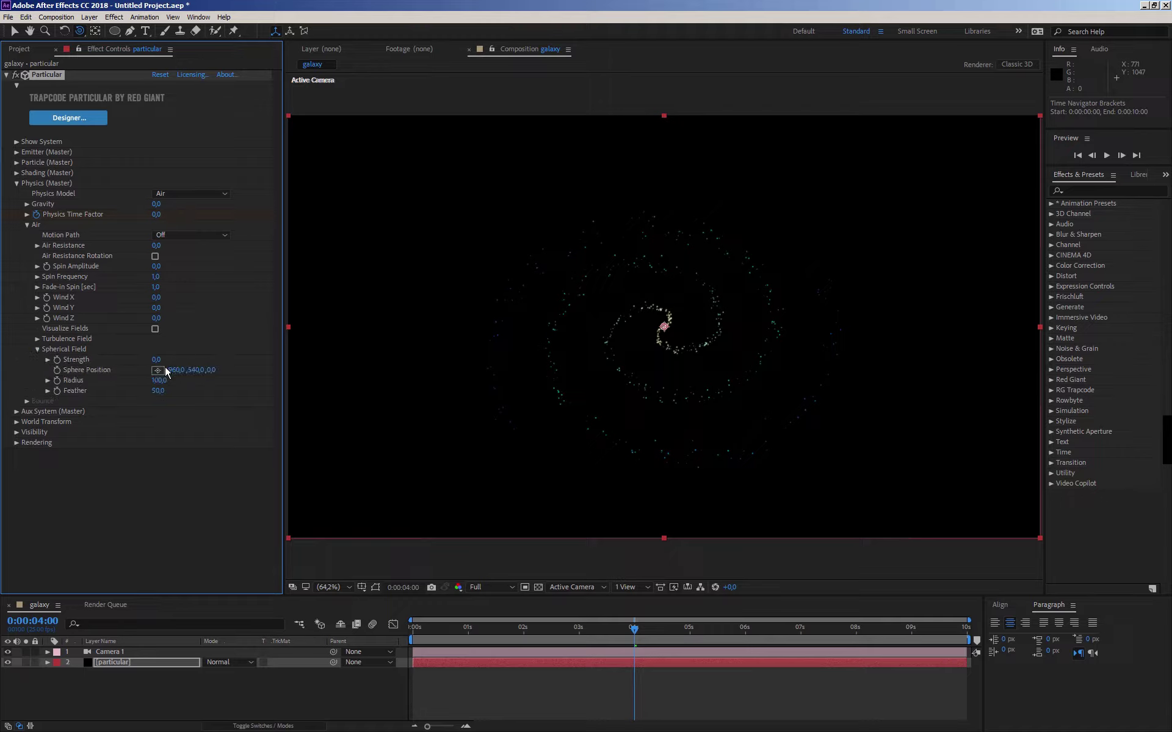
left_click_drag(163, 358, 197, 359)
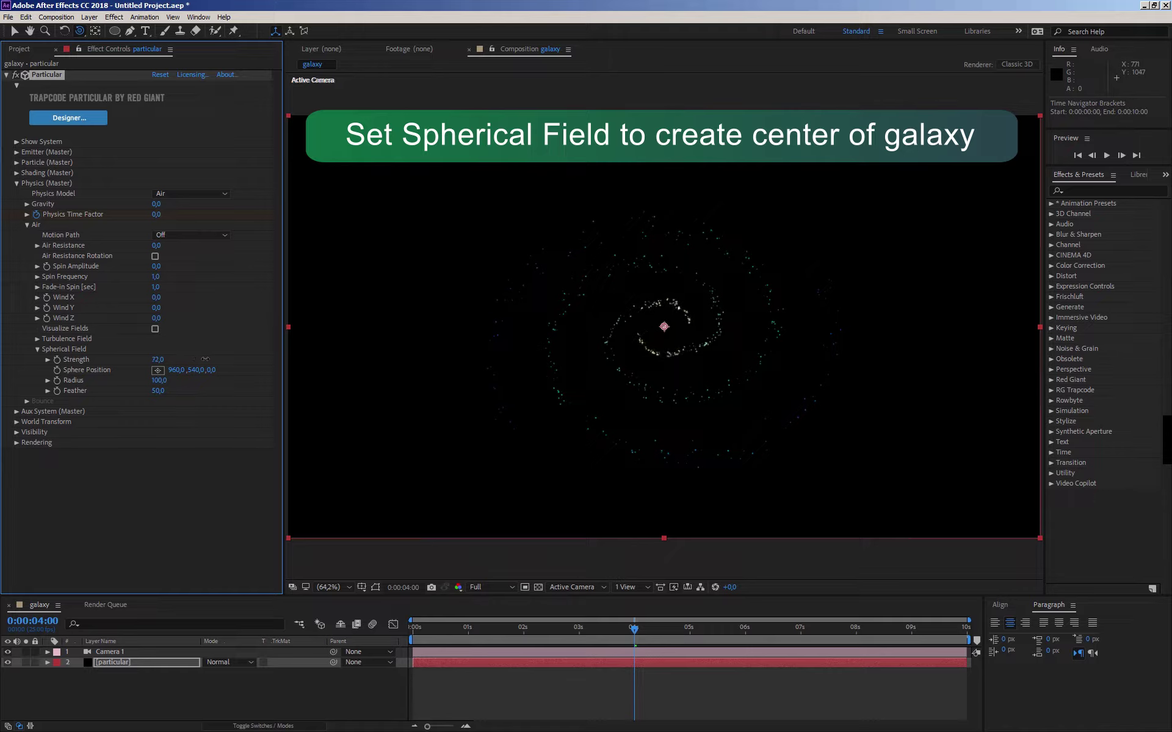
left_click_drag(196, 359, 195, 361)
mouse_move(157, 390)
left_mouse_down()
mouse_move(191, 380)
mouse_move(158, 382)
left_mouse_up()
left_click(161, 677)
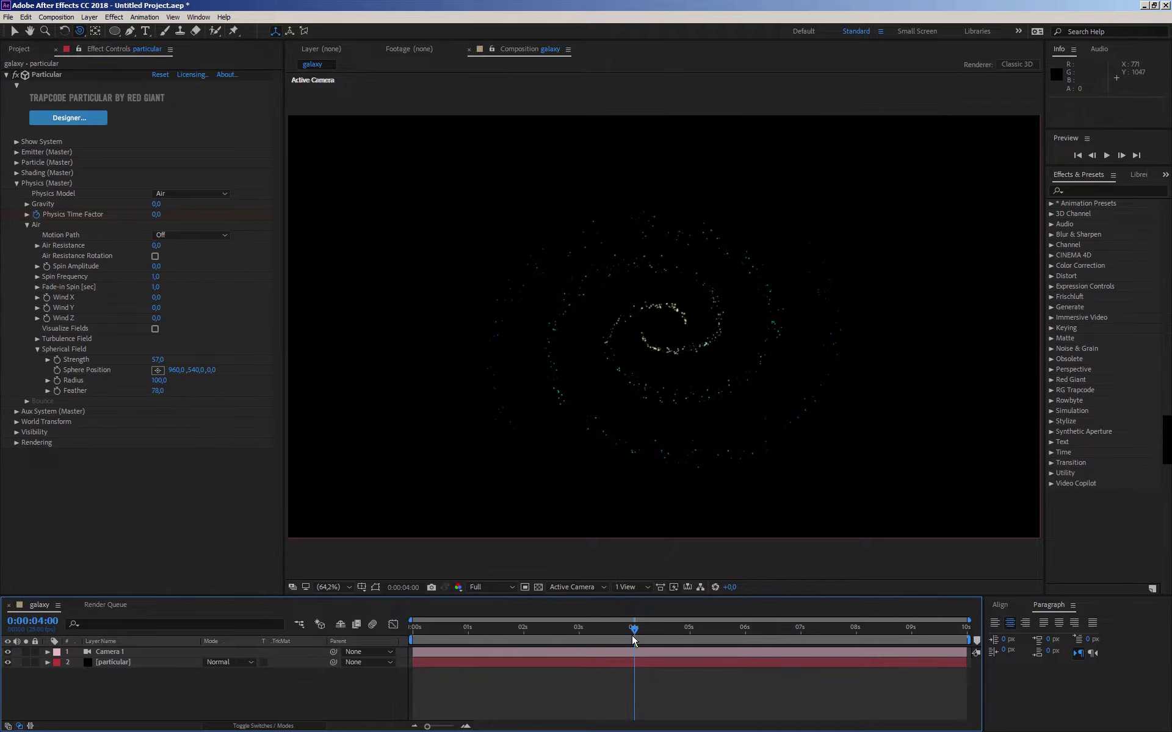
- Duplicate the particular layer and hide the bottom copy
left_click(6, 75)
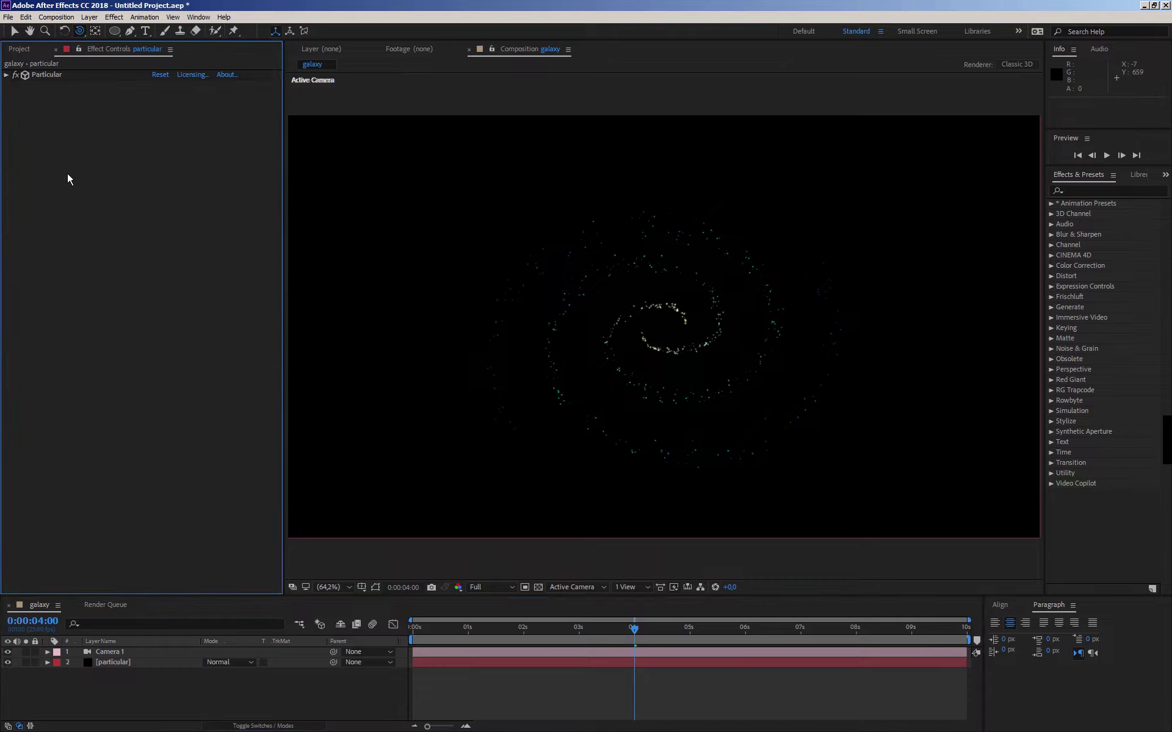
left_click(98, 663)
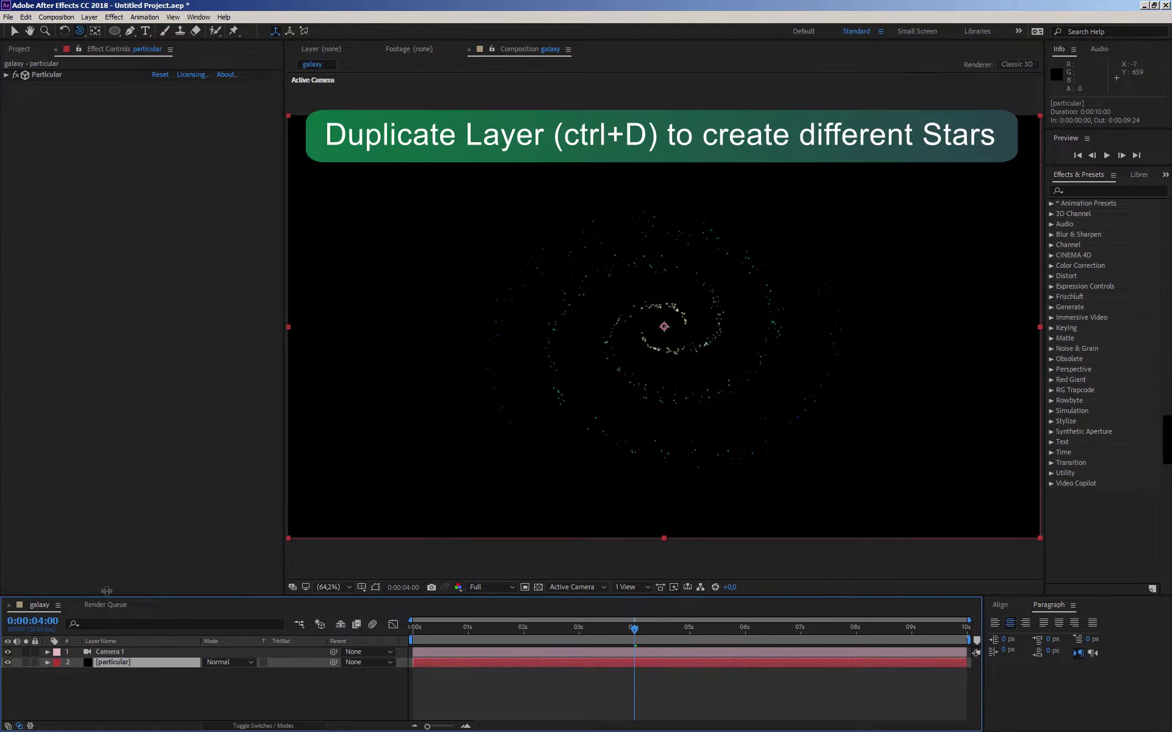
key("ctrl+d")
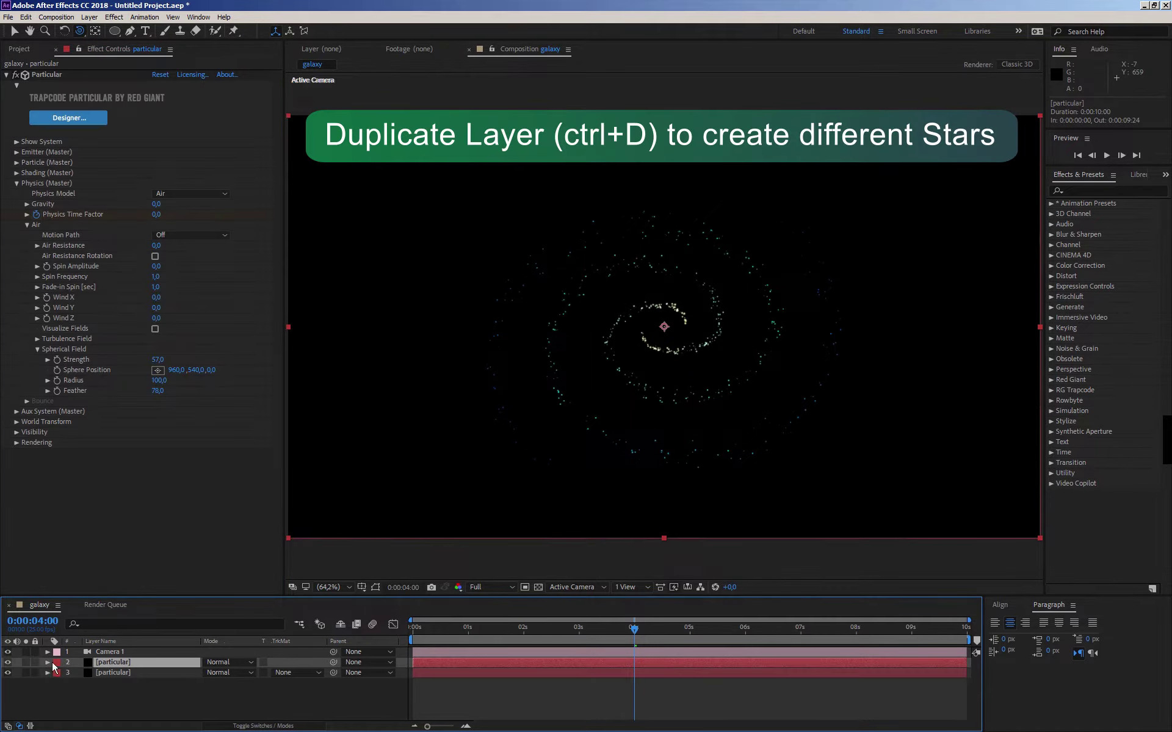
left_click(7, 673)
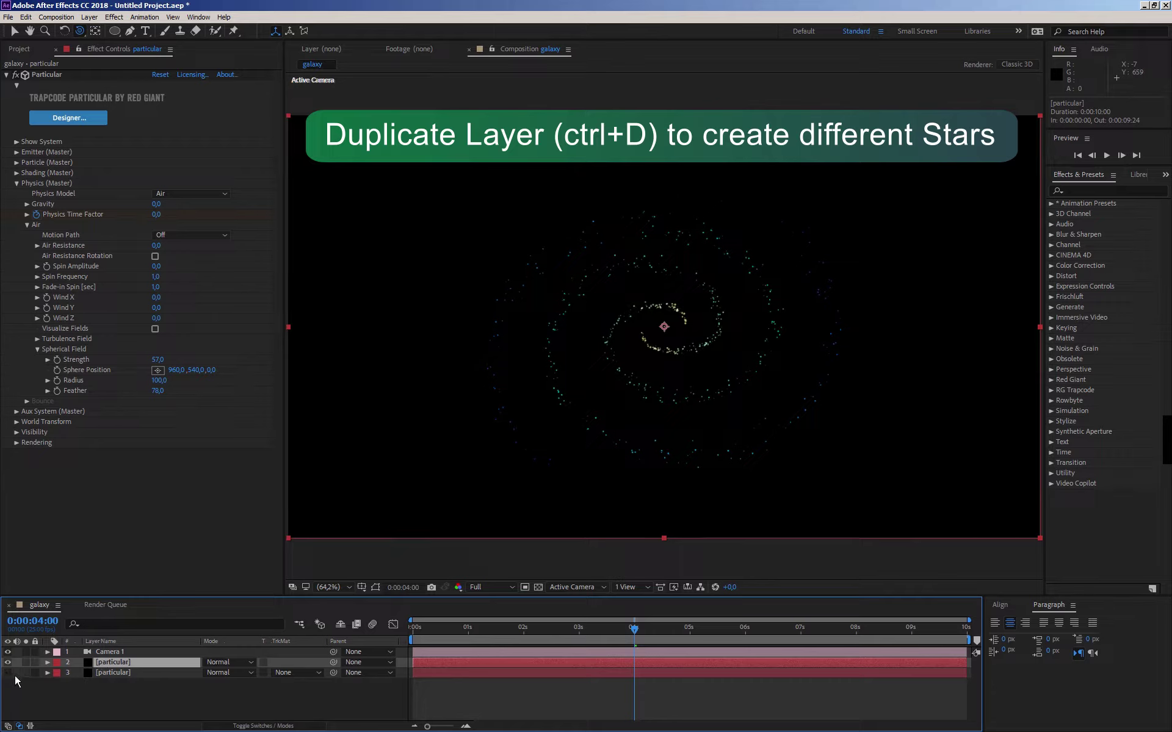
- Set the duplicate's Emitter Particles/sec to 790 and Direction Spread to 29
left_click(17, 183)
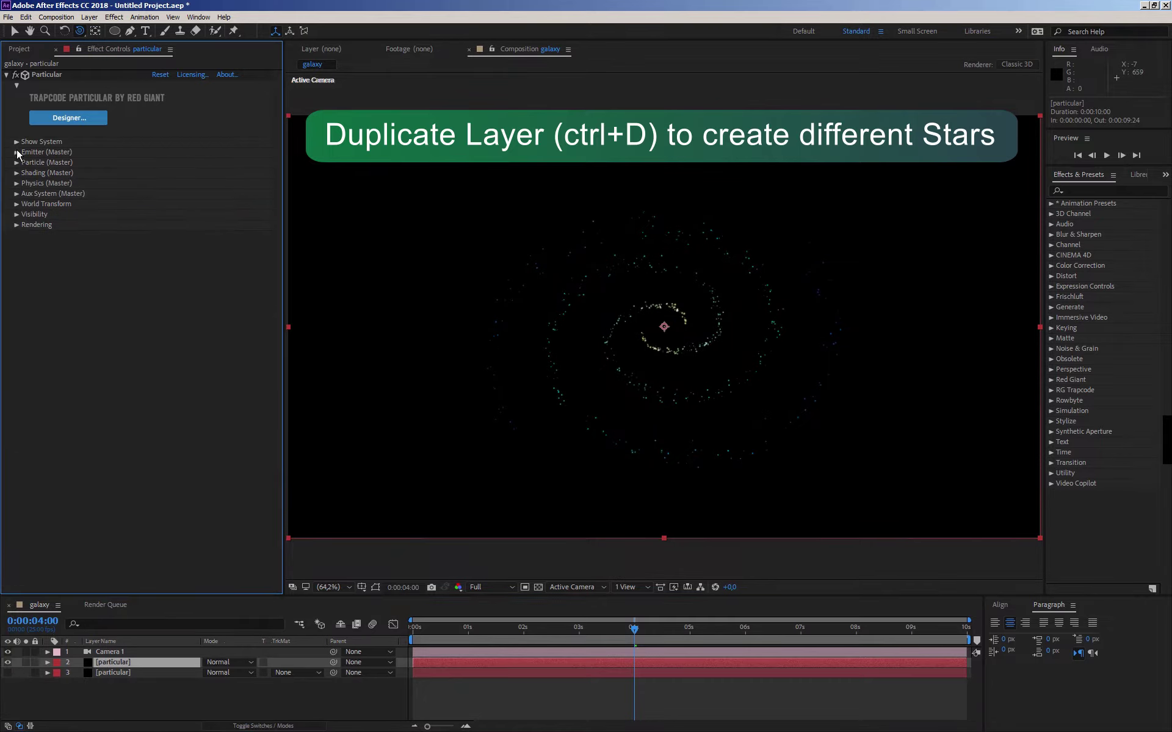
left_click(17, 153)
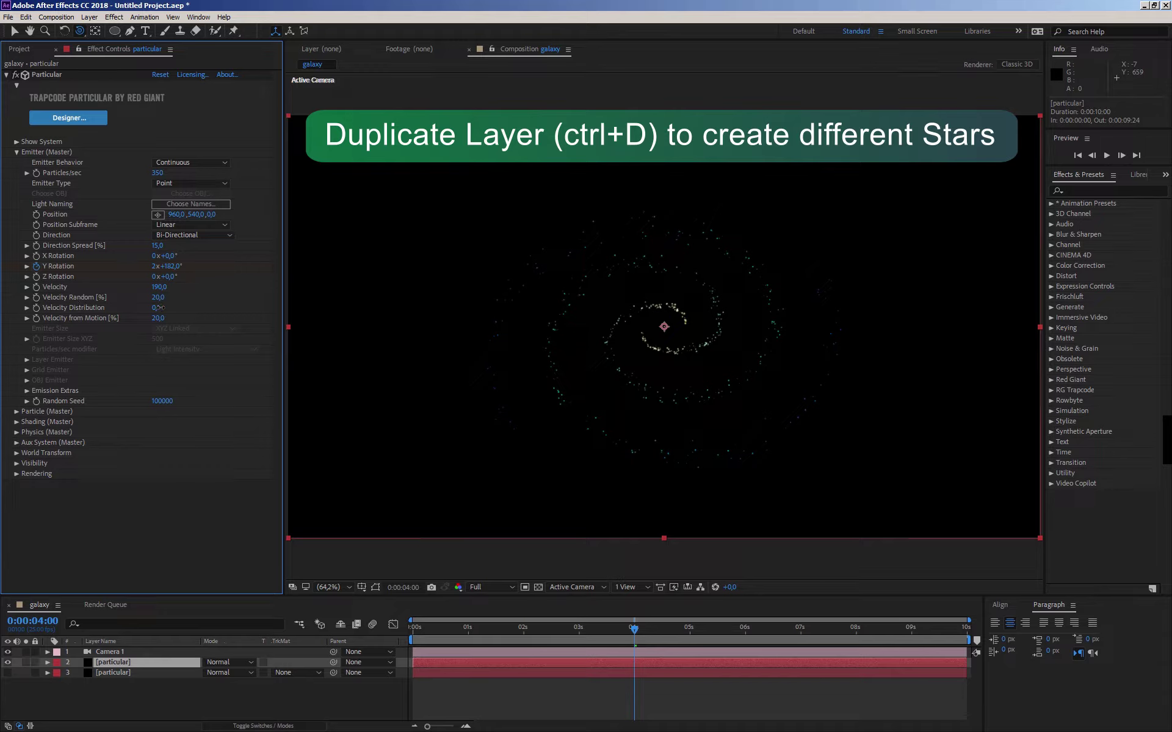
key("Return")
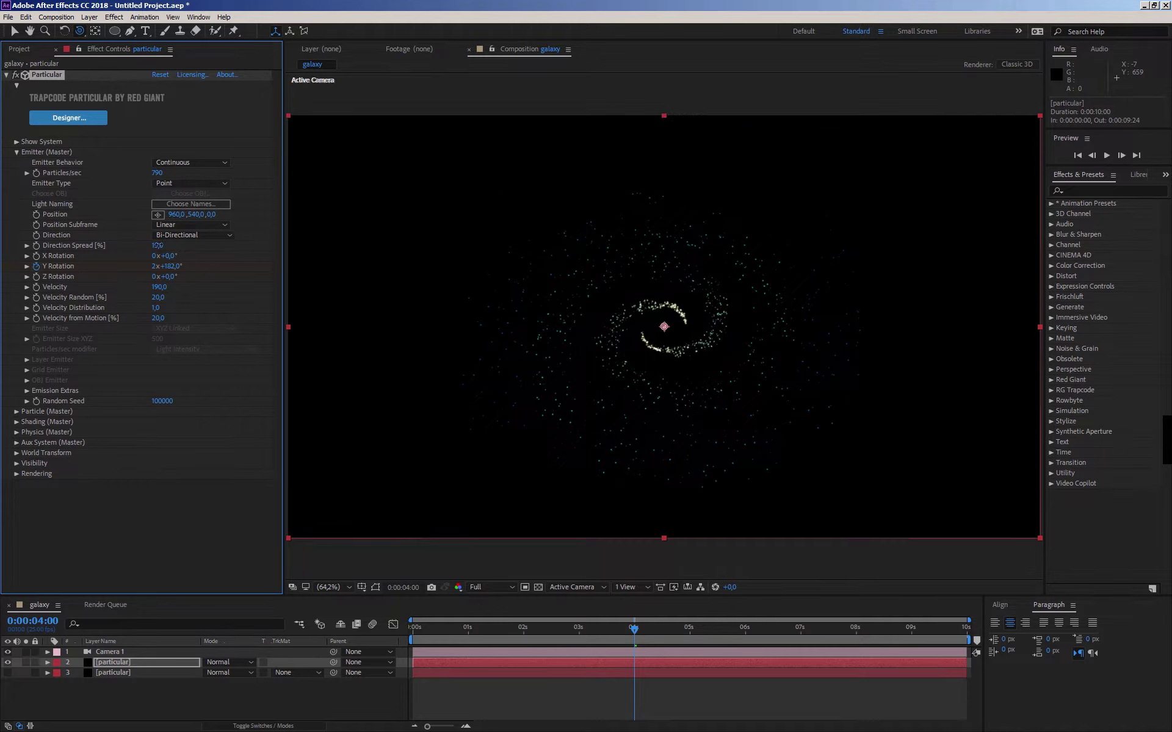
left_click_drag(165, 245, 164, 245)
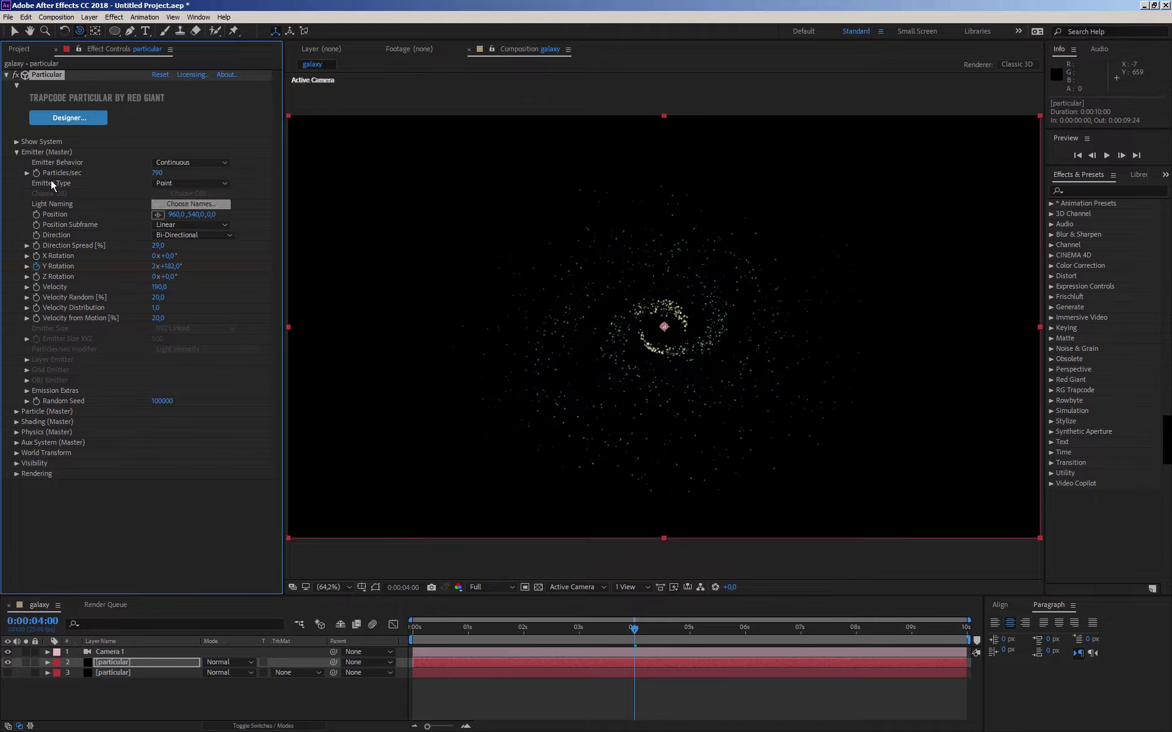
left_click(16, 153)
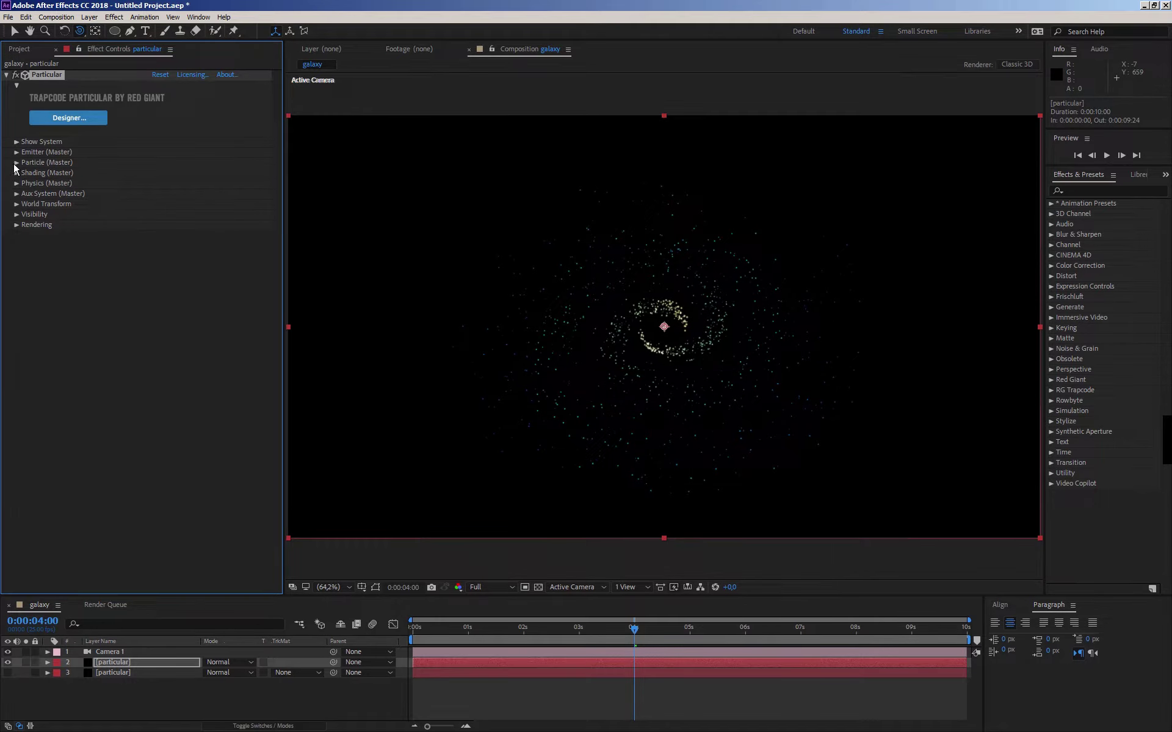
- Enlarge the particles to Size 15
left_click(16, 162)
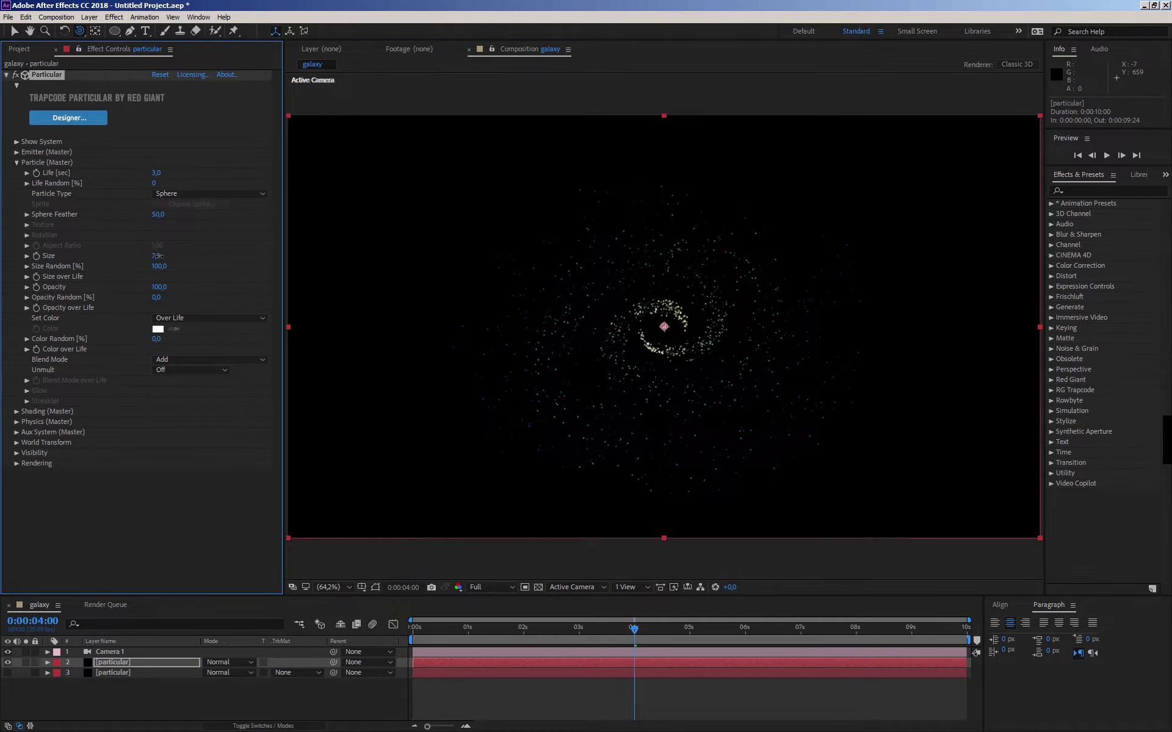
left_click_drag(157, 256, 160, 256)
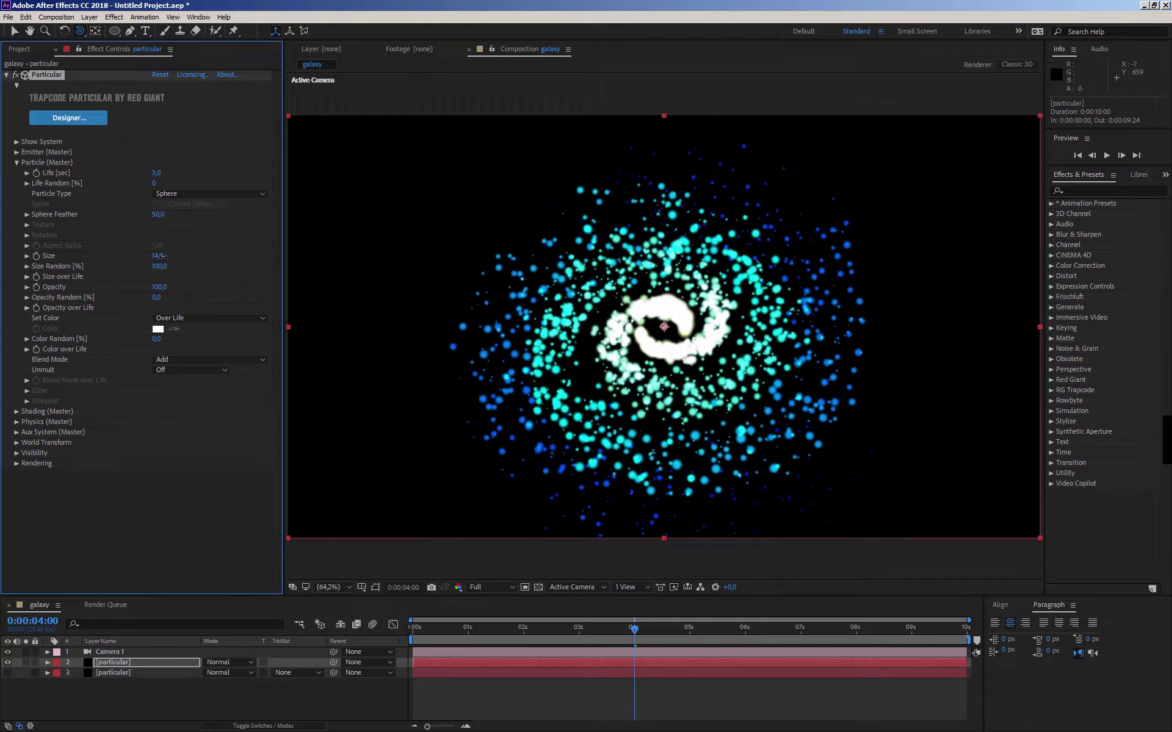
left_click_drag(165, 257, 178, 251)
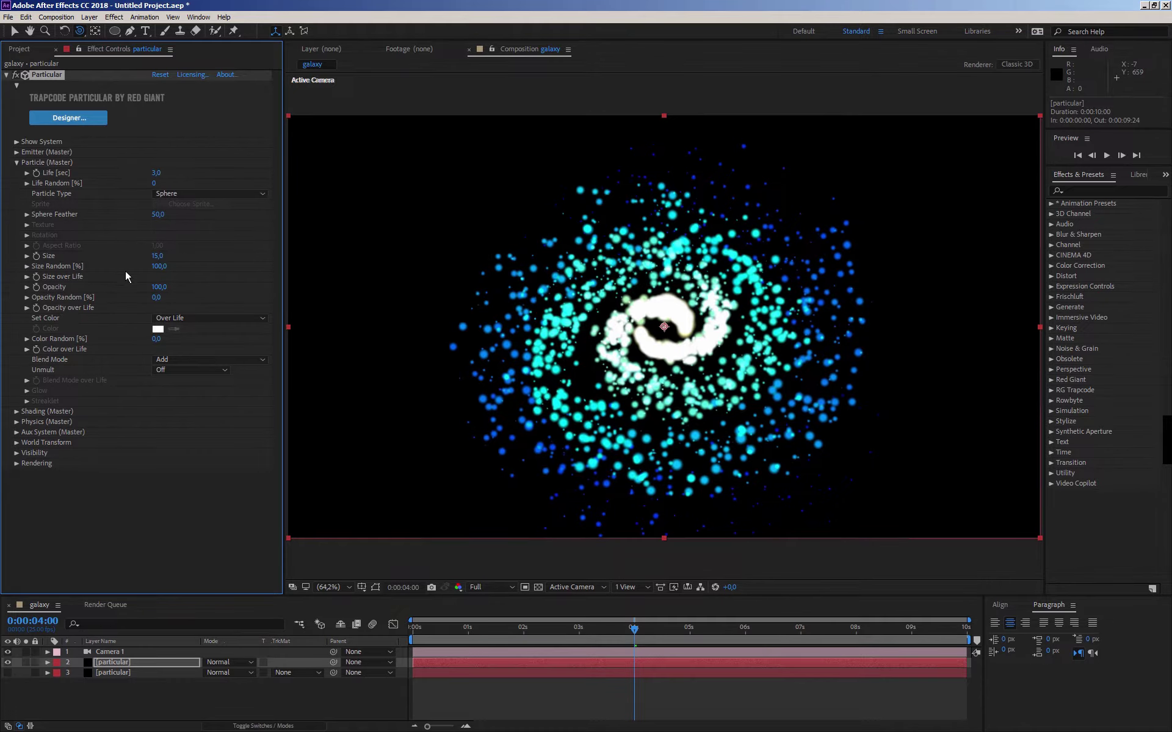
- Lower both ends of the Size over Life curve so particles grow, then shrink away
left_click(27, 308)
left_click(27, 308)
left_click(28, 277)
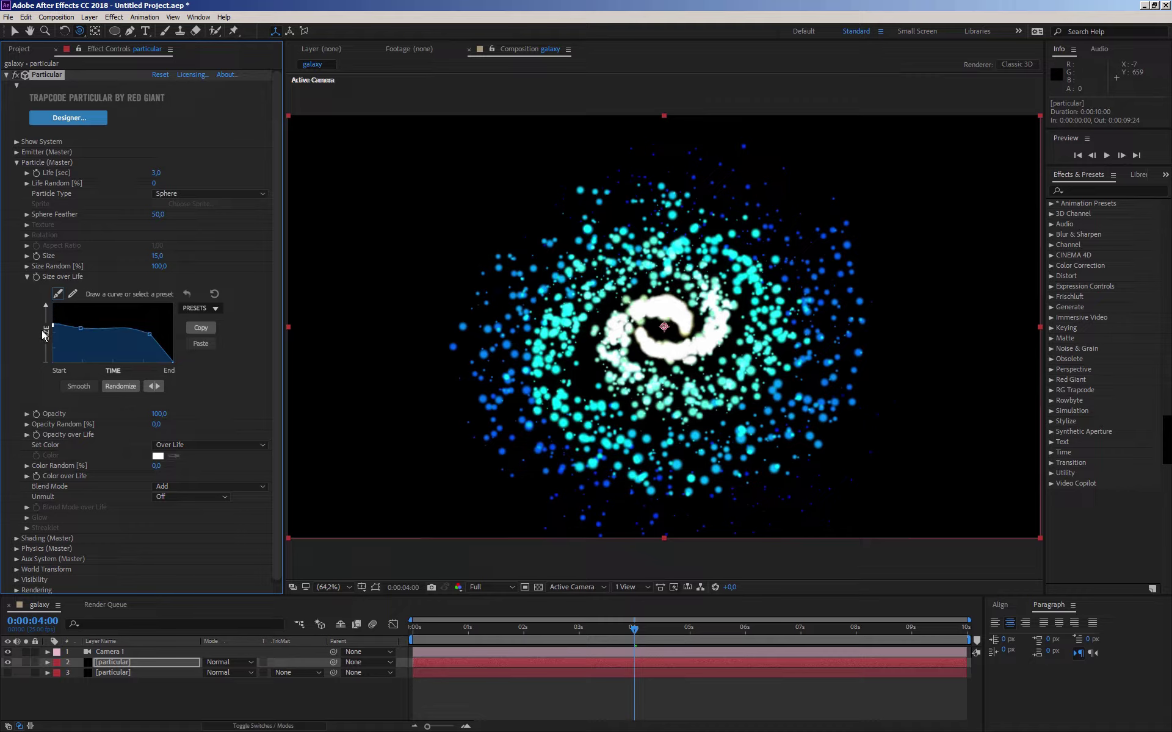
mouse_move(54, 309)
left_mouse_down()
mouse_move(32, 358)
mouse_move(95, 334)
left_mouse_up()
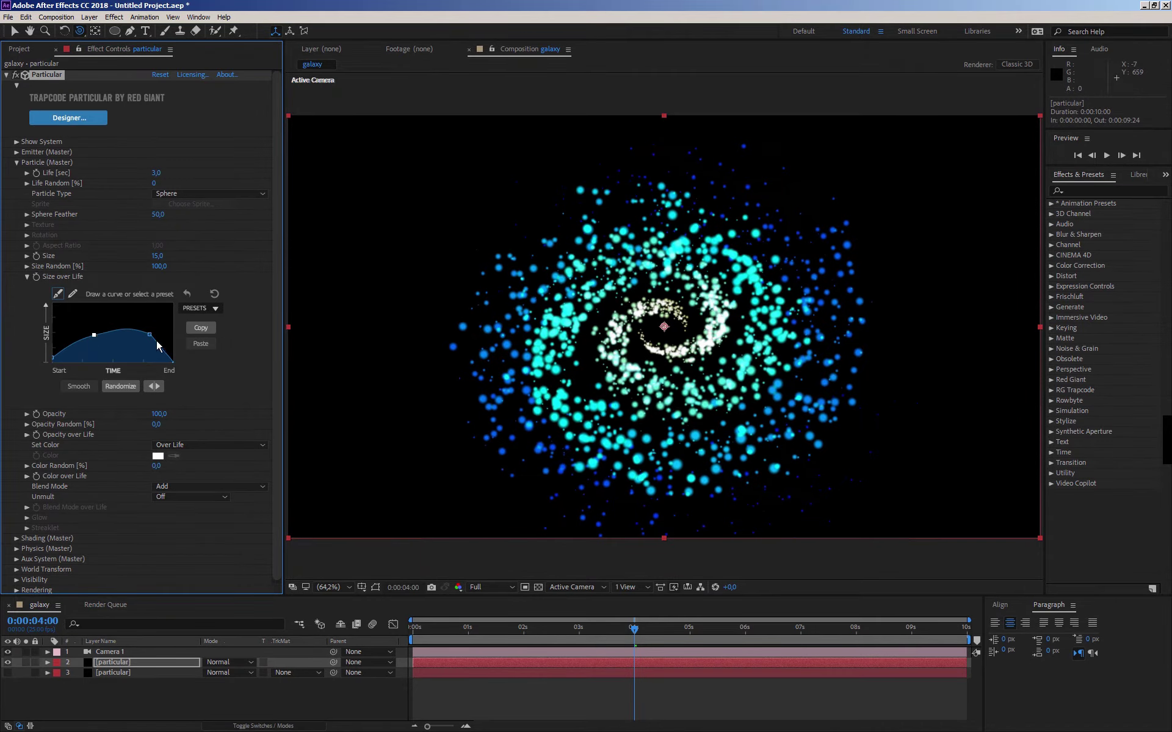
left_click_drag(150, 335, 148, 343)
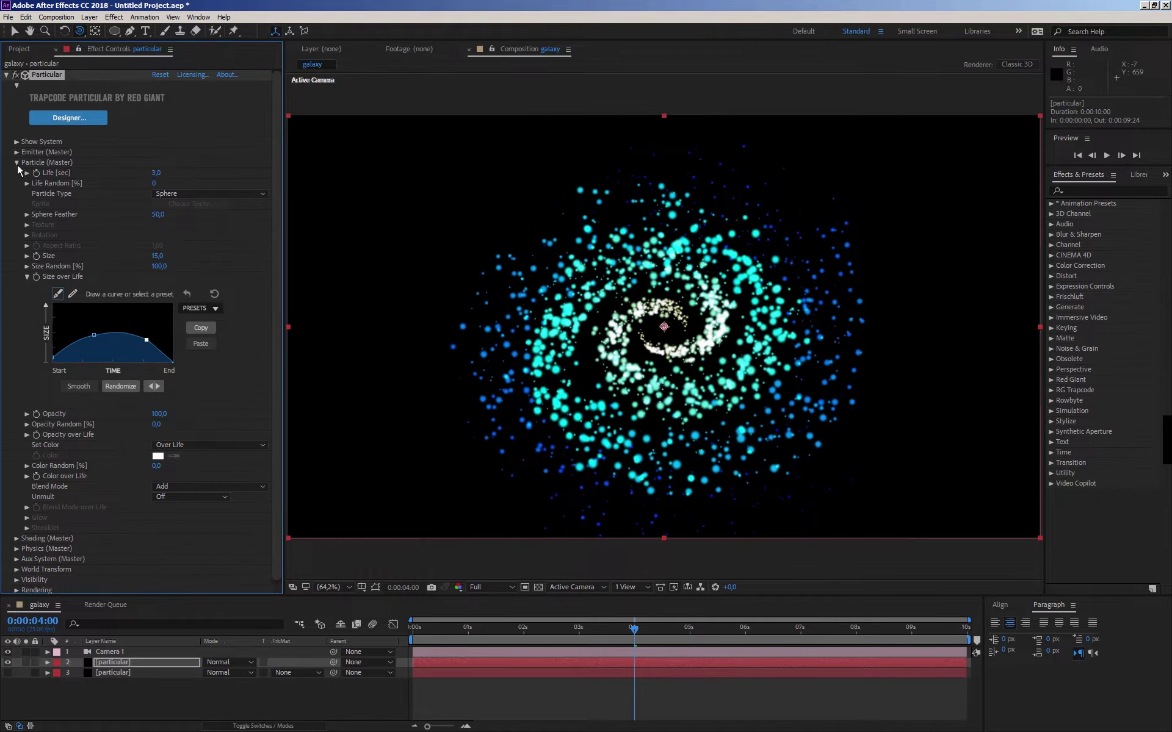
left_click(27, 278)
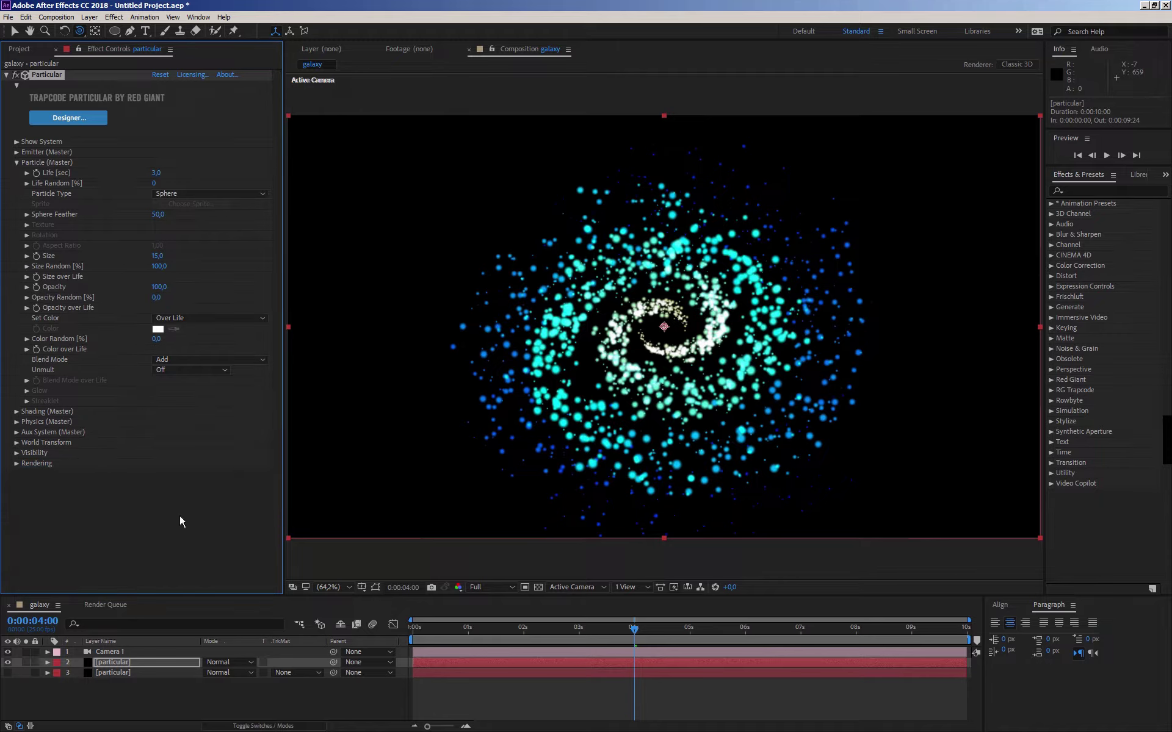
- Apply Gaussian Blur to the duplicated particle layer with Blurriness around 59
right_click(205, 540)
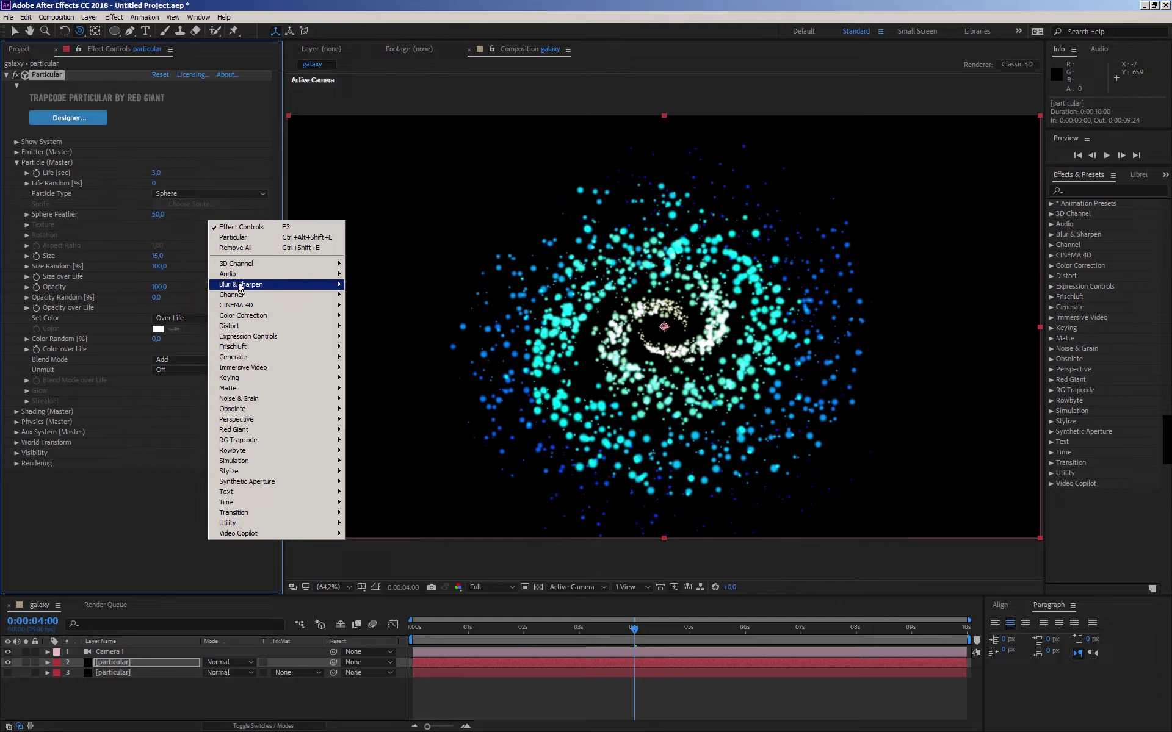
mouse_move(238, 286)
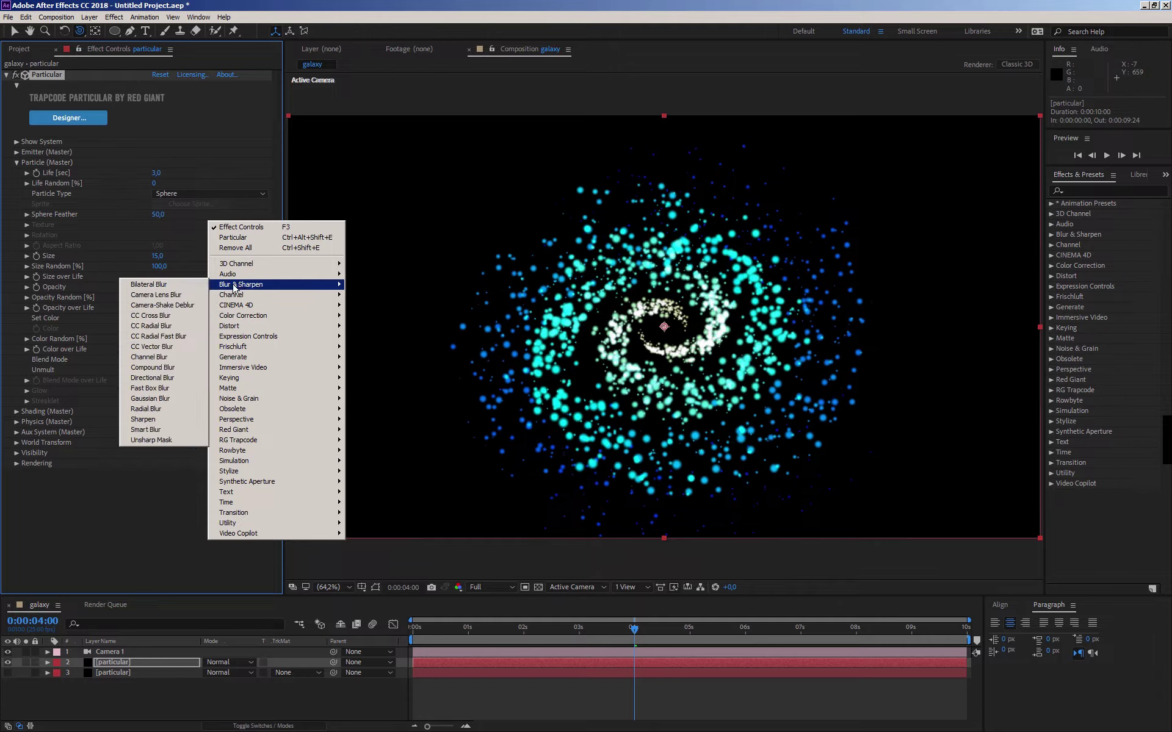
left_click(151, 400)
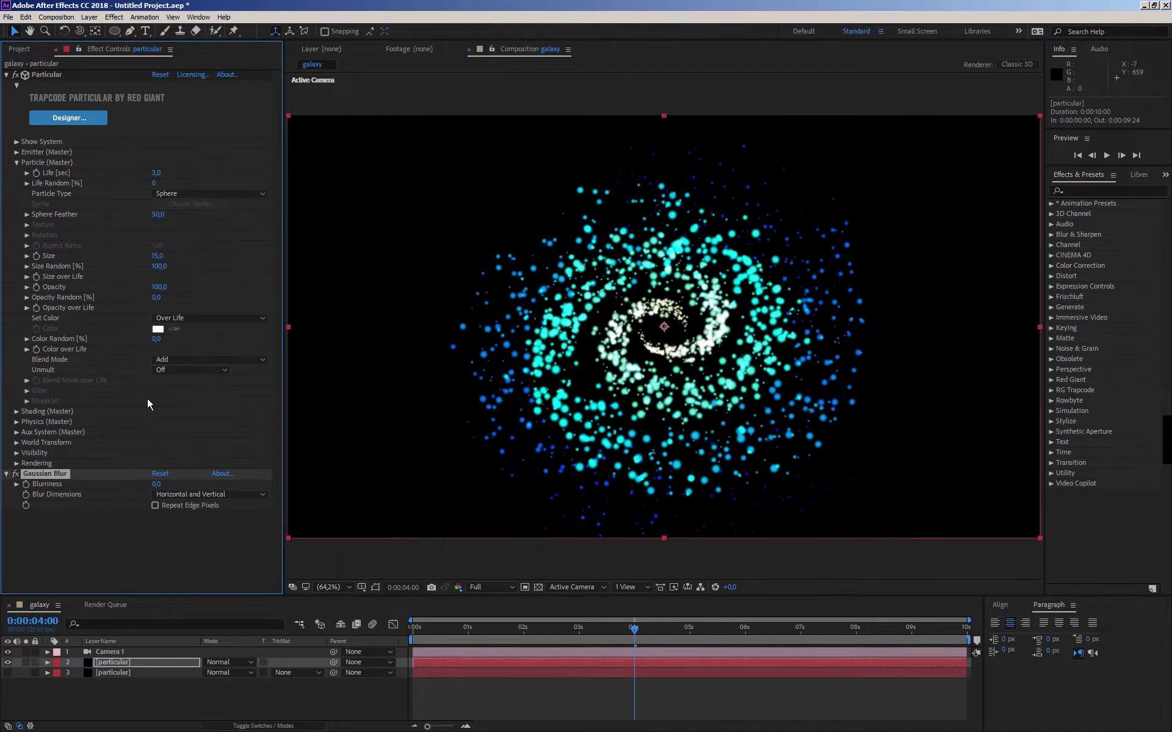
left_click(7, 673)
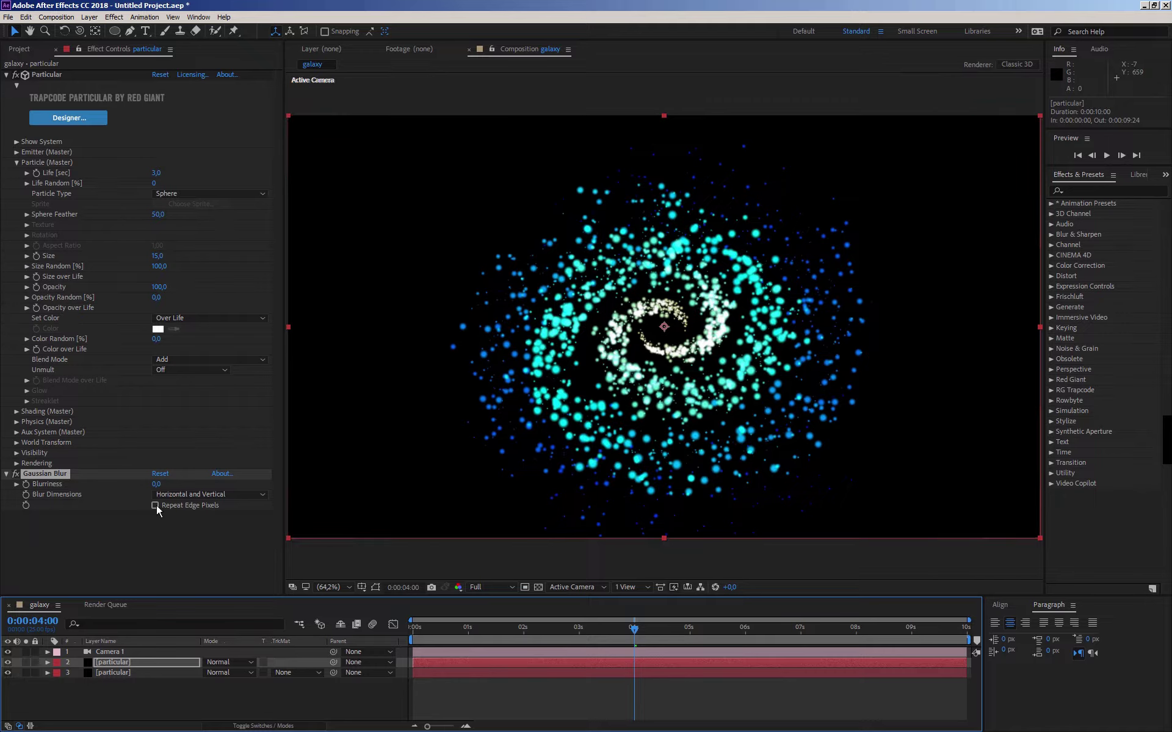
mouse_move(155, 486)
left_mouse_down()
mouse_move(527, 486)
mouse_move(516, 485)
left_mouse_up()
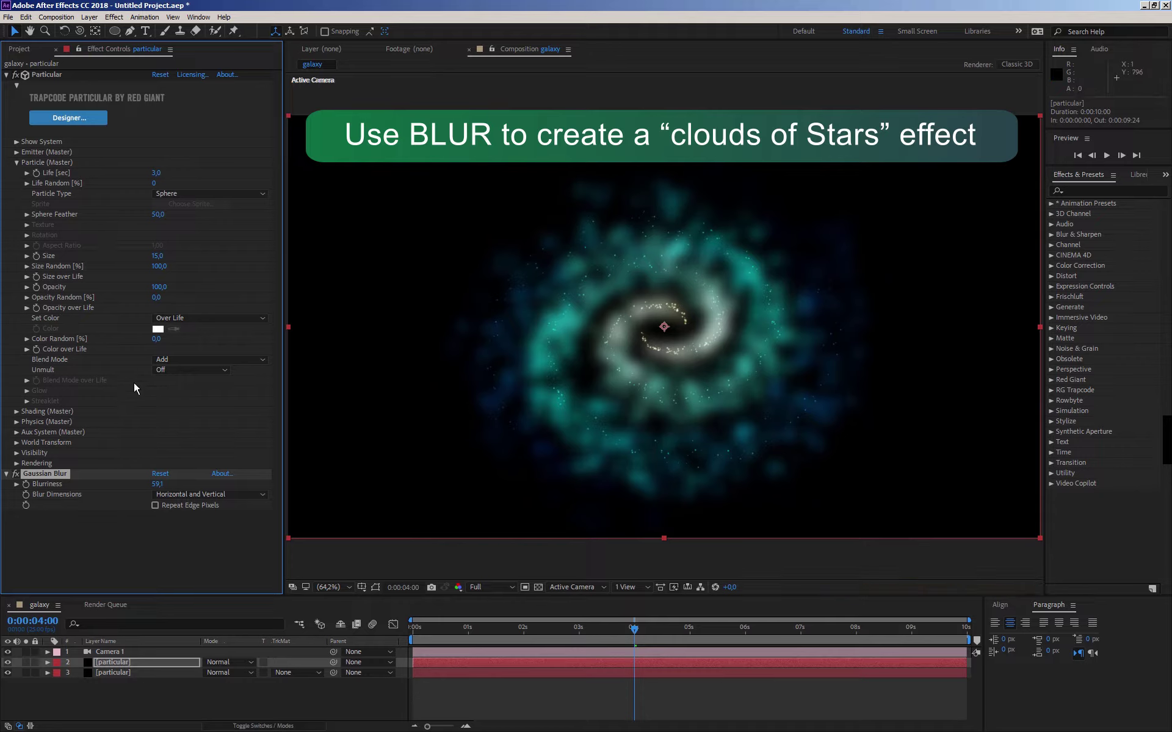
- Colour particles Random from Gradient and apply the linear fade Opacity over Life preset
left_click(170, 318)
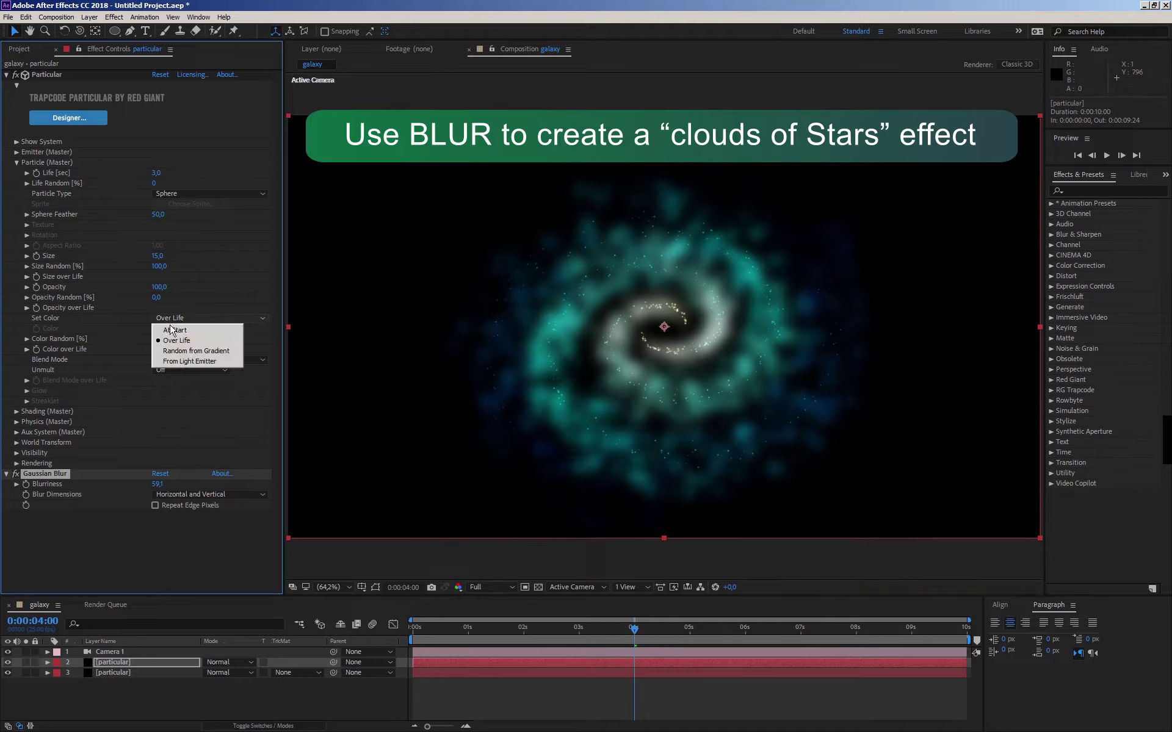
left_click(174, 352)
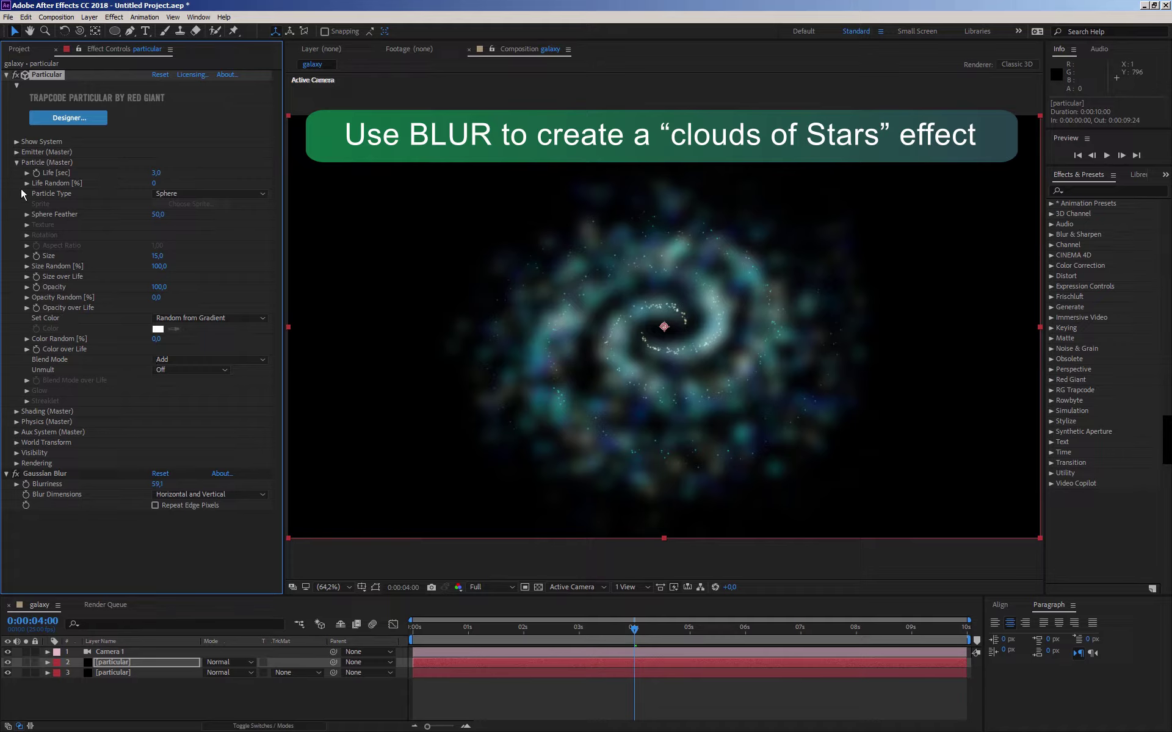
left_click(27, 308)
left_click(202, 342)
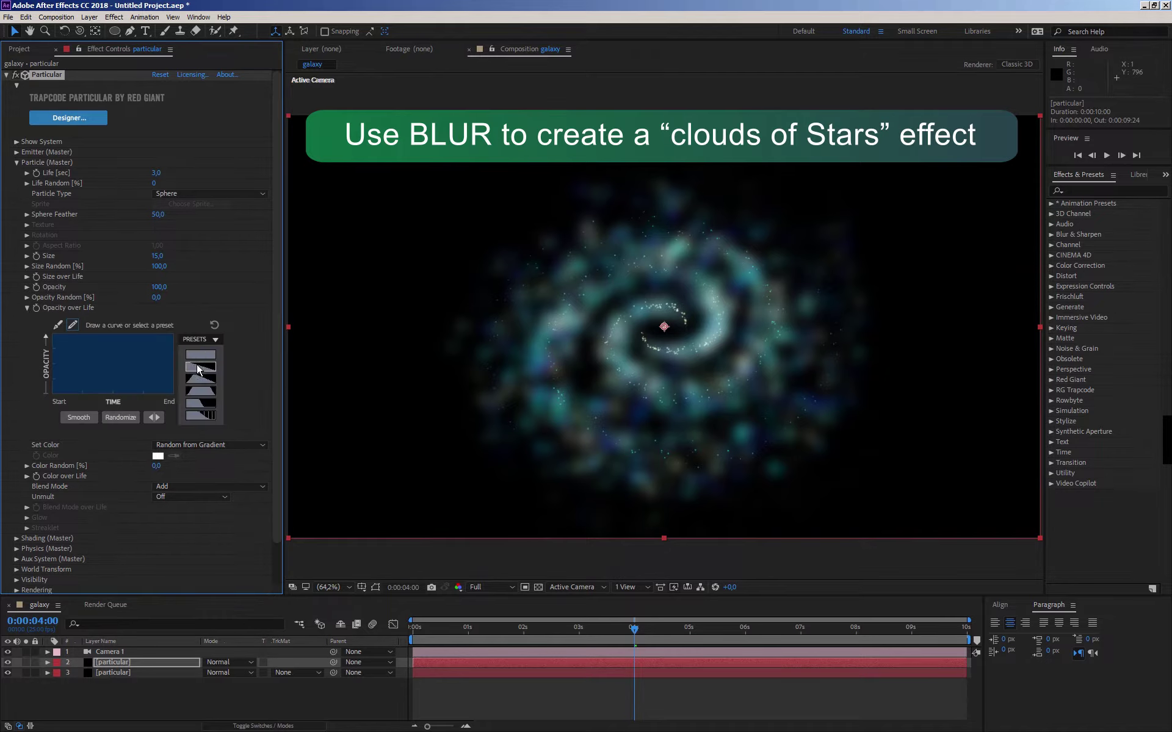
left_click(197, 366)
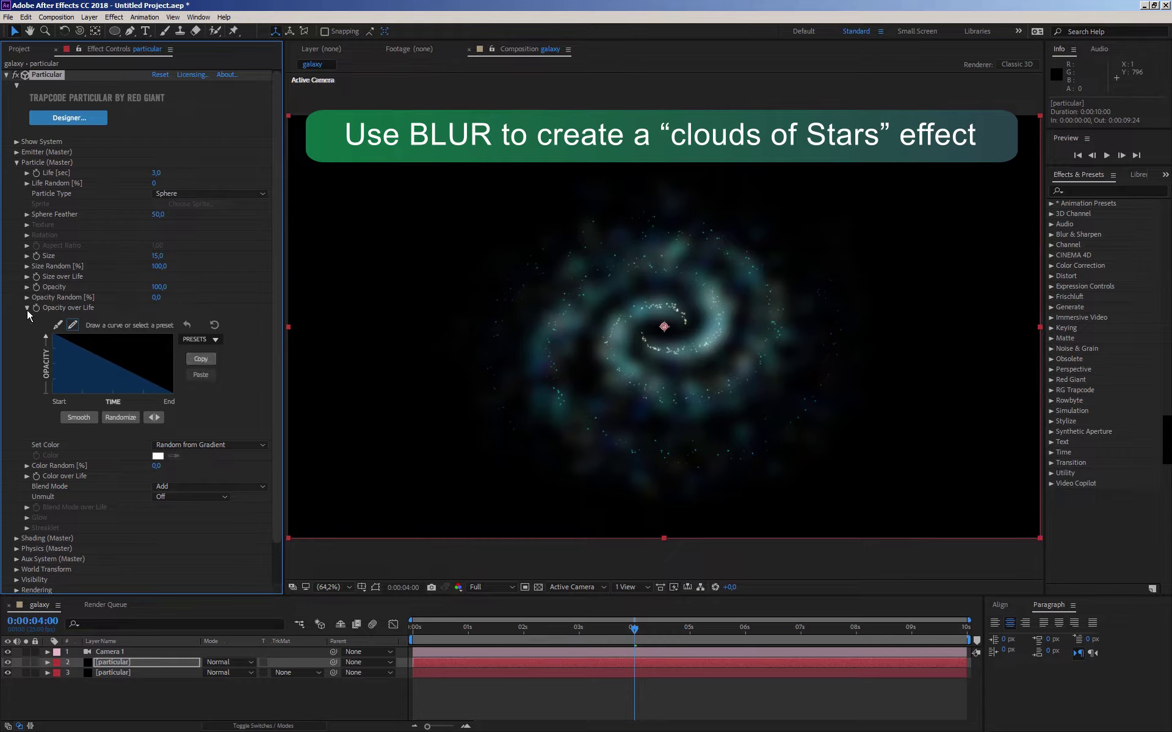
- Reshape the Opacity over Life curve to dip mid-life and rise again at the end
left_click(58, 326)
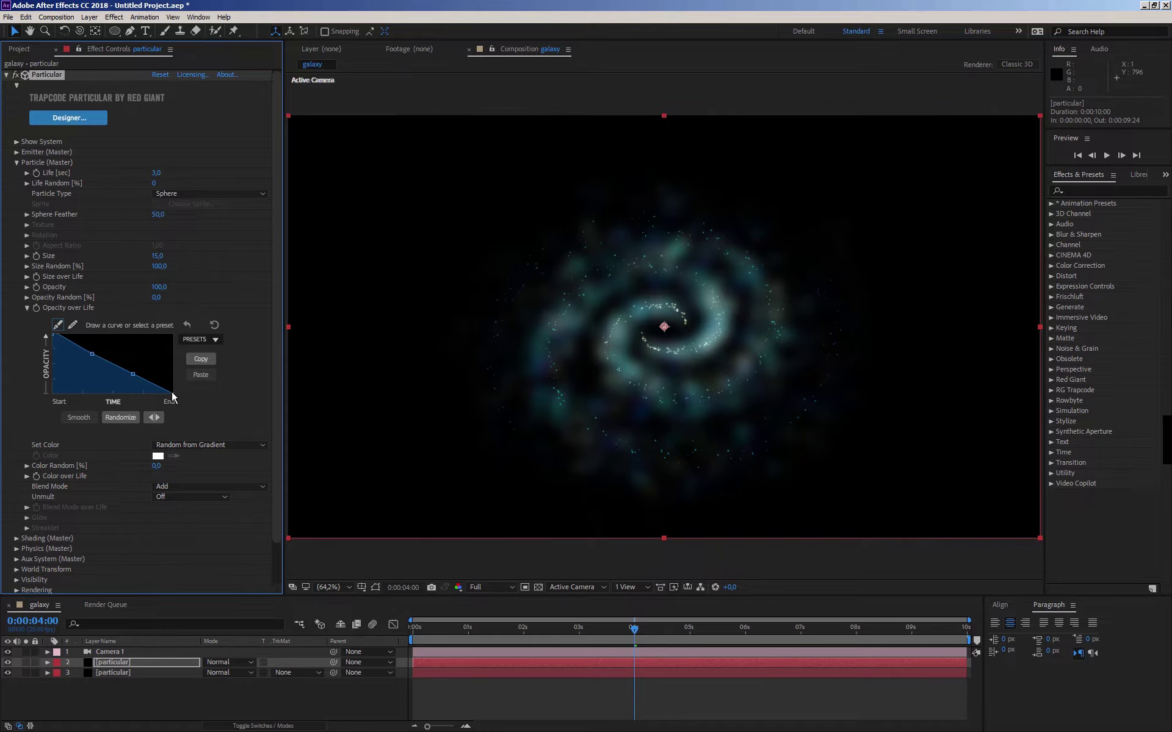
left_click_drag(174, 393, 176, 382)
mouse_move(92, 354)
left_mouse_down()
mouse_move(71, 361)
mouse_move(118, 383)
mouse_move(175, 367)
mouse_move(185, 353)
left_mouse_up()
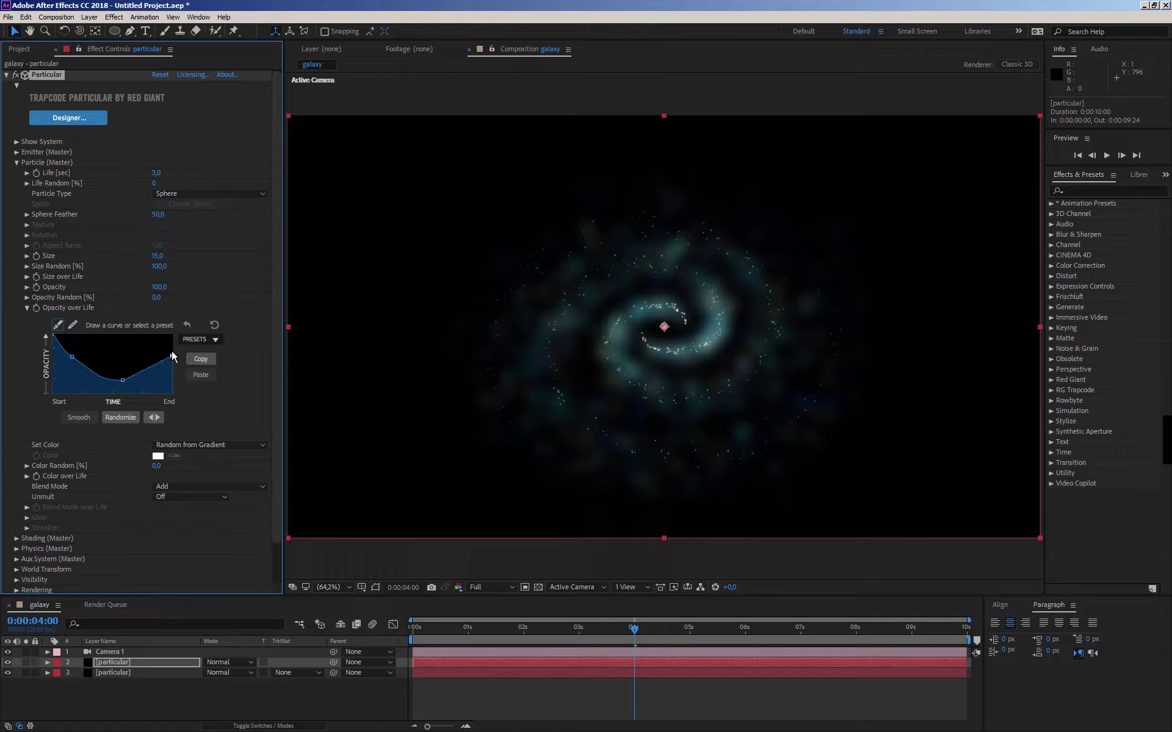
left_click_drag(122, 380, 133, 380)
left_click_drag(72, 357, 79, 365)
left_click(26, 307)
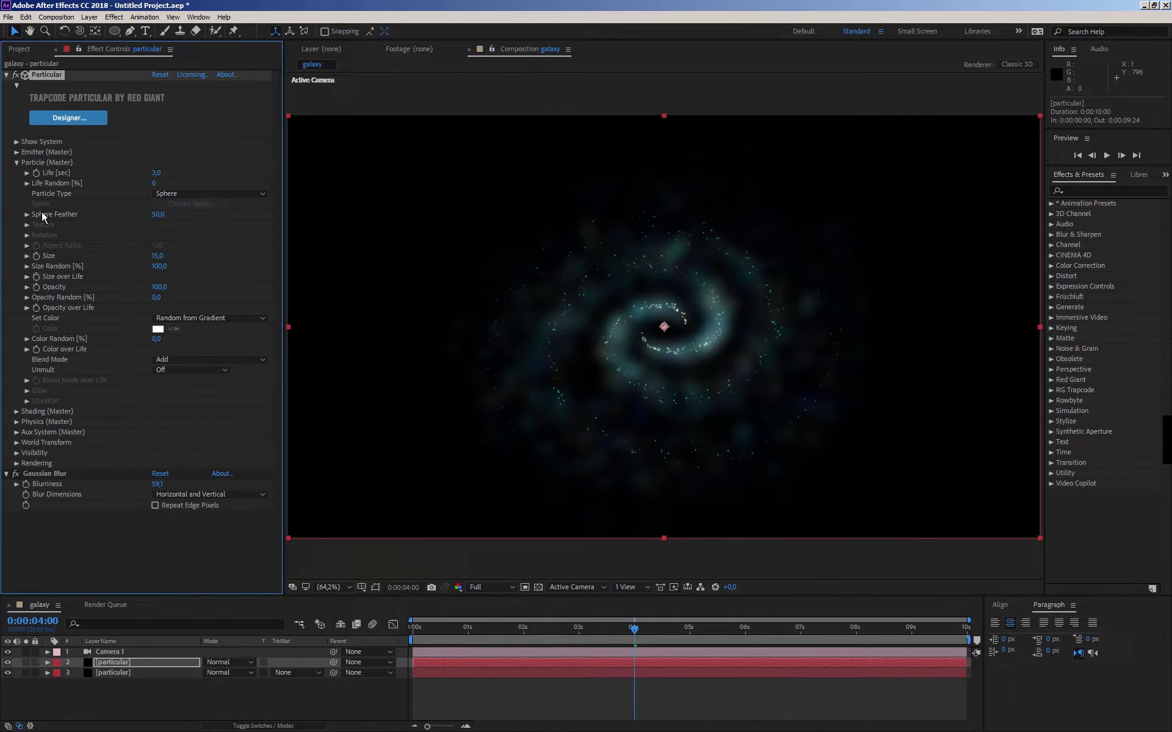
- Reduce the Emitter's Particles/sec to 460
left_click(16, 162)
left_click(16, 152)
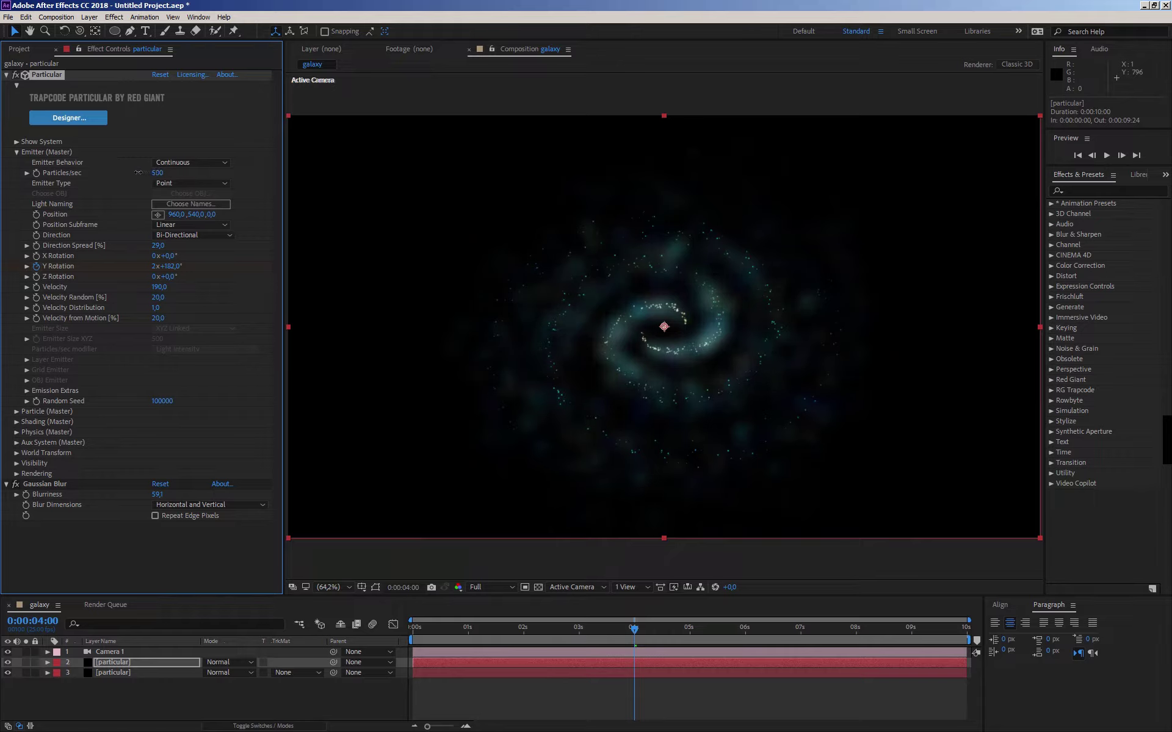
left_click_drag(147, 173, 136, 174)
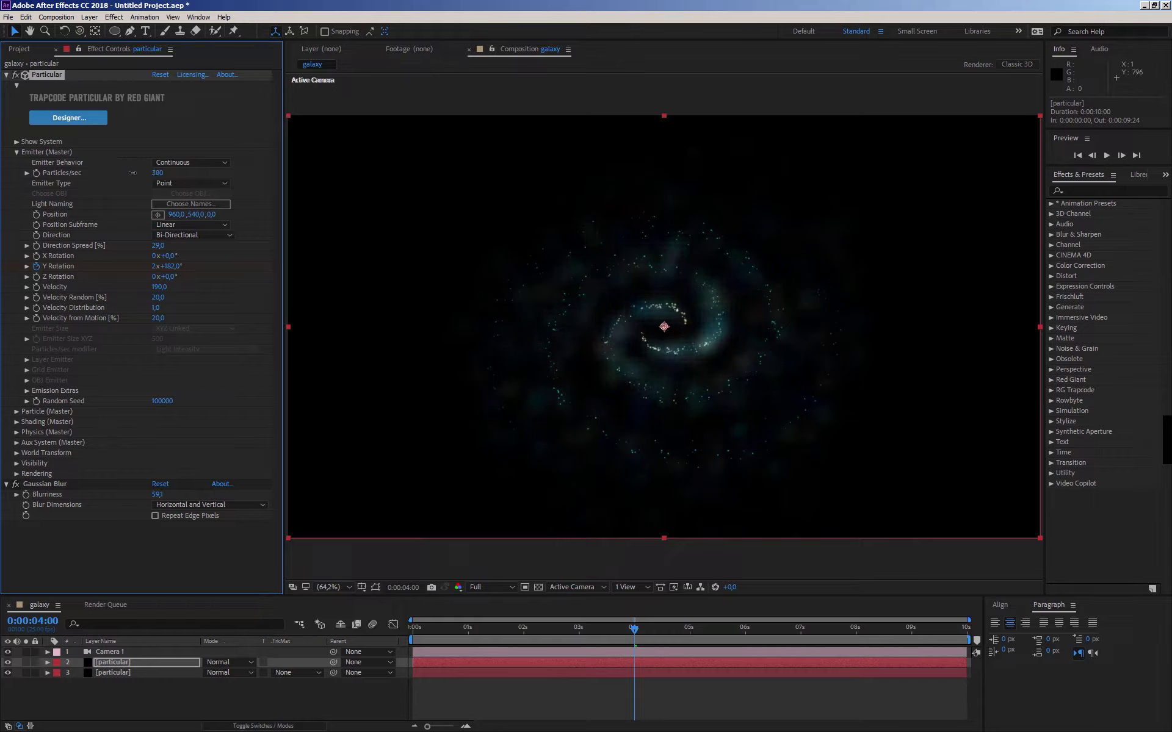
left_click(17, 152)
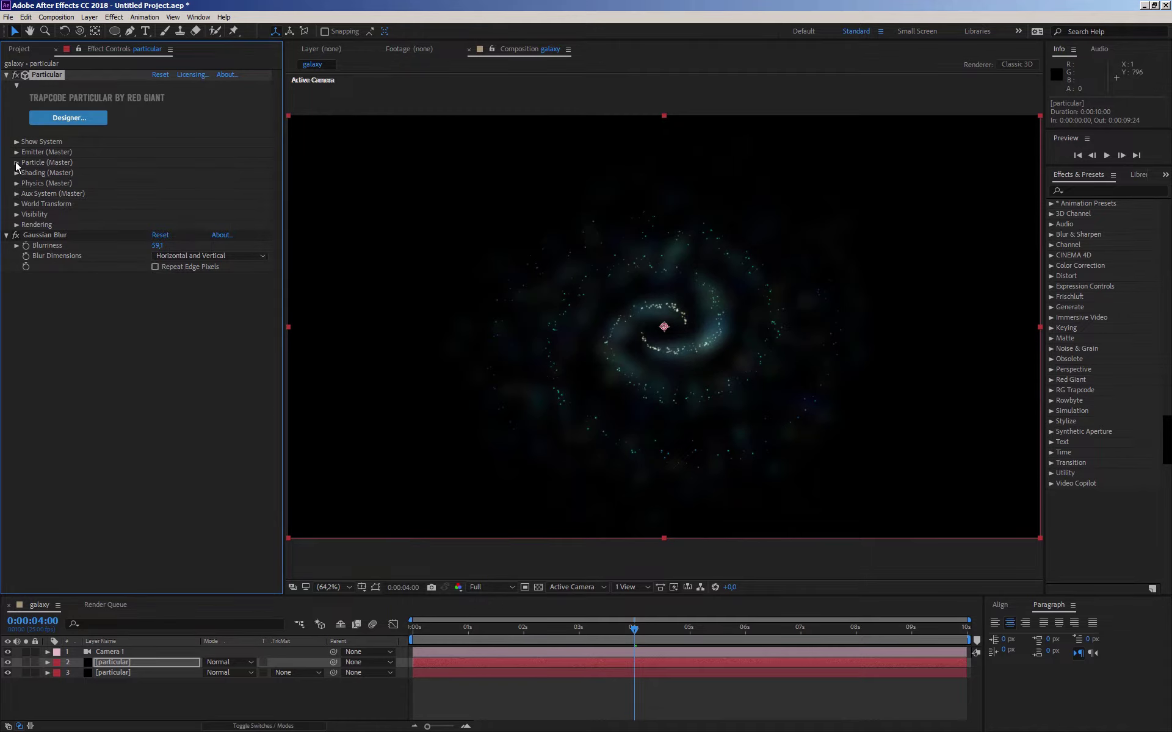
- Set Sphere Feather to 91 and Size to 21, and nudge the Size over Life curve's start
left_click(16, 163)
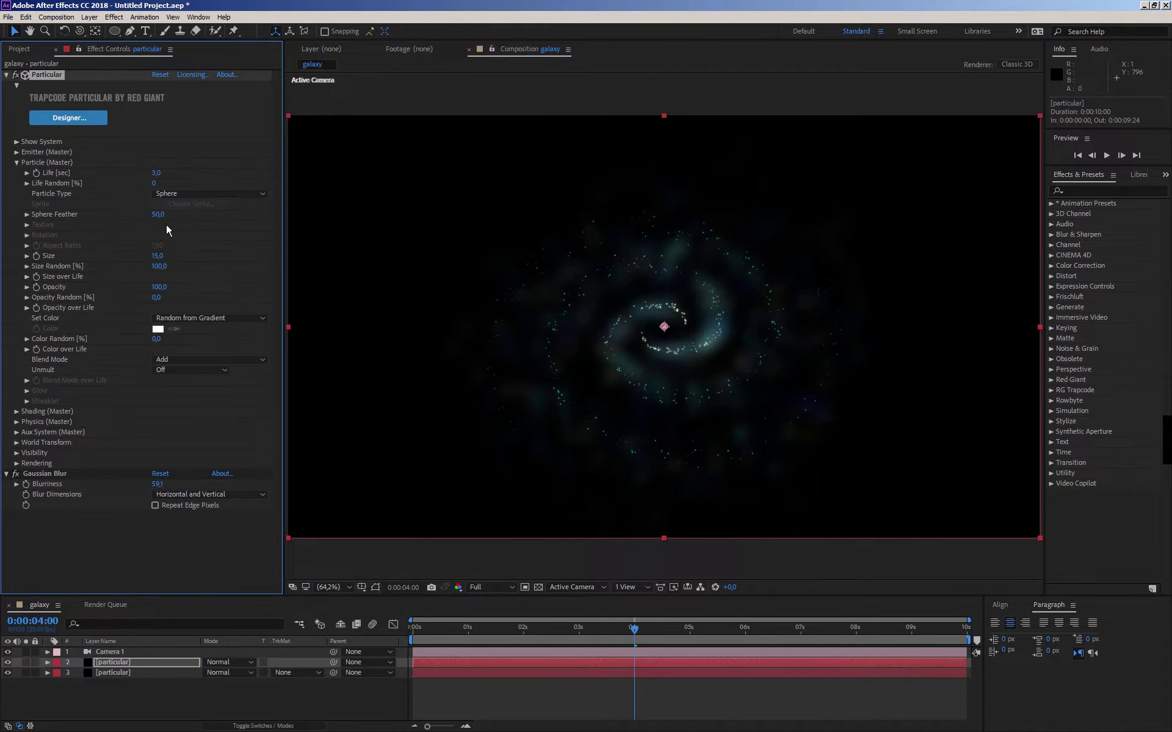
left_click_drag(179, 216, 189, 217)
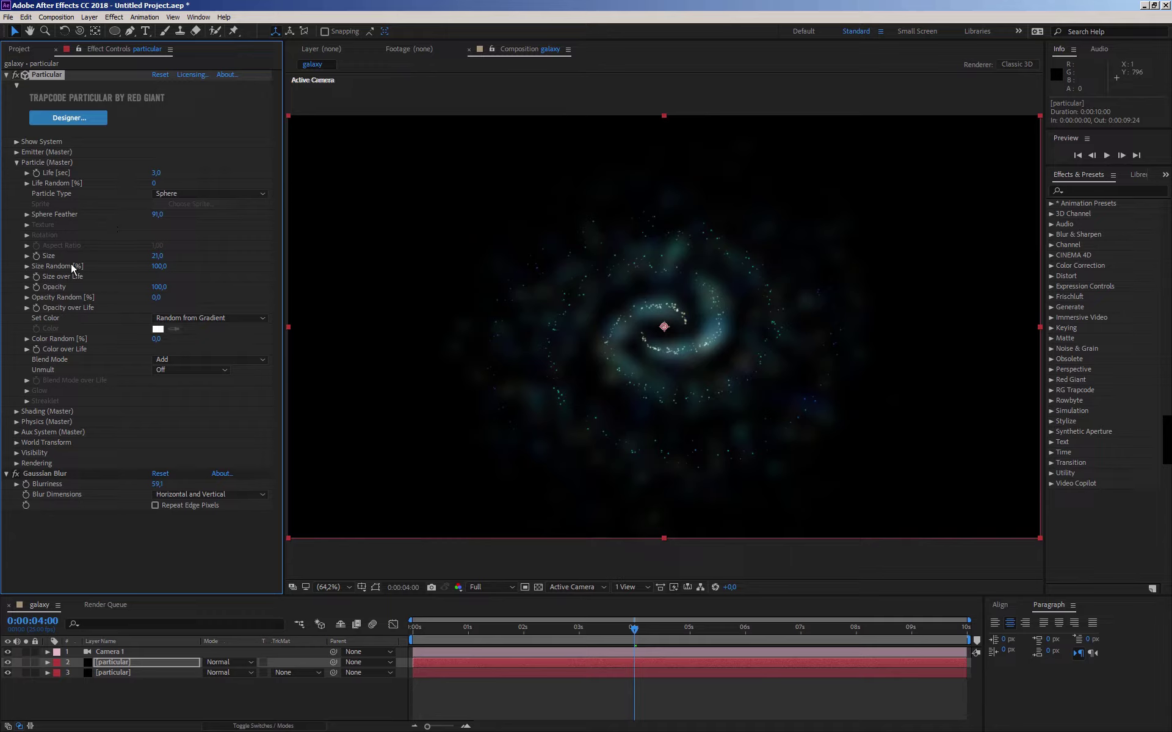
left_click(27, 277)
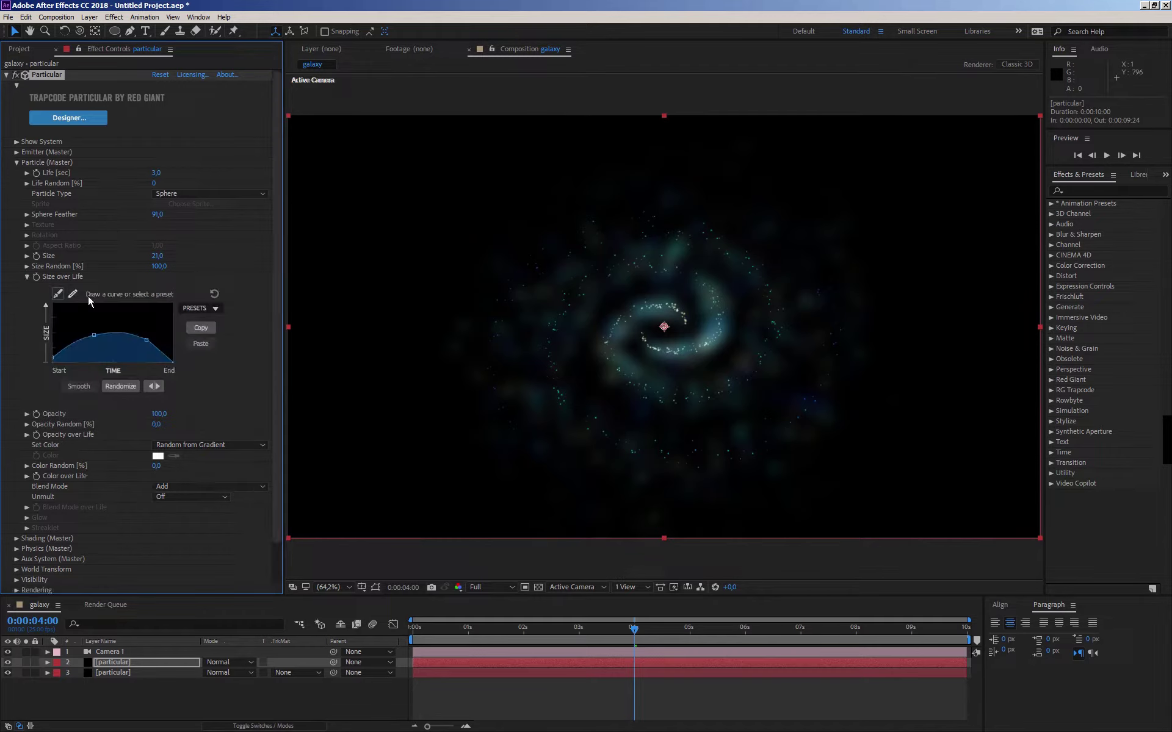
left_click(53, 362)
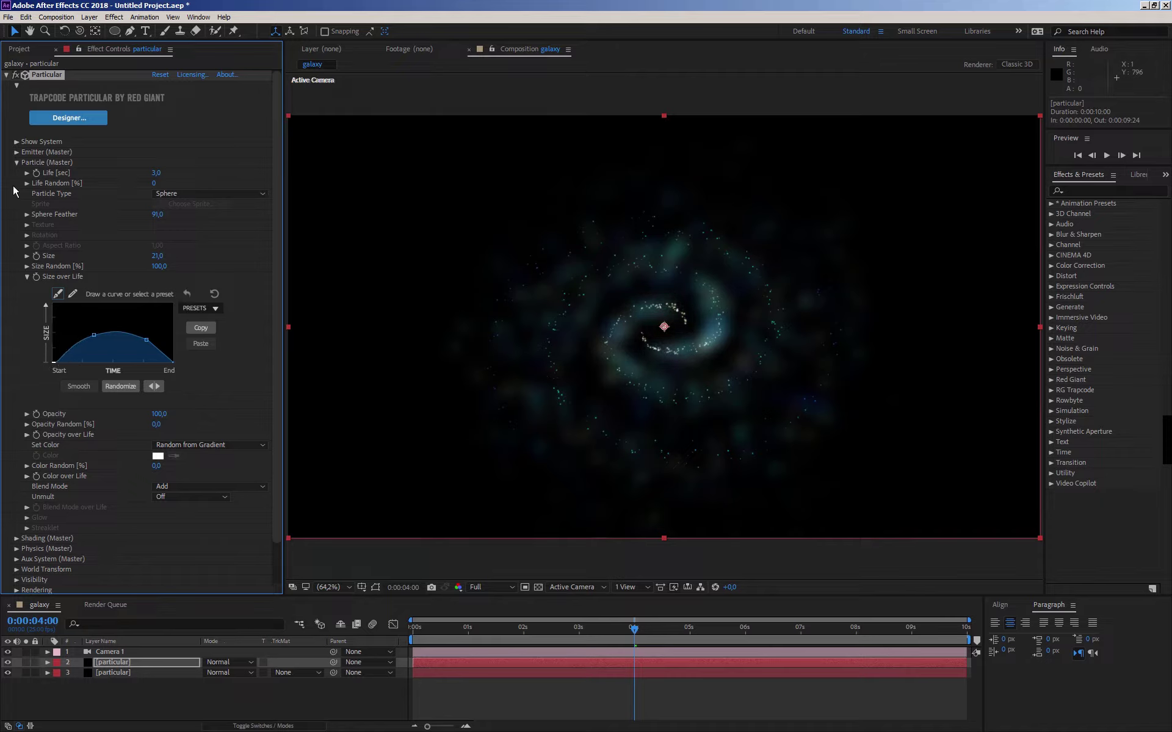
left_click(16, 162)
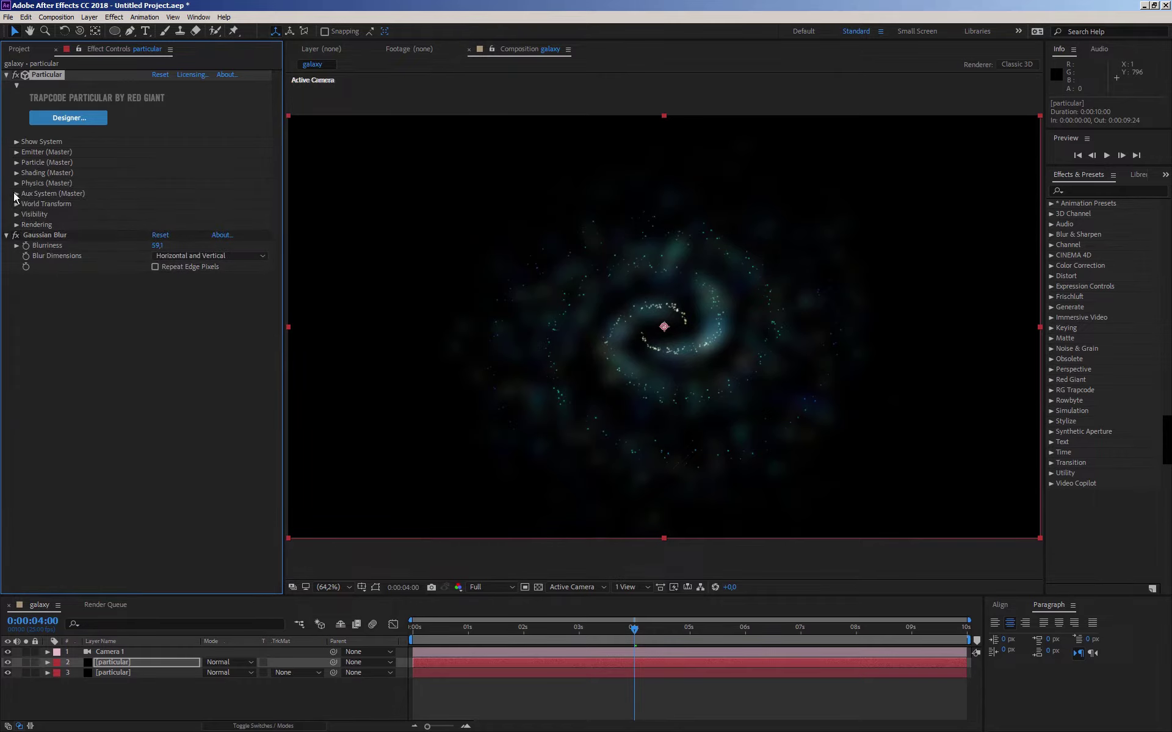
- Push the duplicate layer's Turbulence Field Affect Position up to 174
left_click(16, 184)
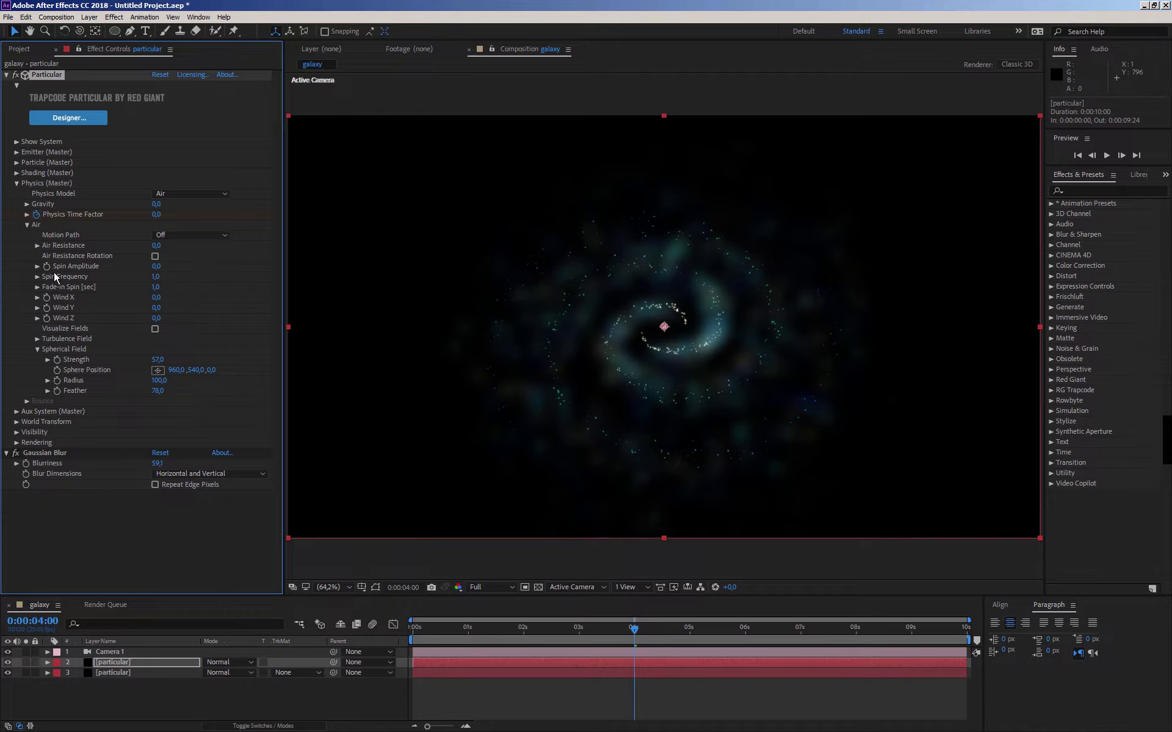
left_click(38, 348)
left_click(38, 339)
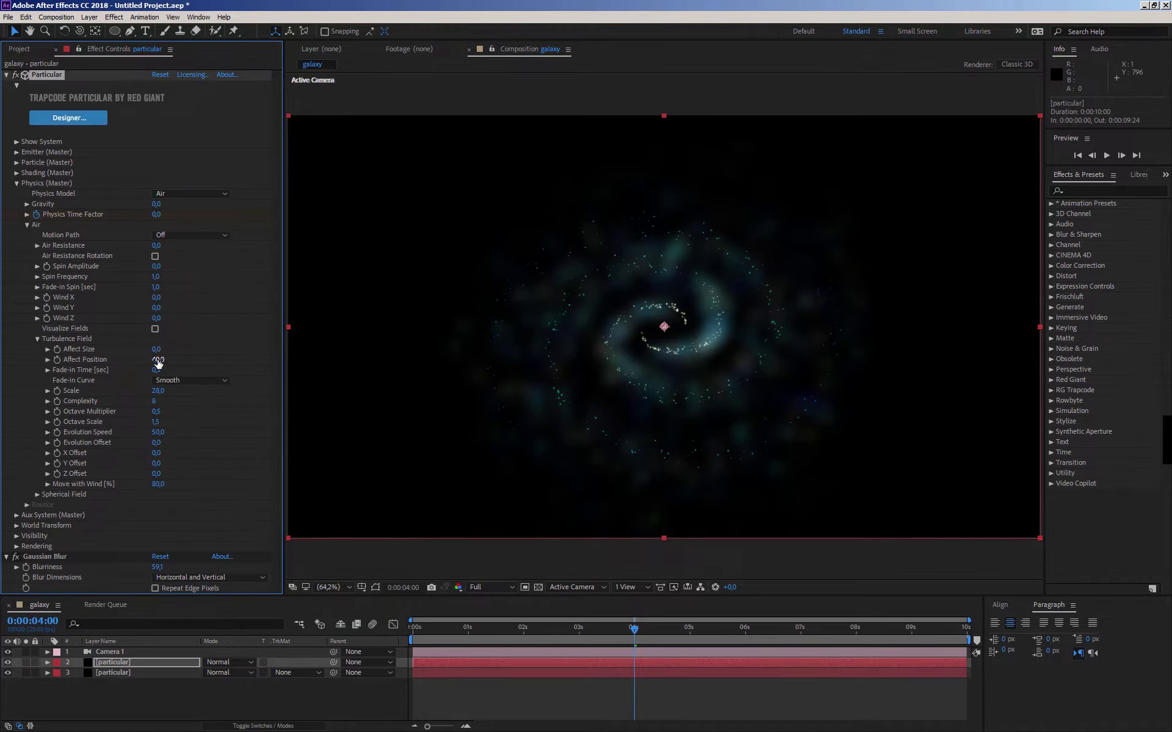
left_click_drag(156, 360, 162, 360)
left_click_drag(261, 363, 243, 364)
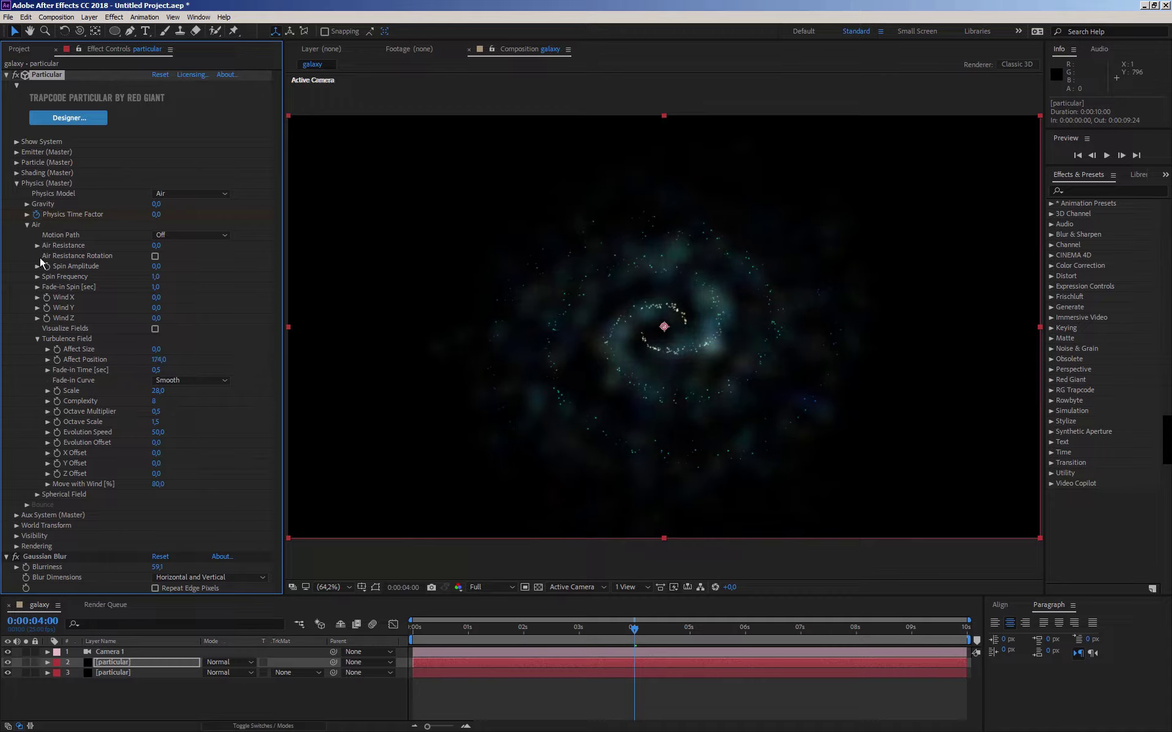
left_click(17, 183)
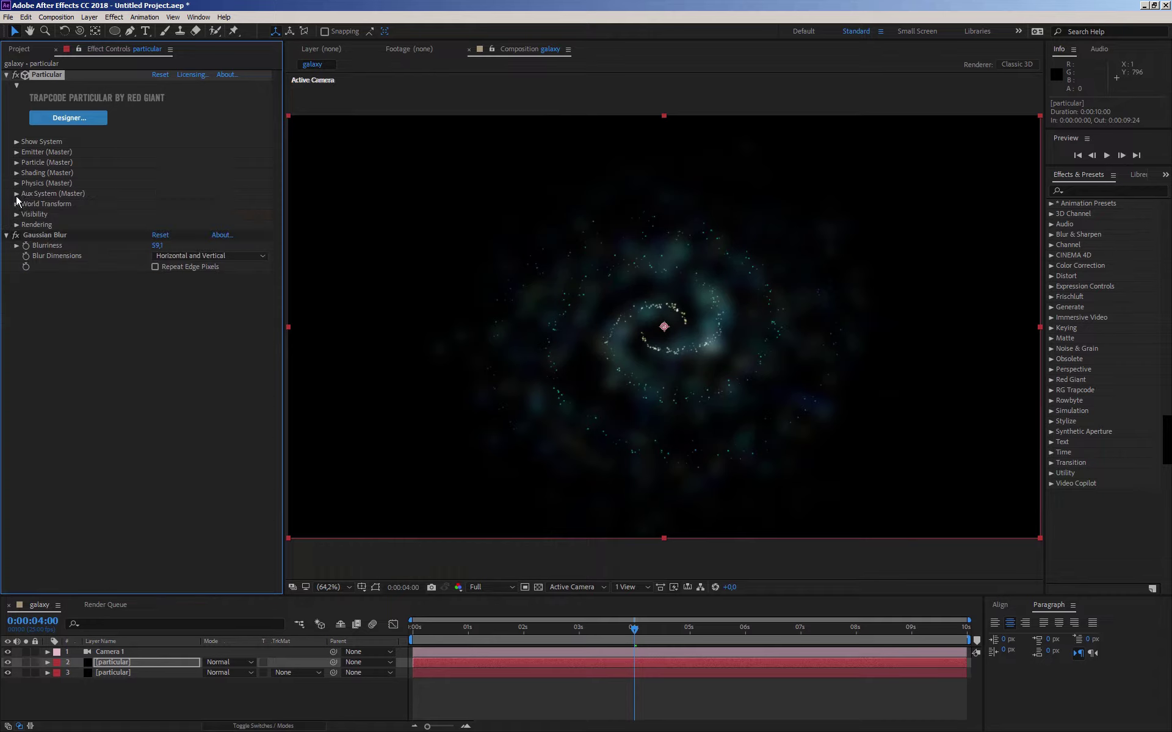
left_click(17, 163)
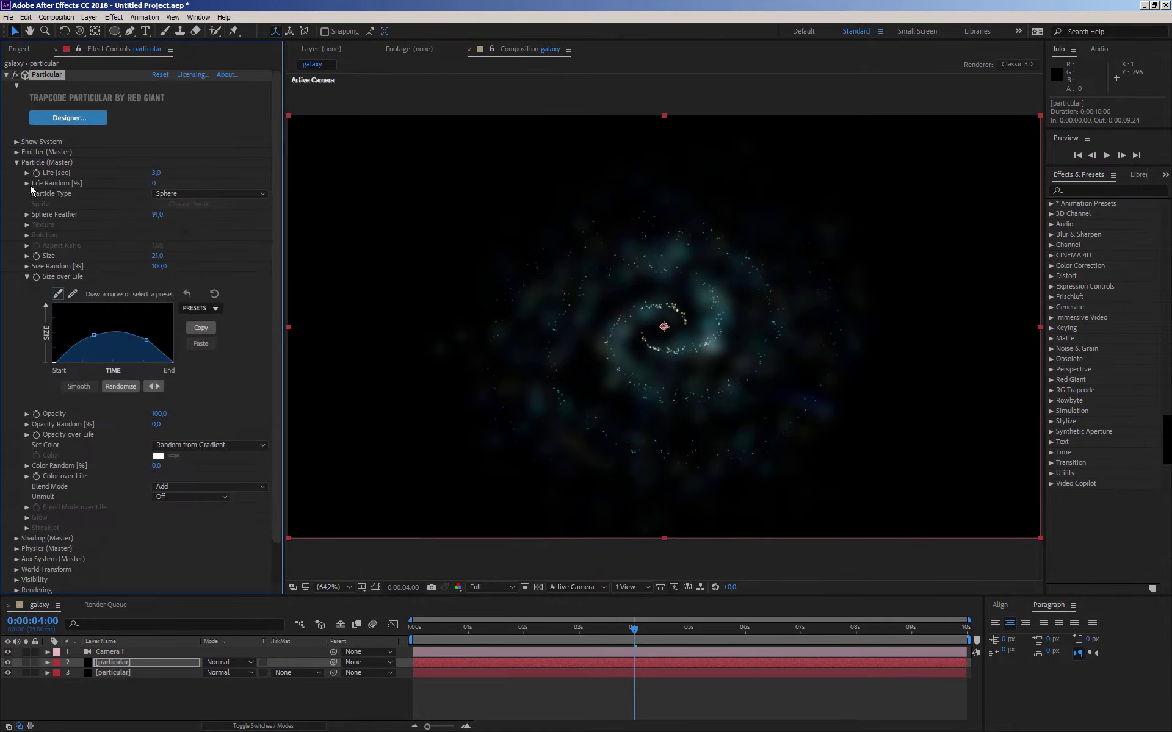
- Lower particle Opacity to 67 and orbit the camera around the galaxy
left_click(27, 277)
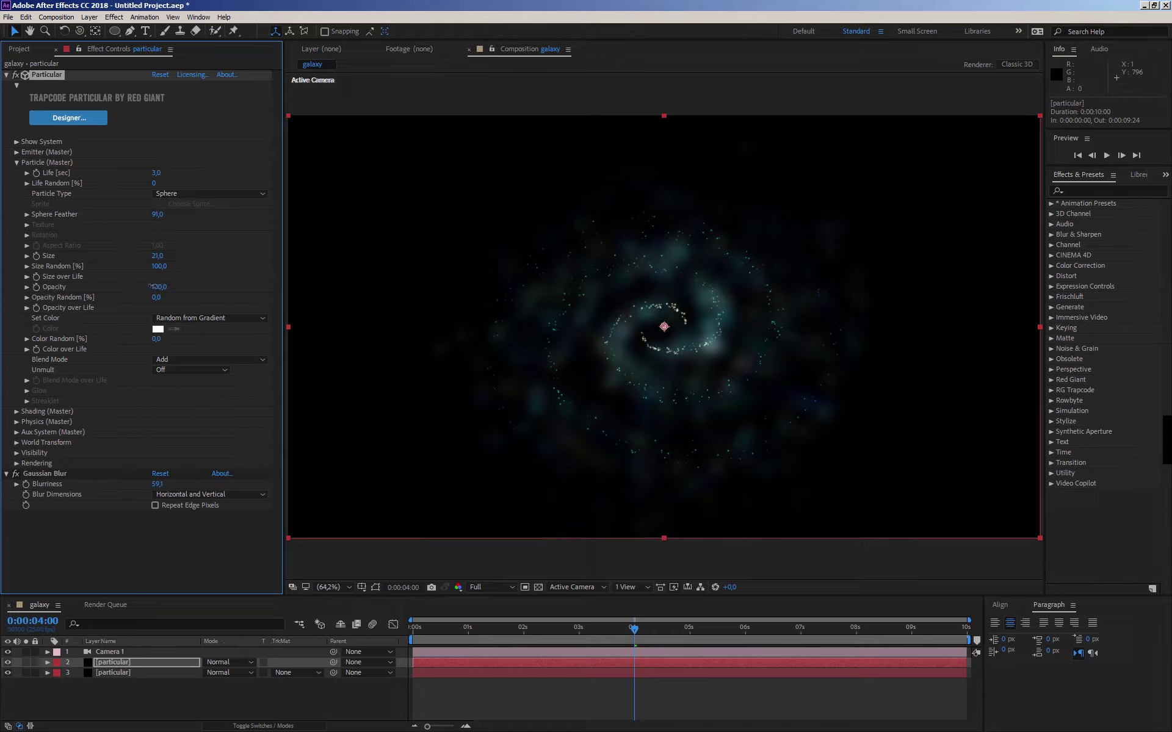
left_click_drag(142, 286, 141, 286)
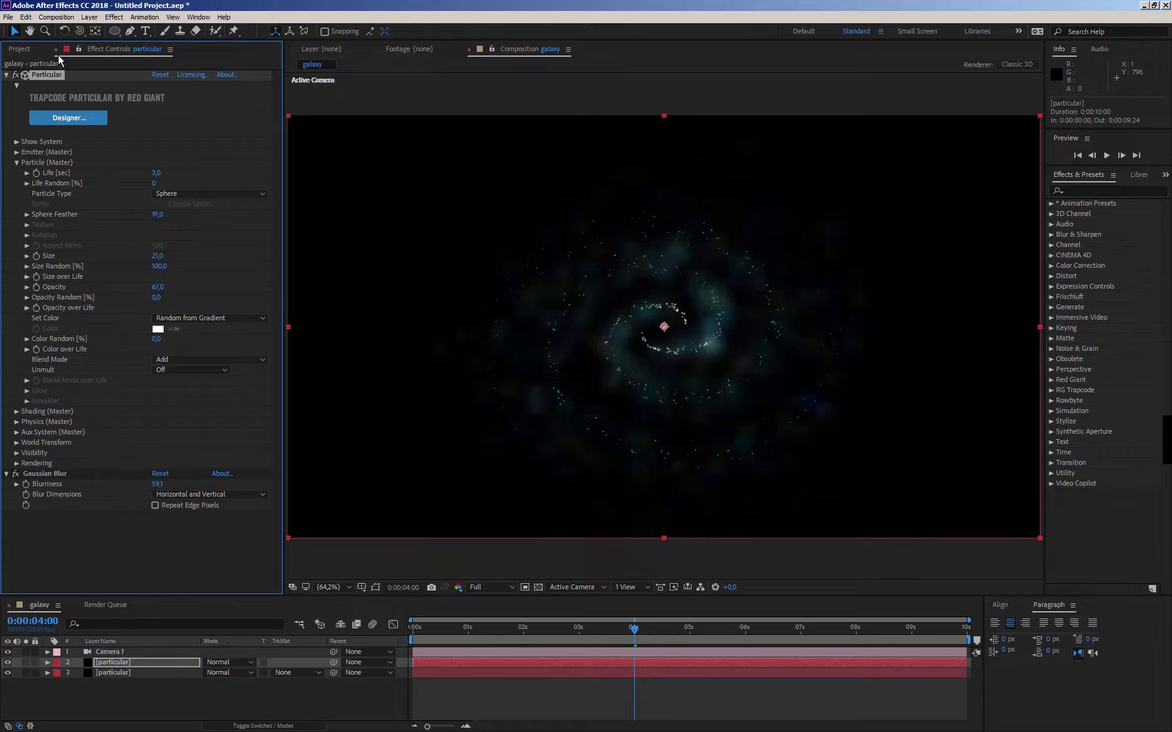
left_click(79, 30)
mouse_move(656, 375)
left_mouse_down()
mouse_move(634, 343)
mouse_move(612, 340)
mouse_move(641, 376)
mouse_move(689, 379)
mouse_move(692, 364)
mouse_move(689, 380)
mouse_move(678, 366)
left_mouse_up()
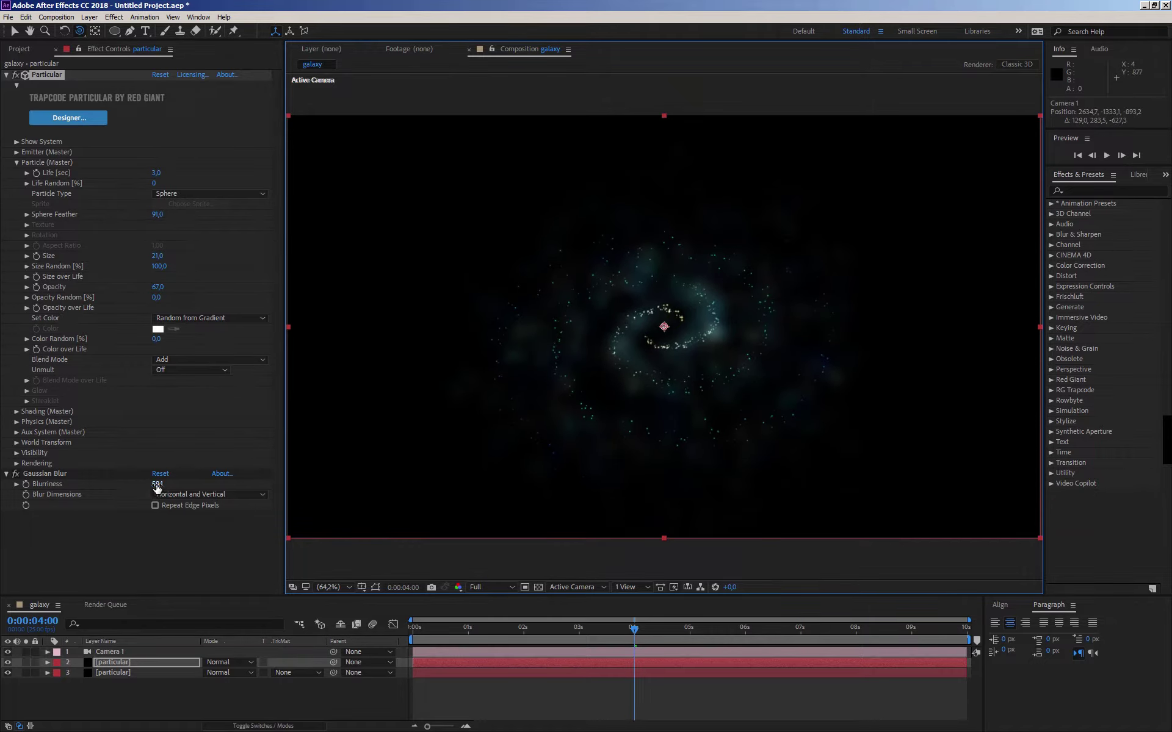
- Raise the Gaussian Blur Blurriness to 80
left_click_drag(158, 484, 232, 481)
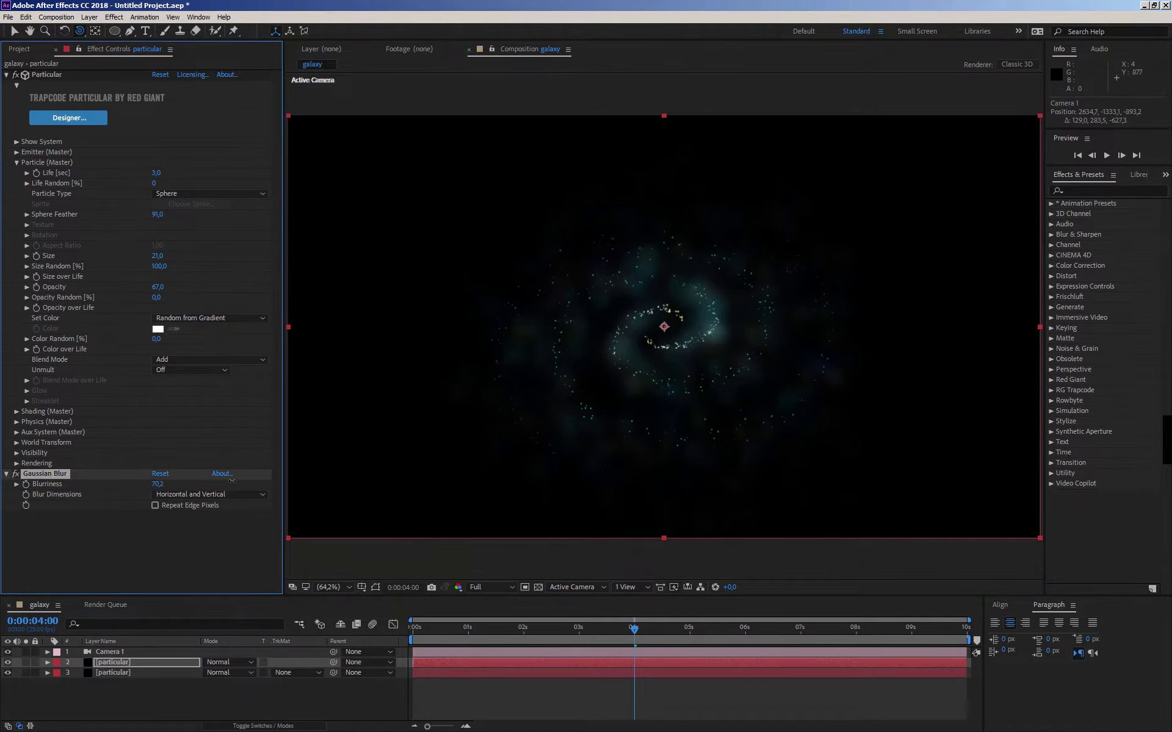
mouse_move(307, 482)
left_mouse_down()
mouse_move(410, 484)
mouse_move(187, 484)
left_mouse_up()
left_click(158, 484)
left_click(16, 162)
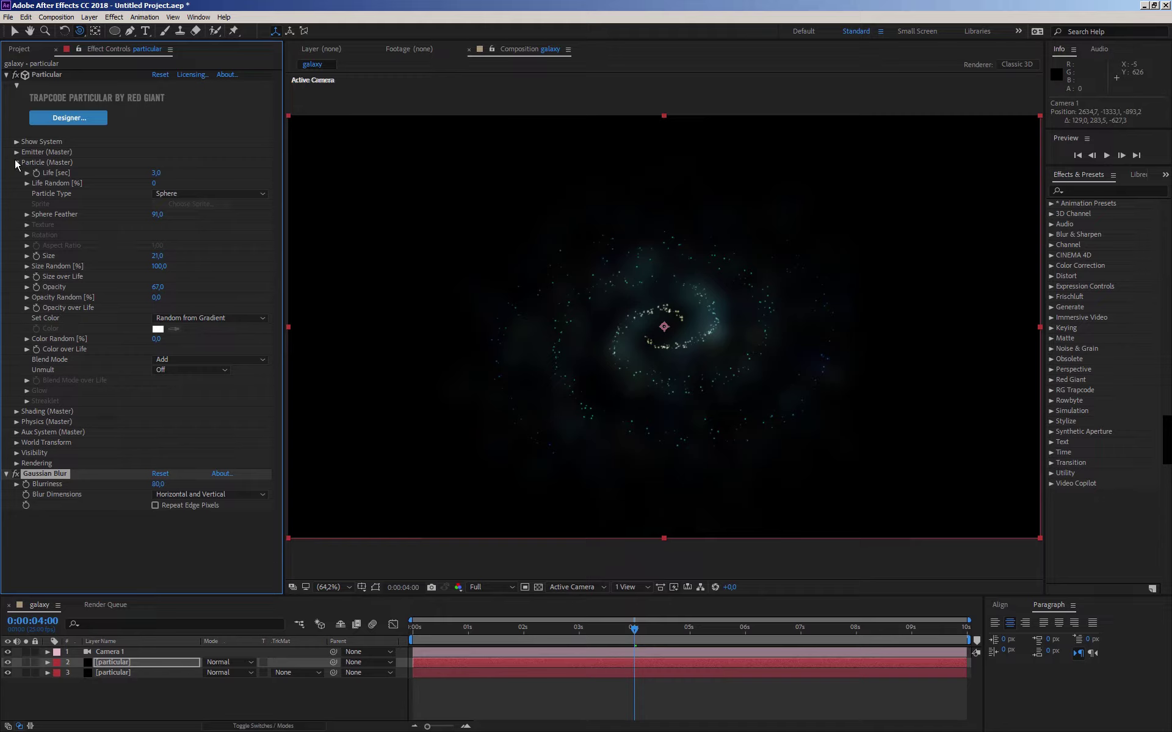
- Rename layer 2, the blurred duplicate, to particular_blur
left_click(6, 75)
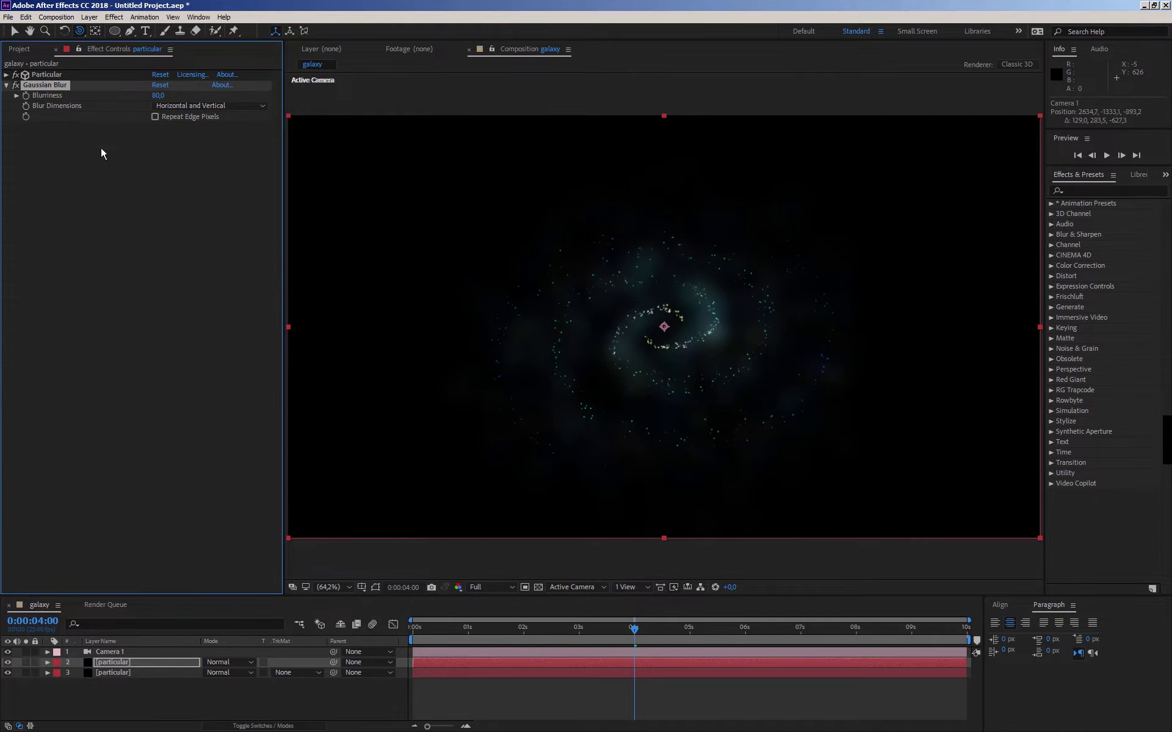
left_click(113, 664)
key("Return")
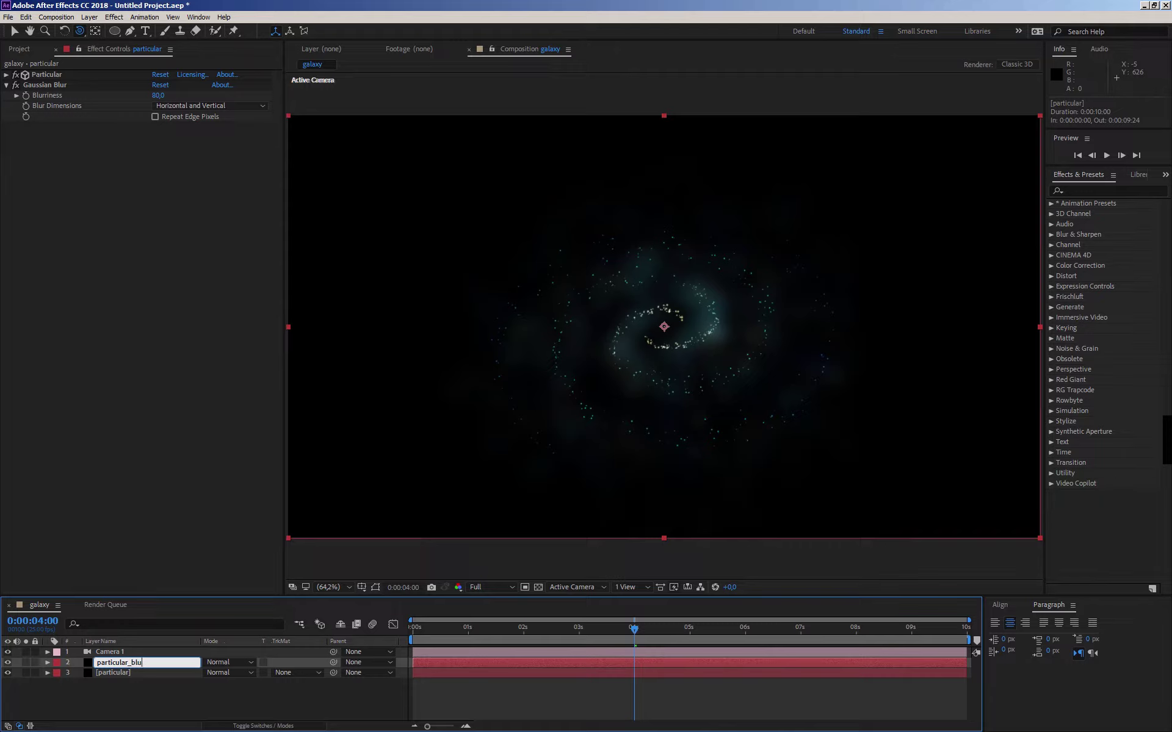
key("Return")
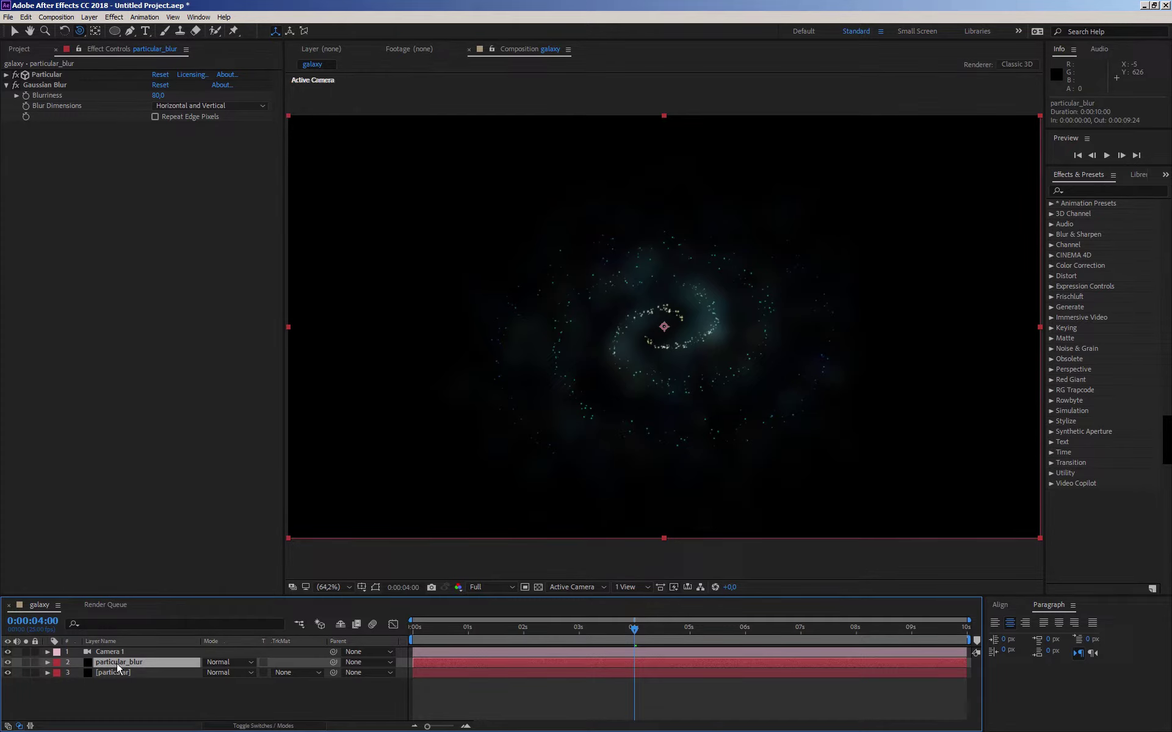
- Duplicate particular_blur and rename the copy particular_small_blur
key("ctrl+d")
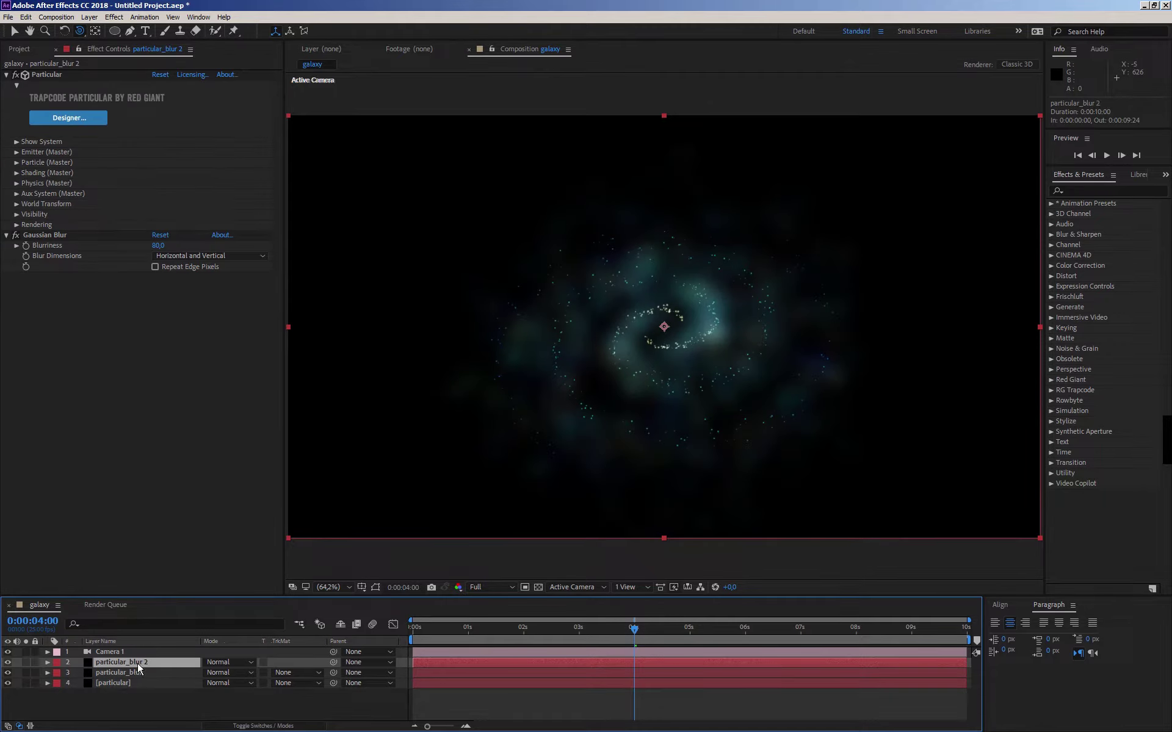
key("Return")
key("BackSpace")
key("BackSpace")
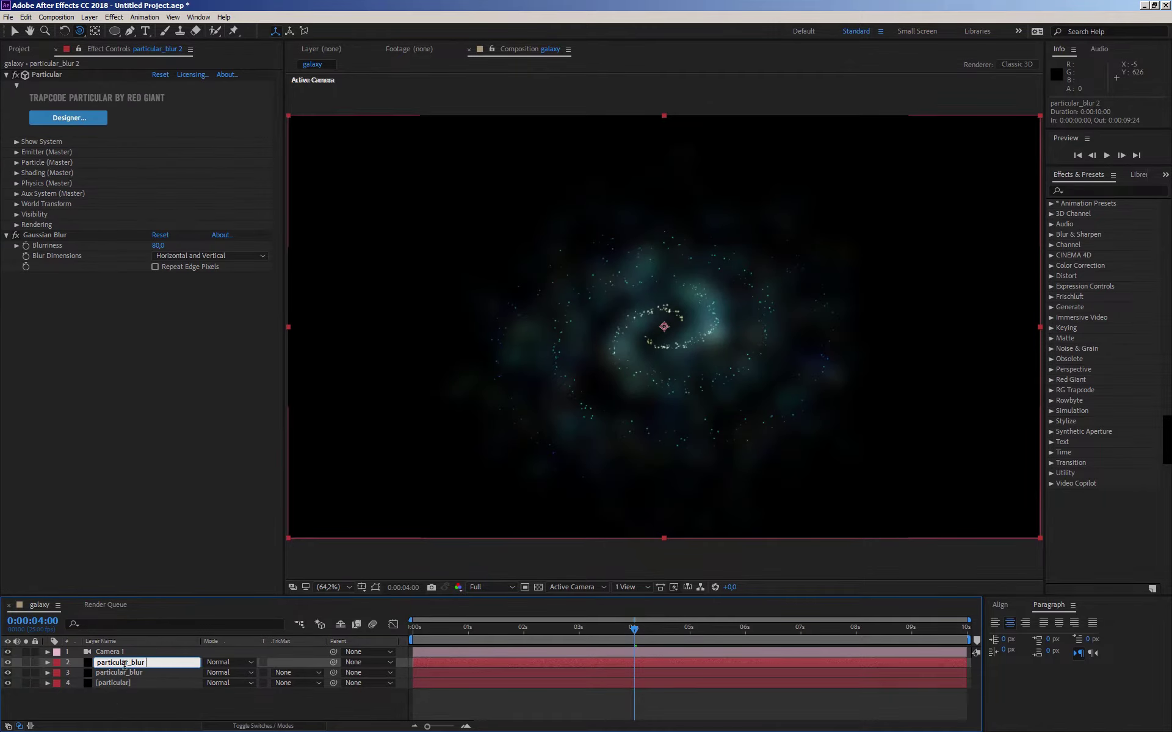
left_click(131, 663)
type("small_")
key("Return")
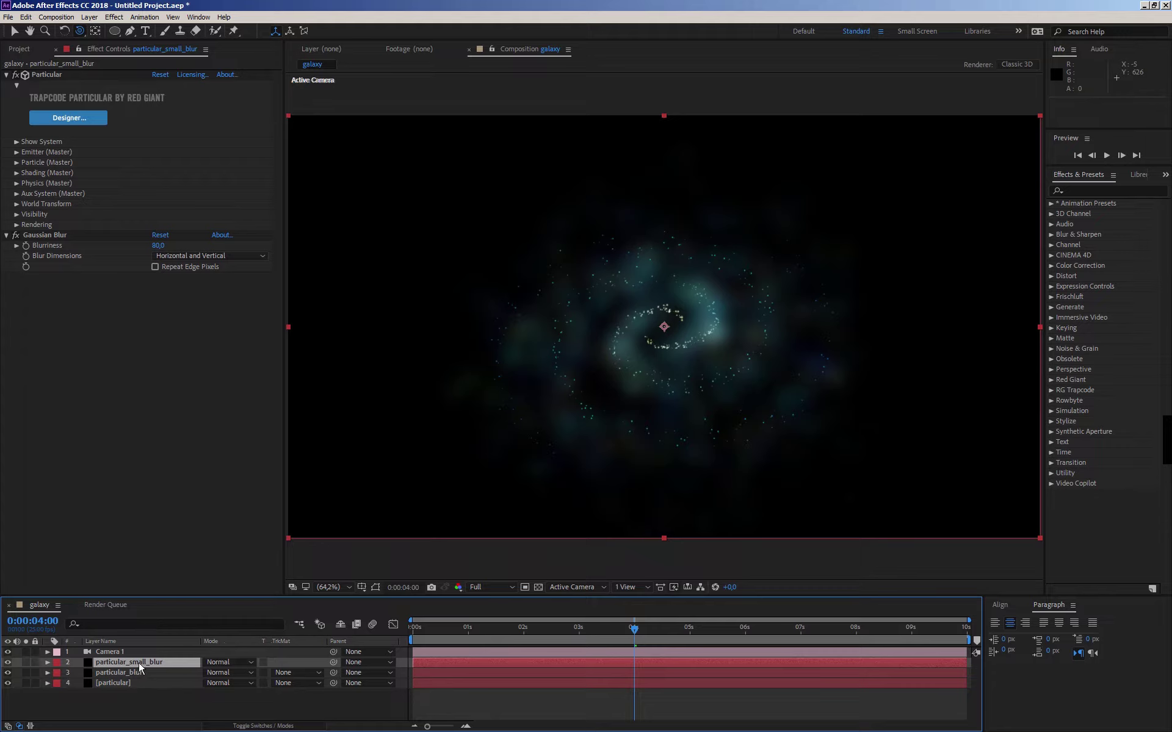
- Give particular_small_blur Gaussian Blurriness 50 and 250 emitter particles per second
left_click(138, 662)
left_click(154, 245)
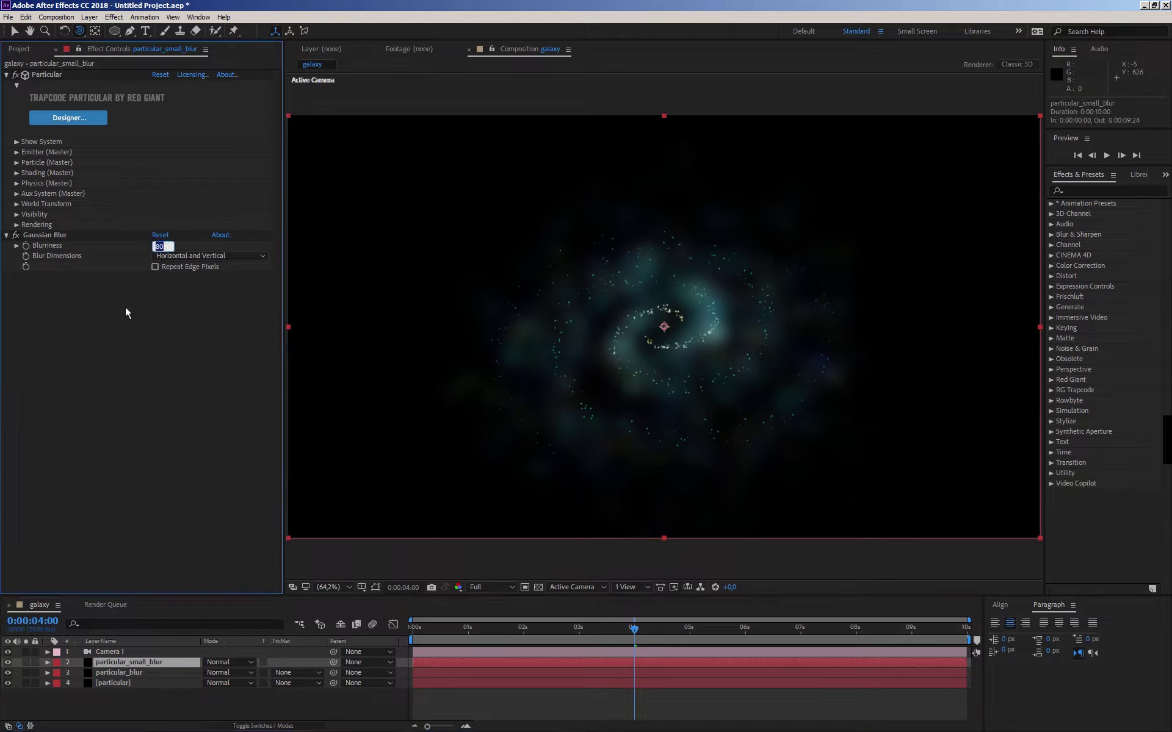
type("50")
key("Return")
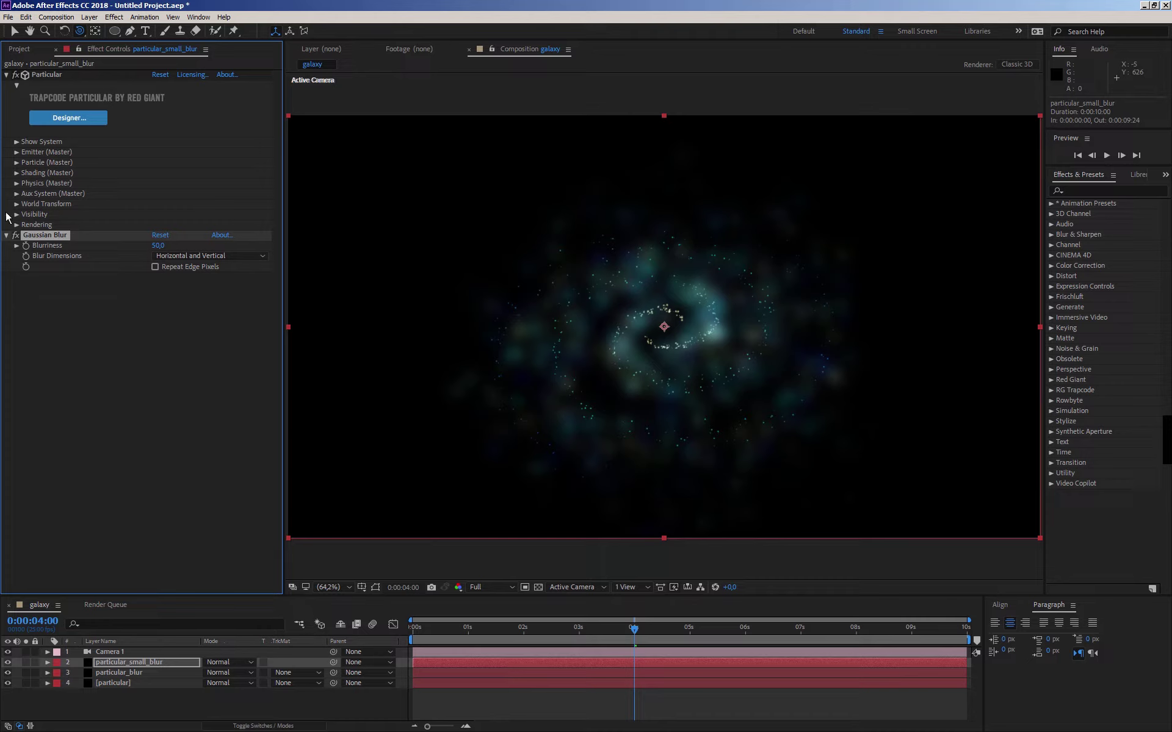
left_click(7, 235)
left_click(19, 152)
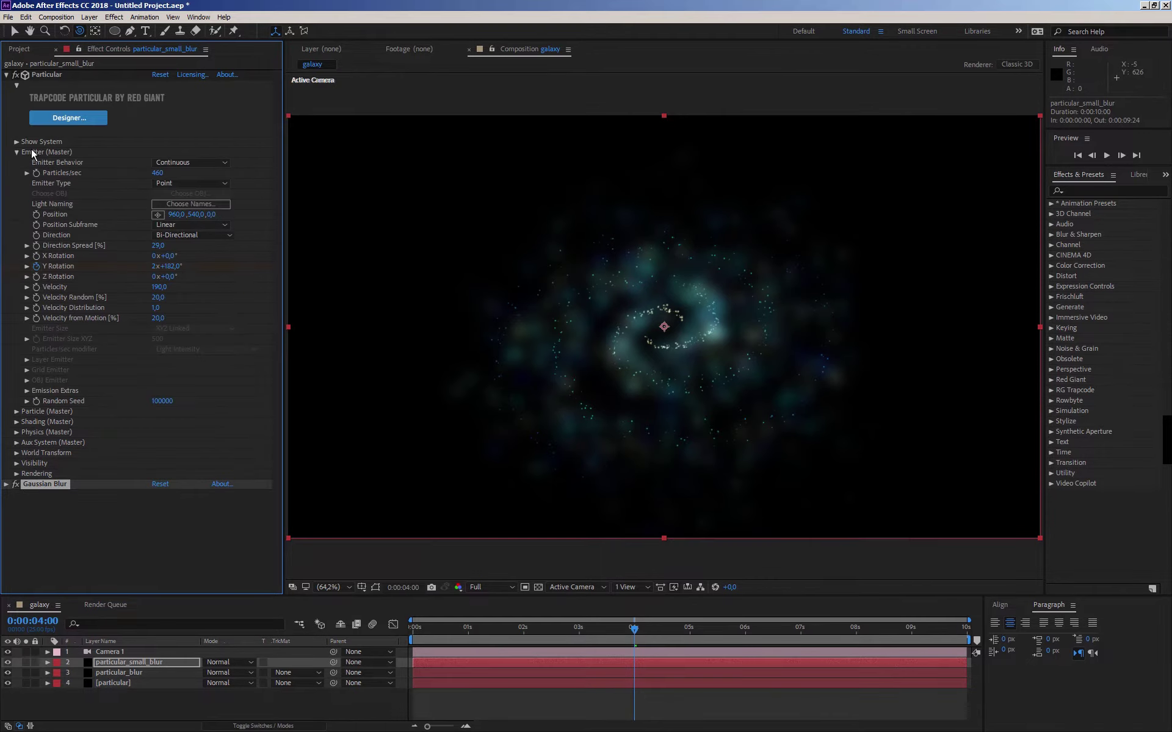
left_click(157, 173)
type("250")
key("Return")
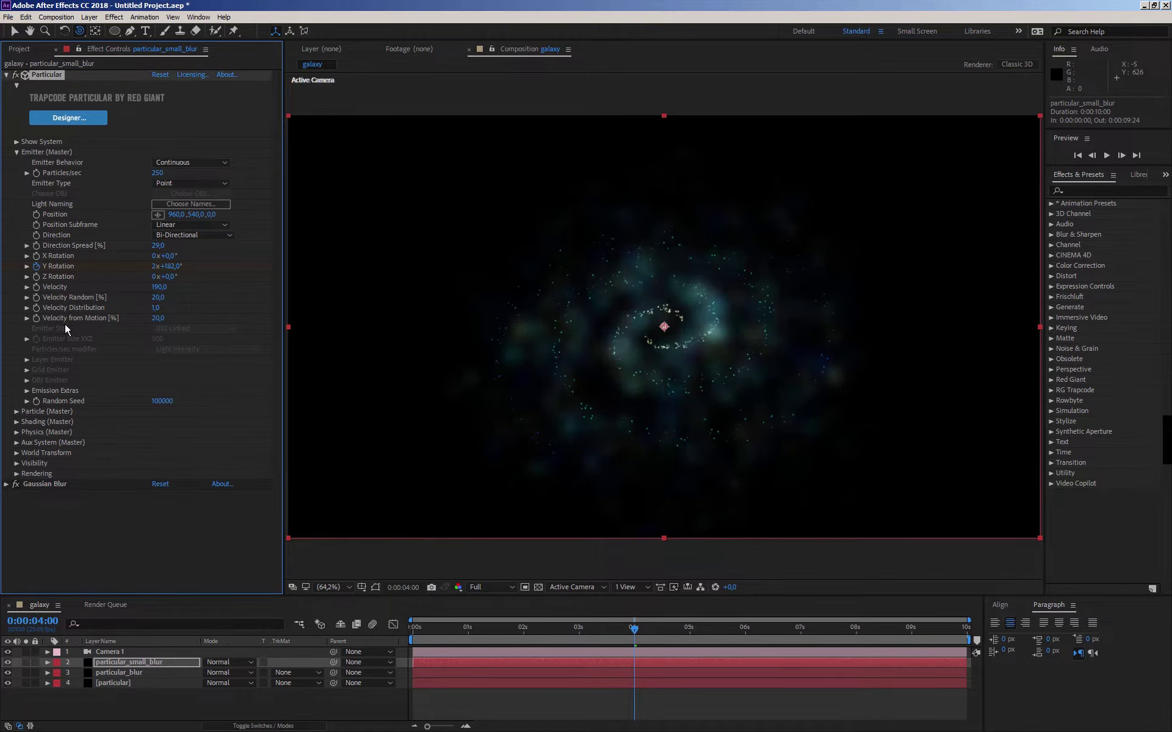
- Set the particle Size to 5
left_click(16, 153)
left_click(17, 163)
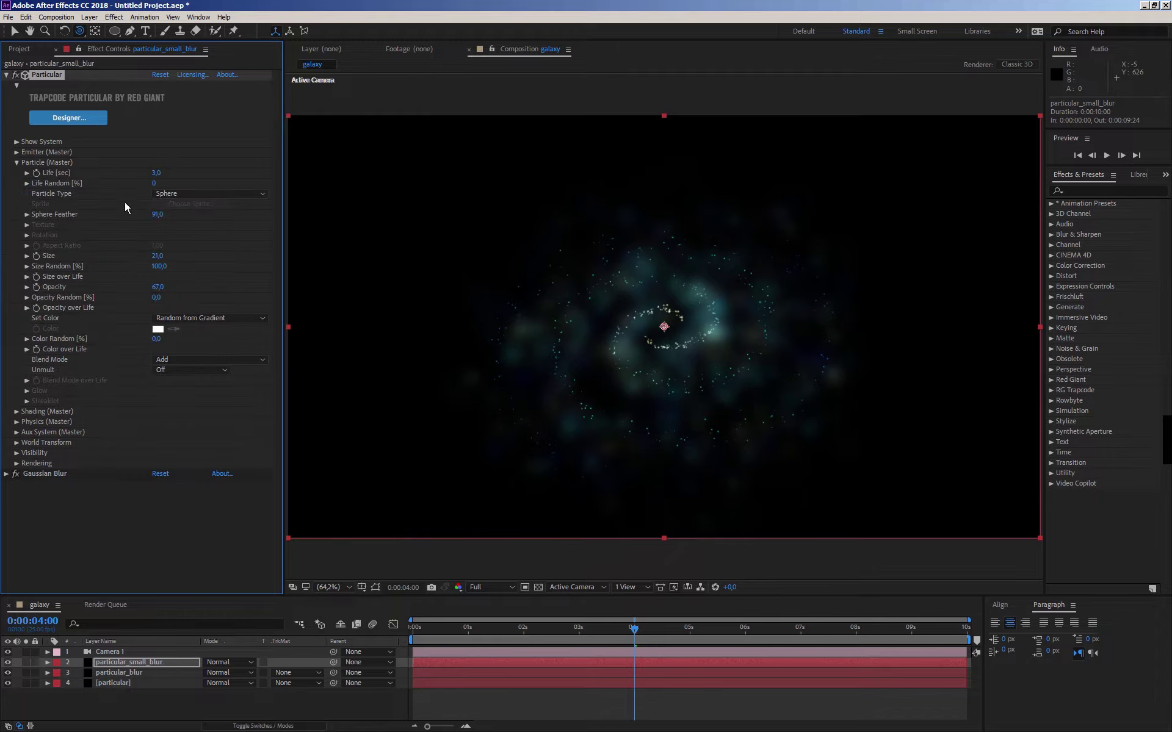
left_click(156, 257)
type("5")
key("Return")
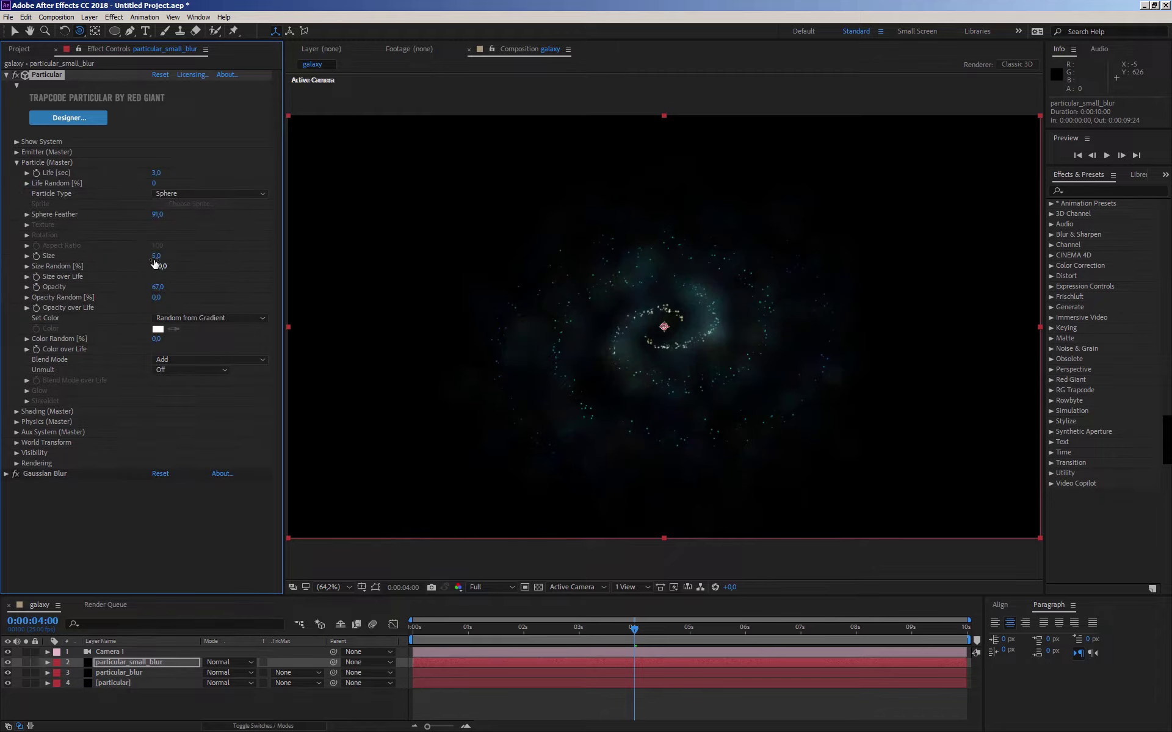
- Set Gaussian Blurriness to 15 and reduce Sphere Feather to 19
left_click(6, 474)
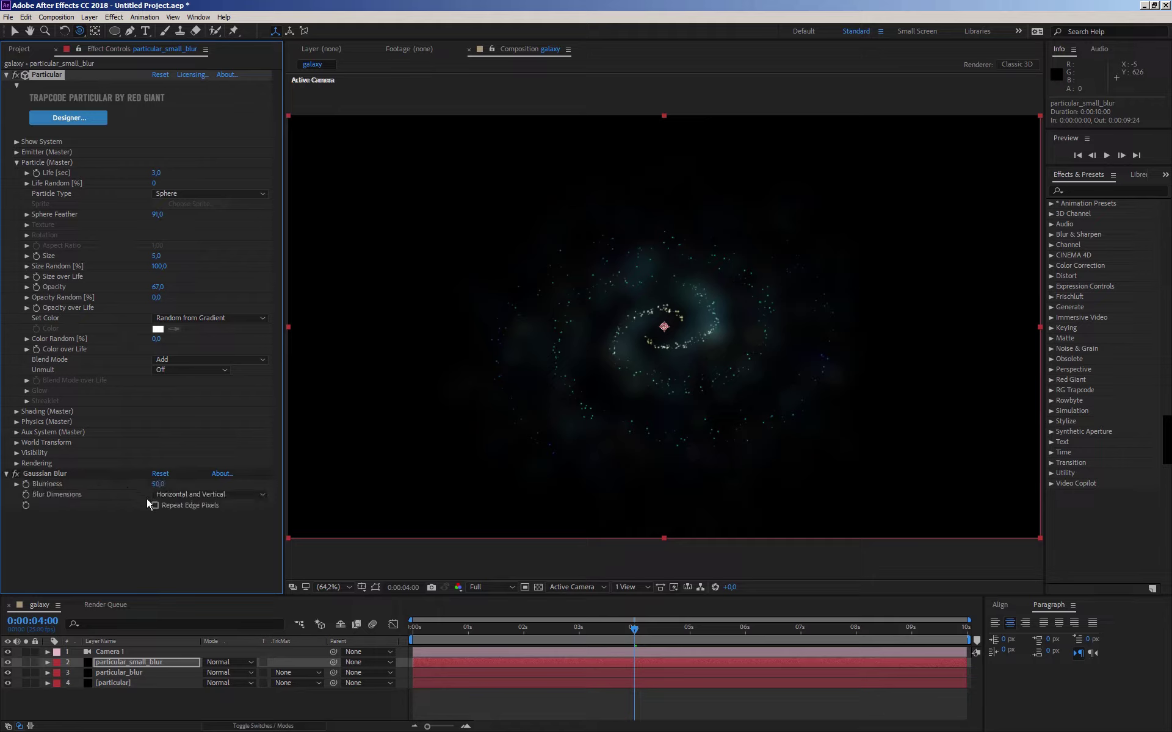
left_click(156, 485)
type("20")
key("Return")
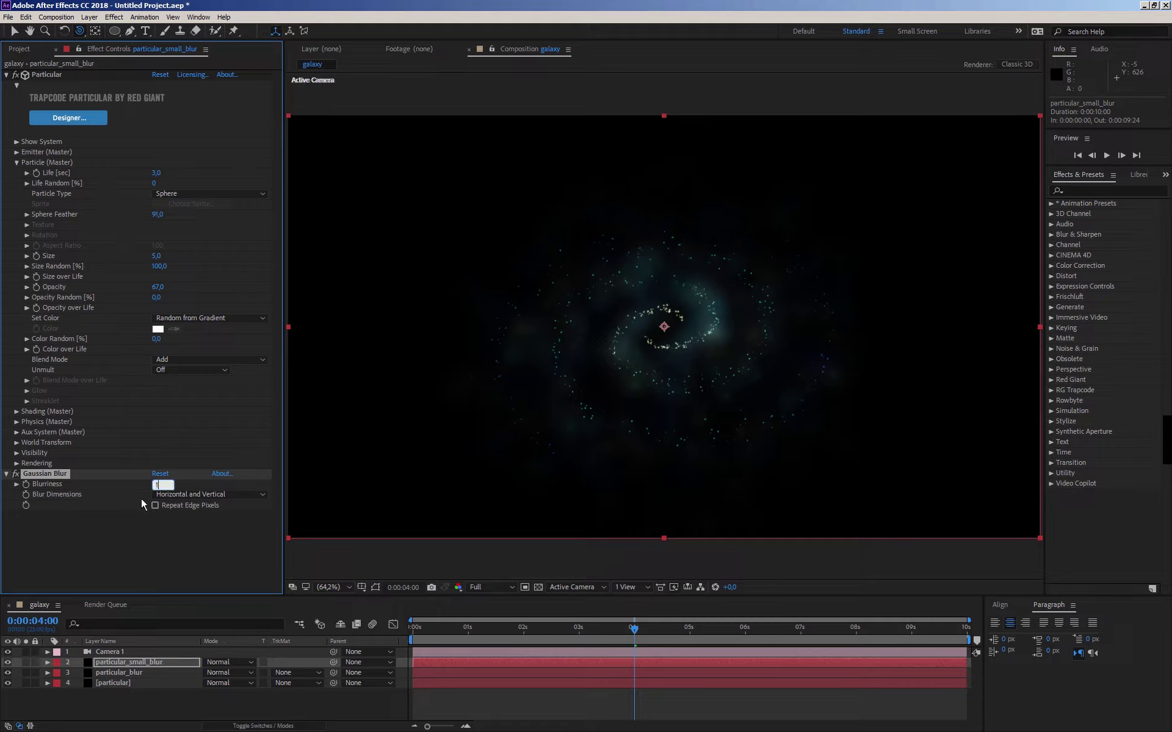
key("Return")
type("15")
key("Return")
left_click_drag(157, 214, 128, 224)
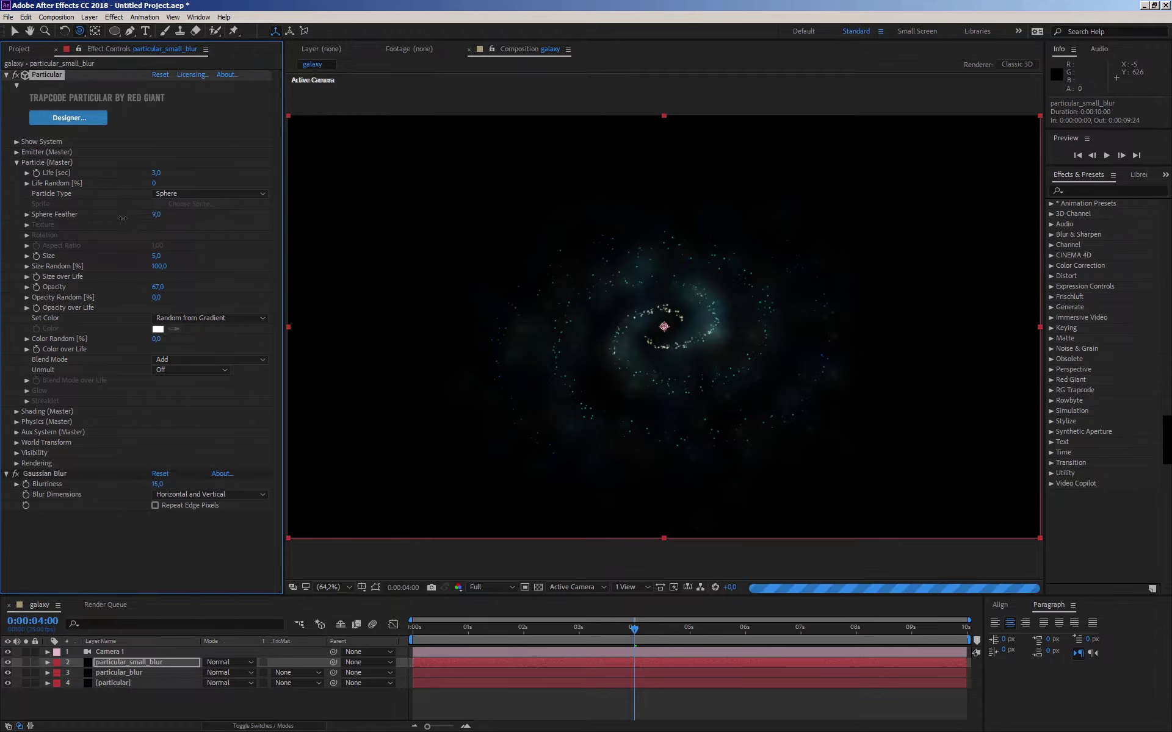
- Orbit Camera 1 to a new angle and set Velocity Distribution to 0,5
left_click(613, 377)
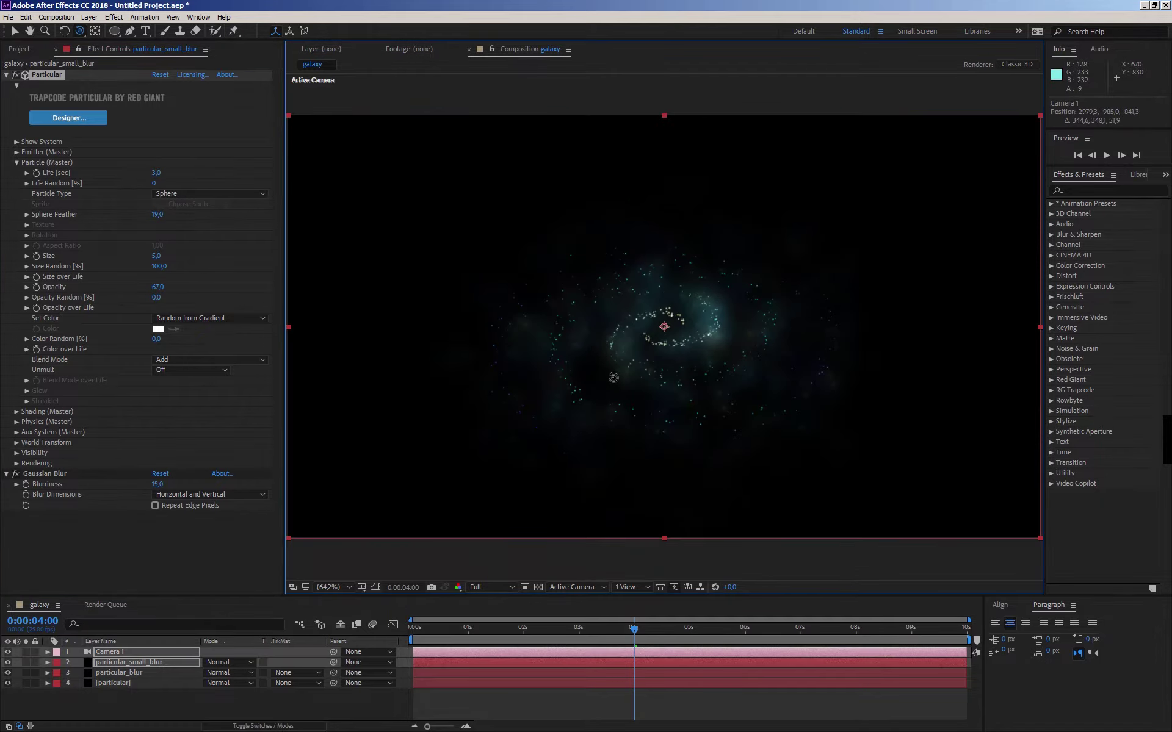
mouse_move(613, 377)
left_mouse_down()
mouse_move(585, 360)
mouse_move(586, 381)
mouse_move(613, 387)
left_mouse_up()
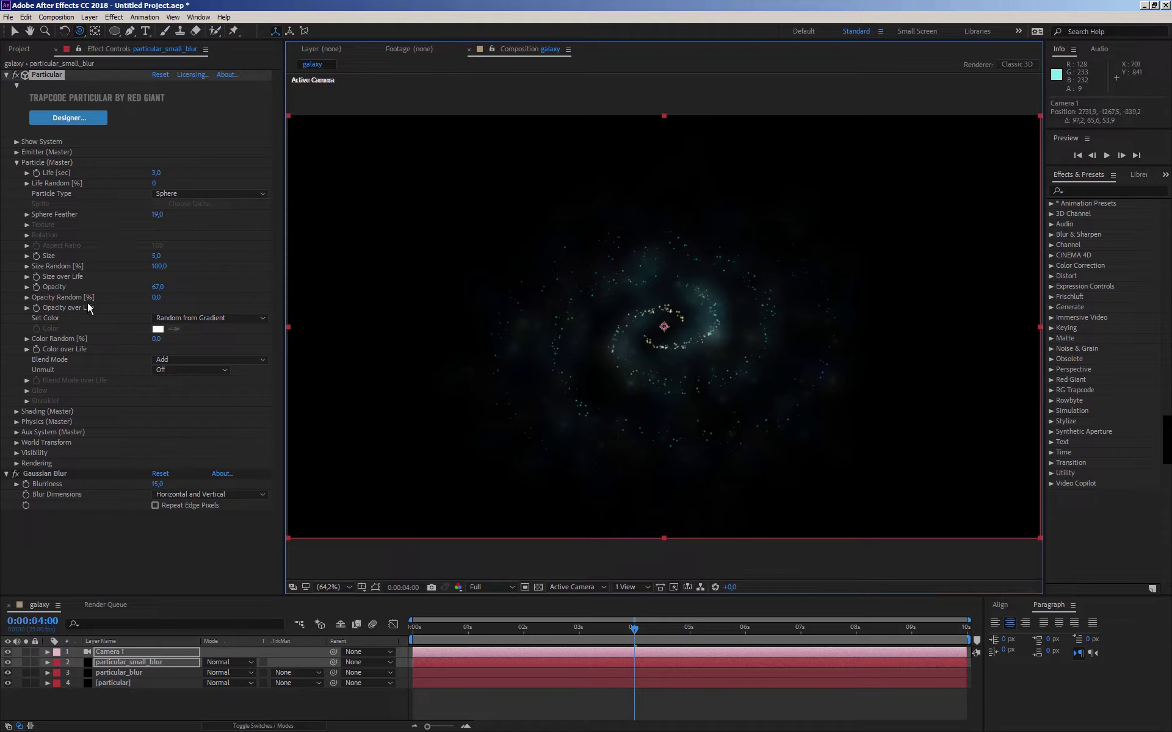
left_click(17, 162)
left_click(16, 152)
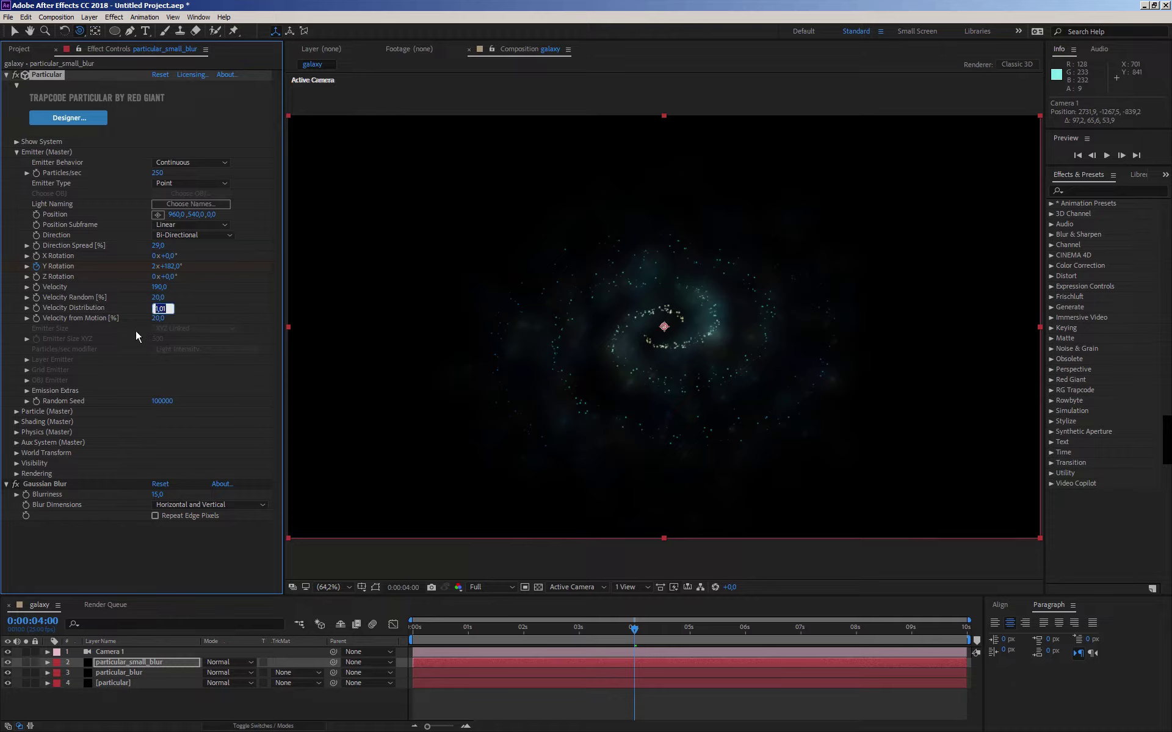
type("0")
key("BackSpace")
key("Return")
- Set the emitter Direction Spread to 10
left_click(156, 246)
type("10")
key("Return")
left_click(17, 152)
left_click(122, 335)
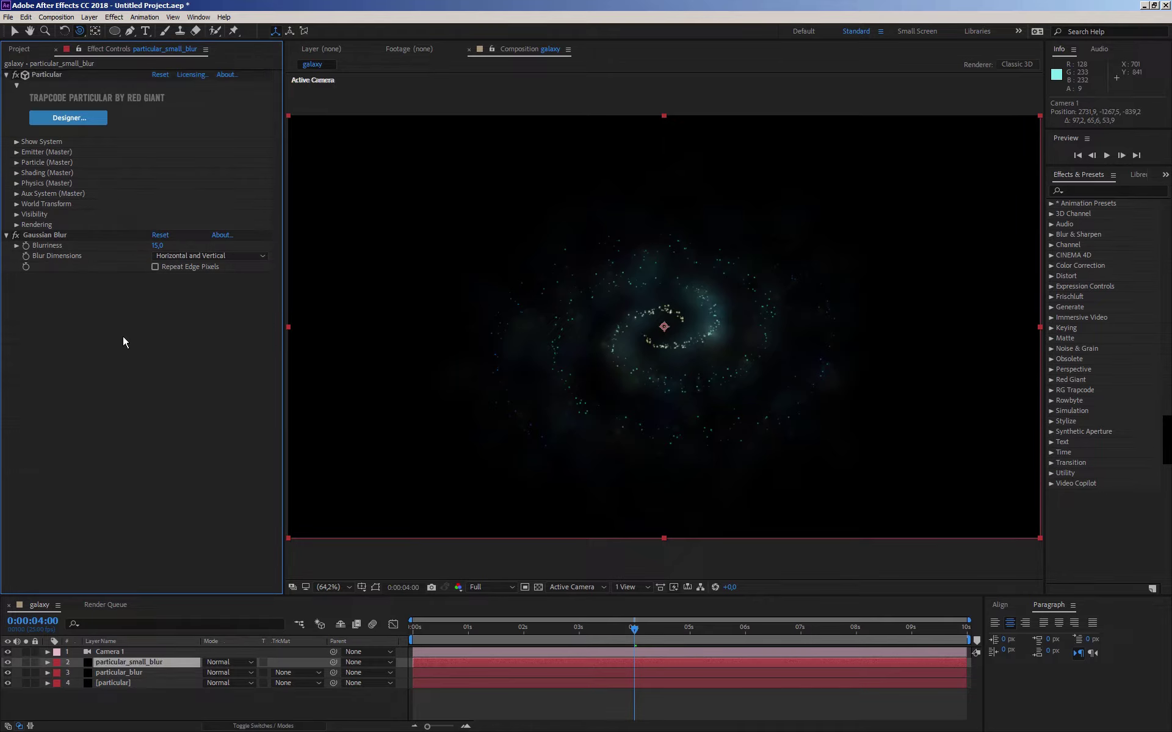
- Label both blur layers blue, label [particular] green and rename it particular_color
left_click(98, 684)
left_click(107, 663)
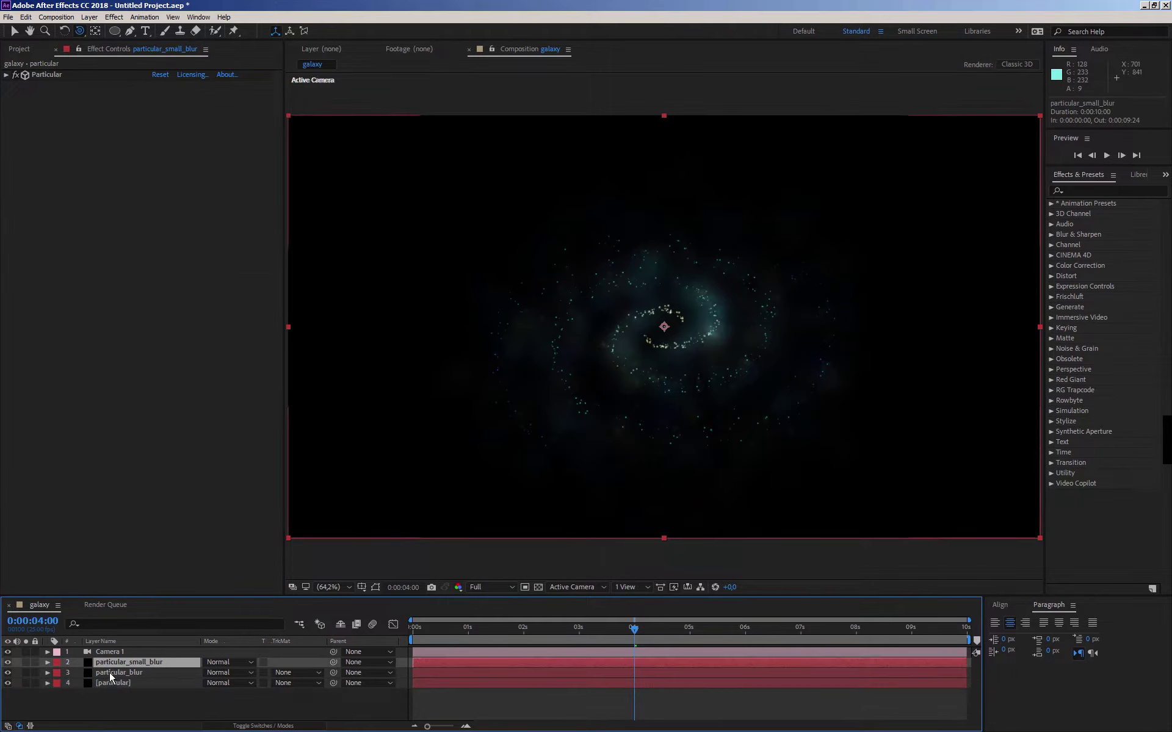
left_click(108, 673, "ctrl")
left_click(57, 663)
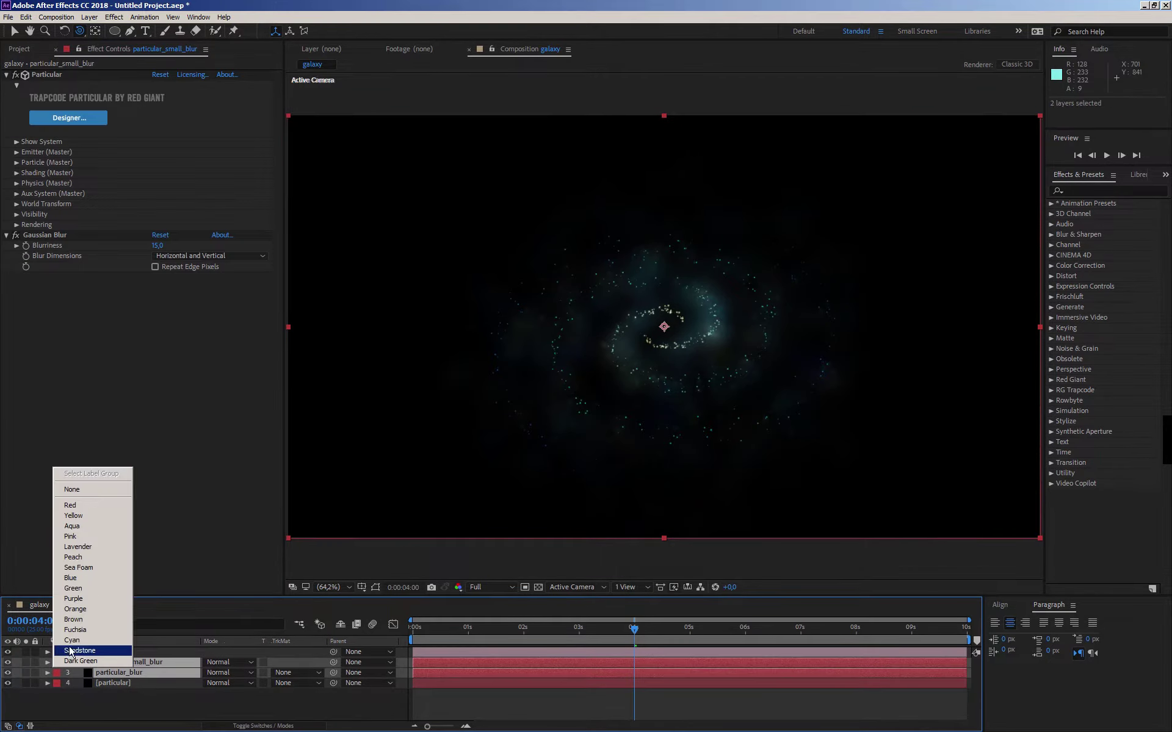
left_click(71, 578)
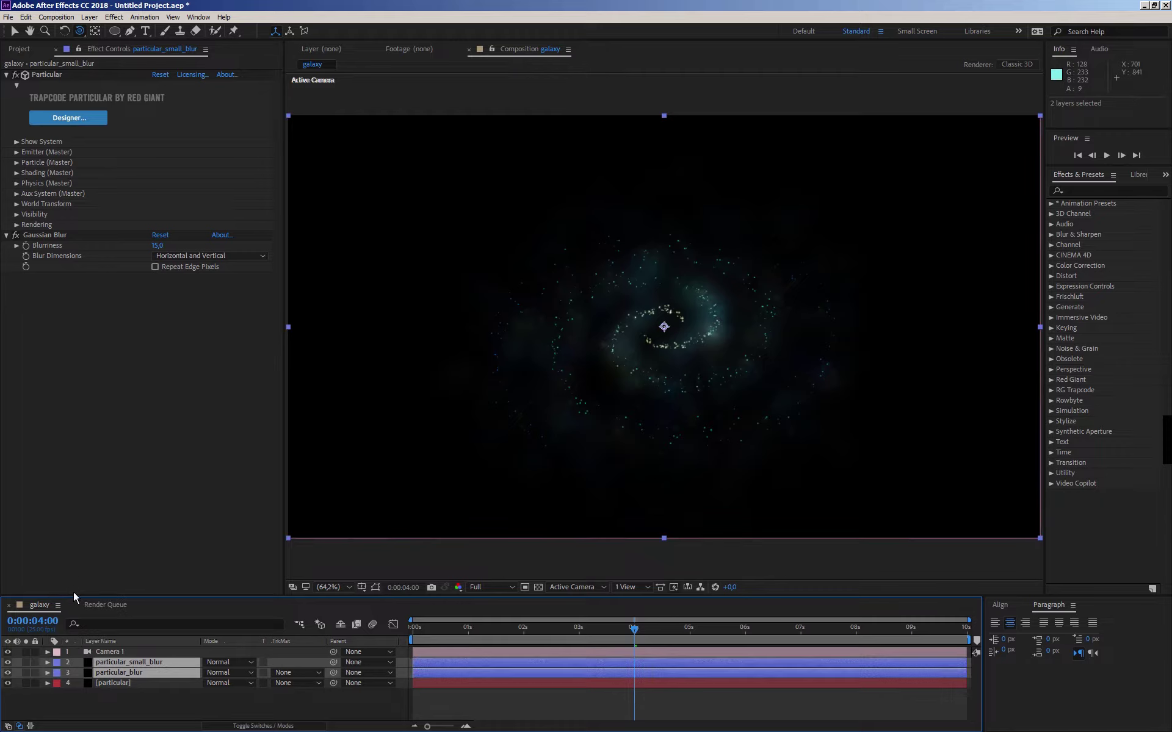
left_click(108, 682)
left_click(56, 683)
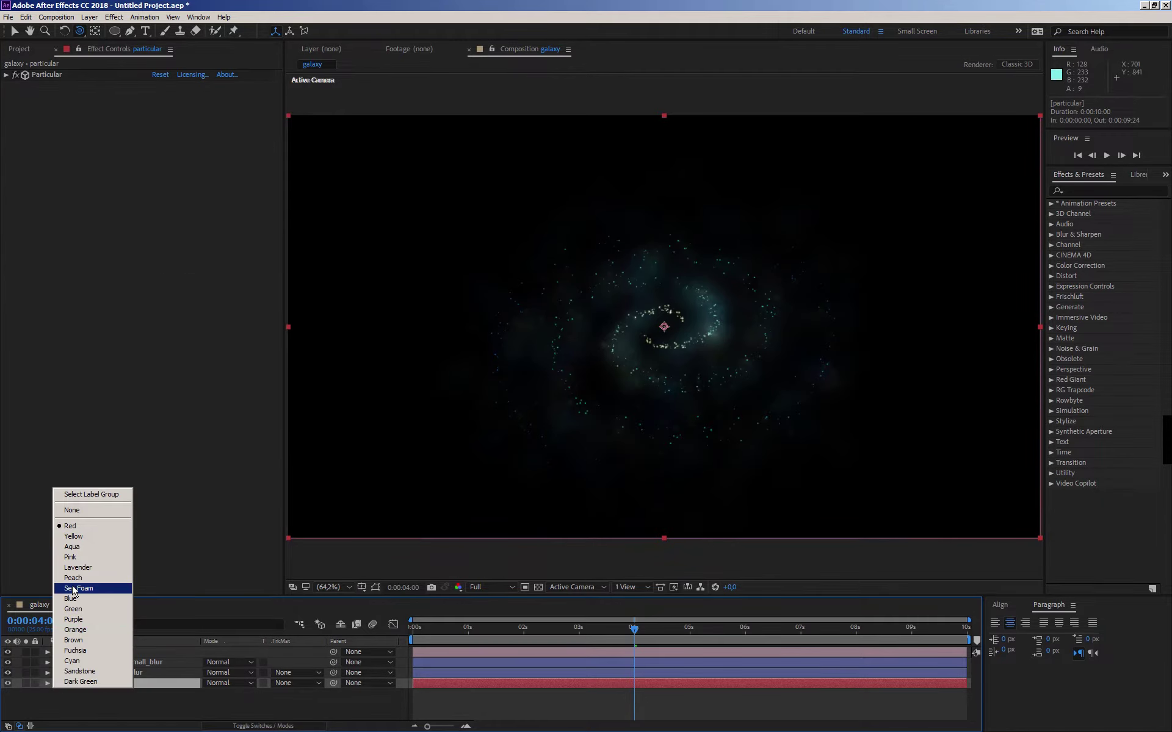
left_click(67, 607)
key("Return")
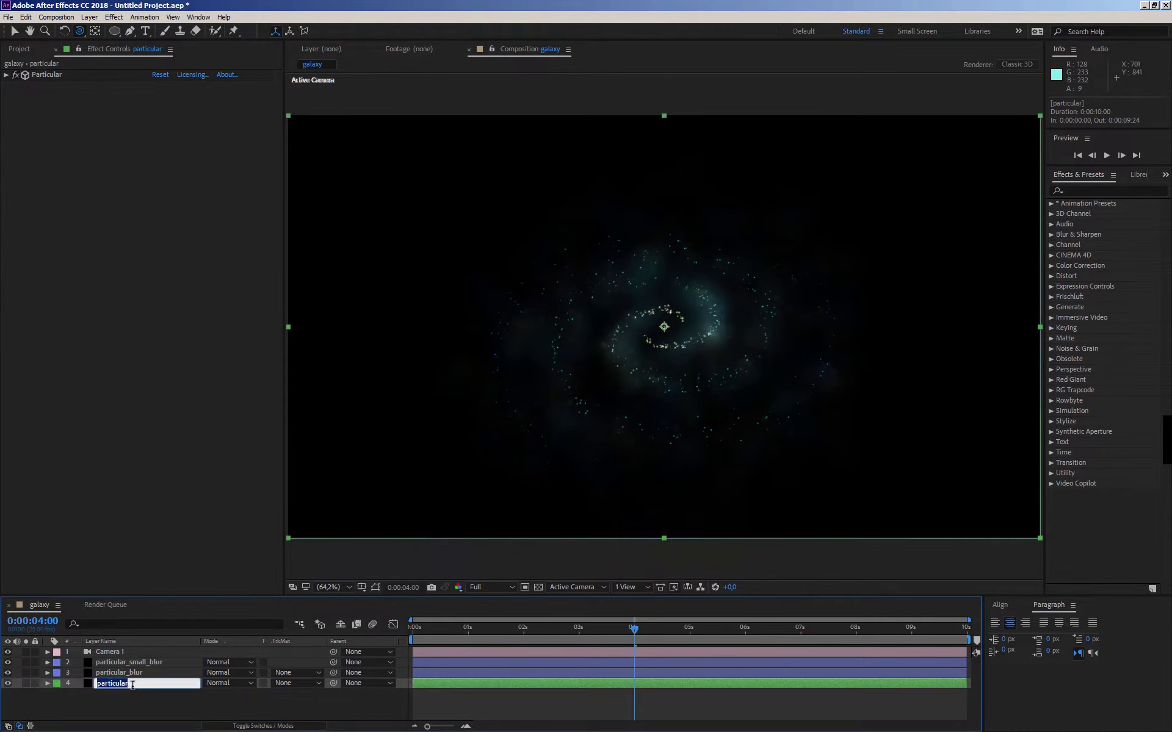
type("_colo")
type("r")
key("Return")
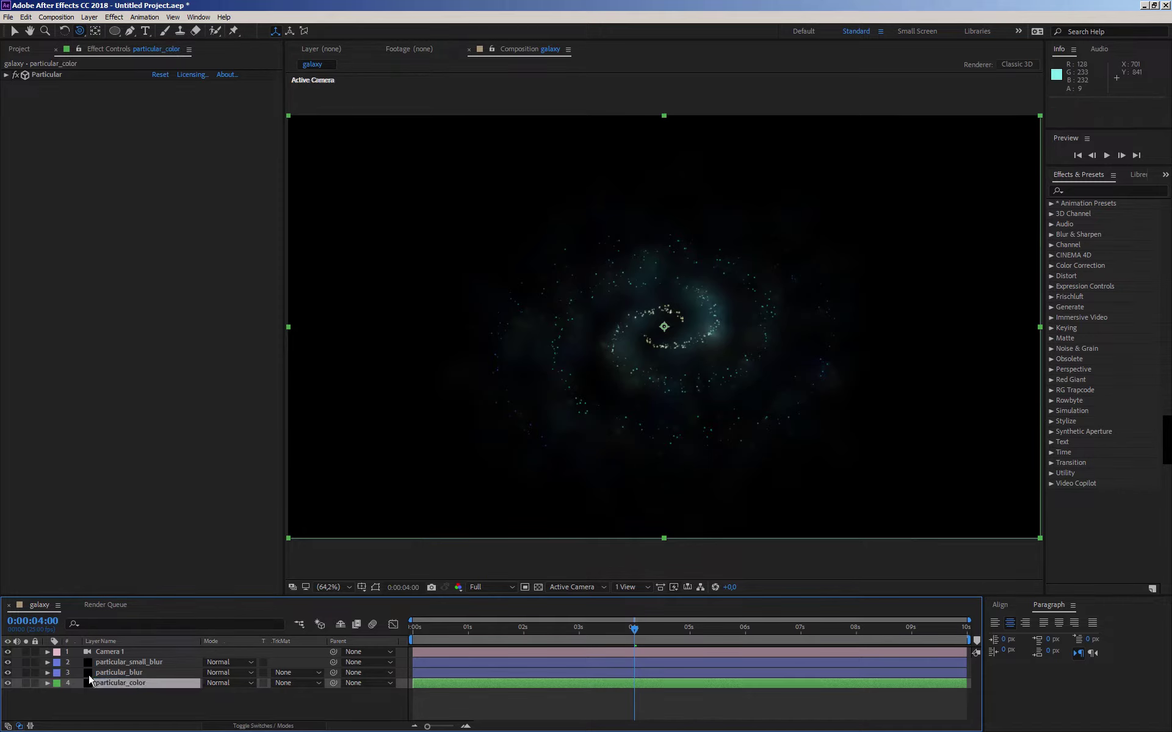
- Set all three particle layers to Add blending and duplicate particular_color
left_click(112, 682)
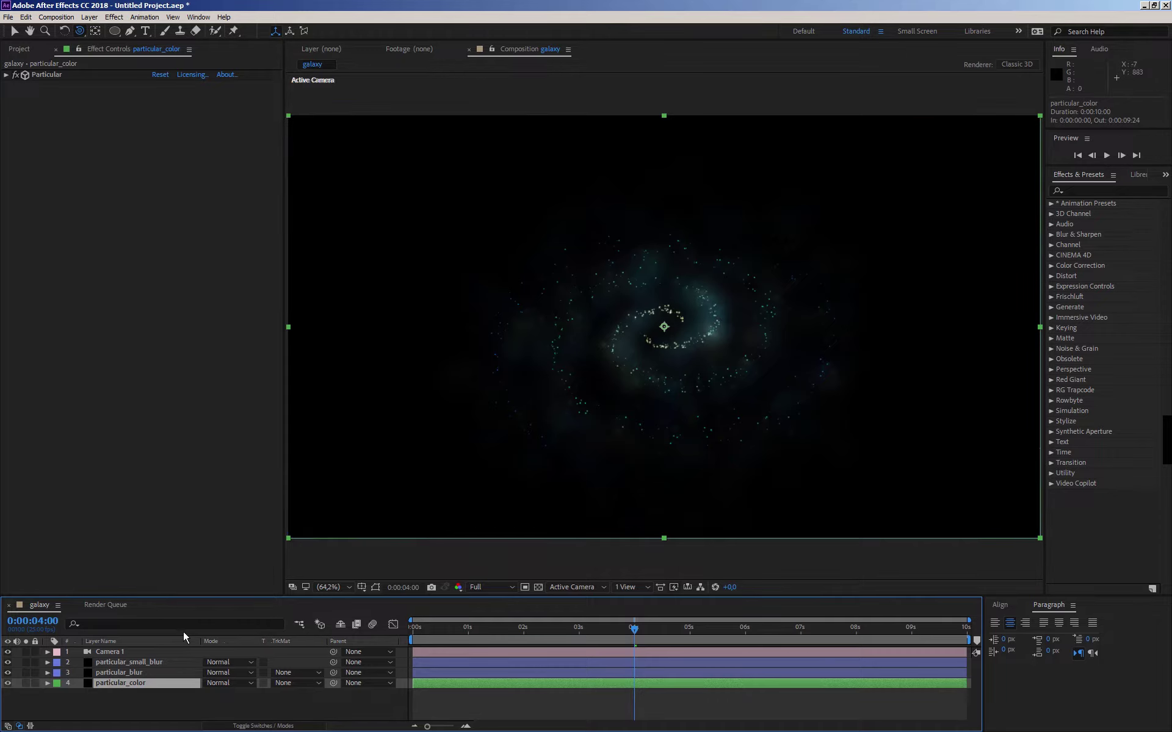
left_click(141, 663)
left_click(140, 682, "shift")
left_click(230, 663)
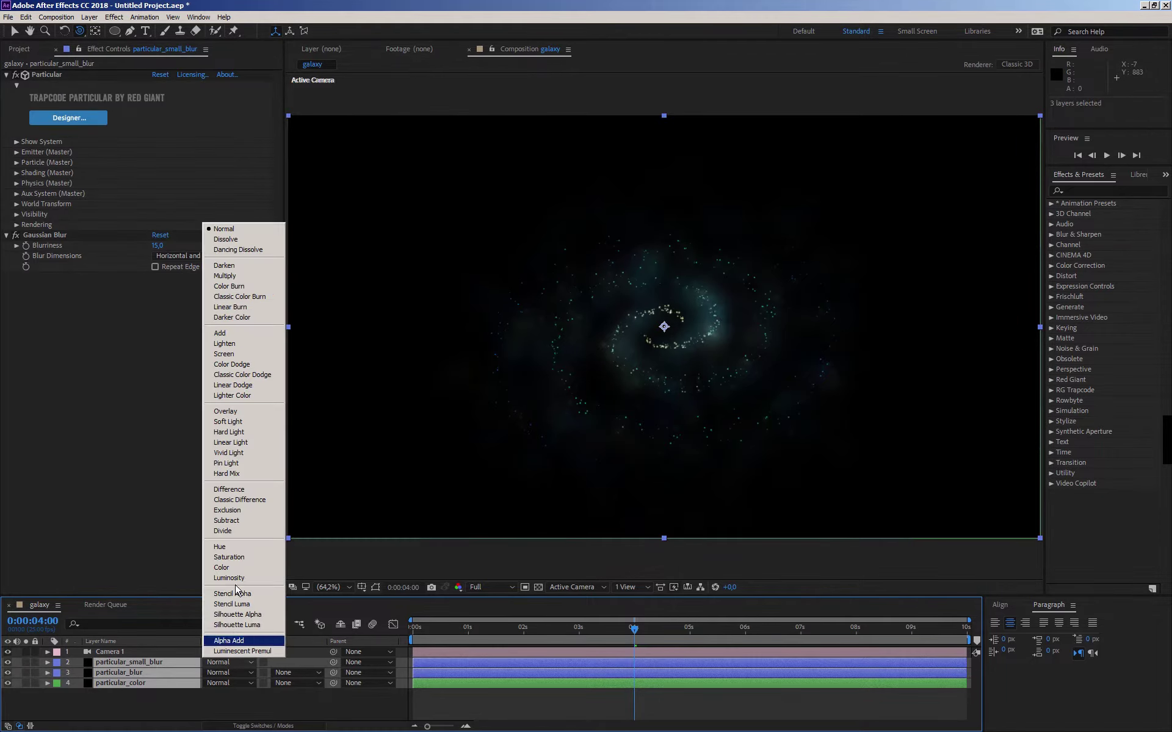
left_click(221, 333)
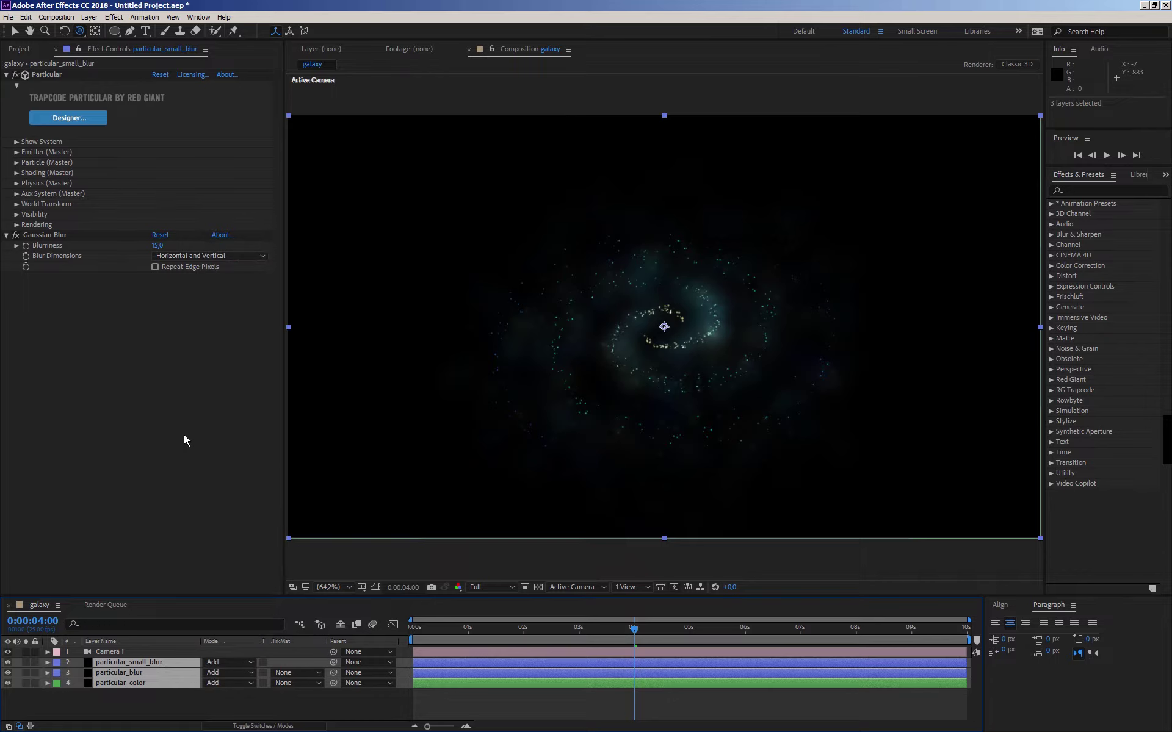
left_click(116, 683)
key("ctrl+d")
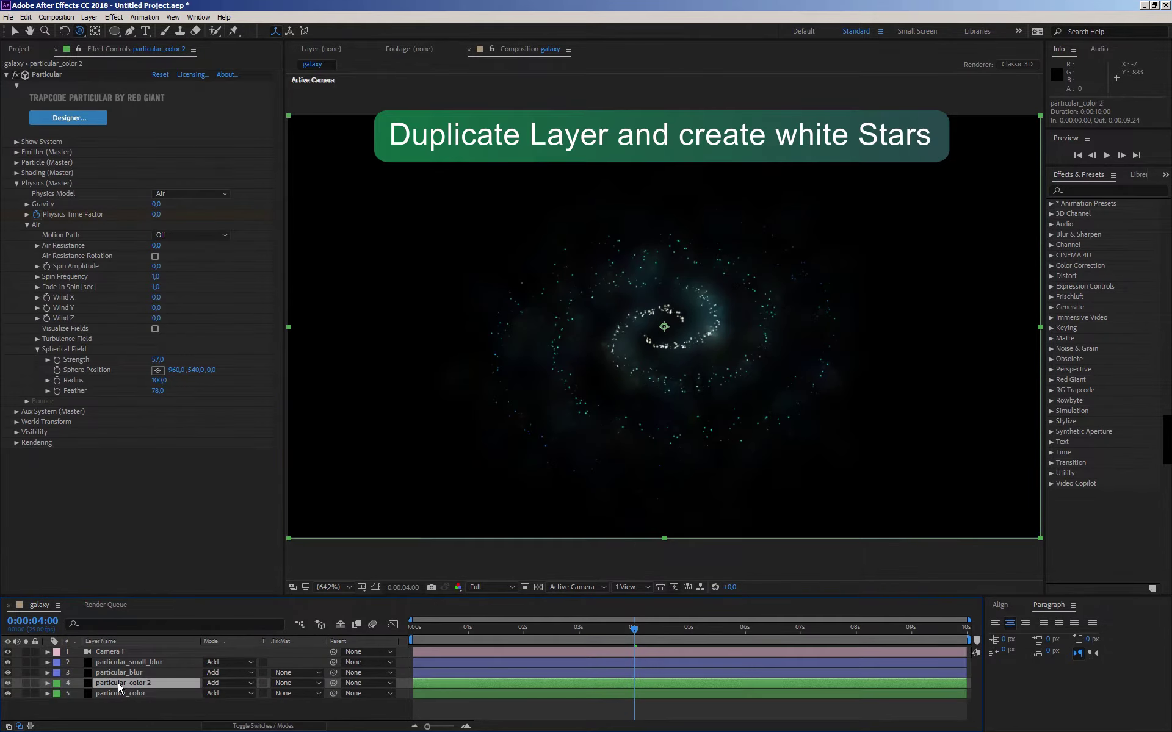
- Rename the duplicate particular_white and give it a yellow label
key("Return")
left_click_drag(132, 683, 212, 697)
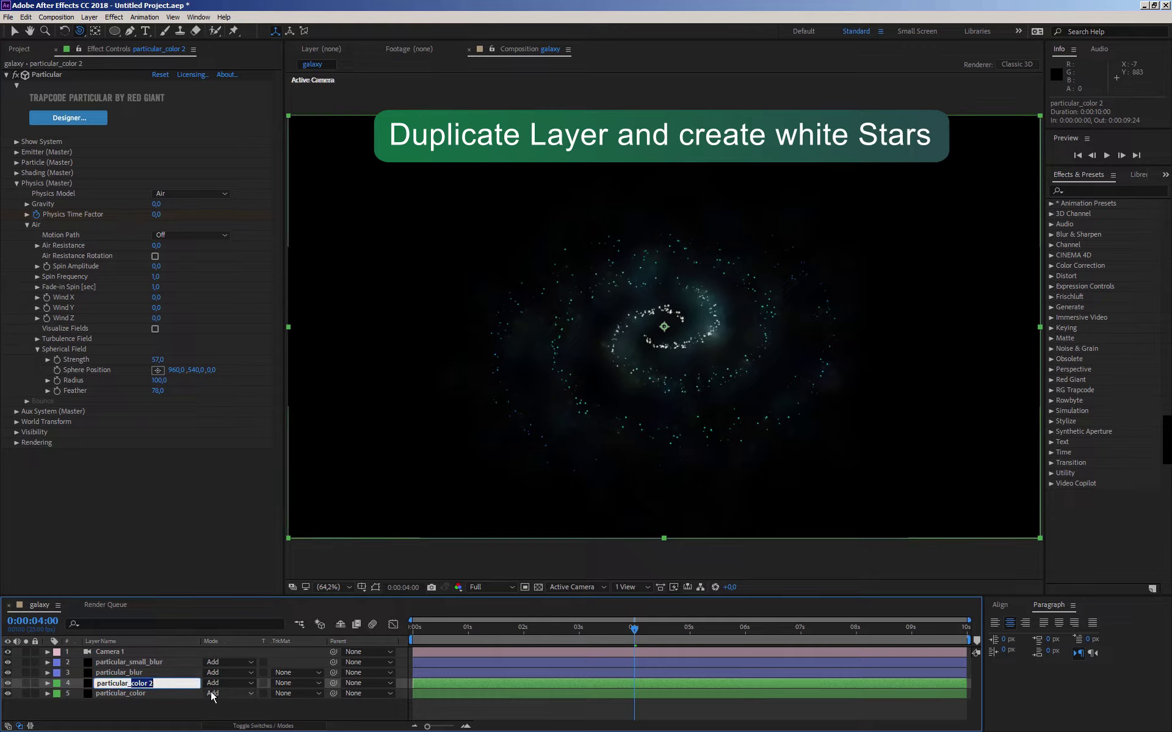
type("whit")
type("e")
key("Return")
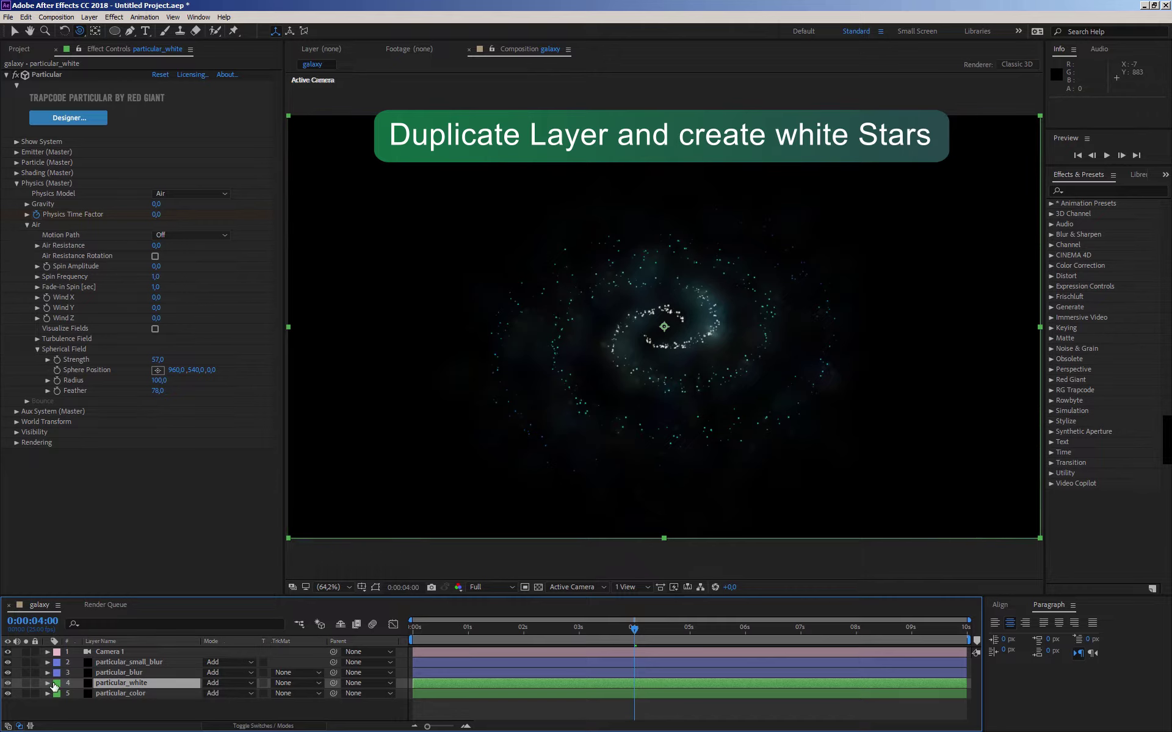
left_click(56, 683)
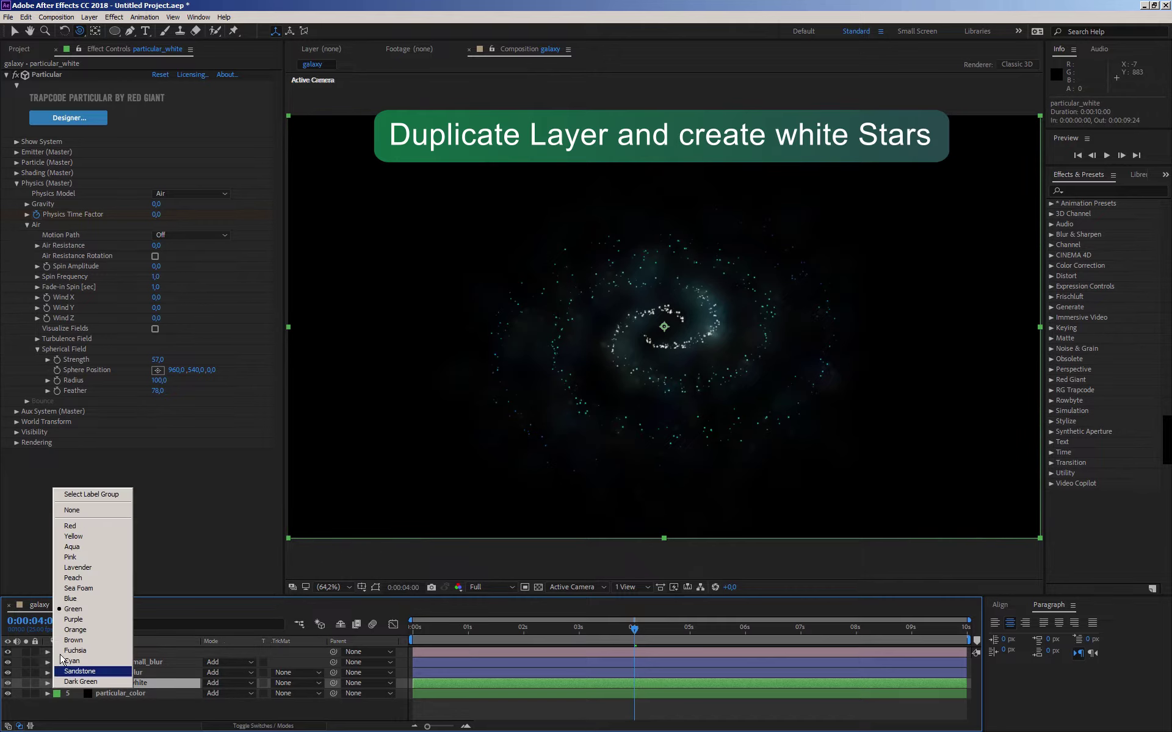
left_click(73, 536)
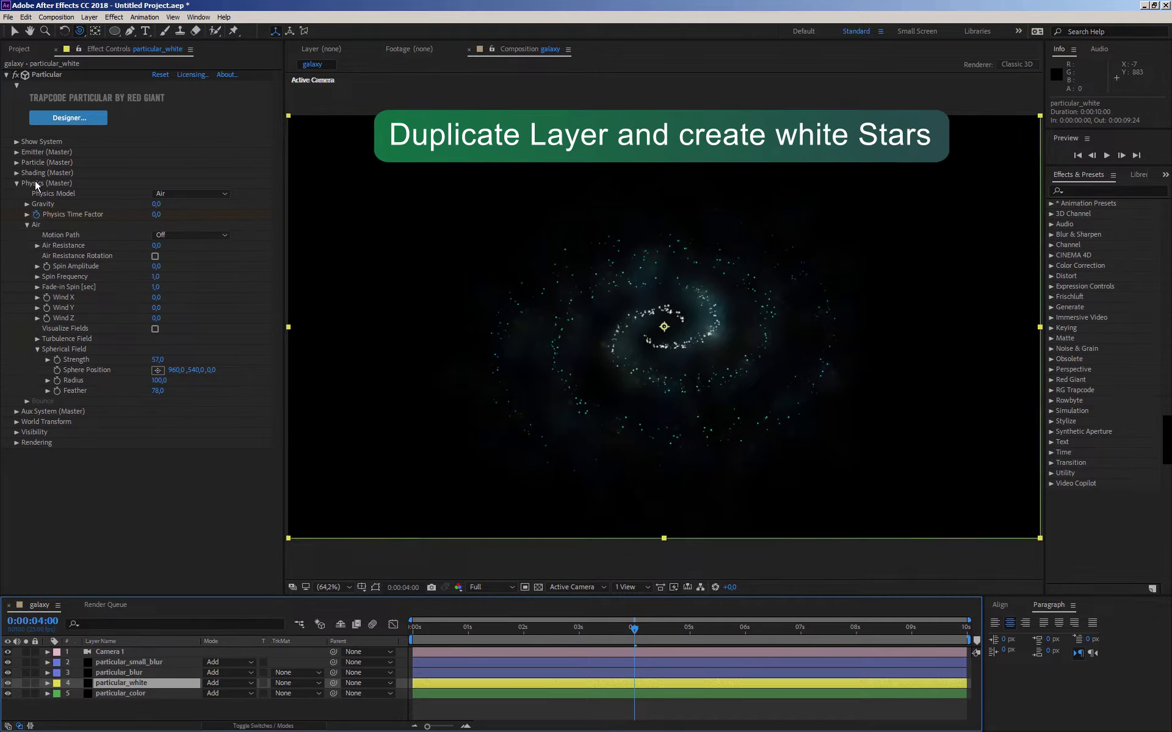
- Set the particle colour to At Start with white
left_click(17, 183)
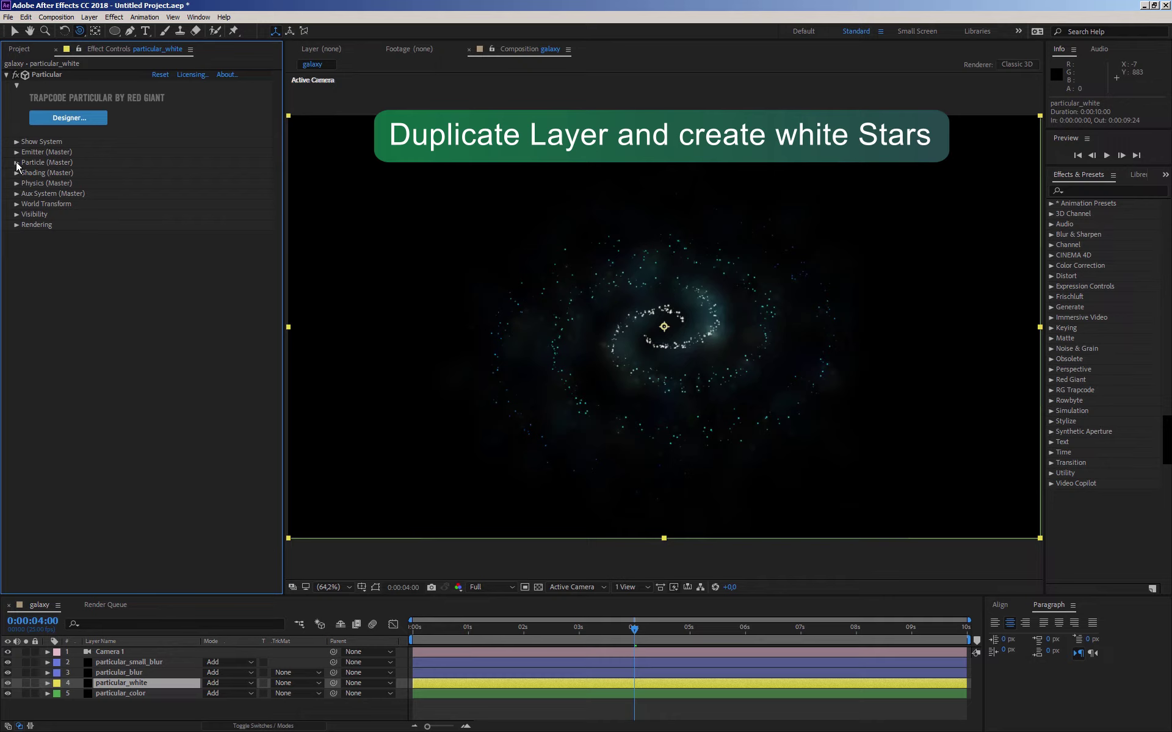
left_click(18, 163)
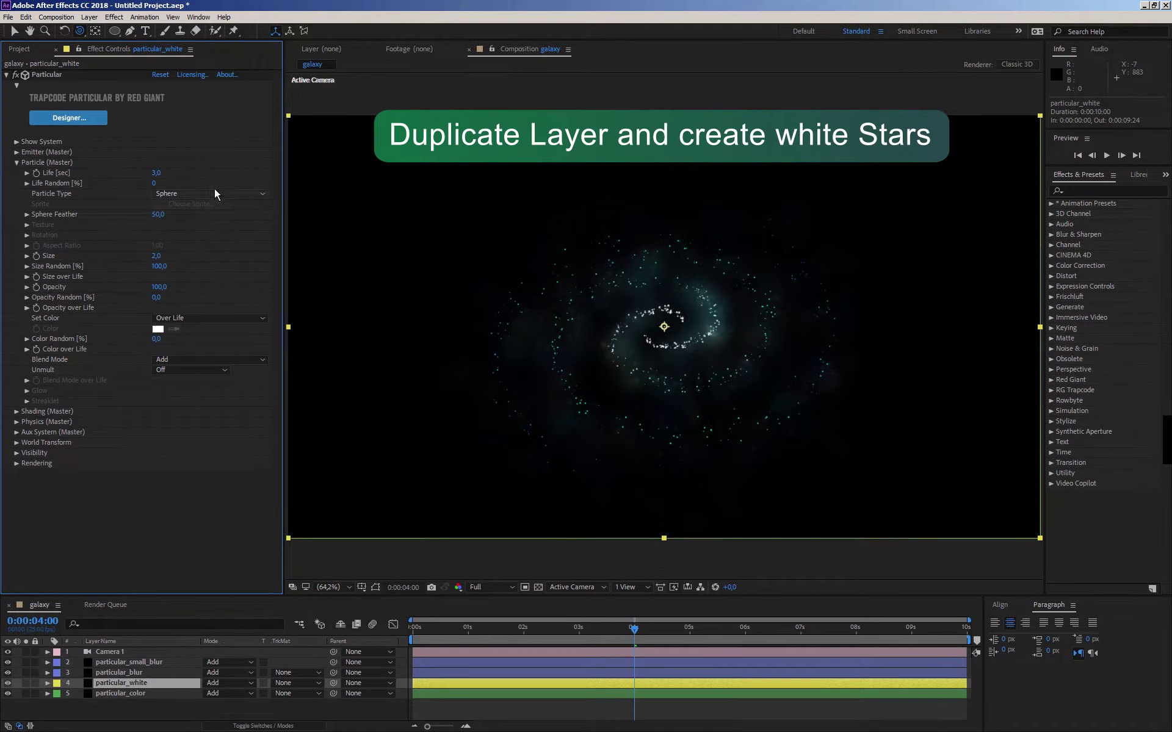
left_click(183, 319)
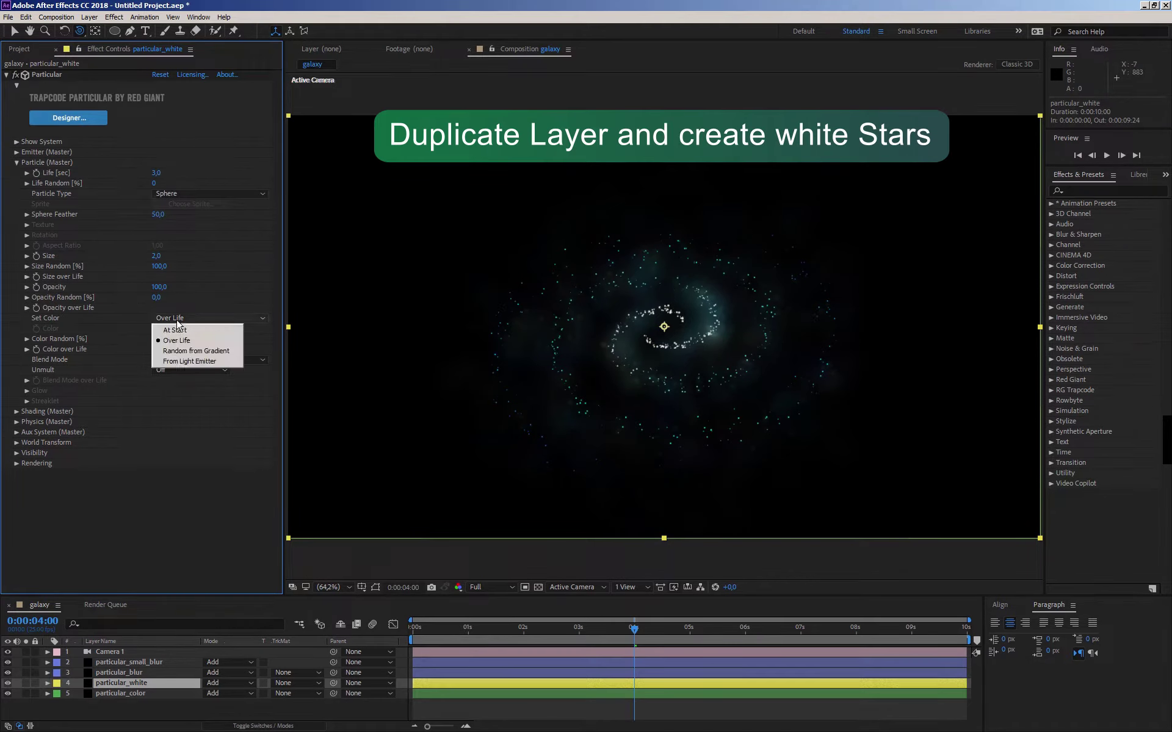
left_click(171, 331)
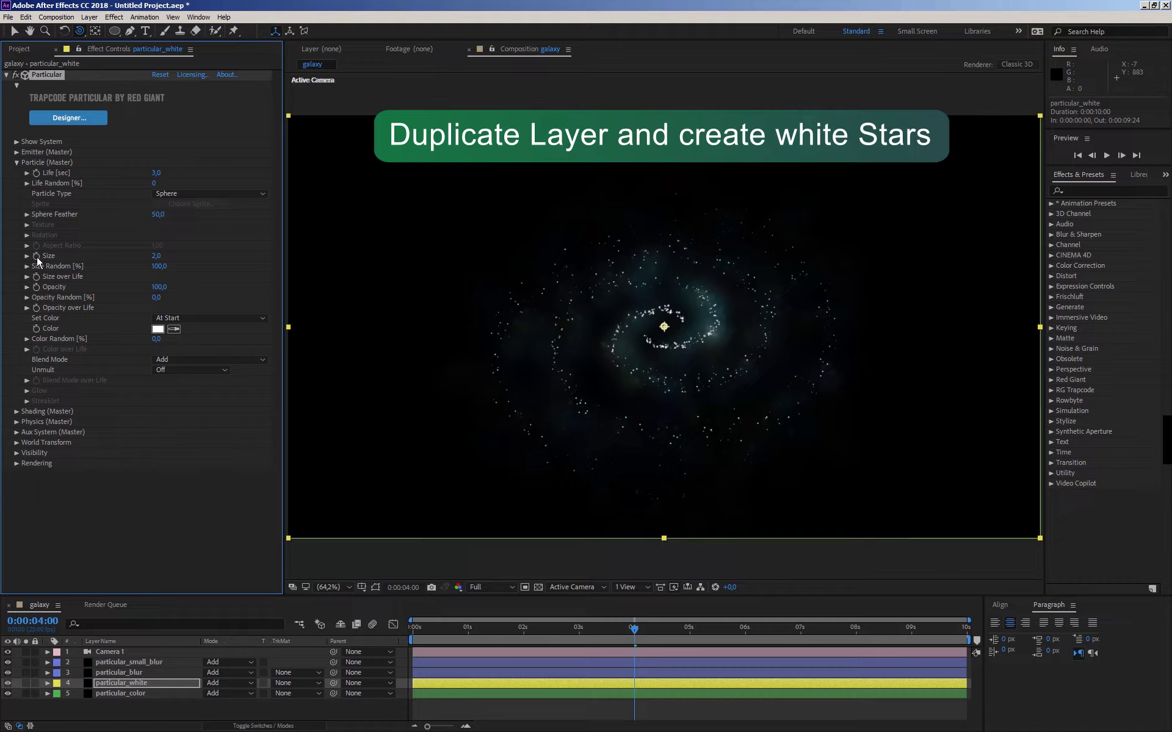
- Set Velocity Distribution 0,08 and Direction Spread 0, and raise the particle Velocity
left_click(17, 163)
left_click(17, 152)
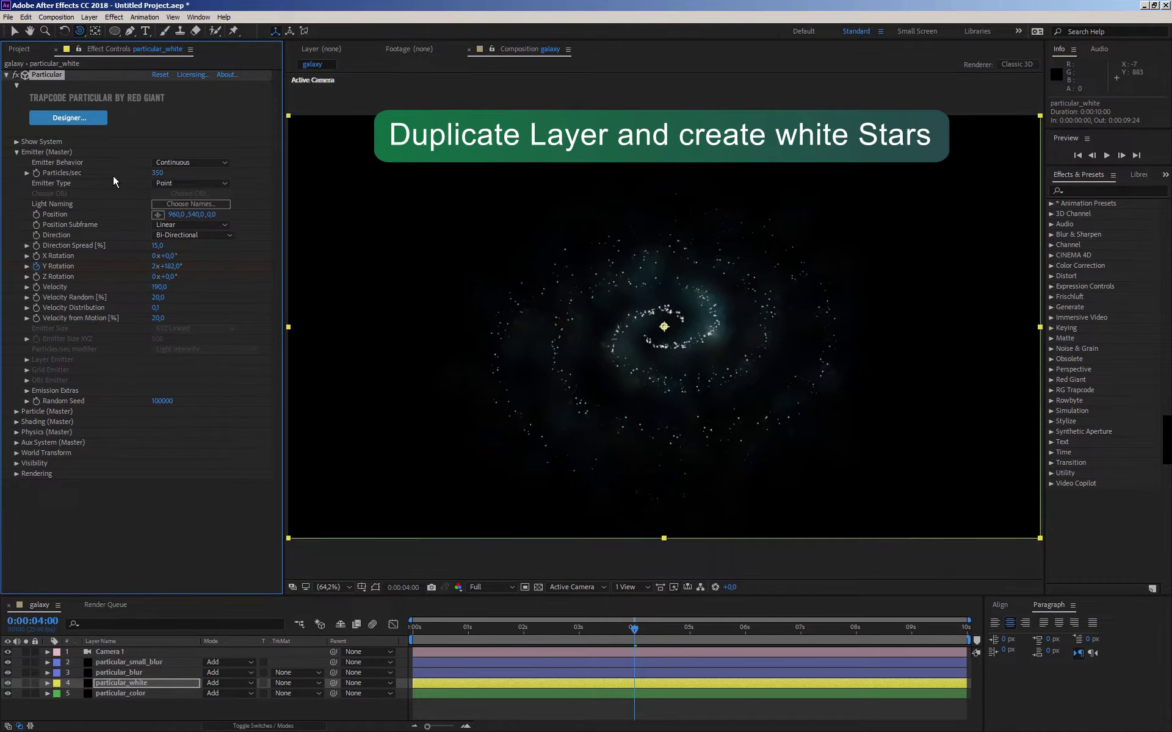
left_click(155, 307)
type("0,08")
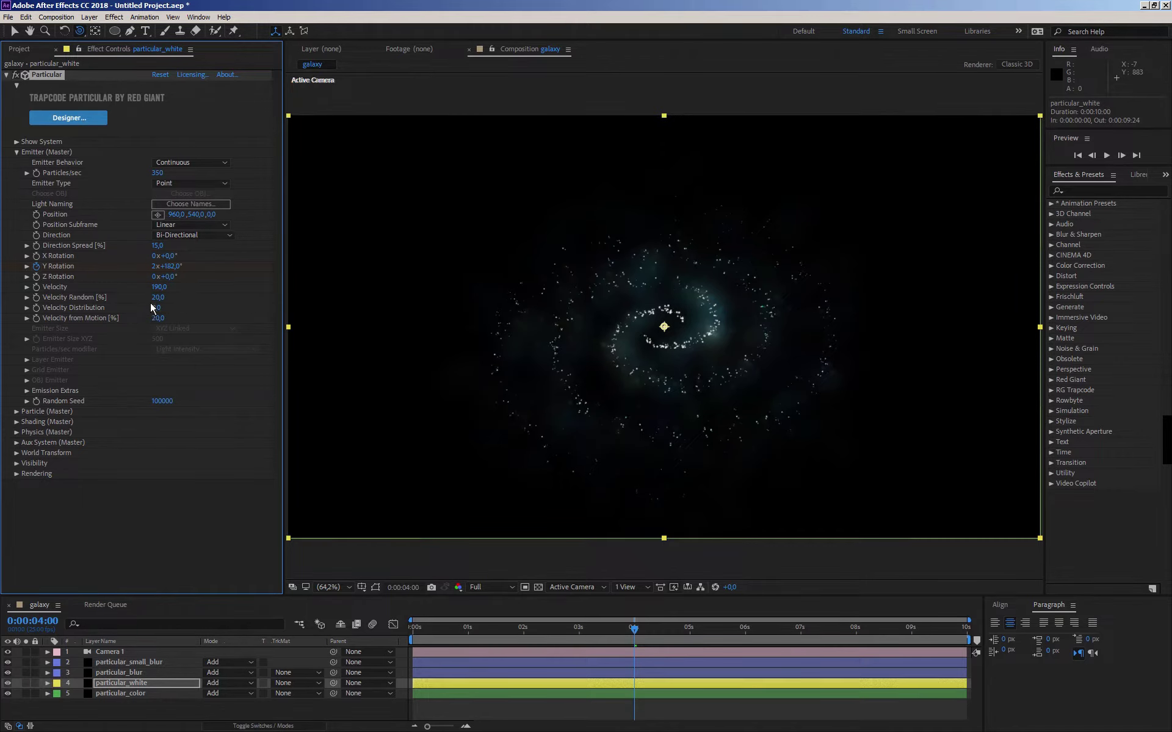
left_click(157, 246)
type("0")
key("Return")
left_click_drag(154, 286, 156, 286)
left_click_drag(156, 287, 156, 286)
- Try 500 then 800 particles/sec and settle Direction Spread at 5
left_click(158, 172)
type("500")
key("Return")
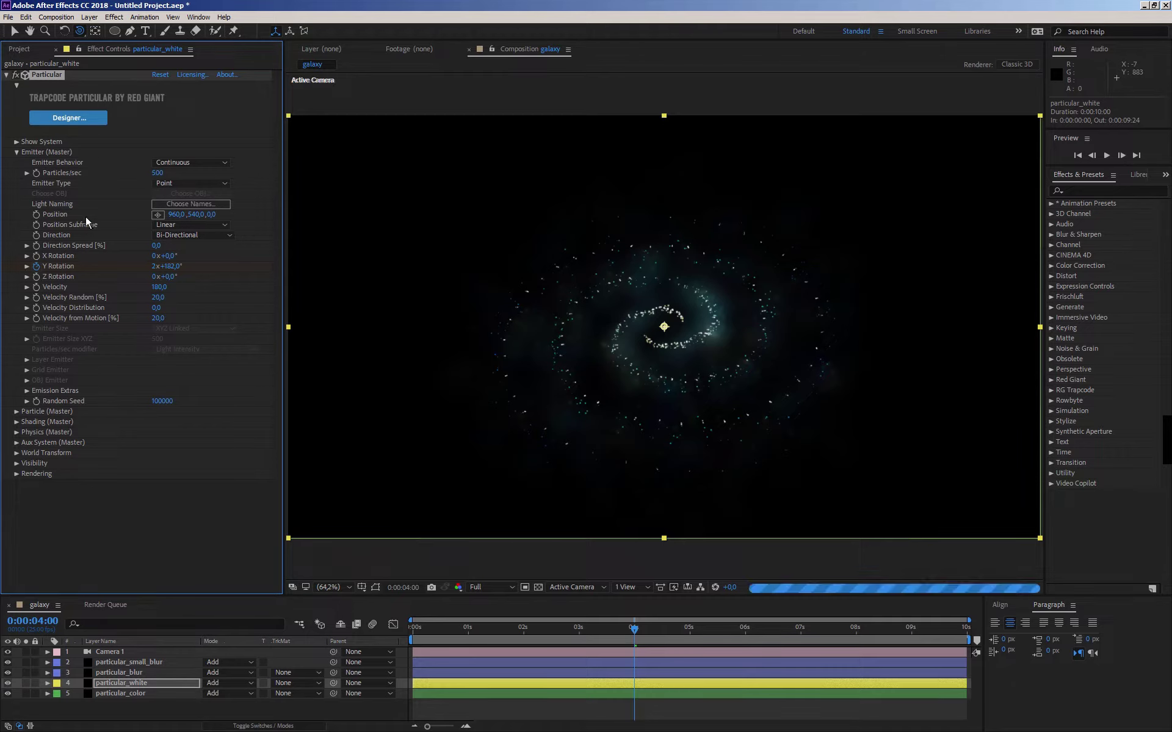
left_click(157, 174)
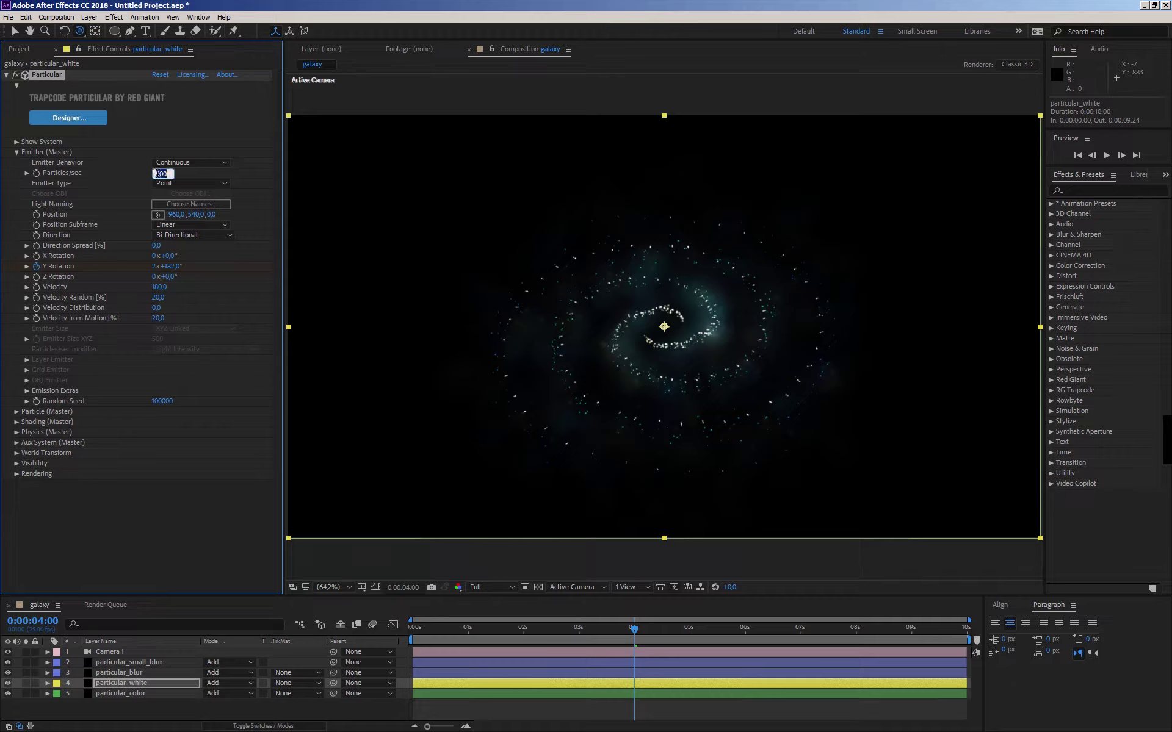
type("8")
key("Return")
left_click(156, 246)
type("10")
key("Return")
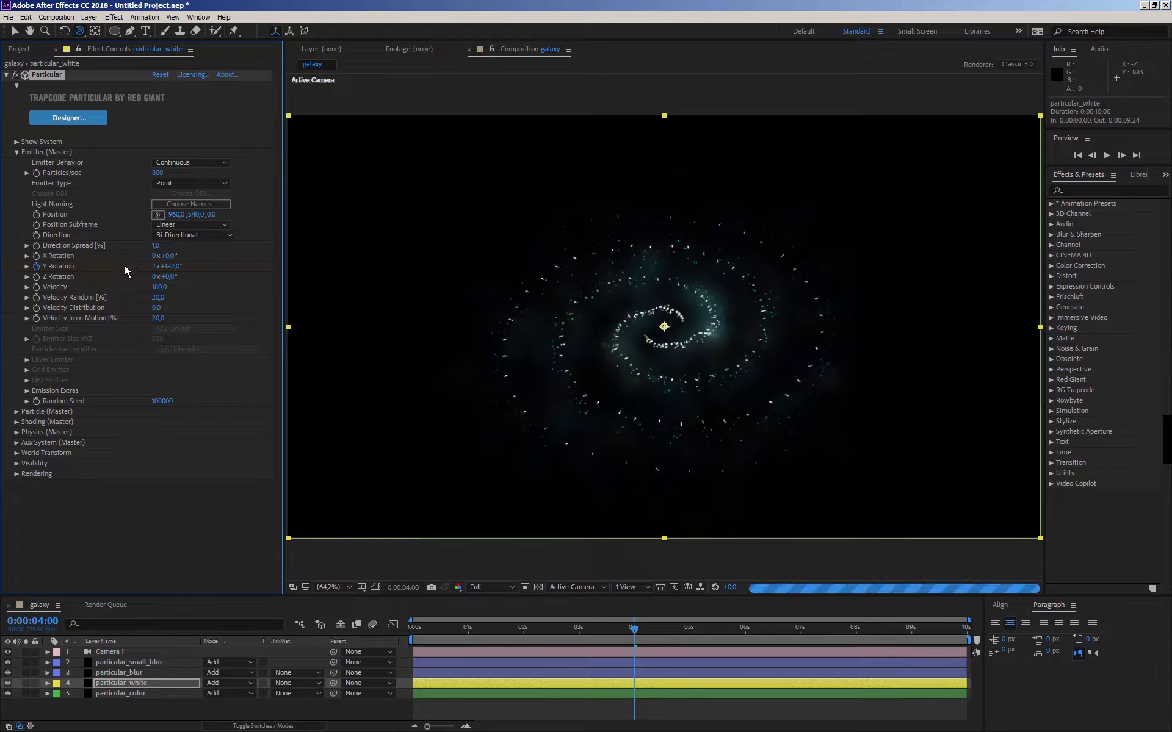
left_click(153, 246)
type("5")
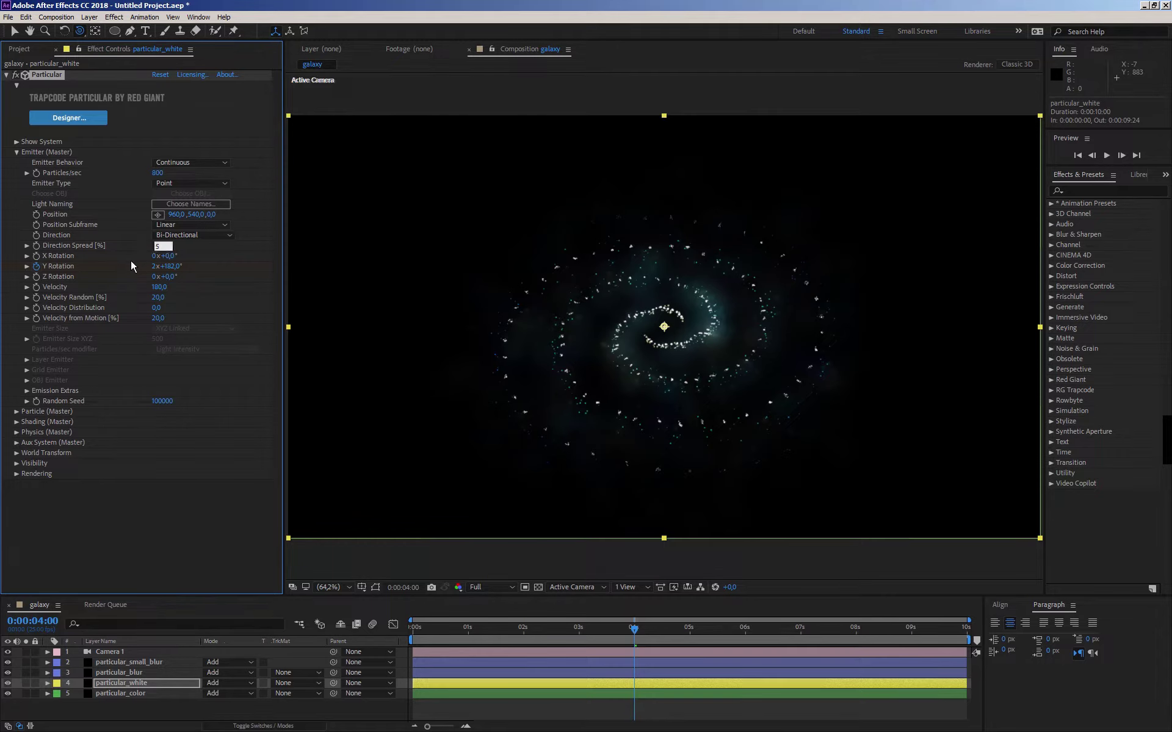
key("Return")
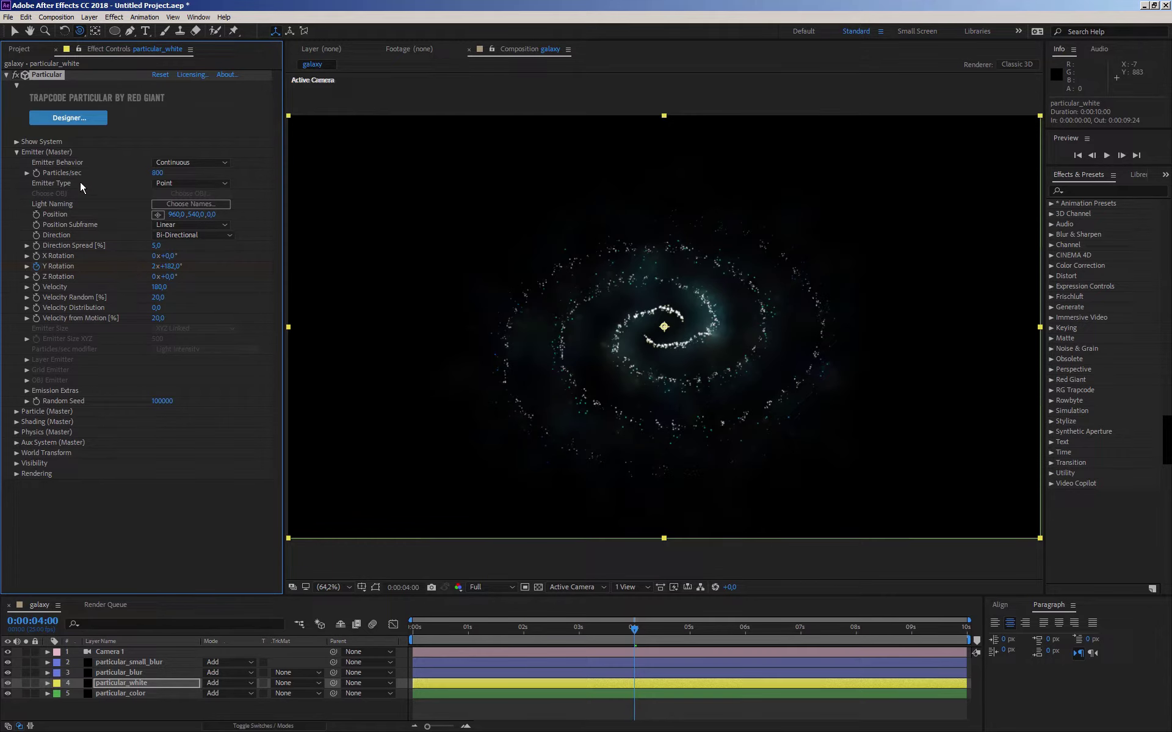
left_click(17, 152)
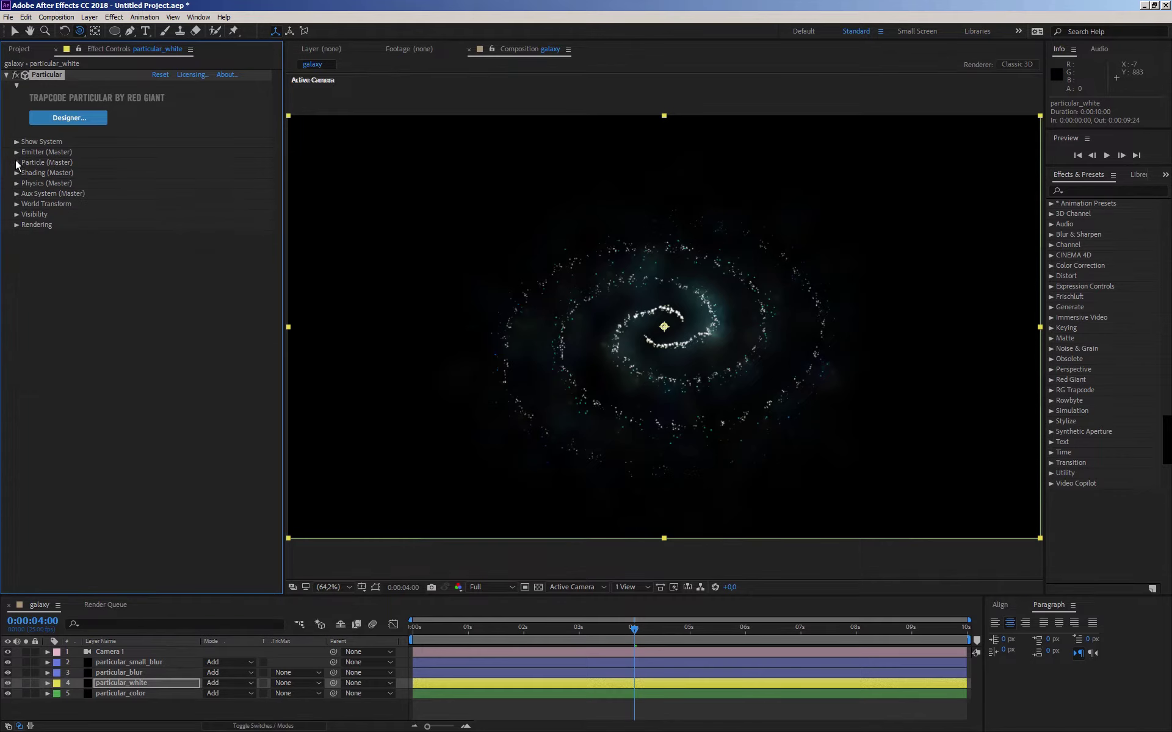
- Set the particle Size to 1,5 and Life to 2,5 seconds
left_click(17, 162)
left_click(156, 256)
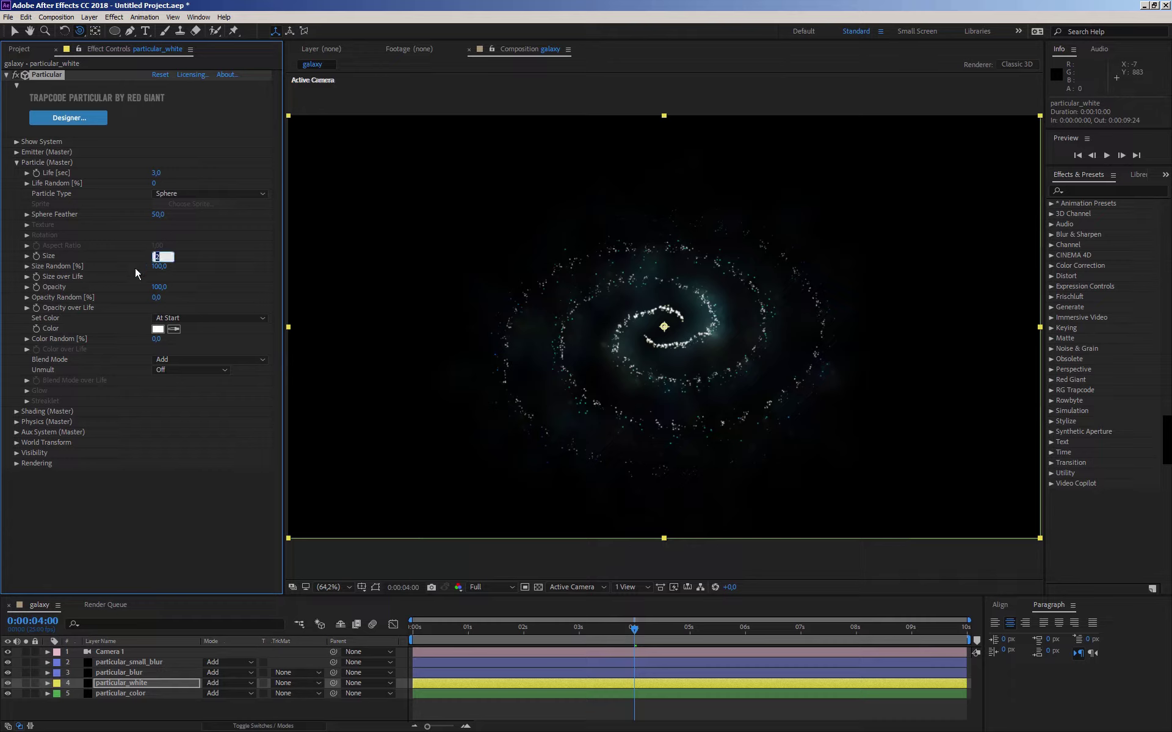
type("1")
key("Return")
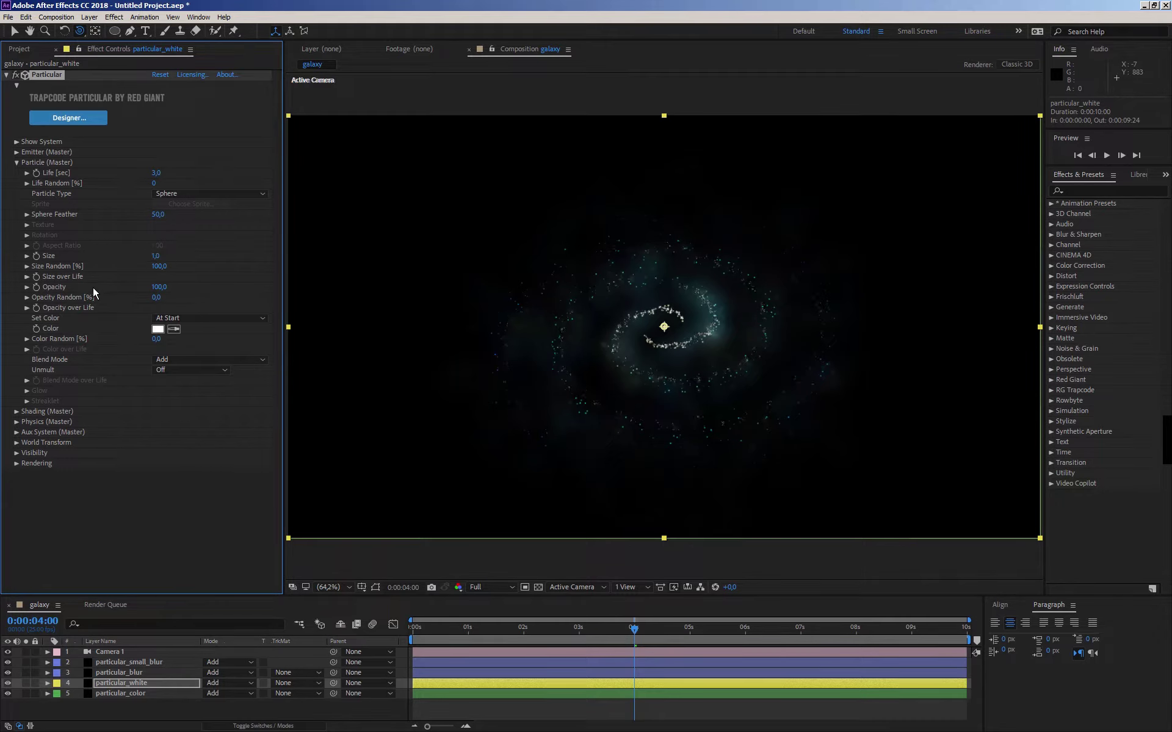
left_click(155, 257)
type(",5")
key("Return")
type(",5")
key("Return")
- Raise the emitter to 1000 particles/sec and collapse the Particular effect
left_click(17, 152)
left_click(158, 173)
type("1000")
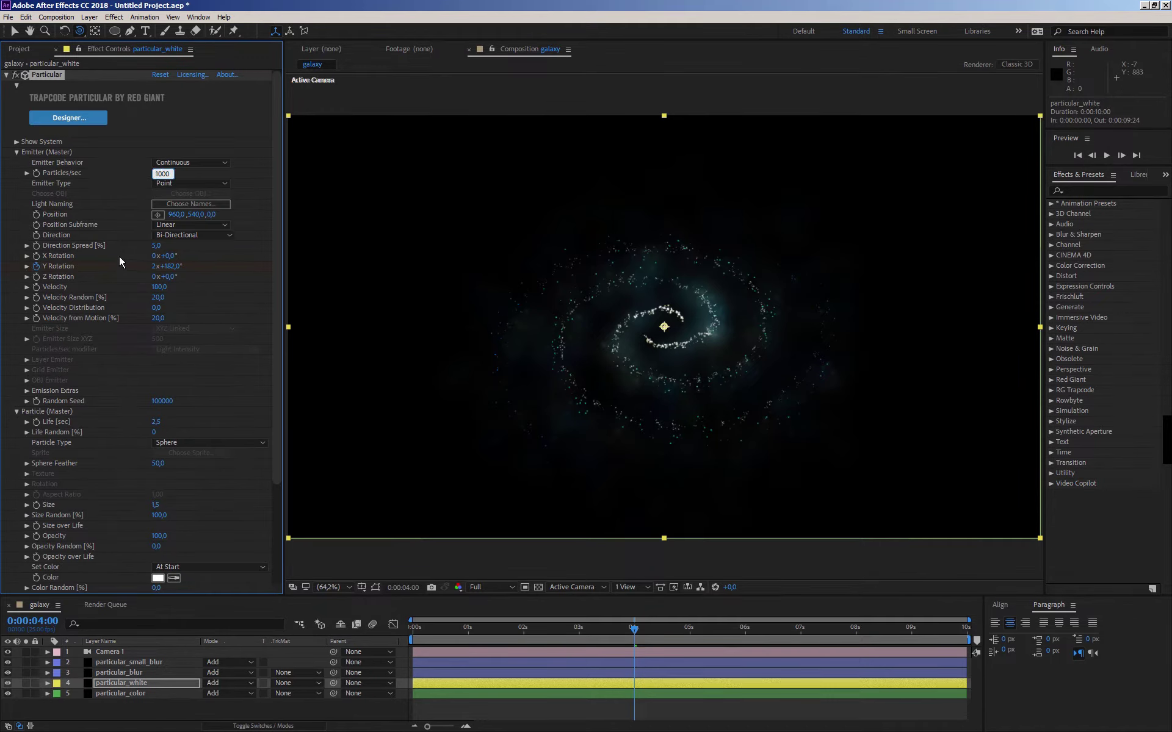
key("Return")
left_click(16, 152)
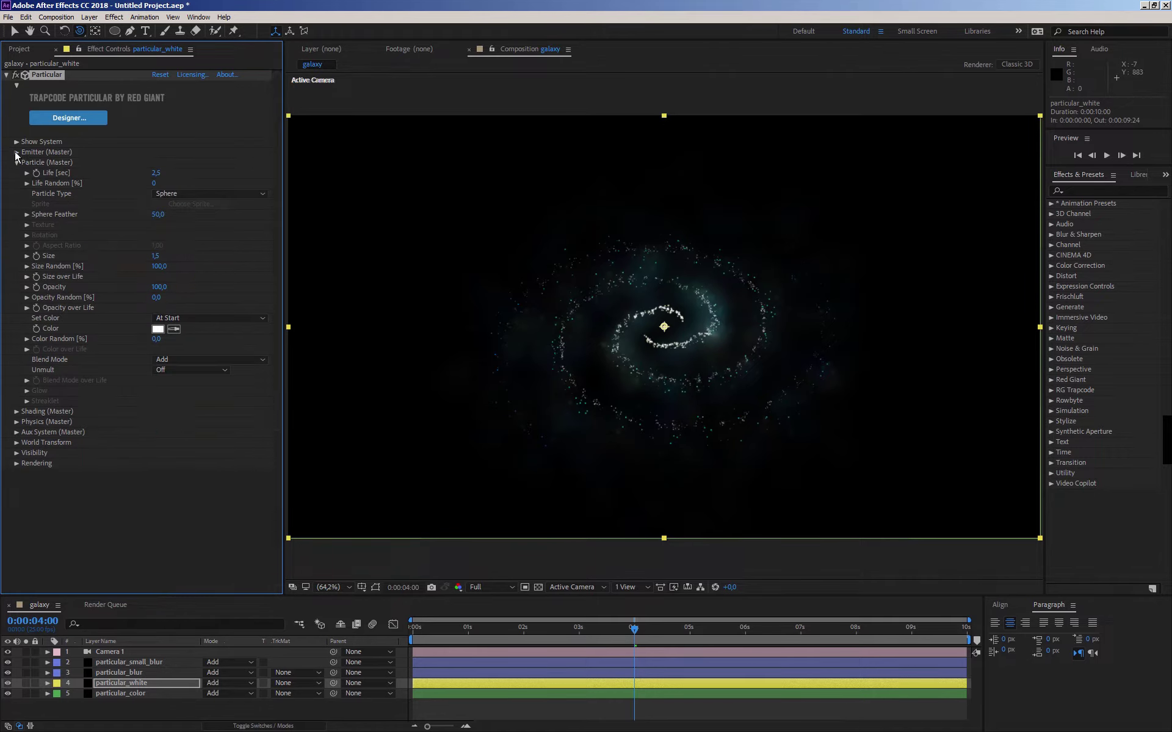
left_click(6, 75)
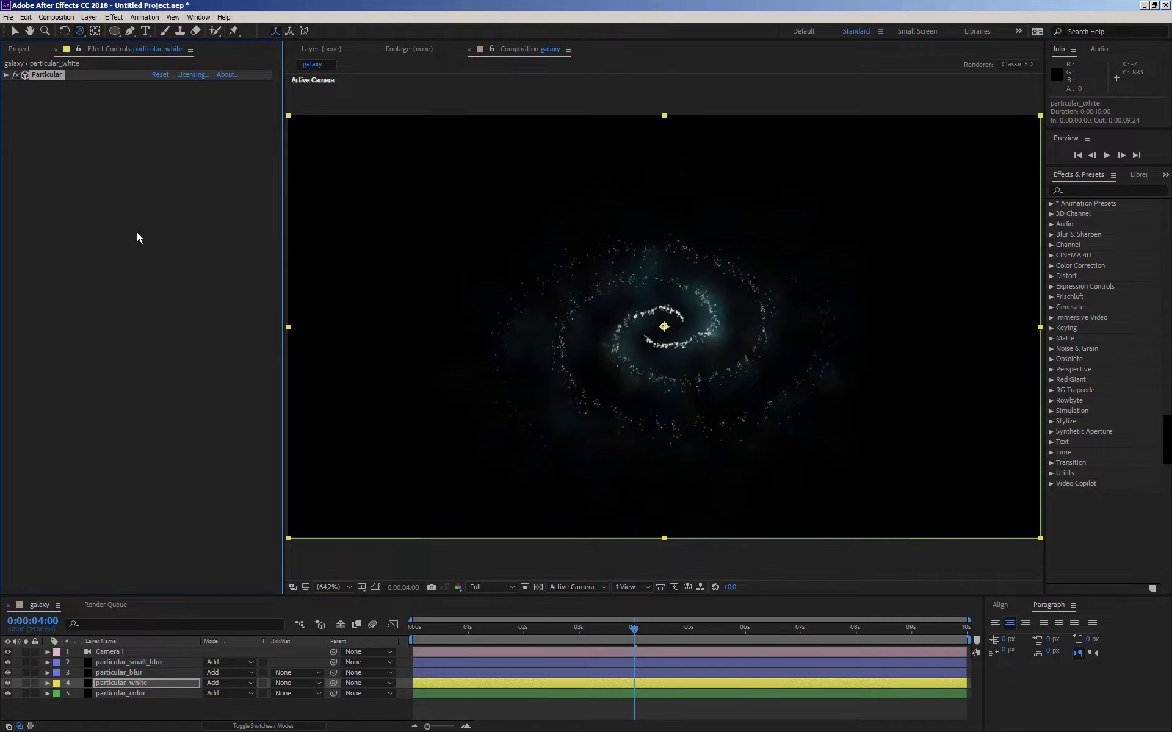
- Add a Stylize Glow effect to particular_white with Glow Radius 39
right_click(108, 312)
mouse_move(144, 533)
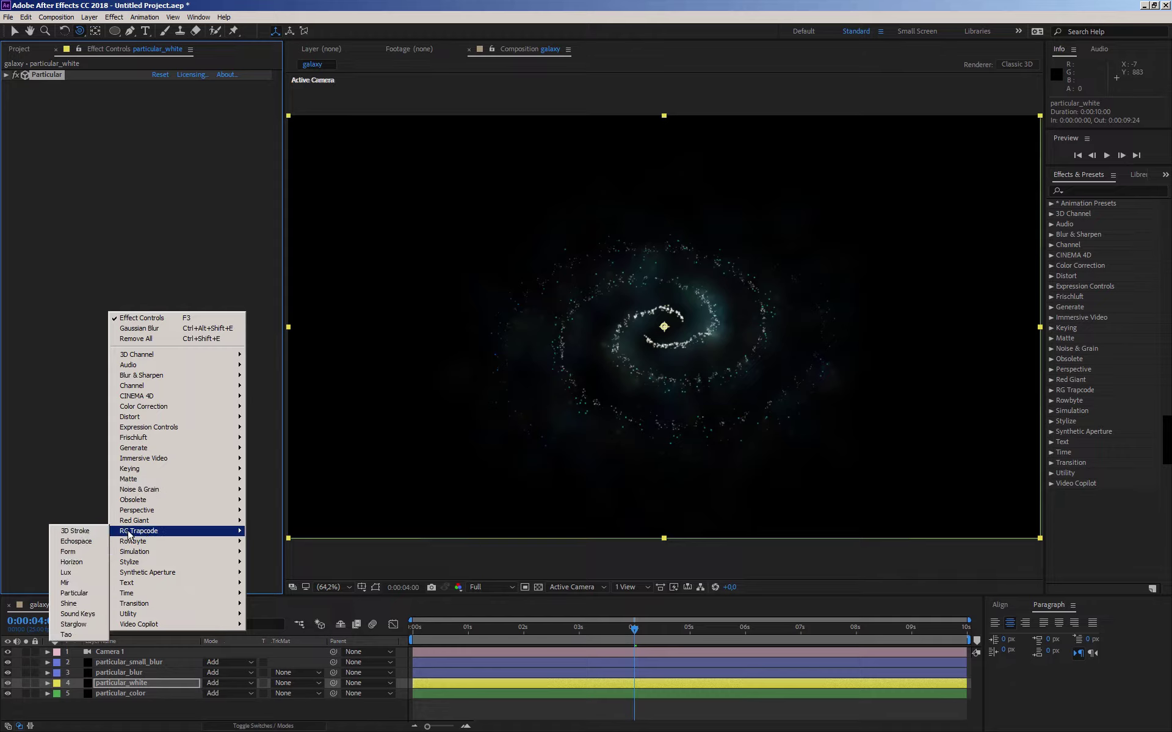
mouse_move(132, 563)
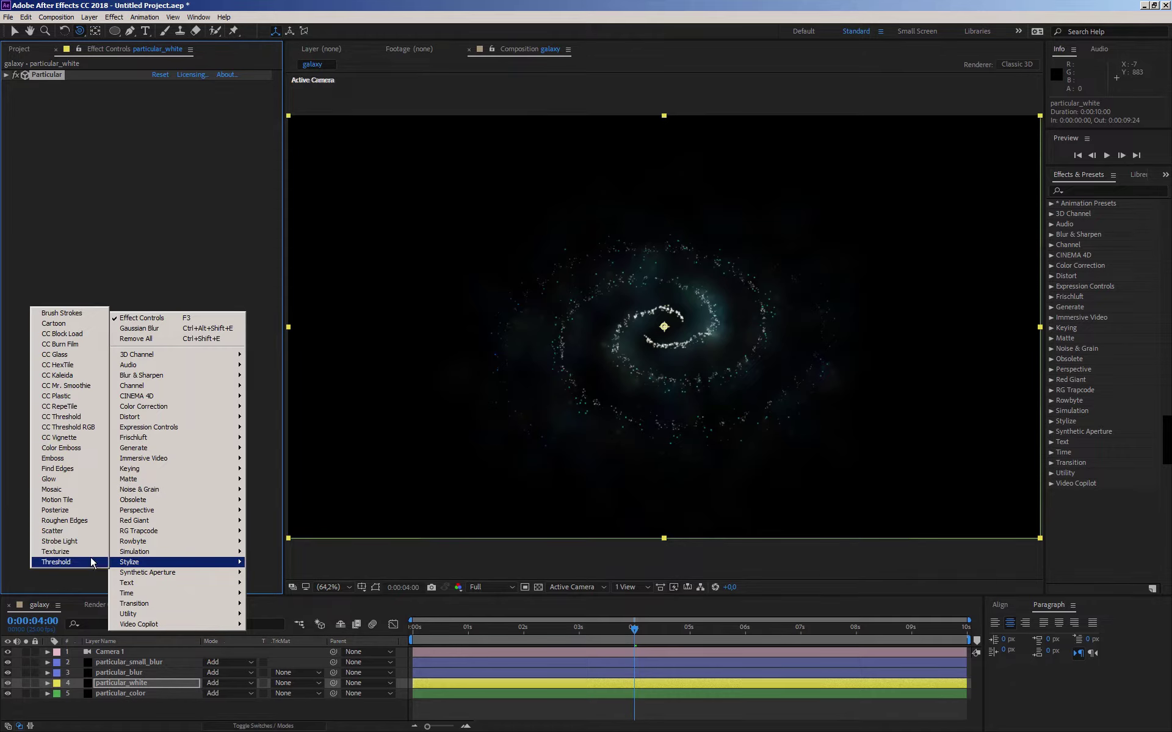
left_click(51, 479)
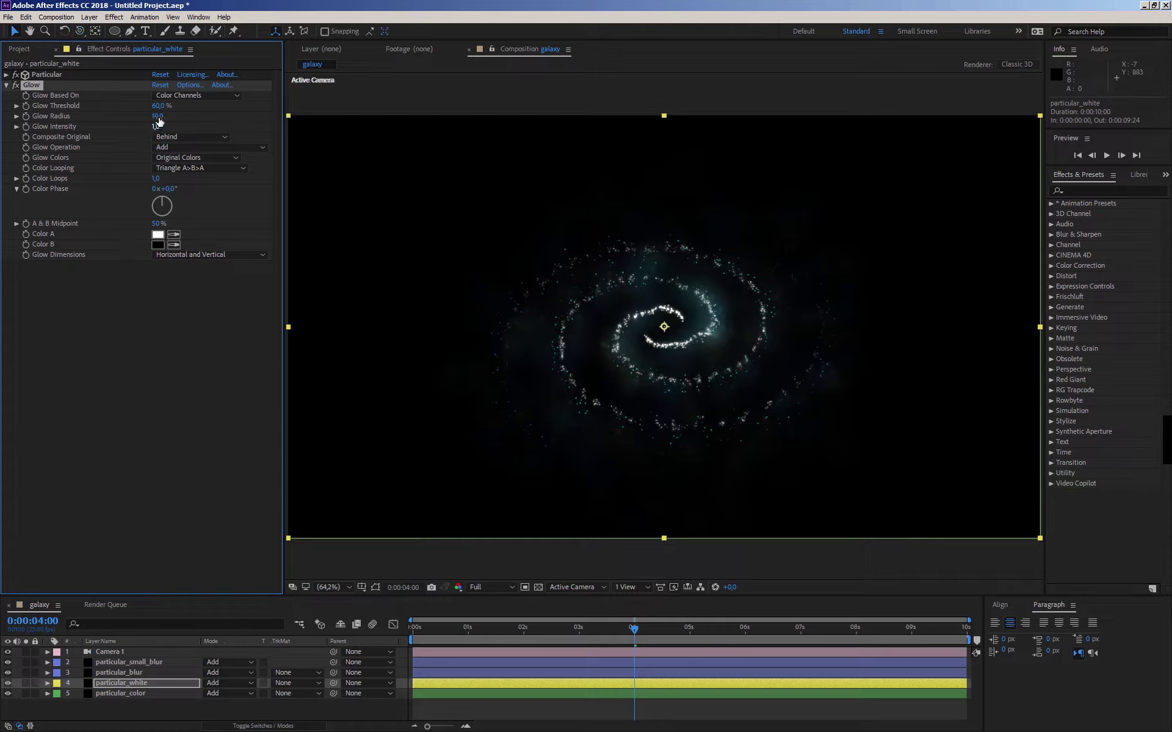
left_click_drag(157, 116, 171, 117)
- Orbit the camera around the galaxy
left_click(6, 85)
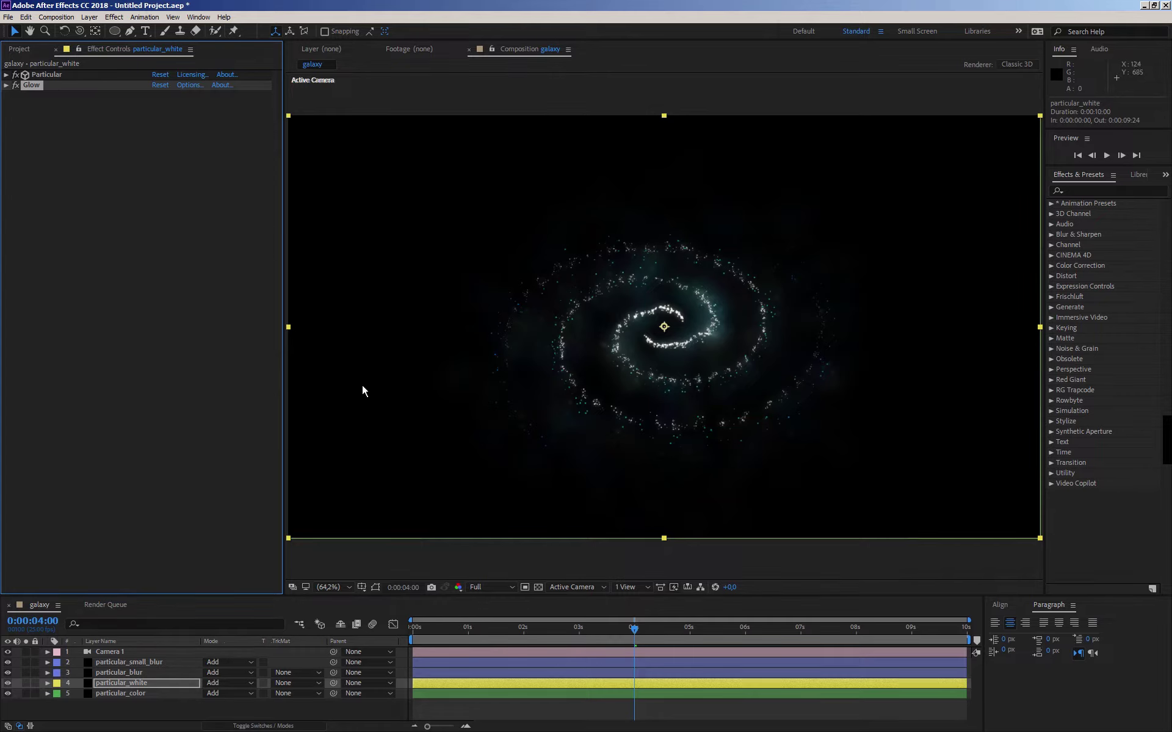
left_click(80, 32)
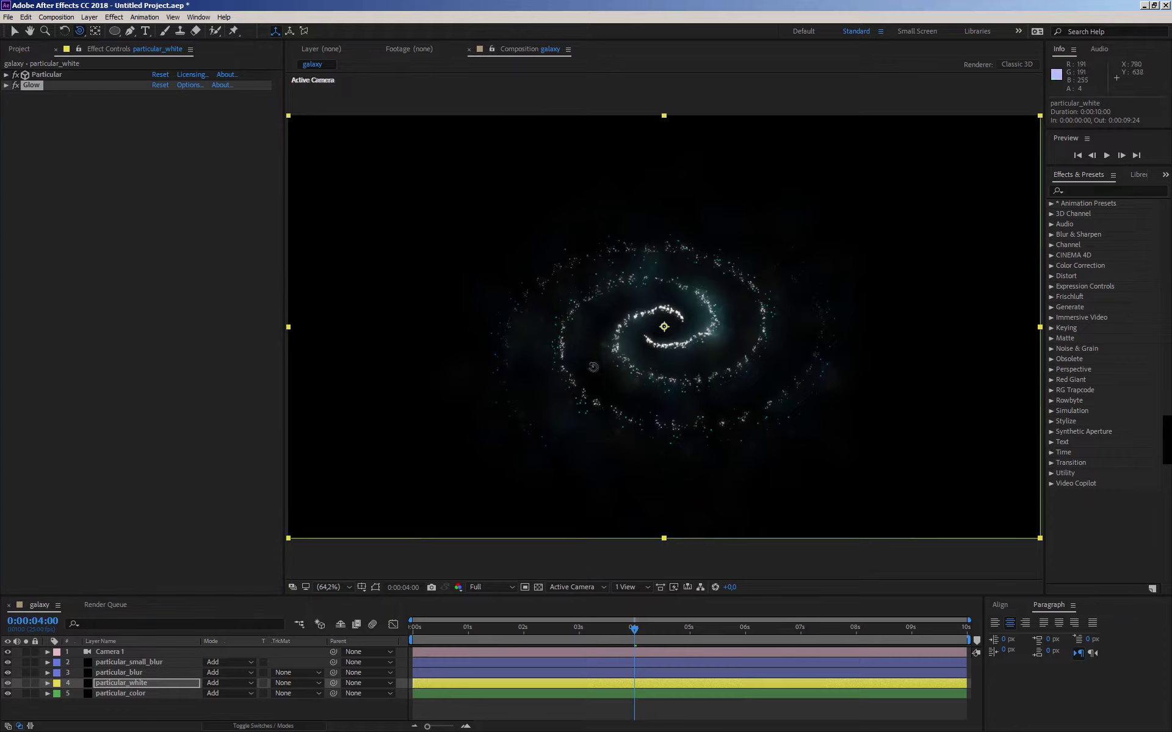
mouse_move(593, 367)
left_mouse_down()
mouse_move(602, 317)
mouse_move(591, 377)
mouse_move(594, 366)
left_mouse_up()
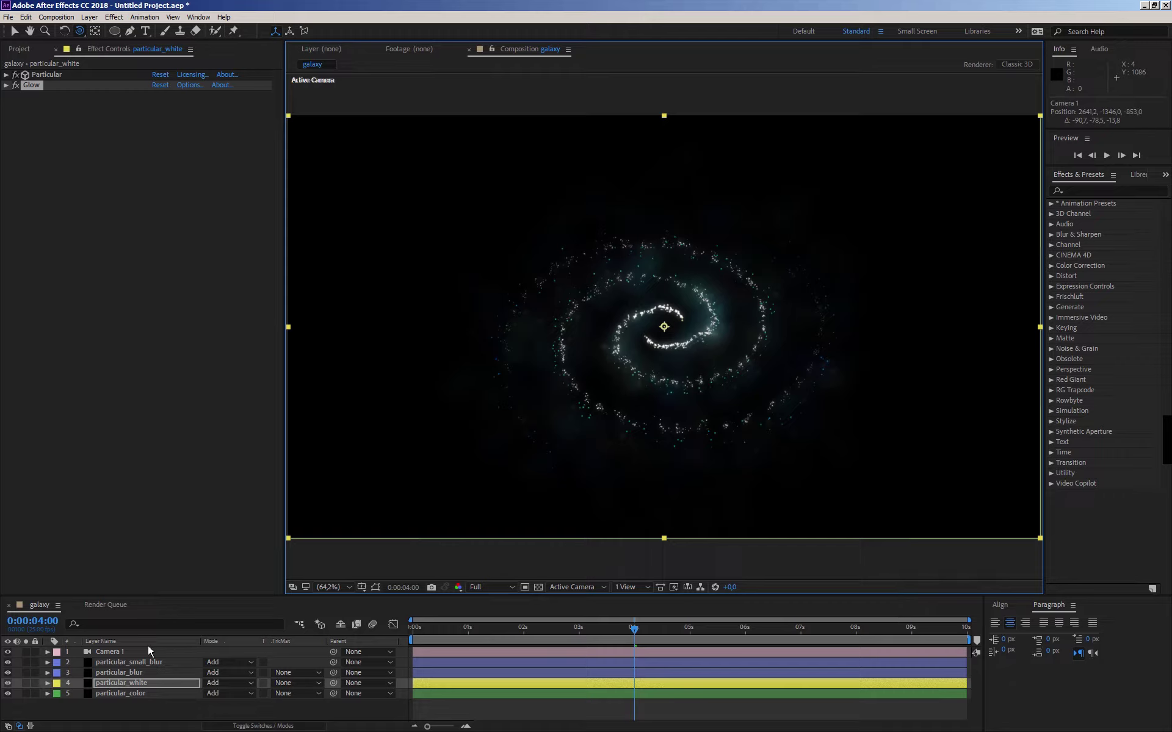
- Create a black solid named particular_sphere and move it to the bottom of the layer stack
left_click(124, 708)
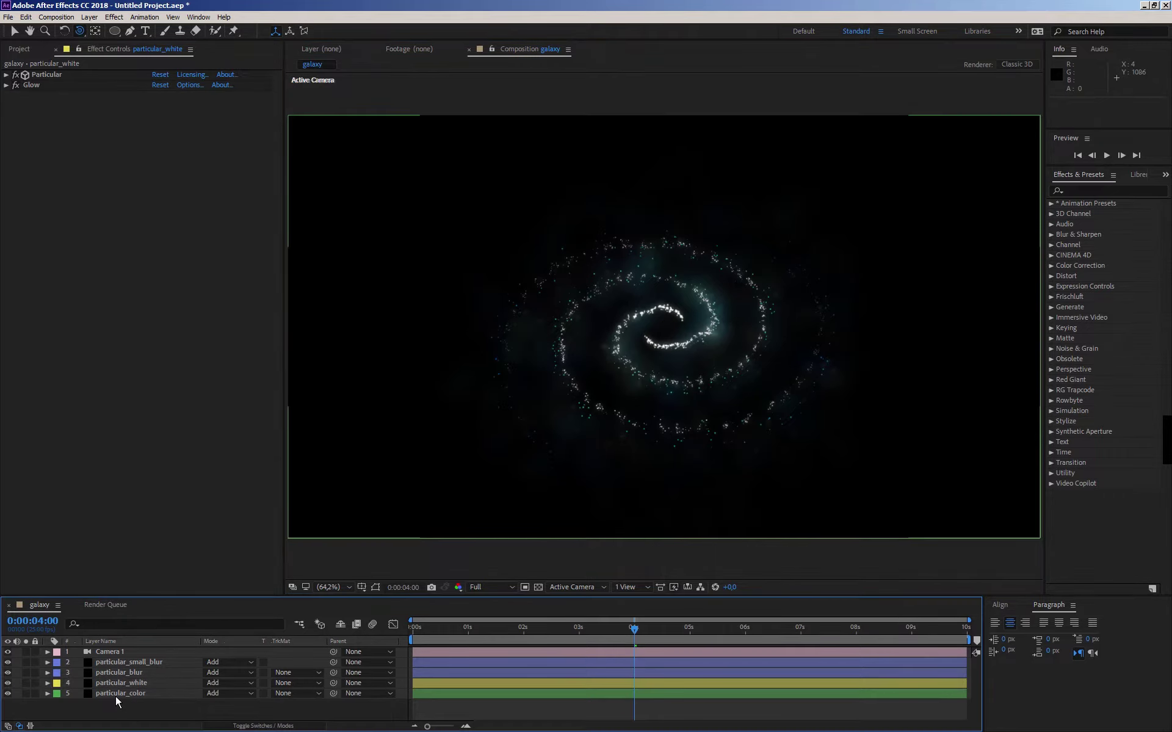
right_click(163, 712)
mouse_move(214, 592)
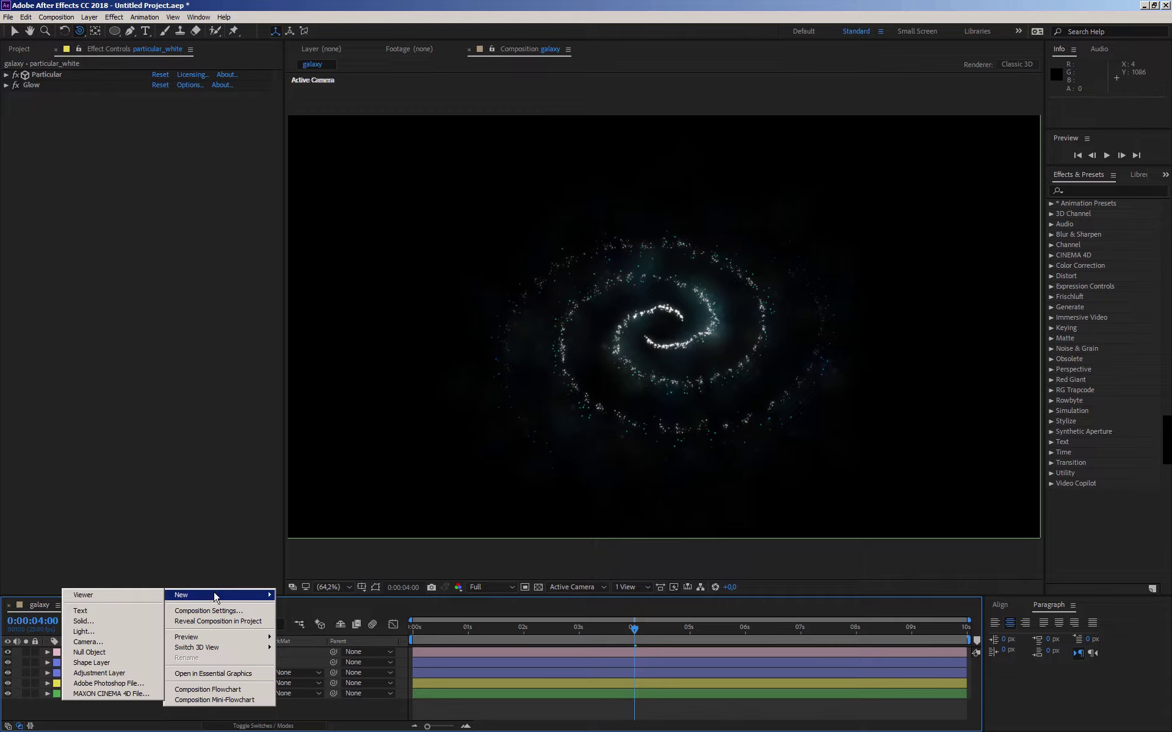
left_click(83, 621)
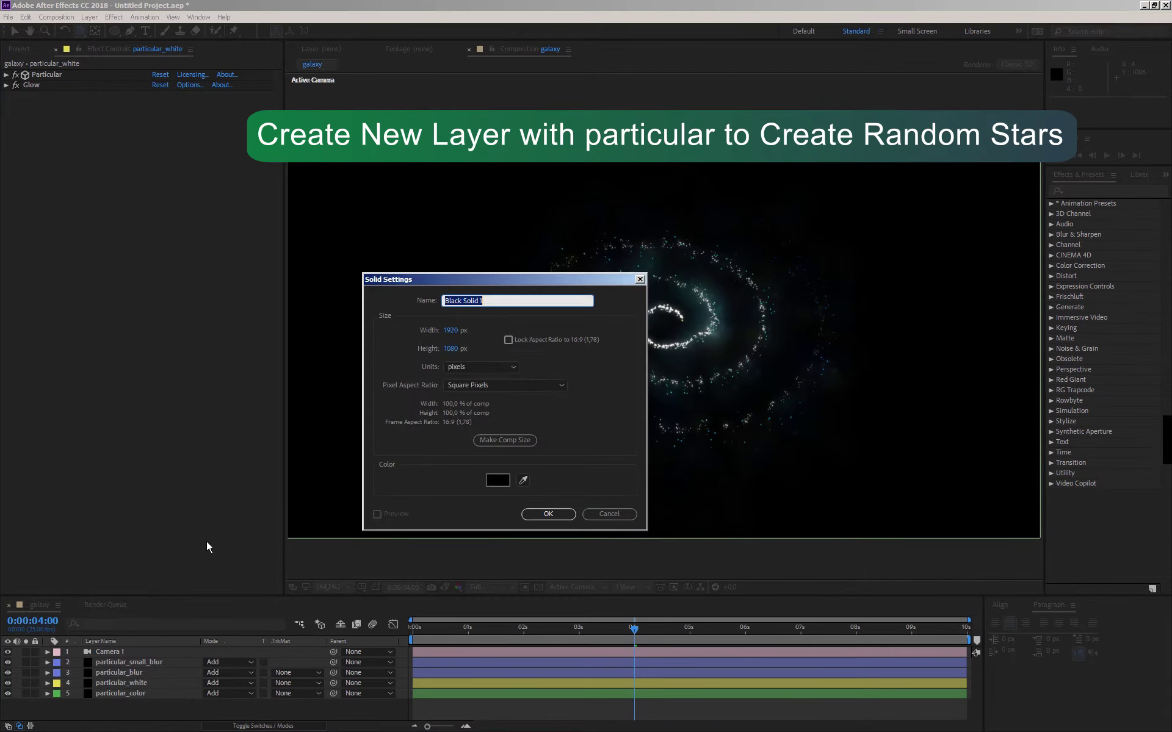
type("particular_sphere")
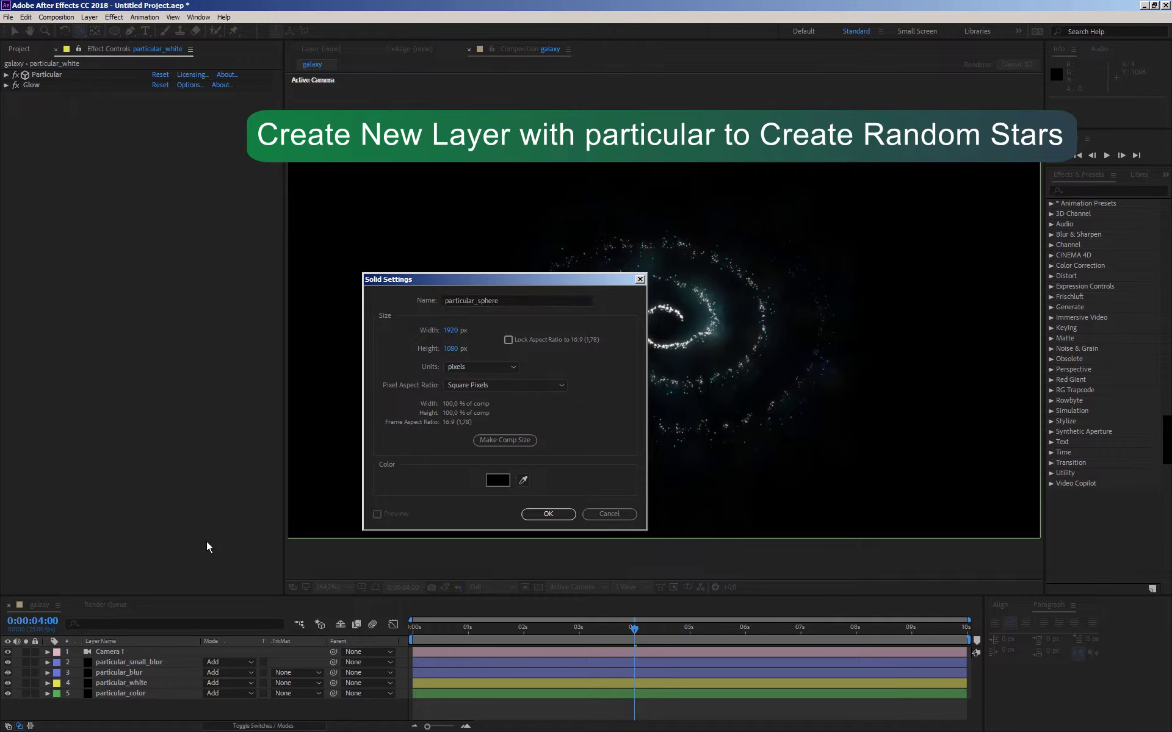
key("Return")
left_click_drag(107, 654, 114, 712)
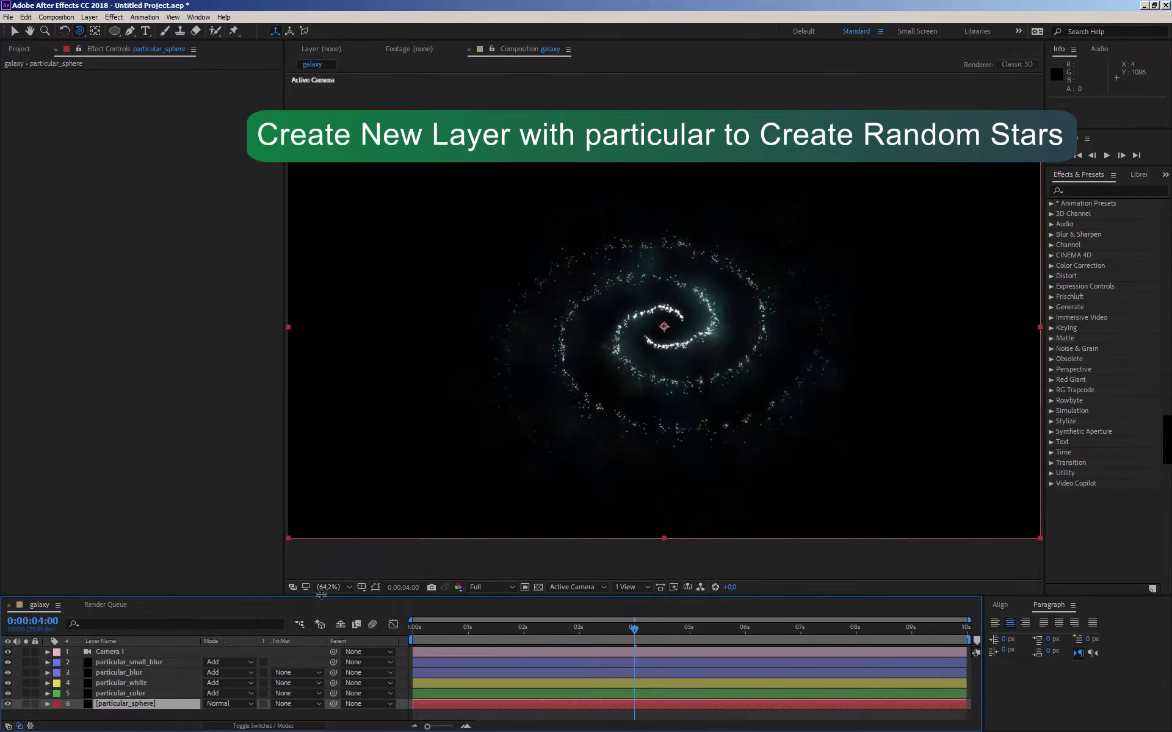
- Apply Trapcode Particular to particular_sphere, then orbit the camera to an edge-on view
left_click_drag(321, 595, 322, 544)
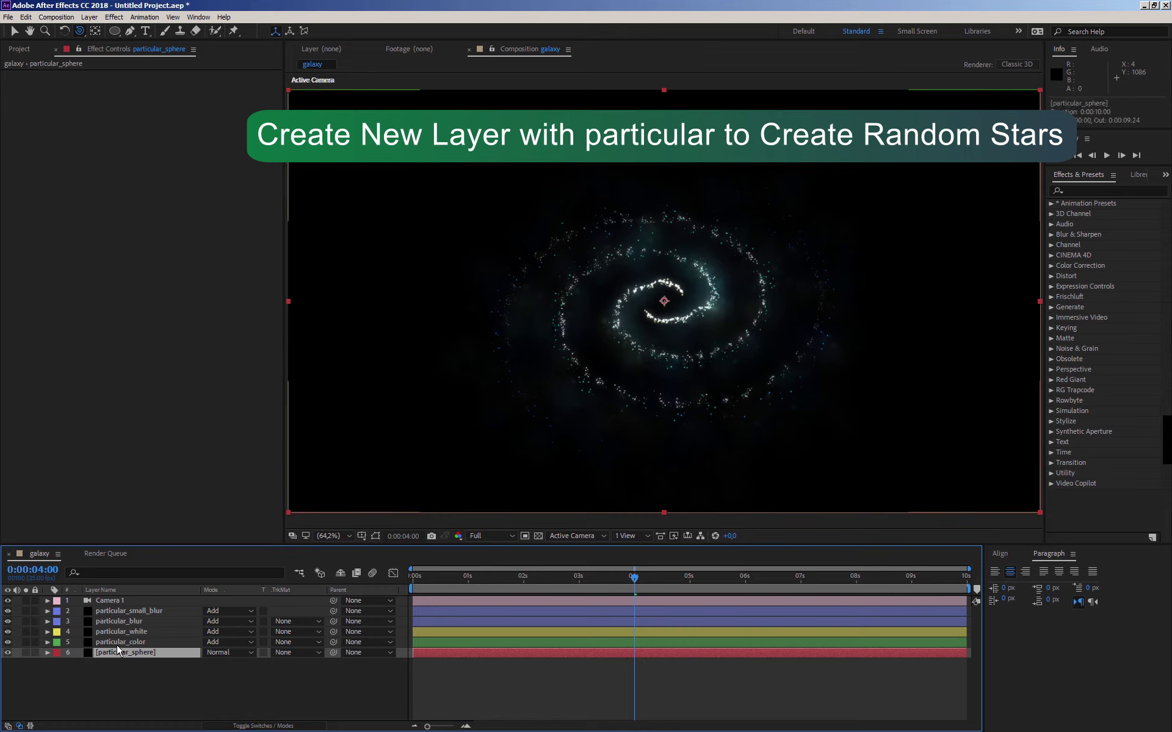
right_click(123, 312)
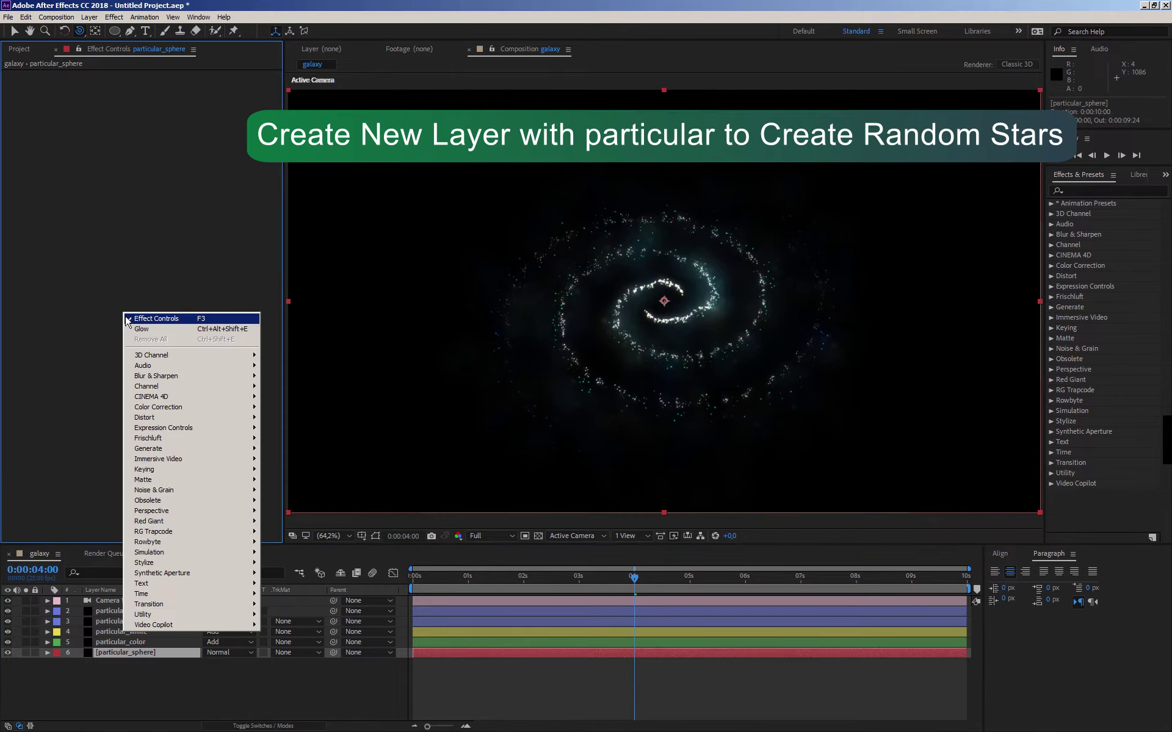
mouse_move(157, 534)
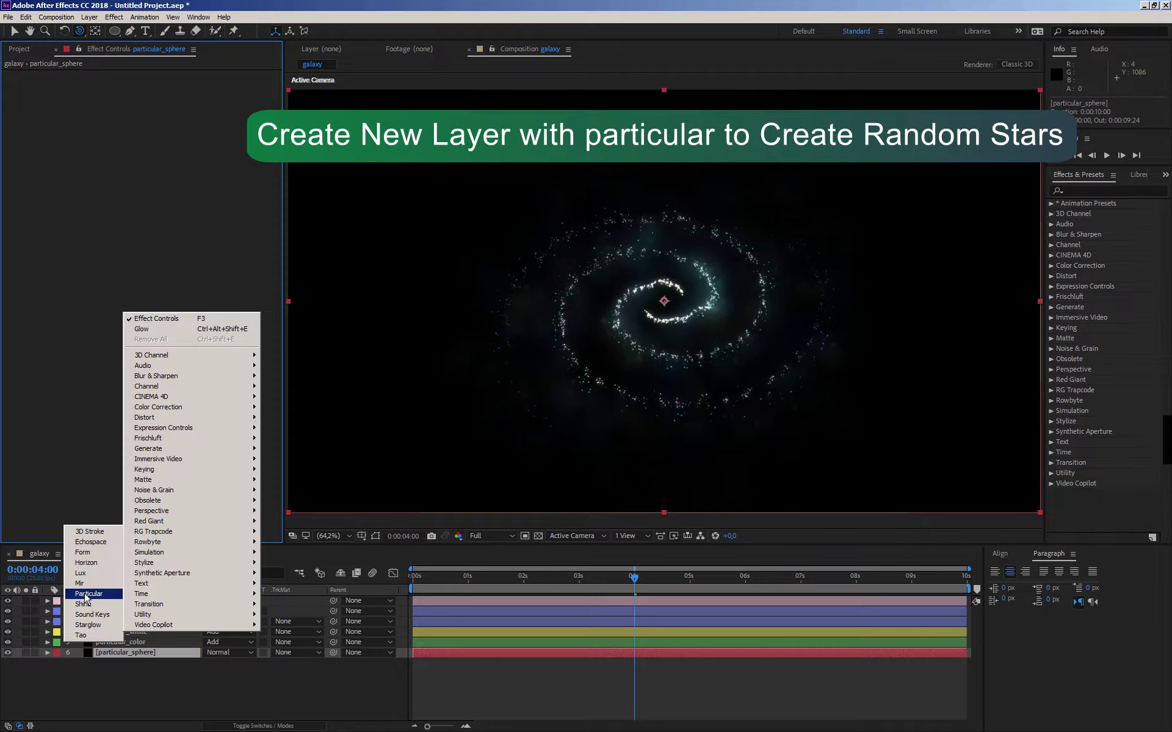
left_click(73, 591)
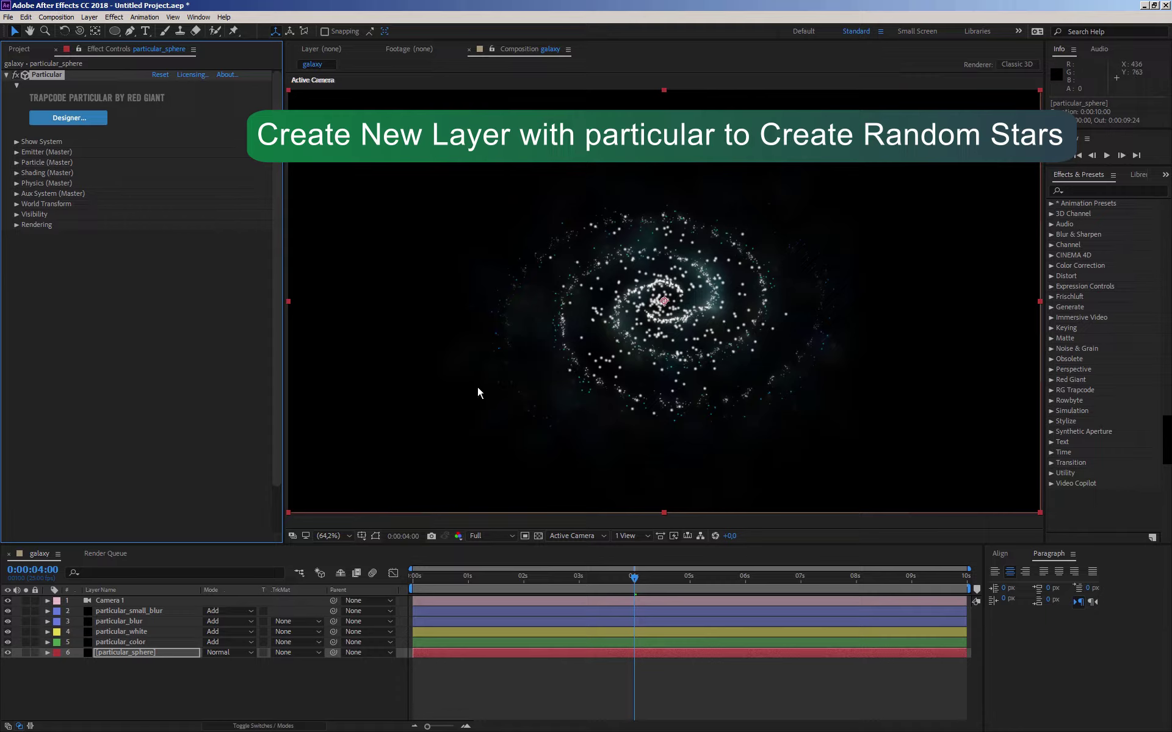
key("c")
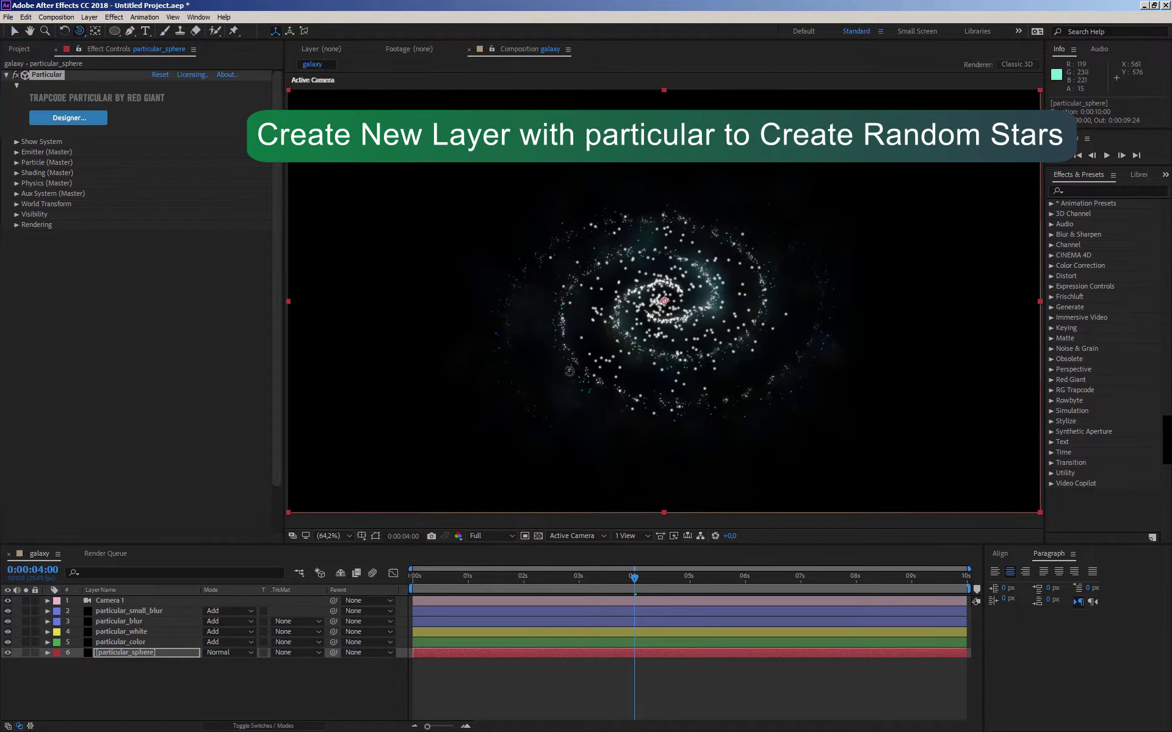
left_click_drag(603, 388, 605, 327)
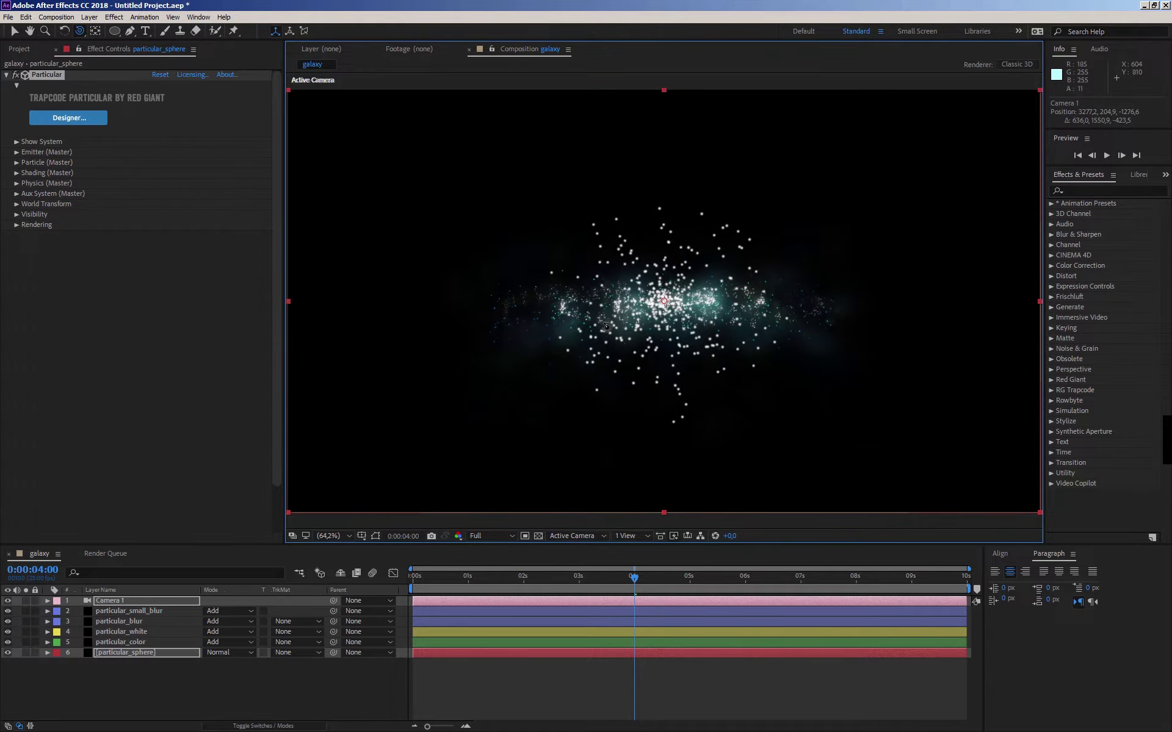
- Keyframe particular_sphere's Physics Time Factor from 1,0 to 0,0 at 4 seconds, matching particular_color
left_click(118, 641)
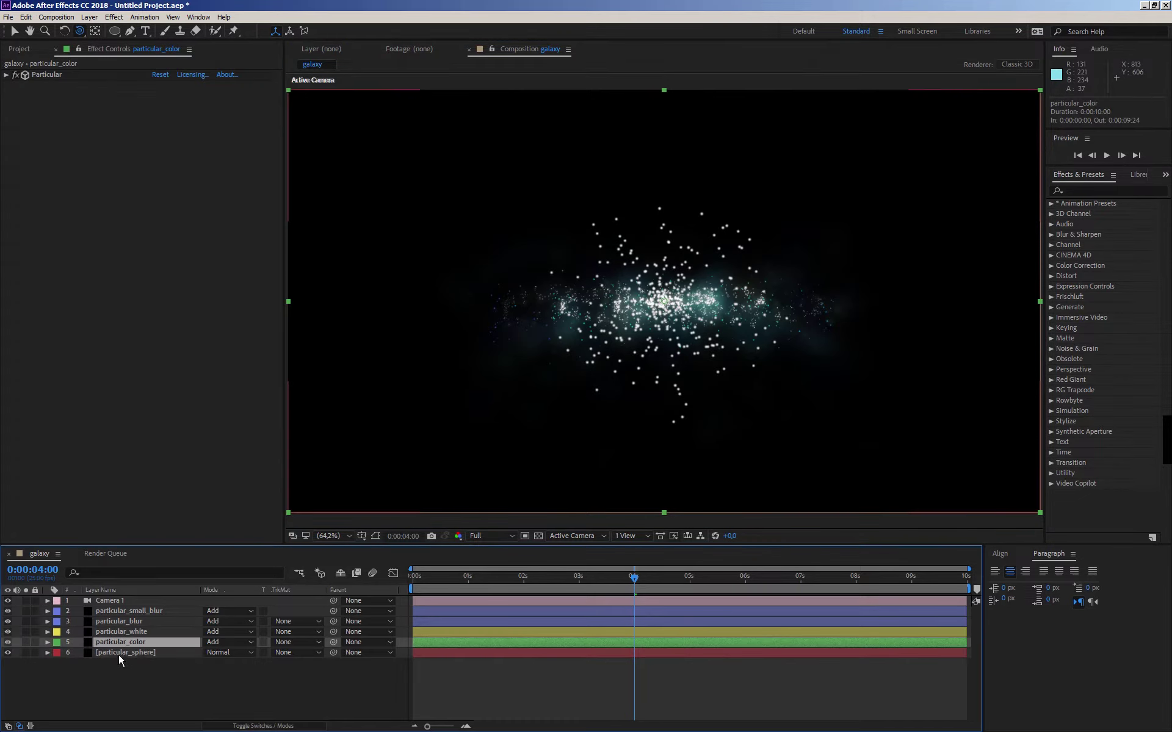
key("u")
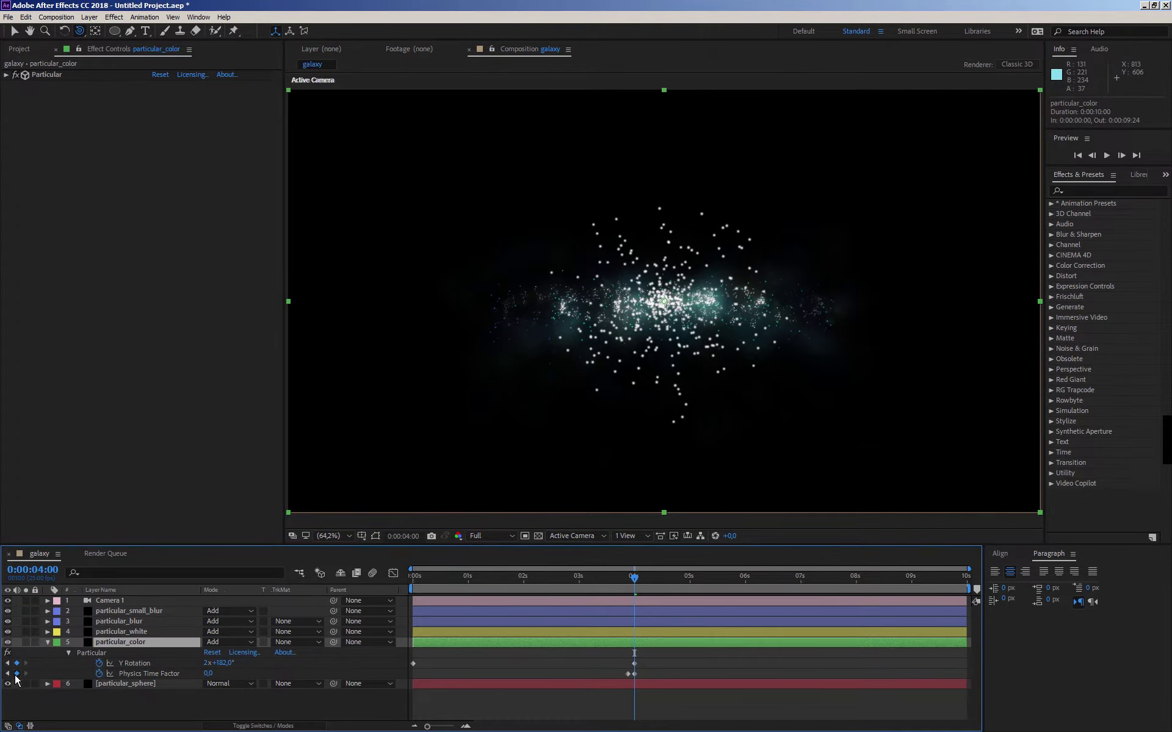
left_click(8, 674)
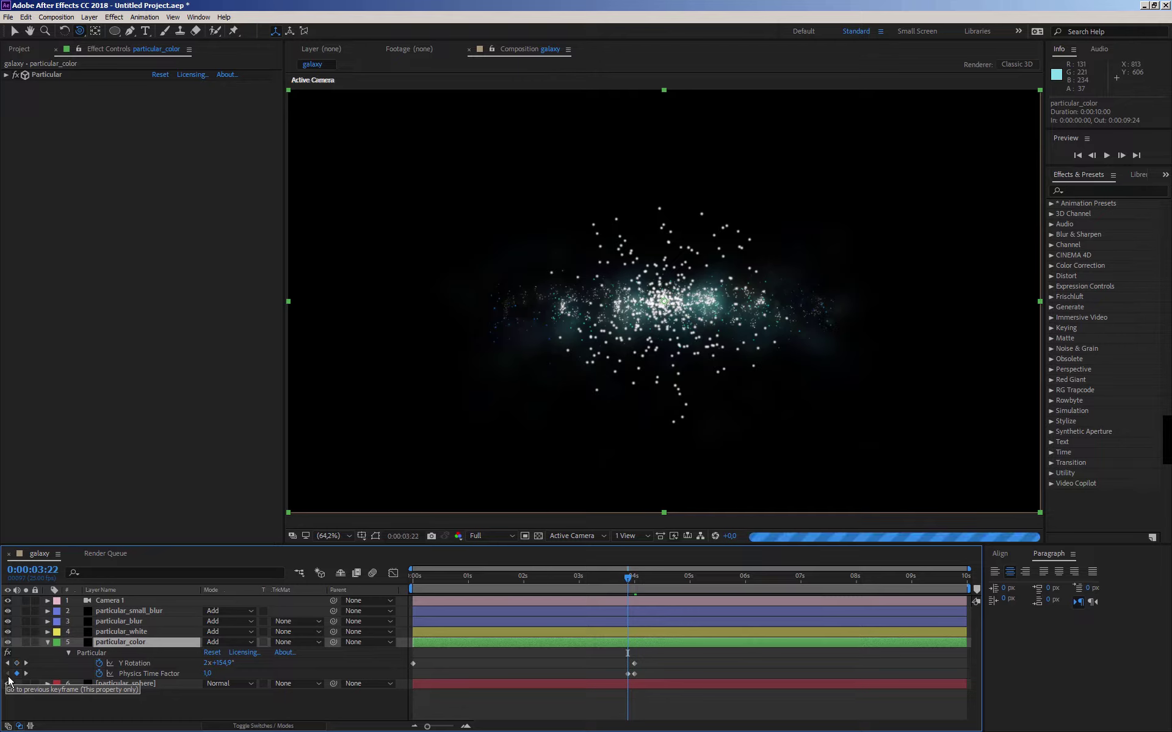
left_click(107, 684)
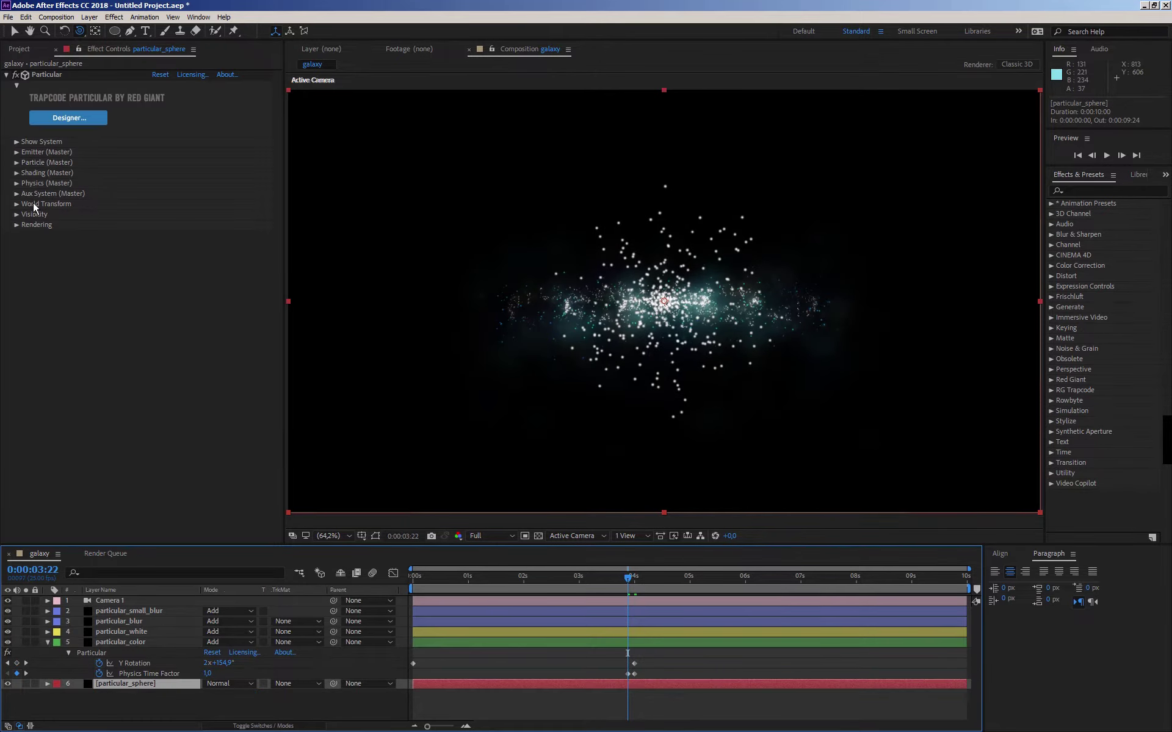
left_click(16, 184)
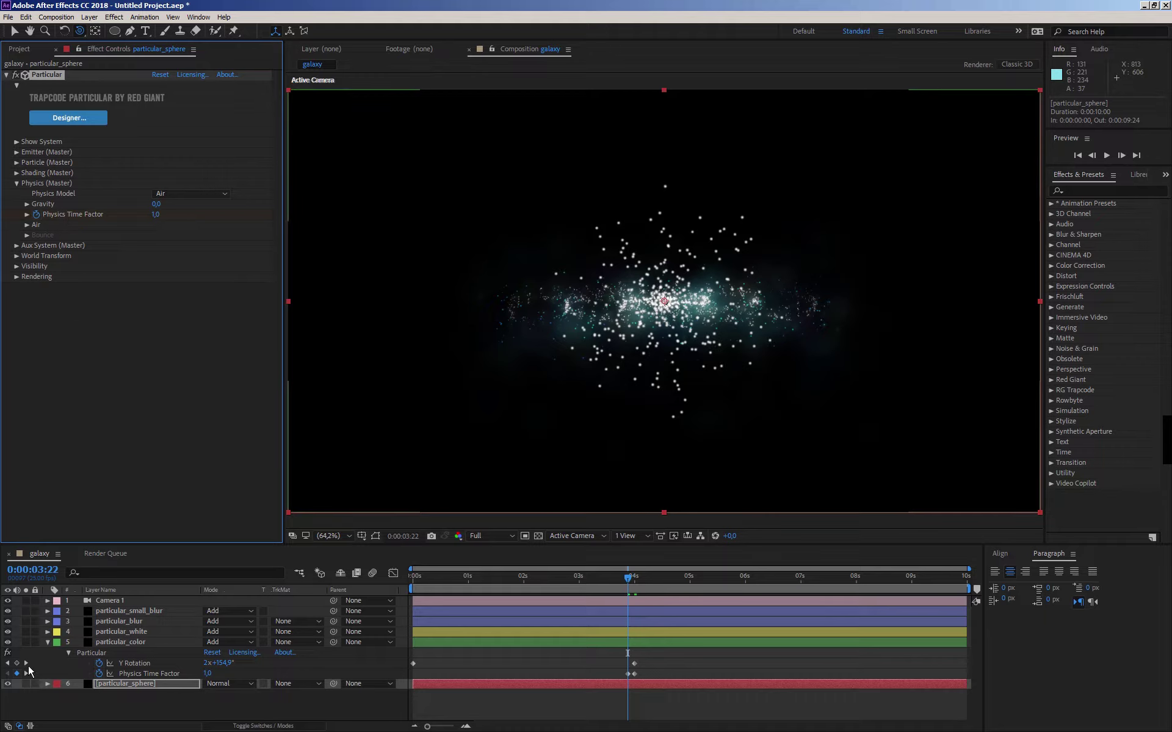
left_click(30, 675)
left_click(26, 674)
left_click(156, 214)
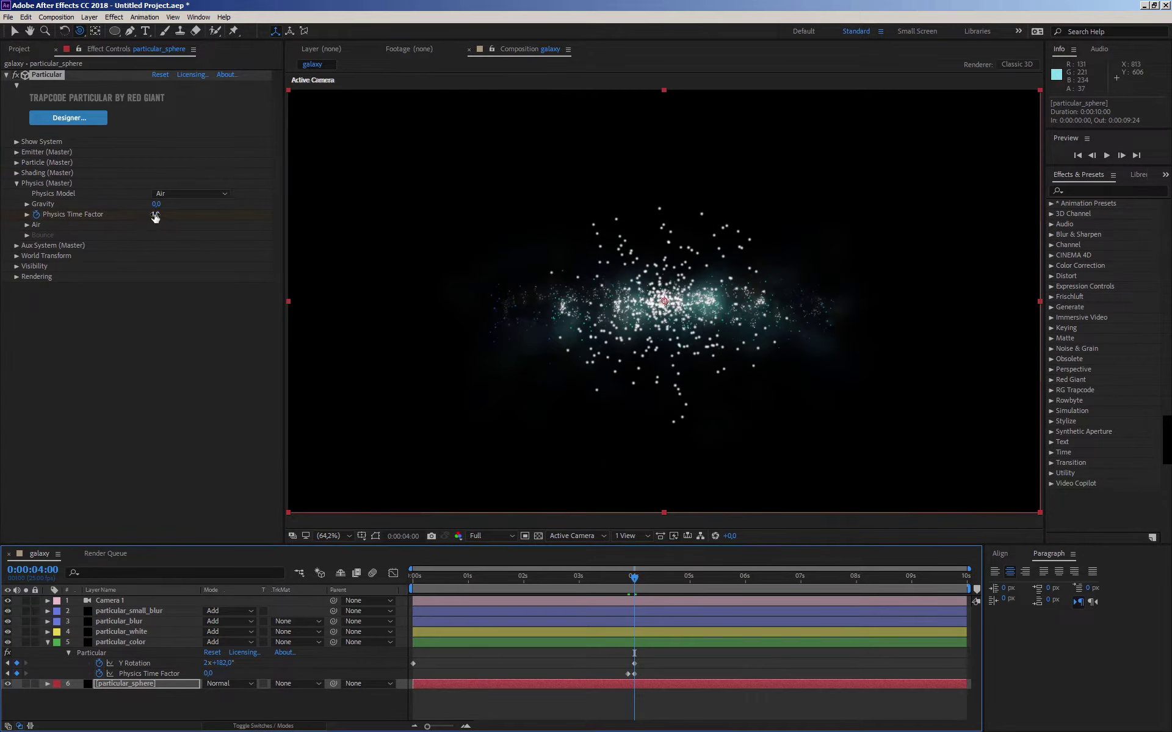
key("Return")
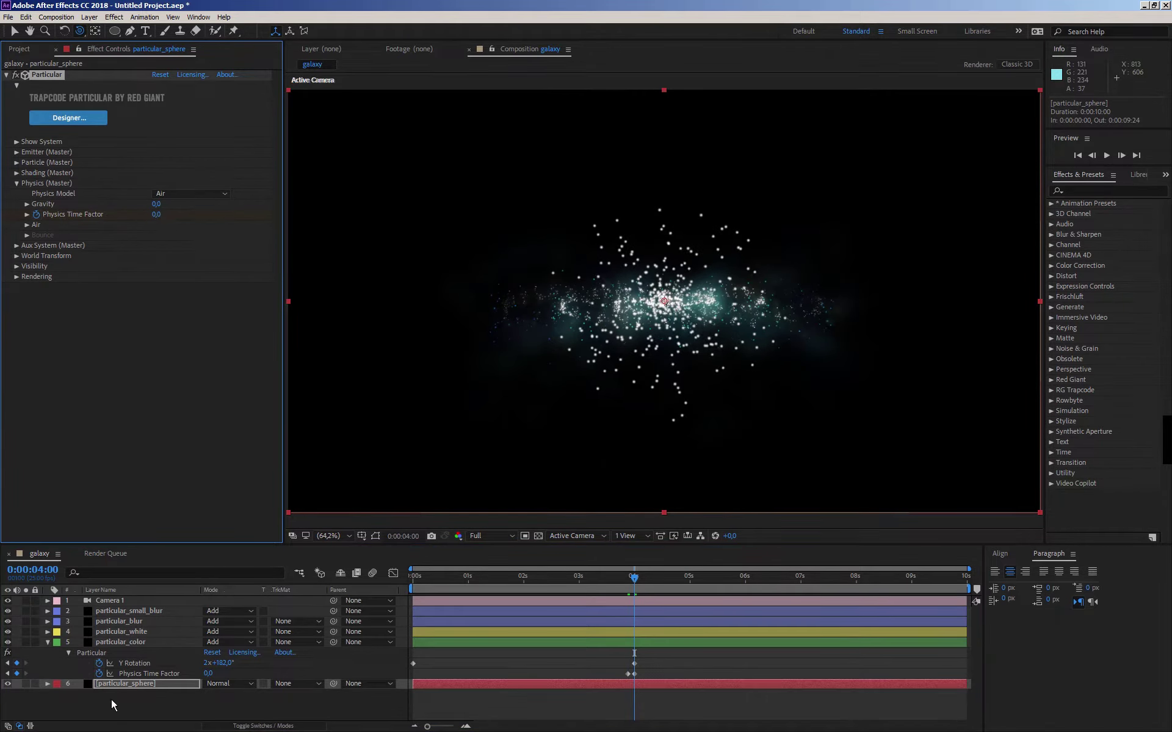
- Reveal particular_sphere's keyframes and scrub the timeline to preview the star motion
left_click(119, 684)
key("u")
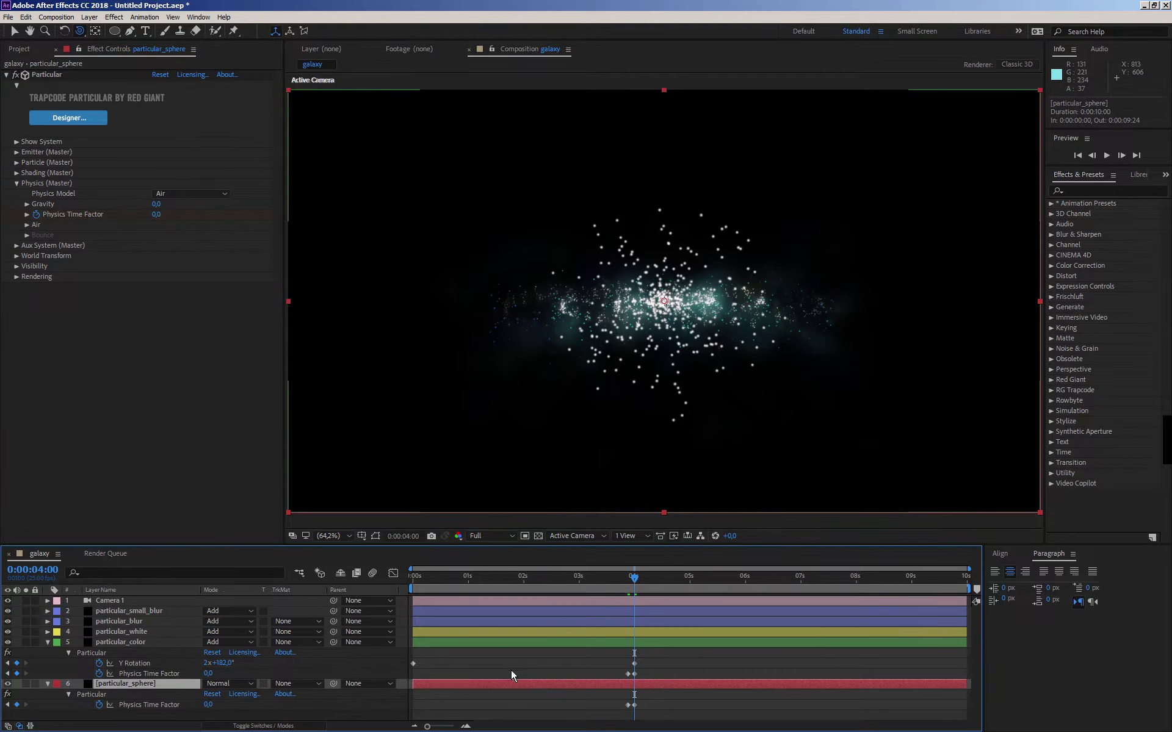
mouse_move(634, 578)
left_mouse_down()
mouse_move(596, 580)
mouse_move(741, 572)
left_mouse_up()
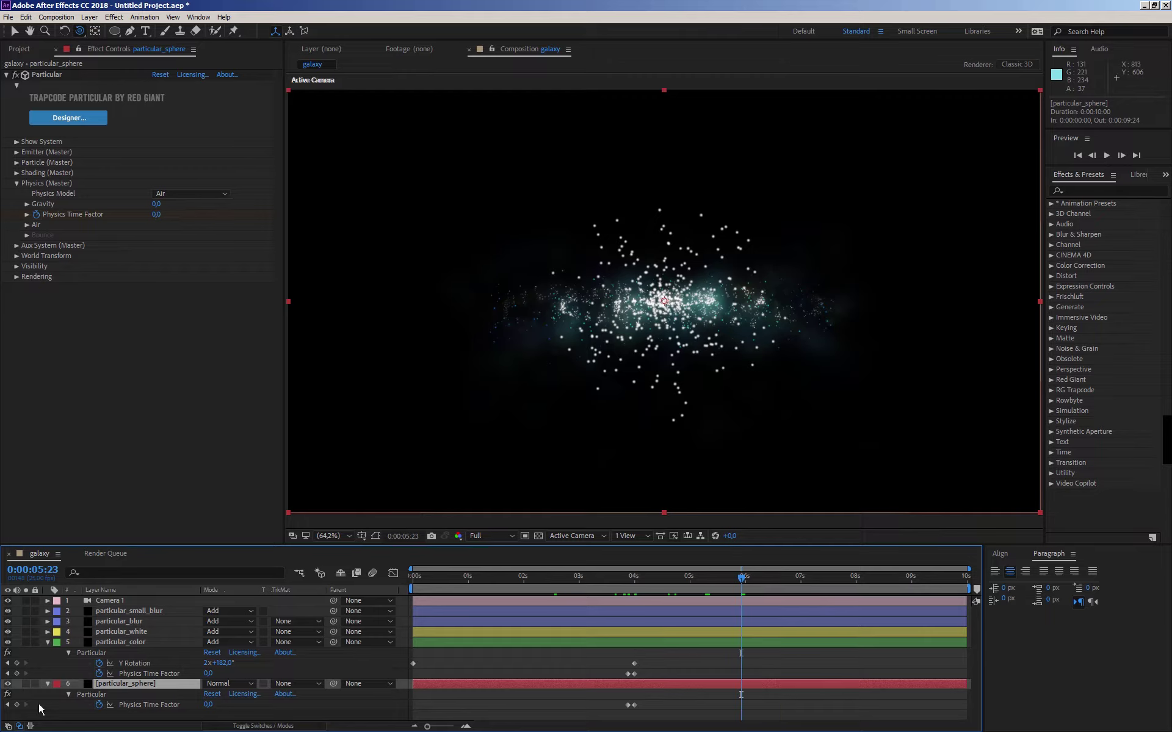
- At the 4-second keyframe, give particular_sphere's stars Size 2 with Size Random 100%
left_click(7, 705)
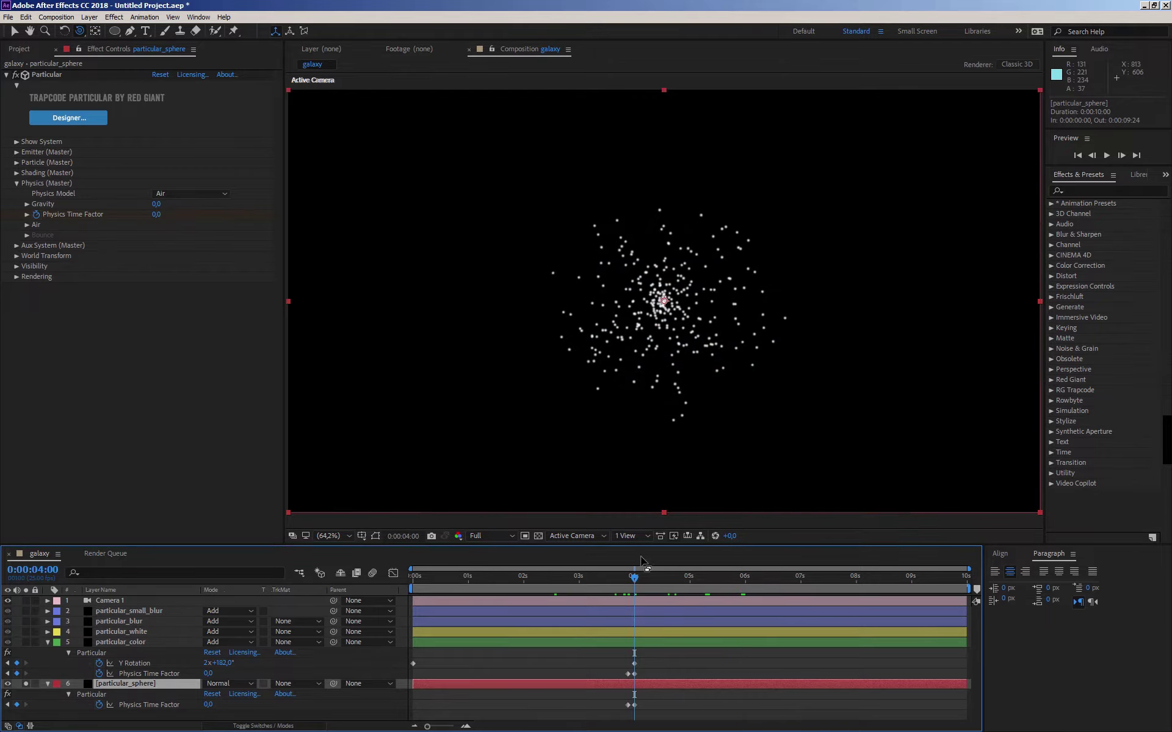
mouse_move(622, 581)
left_mouse_down()
mouse_move(664, 580)
mouse_move(652, 580)
left_mouse_up()
left_click(7, 705)
left_click(16, 162)
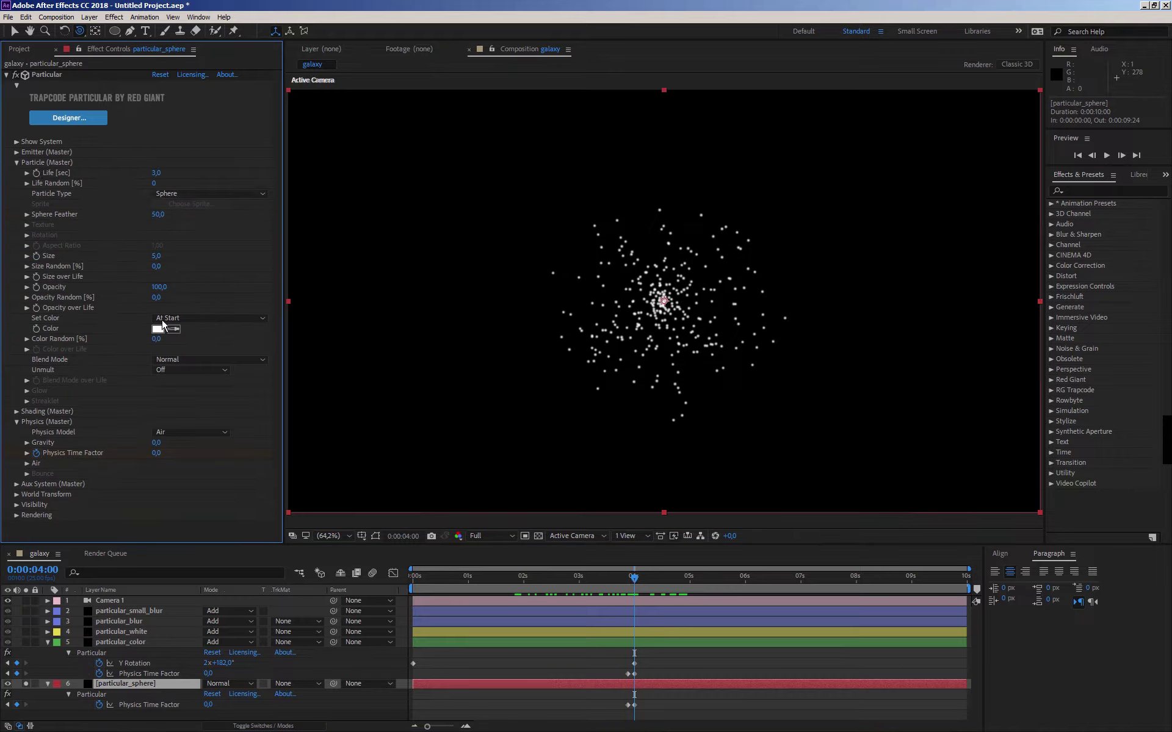
left_click_drag(156, 266, 259, 279)
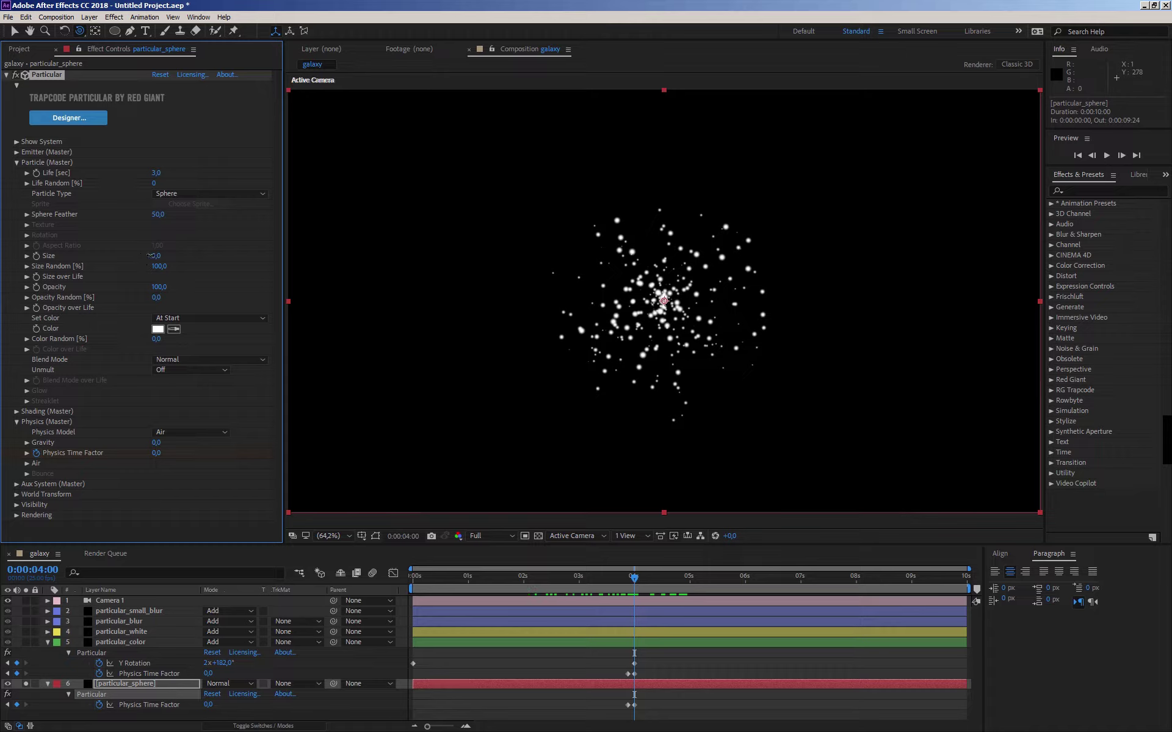
left_click_drag(149, 256, 149, 256)
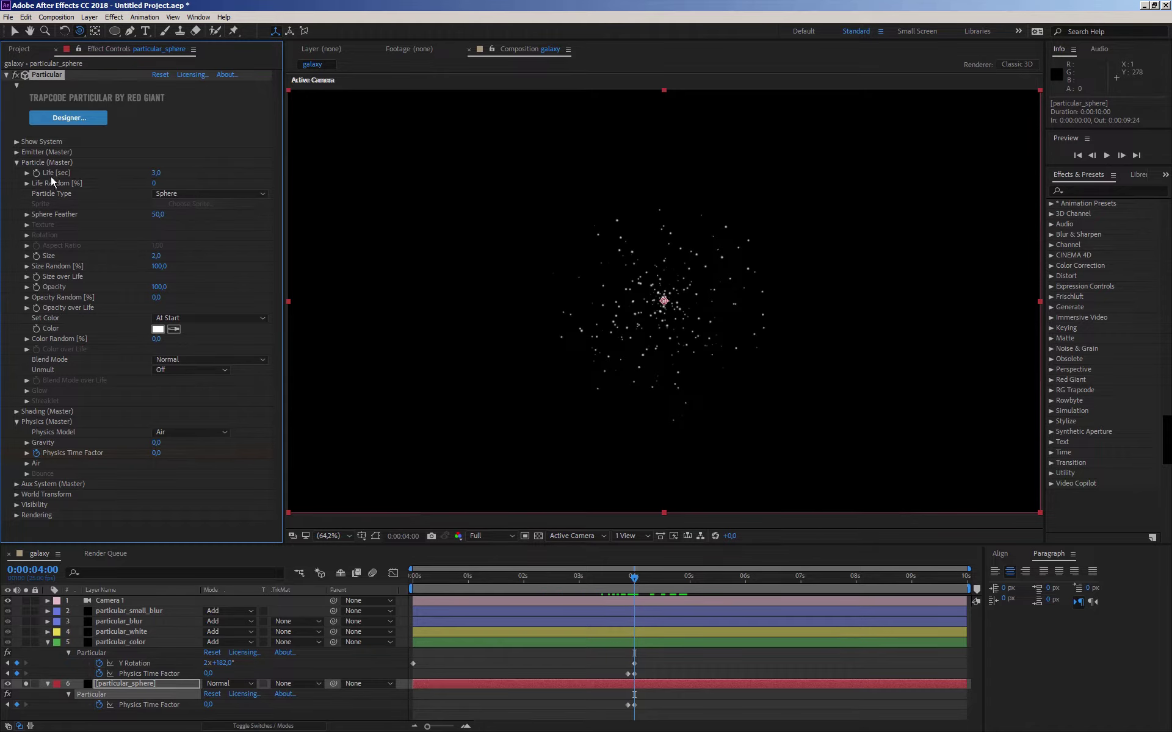
- Set particular_sphere's Emitter Type to Sphere
left_click(17, 163)
left_click(16, 153)
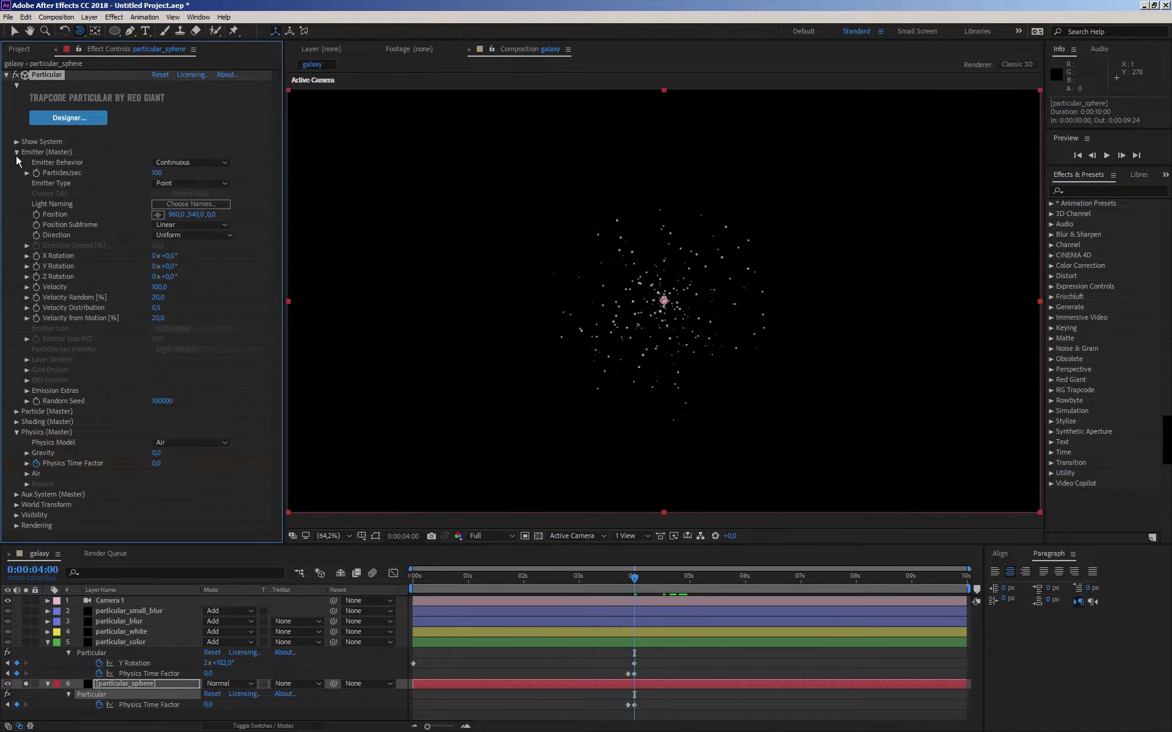
left_click(167, 161)
left_click(225, 185)
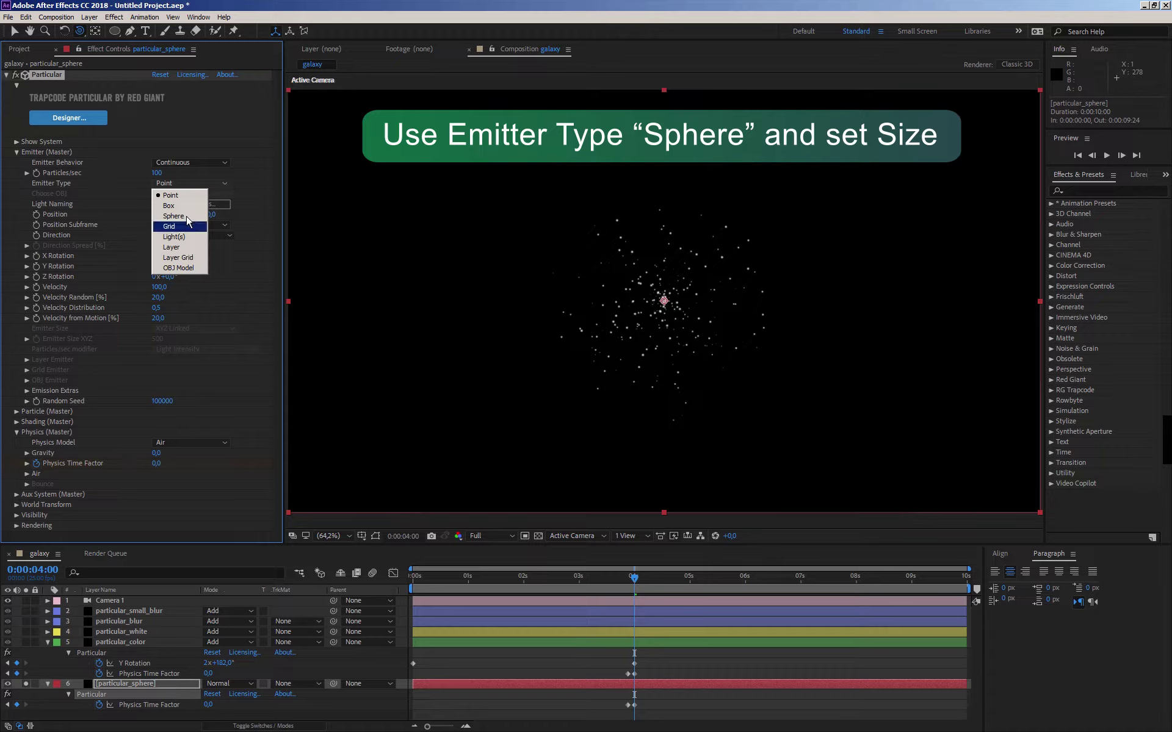
left_click(156, 230)
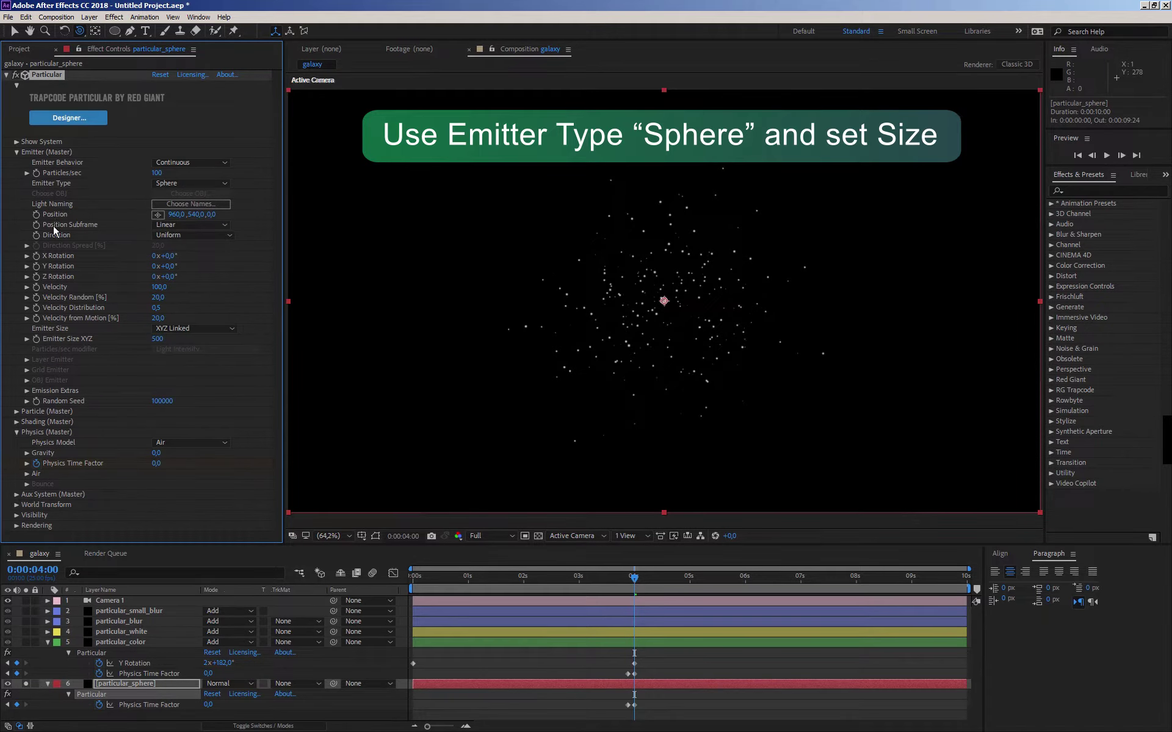
- Make Emitter Size XYZ Individual with X 700, Y 300 and Z 700
left_click(156, 331)
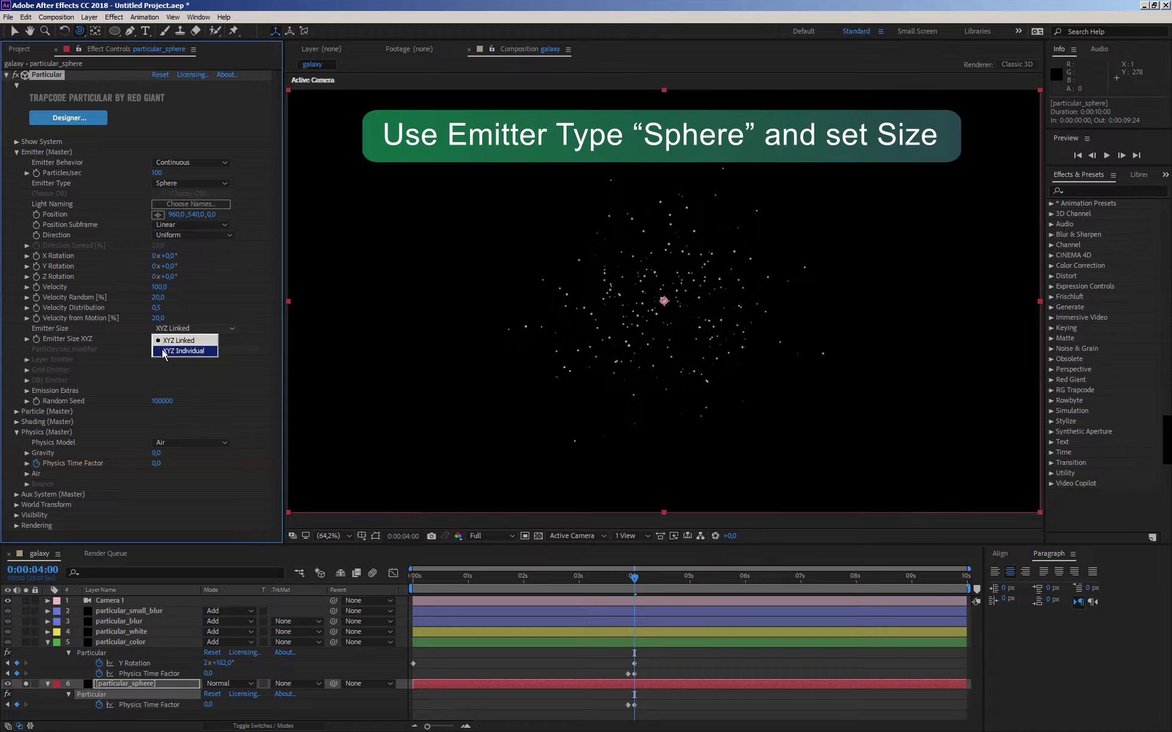
left_click(164, 352)
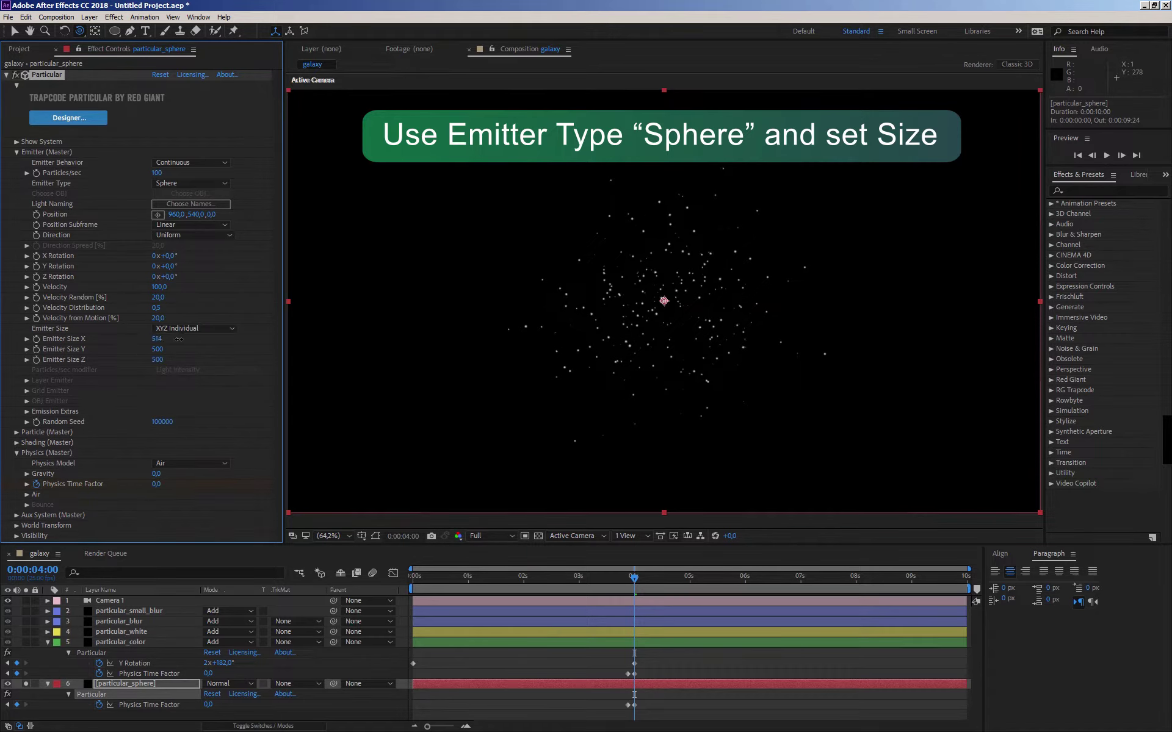
left_click_drag(179, 340, 217, 340)
left_click(160, 339)
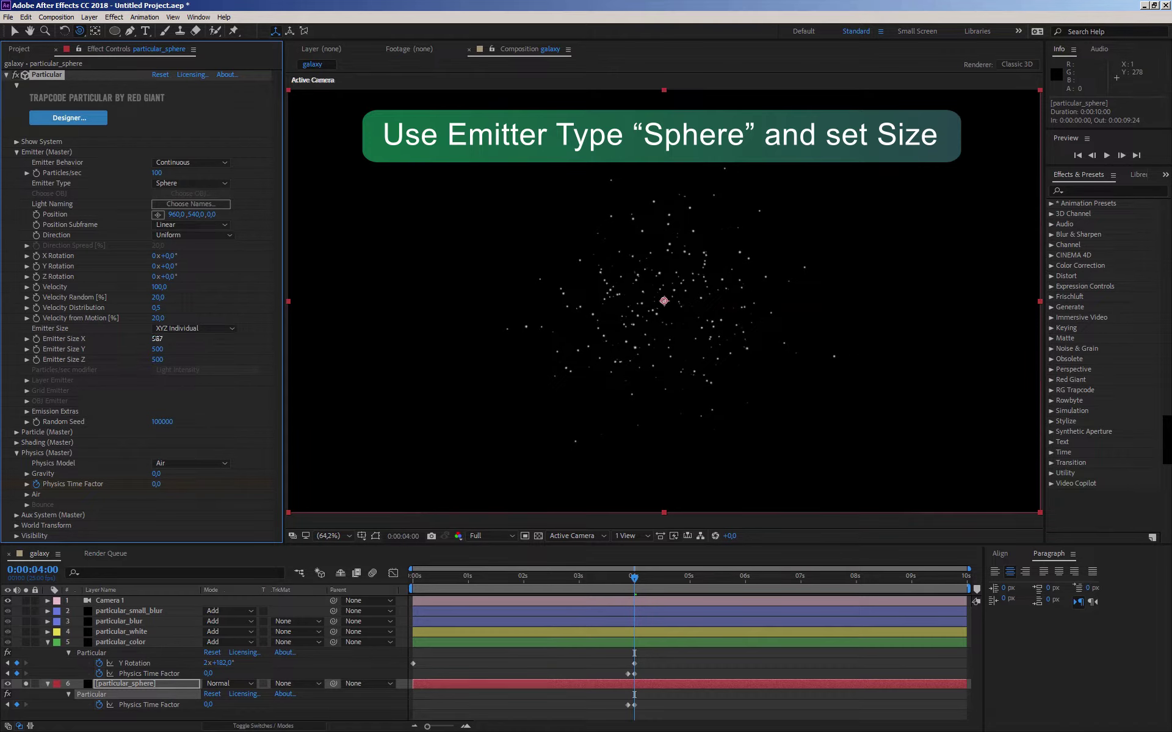
left_click(155, 360)
type("700")
key("Return")
left_click(156, 350)
type("300")
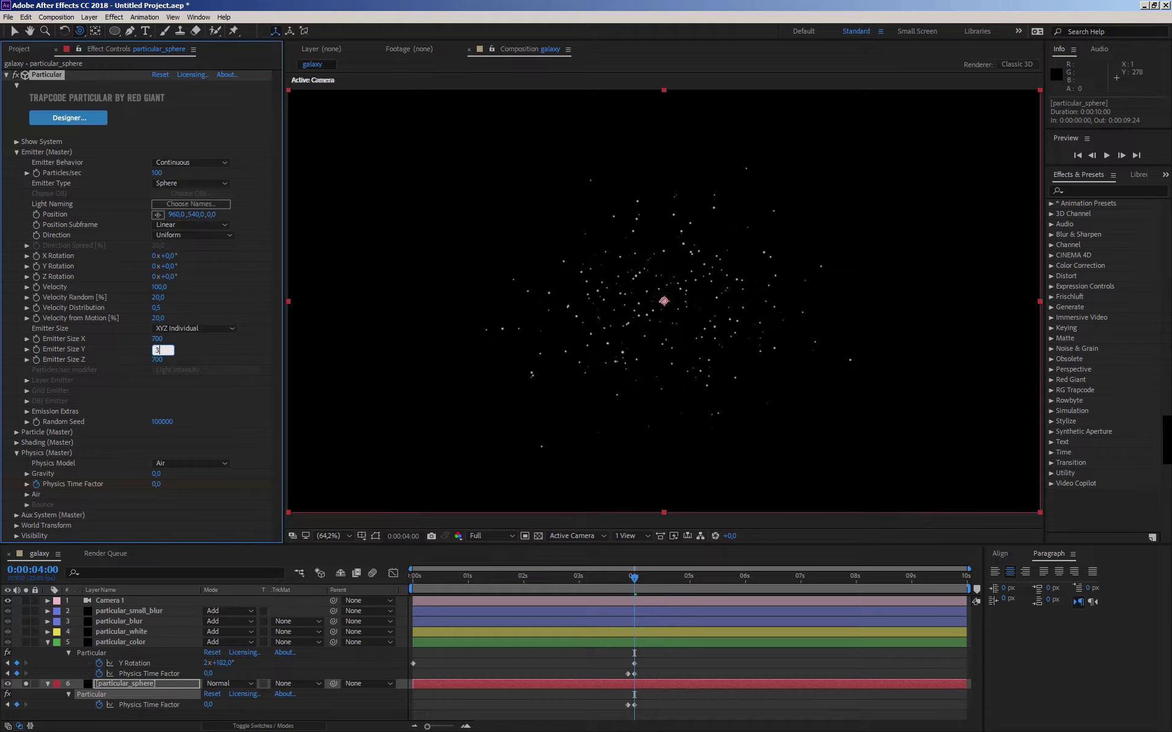
key("Return")
- Orbit the camera to check the stars' spread in the flattened sphere
mouse_move(648, 375)
left_mouse_down()
mouse_move(633, 372)
mouse_move(588, 436)
mouse_move(611, 382)
left_mouse_up()
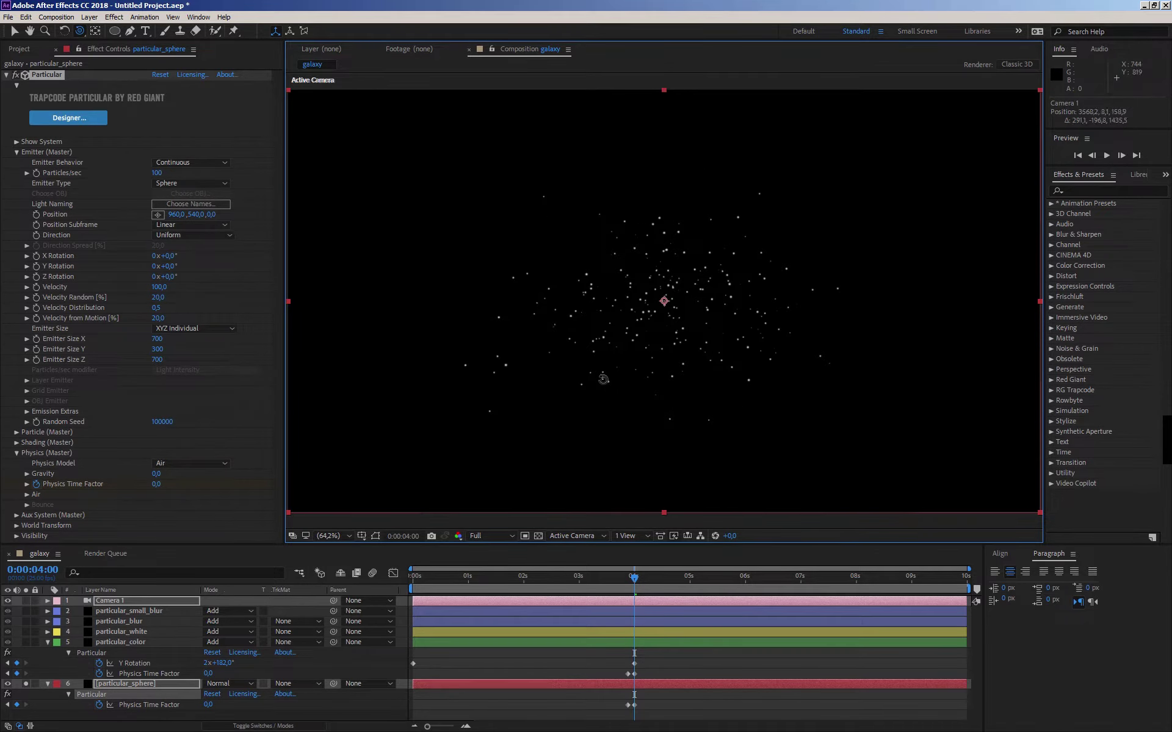
left_click_drag(610, 381, 597, 372)
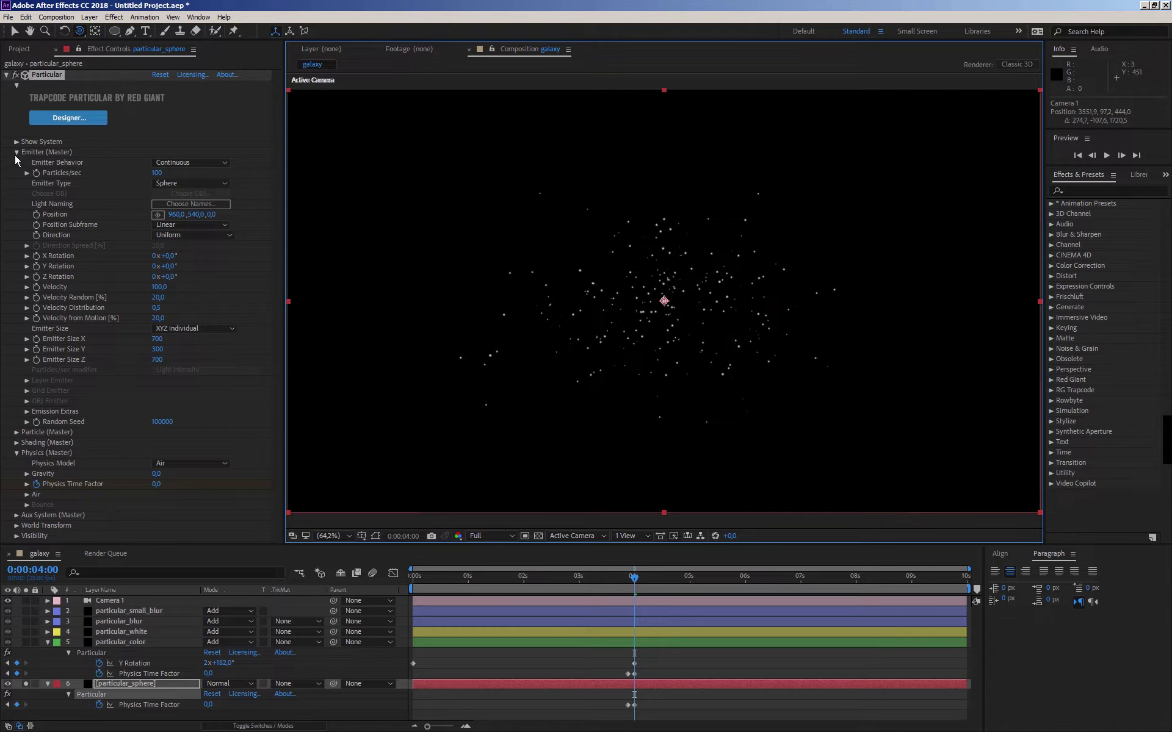
left_click(158, 173)
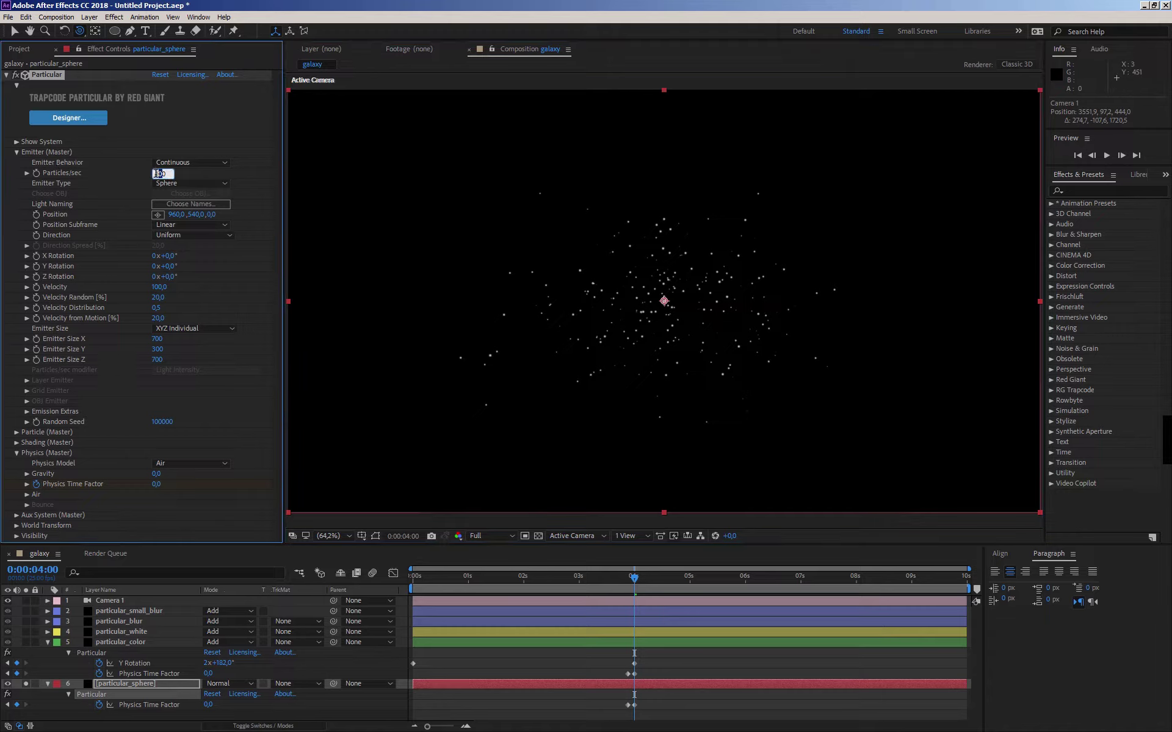
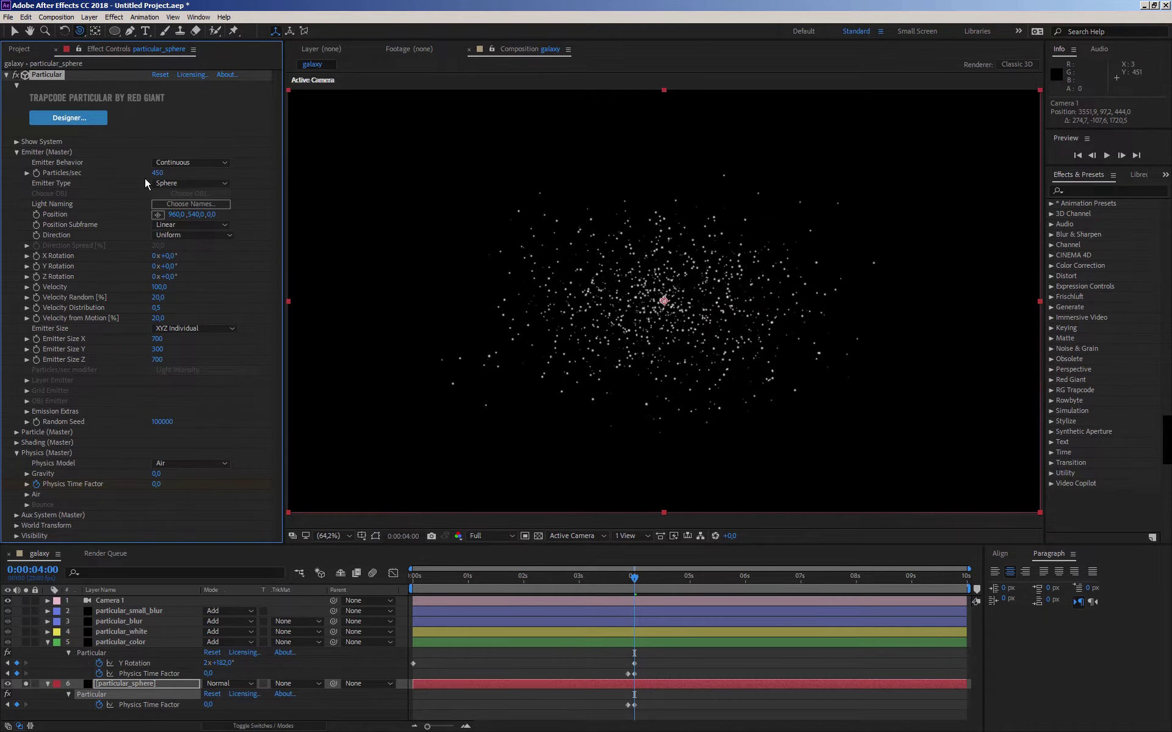
- Set the sphere emitter's Velocity to 80
left_click(17, 152)
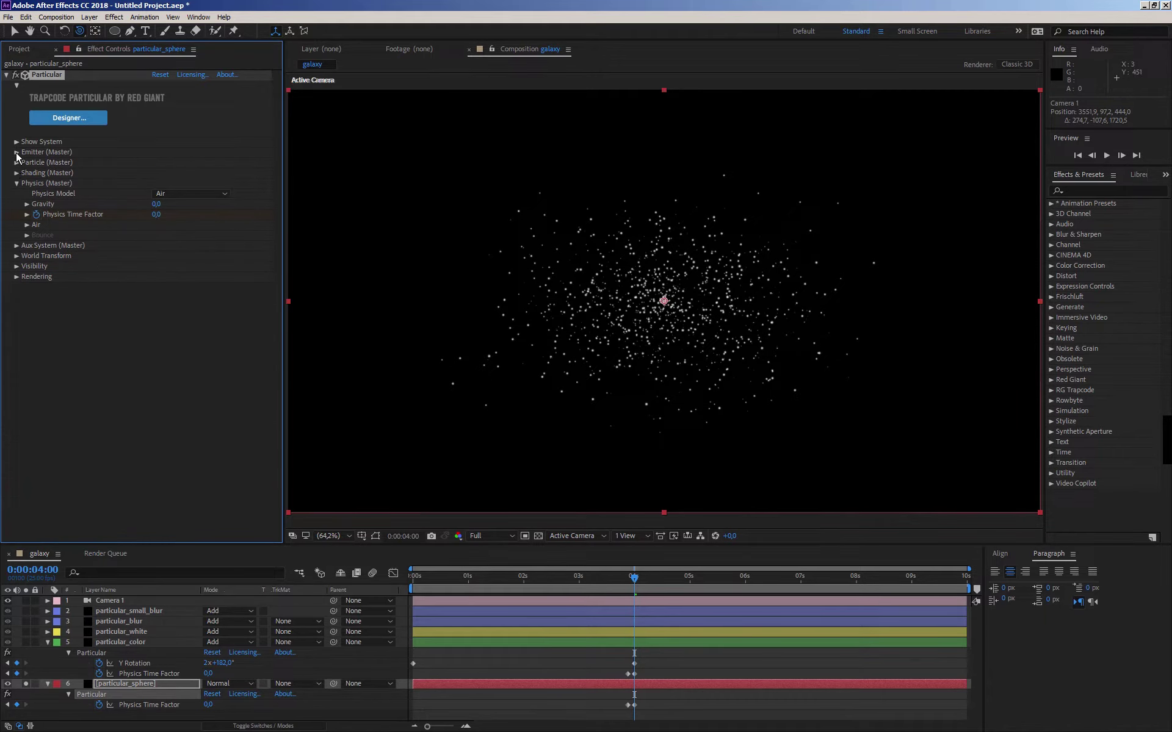
left_click(17, 152)
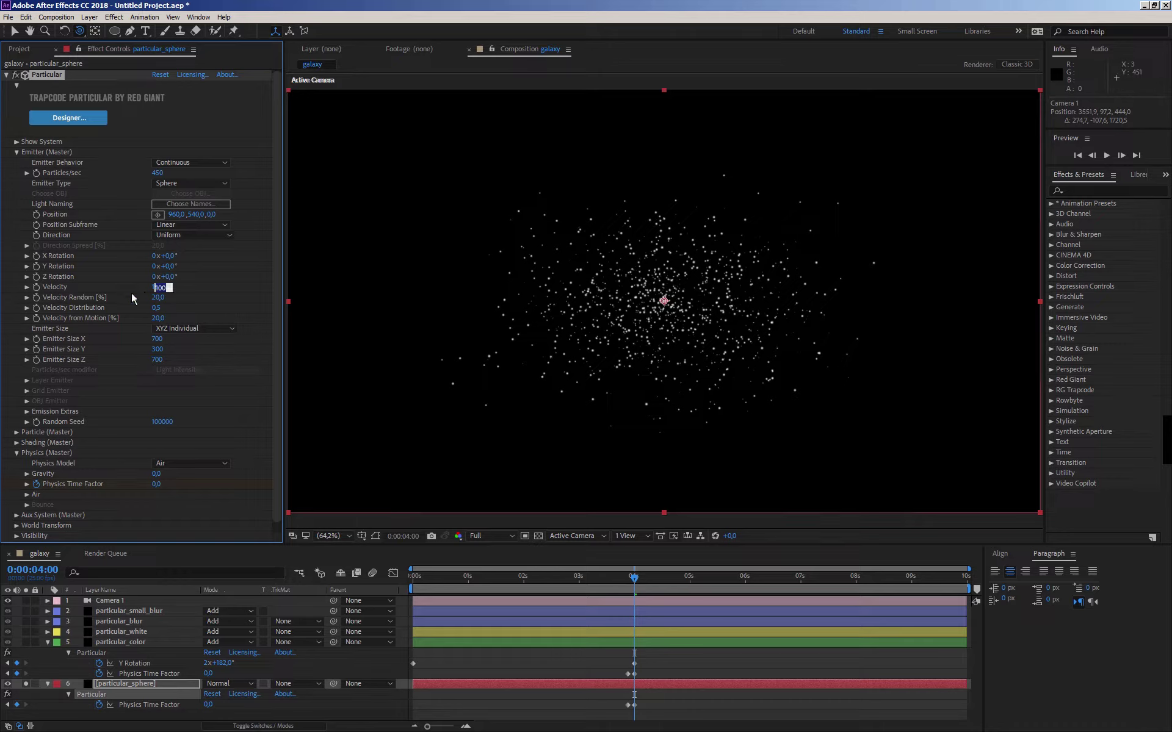
type("80")
key("Return")
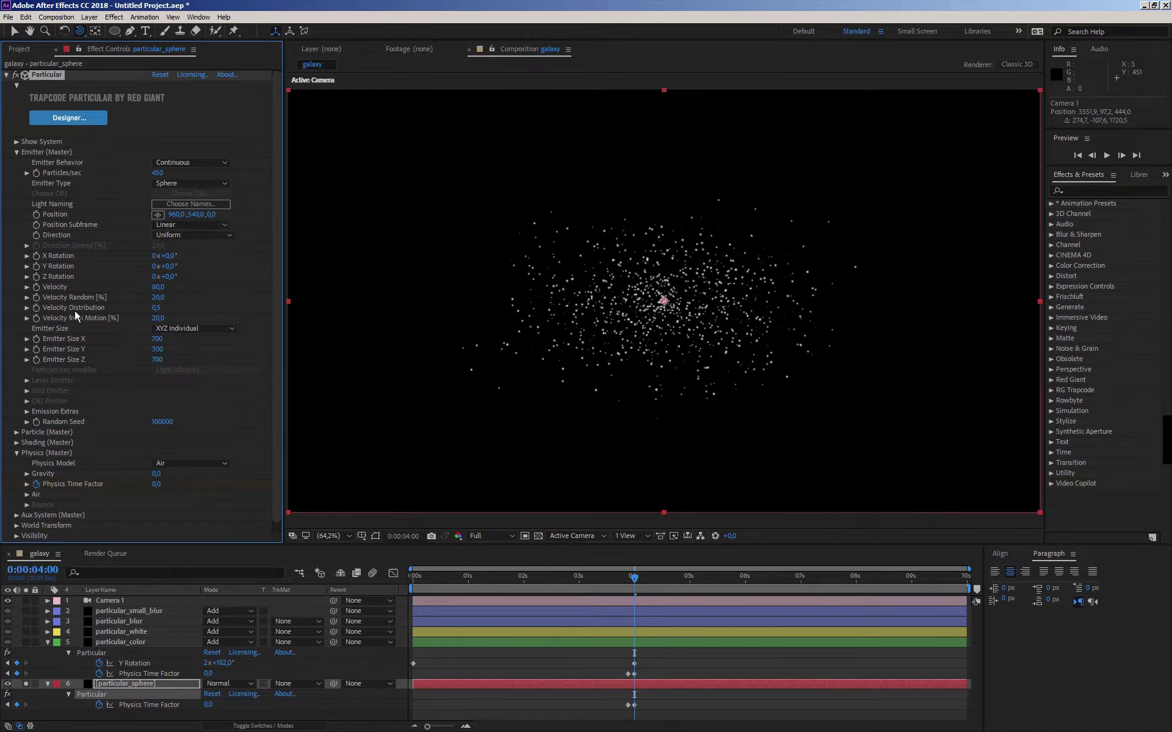
left_click(17, 153)
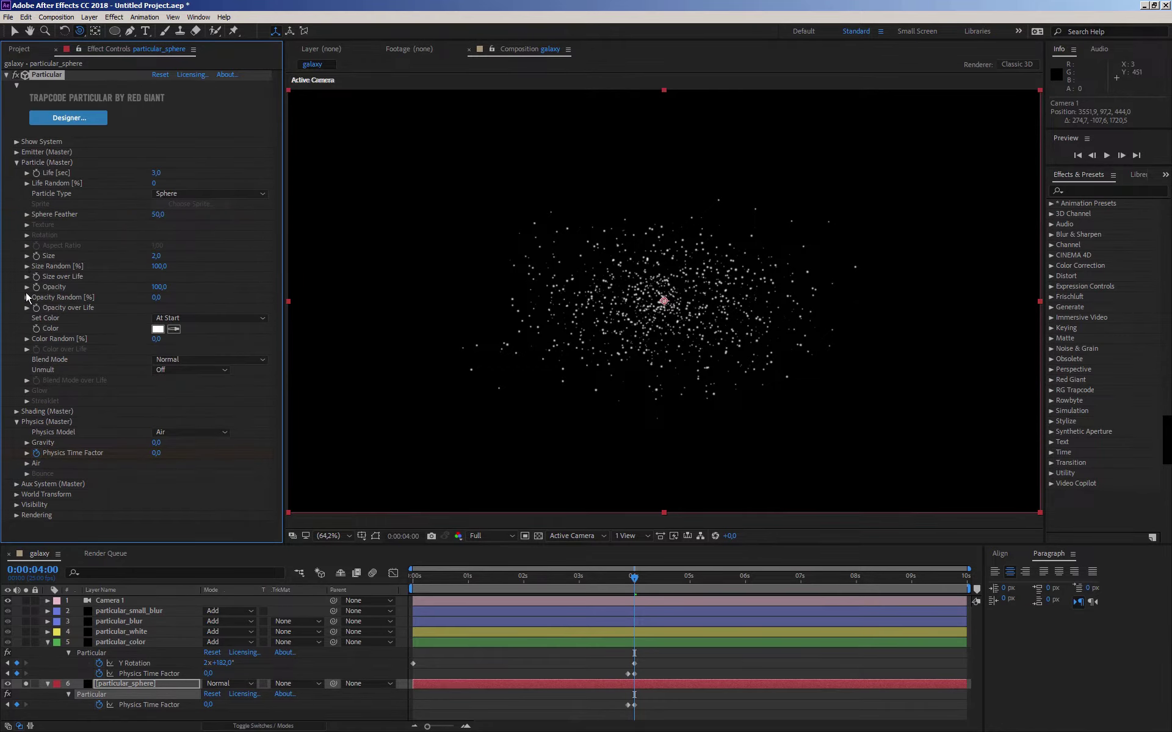
- Apply the descending Size over Life preset and reshape its curve points into a bulge
left_click(26, 276)
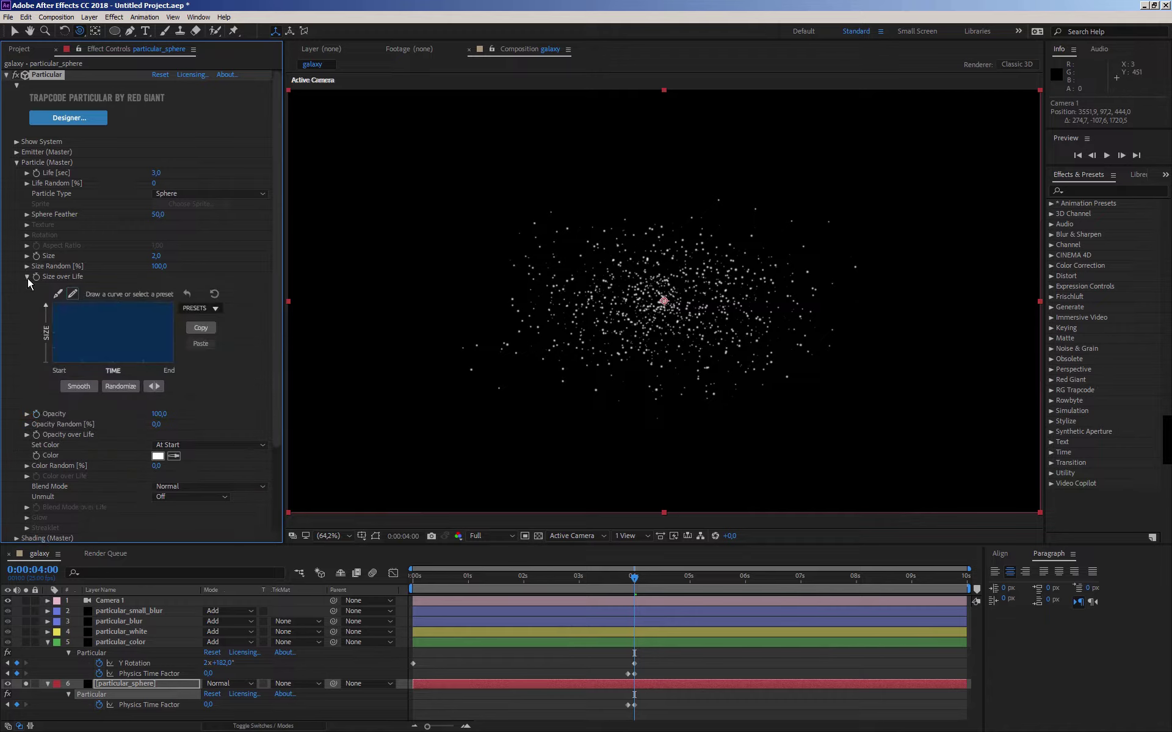
left_click(192, 310)
left_click(193, 328)
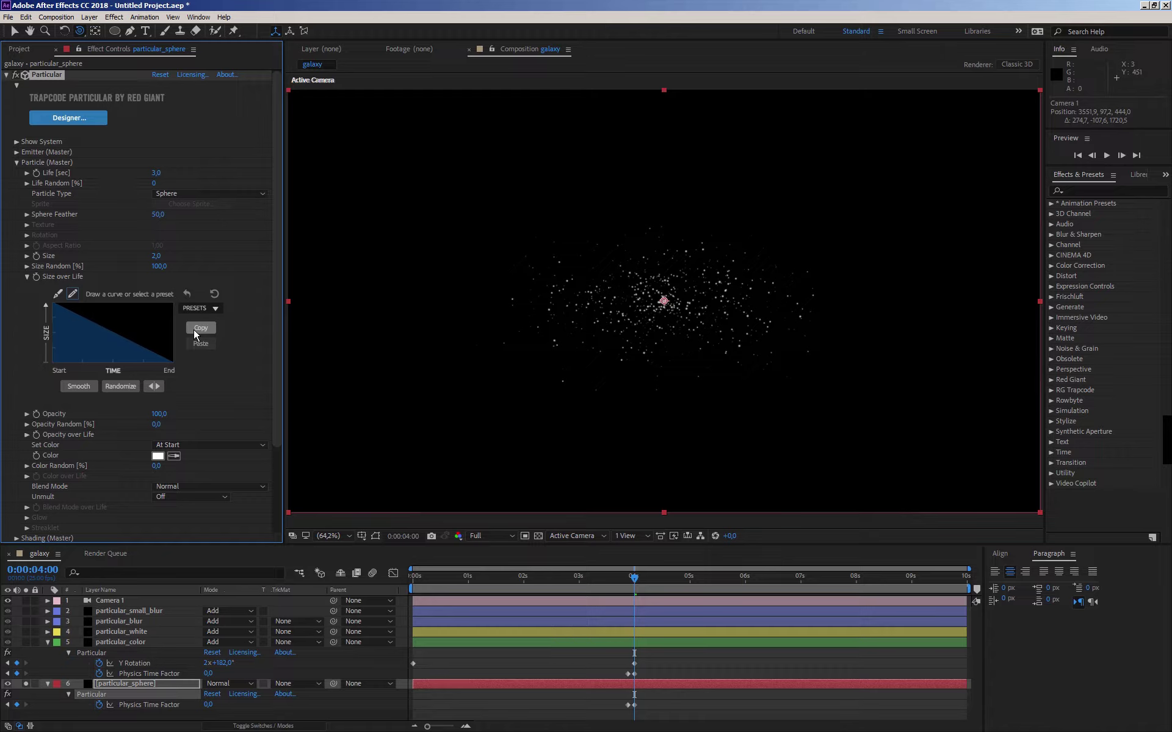
left_click(57, 294)
mouse_move(134, 343)
left_mouse_down()
mouse_move(86, 343)
mouse_move(138, 330)
left_mouse_up()
left_click(138, 336)
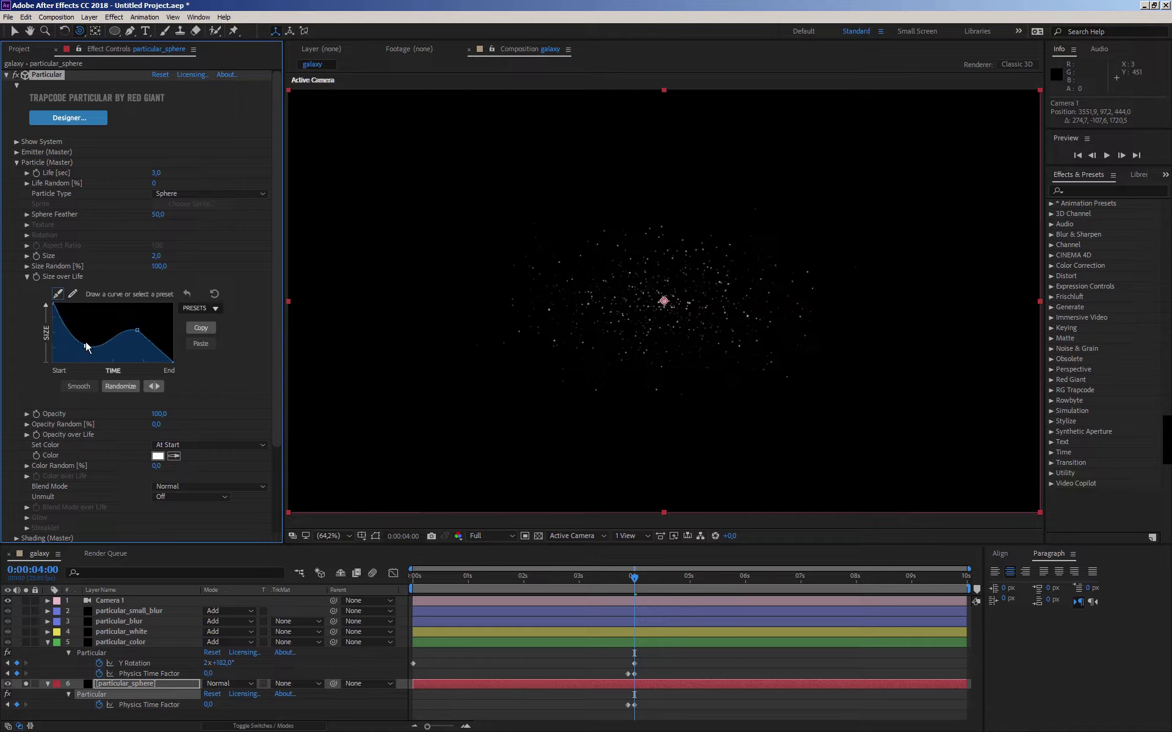
left_click(27, 276)
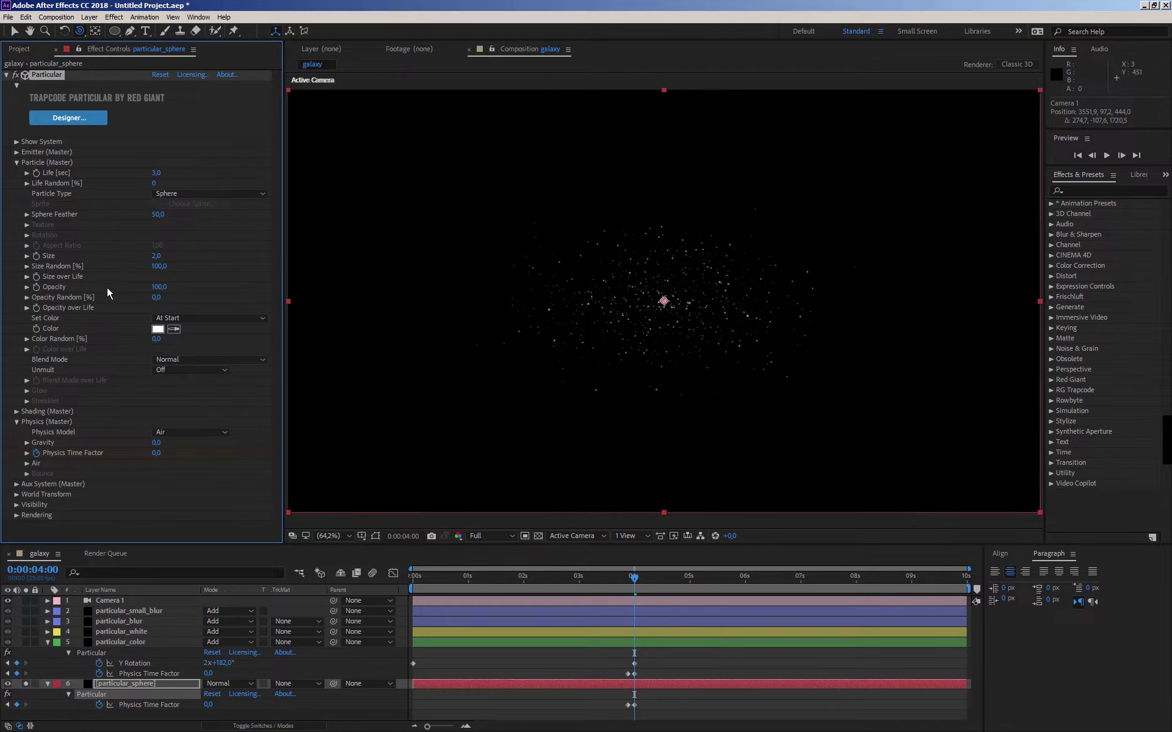
- Set particle colour to Random from Gradient using the white-cyan-blue Color over Life preset
left_click(165, 318)
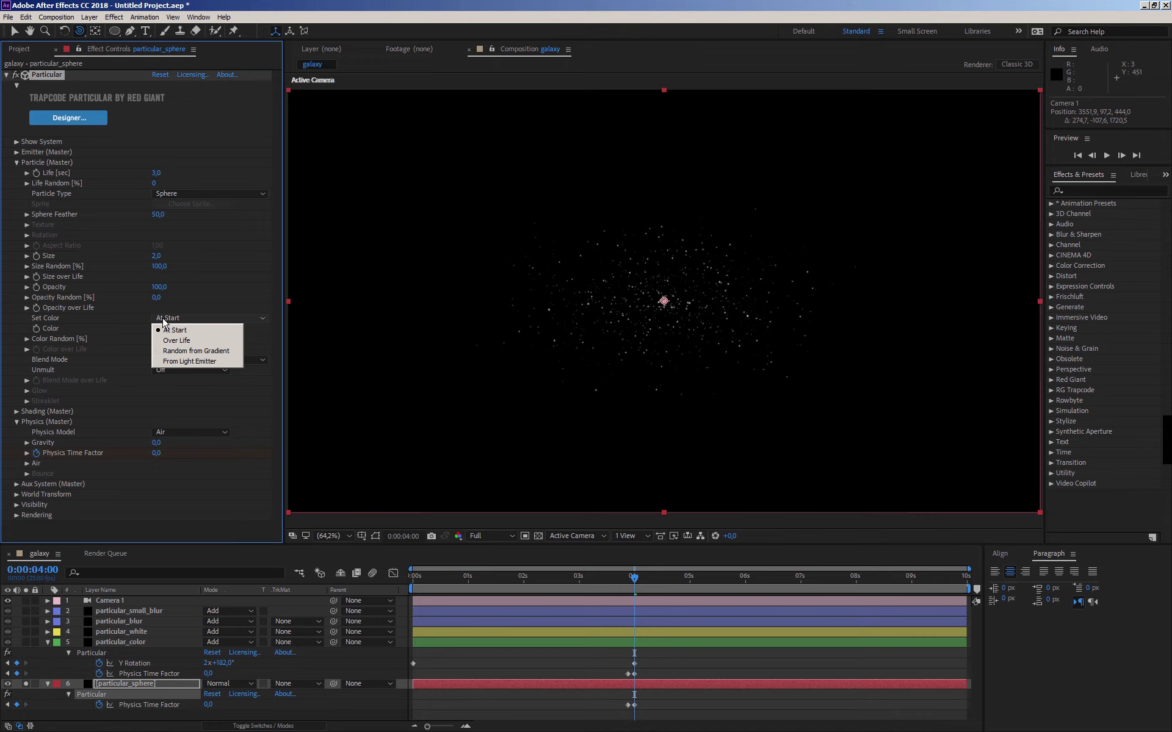
left_click(173, 351)
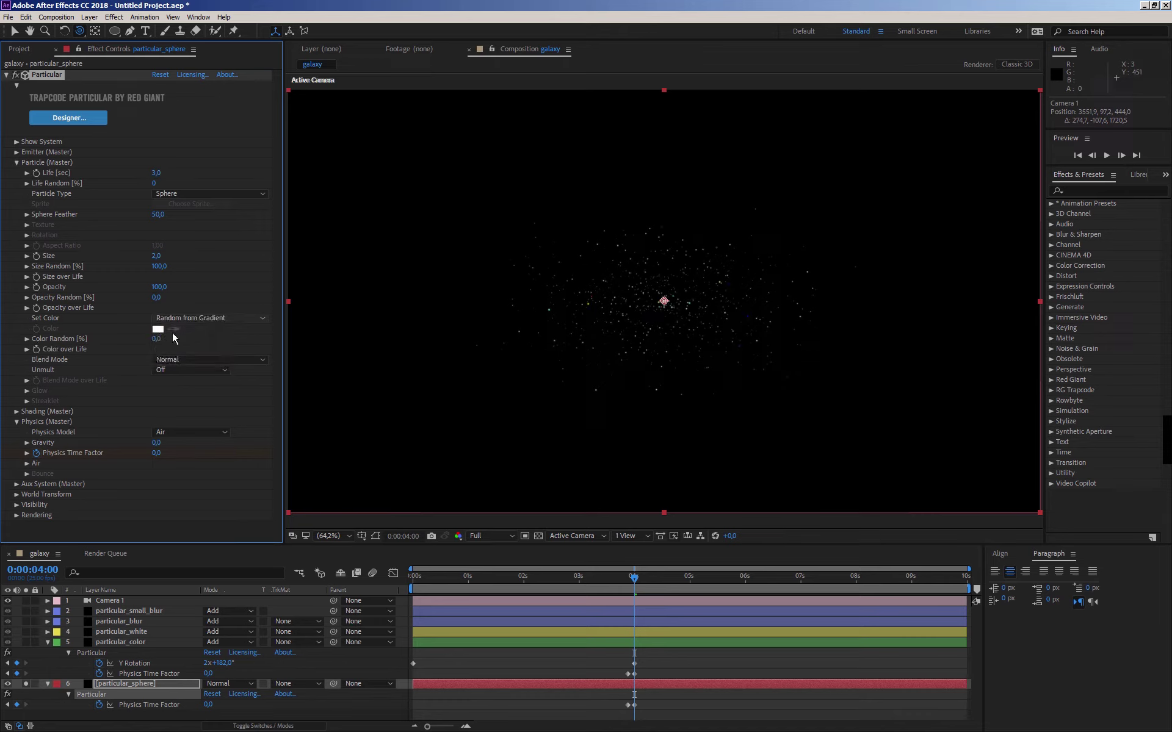
left_click(27, 347)
scroll(281, 378, "down", 3)
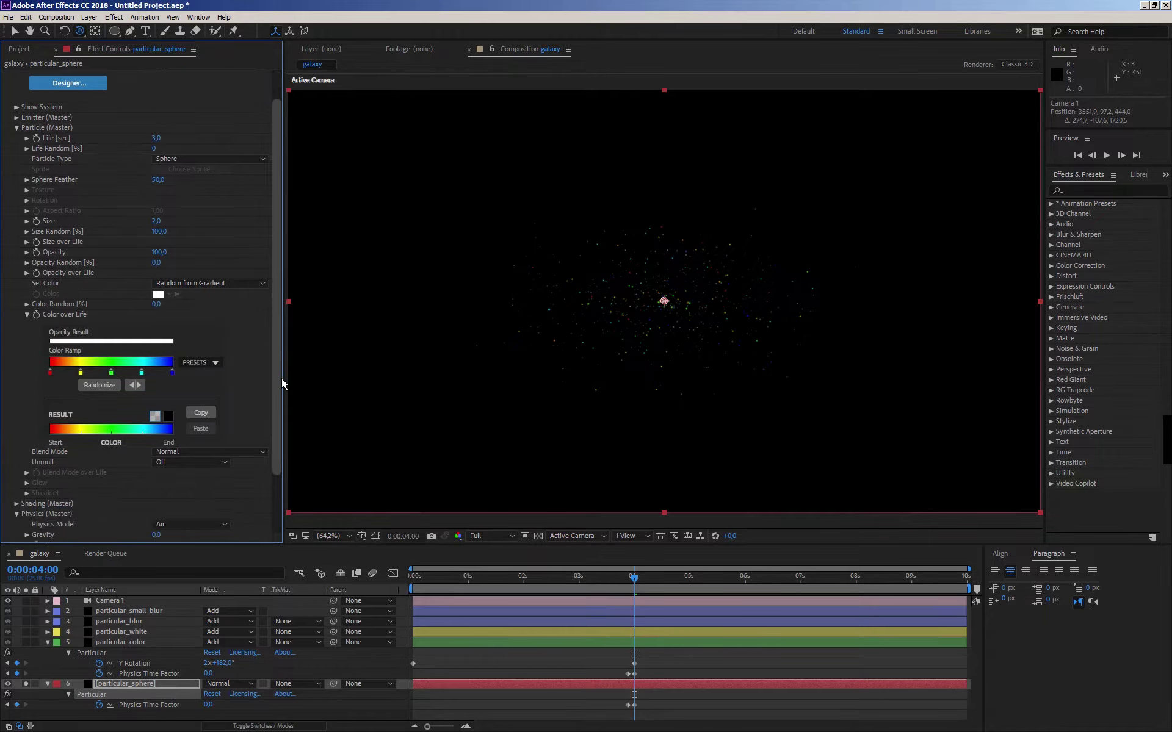
left_click(218, 345)
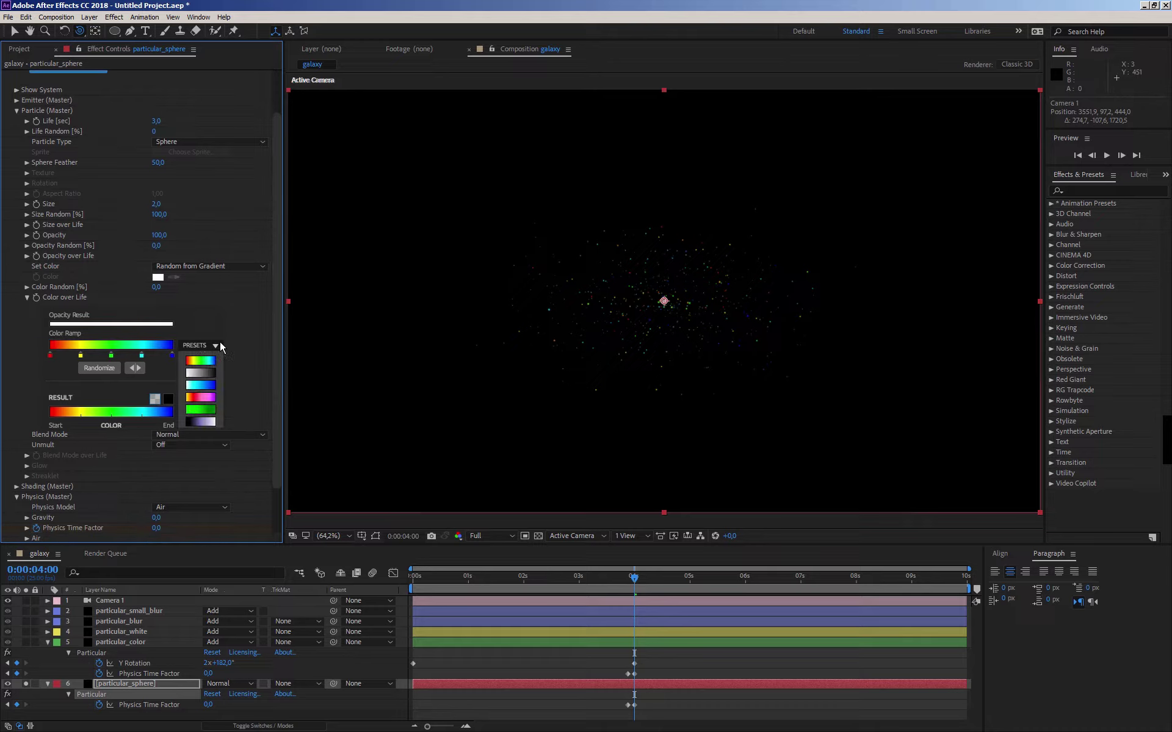
left_click(201, 385)
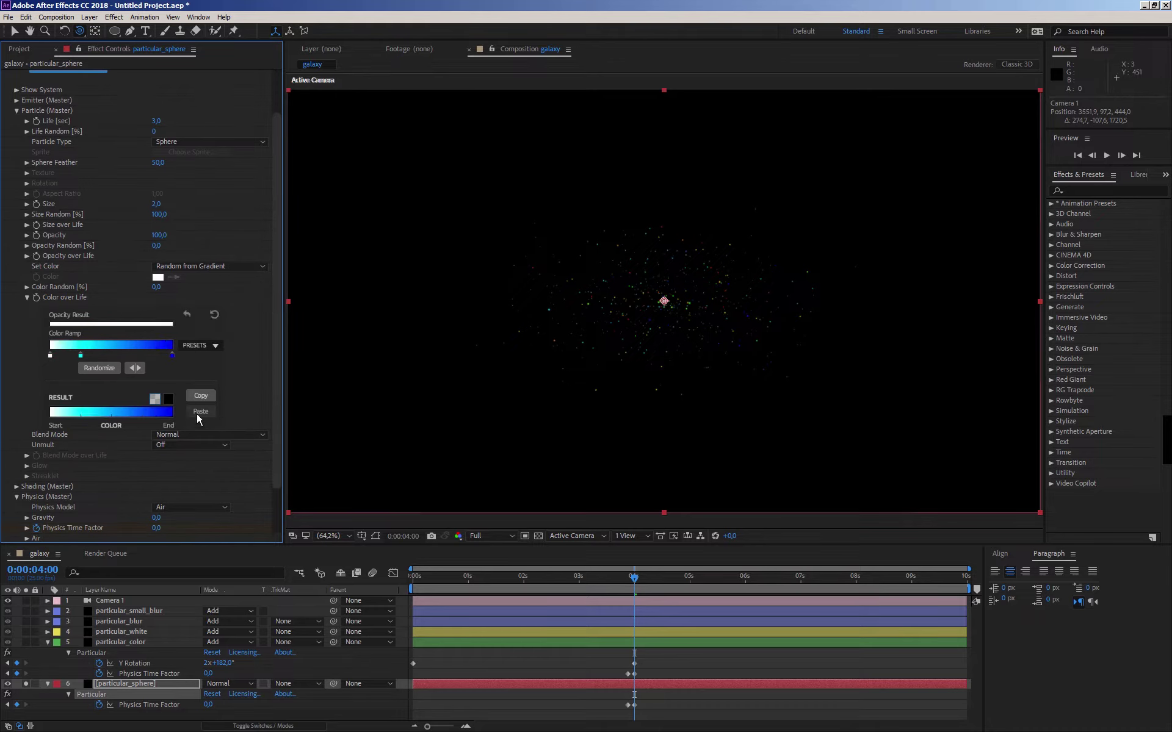
- Make the gradient's left stop pale yellow and reposition the ramp's stops
double_click(50, 357)
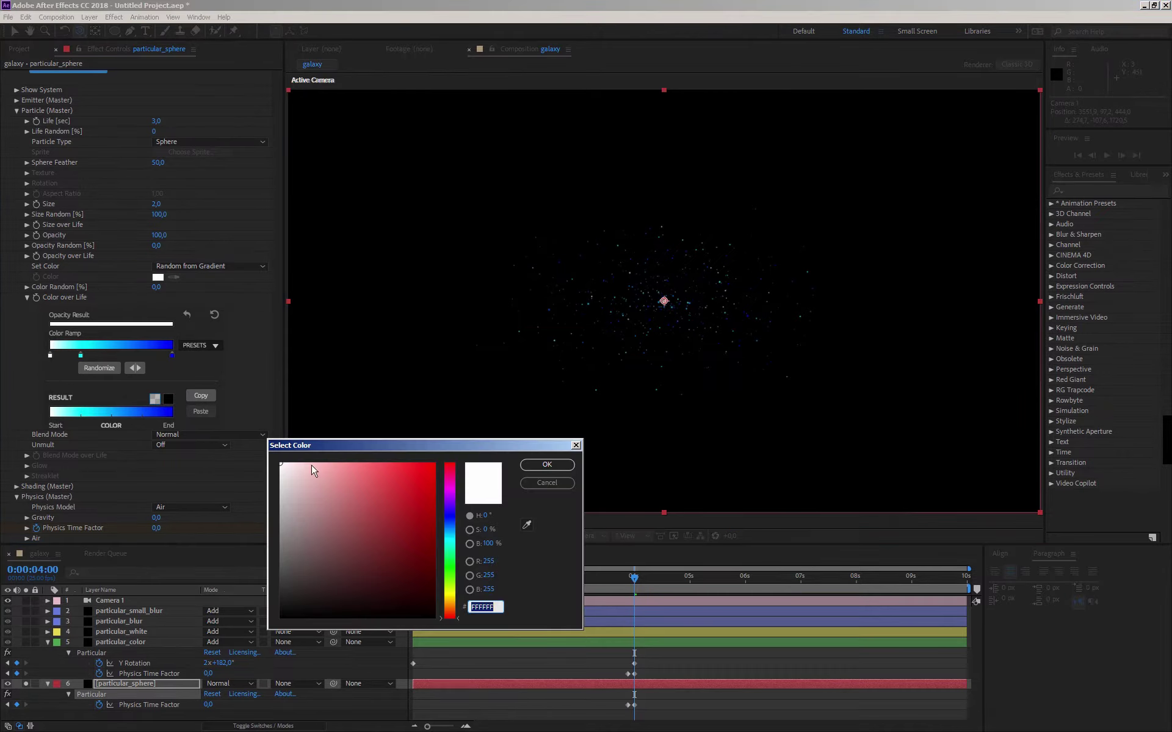
left_click(450, 594)
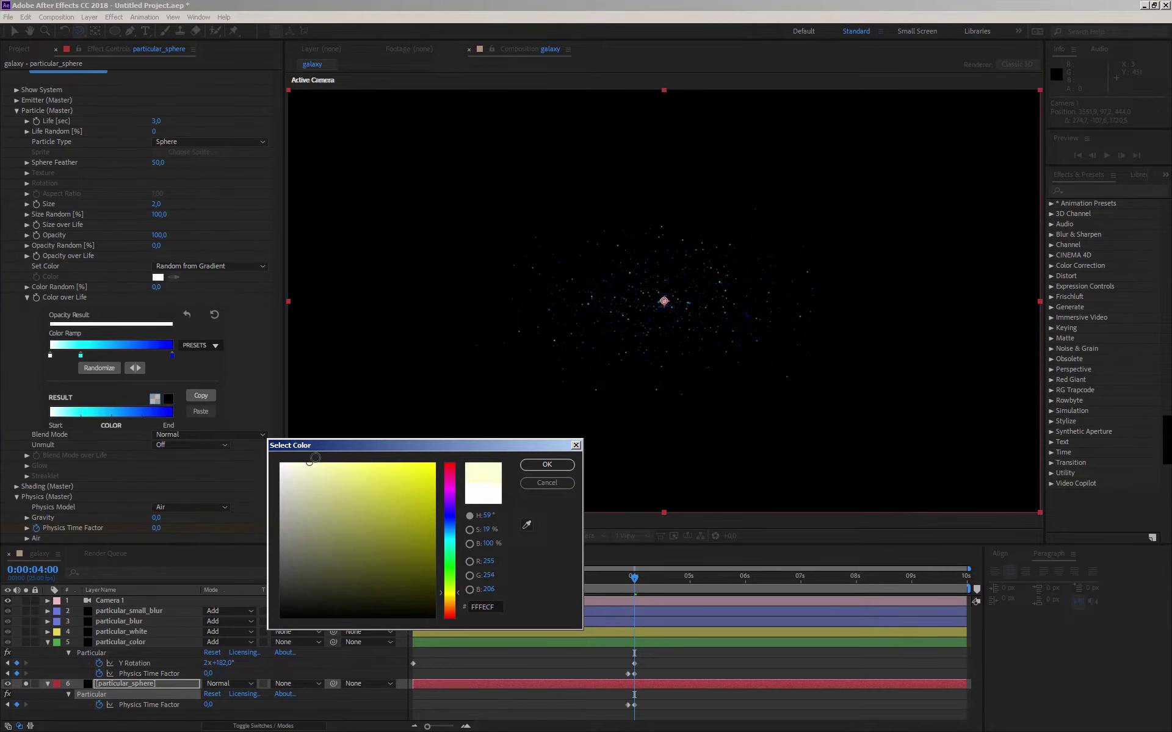
left_click(321, 464)
left_click(336, 463)
left_click(536, 466)
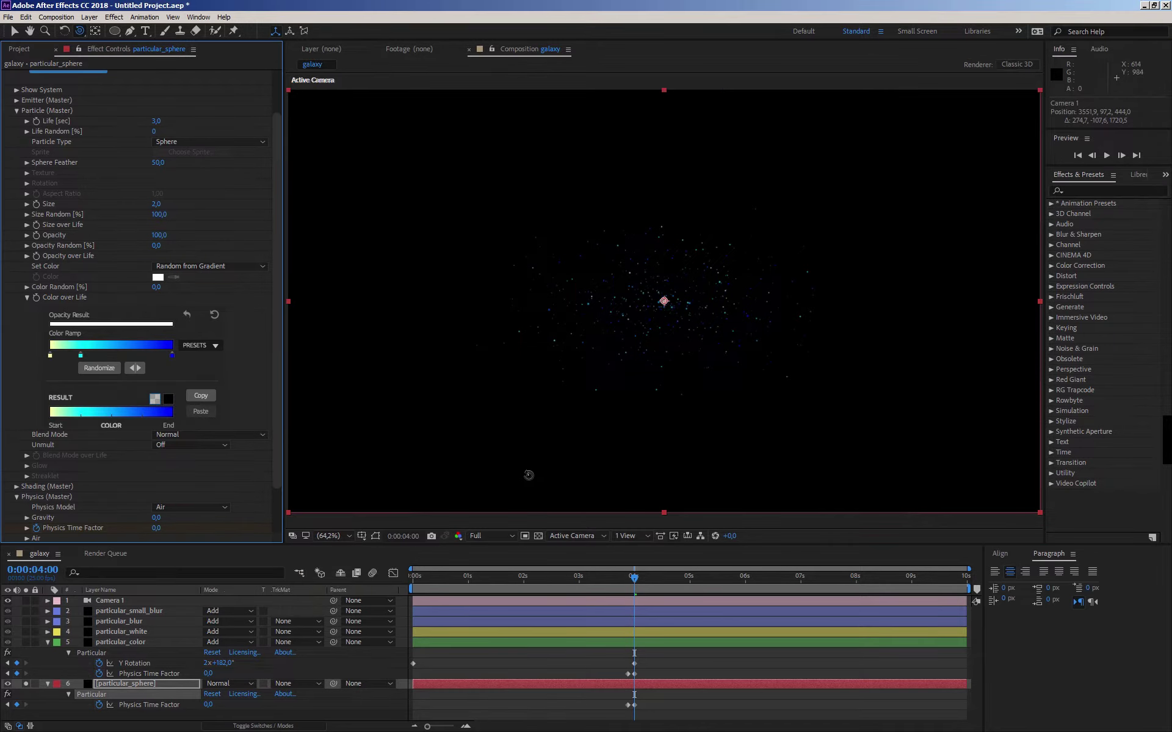
left_click_drag(81, 356, 126, 357)
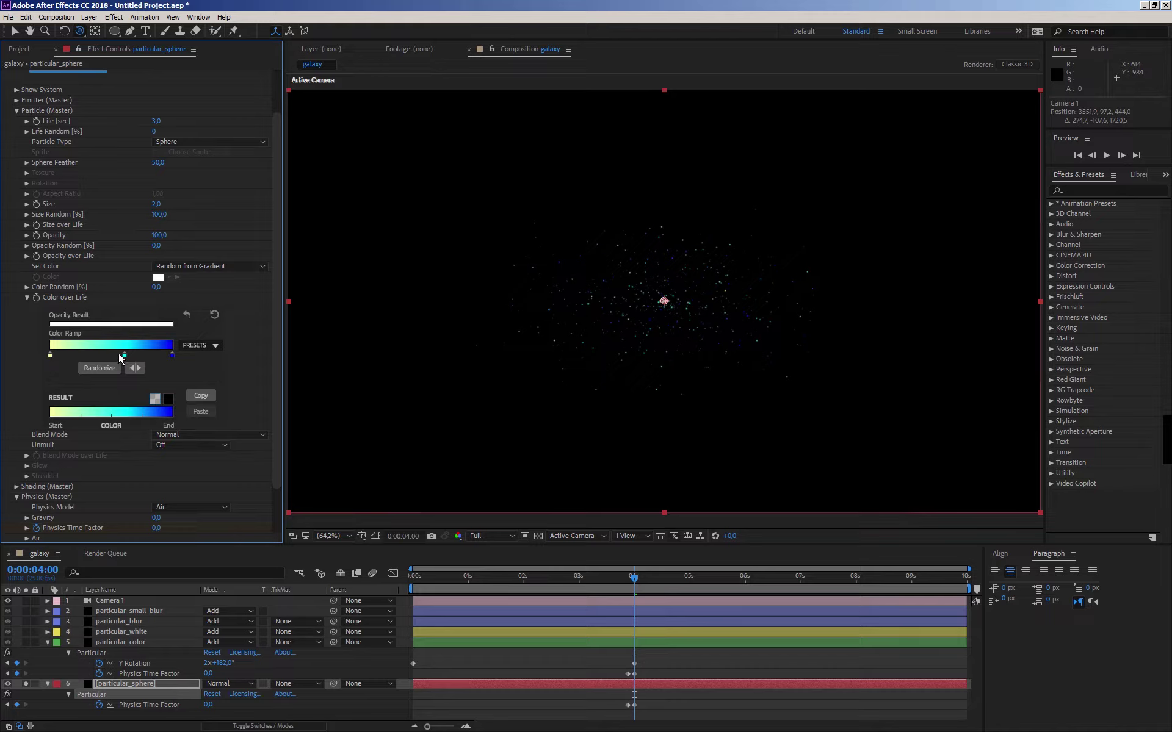
left_click_drag(50, 356, 63, 356)
left_click_drag(172, 354, 116, 357)
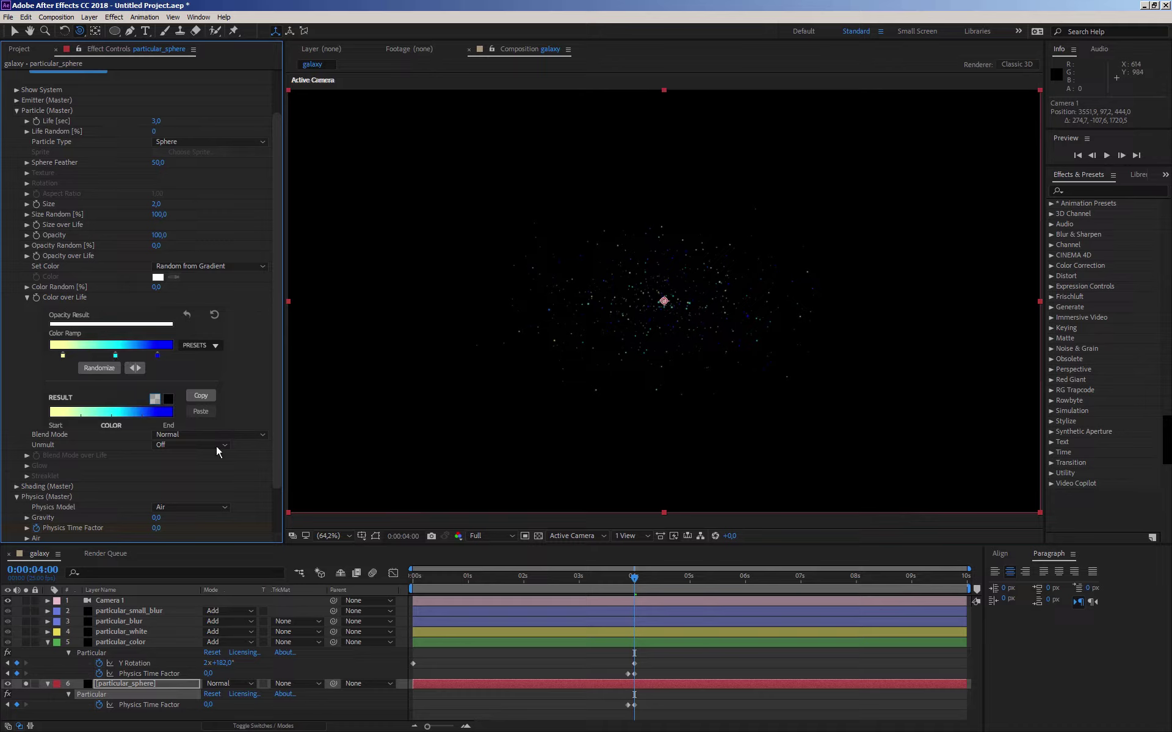
left_click(27, 297)
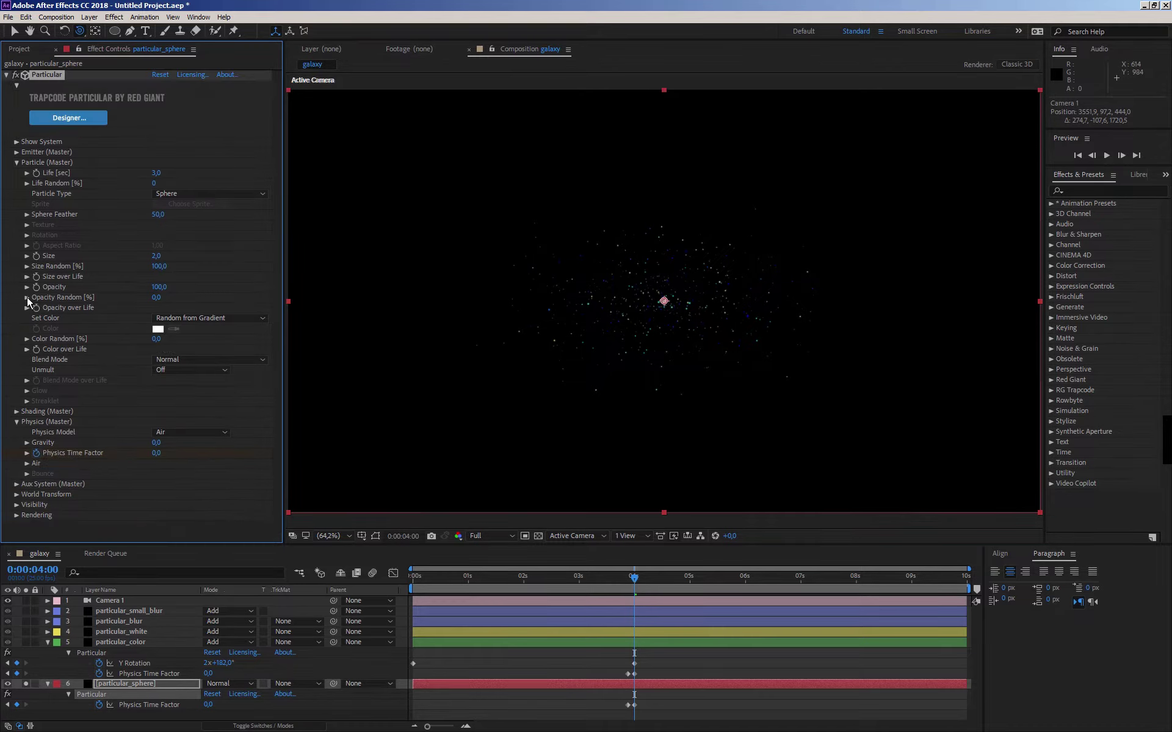
- Unsolo particular_sphere and set its Particle Size to 1,5
left_click(48, 683)
left_click(25, 684)
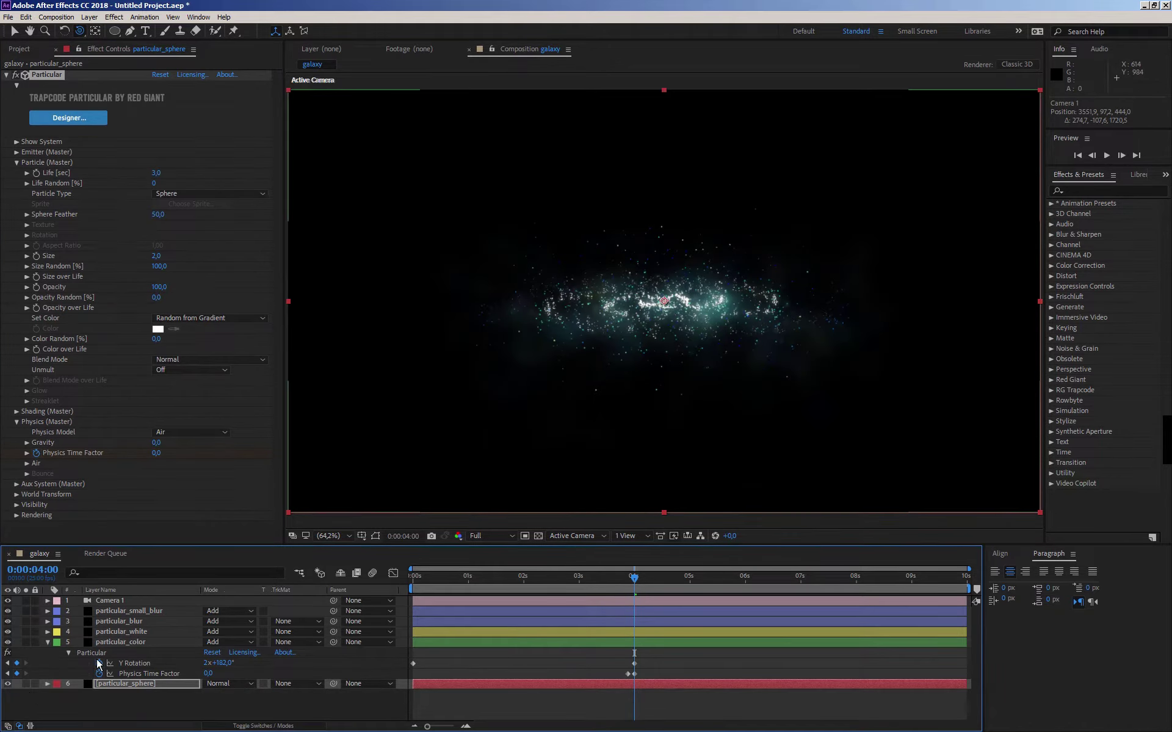
left_click(114, 682)
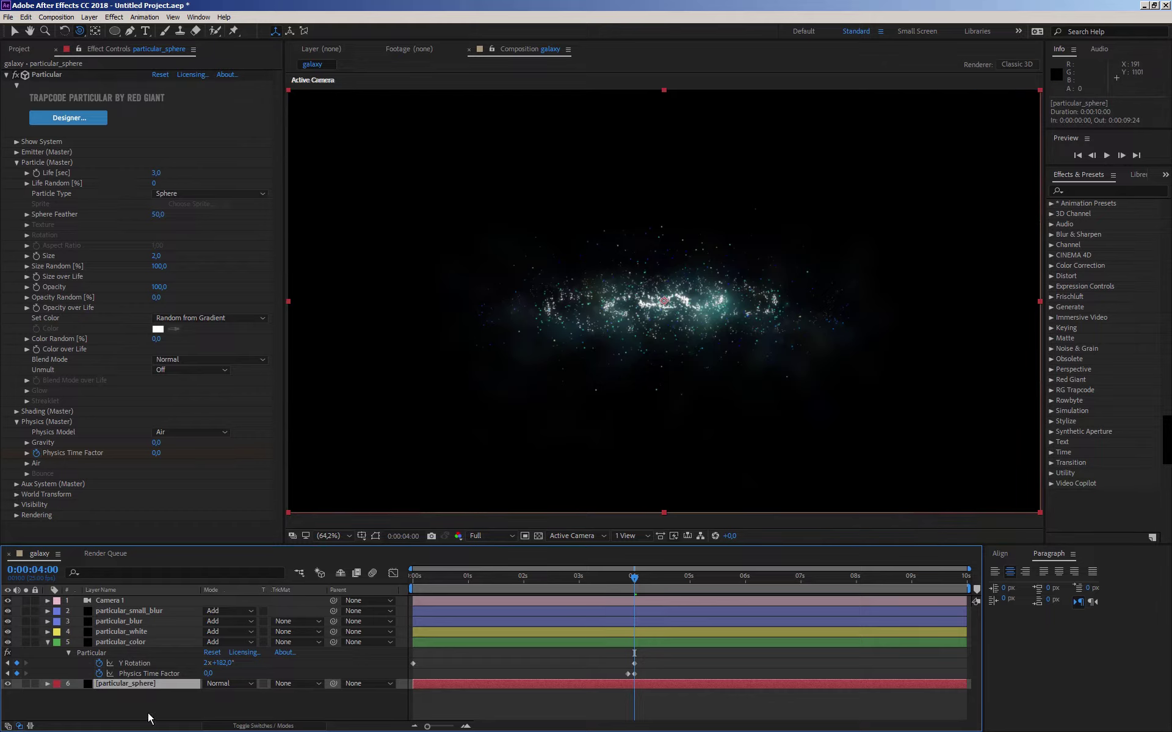
left_click(155, 257)
type("1,5")
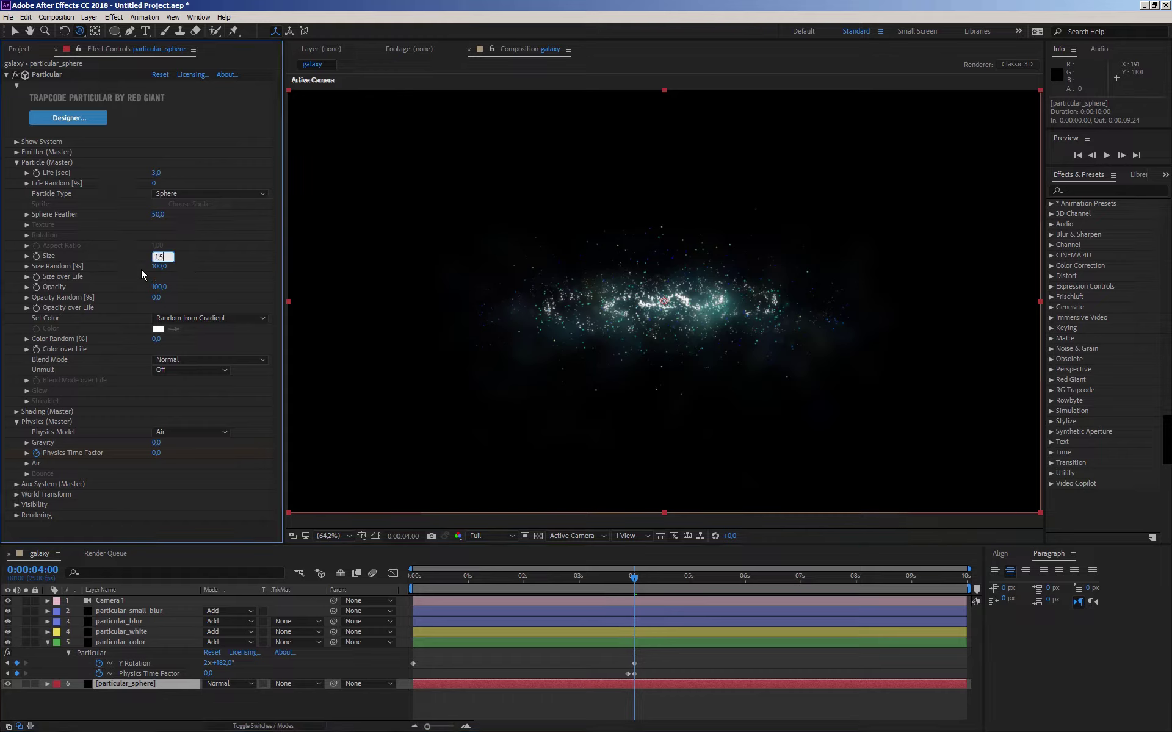
key("Return")
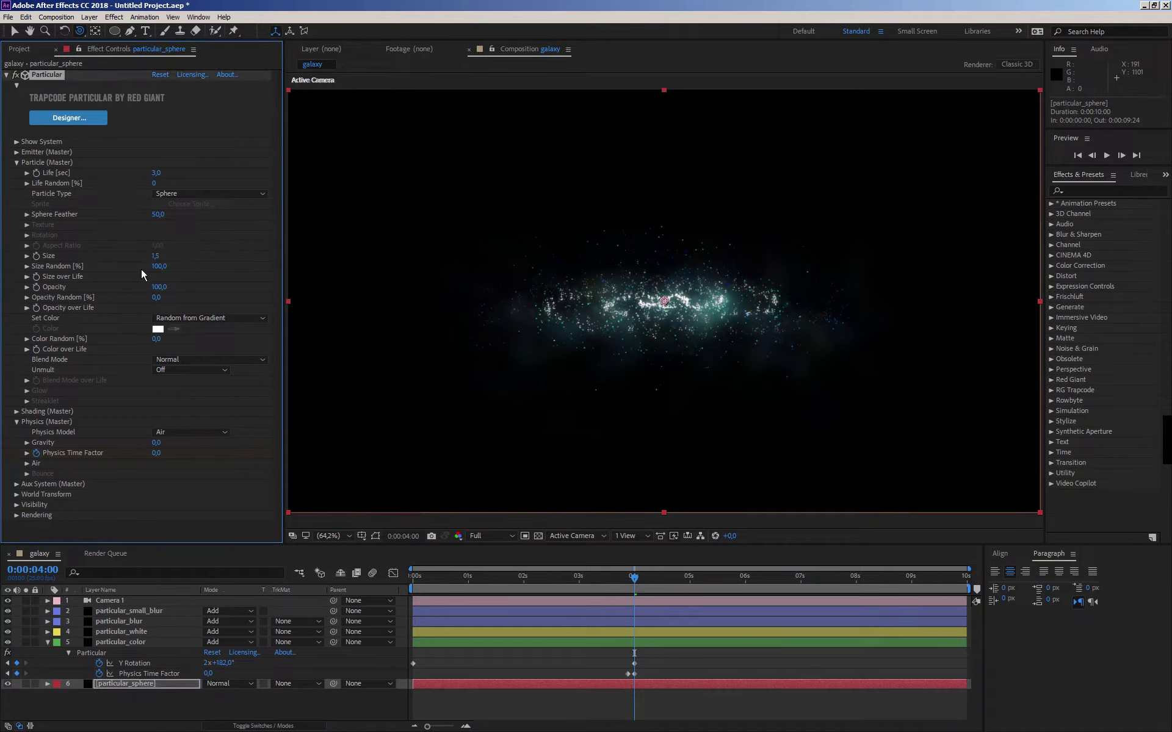
- Set Particles/sec to 600 and orbit the camera to a top-down galaxy view
left_click(24, 153)
left_click(157, 173)
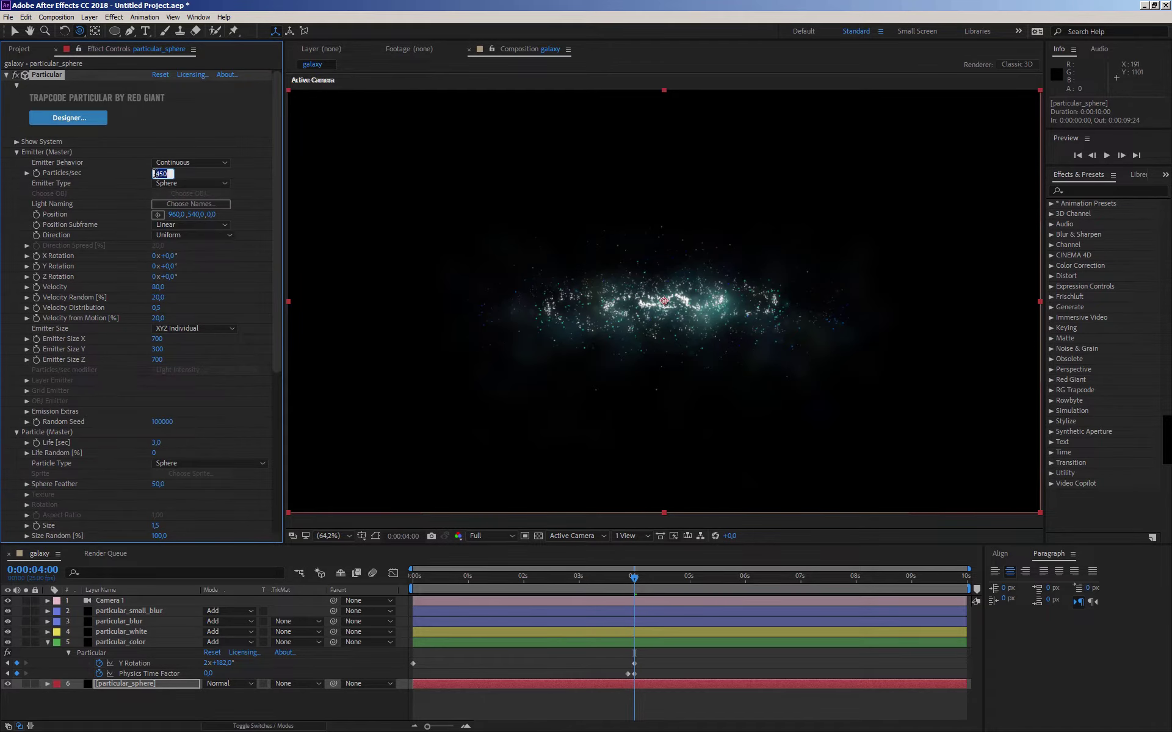
type("600")
key("Return")
mouse_move(620, 301)
left_mouse_down()
mouse_move(608, 339)
mouse_move(618, 343)
mouse_move(610, 322)
left_mouse_up()
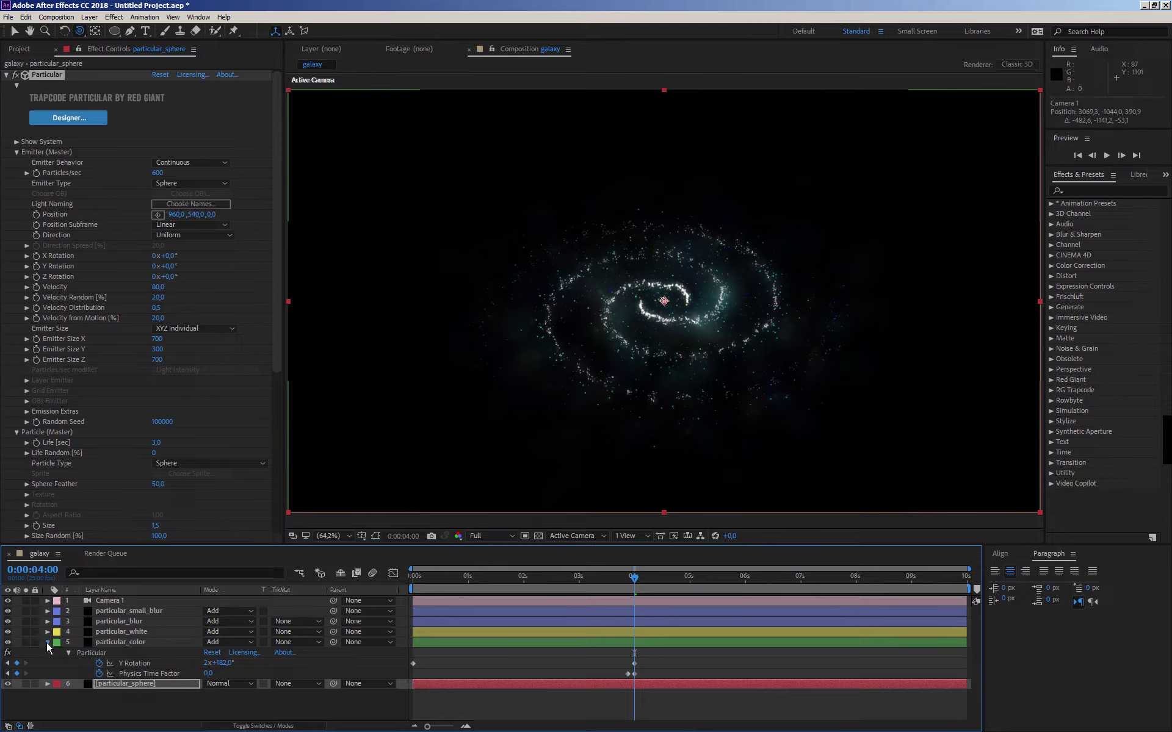
- Rename the sphere layer particular_sphere_color and solo it
left_click(47, 642)
left_click(136, 654)
key("Return")
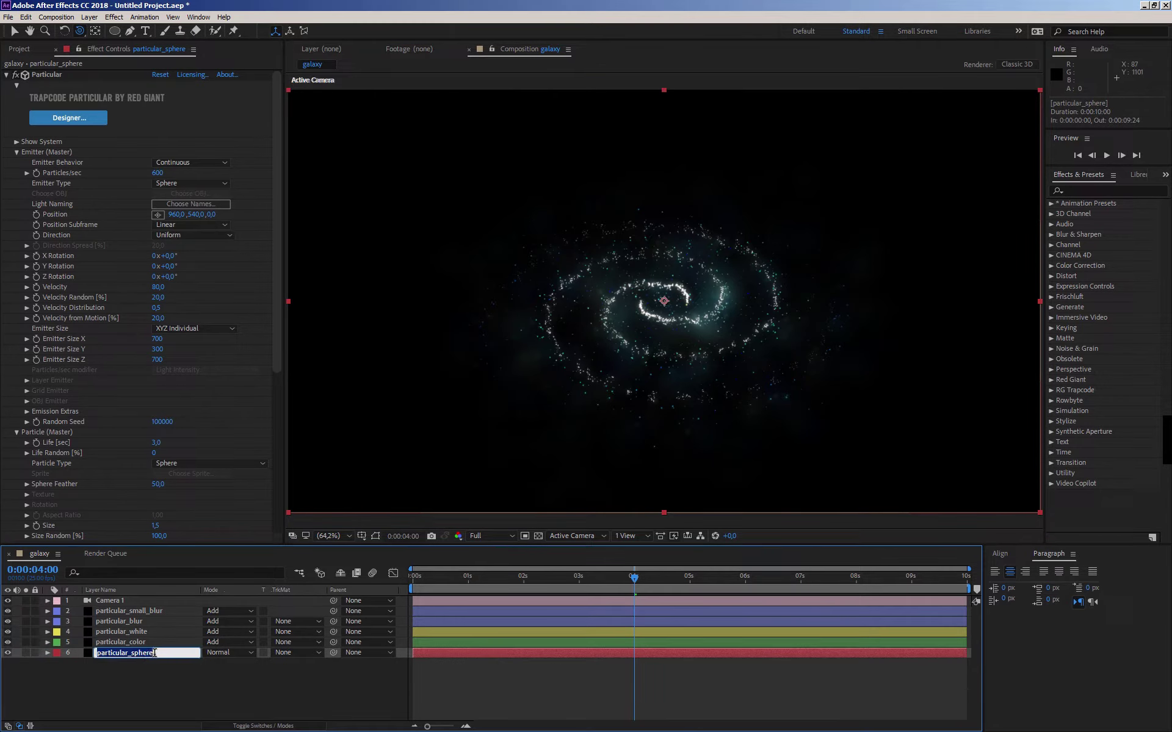
type("_color")
key("Return")
left_click(106, 686)
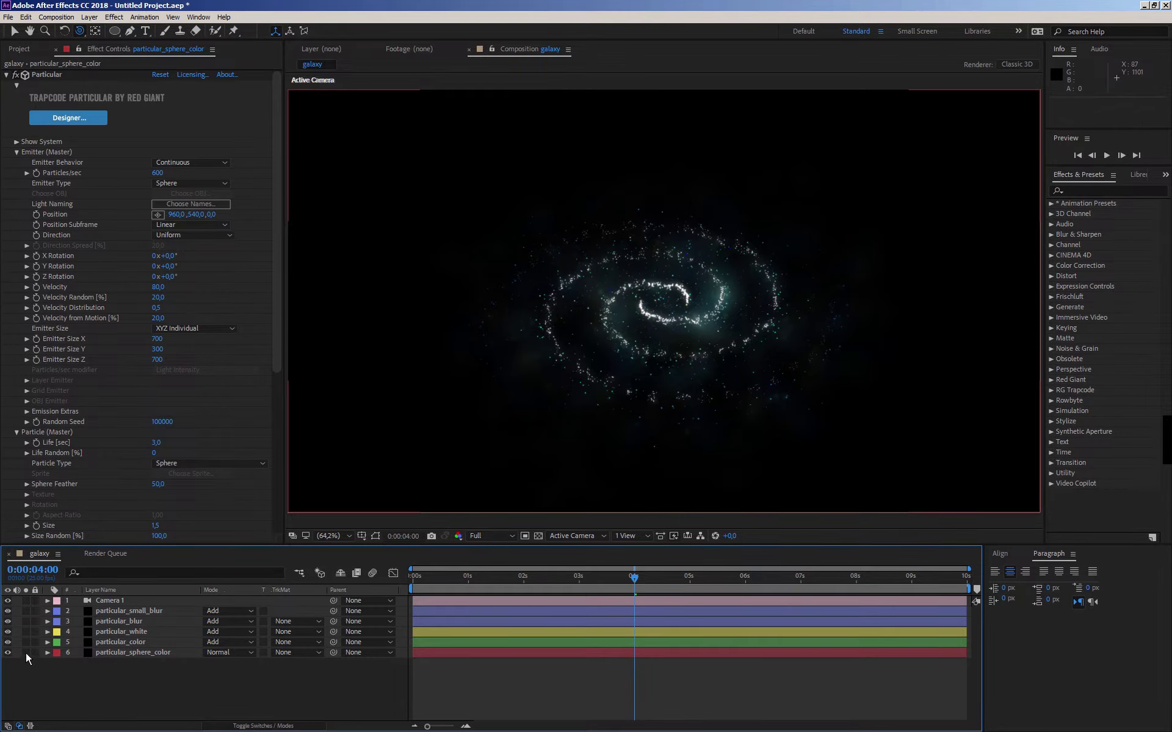
left_click(25, 652)
- Duplicate particular_sphere_color and rename the copy particular_sphere_white
left_click(116, 653)
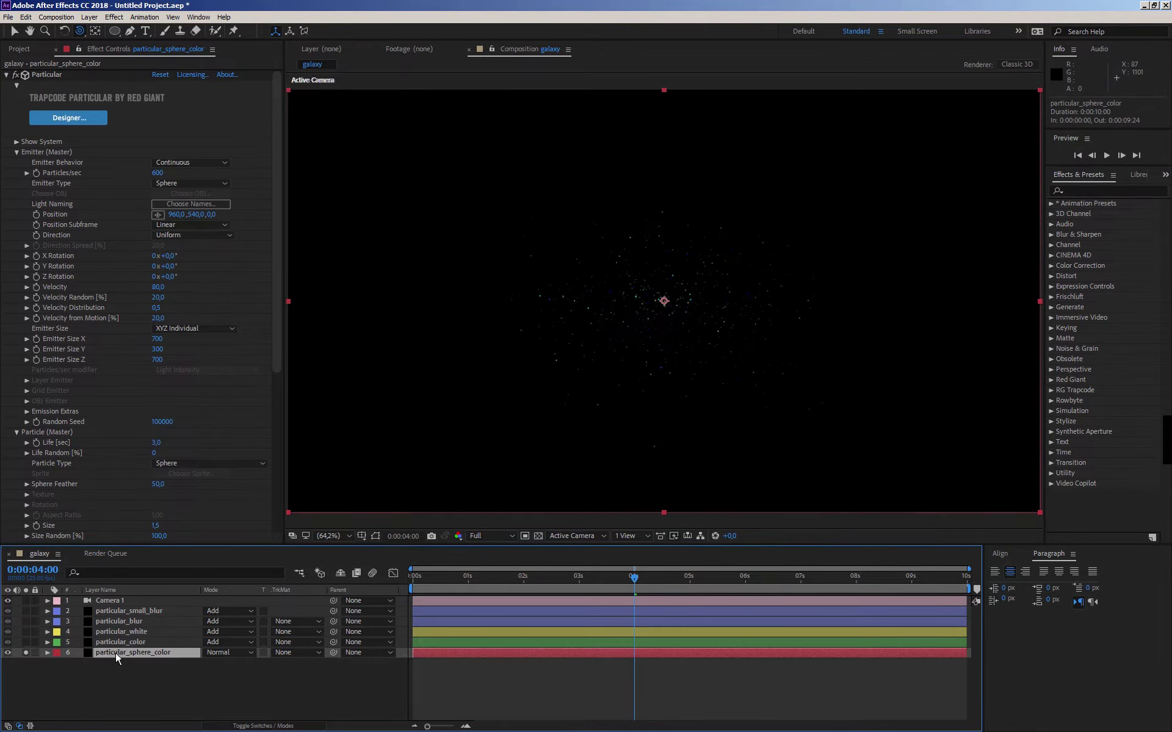
key("ctrl+d")
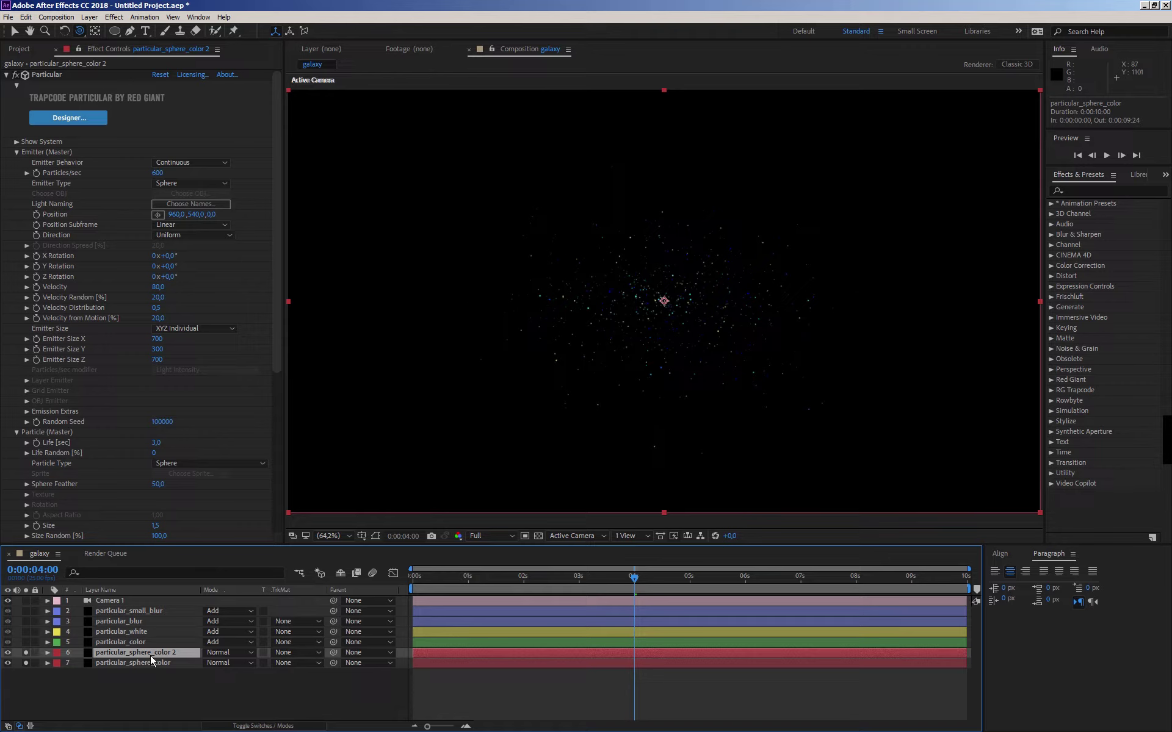
key("Return")
left_click_drag(158, 653, 217, 656)
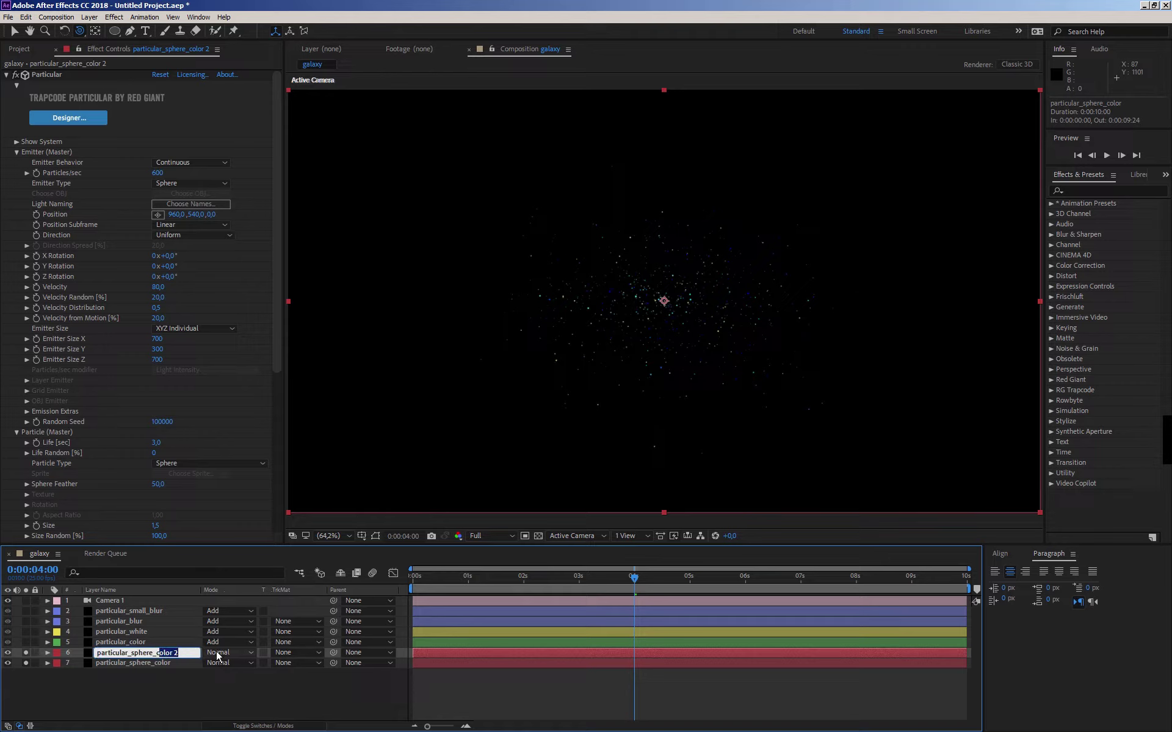
key("BackSpace")
key("BackSpace")
type("white")
key("Return")
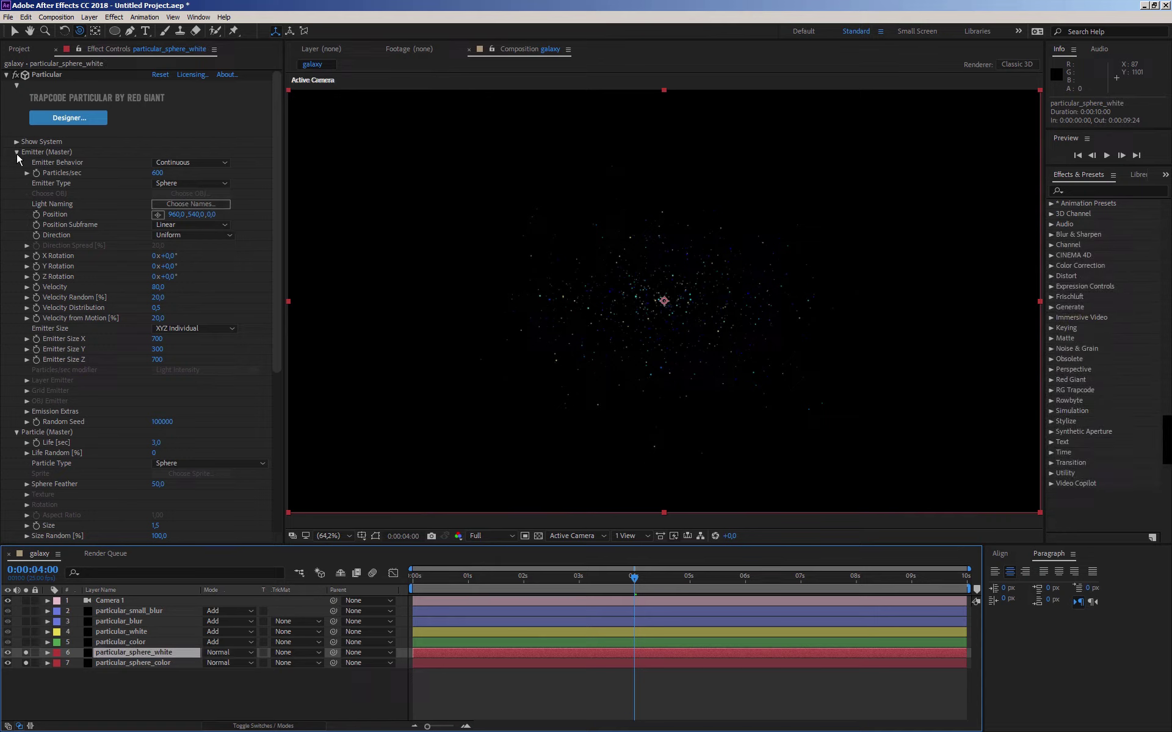
- Set the emitter Velocity to 50 and Particles/sec to 800
left_click(37, 151)
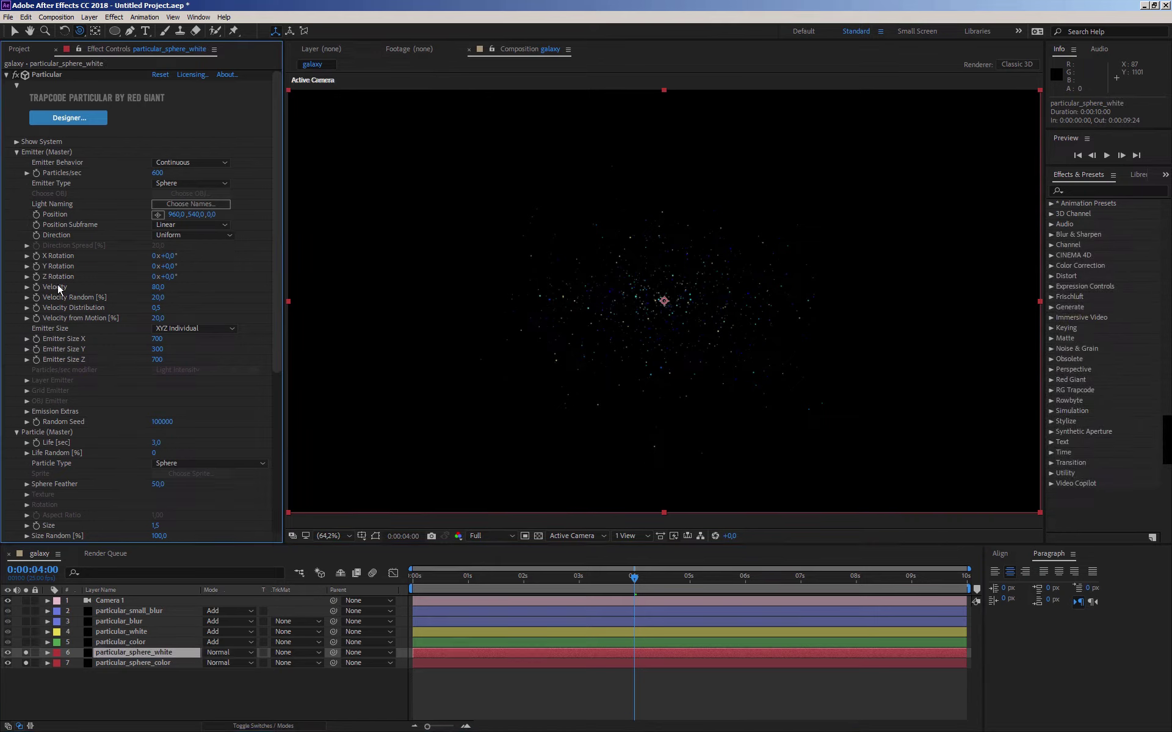
left_click(158, 287)
type("50")
key("Return")
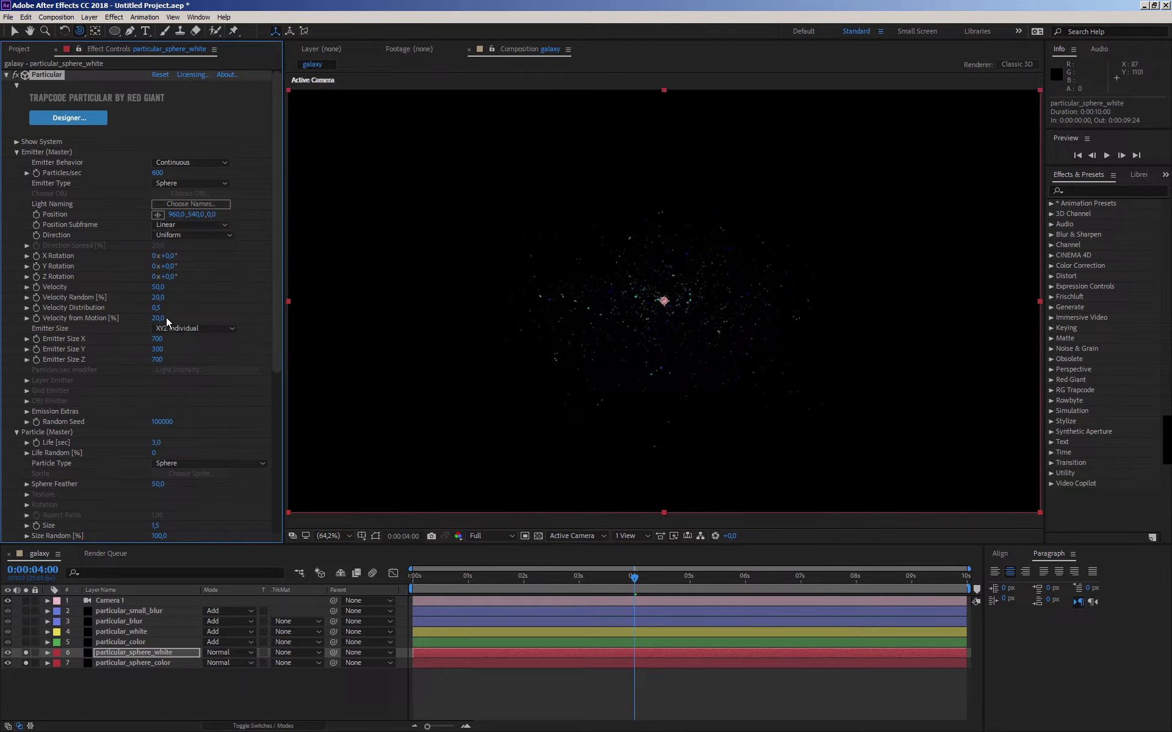
left_click(156, 287)
left_click(155, 173)
type("8")
key("Return")
- Set Emitter Size to X 400, Y 150, Z 400
left_click(154, 364)
left_click(157, 340)
type("40")
left_click(157, 350)
key("Return")
left_click(16, 152)
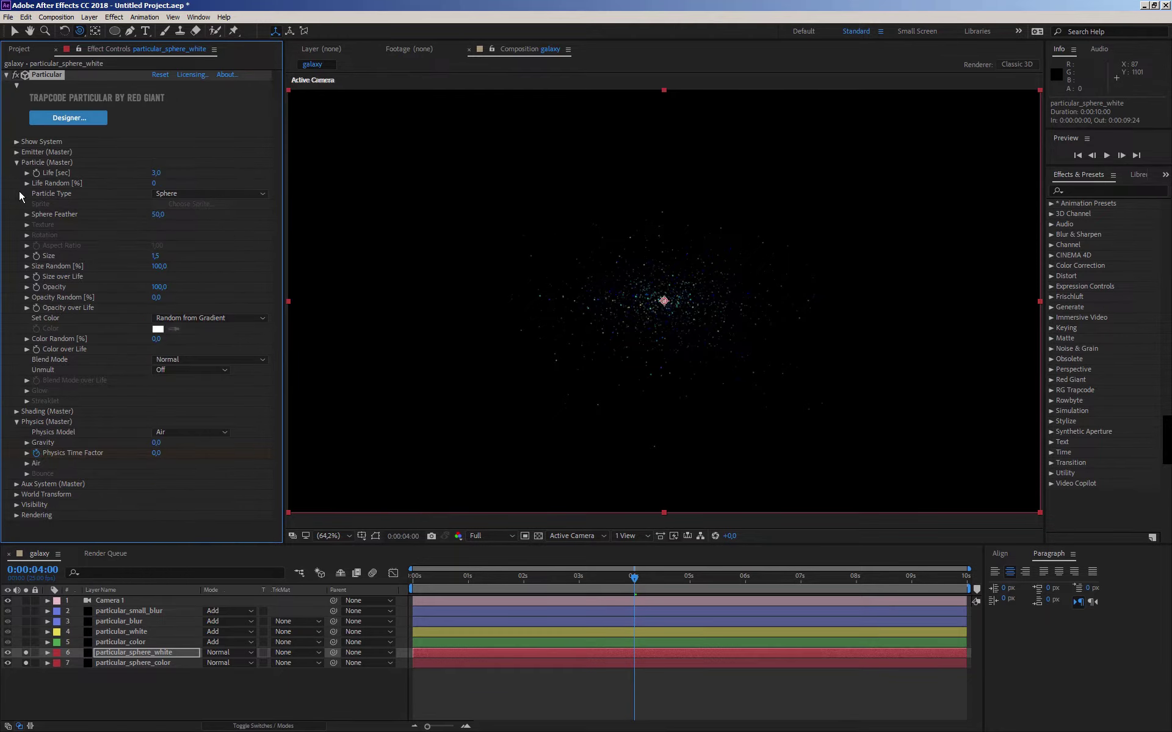
- Make the Color over Life ramp's right stop pale orange (FFB368) and set Set Color to Over Life
left_click(25, 349)
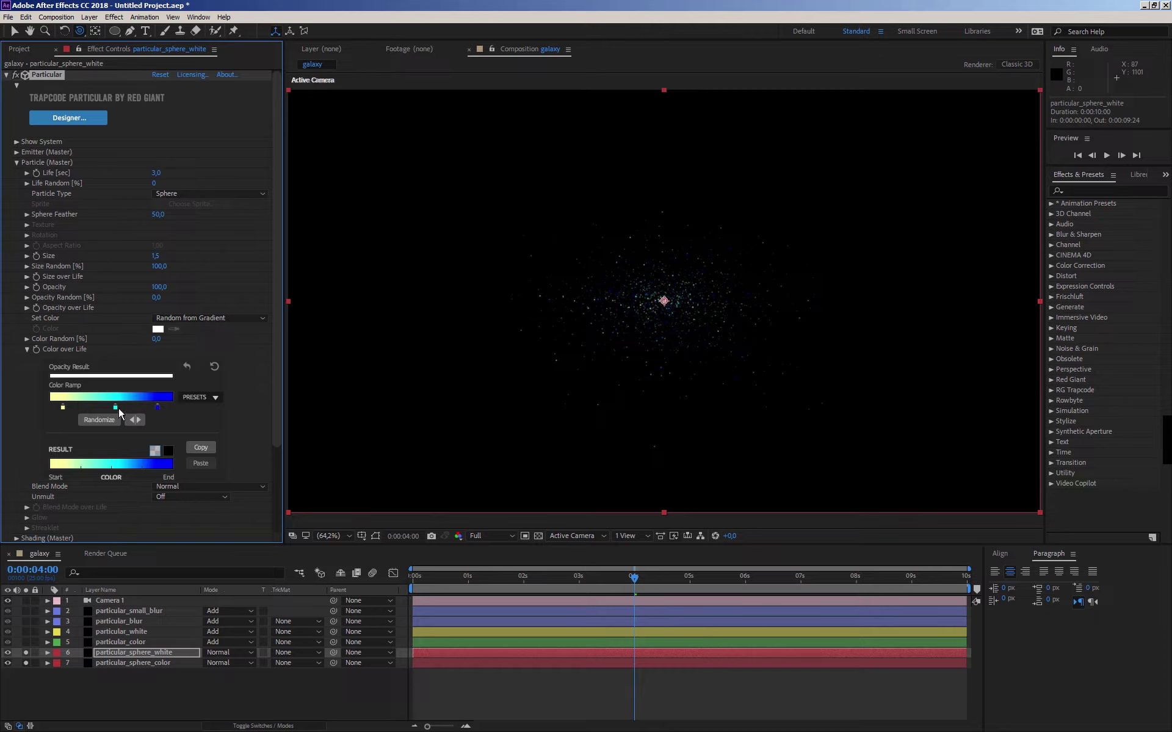
double_click(157, 408)
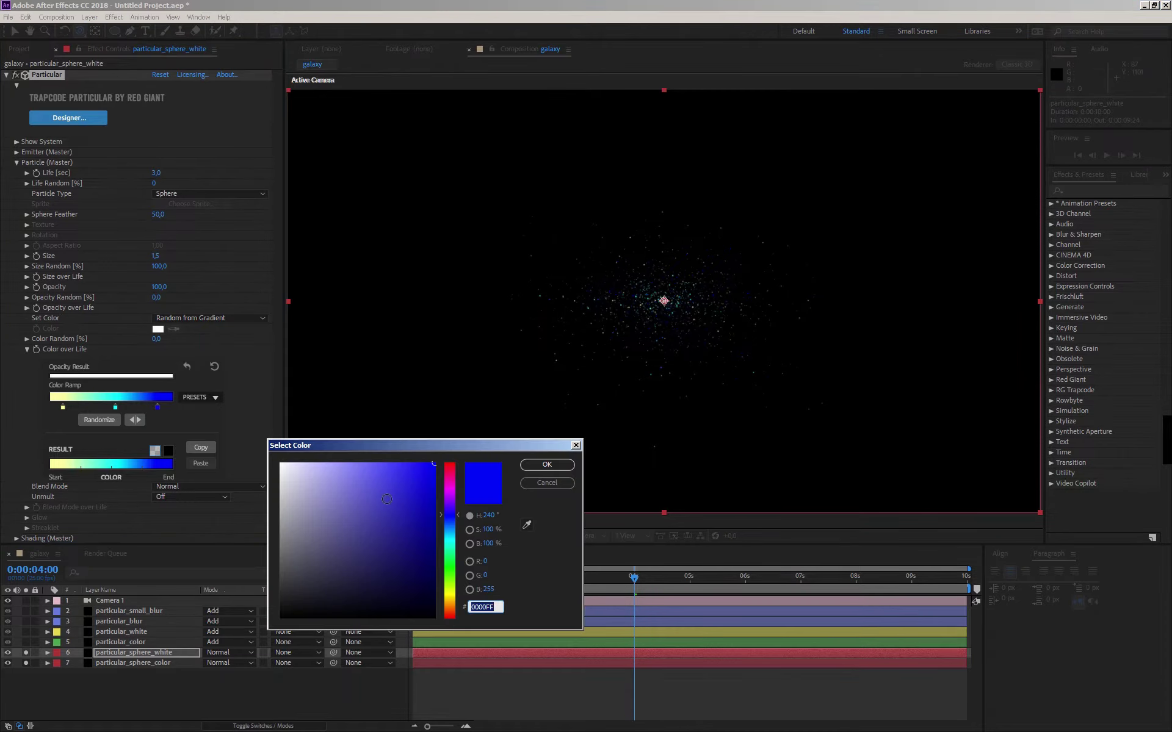
left_click(450, 606)
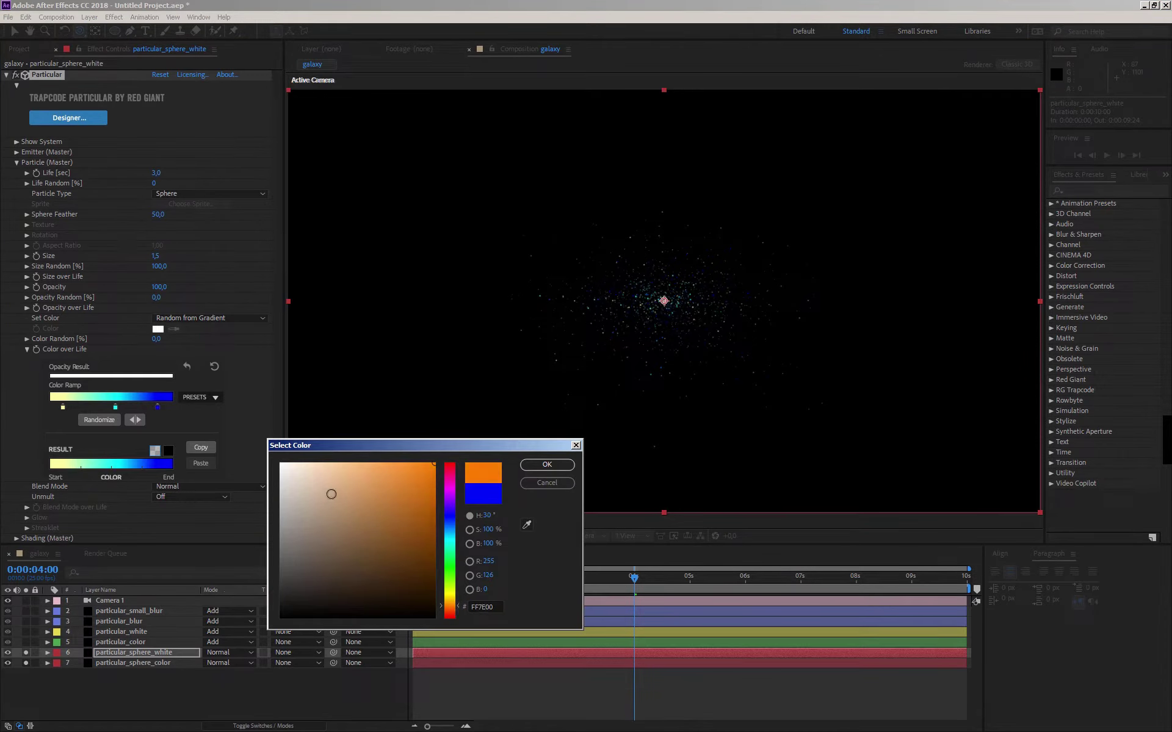
left_click_drag(332, 494, 371, 463)
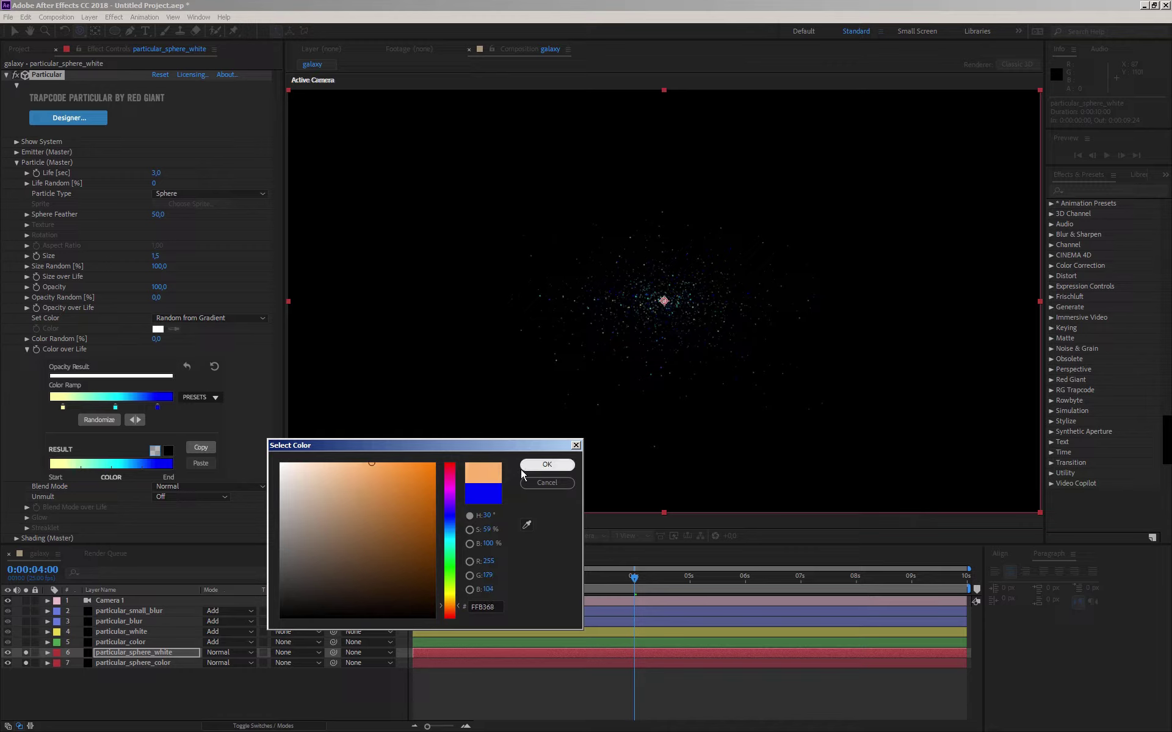
left_click(540, 465)
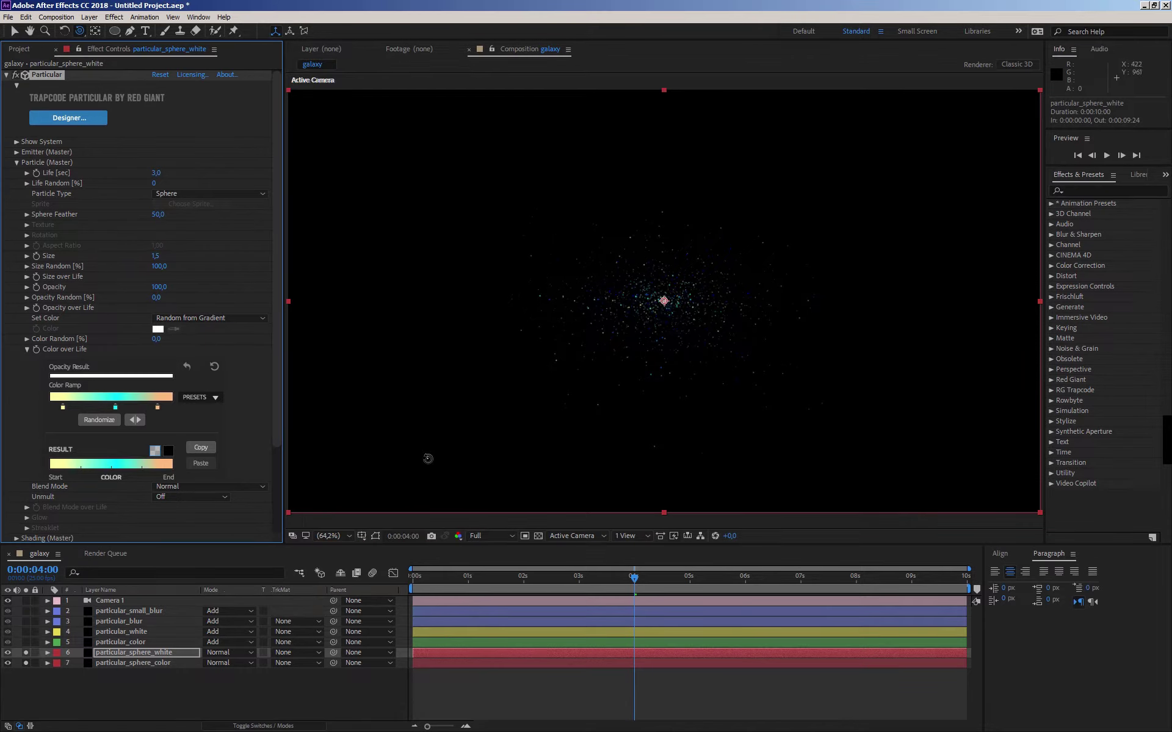
left_click(185, 317)
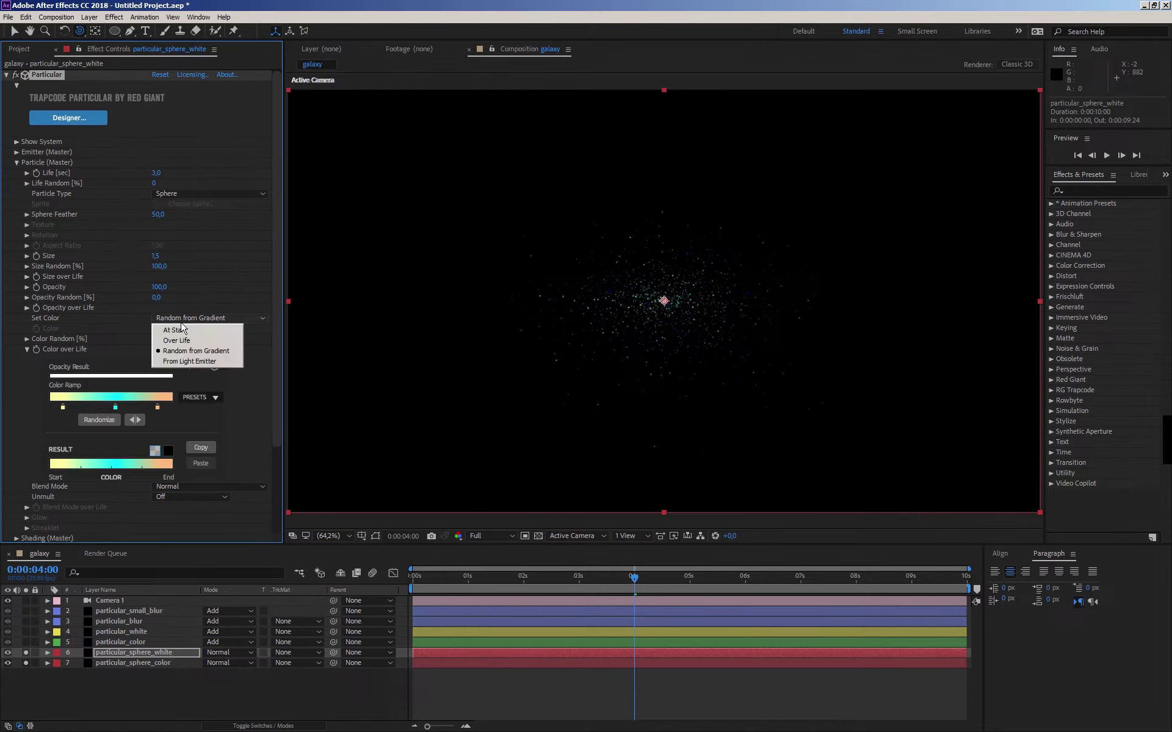
left_click(178, 340)
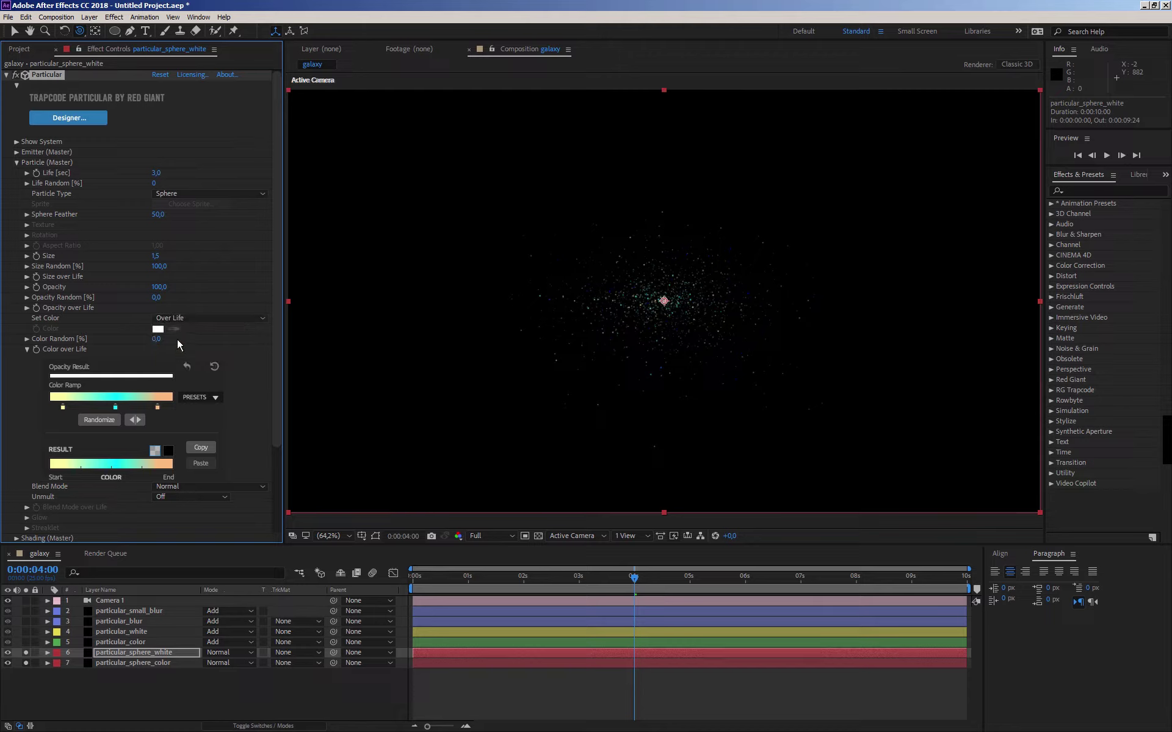
- Make the middle stop pale yellow (FFFA77) and the first stop white, then slide a stop left
double_click(115, 407)
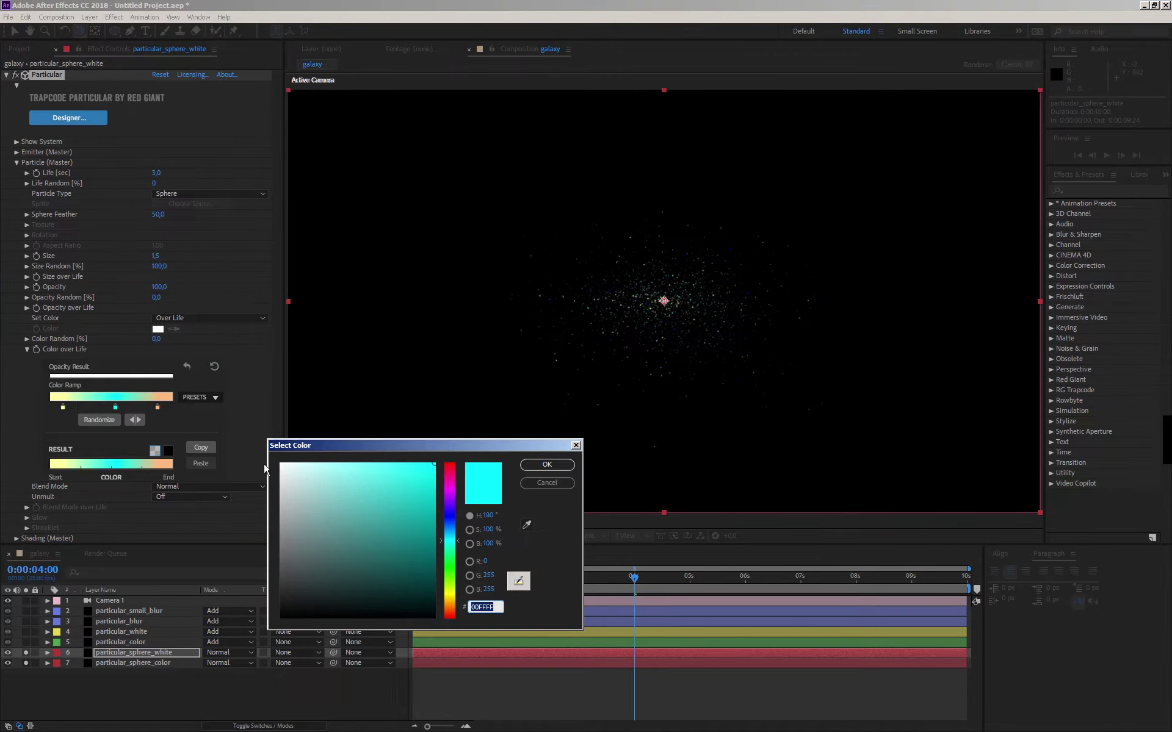
left_click(450, 593)
left_click_drag(317, 490, 363, 458)
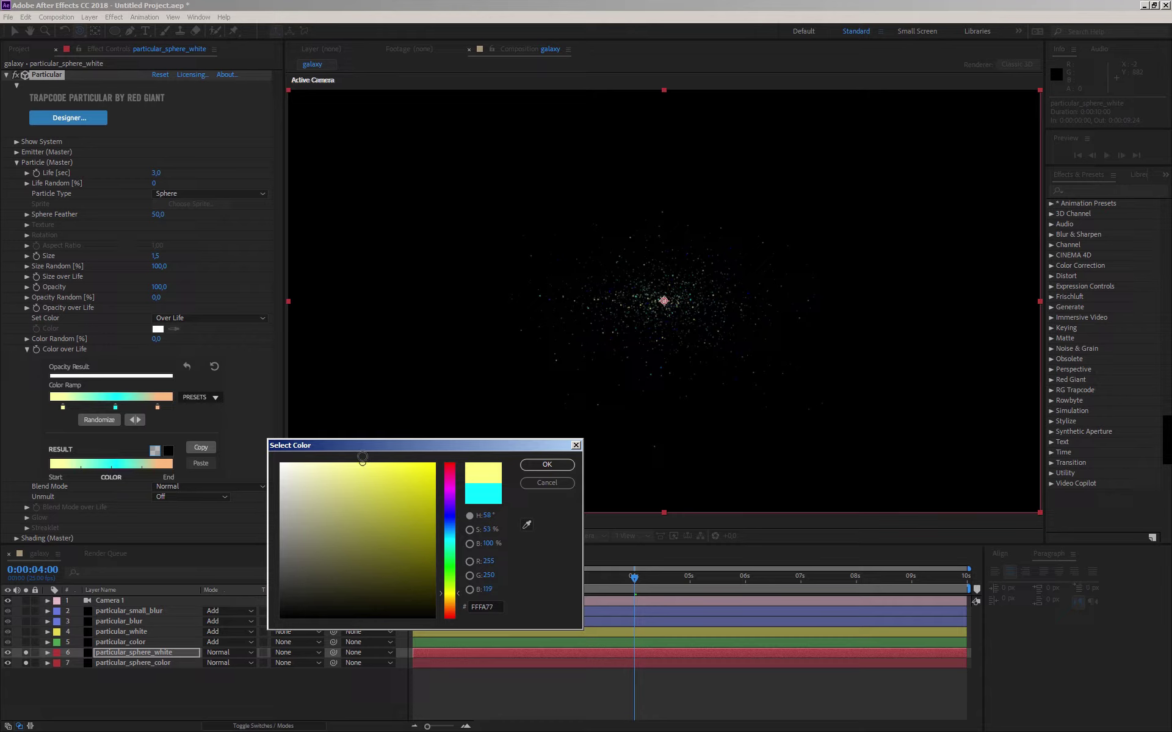
left_click(547, 465)
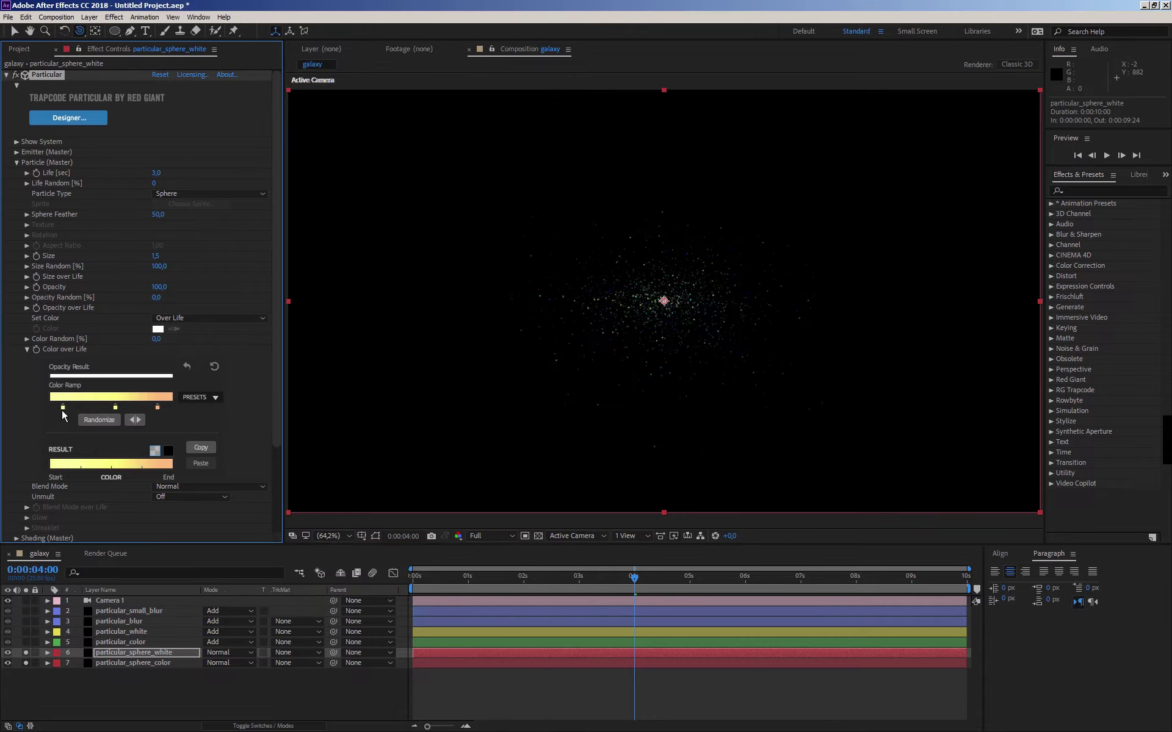
double_click(63, 407)
left_click_drag(332, 521, 280, 463)
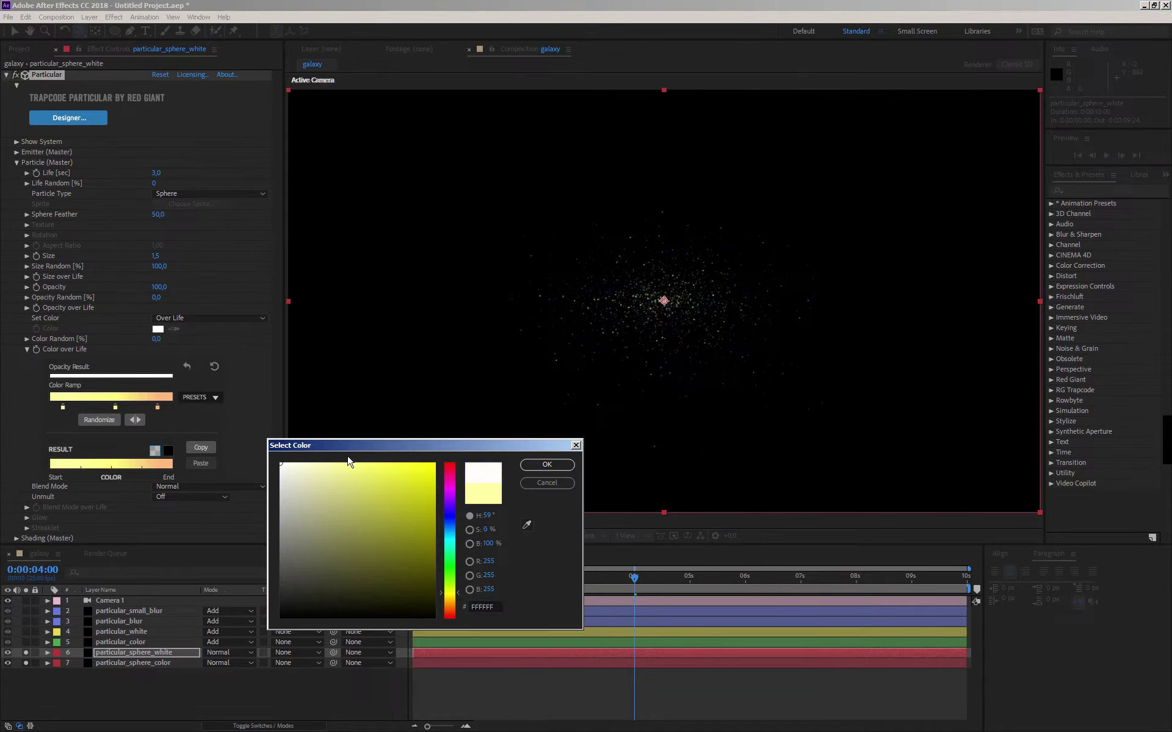
left_click(534, 467)
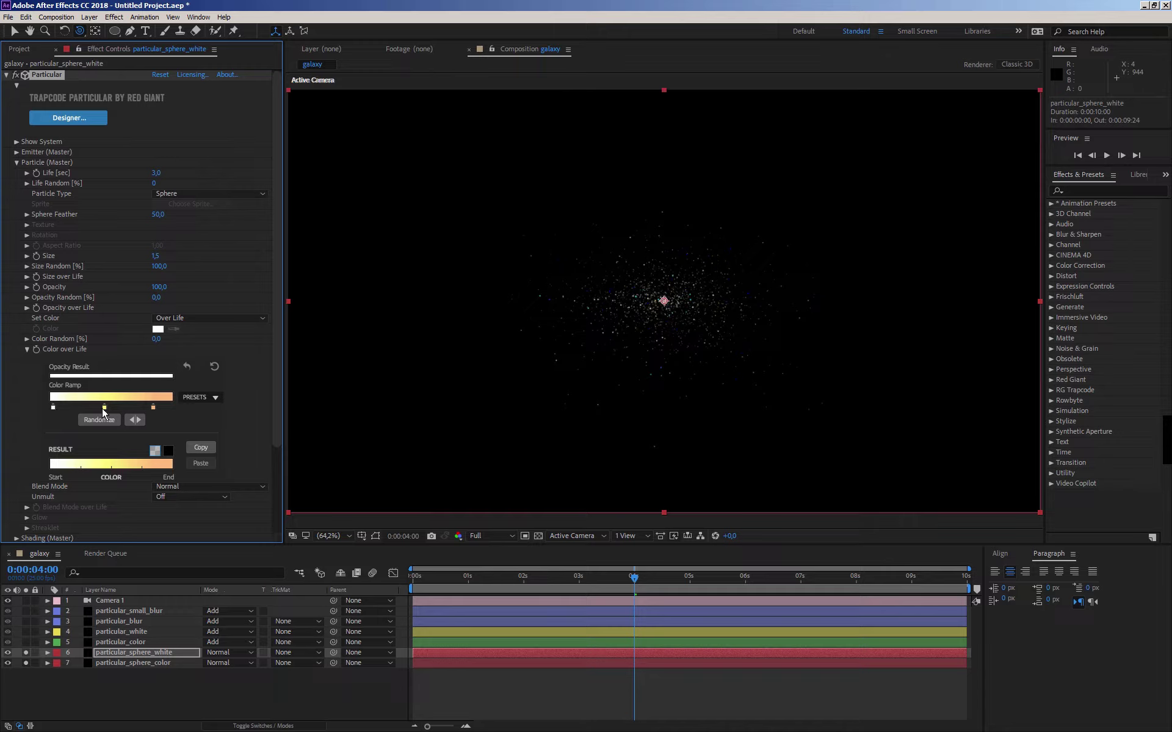
left_click_drag(152, 407, 136, 408)
left_click(26, 349)
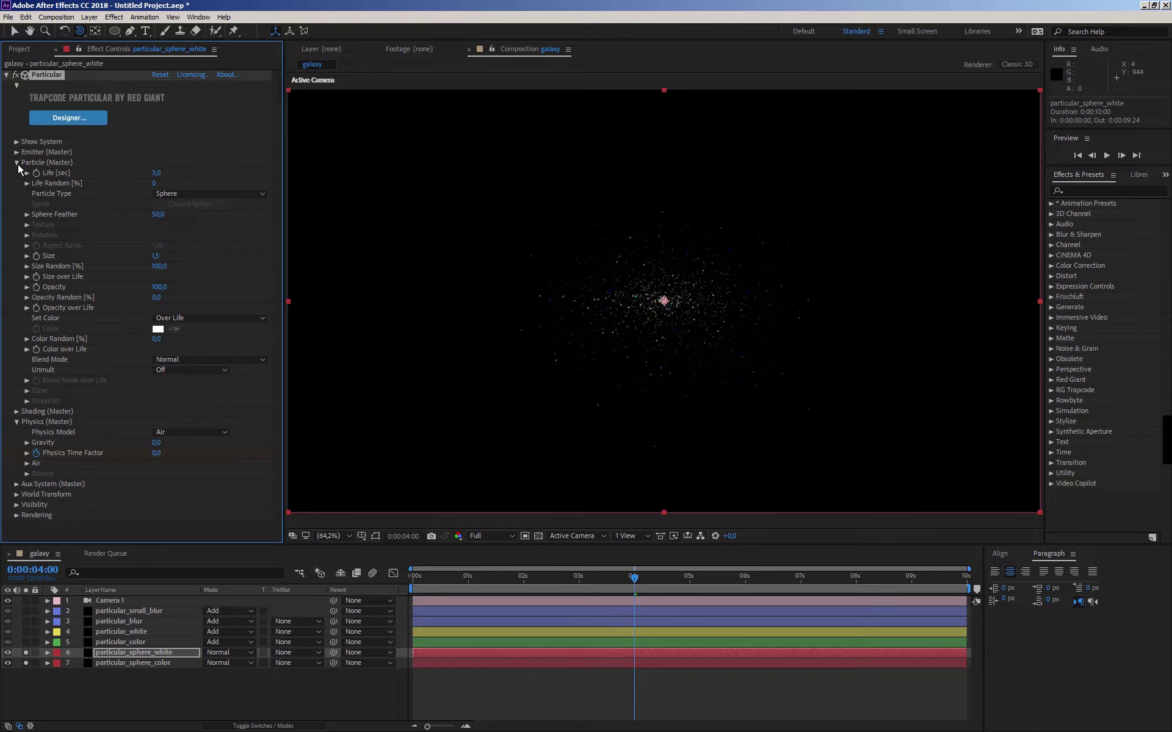
- Try a particle Size of 2 on particular_sphere_white
left_click(155, 256)
type("2")
key("Return")
left_click(16, 162)
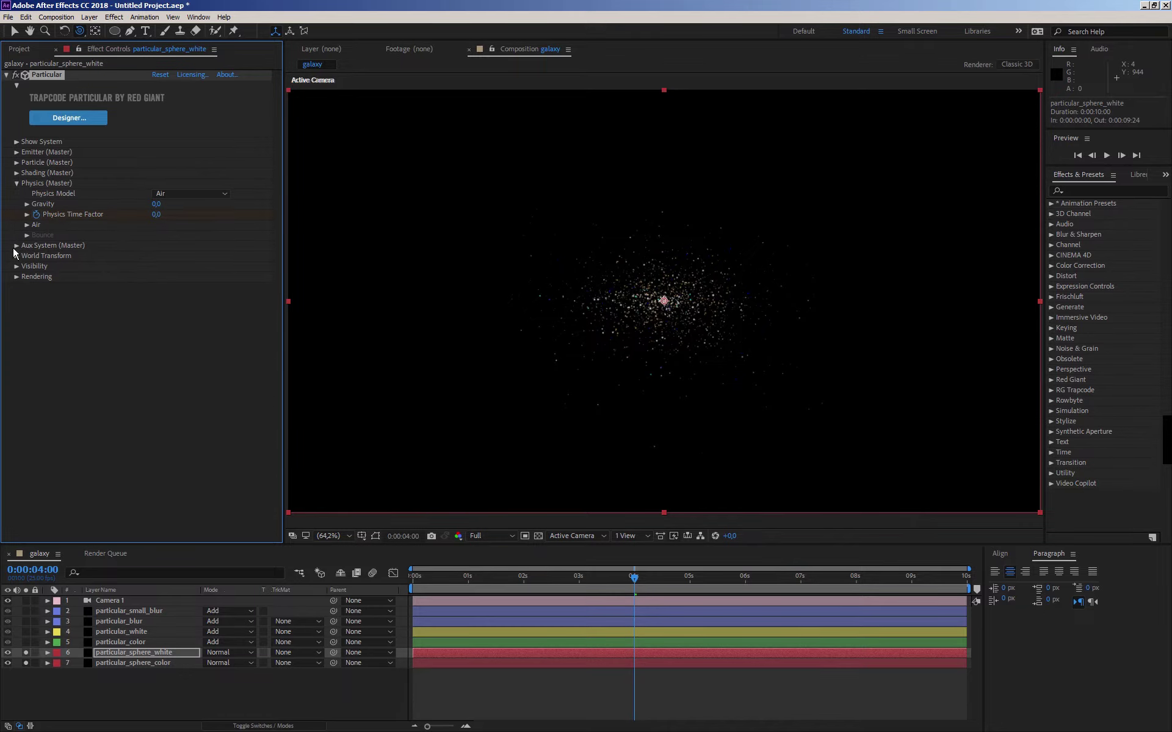
- Set the emitter to 700 Particles/sec with a Velocity of 20
left_click(17, 153)
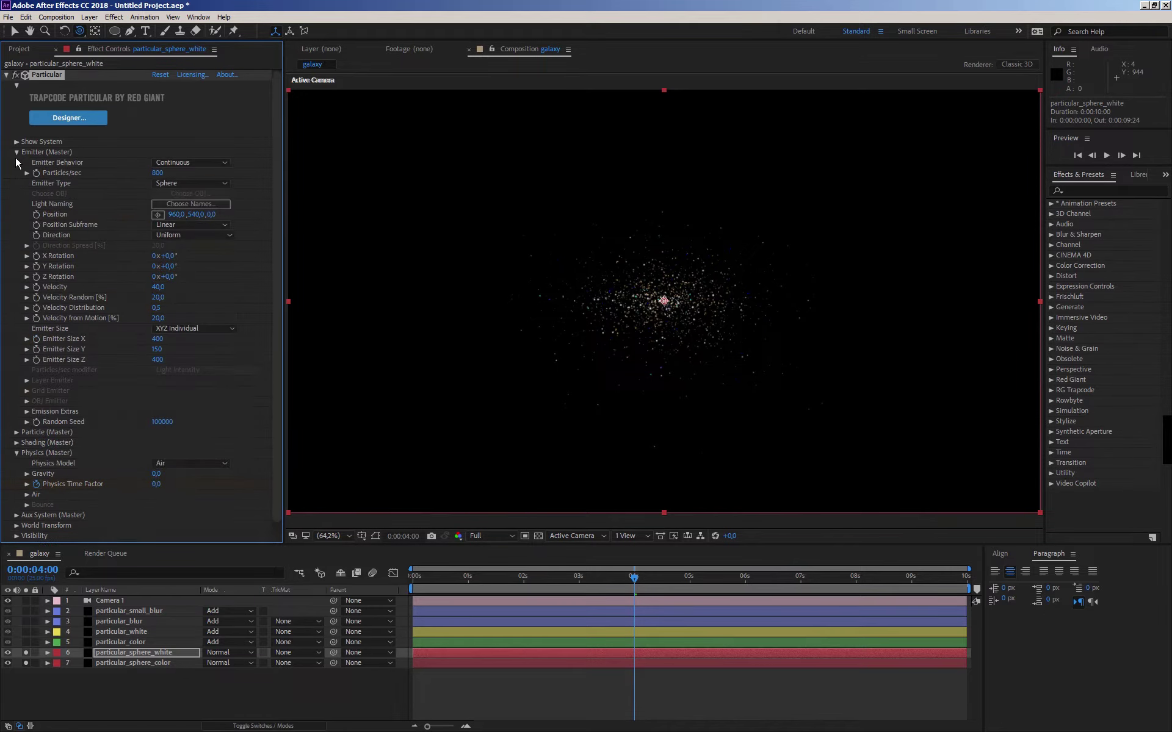
left_click(156, 183)
left_click(153, 179)
type("700")
key("Tab")
key("Tab")
key("Tab")
type("20")
key("Return")
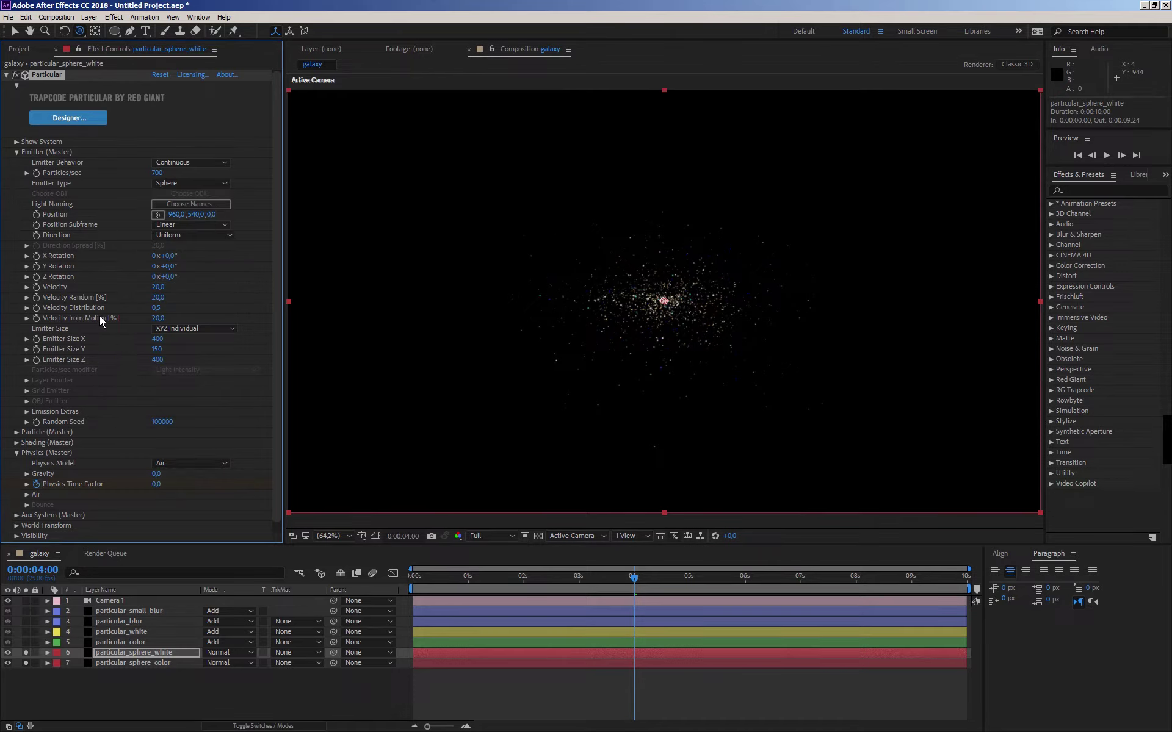
left_click(16, 152)
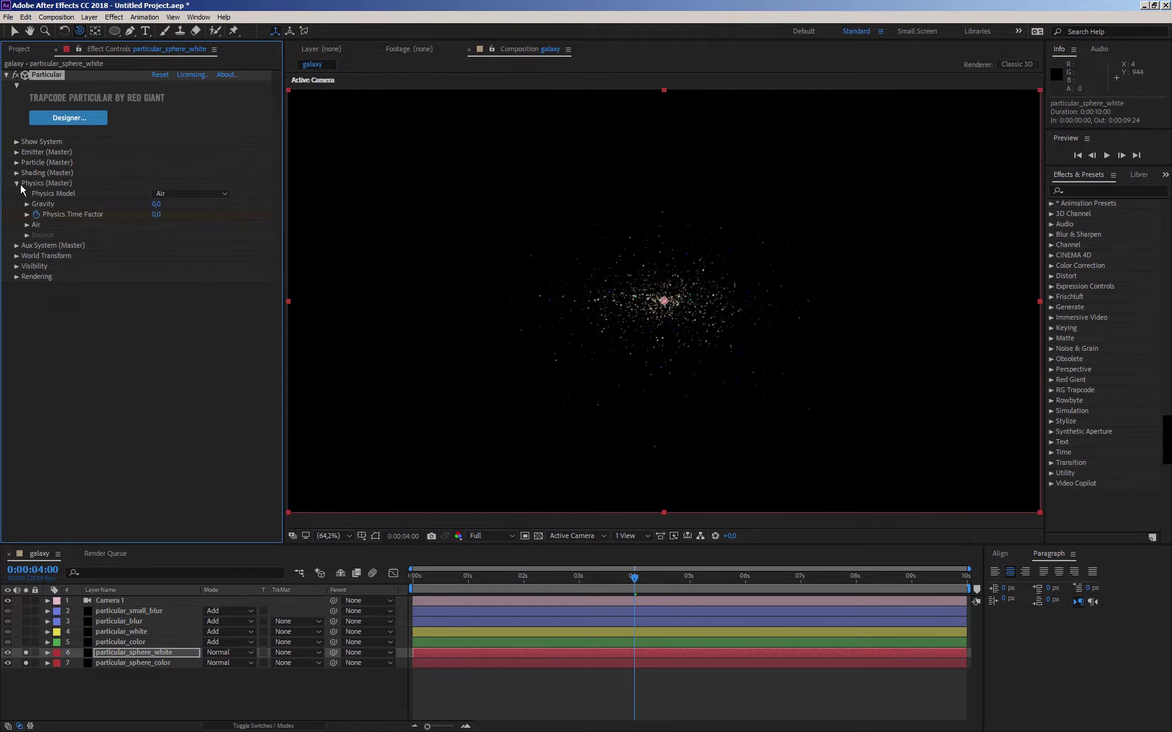
left_click(16, 183)
- Try a particle Size of 1, then settle on 1.5
left_click(17, 162)
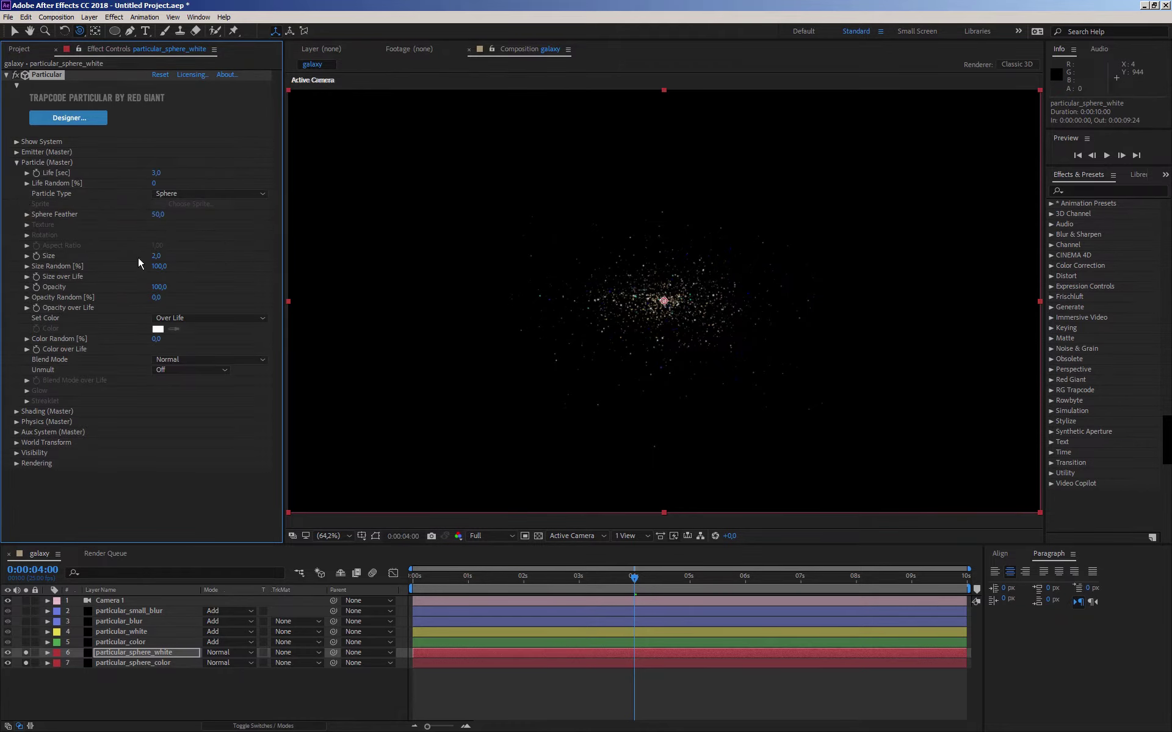
type("1")
key("Return")
left_click(221, 683)
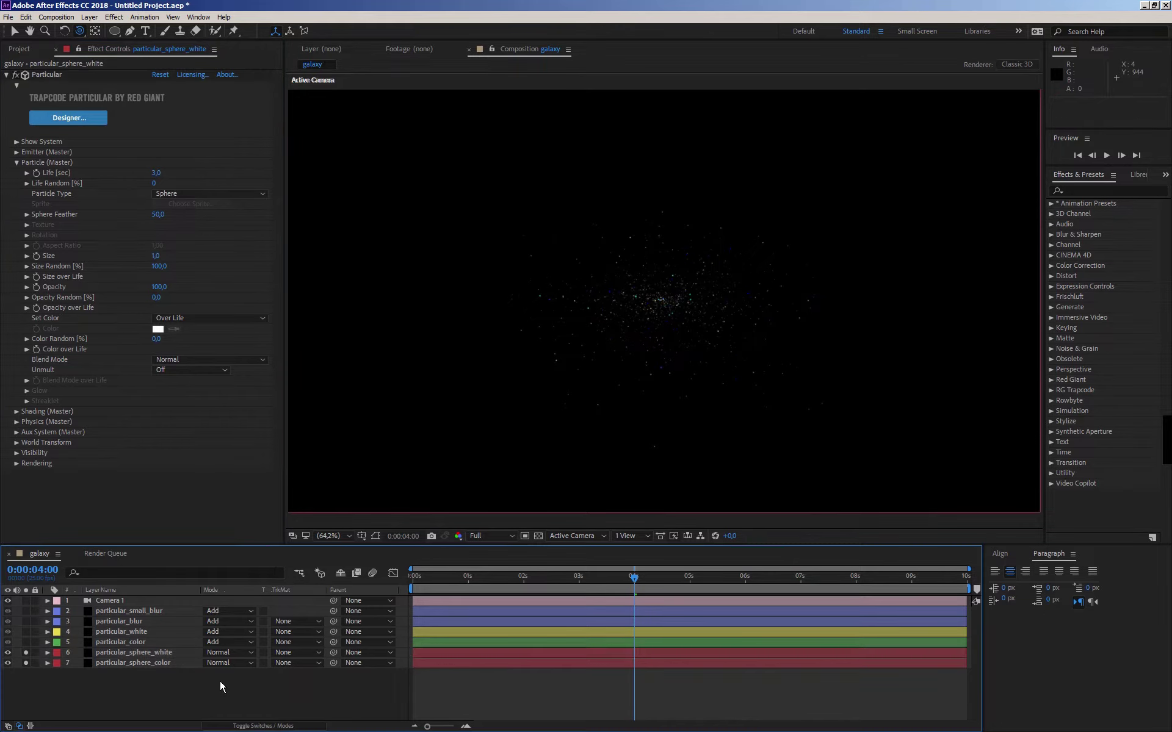
left_click(157, 256)
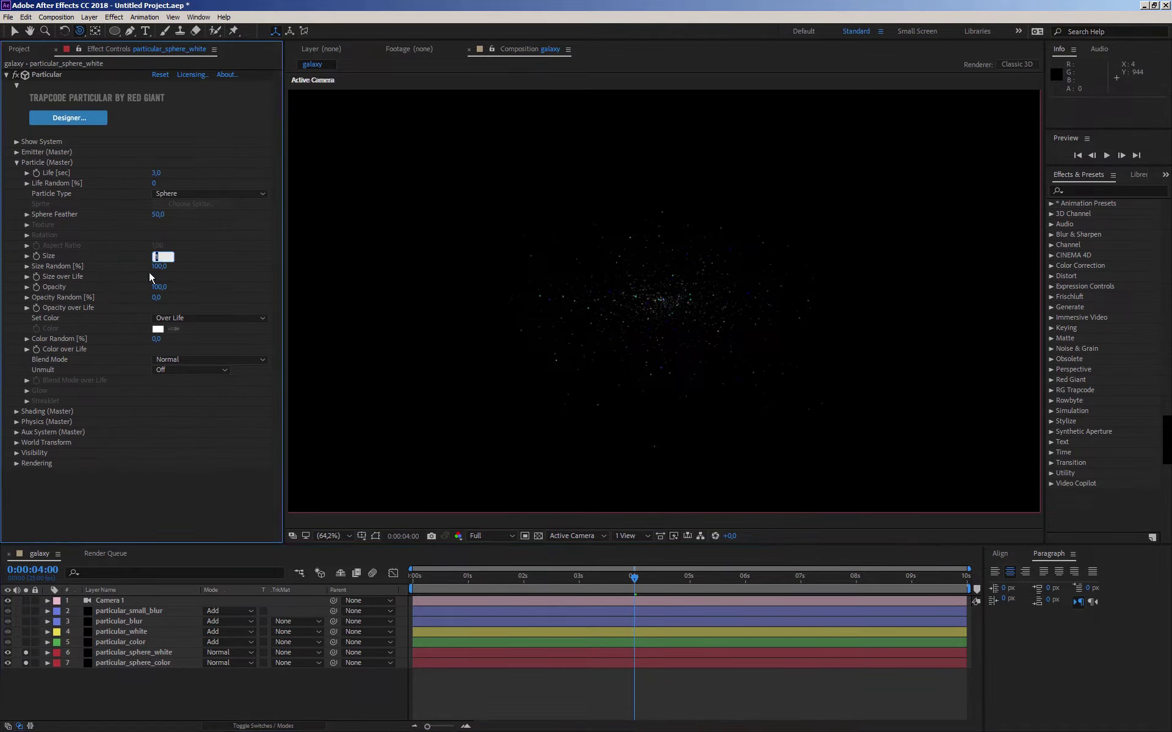
type("1,5")
key("Return")
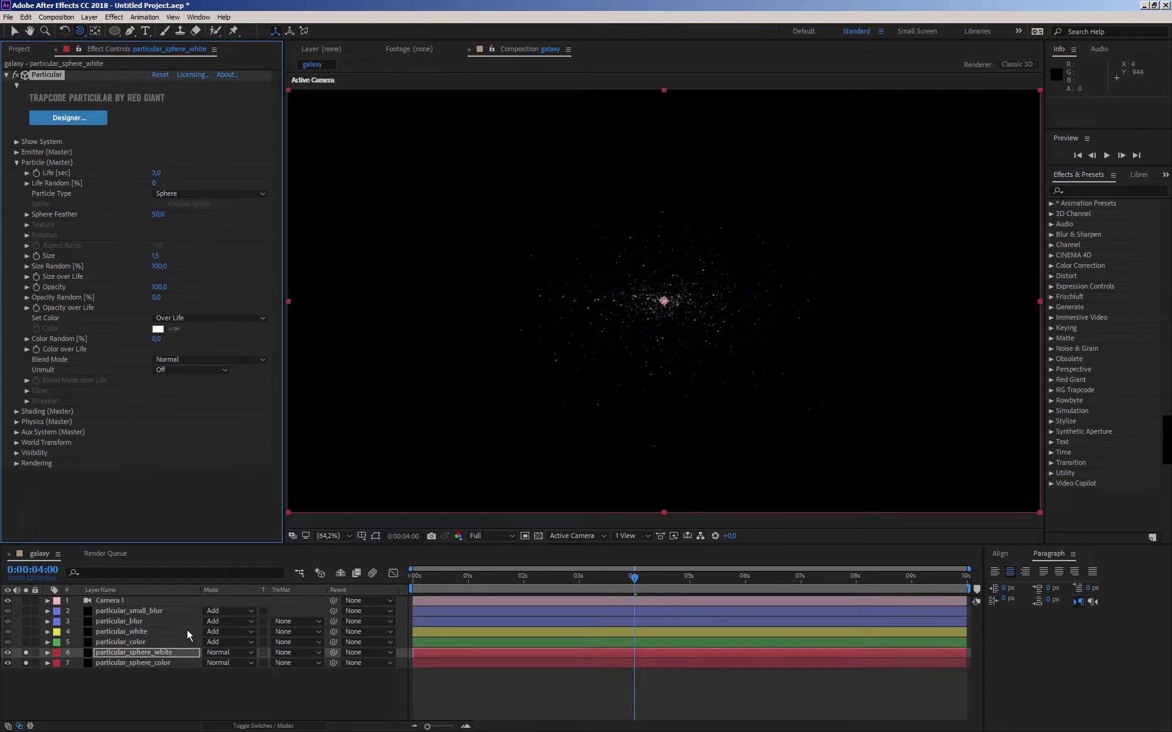
- Set both sphere layers to Add blending and move them up beneath the camera
left_click(183, 664)
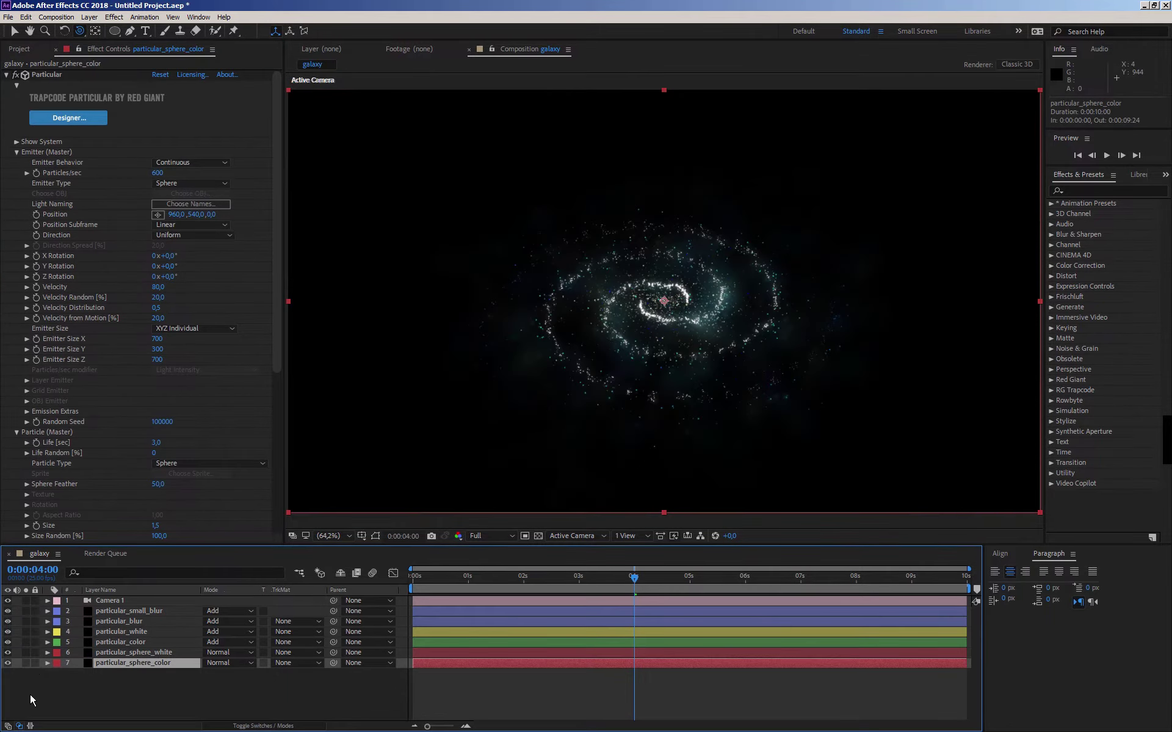
left_click(123, 669)
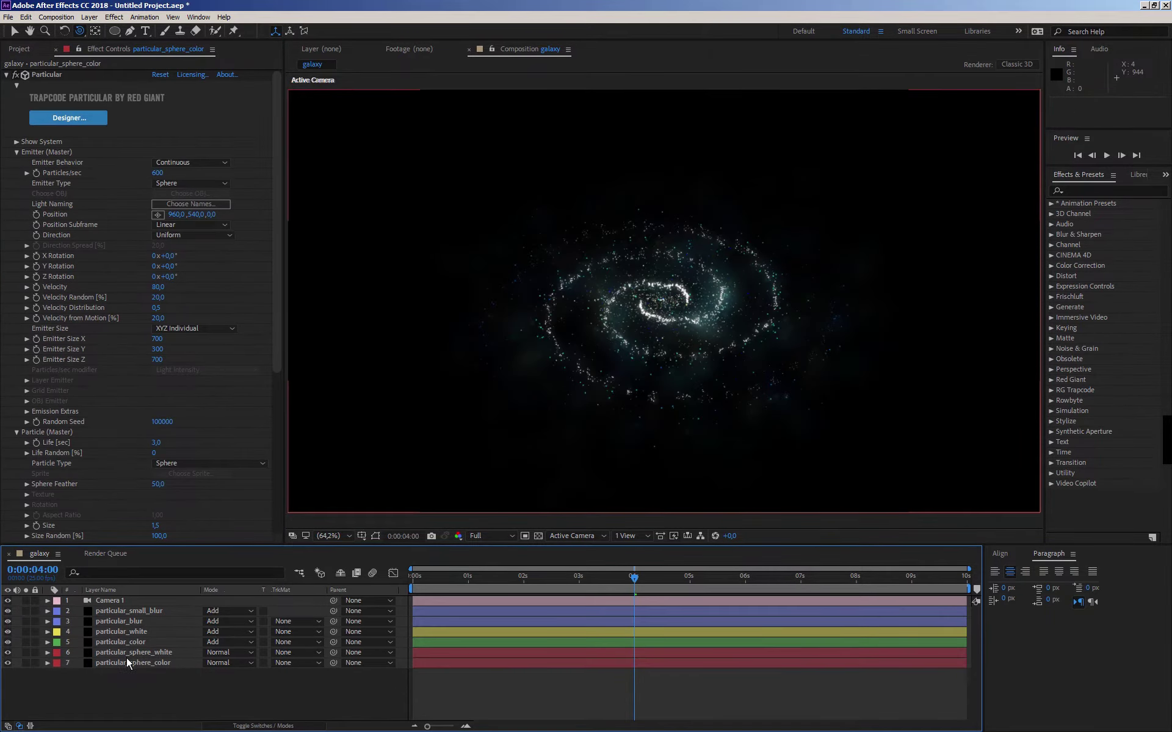
left_click(159, 653)
left_click(156, 664, "shift")
left_click(217, 651)
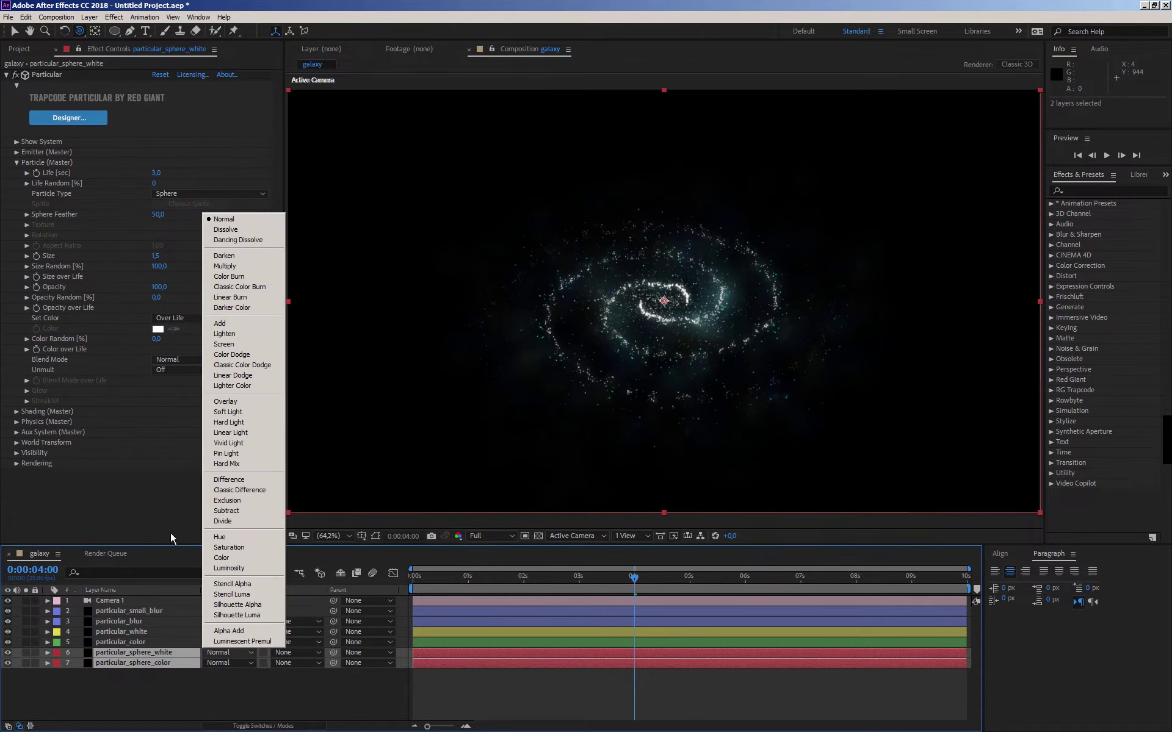
left_click(215, 323)
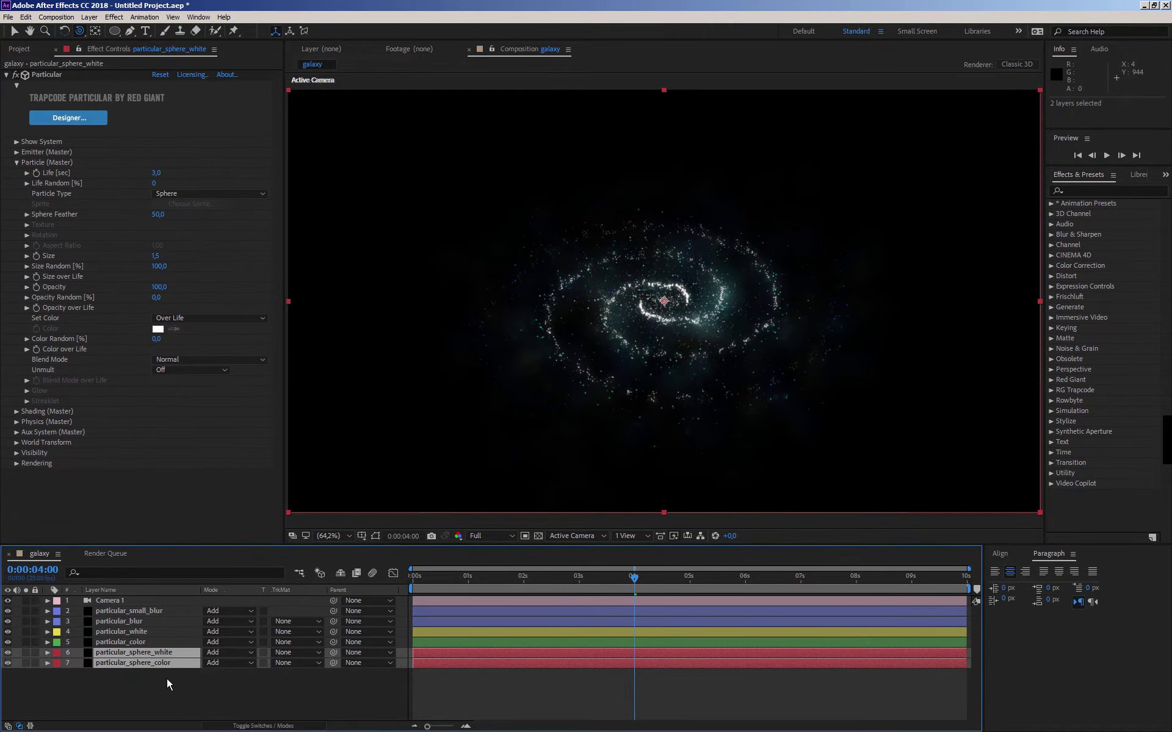
left_click_drag(115, 658, 116, 607)
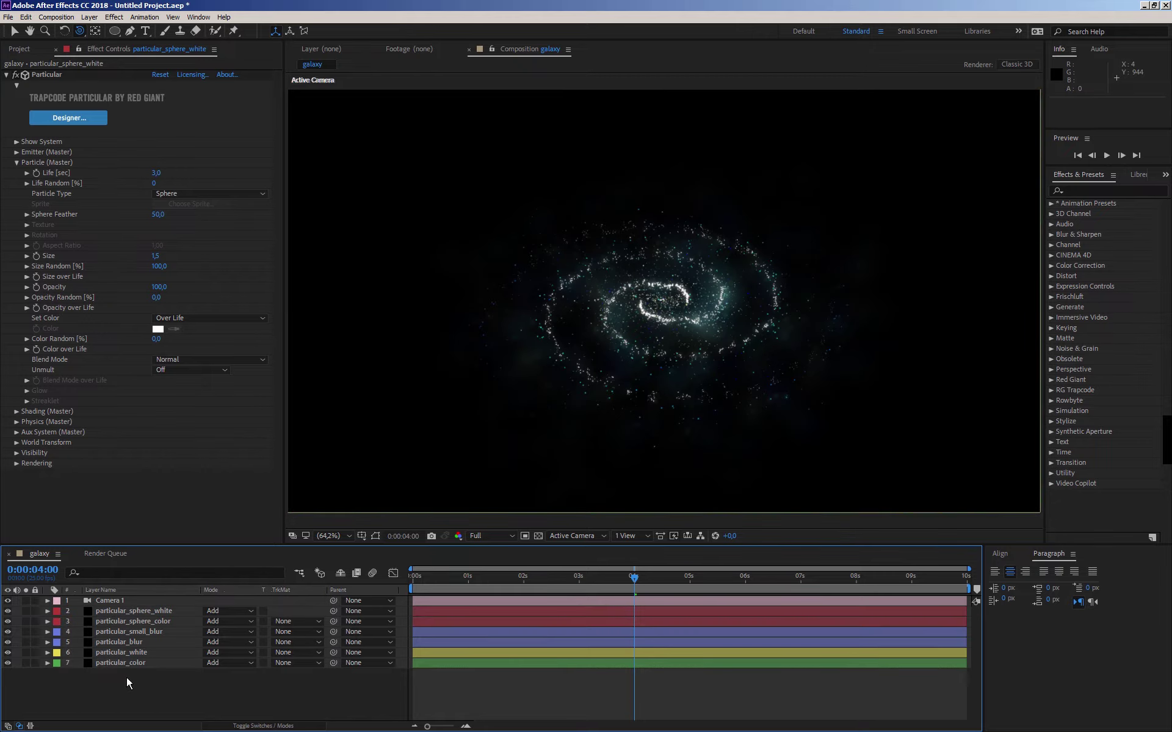
mouse_move(640, 309)
left_mouse_down()
mouse_move(609, 296)
mouse_move(611, 280)
mouse_move(629, 308)
mouse_move(622, 344)
left_mouse_up()
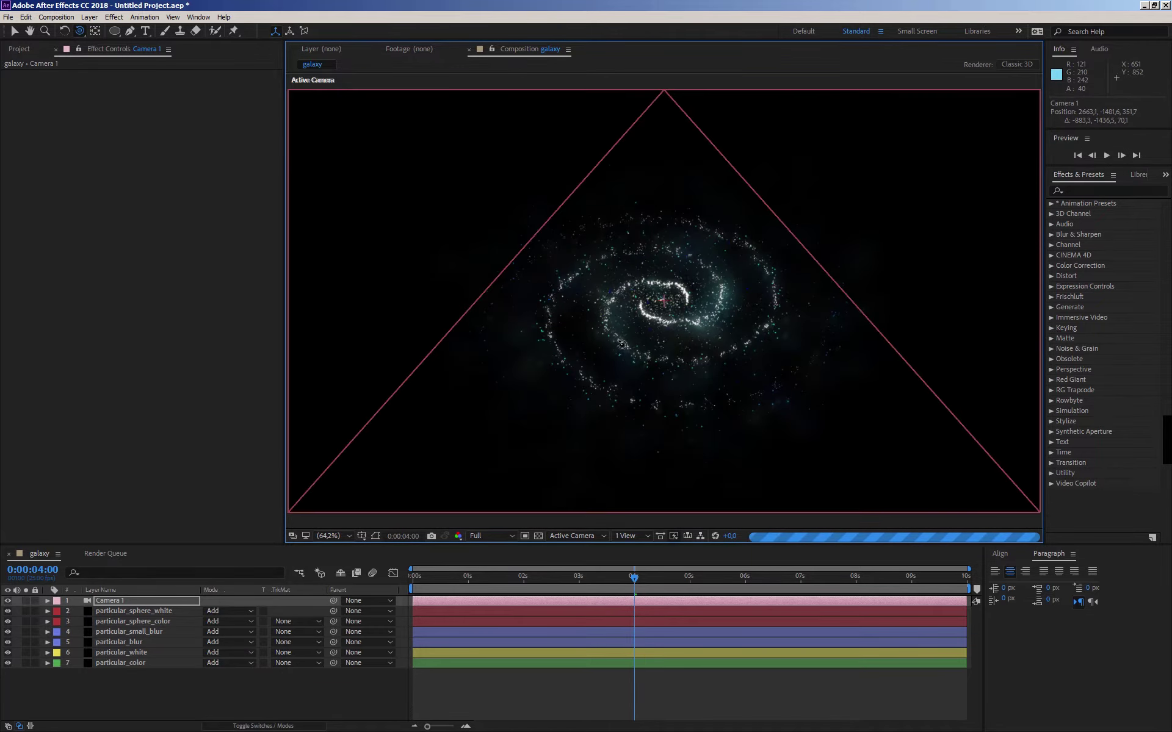
key("F2")
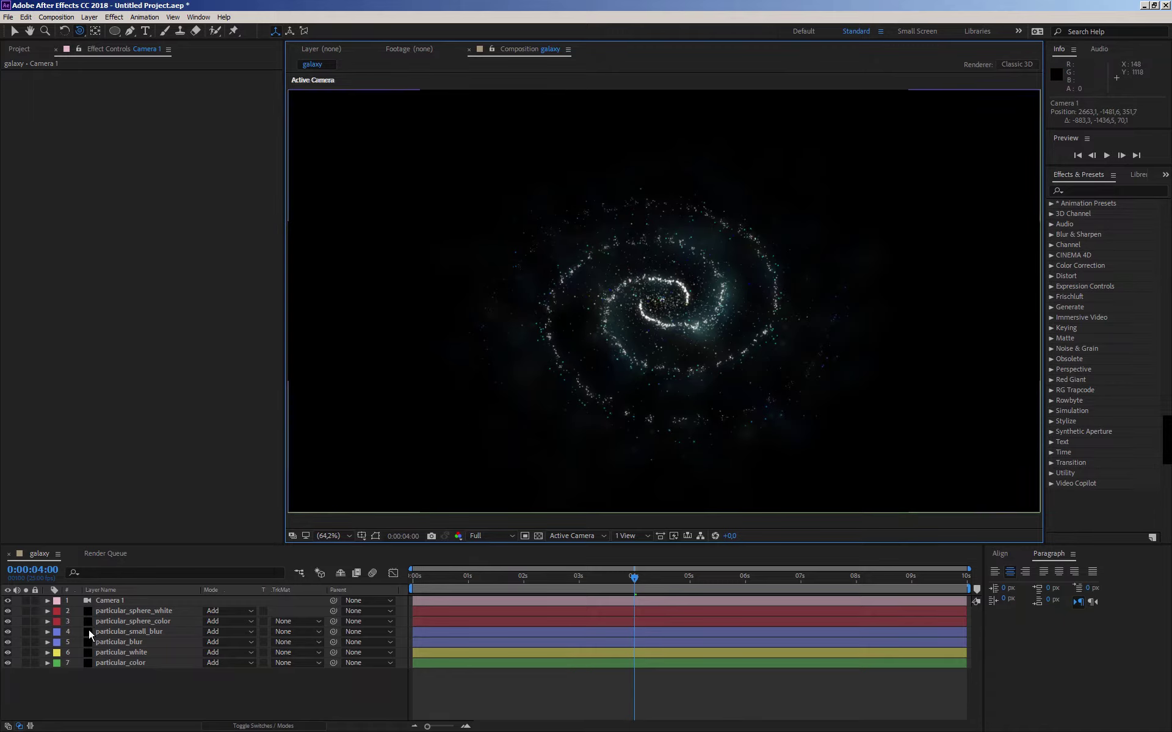
- Turn off Solo on the blur layers so all seven layers render together
left_click(108, 631)
left_click(26, 632)
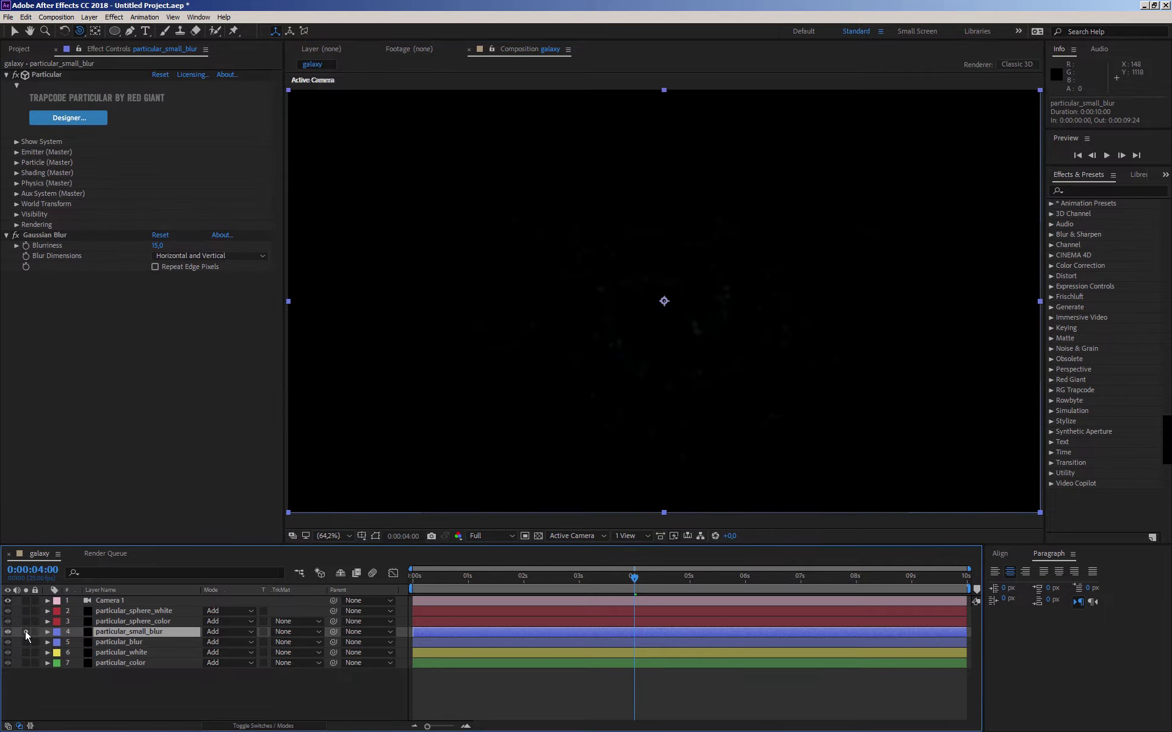
left_click(26, 632)
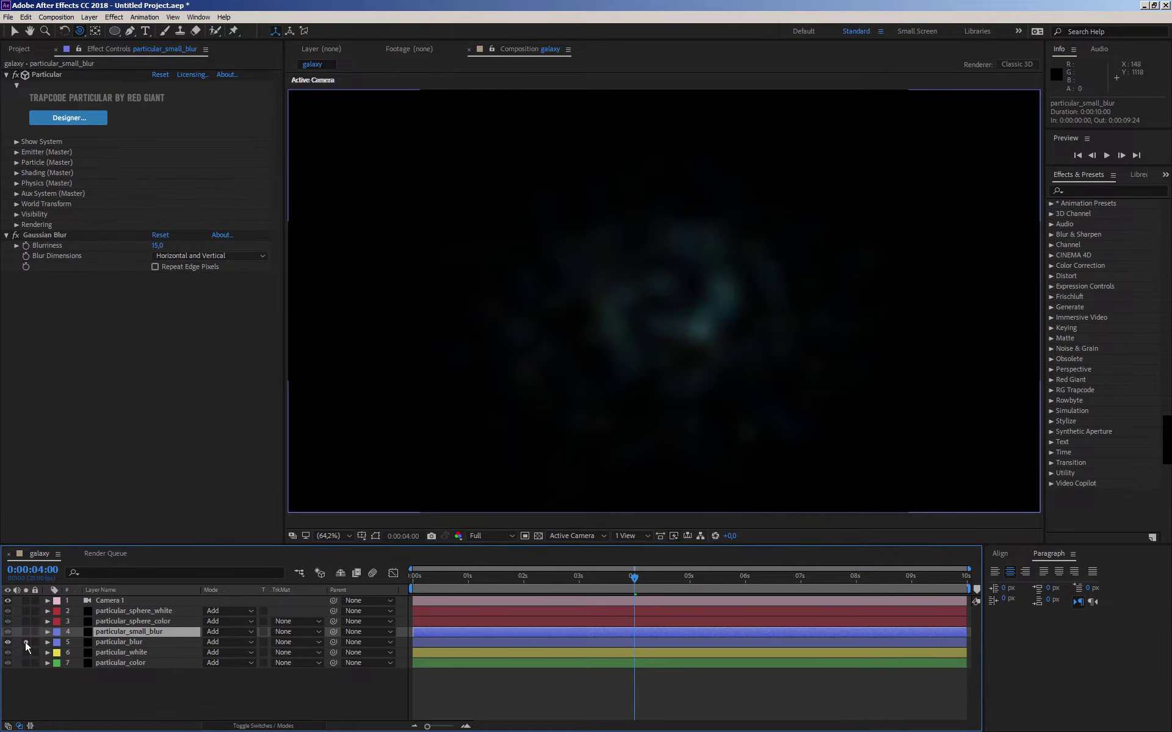
left_click(26, 642)
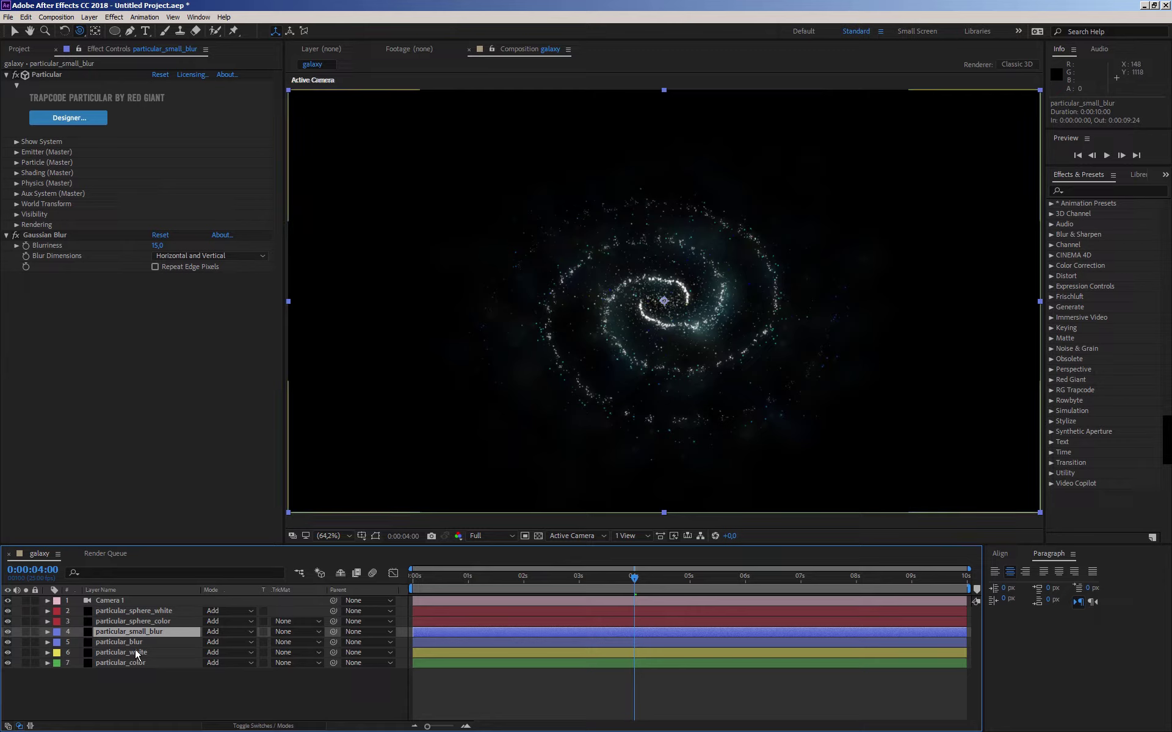
left_click(105, 690)
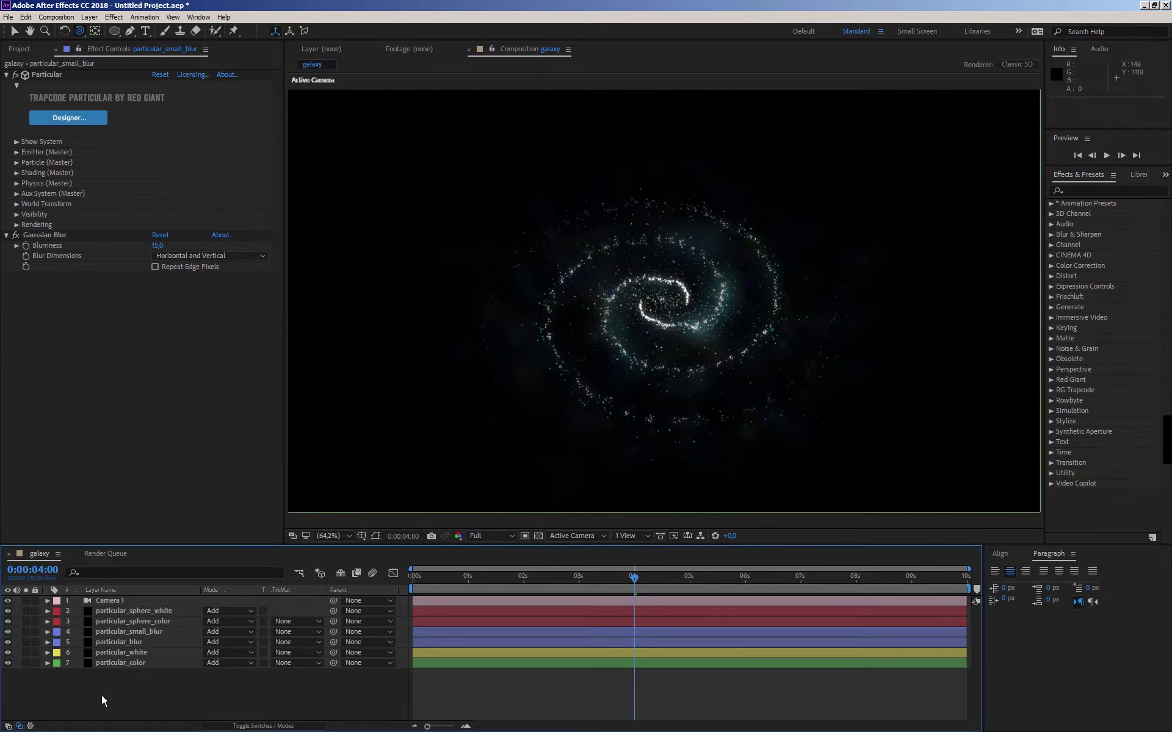
- Add a new null object layer named CTRL
right_click(104, 697)
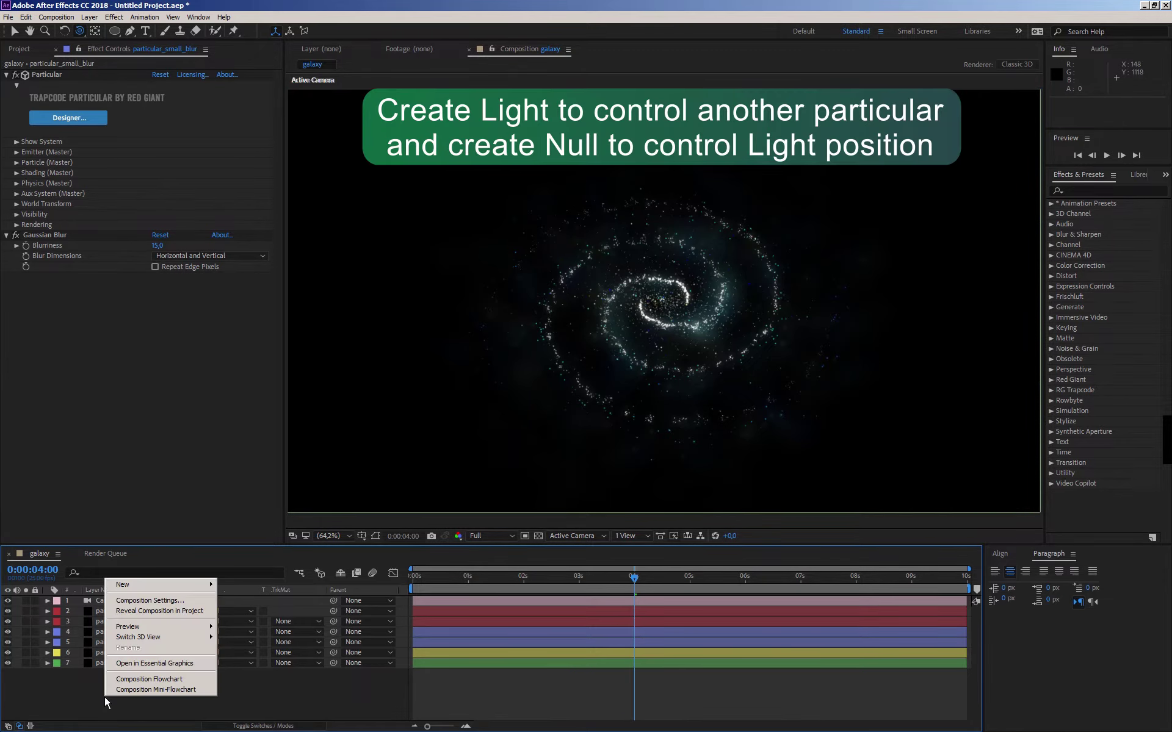
mouse_move(147, 594)
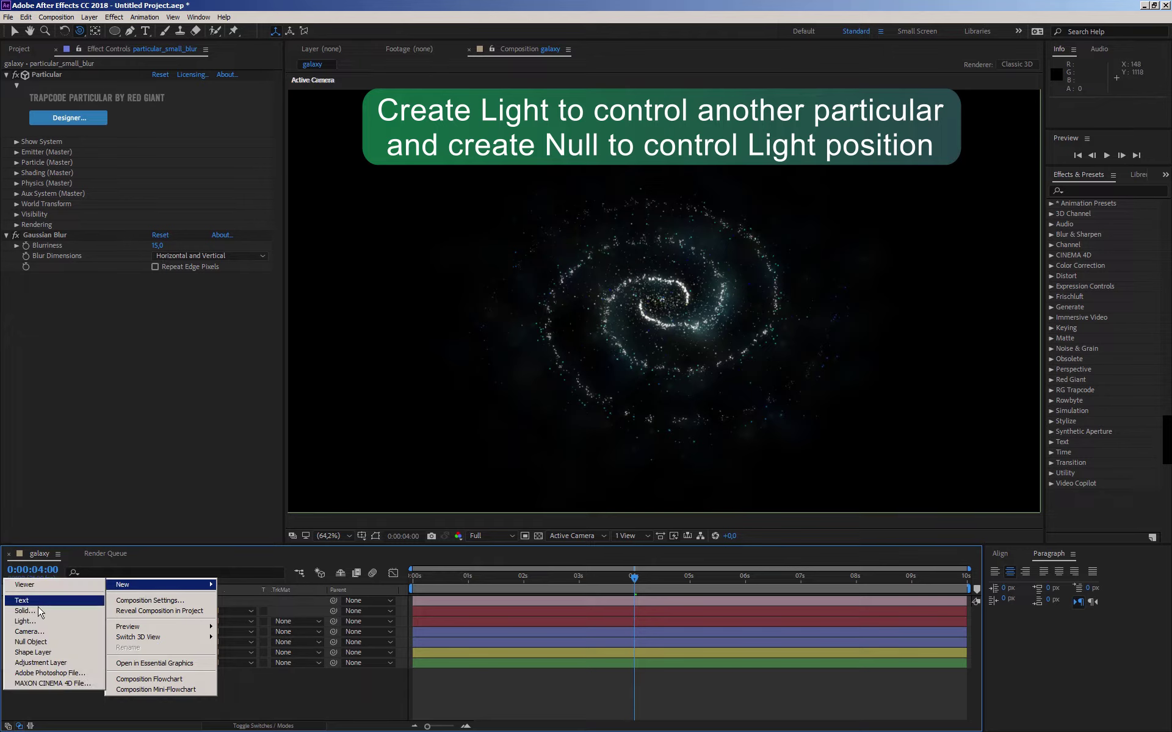
left_click(42, 641)
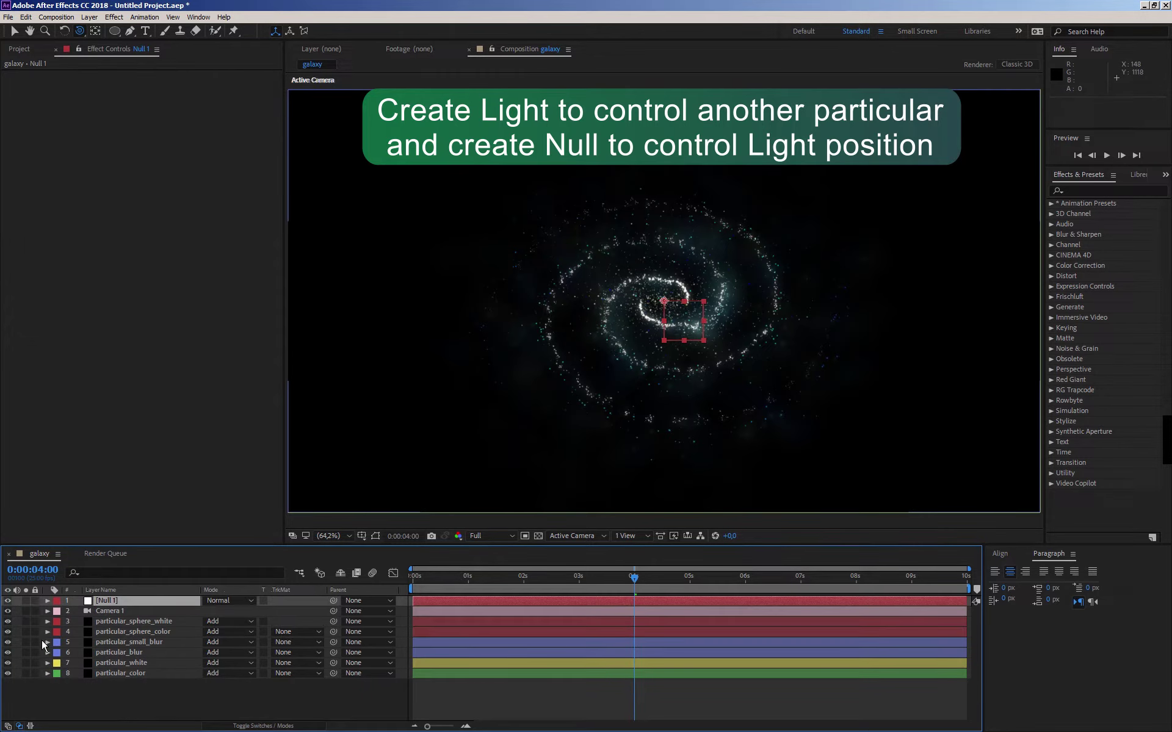
key("Return")
type("CT")
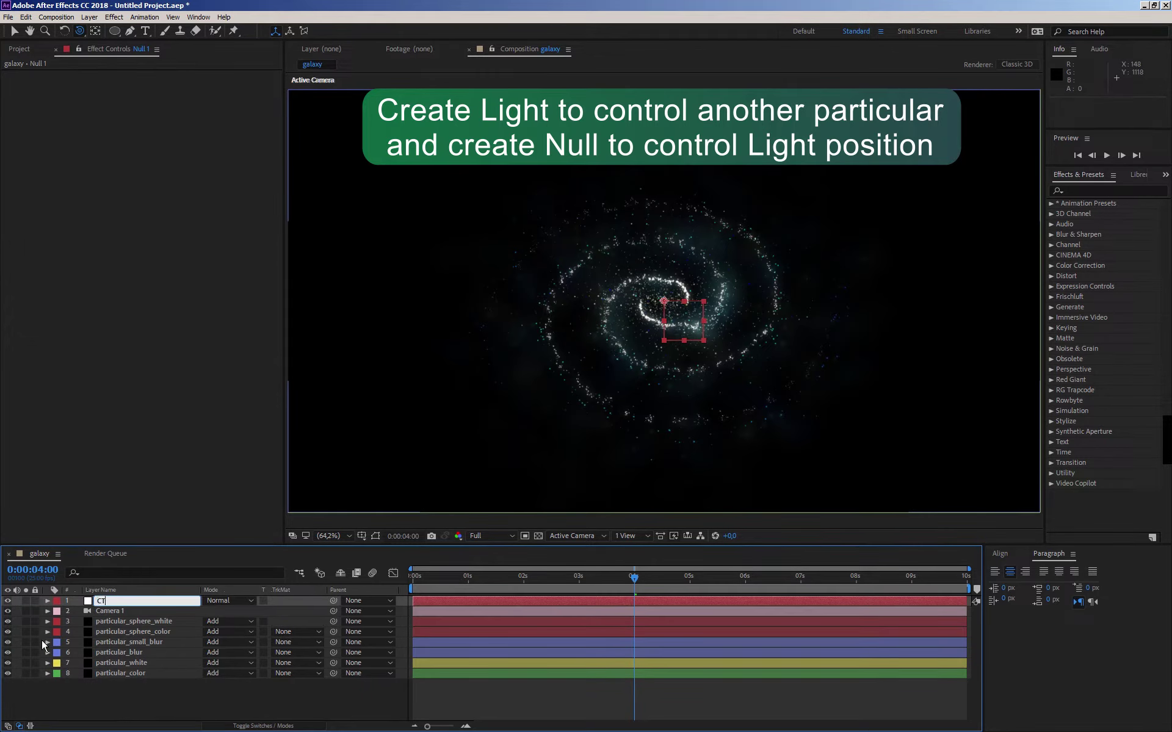
type("RL")
key("Return")
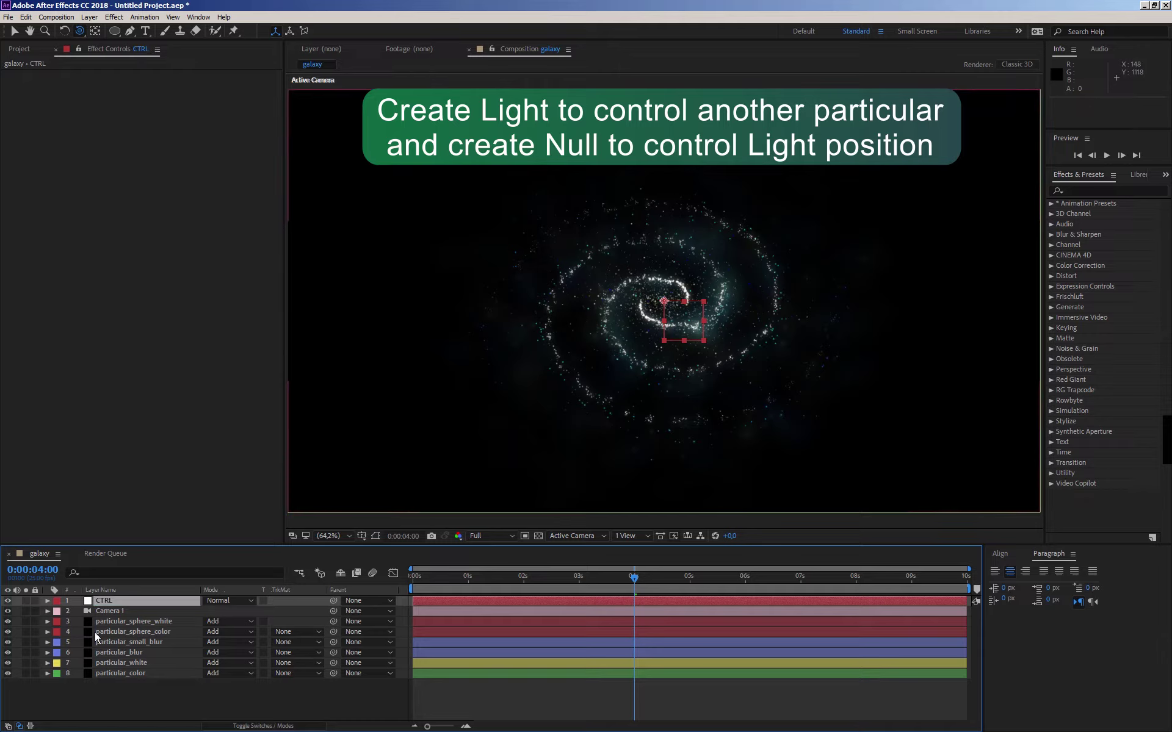
- Add a point light layer named Emitter
right_click(131, 698)
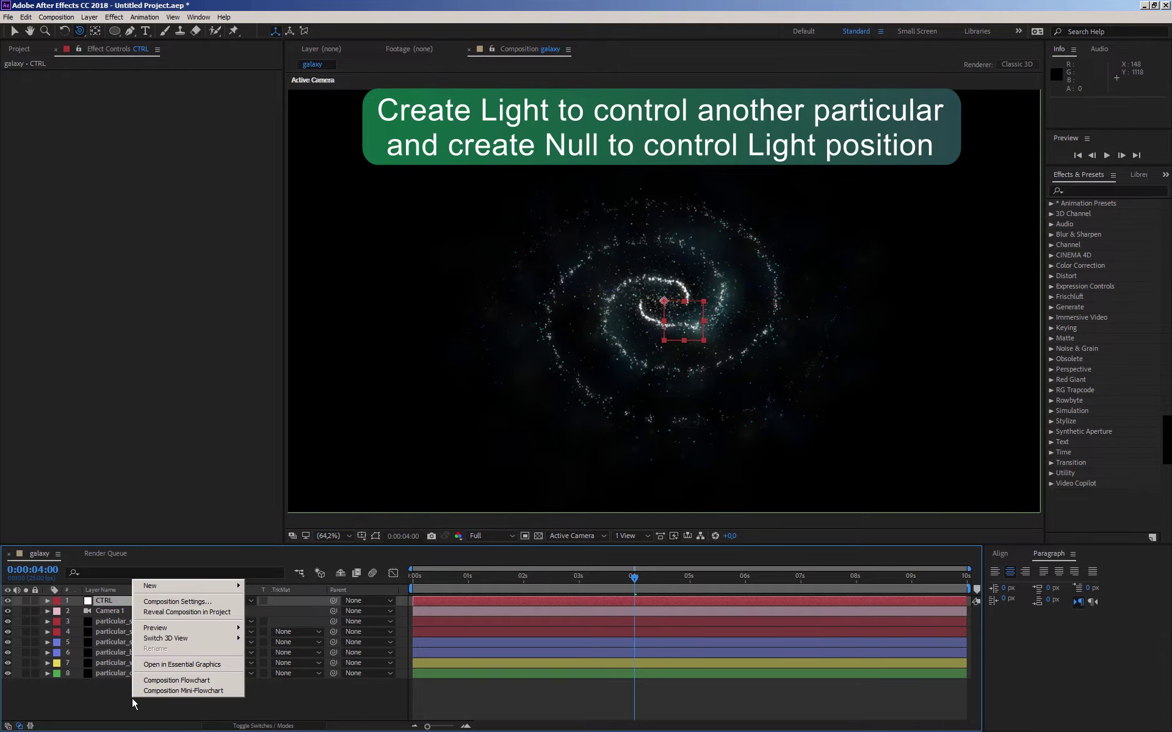
mouse_move(152, 595)
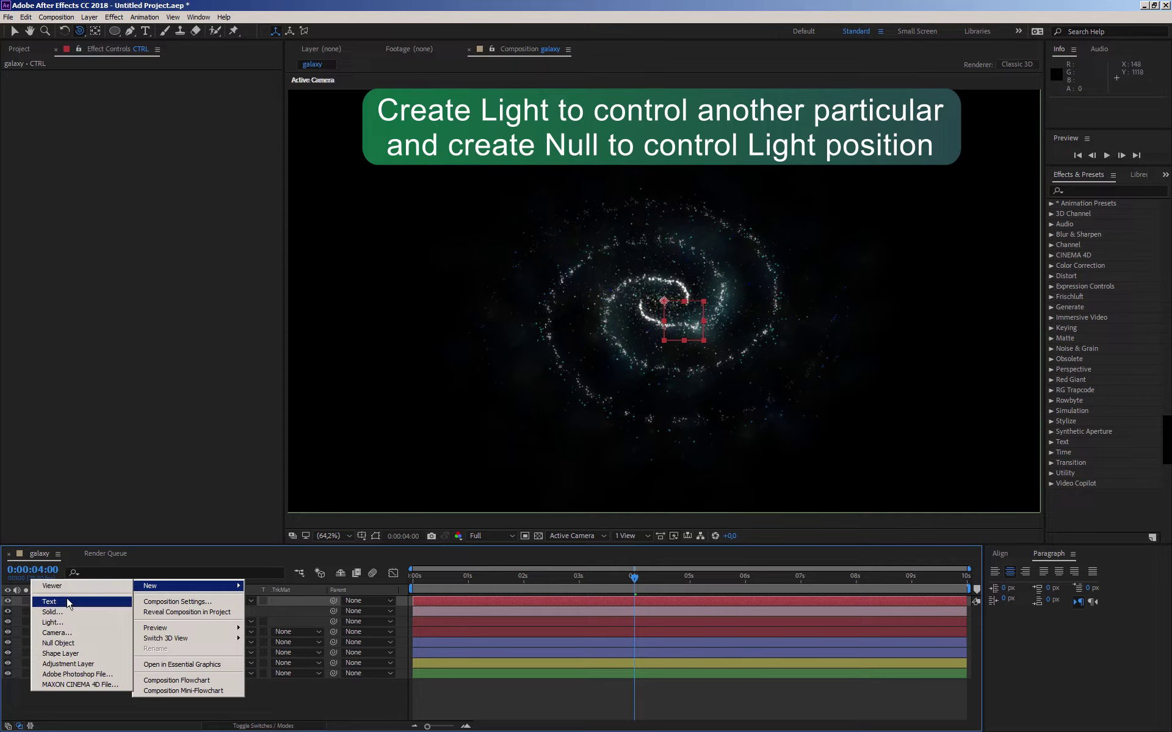
left_click(51, 623)
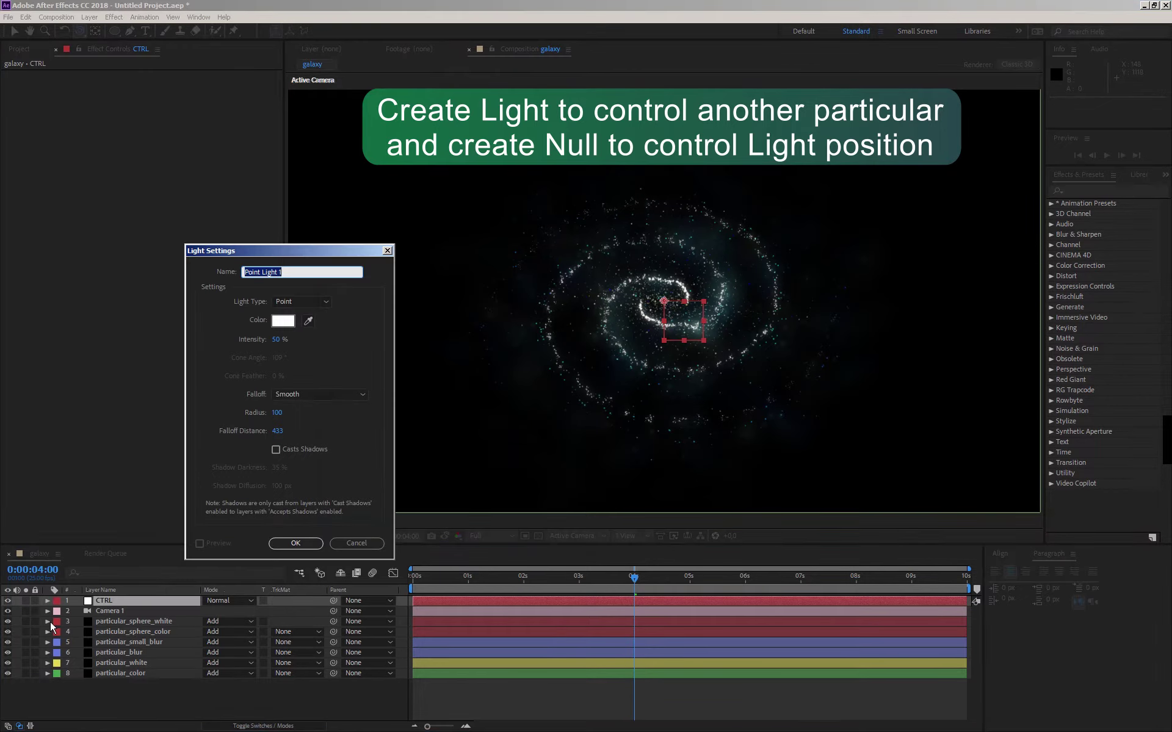
type("Emitter")
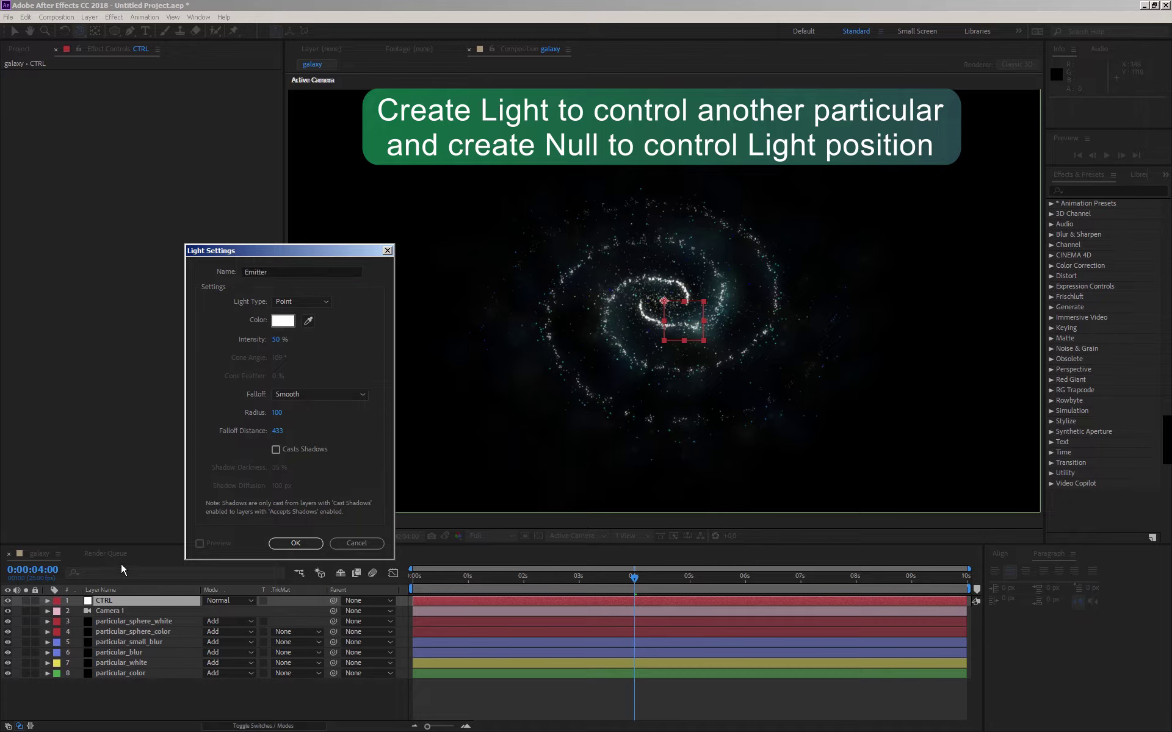
key("Return")
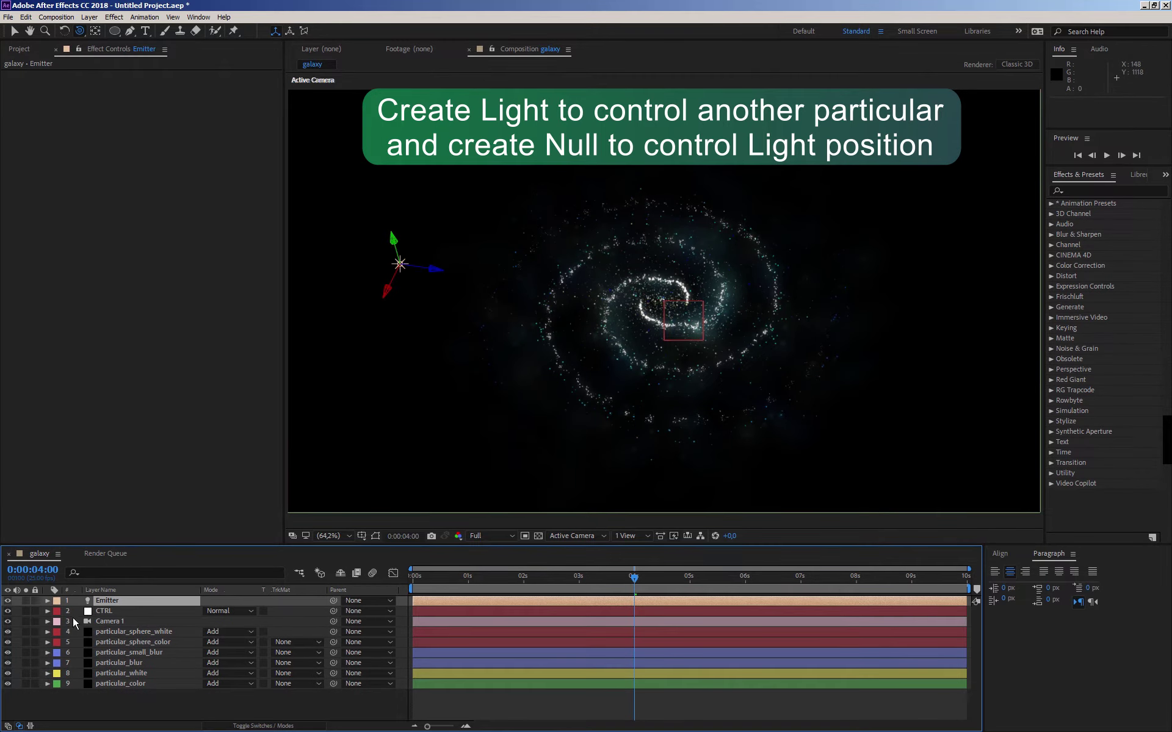
left_click(114, 551)
- Make the CTRL null a 3D layer
left_click(39, 554)
left_click_drag(204, 545, 213, 456)
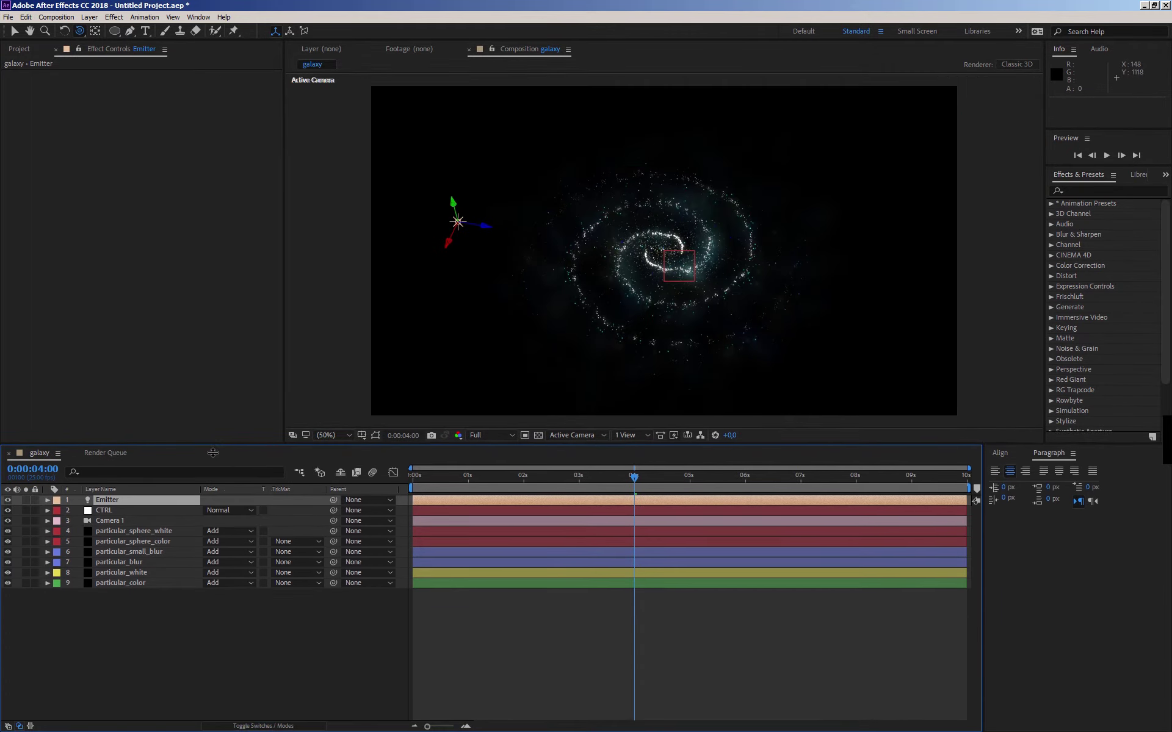
left_click(97, 524)
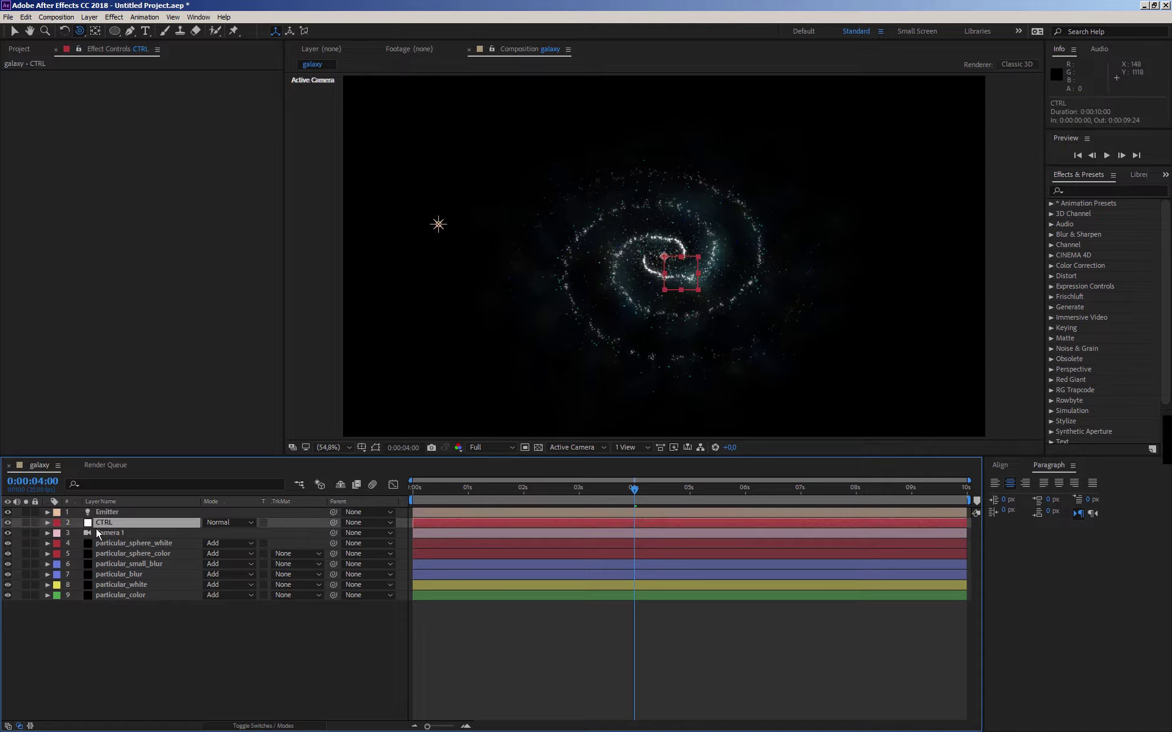
left_click(263, 726)
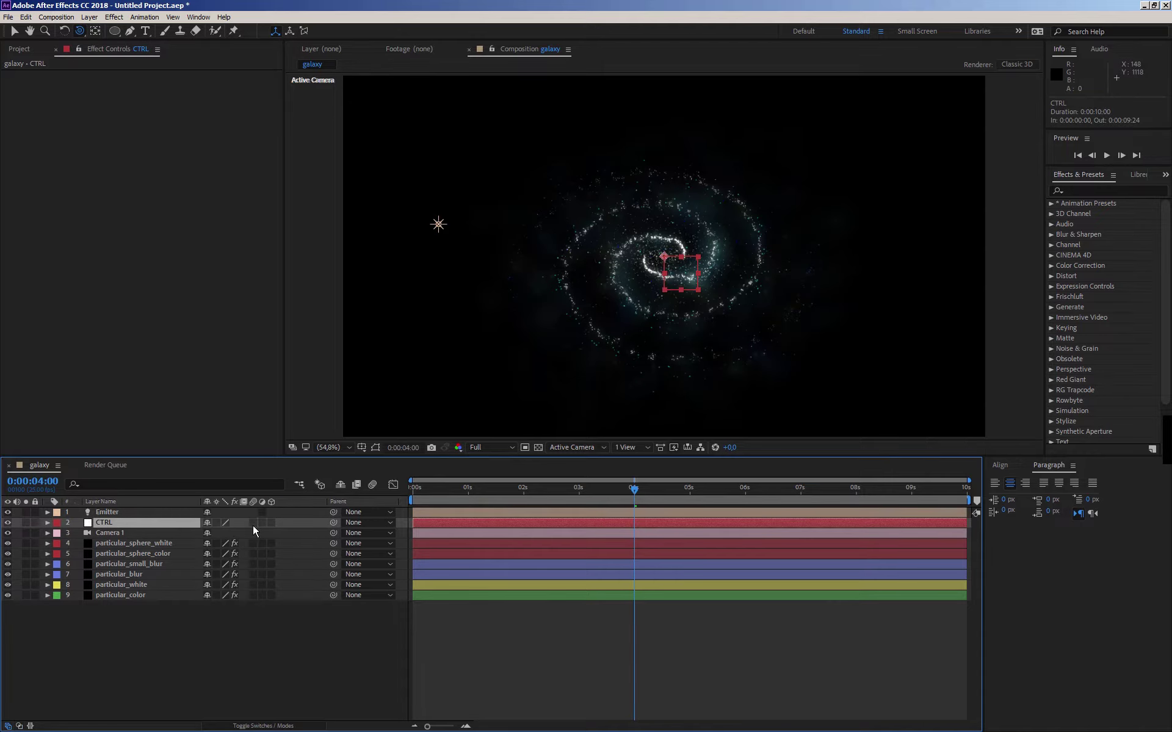
left_click(271, 523)
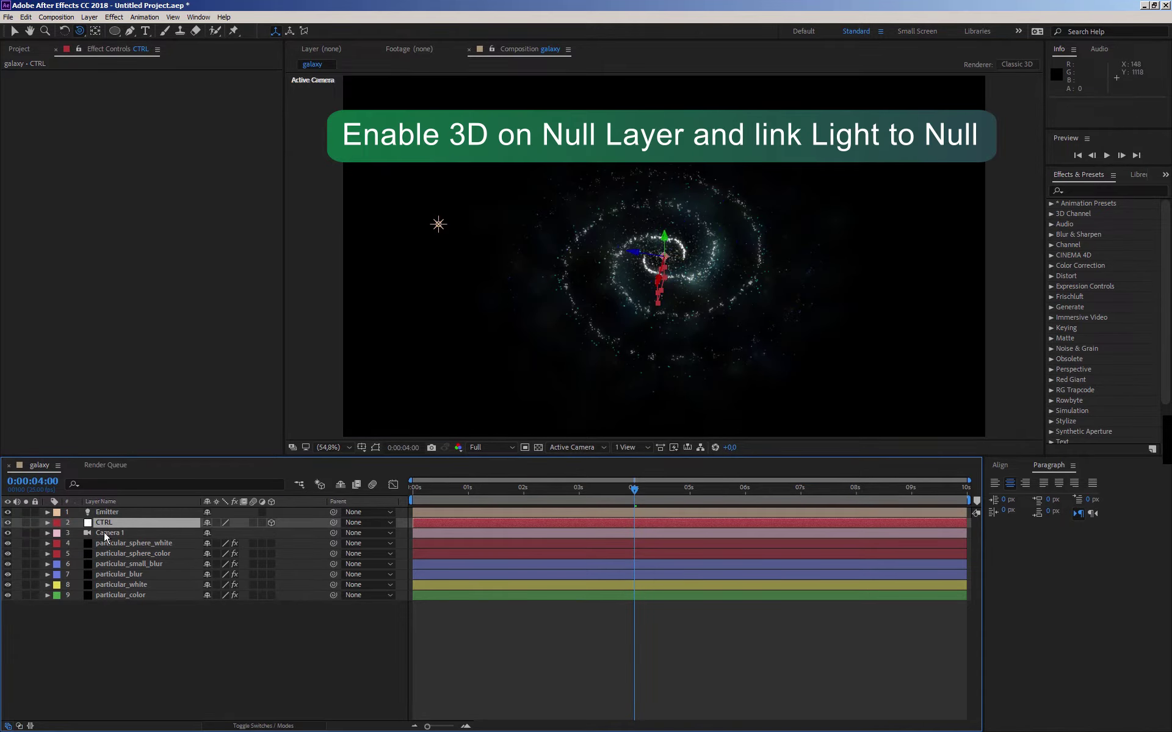
- Copy CTRL's Position value onto the Emitter light's Position
left_click(106, 514)
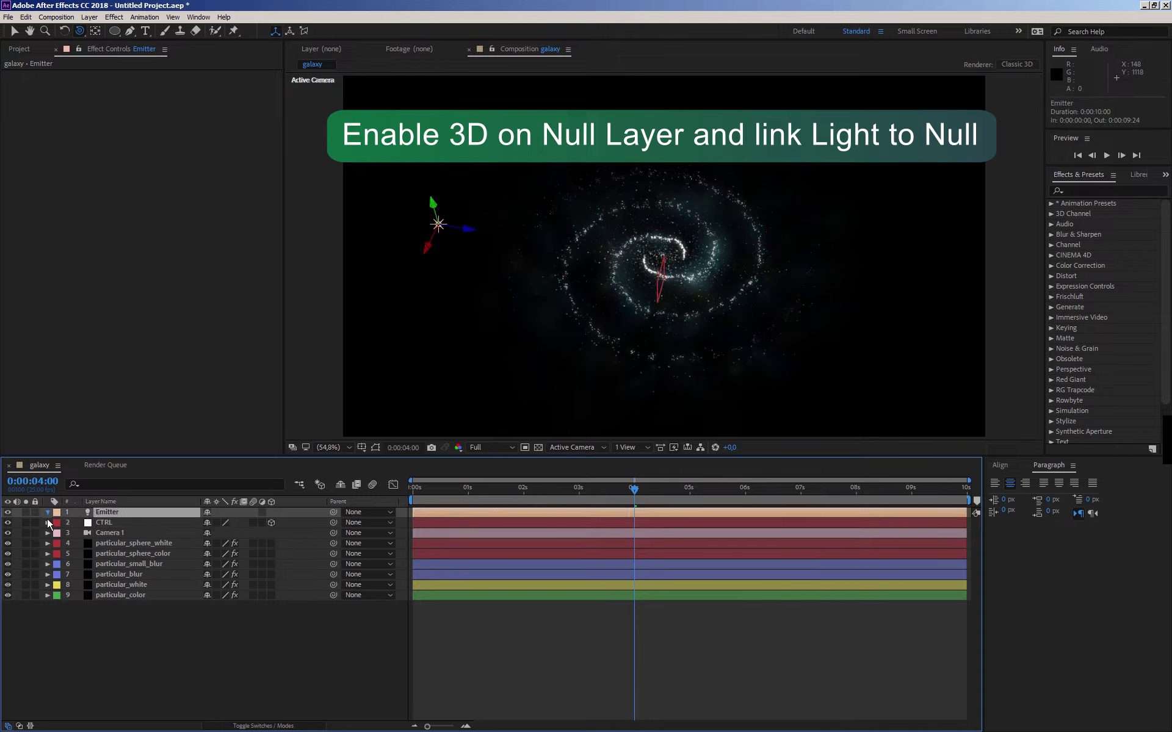
left_click(99, 545)
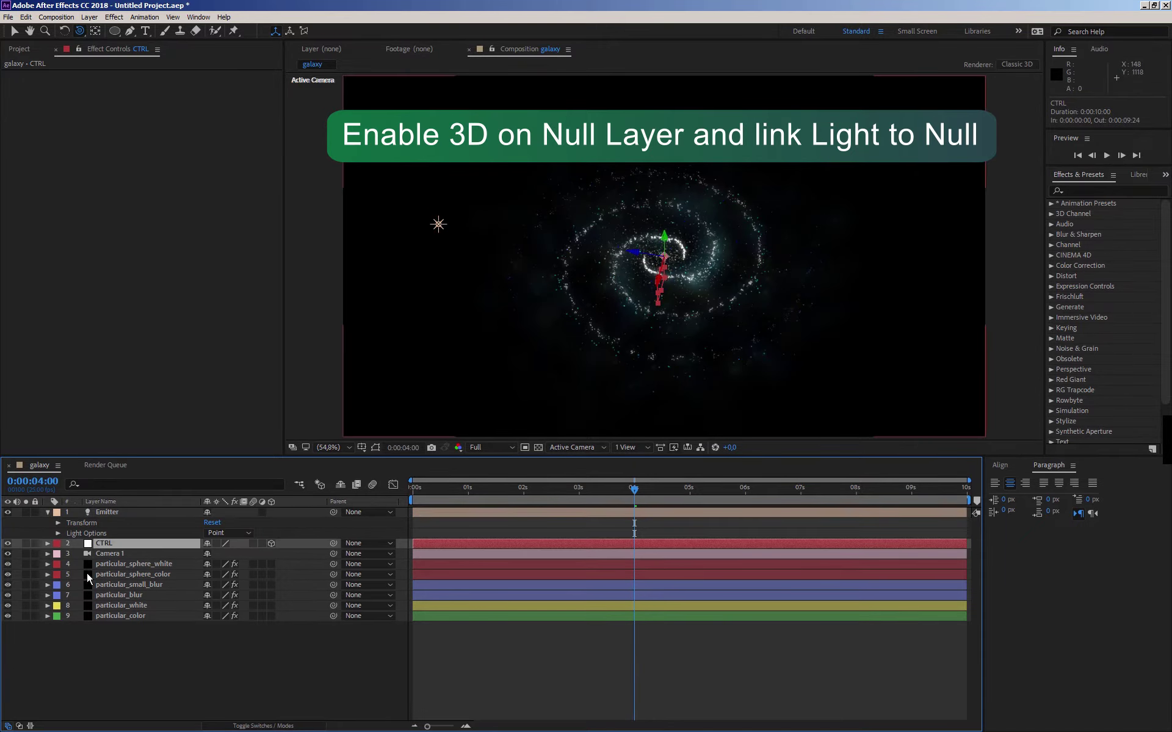
key("p")
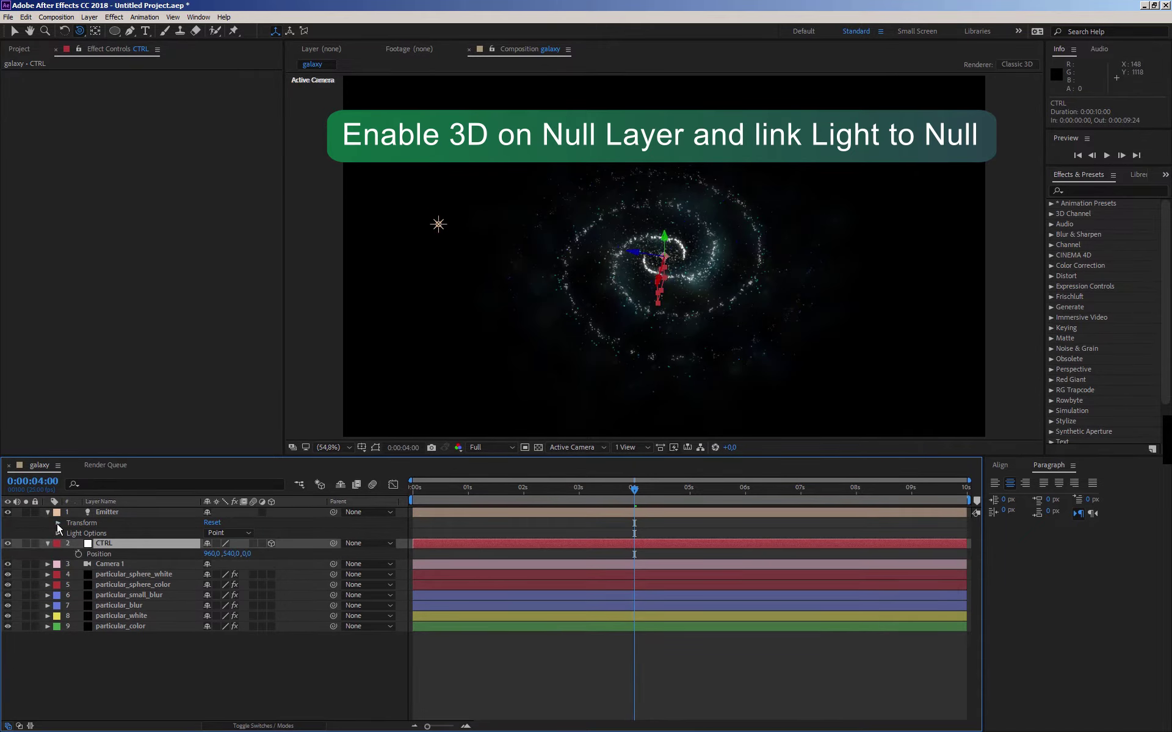
left_click(58, 523)
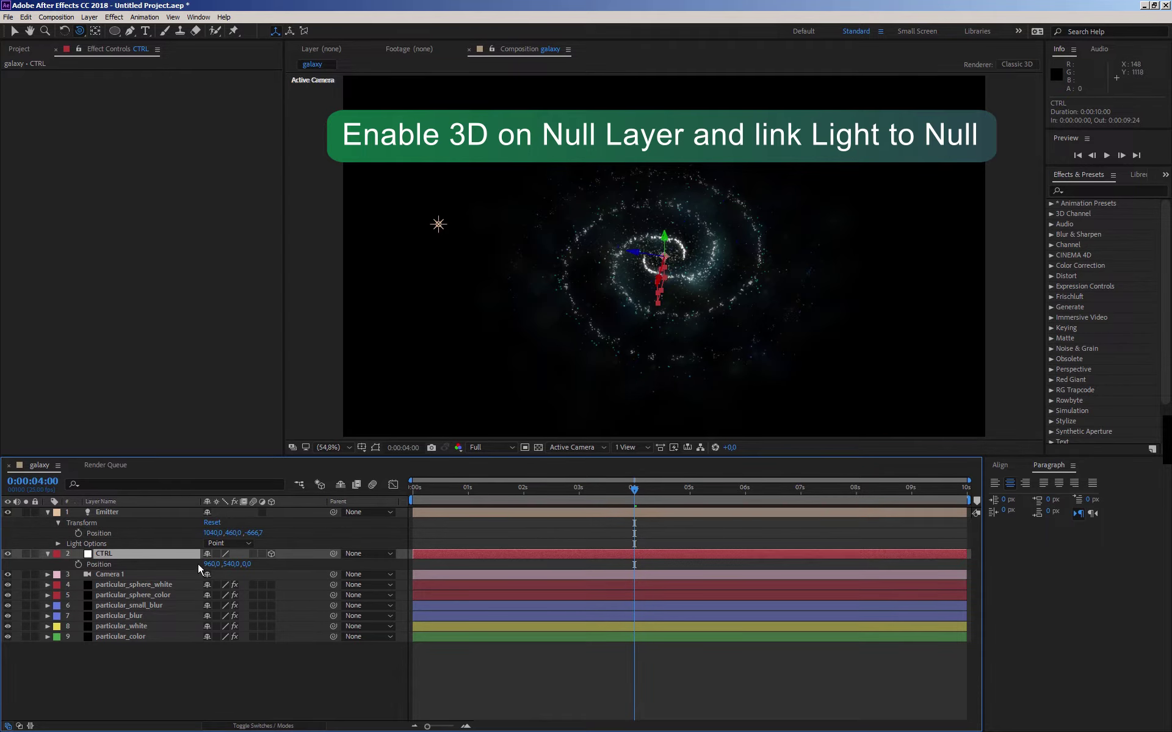
left_click(107, 566)
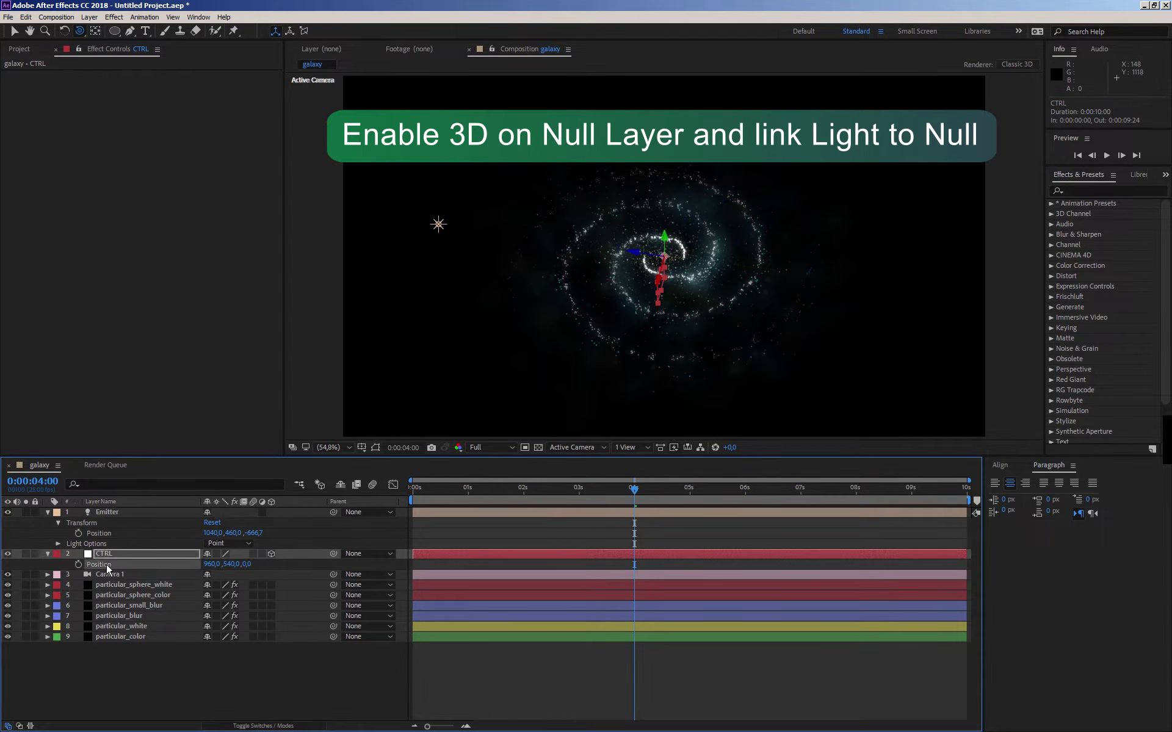
left_click(101, 534)
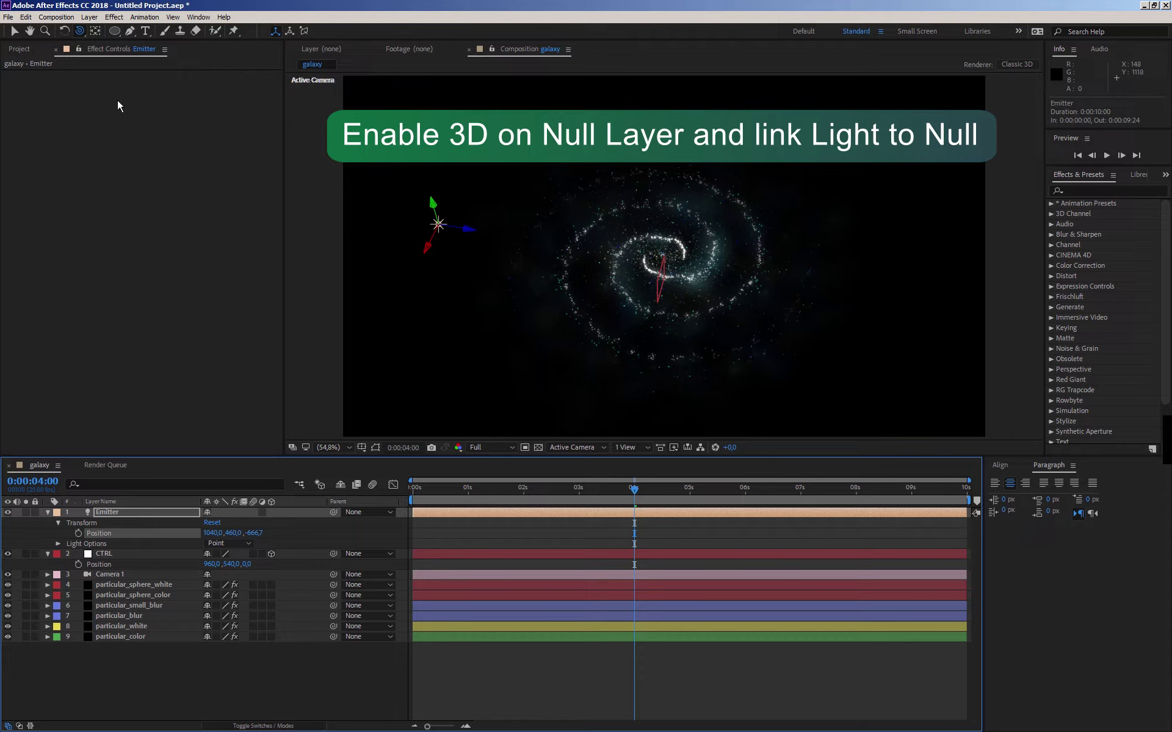
key("ctrl+v")
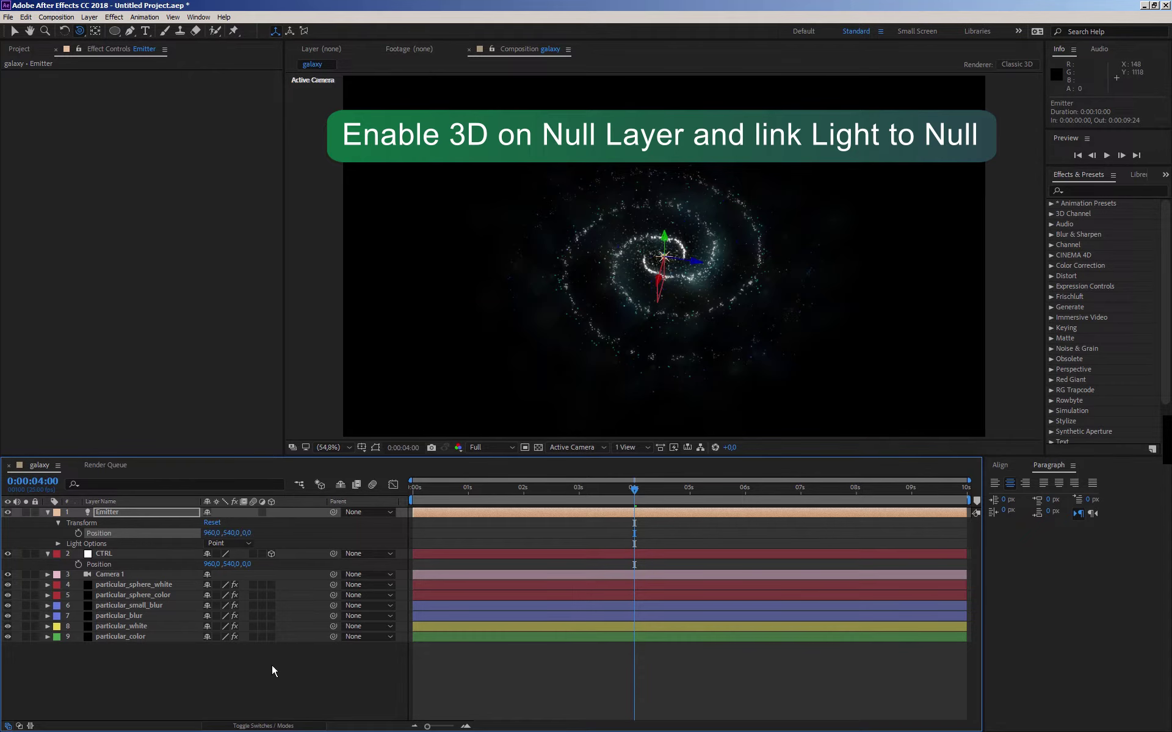
- Move the Emitter light's Z position out to 446, beside the galaxy
left_click(272, 670)
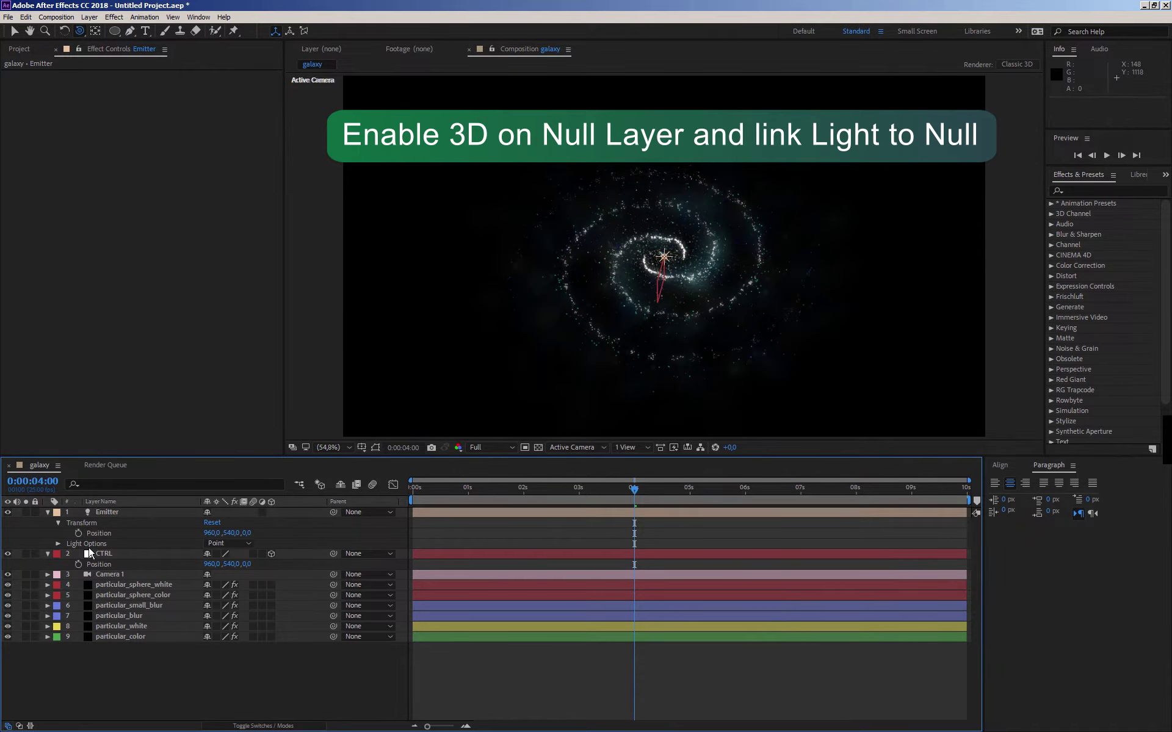
left_click(101, 513)
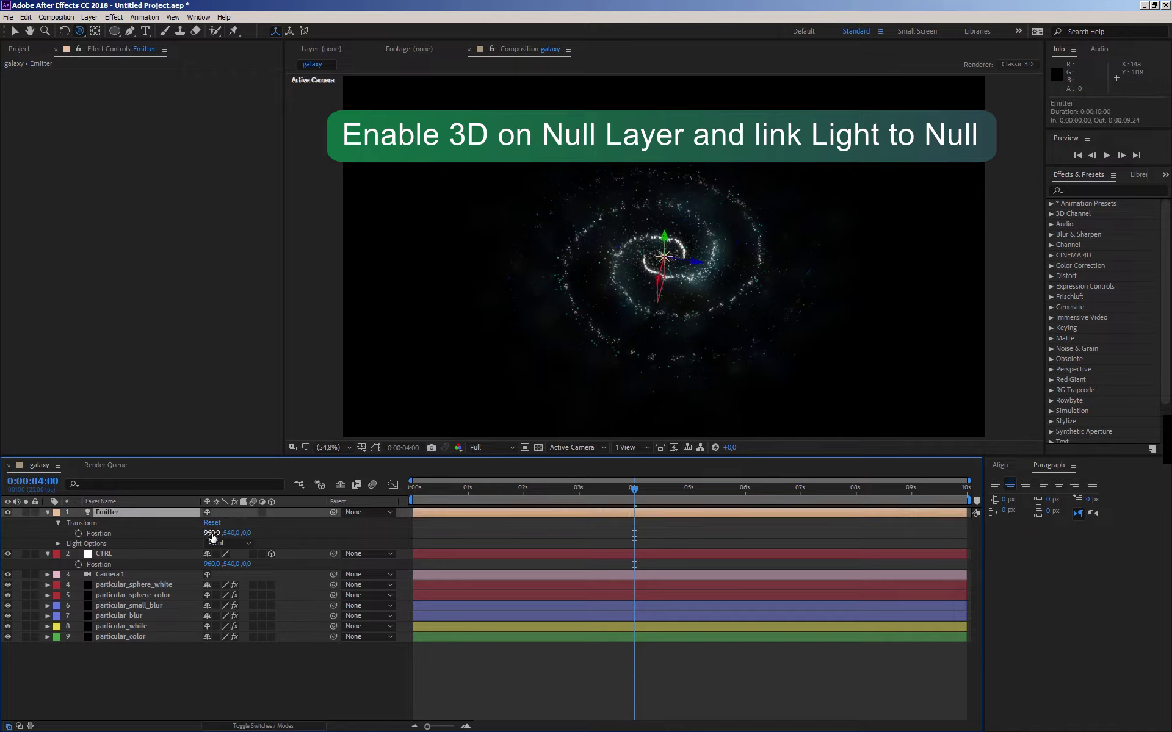
left_click_drag(214, 534, 219, 534)
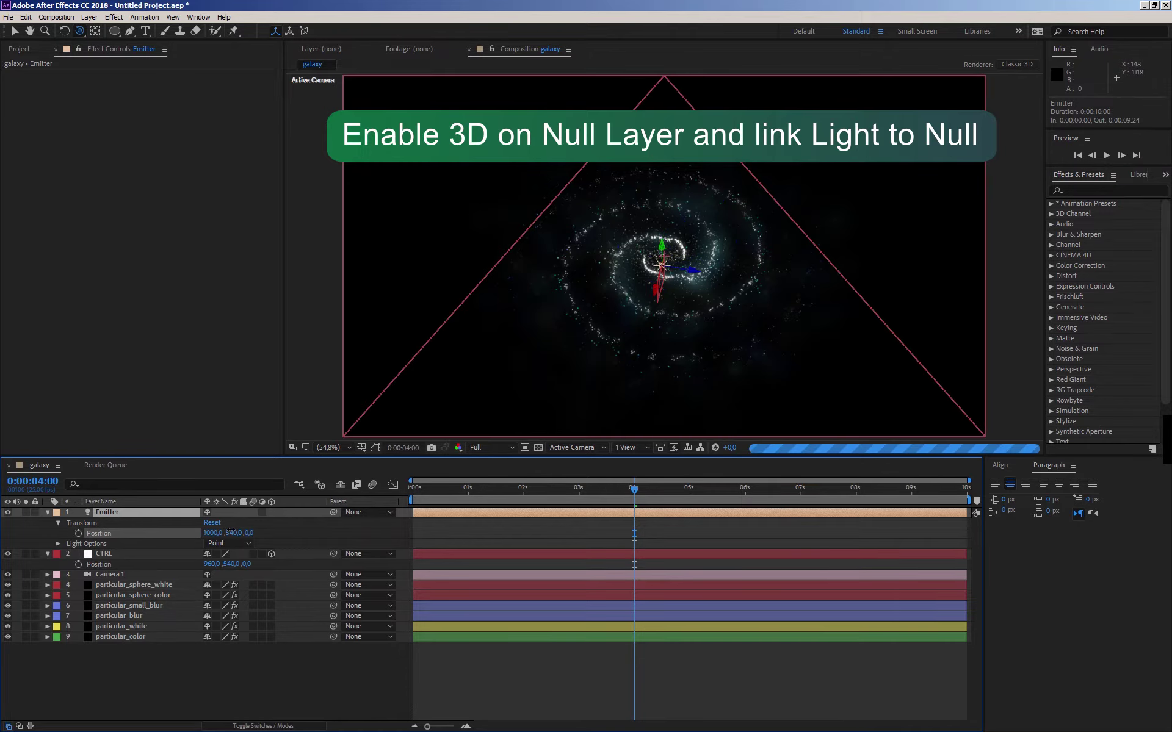
key("ctrl+z")
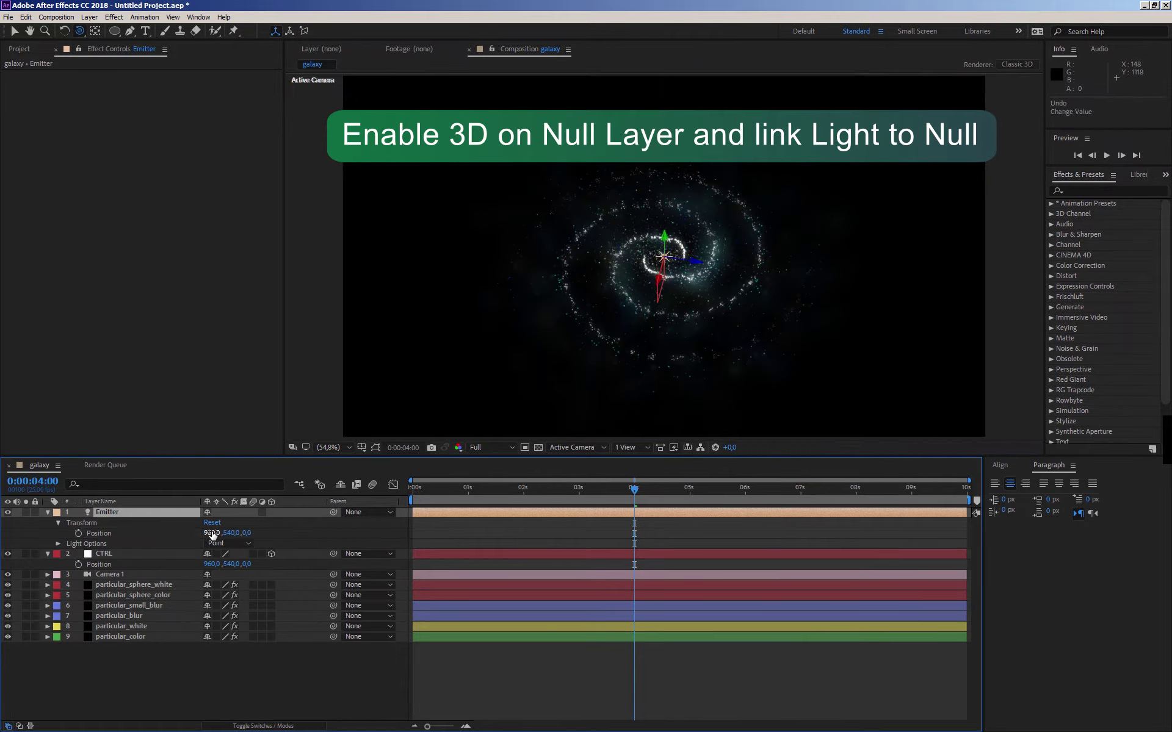
left_click_drag(247, 533, 539, 547)
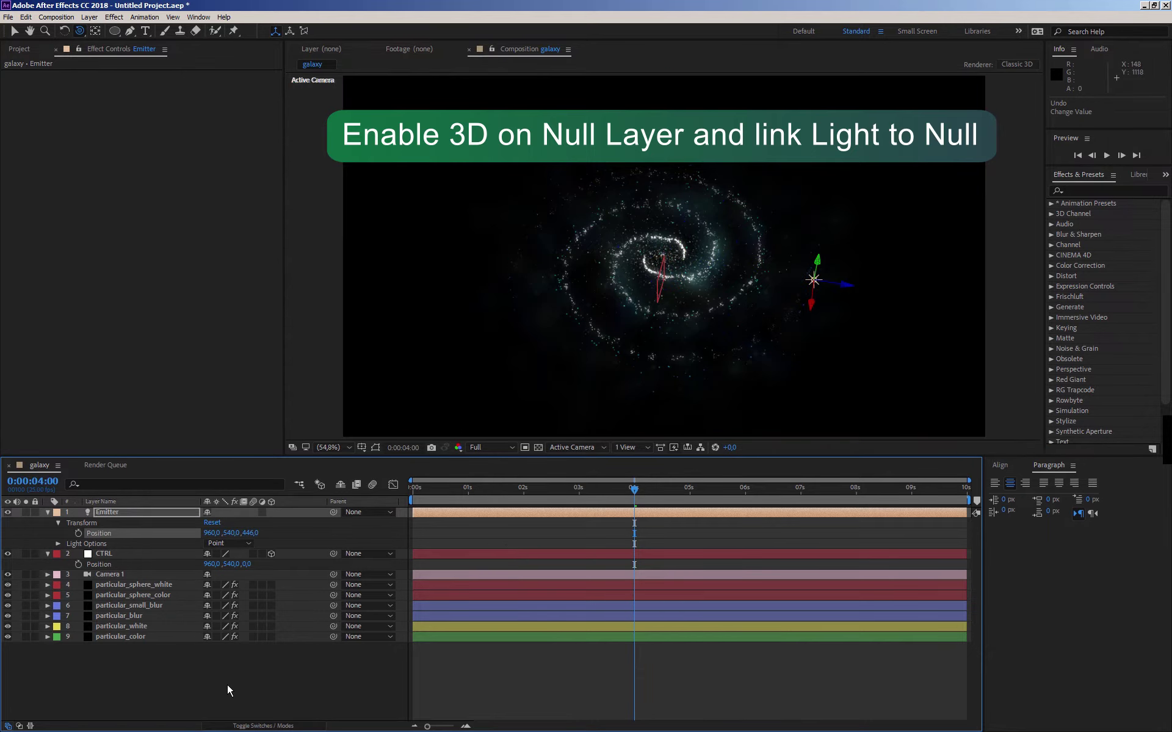
left_click(166, 673)
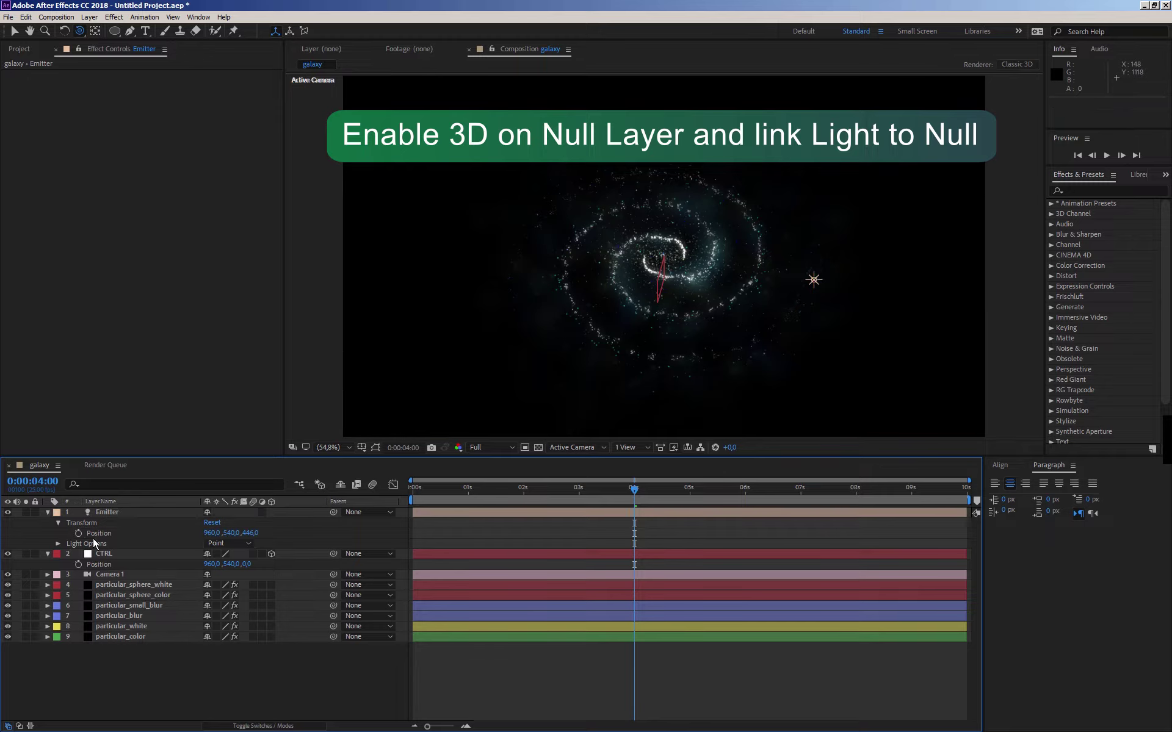
left_click(103, 512)
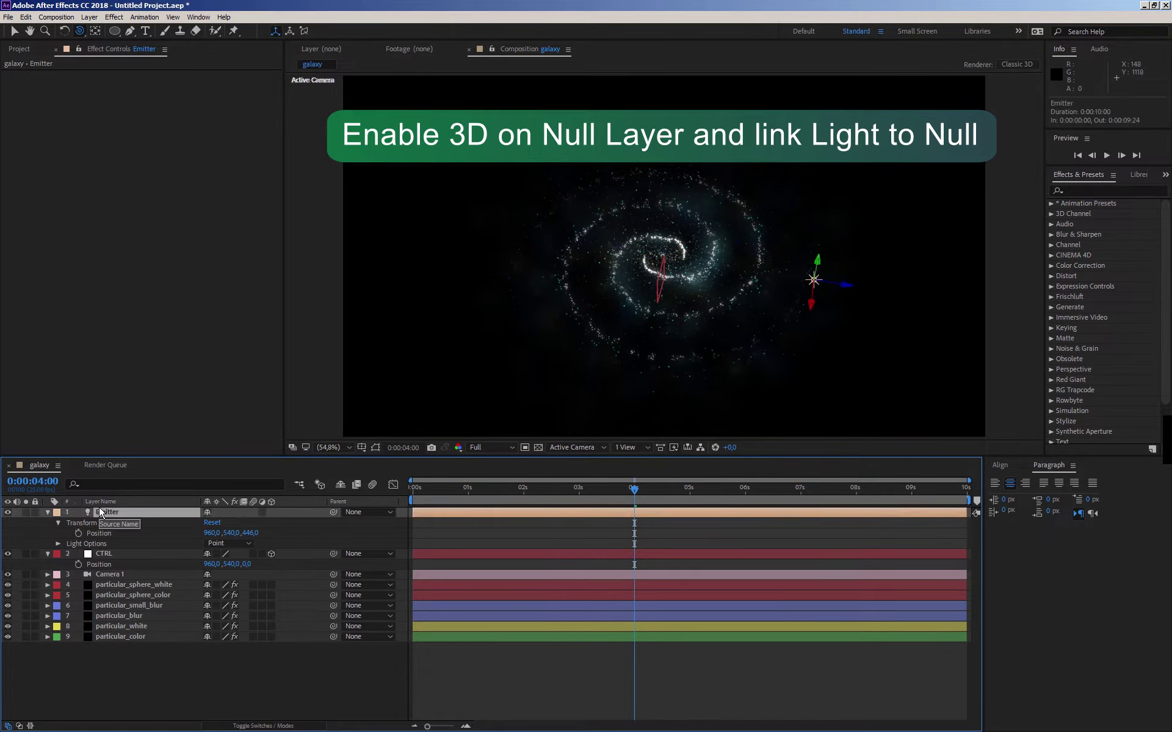
- Duplicate the Emitter light as Emitter 2 and set its Z position to -446
key("ctrl+d")
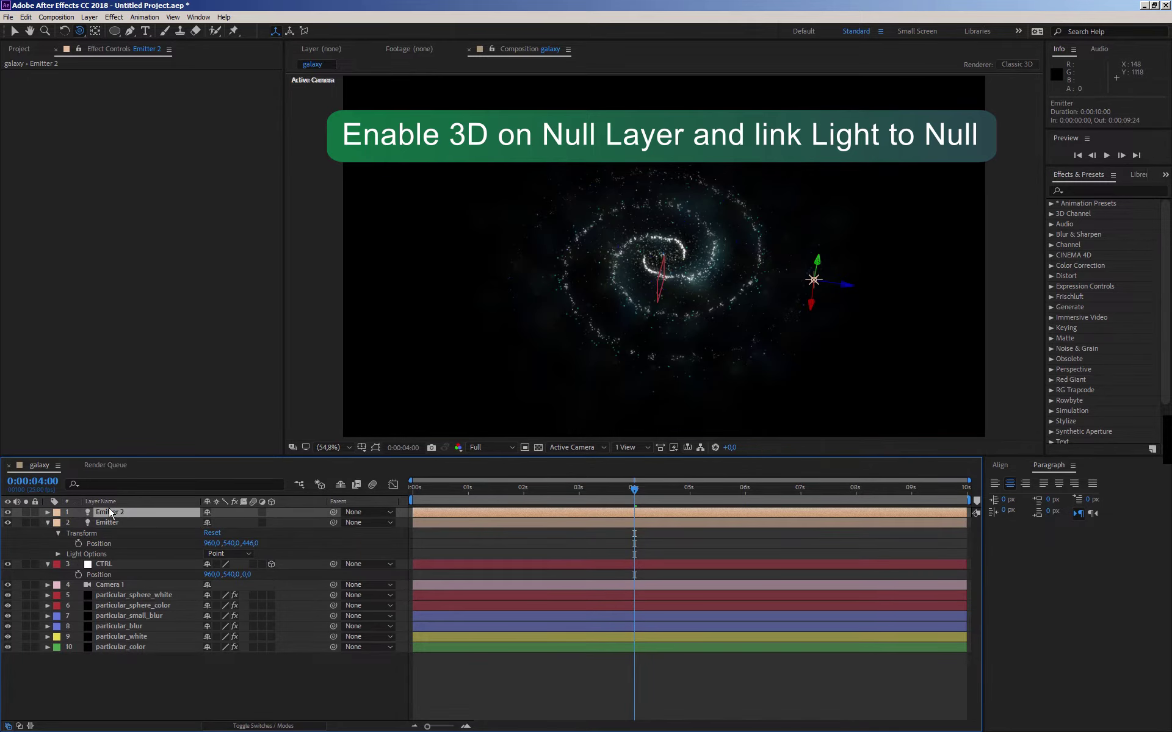
key("p")
left_click(247, 523)
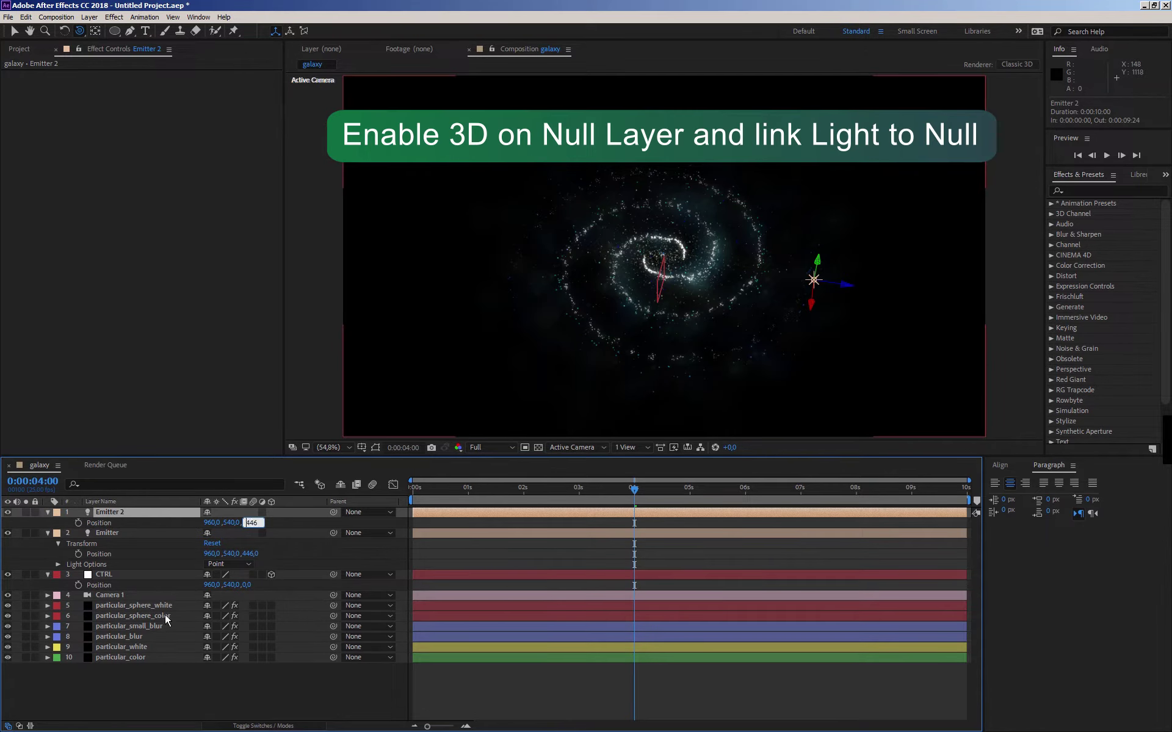
type("-446")
key("Return")
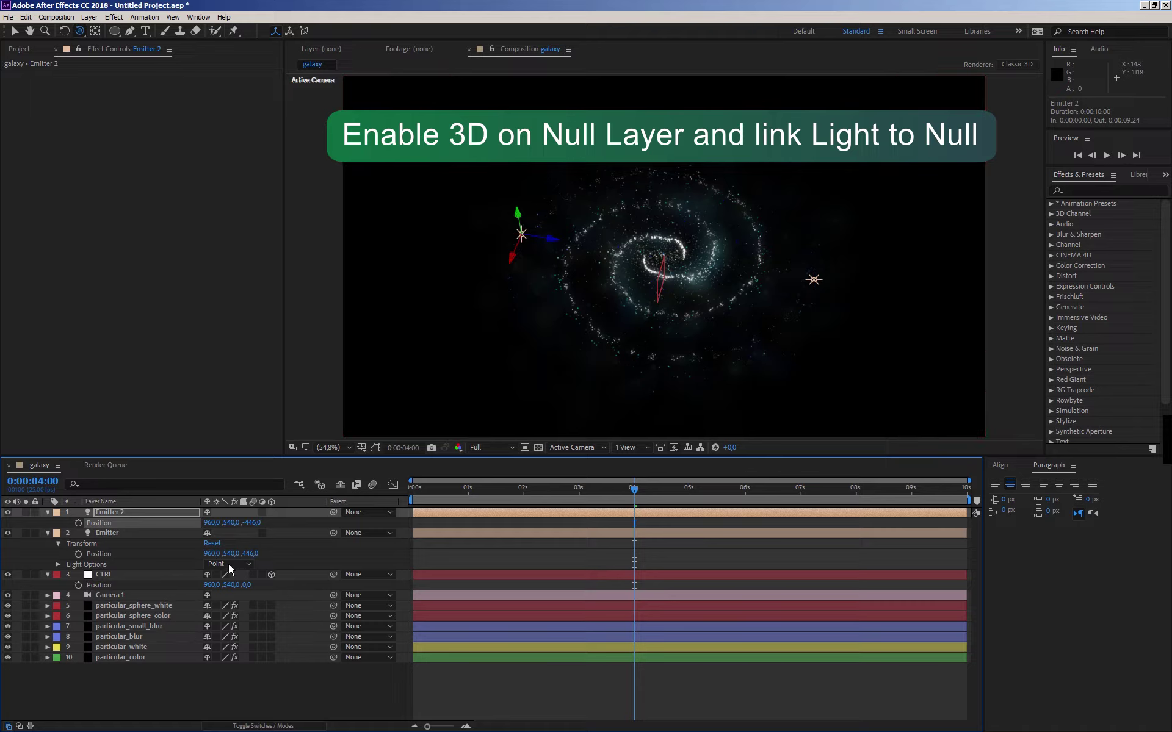
- Parent both Emitter and Emitter 2 to the CTRL null
left_click(218, 675)
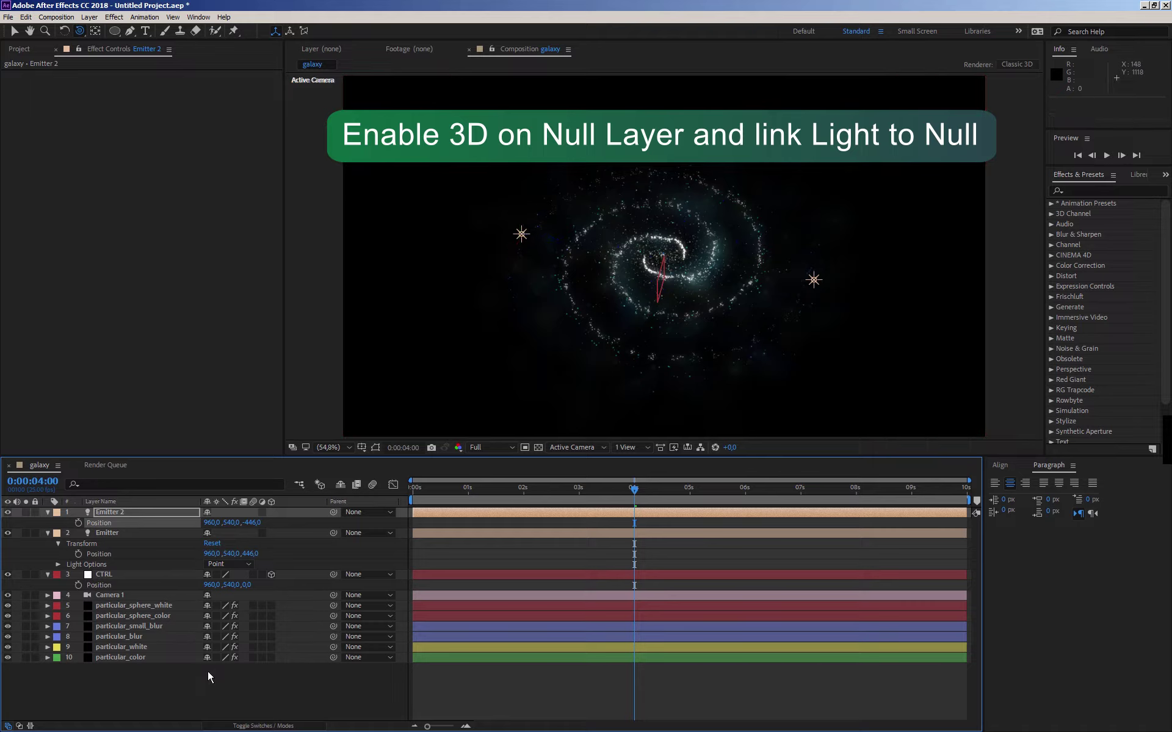
left_click(47, 512)
left_click(47, 522)
left_click(108, 513)
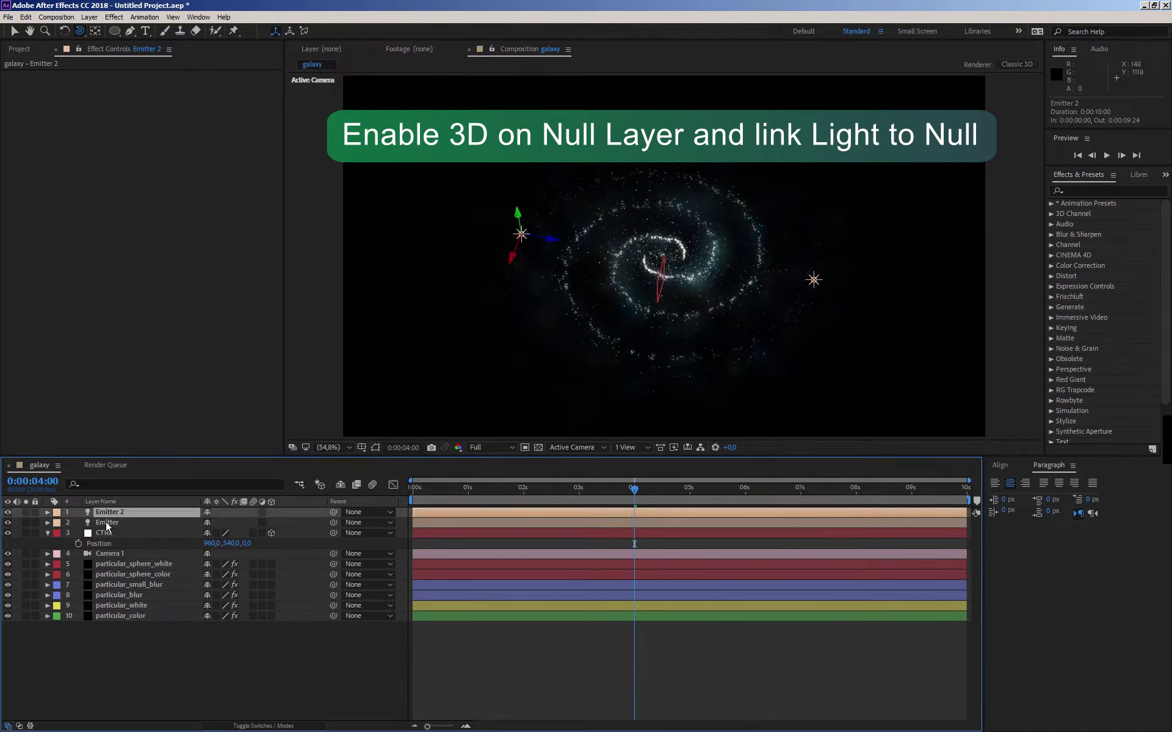
left_click(105, 523, "shift")
mouse_move(333, 523)
left_mouse_down()
mouse_move(301, 534)
mouse_move(99, 538)
left_mouse_up()
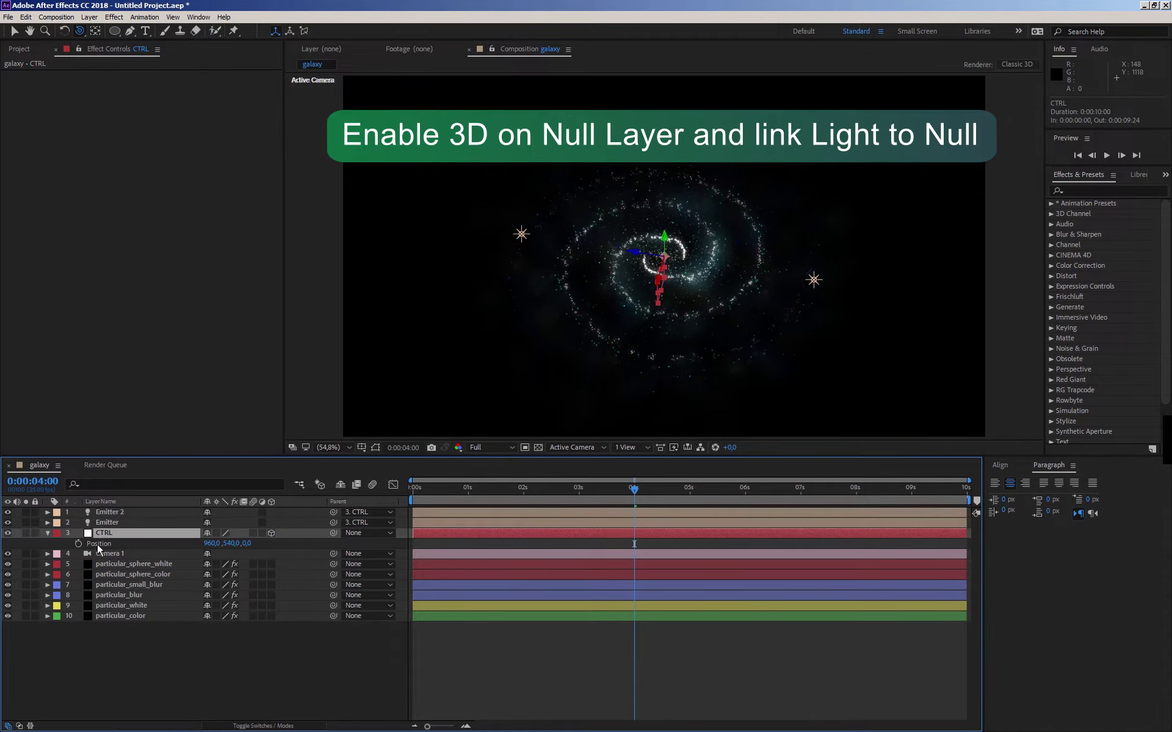
- Solo the lights and CTRL, test-spin CTRL's Y Rotation, then undo it and unsolo
key("r")
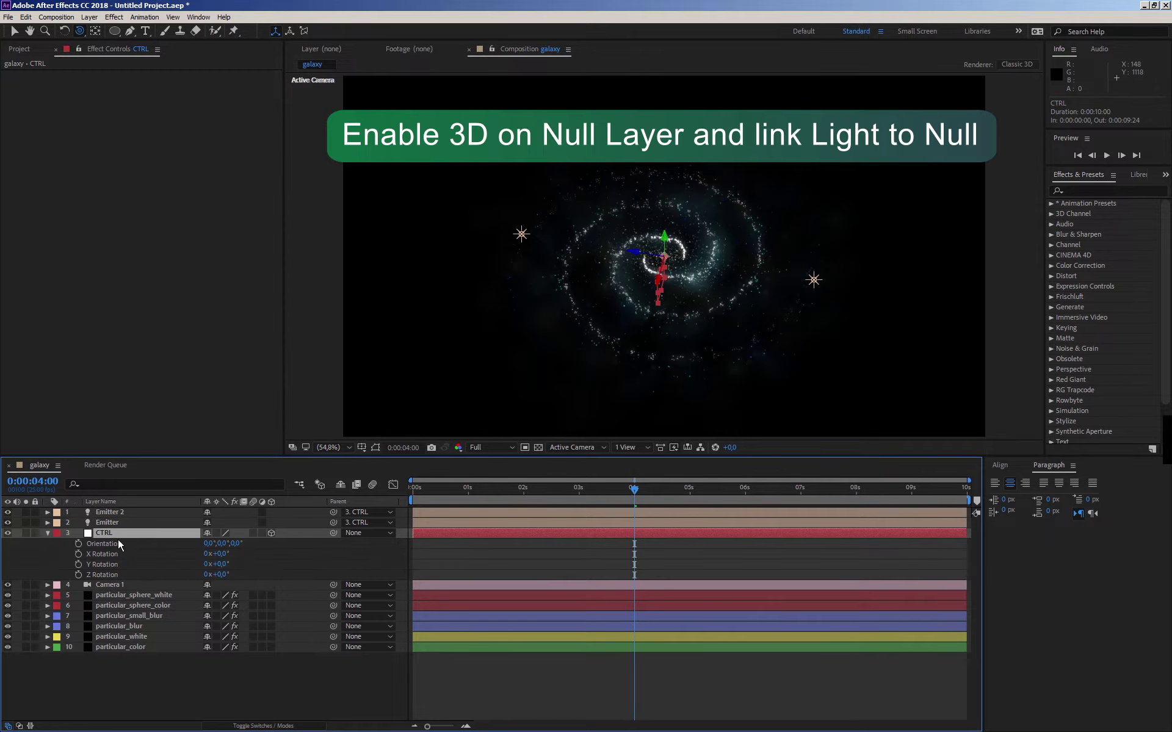
left_click_drag(28, 533, 28, 512)
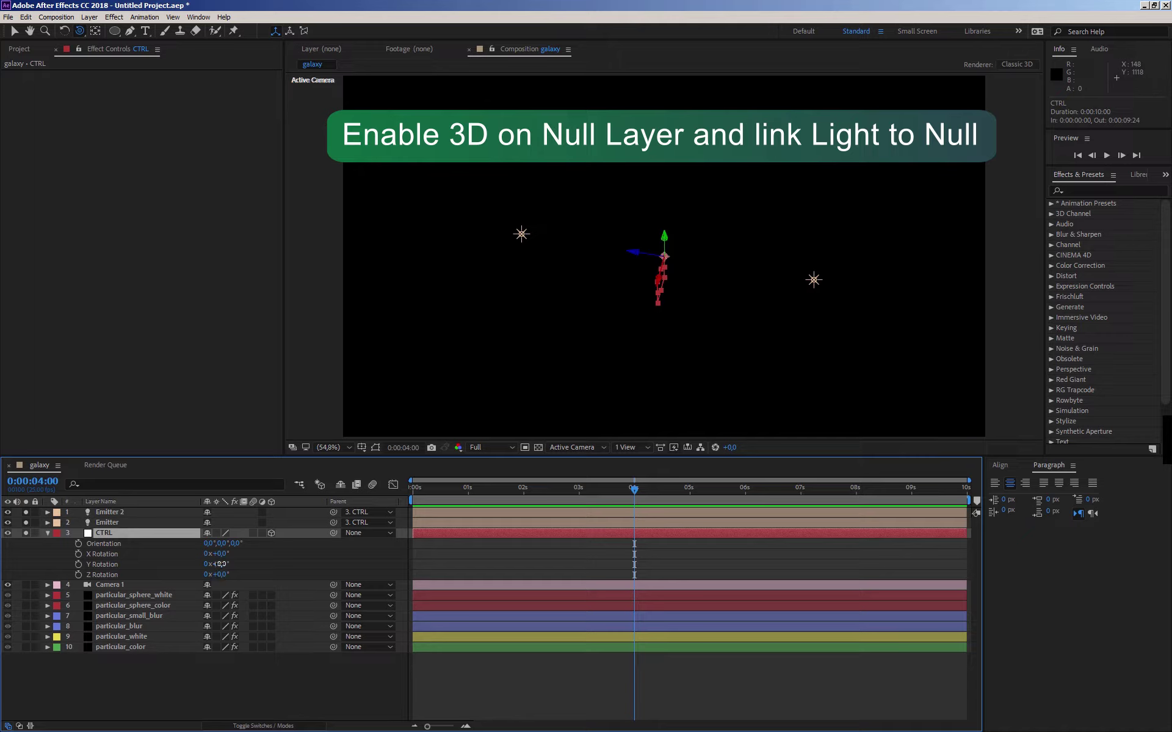
left_click_drag(217, 564, 295, 565)
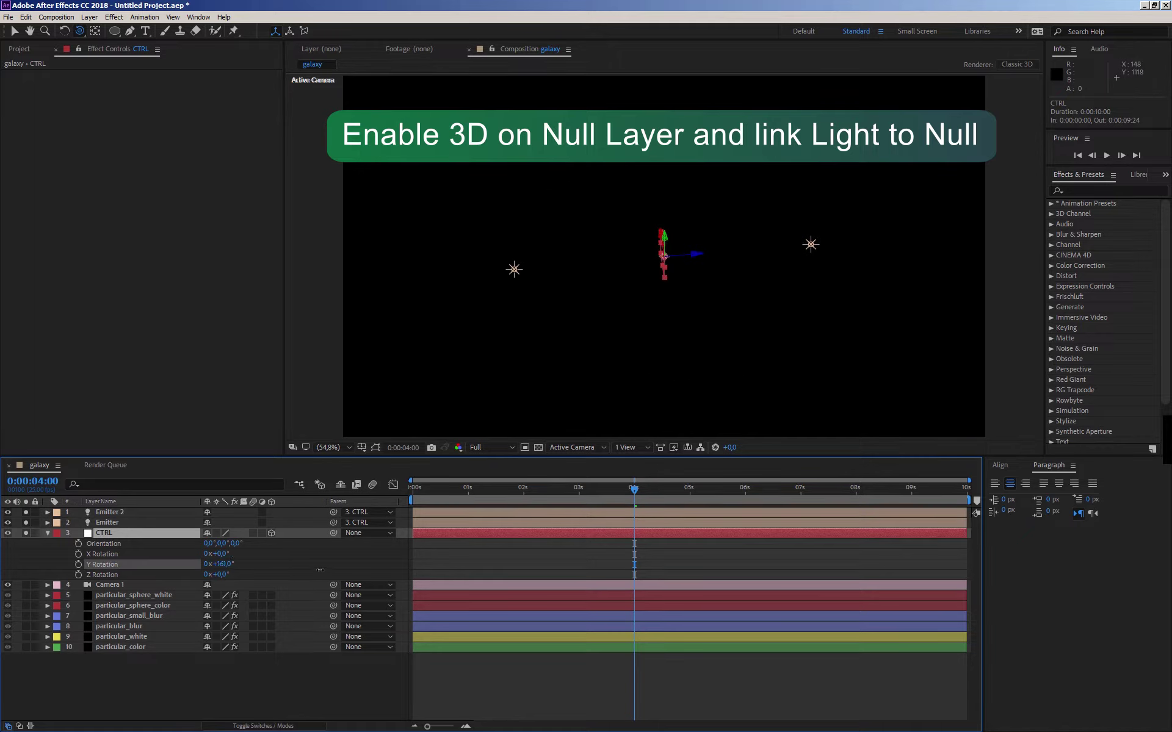
left_click_drag(295, 565, 273, 580)
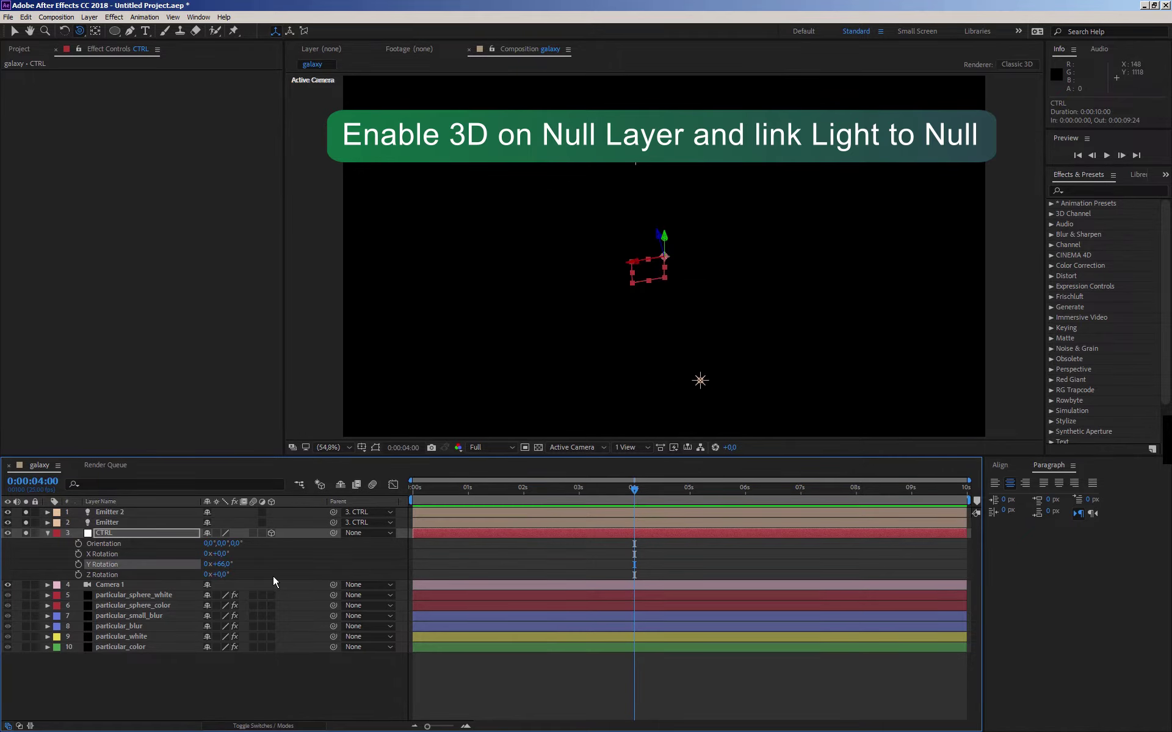
key("ctrl+z")
left_click(48, 533)
left_click_drag(26, 533, 25, 512)
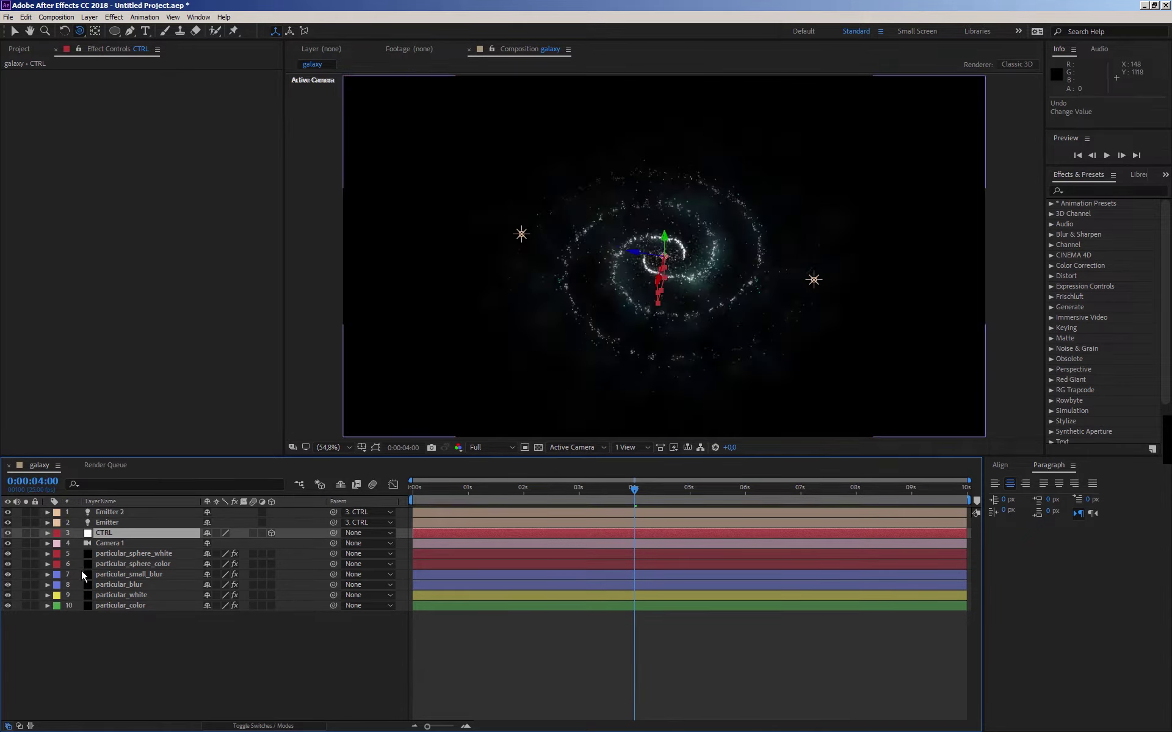
- Reveal particular_sphere_white's keyframed Physics Time Factor
left_click(111, 558)
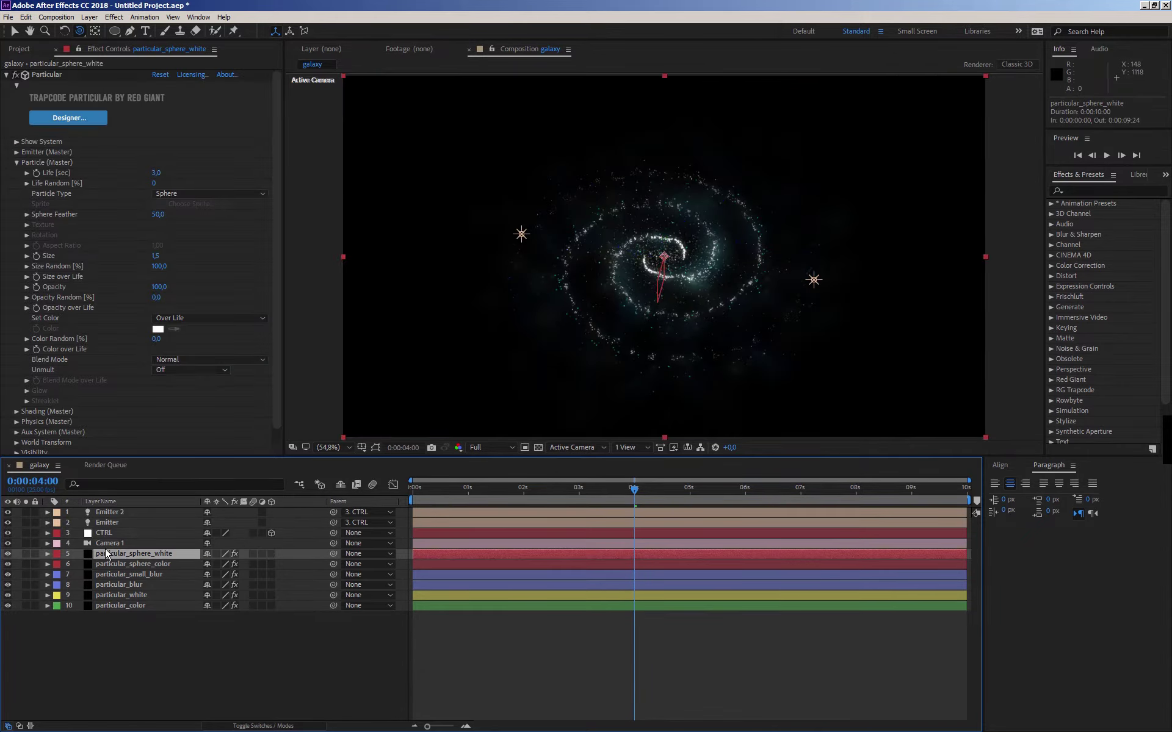
key("u")
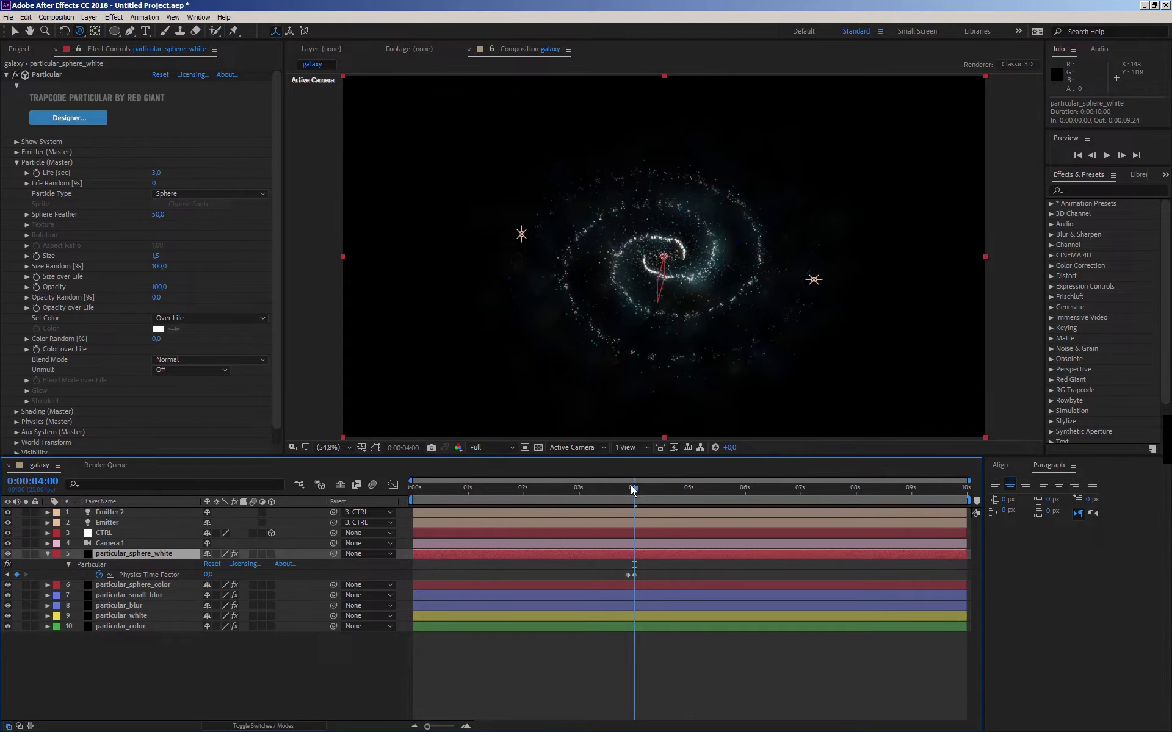
left_click(181, 685)
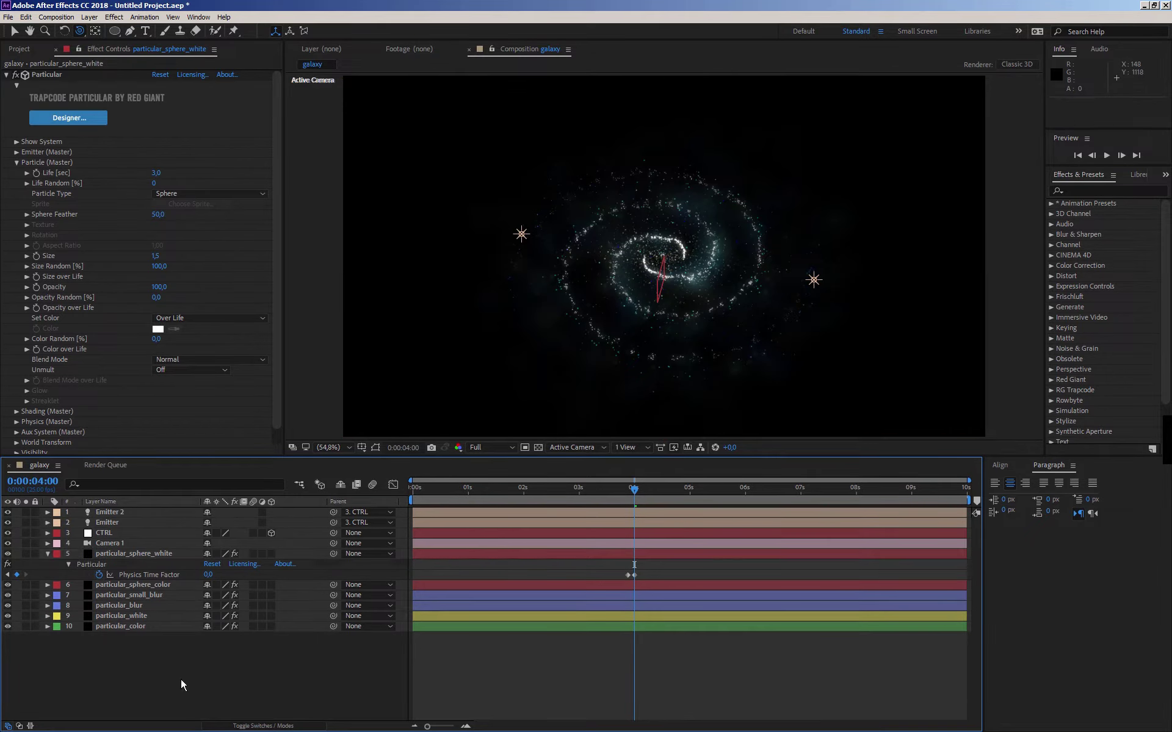
- Create a new solid layer named particular_light
right_click(182, 681)
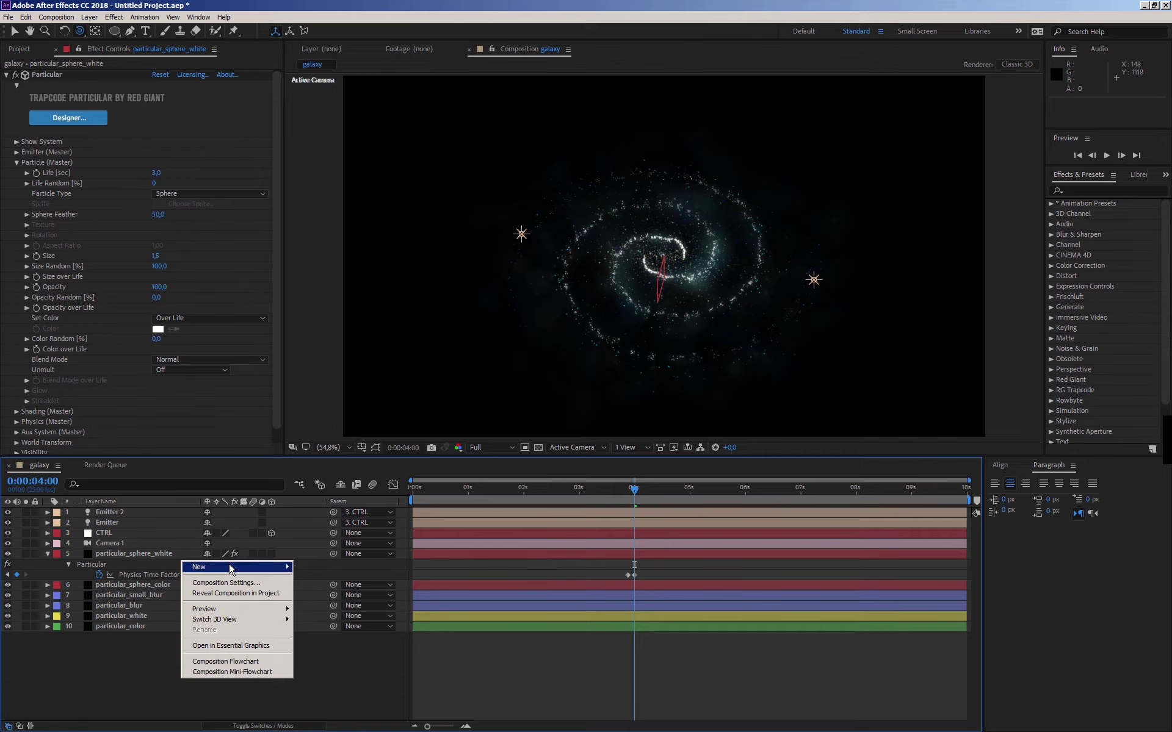
mouse_move(231, 569)
left_click(103, 593)
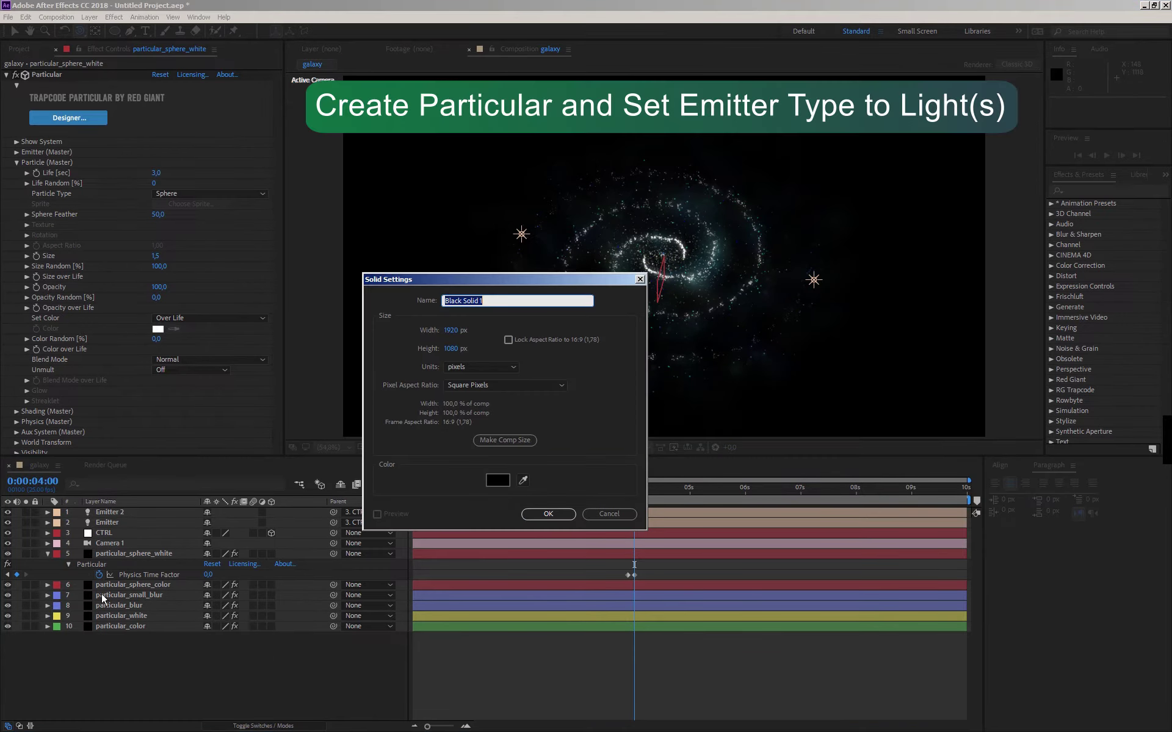
type("particular_light")
left_click(553, 516)
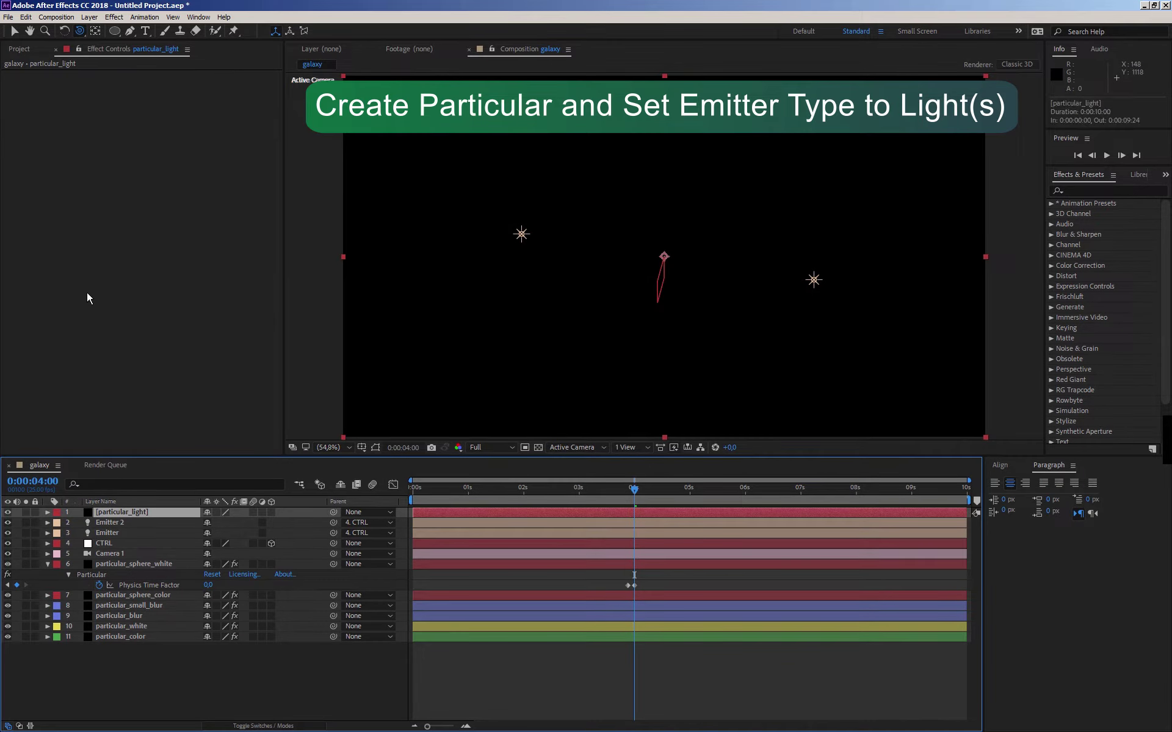
- Apply Particular to particular_light and set its Emitter Type to Light(s)
right_click(95, 258)
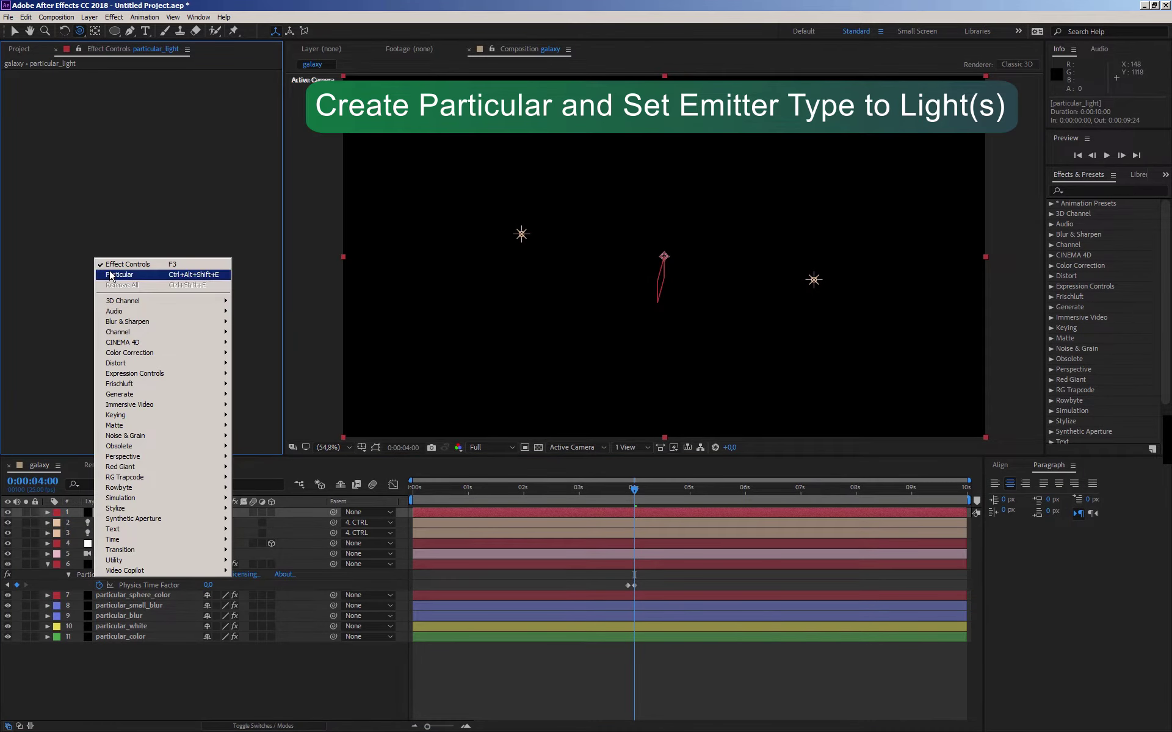
left_click(113, 275)
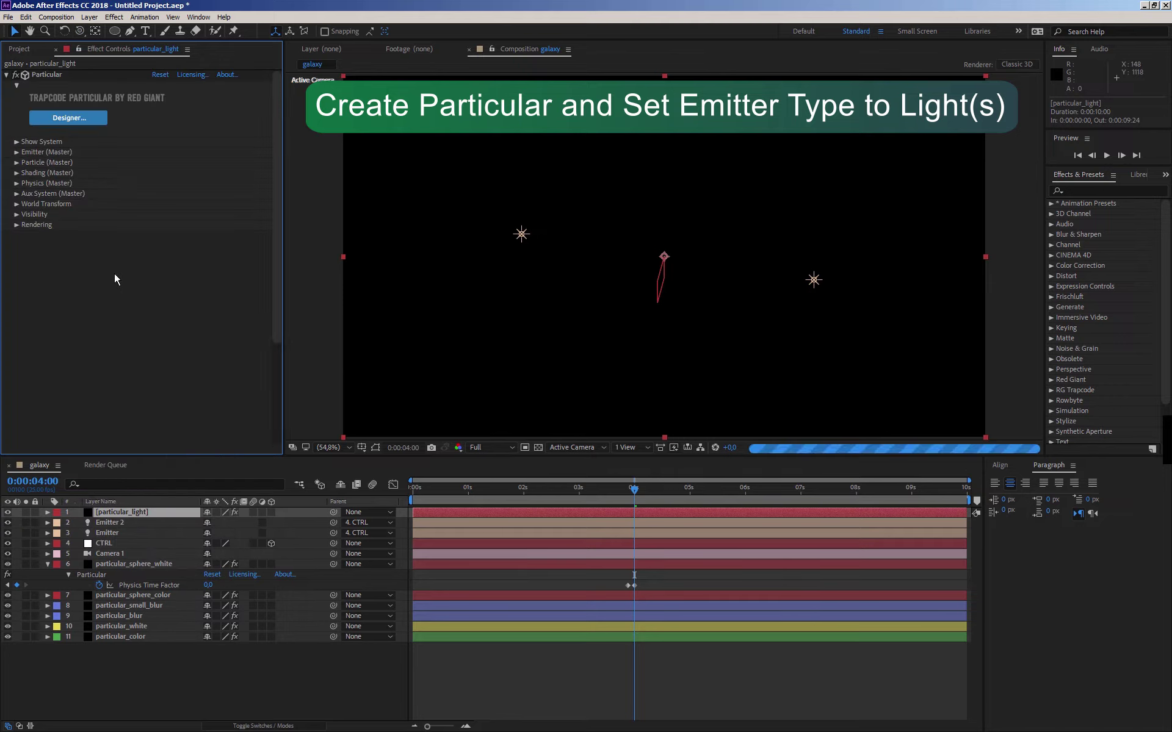
left_click(26, 513)
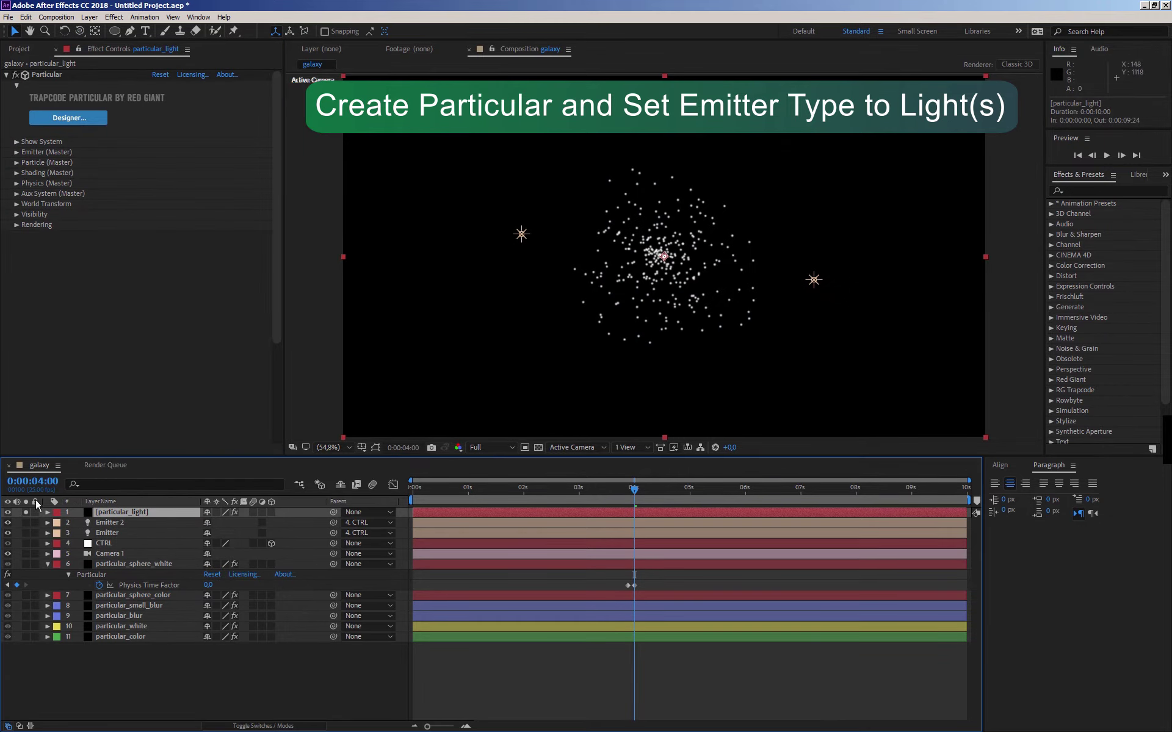
left_click(16, 153)
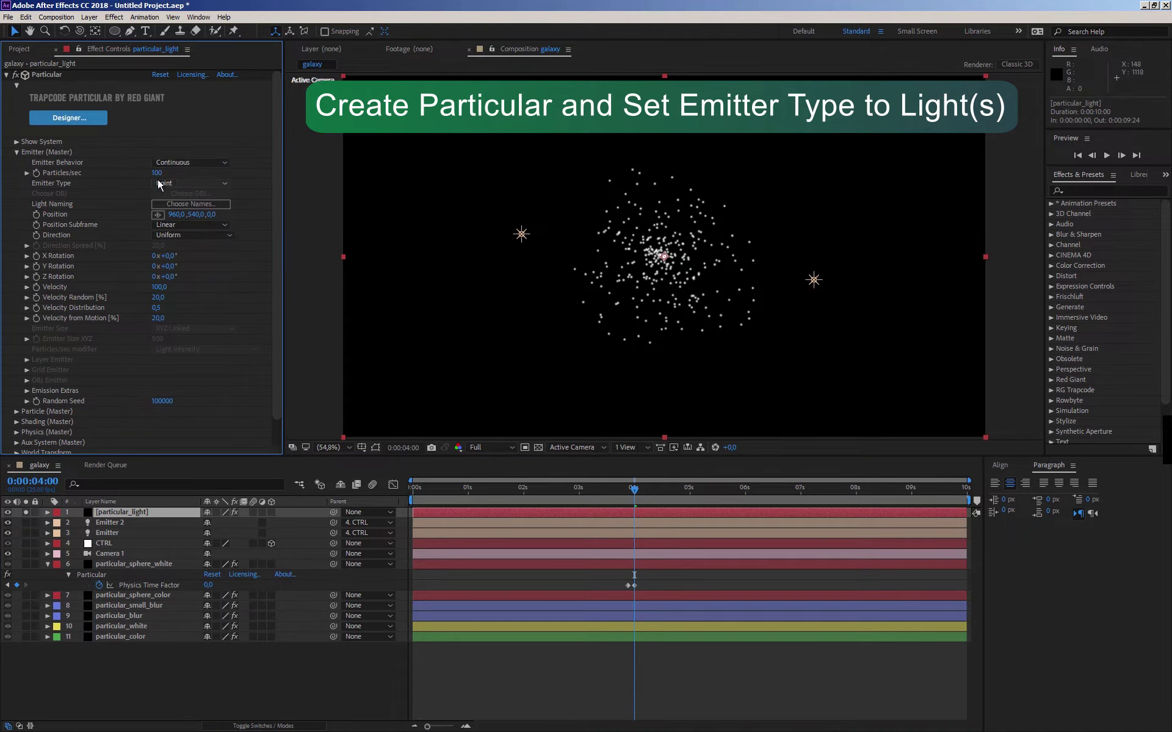
left_click(166, 185)
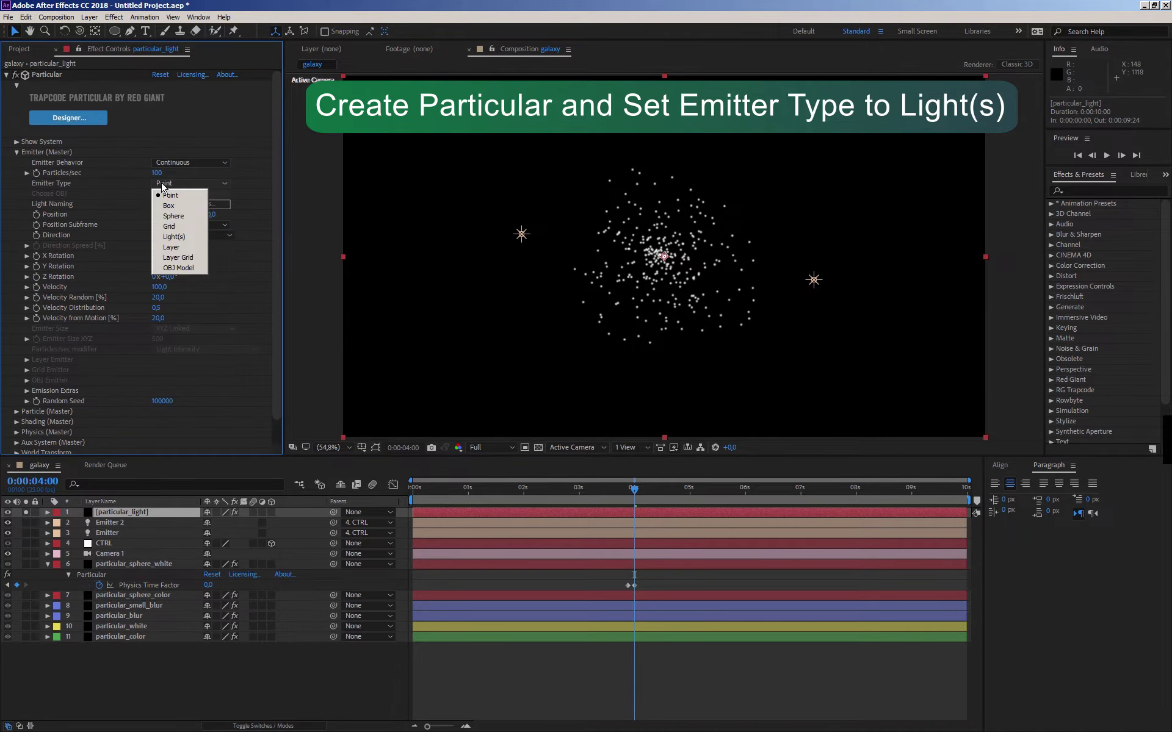
left_click(175, 237)
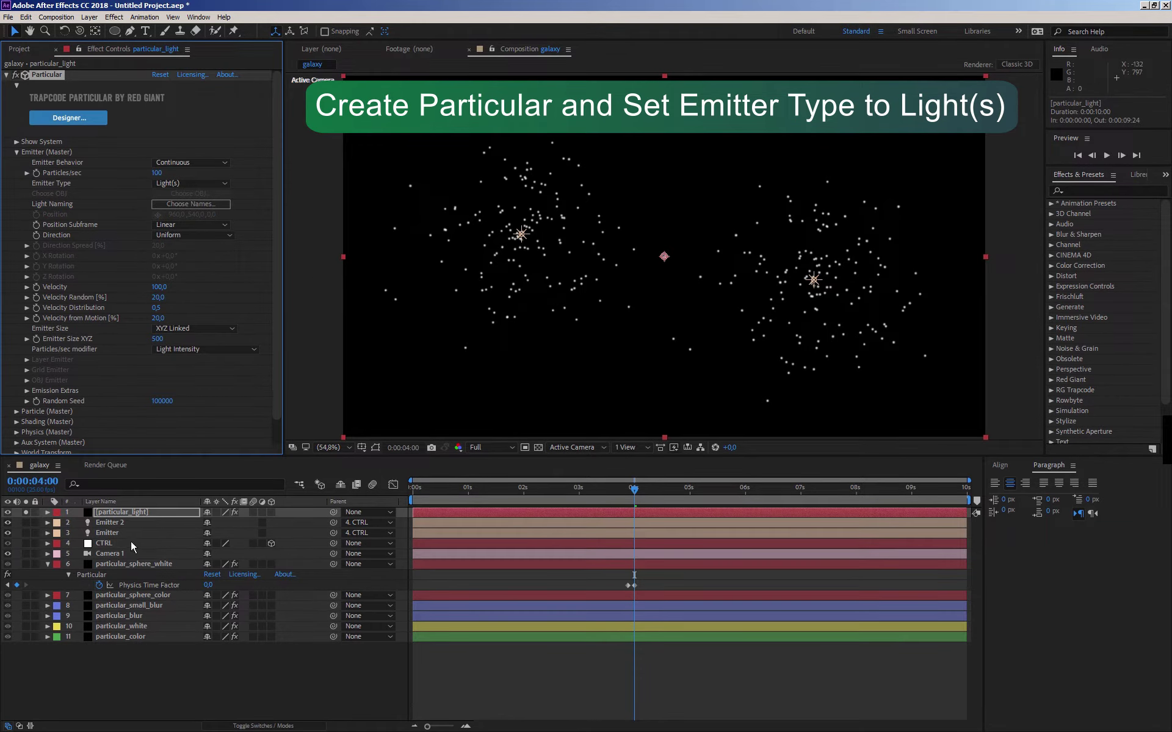
- Keyframe CTRL's Y Rotation from 0° at frame zero to 1x+40° at 4 seconds
left_click(102, 545)
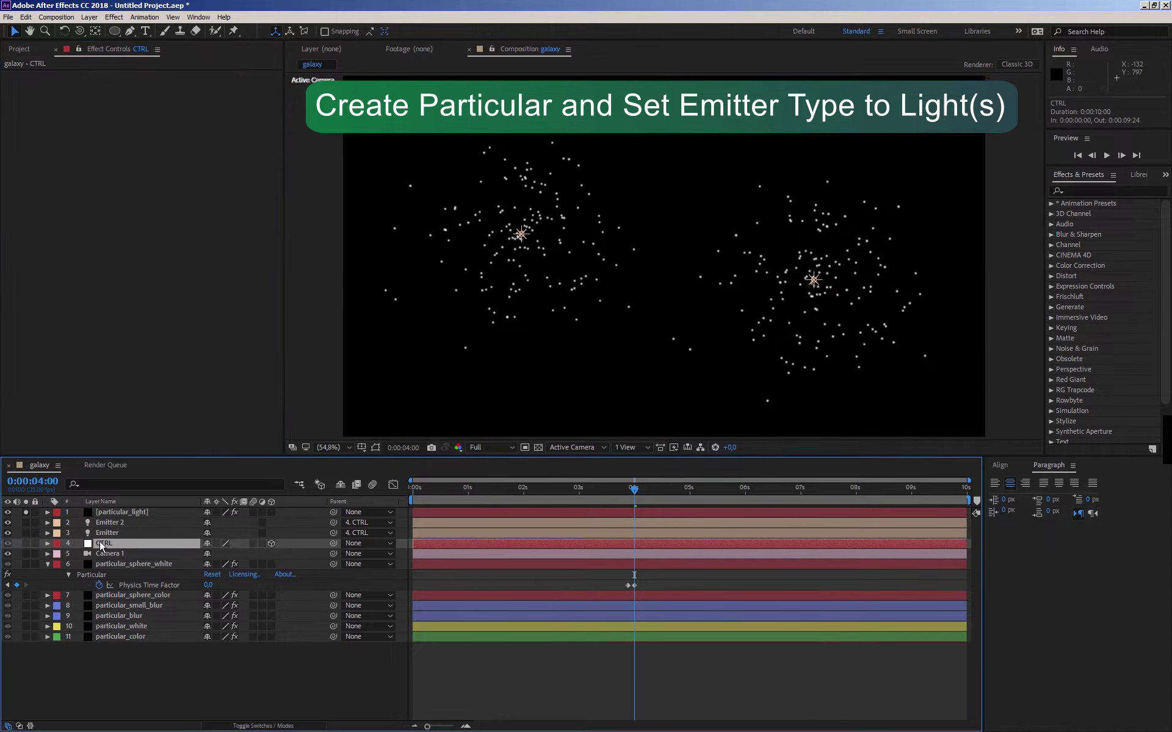
key("r")
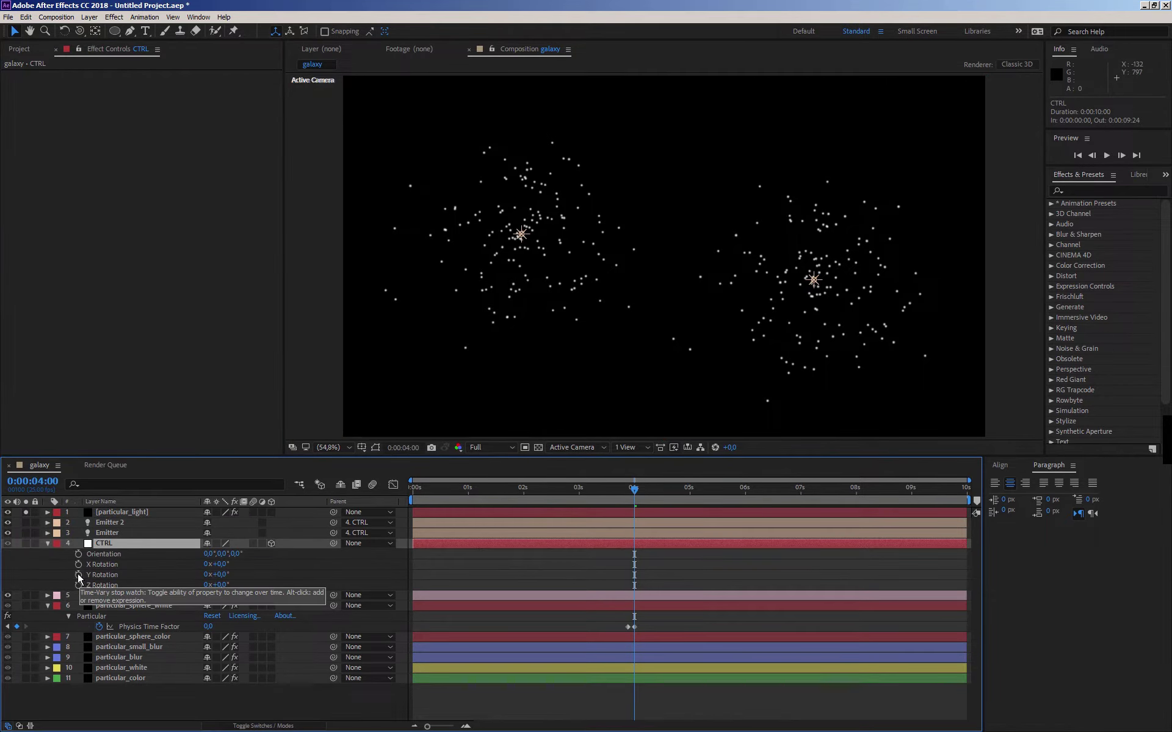
left_click(77, 574)
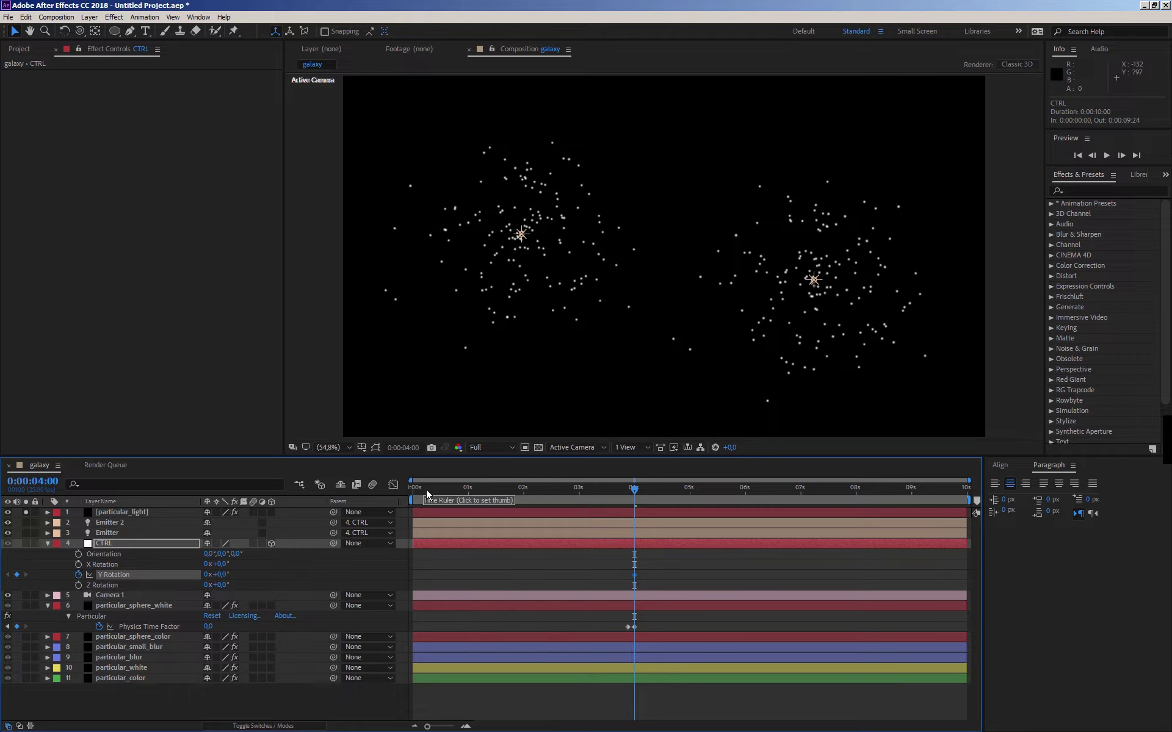
left_click_drag(425, 489, 401, 490)
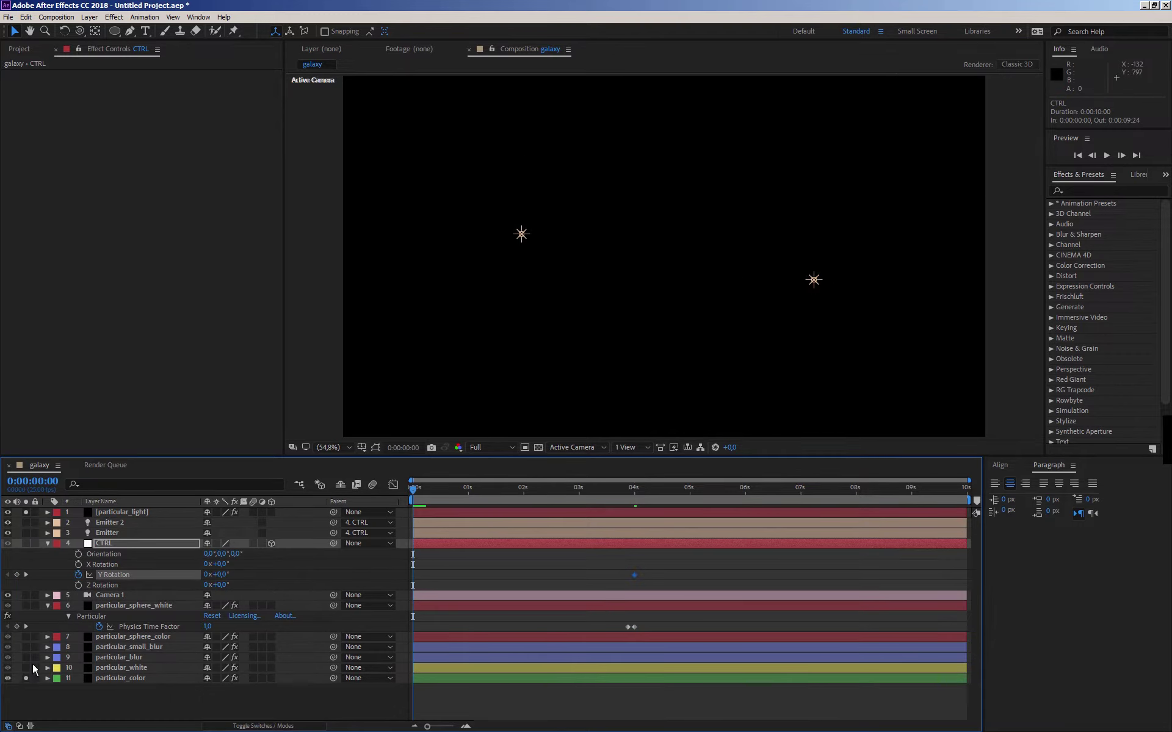
mouse_move(415, 489)
left_mouse_down()
mouse_move(488, 490)
mouse_move(405, 491)
left_mouse_up()
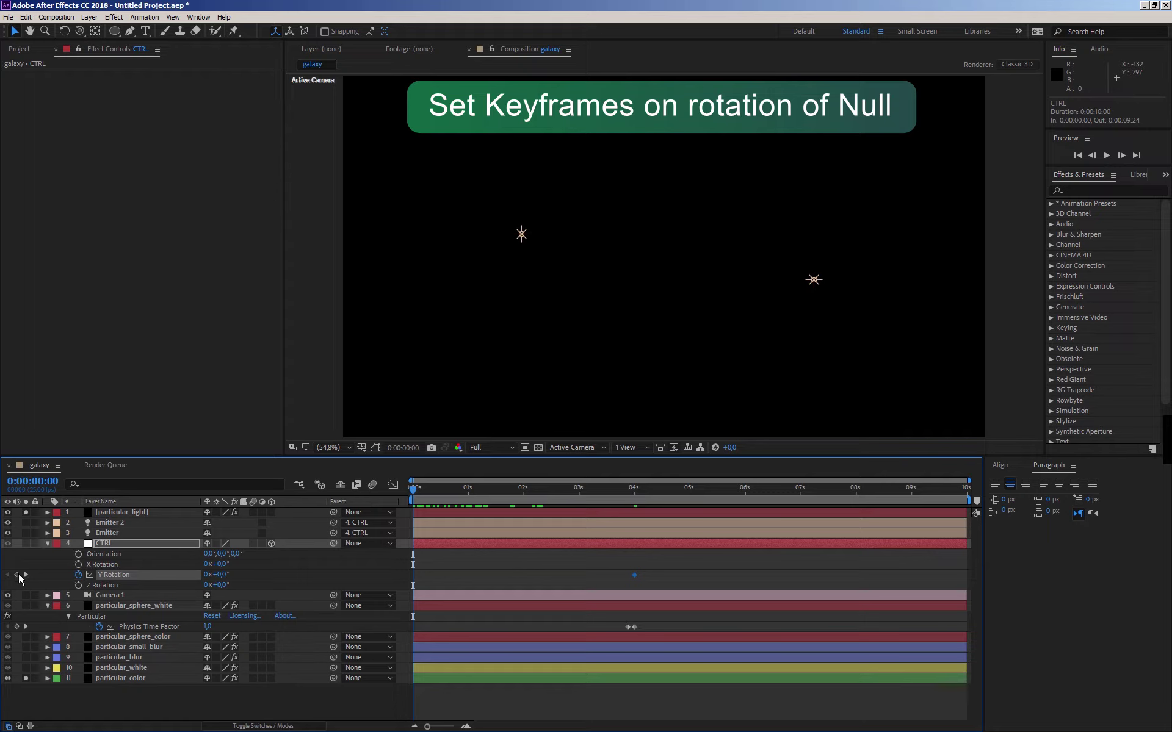
left_click(16, 575)
left_click(26, 576)
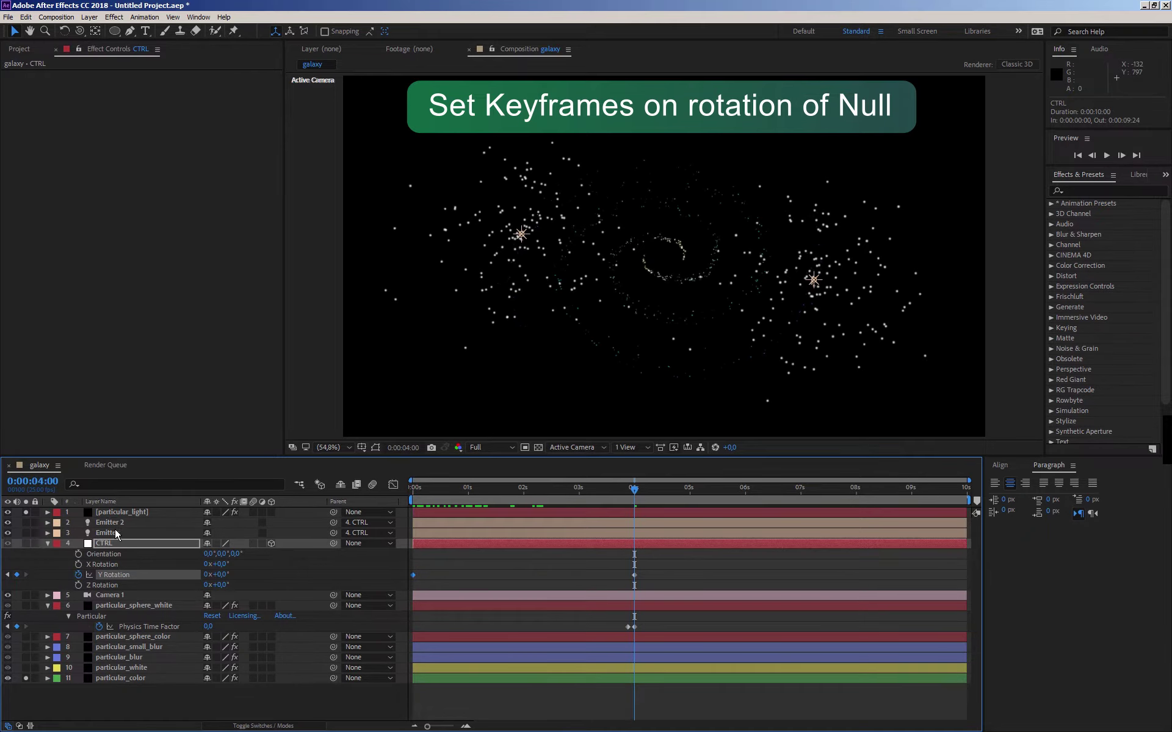
mouse_move(220, 575)
left_mouse_down()
mouse_move(384, 537)
mouse_move(413, 517)
left_mouse_up()
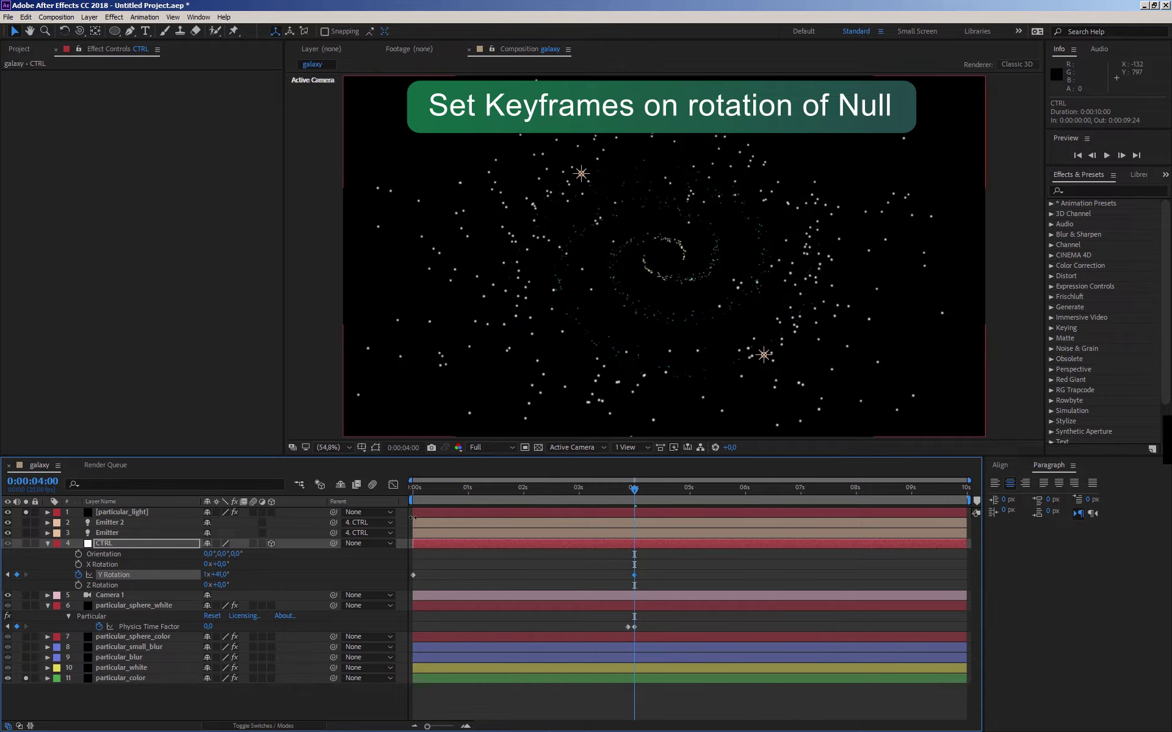
- Set particular_light's emitter Velocity to 5
left_click(117, 513)
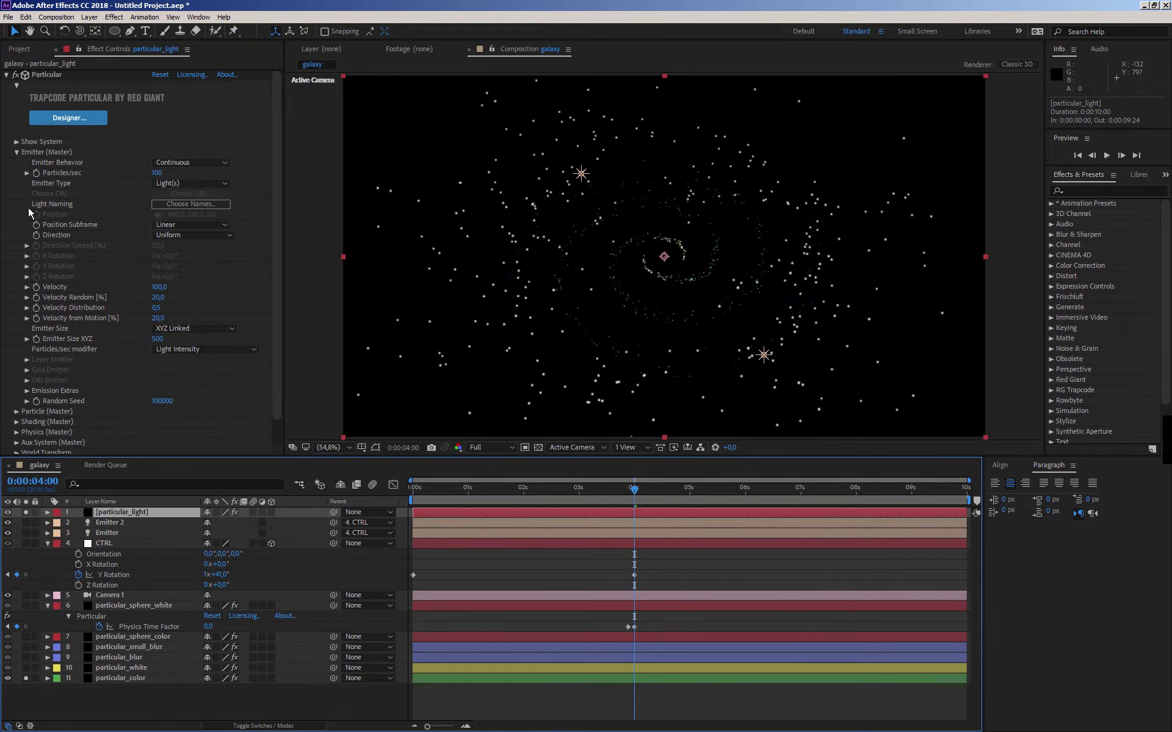
left_click_drag(158, 287, 144, 303)
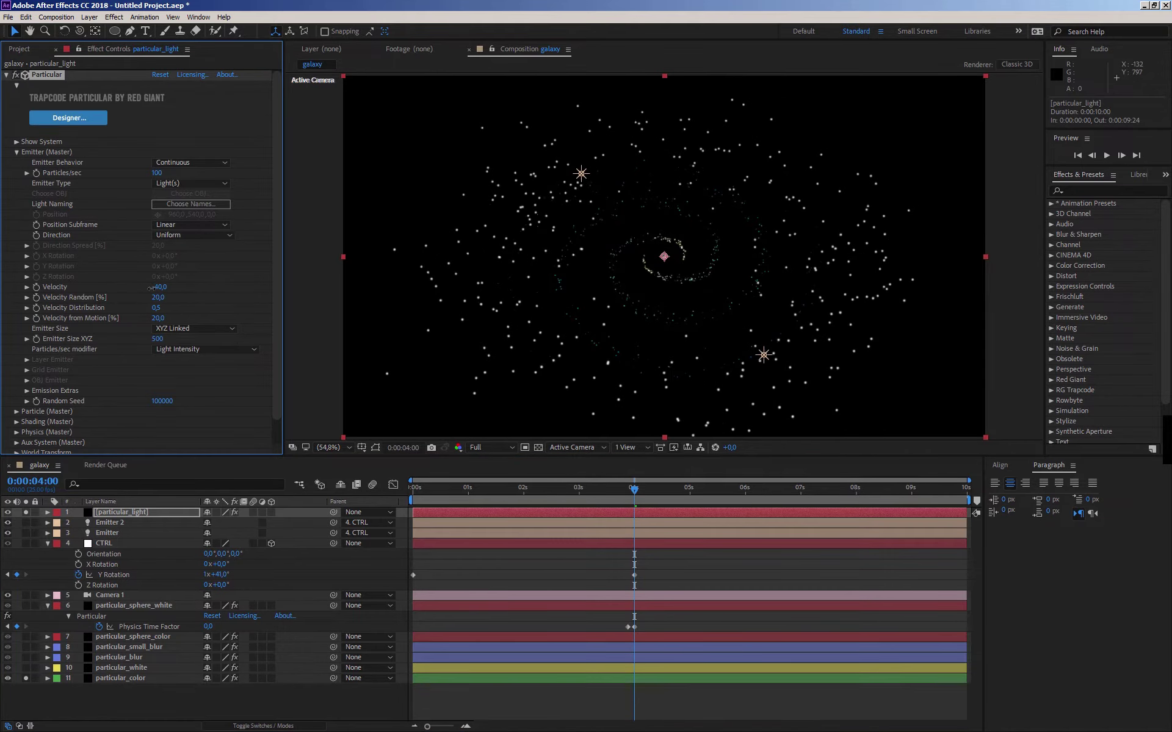
left_click(158, 287)
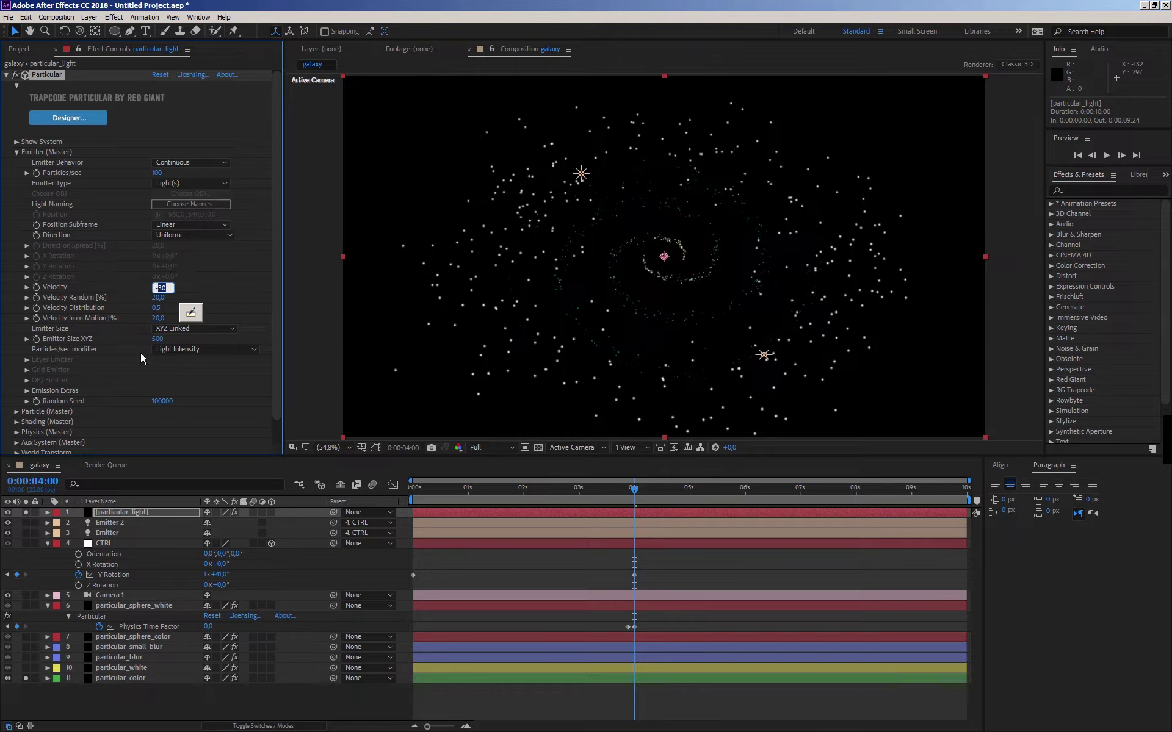
key("BackSpace")
type("5")
key("Return")
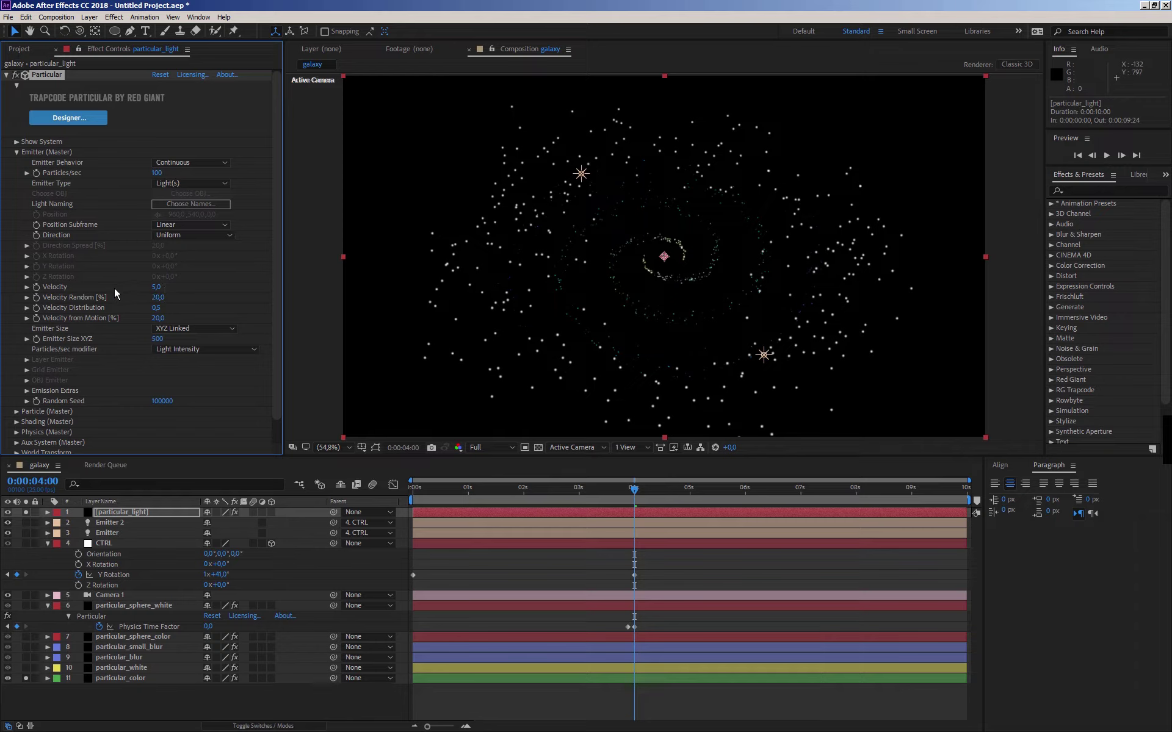
- Shrink the Emitter Size XYZ to 85 to tighten the spiral arms
left_click_drag(154, 341, 7, 361)
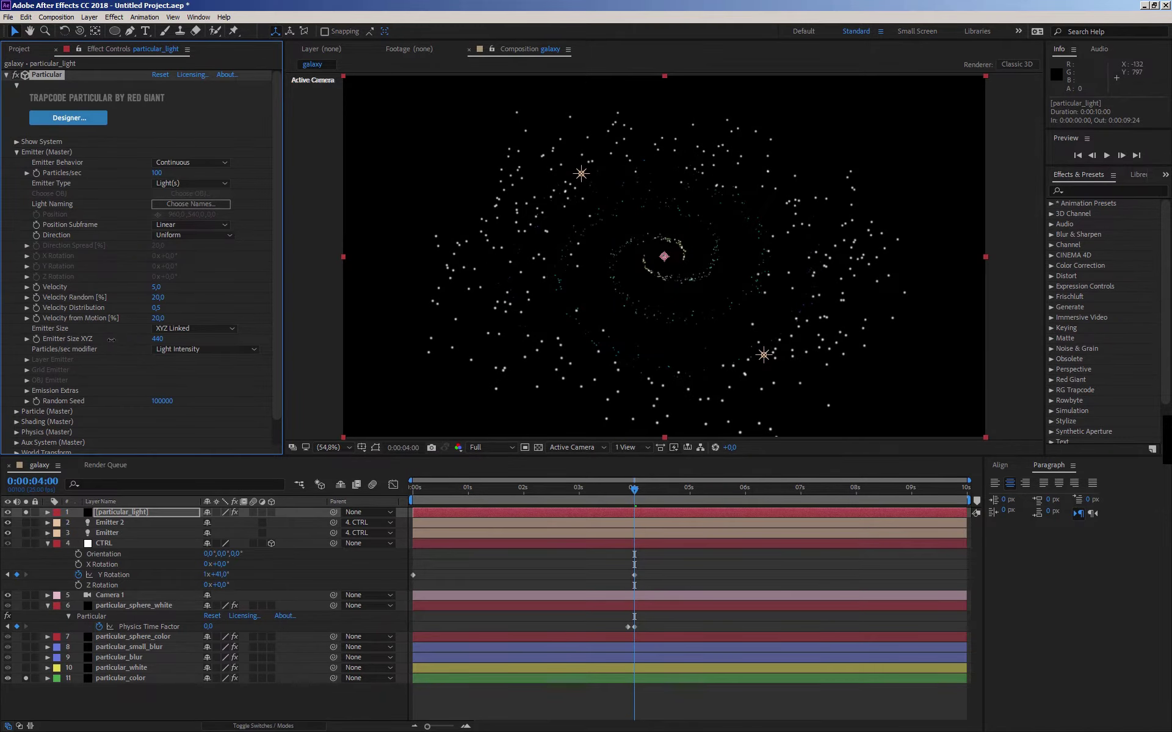
mouse_move(157, 340)
left_mouse_down()
mouse_move(87, 349)
mouse_move(173, 344)
left_mouse_up()
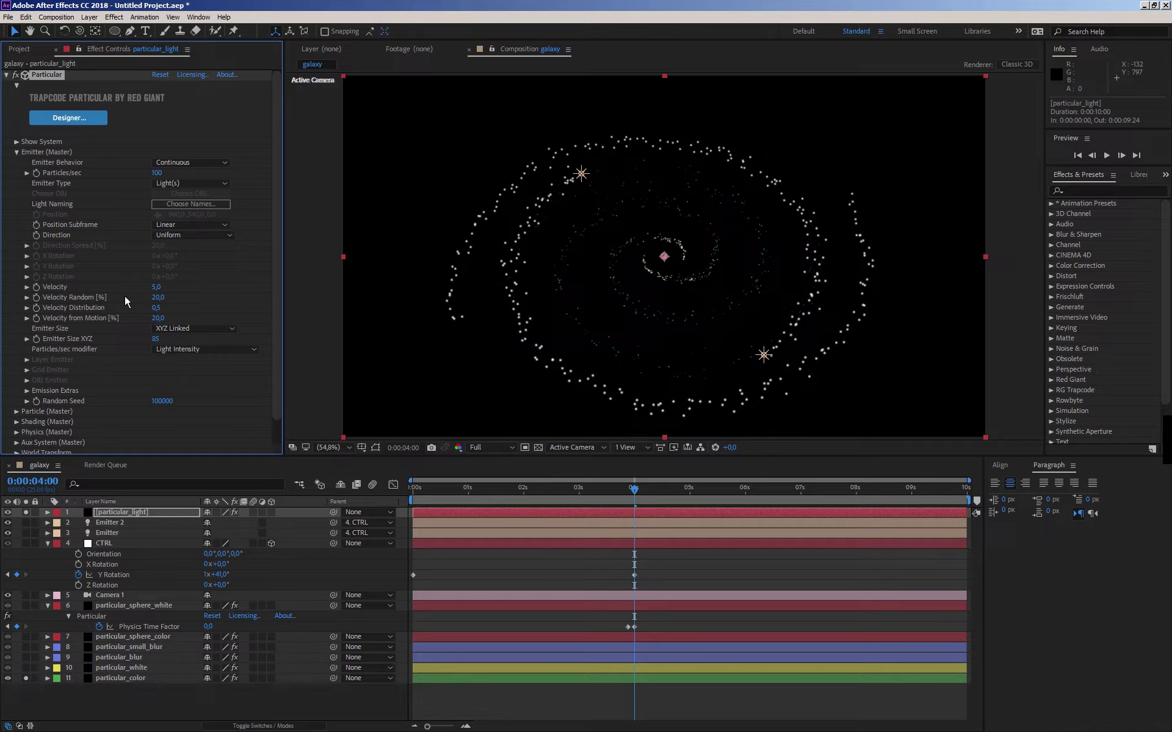
left_click(16, 152)
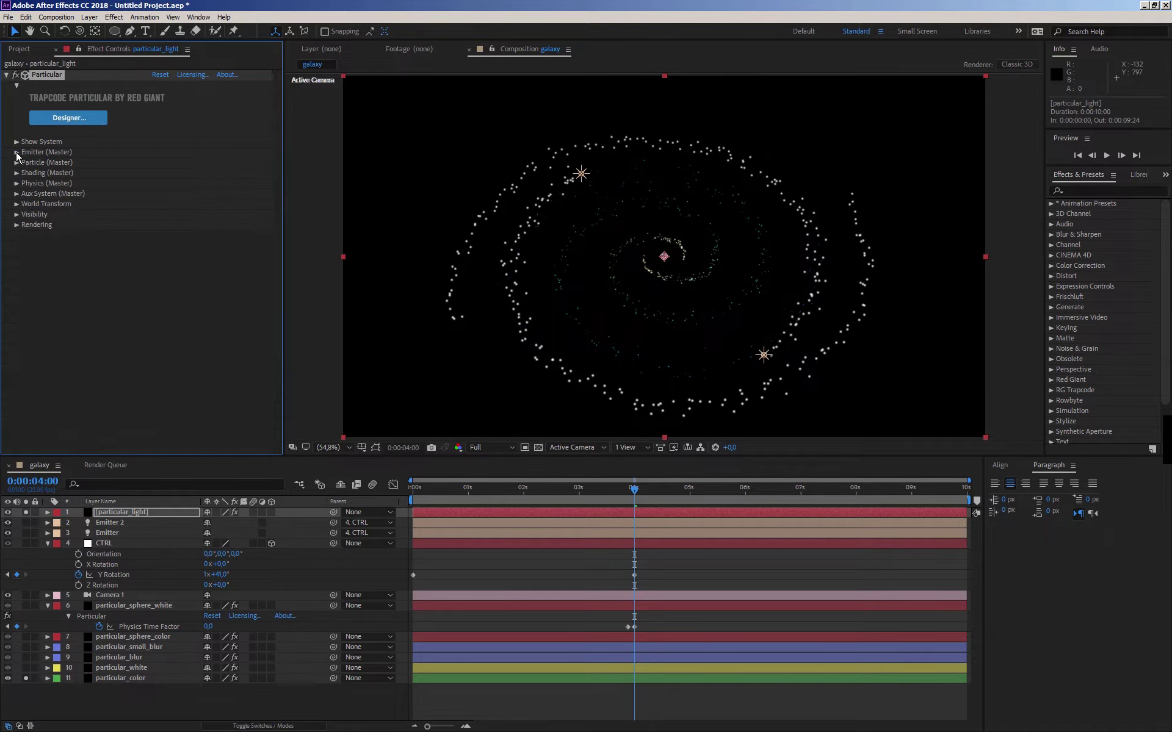
left_click(17, 163)
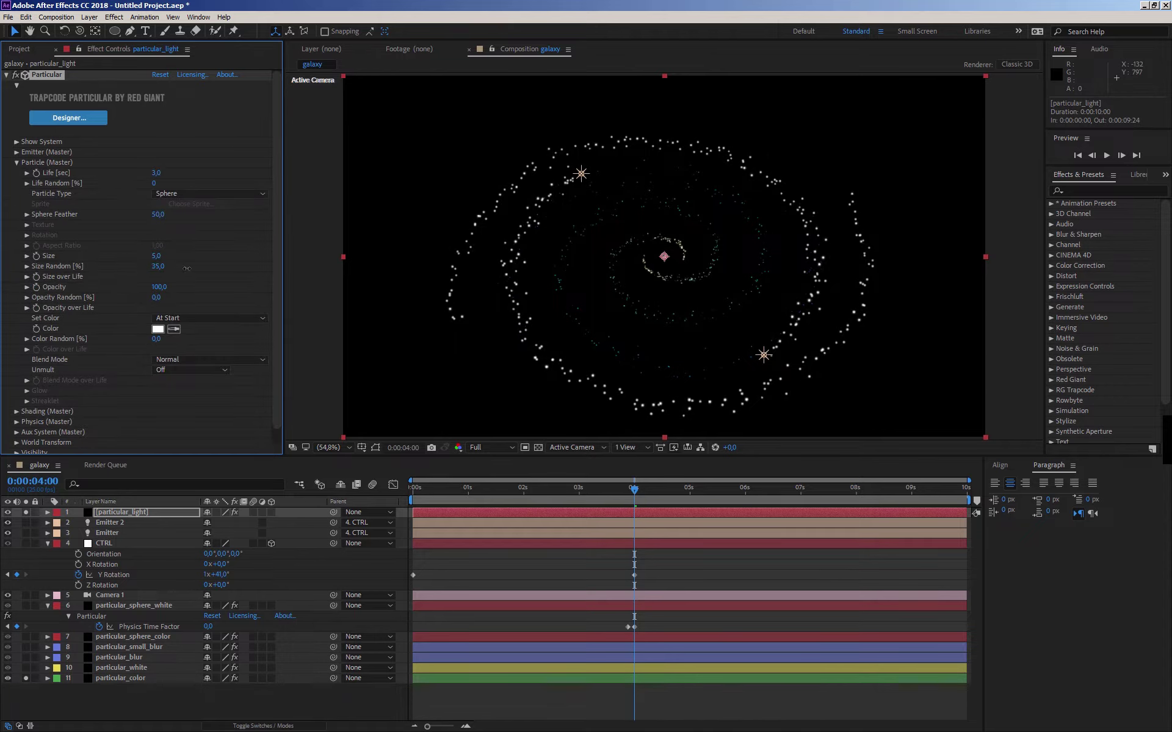
- Set particle Size Random to 84 and particle Size to 1
left_click_drag(187, 268, 206, 270)
left_click_drag(149, 256, 148, 255)
left_click(154, 257)
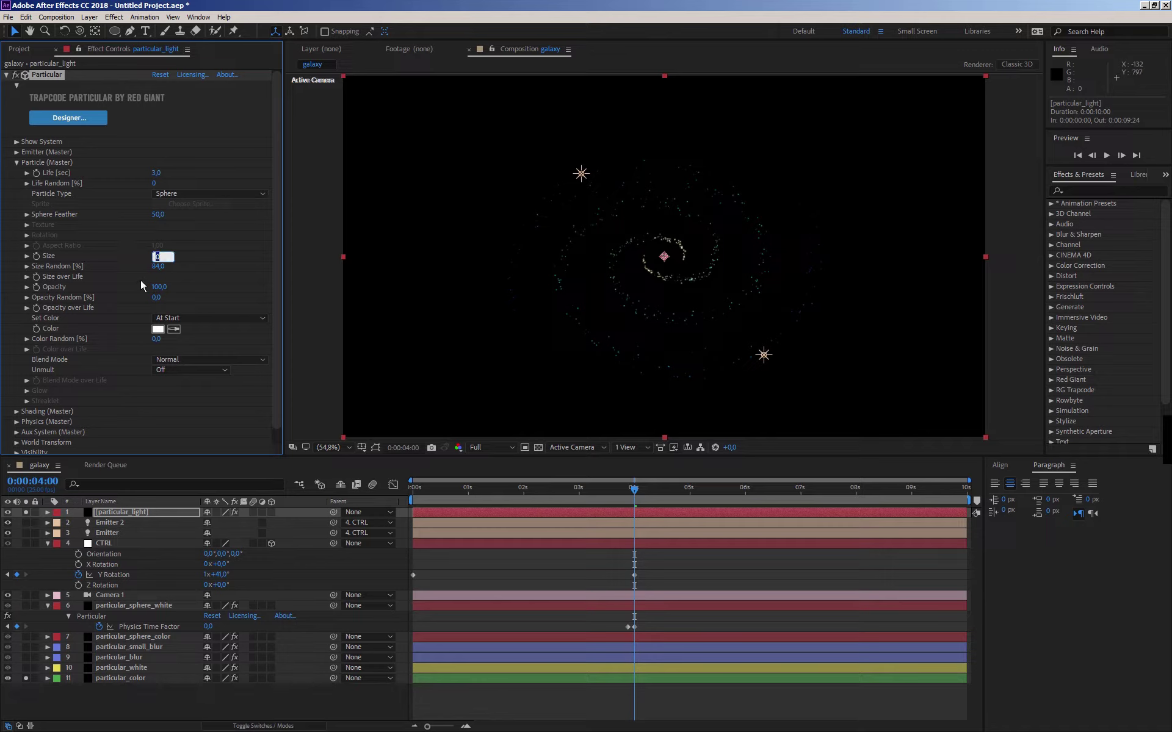
type("1")
key("Return")
- Set the emitter to release 300 particles per second
left_click(17, 162)
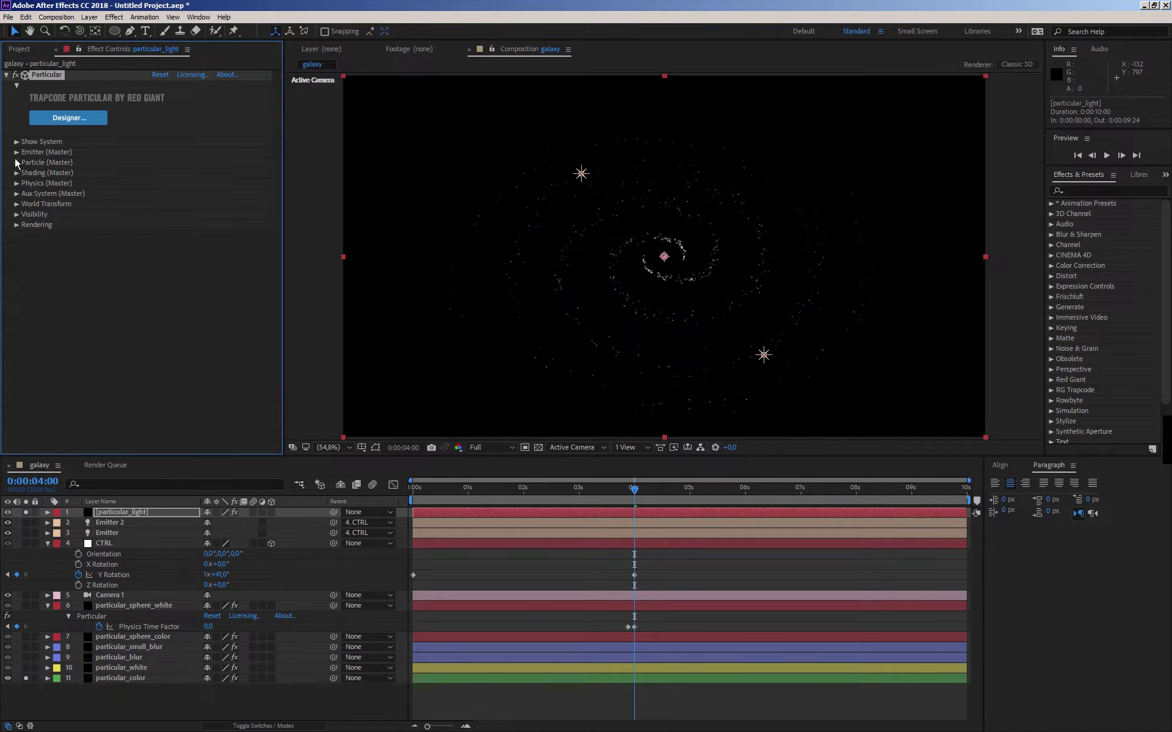
left_click(17, 151)
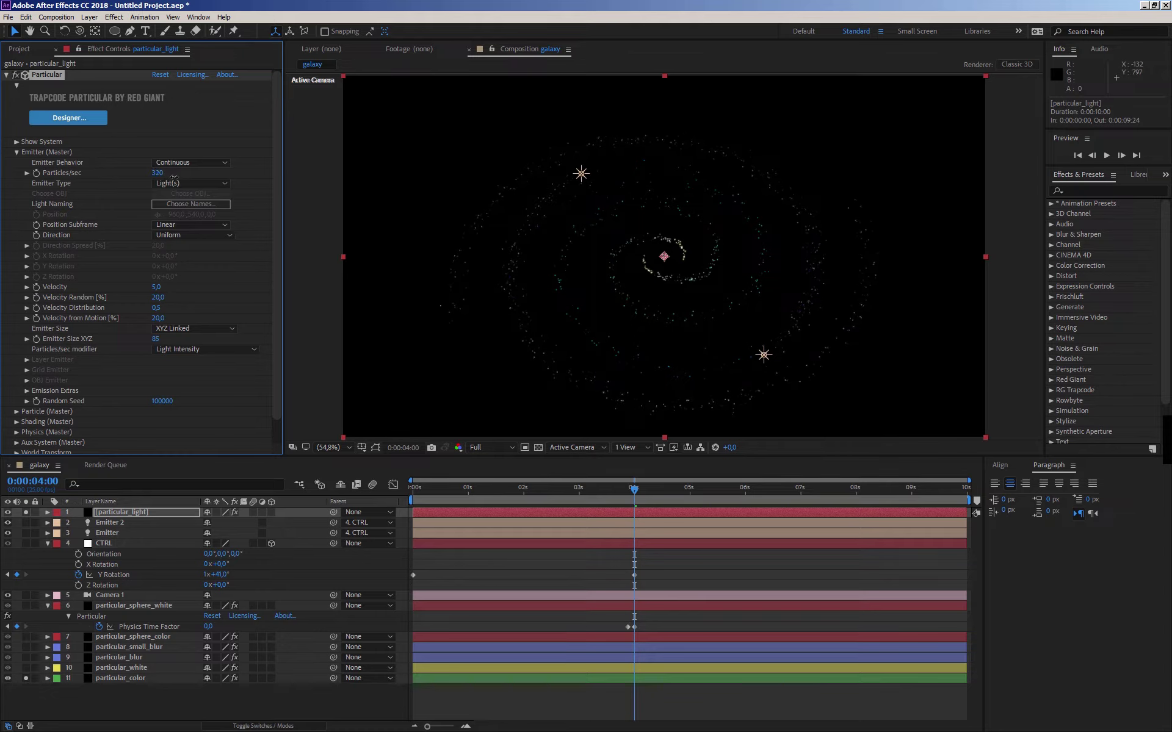
left_click(17, 153)
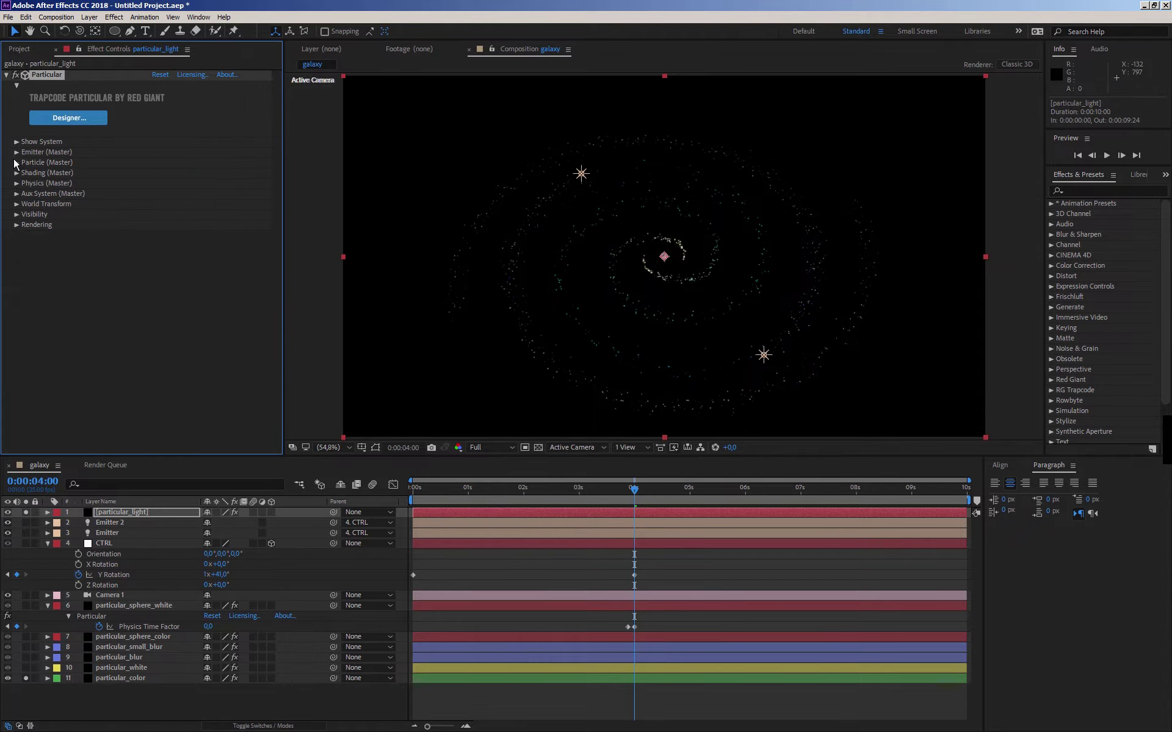
left_click(17, 162)
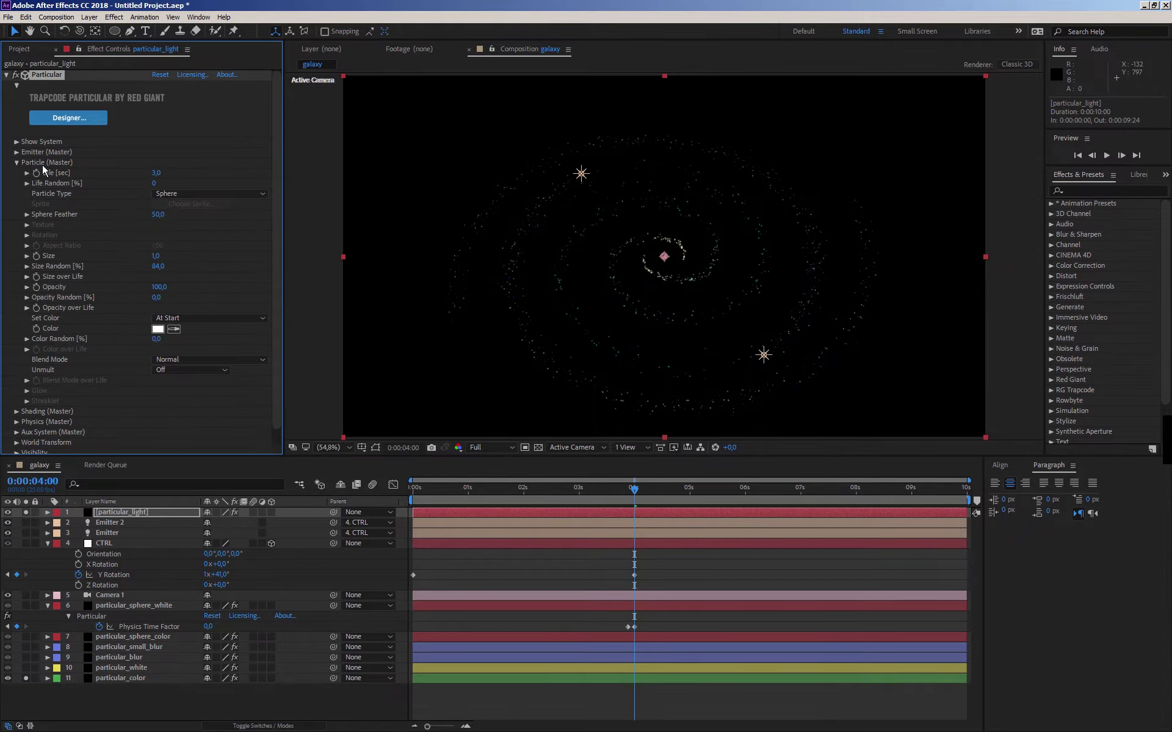
- Give Size over Life a decreasing ramp, raising its end and middle points
left_click(26, 278)
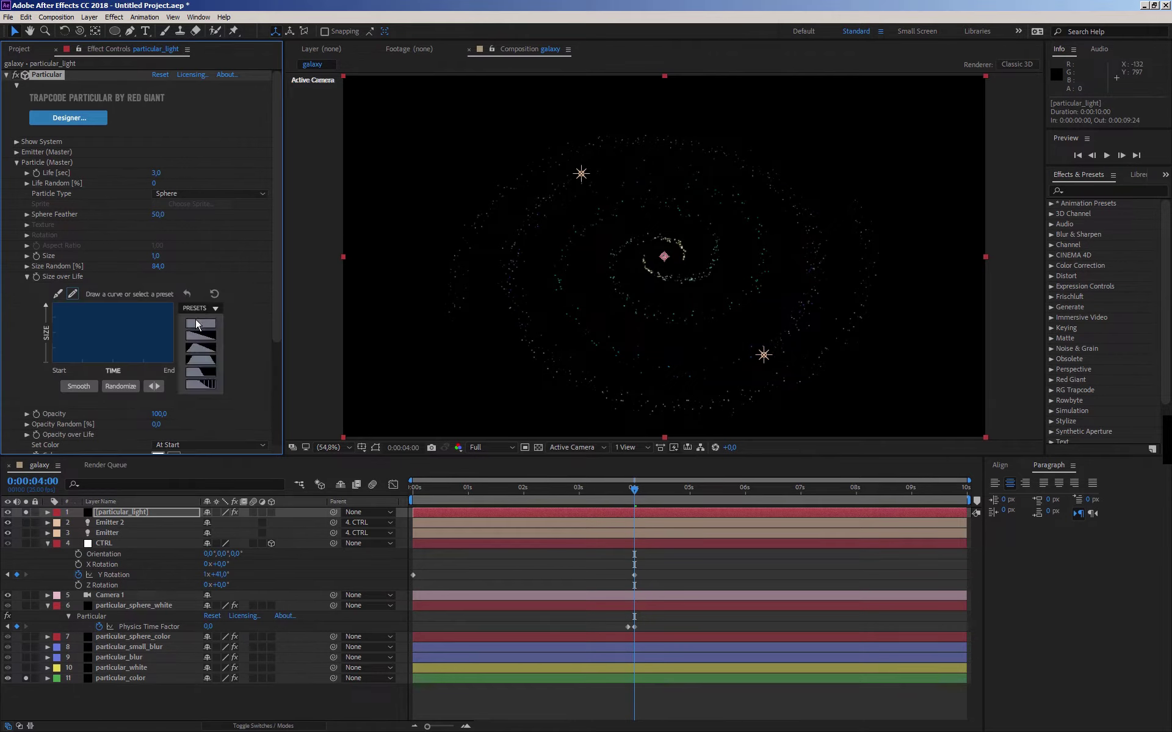
left_click(187, 338)
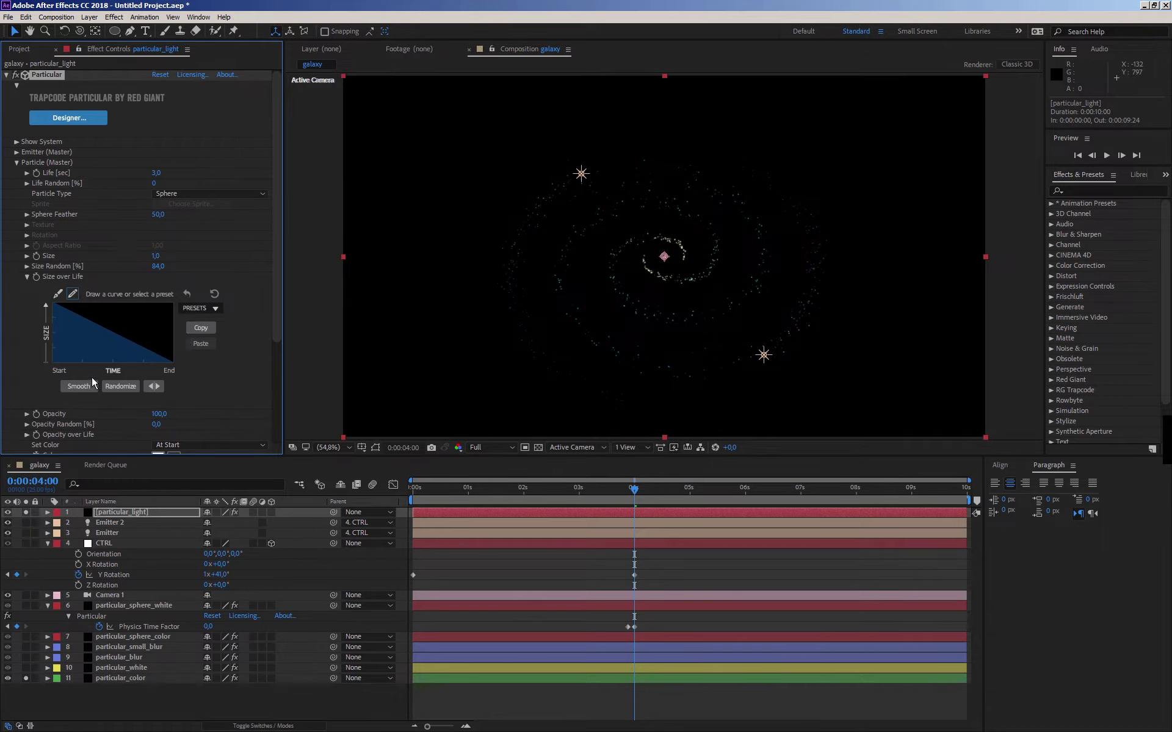
left_click(57, 293)
mouse_move(170, 364)
left_mouse_down()
mouse_move(178, 324)
mouse_move(185, 365)
left_mouse_up()
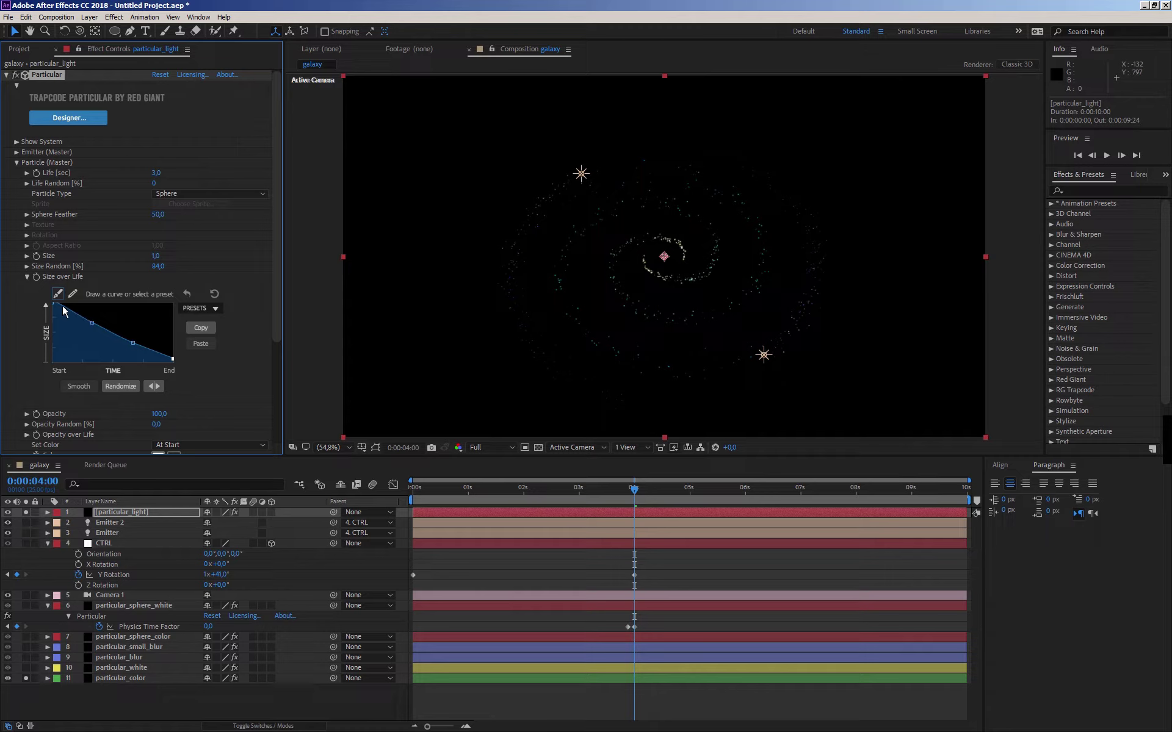
mouse_move(93, 322)
left_mouse_down()
mouse_move(103, 315)
mouse_move(131, 337)
left_mouse_up()
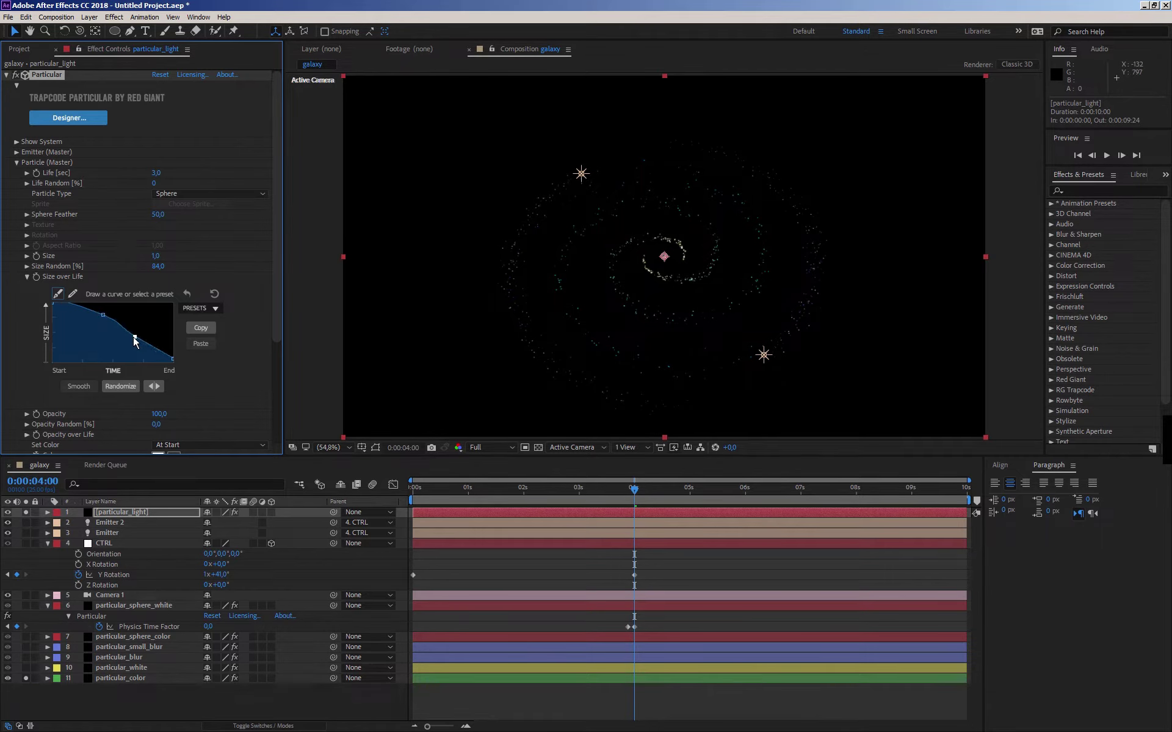
- Set particle Size to 1.5 and particle Life to 2 seconds
left_click(156, 256)
left_click(26, 278)
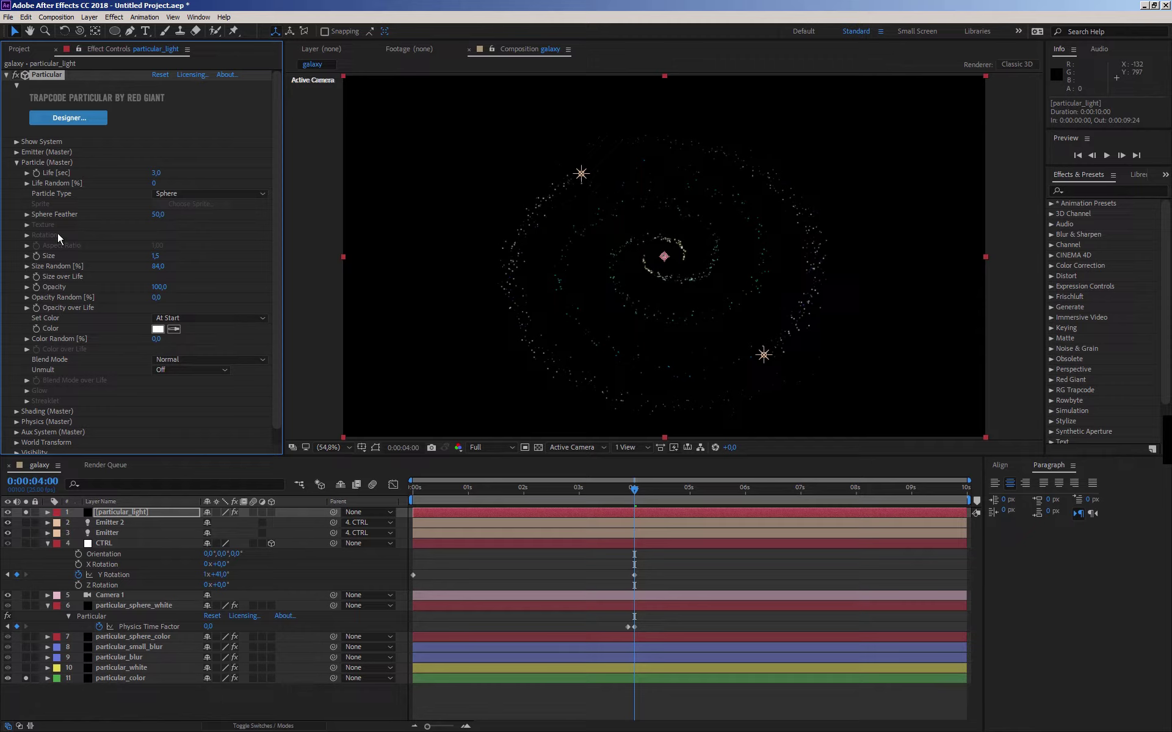
left_click(156, 174)
type("2")
key("Return")
- Scale the CTRL null to 90%, then reselect the particular_light layer
left_click(94, 545)
key("s")
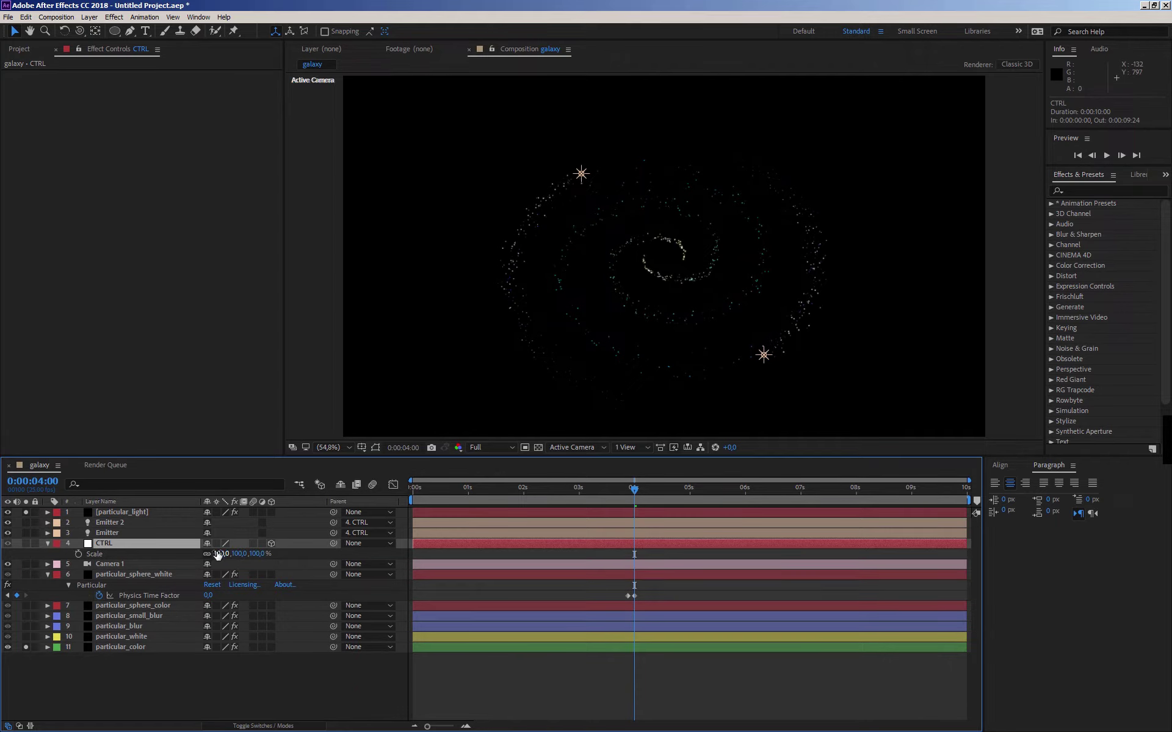
left_click_drag(213, 552, 211, 553)
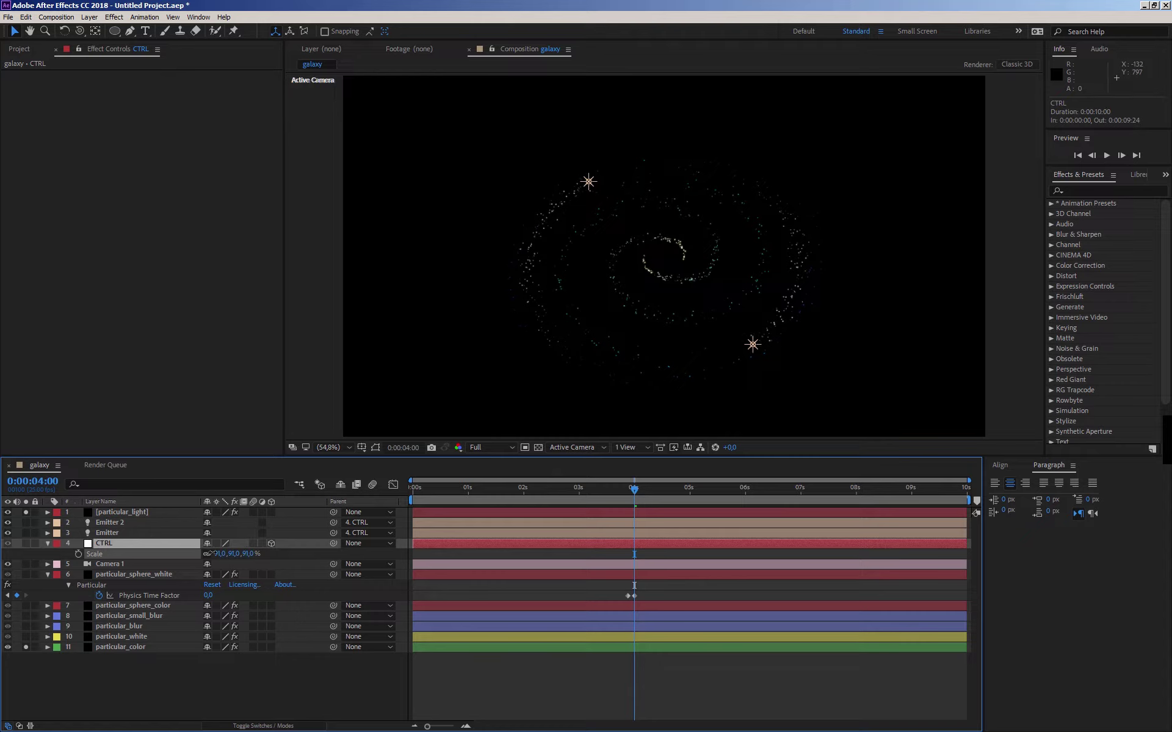
left_click(96, 512)
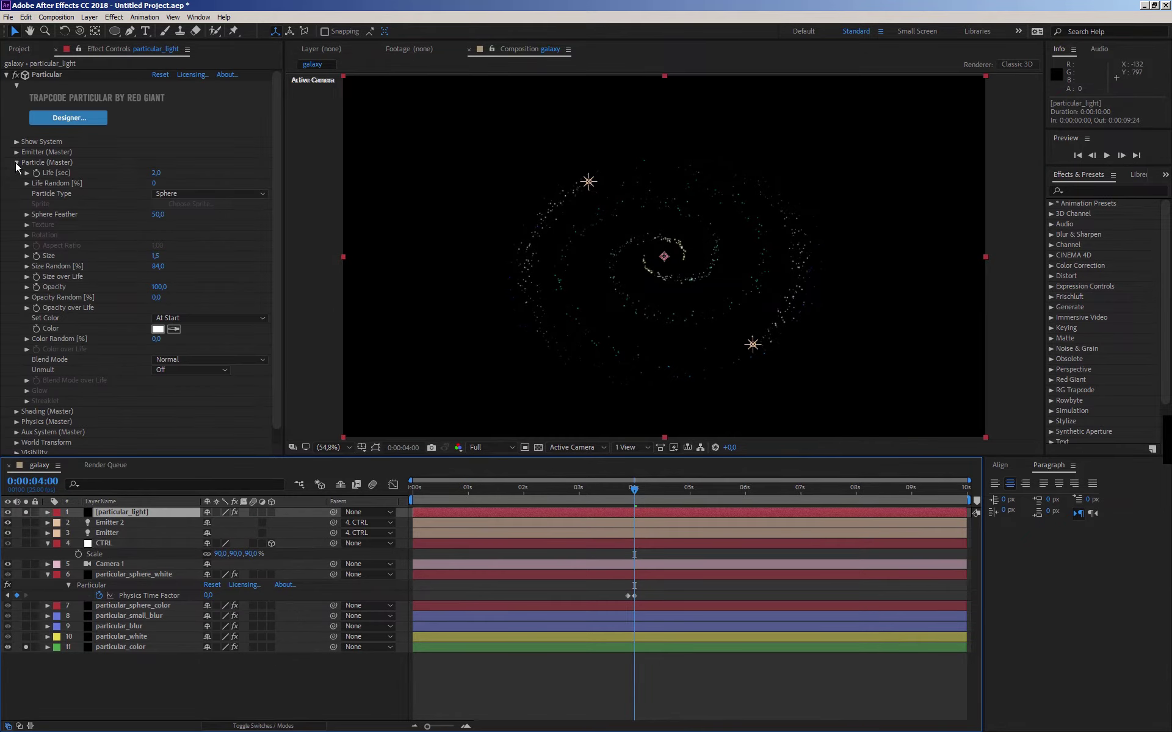
left_click(16, 163)
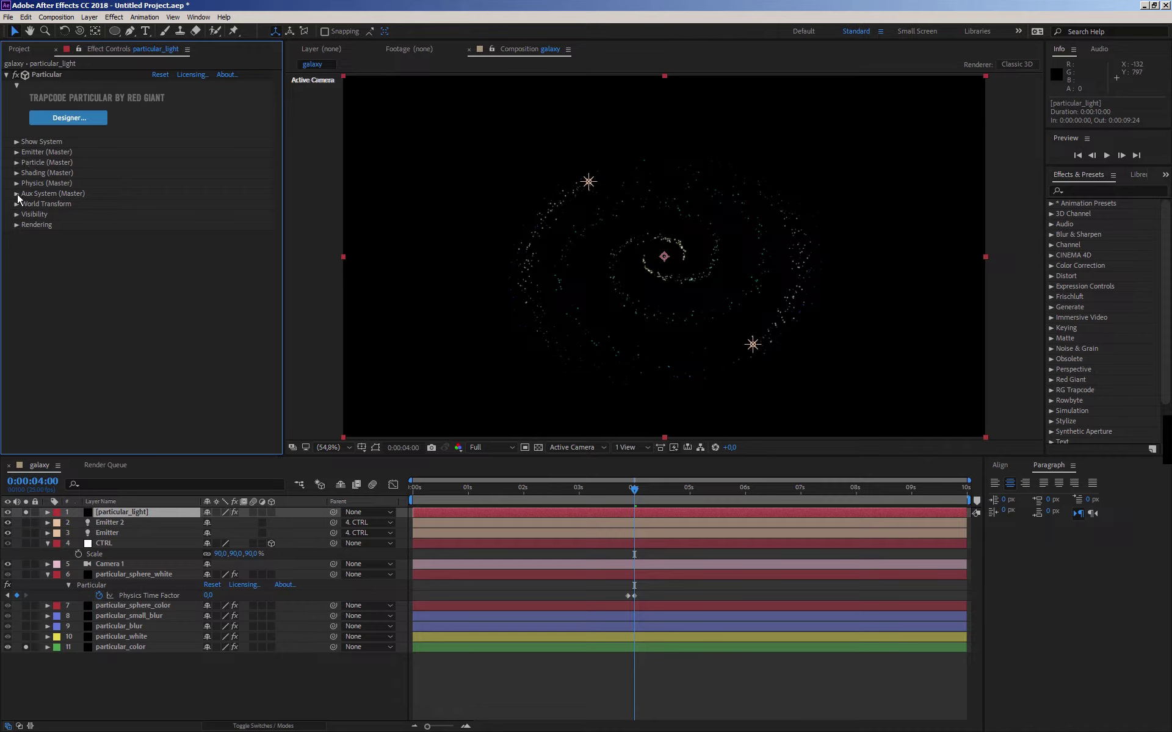
- Raise the Air Turbulence Field's Affect Position to 241
left_click(16, 183)
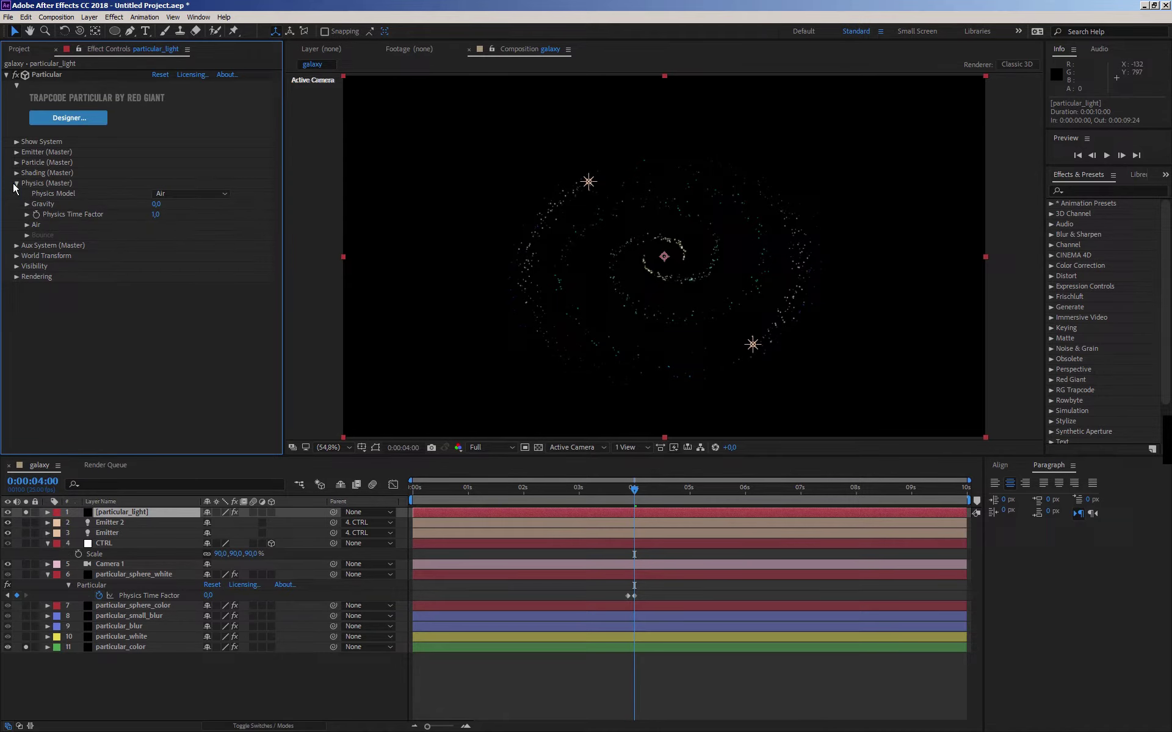
left_click(27, 225)
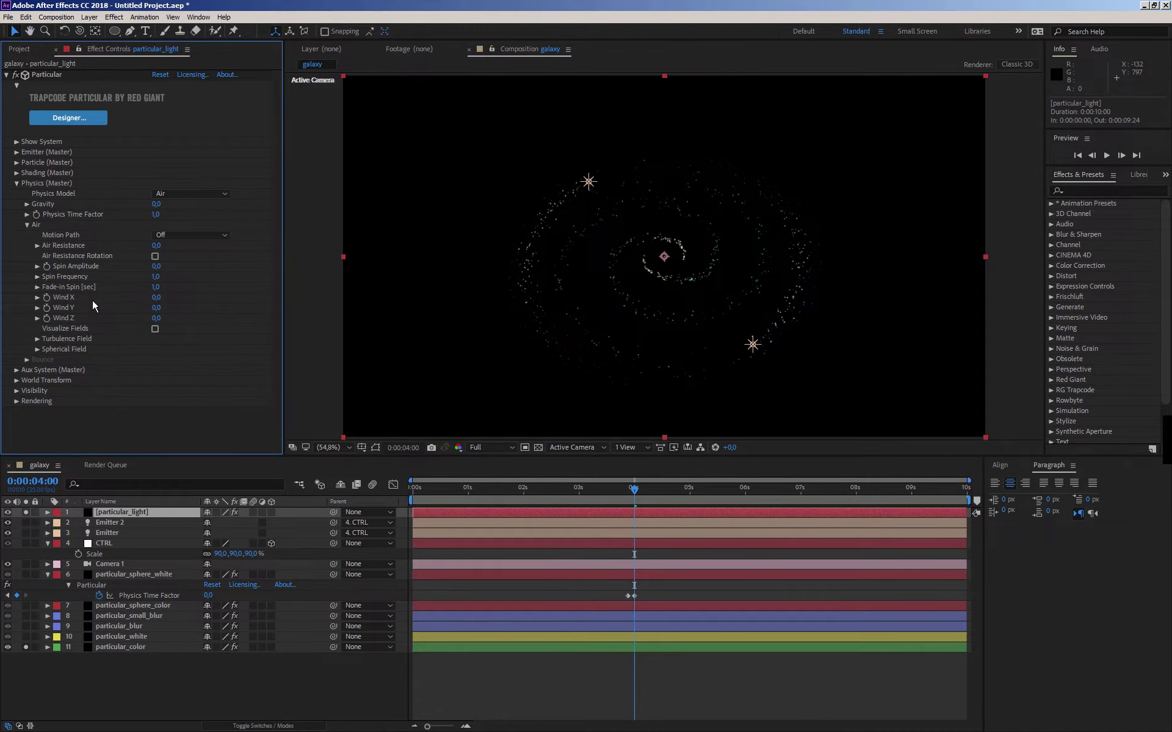
left_click(35, 338)
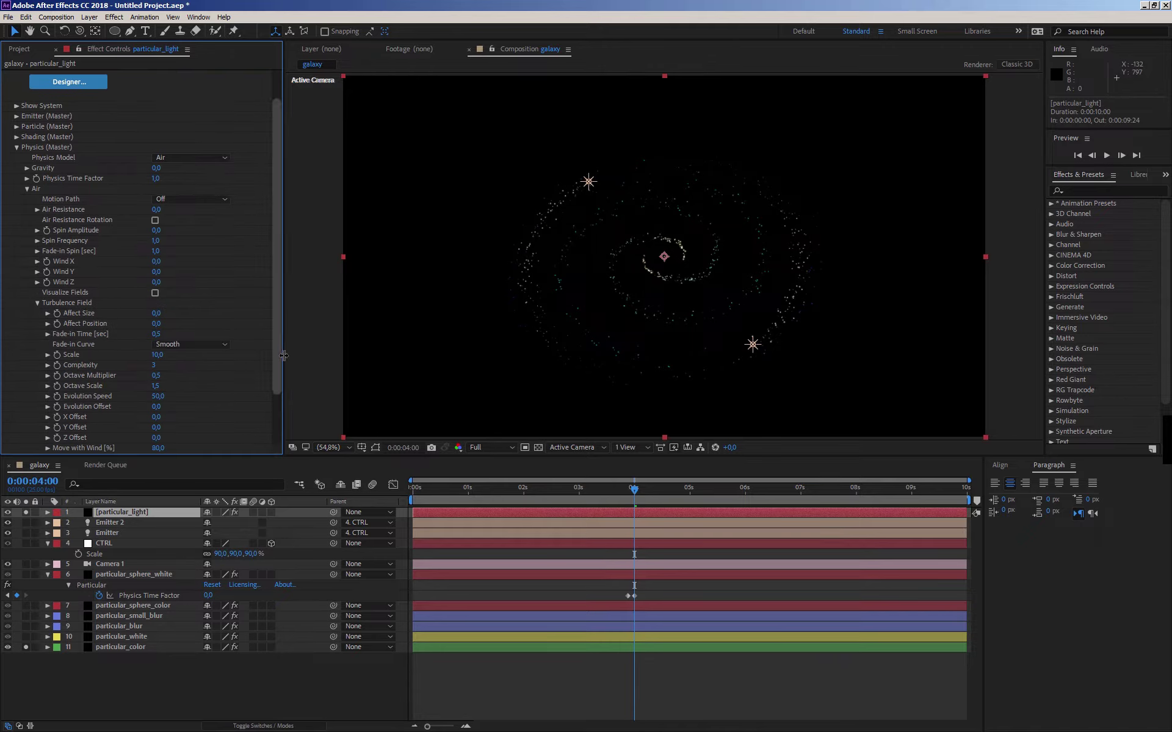
left_click_drag(280, 364, 279, 386)
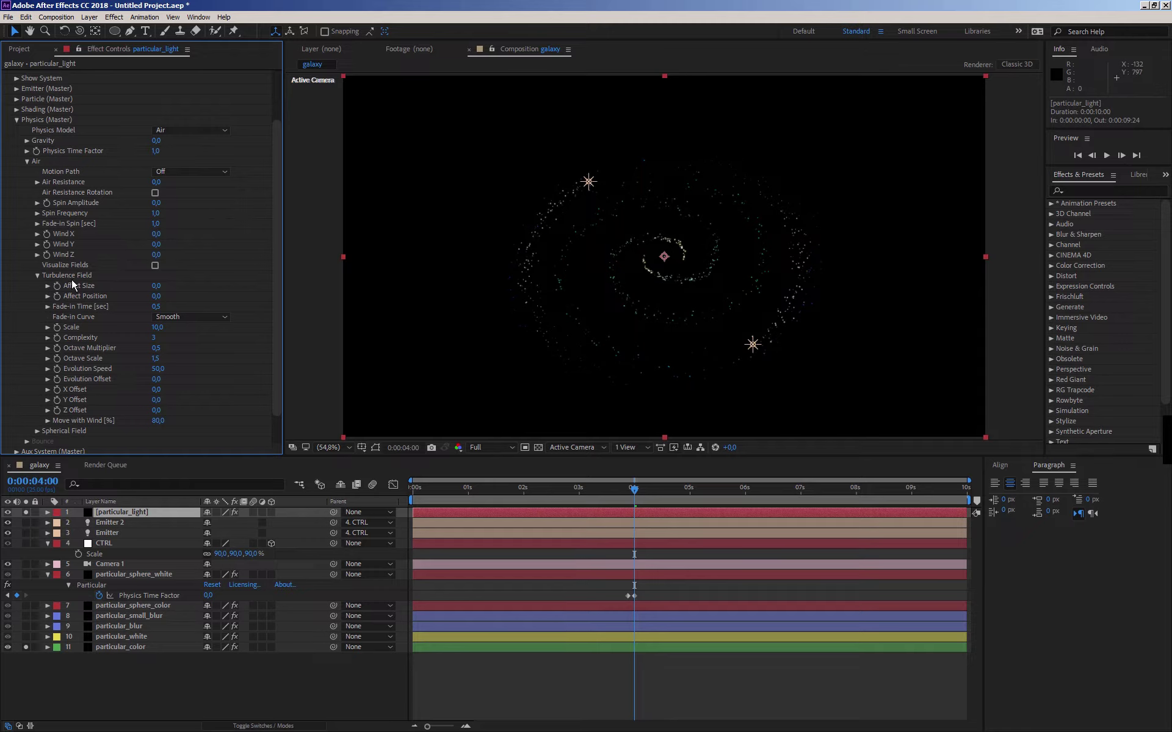
mouse_move(157, 296)
left_mouse_down()
mouse_move(311, 300)
mouse_move(300, 301)
left_mouse_up()
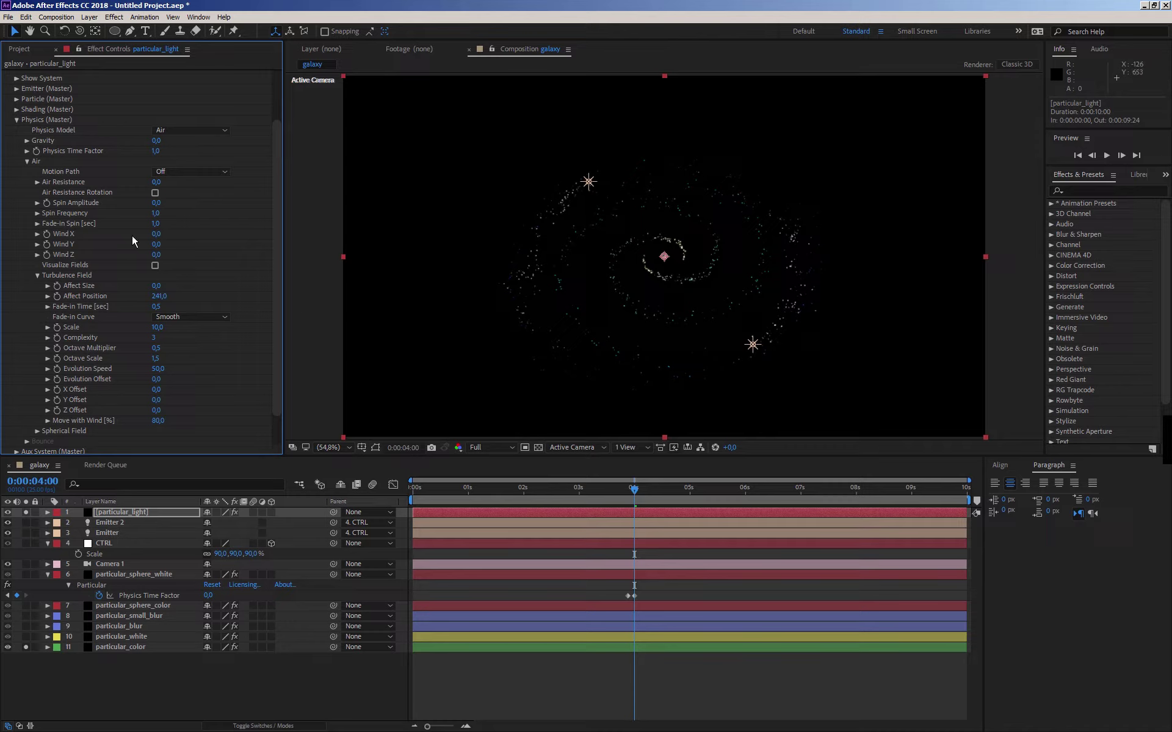
left_click(26, 162)
left_click(16, 184)
- Try particle Size 2, then settle on 1.5
left_click(17, 162)
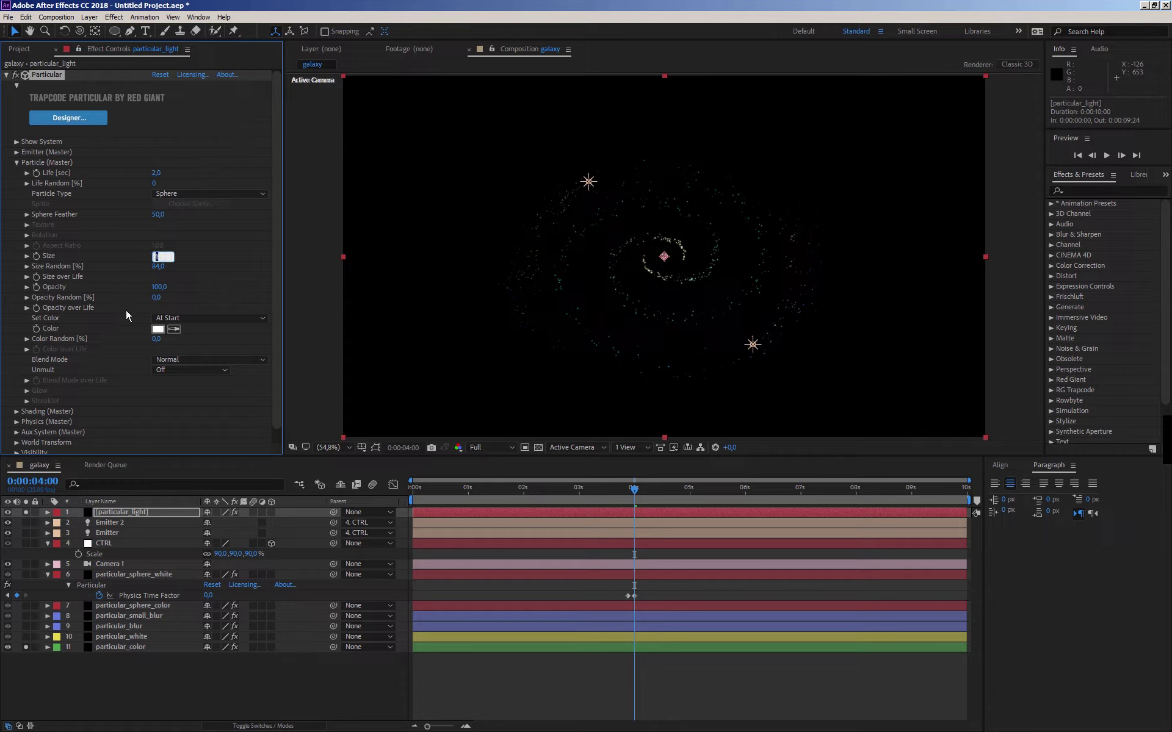
type("2")
key("Return")
left_click(155, 257)
key("Return")
left_click(16, 163)
- Raise emission to 400 particles per second
left_click(16, 151)
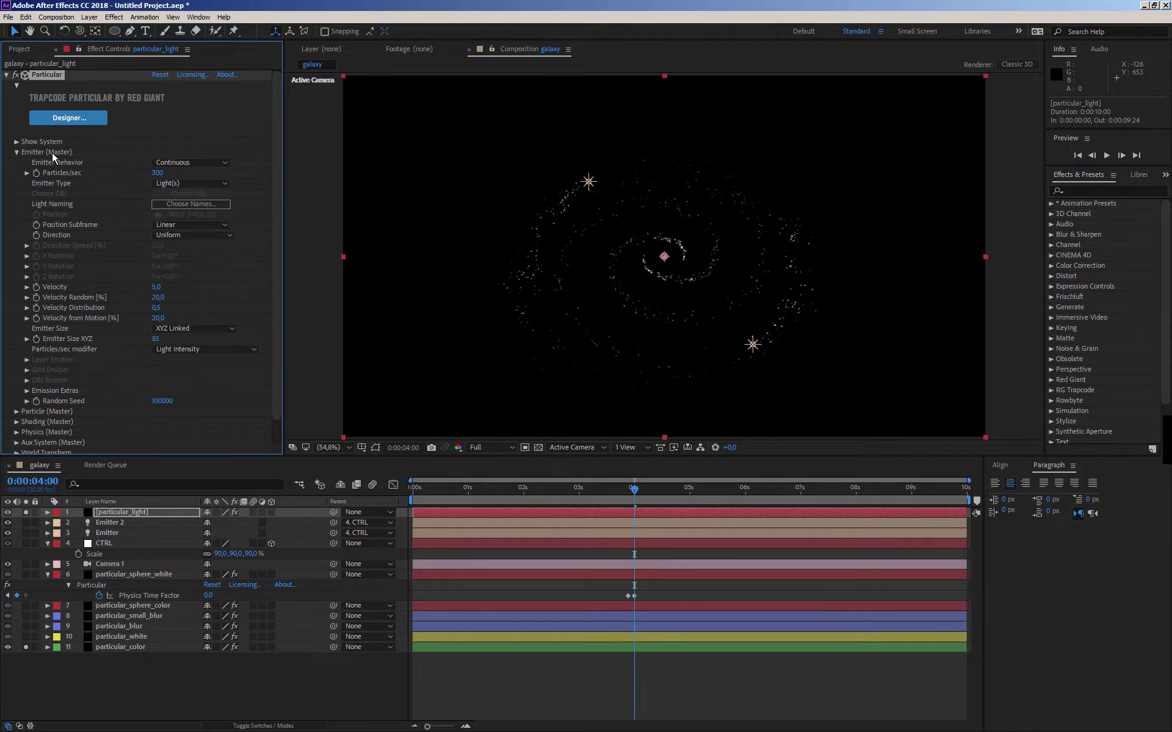
left_click(156, 174)
type("4")
key("Return")
- Set the aux system to emit continuously with 0.2 particle life and 19% probability
left_click(17, 152)
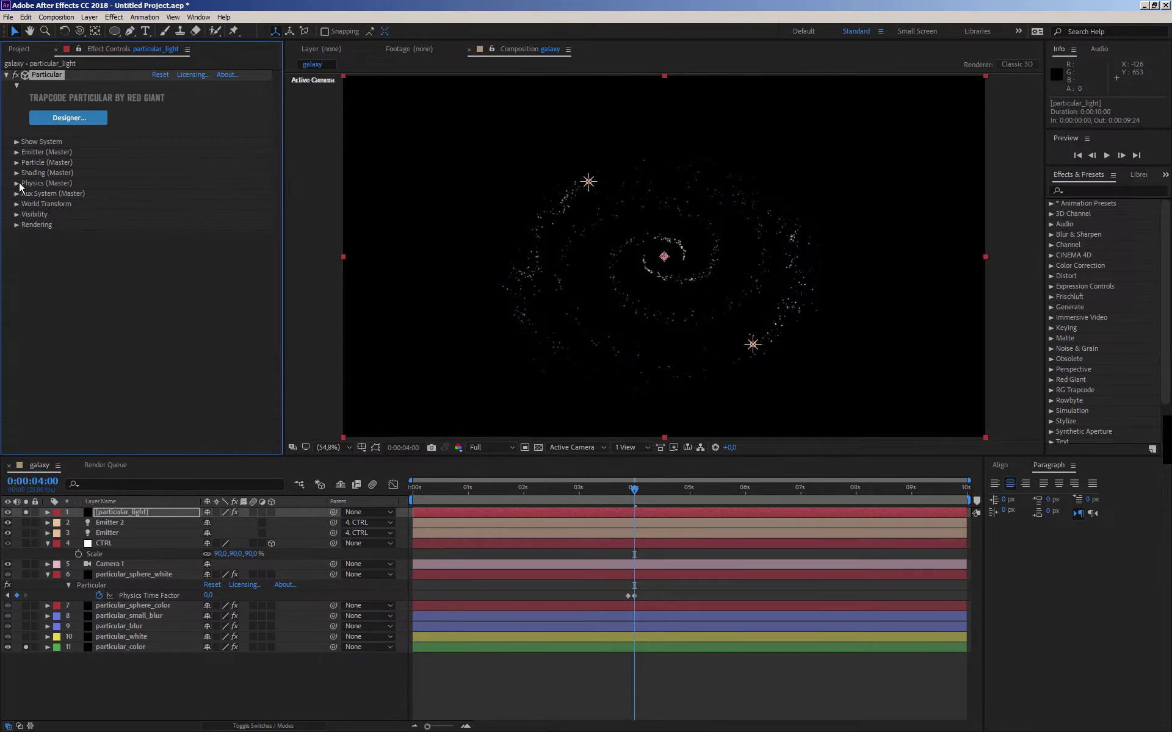
left_click(16, 193)
left_click(201, 178)
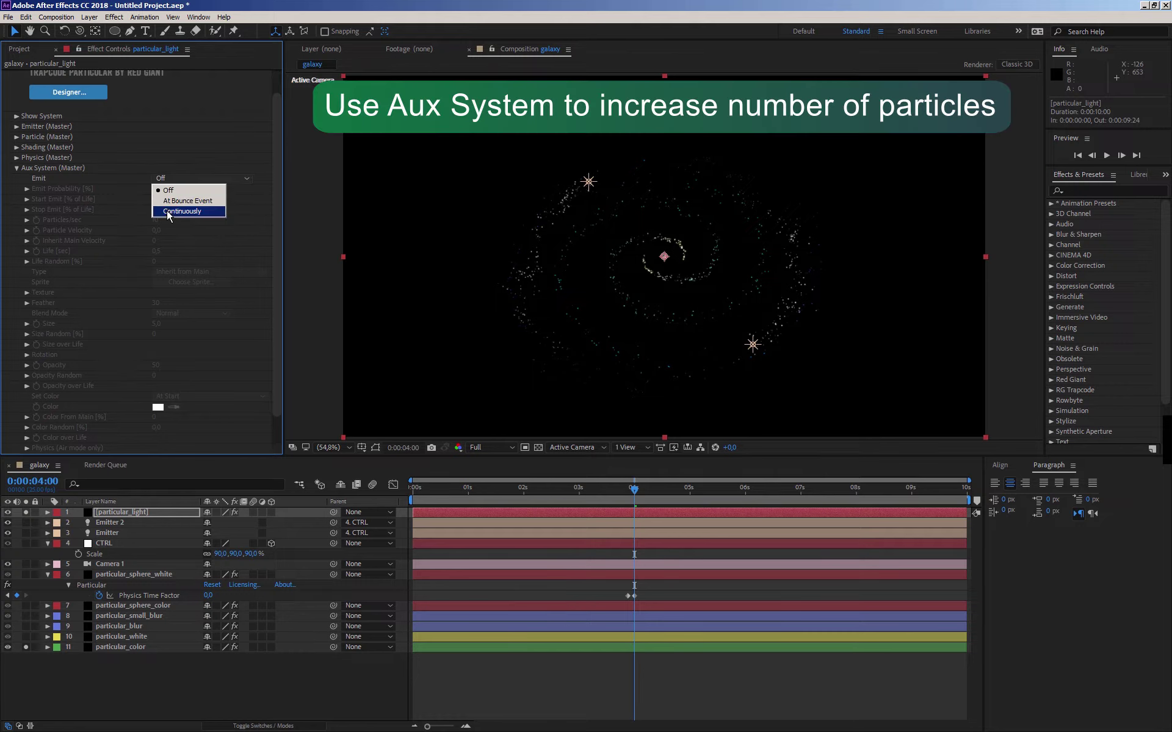
left_click(165, 209)
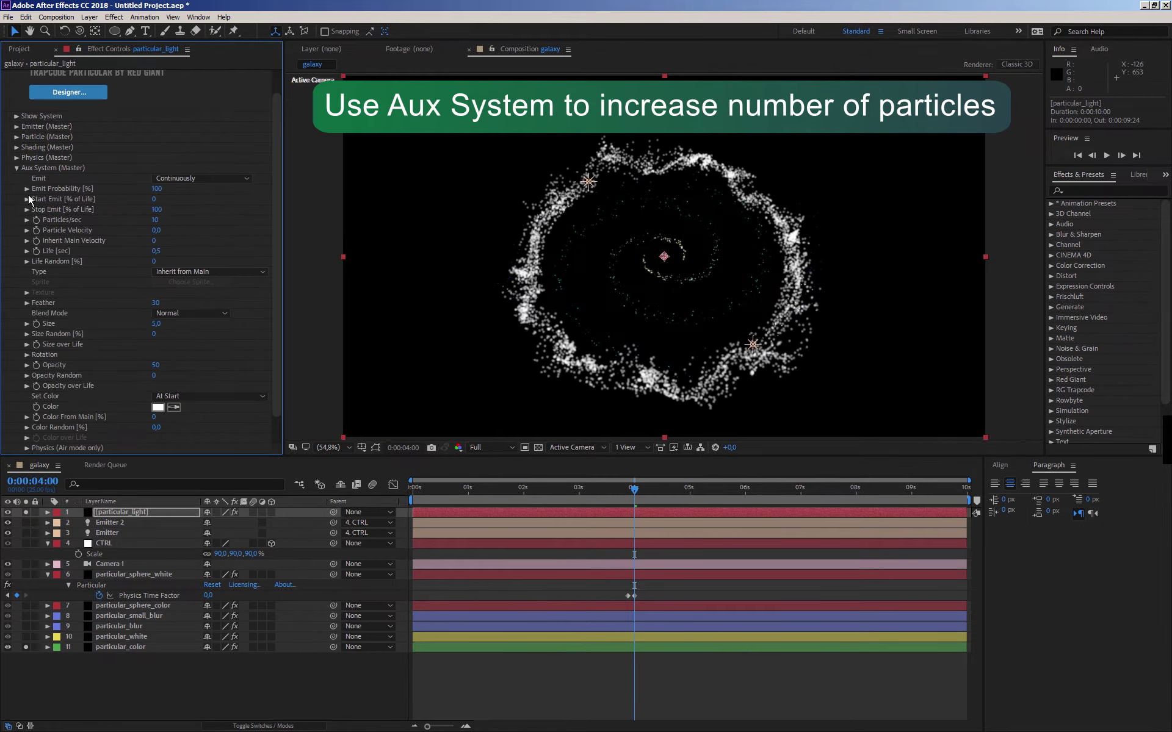
left_click(155, 251)
type("2")
key("Return")
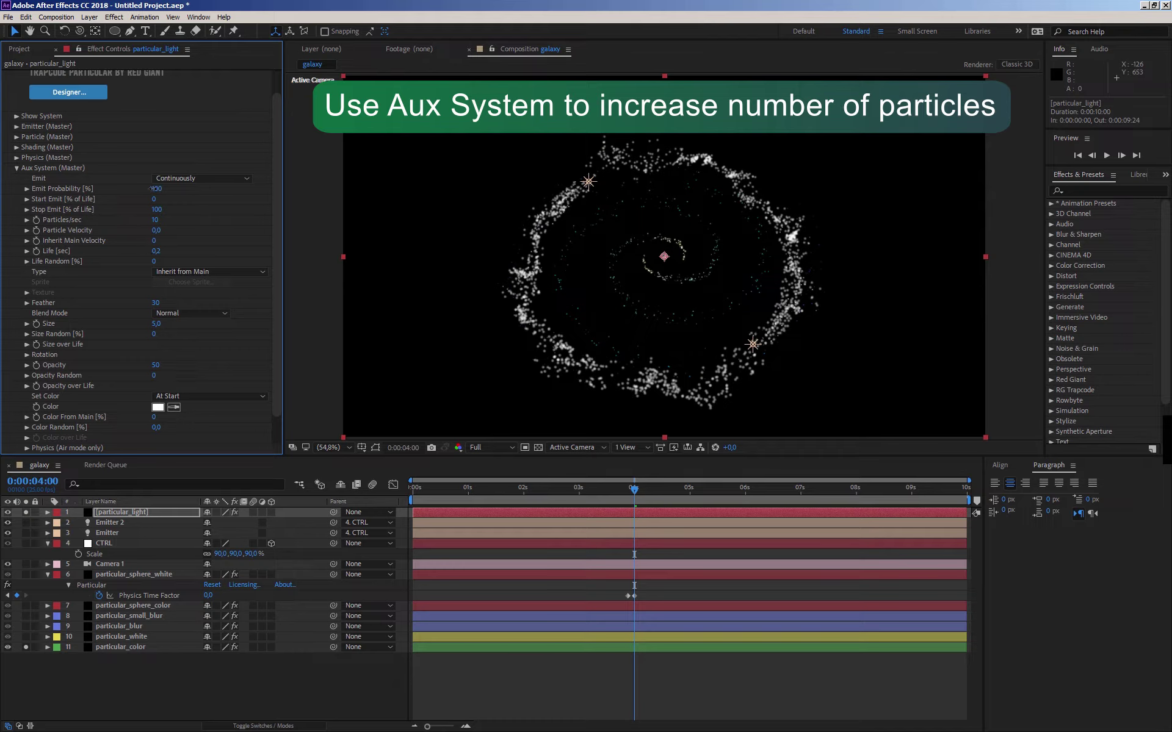
left_click_drag(149, 189, 117, 201)
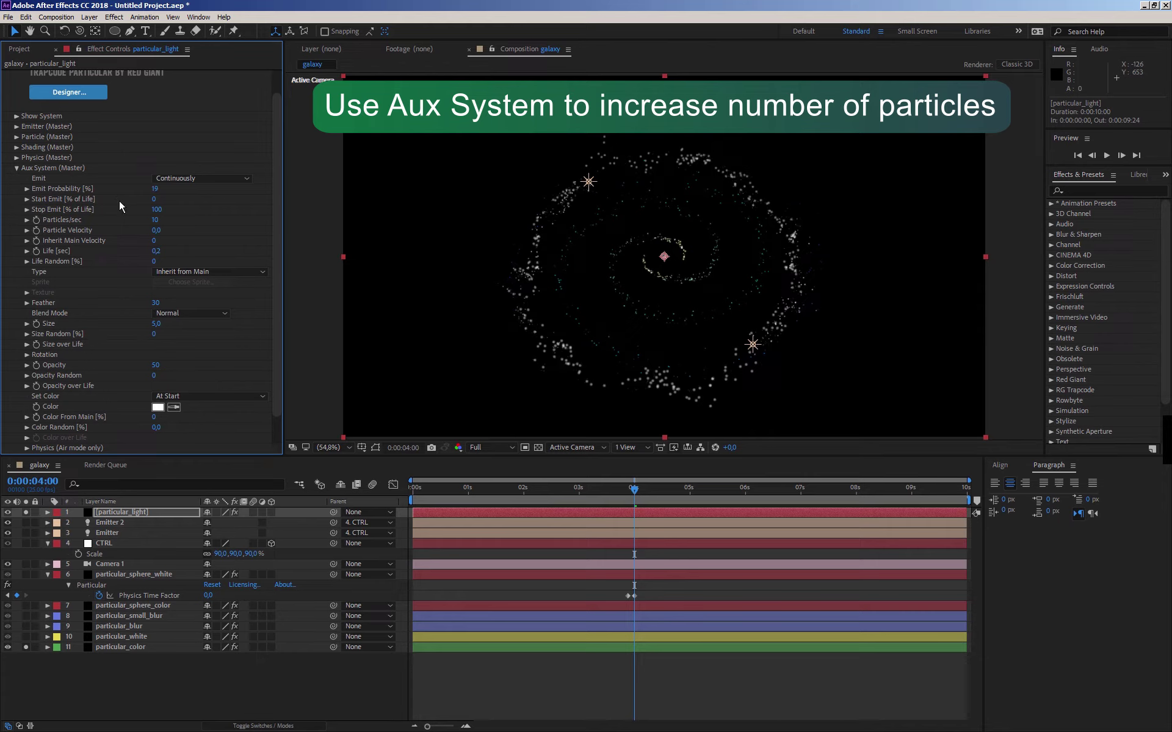
- Give the aux particles a linear descending Size over Life curve
left_click(27, 344)
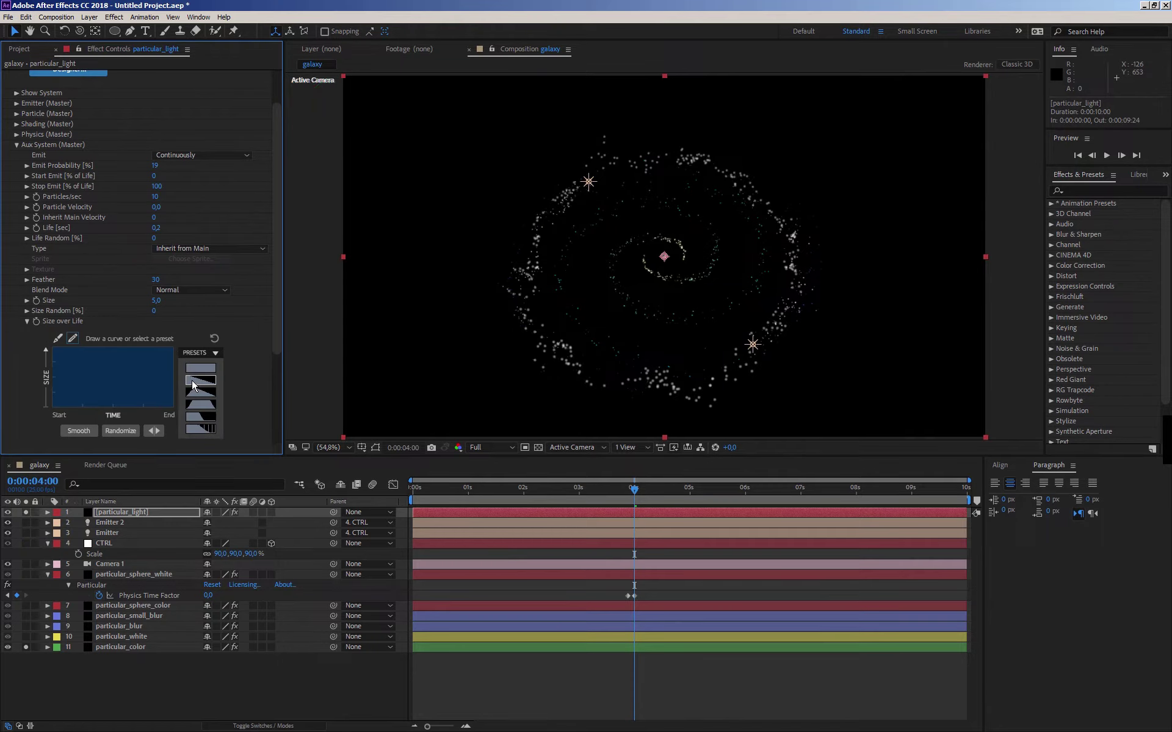
left_click(188, 383)
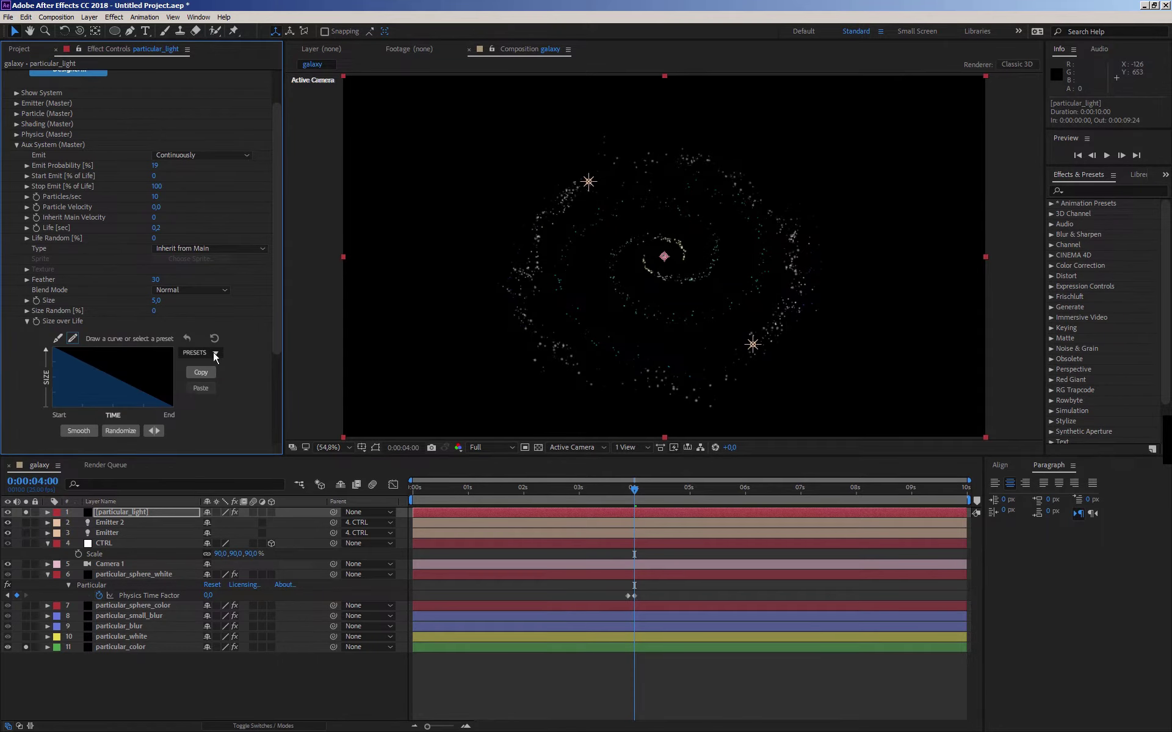
left_click(16, 146)
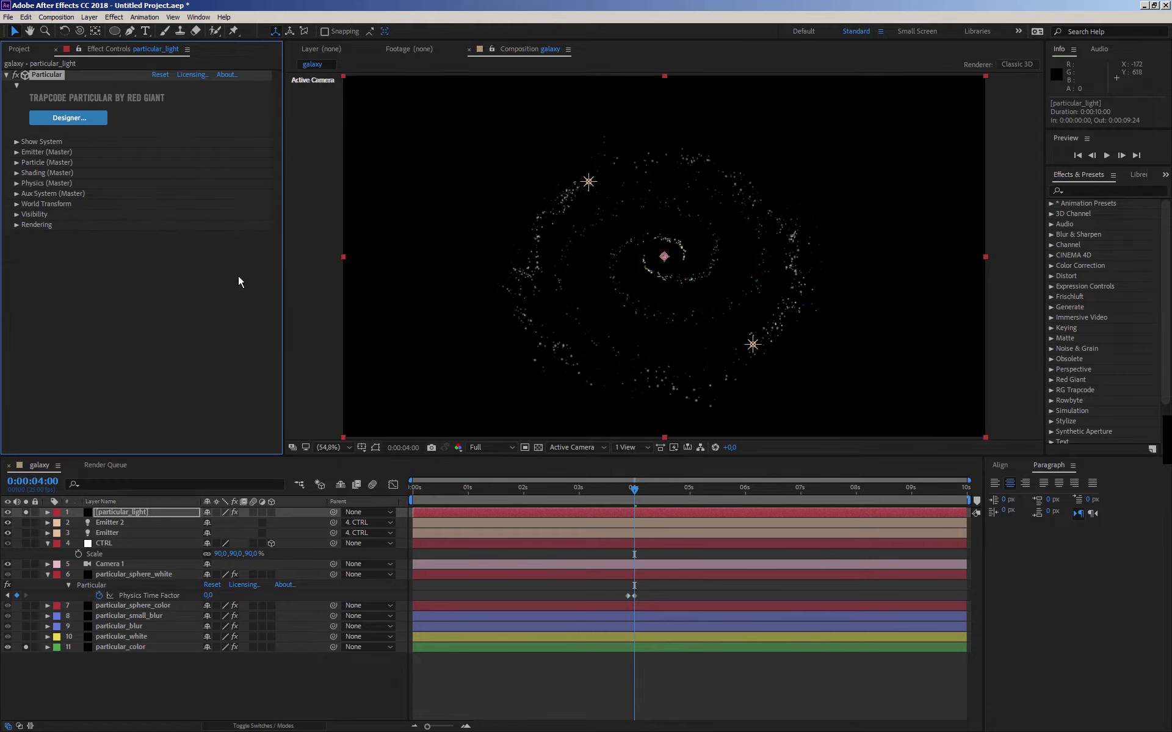
- Duplicate particular_light and name the copy particular_light_blur
left_click(6, 75)
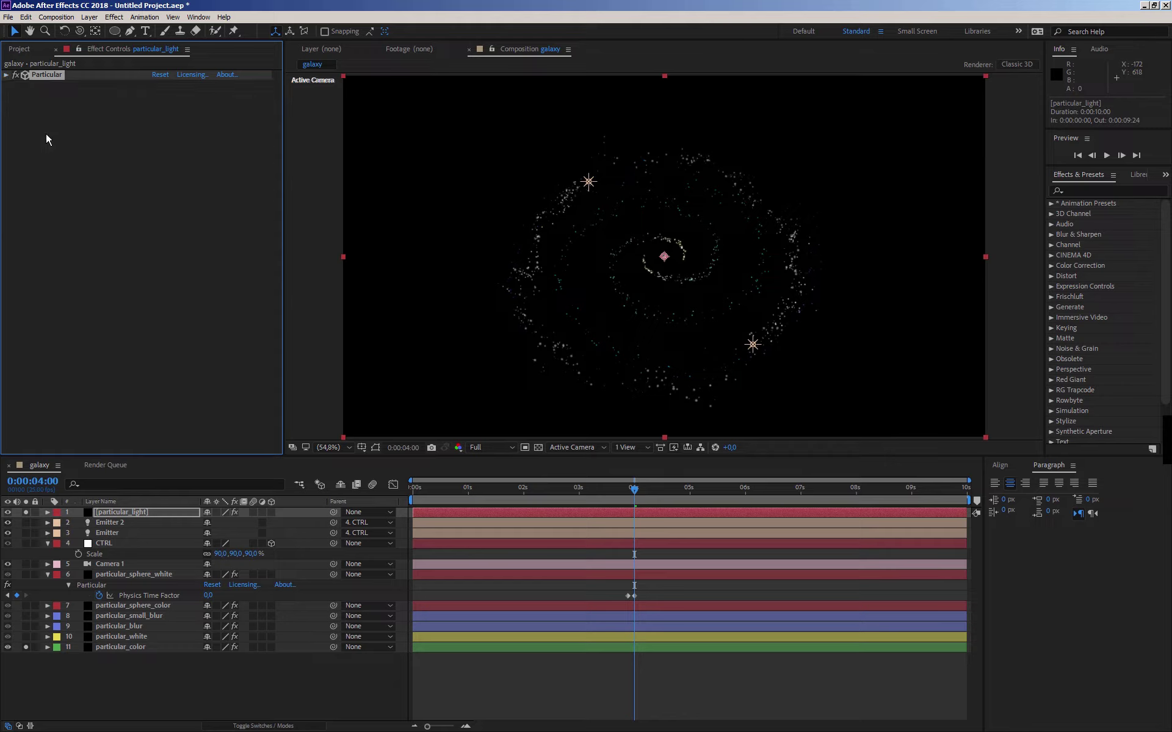
left_click(104, 242)
left_click(150, 680)
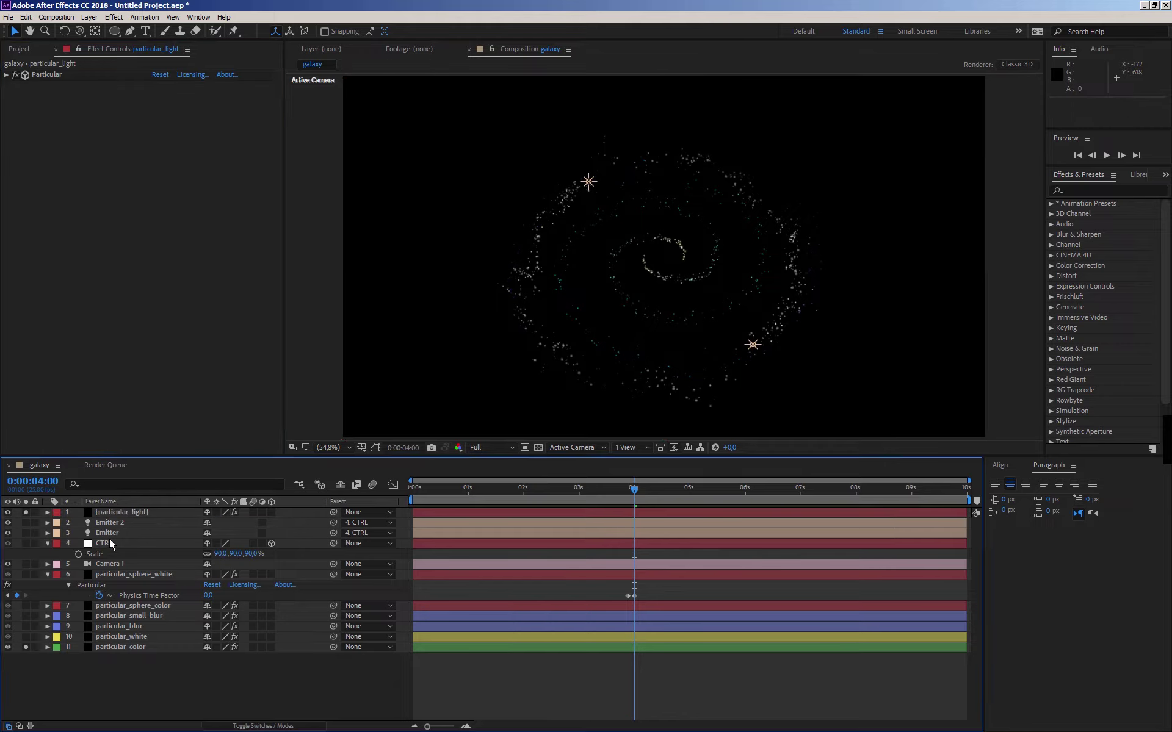
left_click(121, 512)
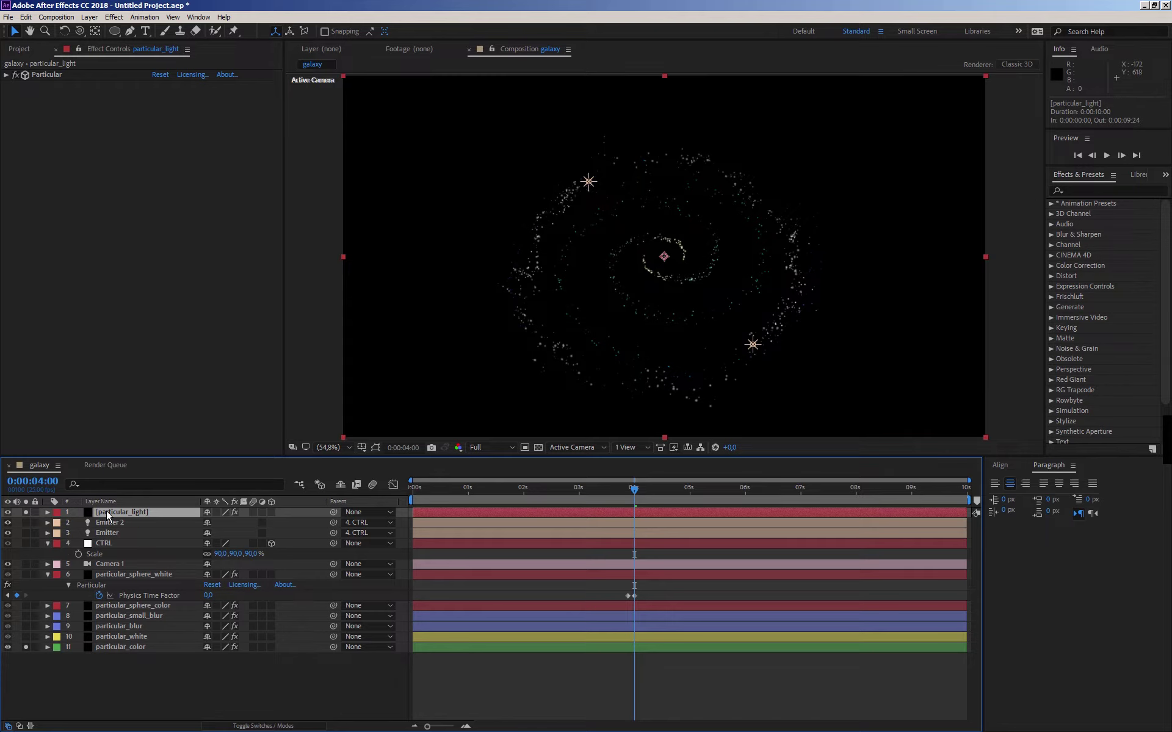
key("ctrl+d")
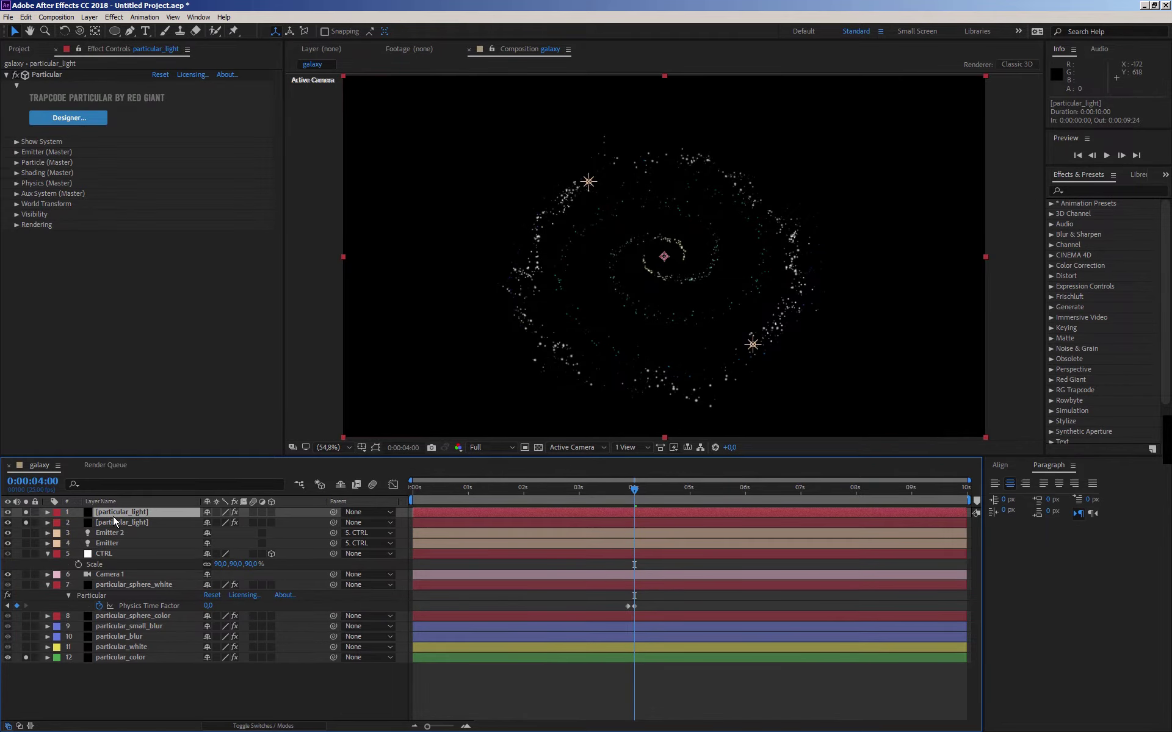
key("Return")
type("_blur")
left_click(145, 516)
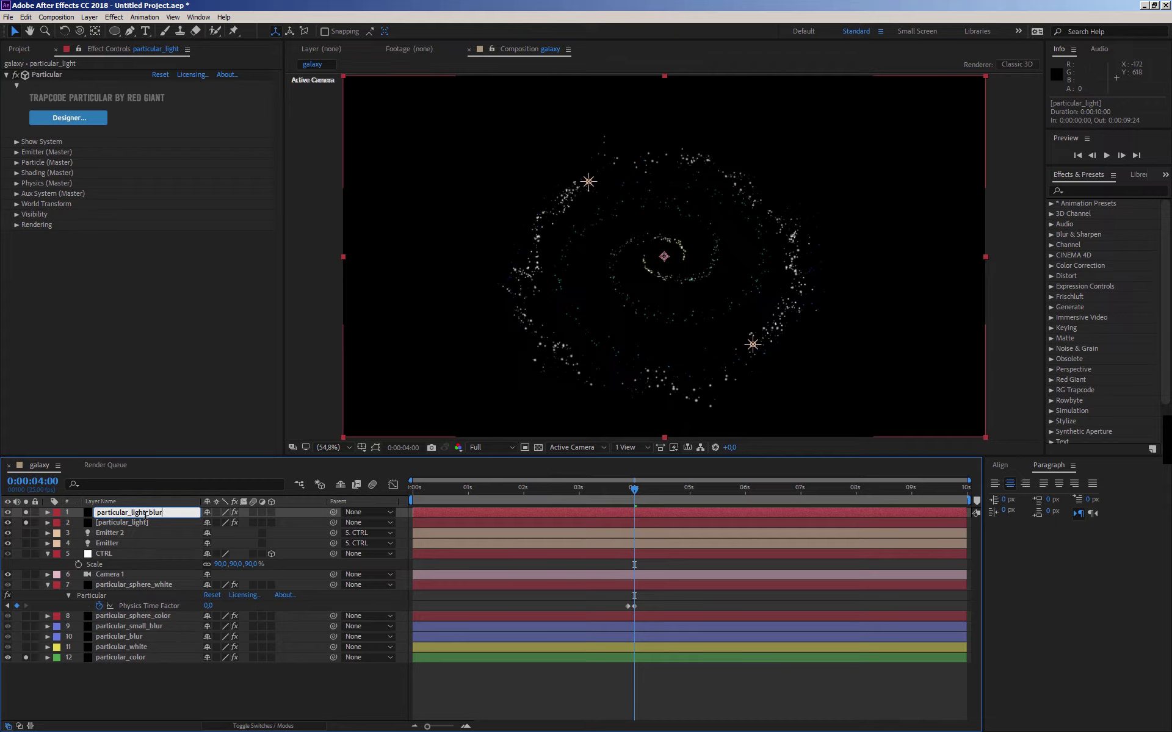
key("Return")
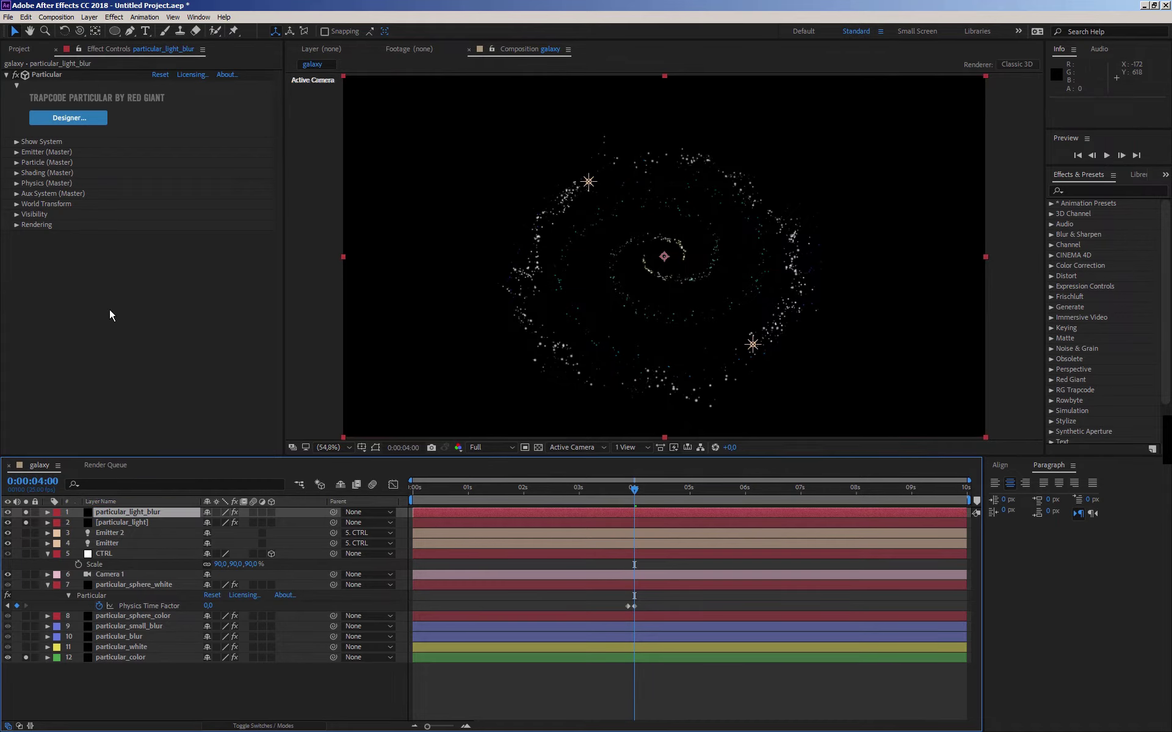
- Add a Gaussian Blur with Blurriness 82.7 to particular_light_blur
right_click(110, 314)
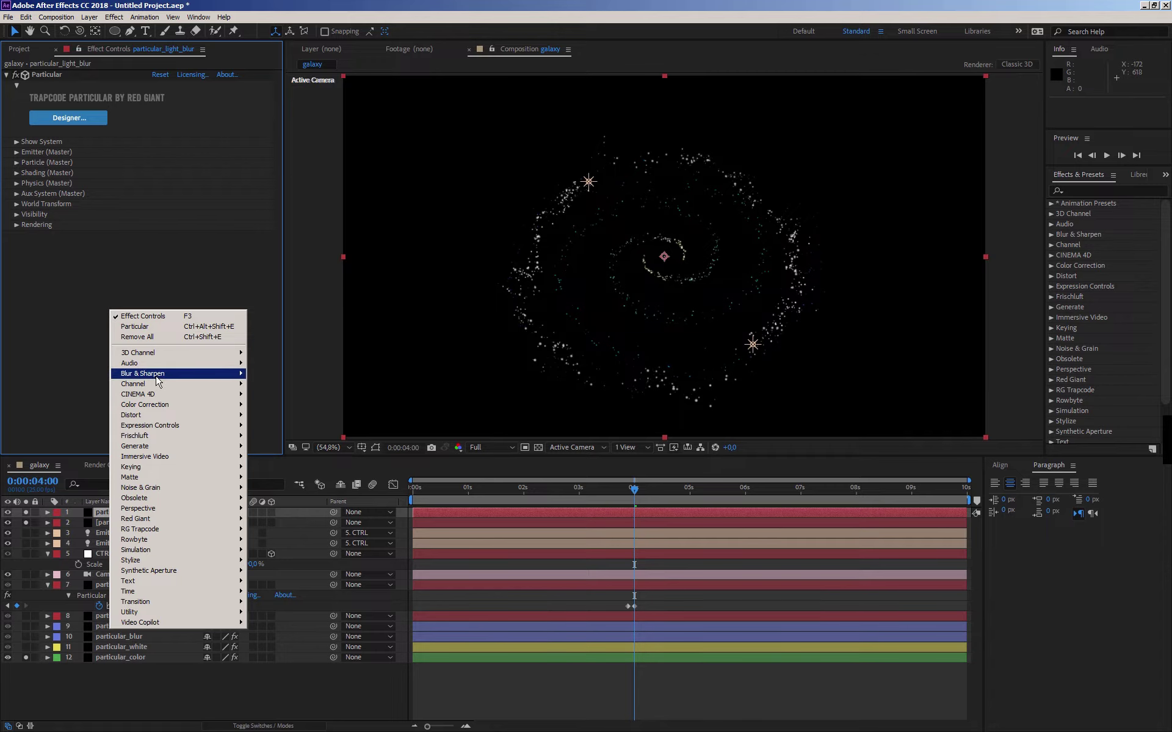
mouse_move(158, 375)
left_click(62, 488)
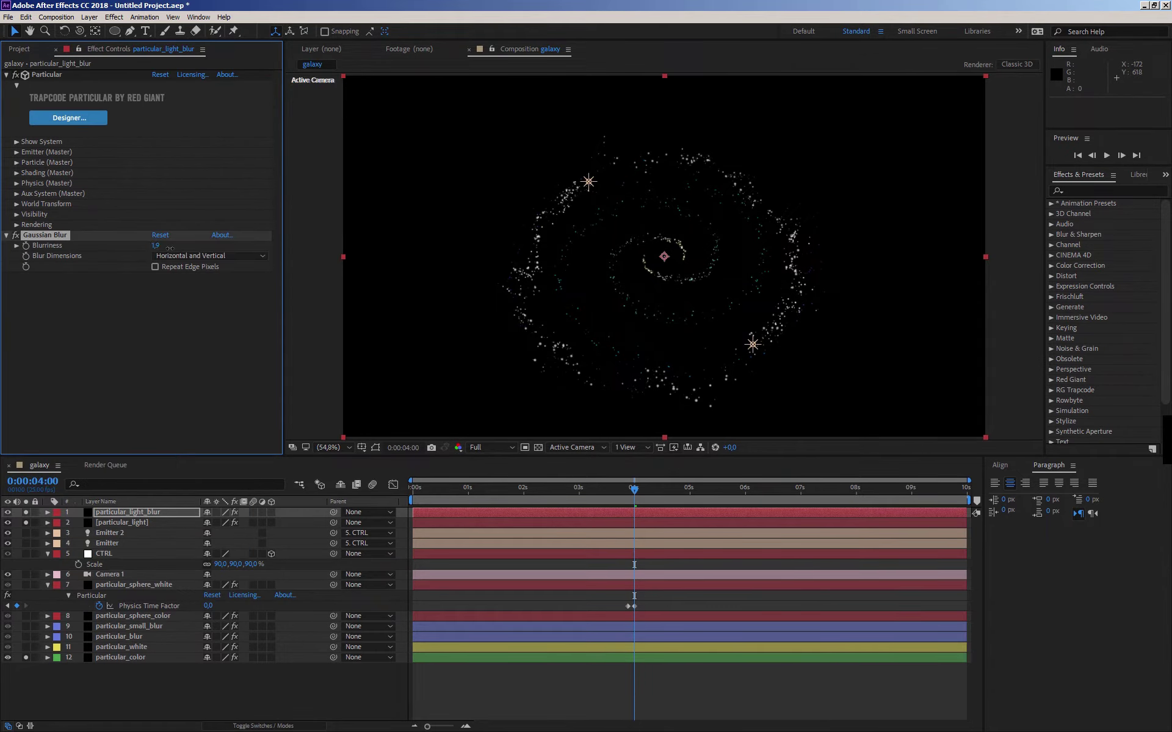
left_click_drag(170, 247, 423, 247)
left_click_drag(548, 264, 627, 266)
left_click(98, 338)
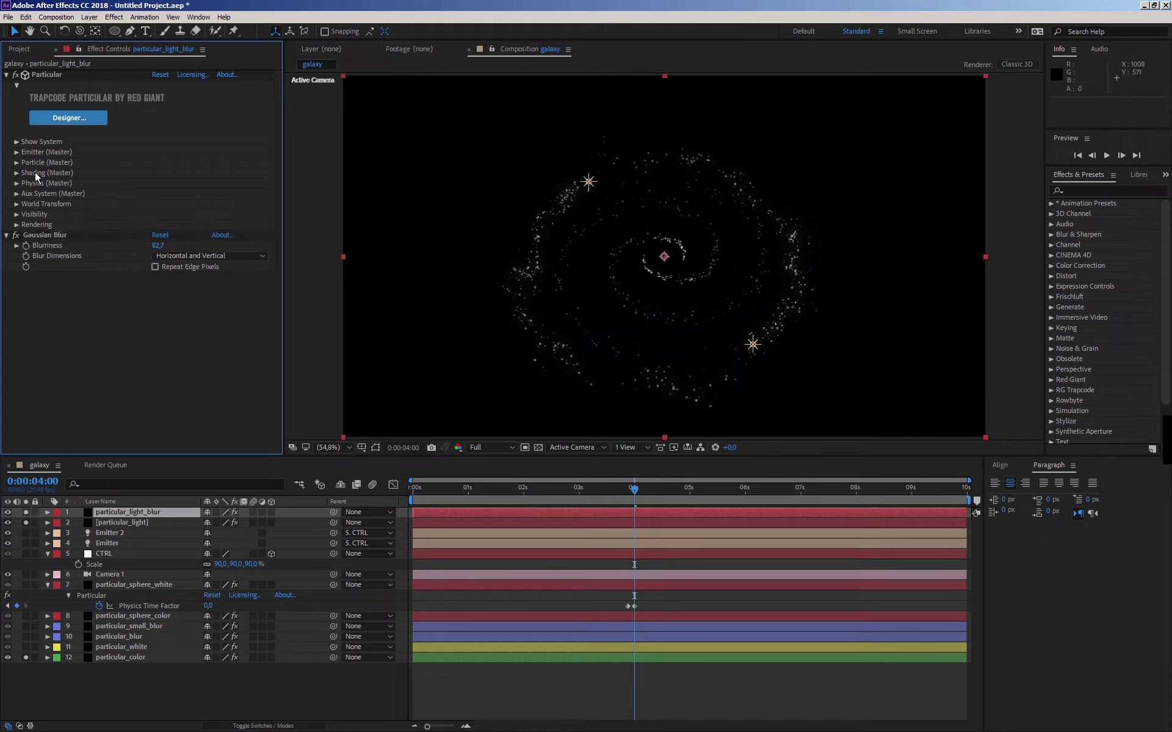
- Set particular_light_blur's particle Size to 3
left_click(16, 163)
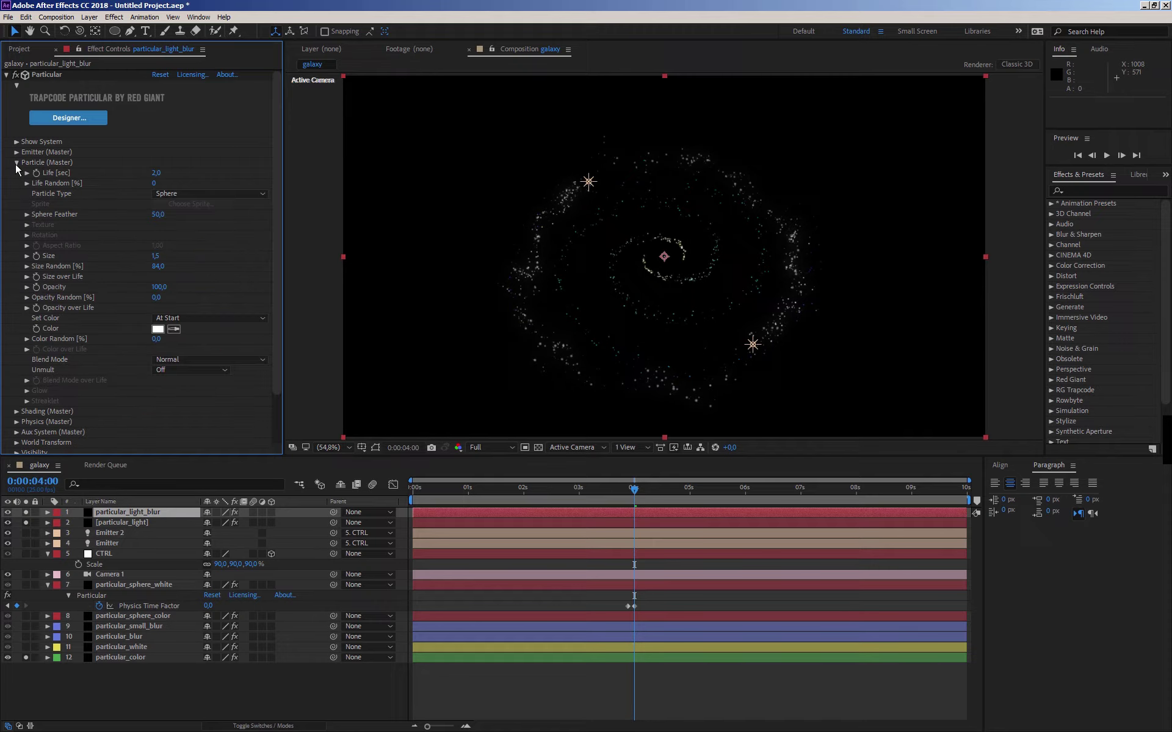
left_click(158, 256)
key("Return")
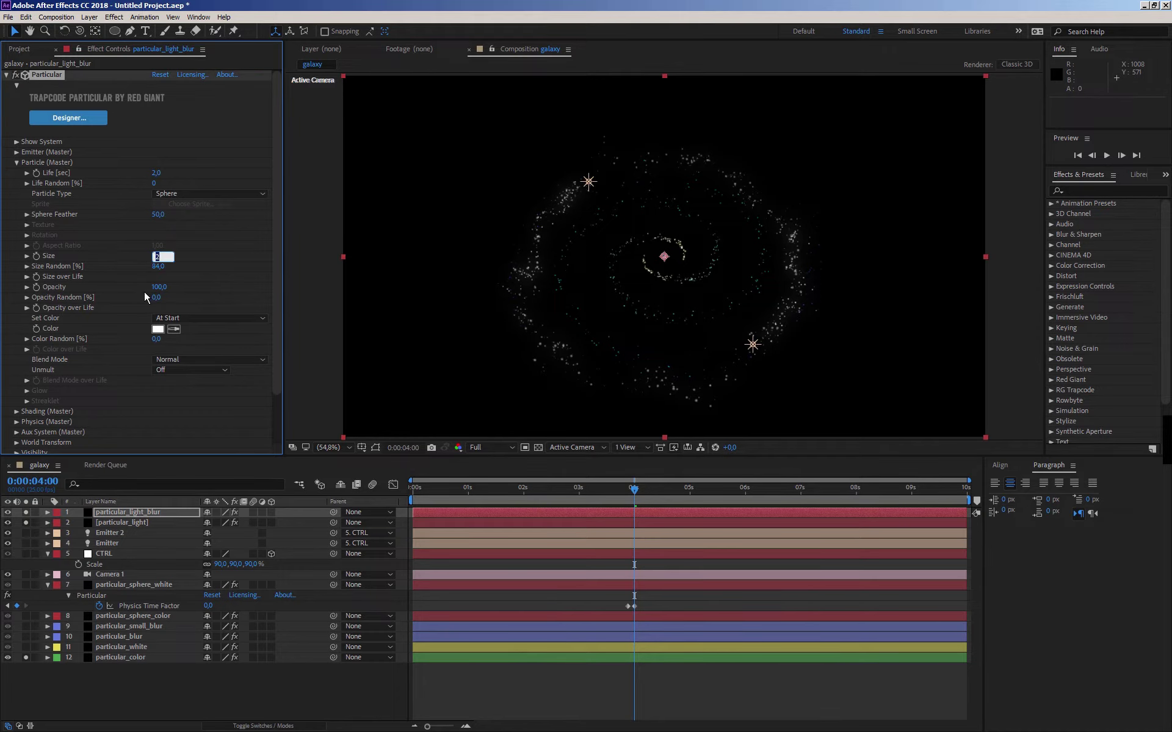
key("Return")
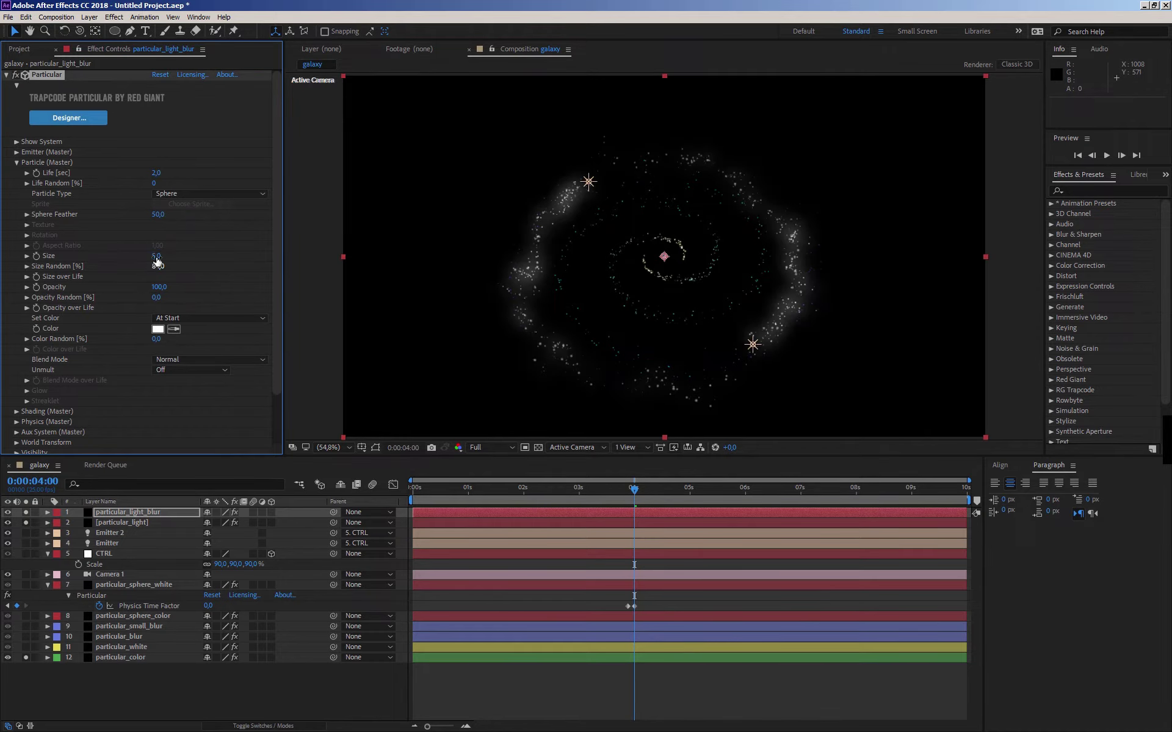
key("Return")
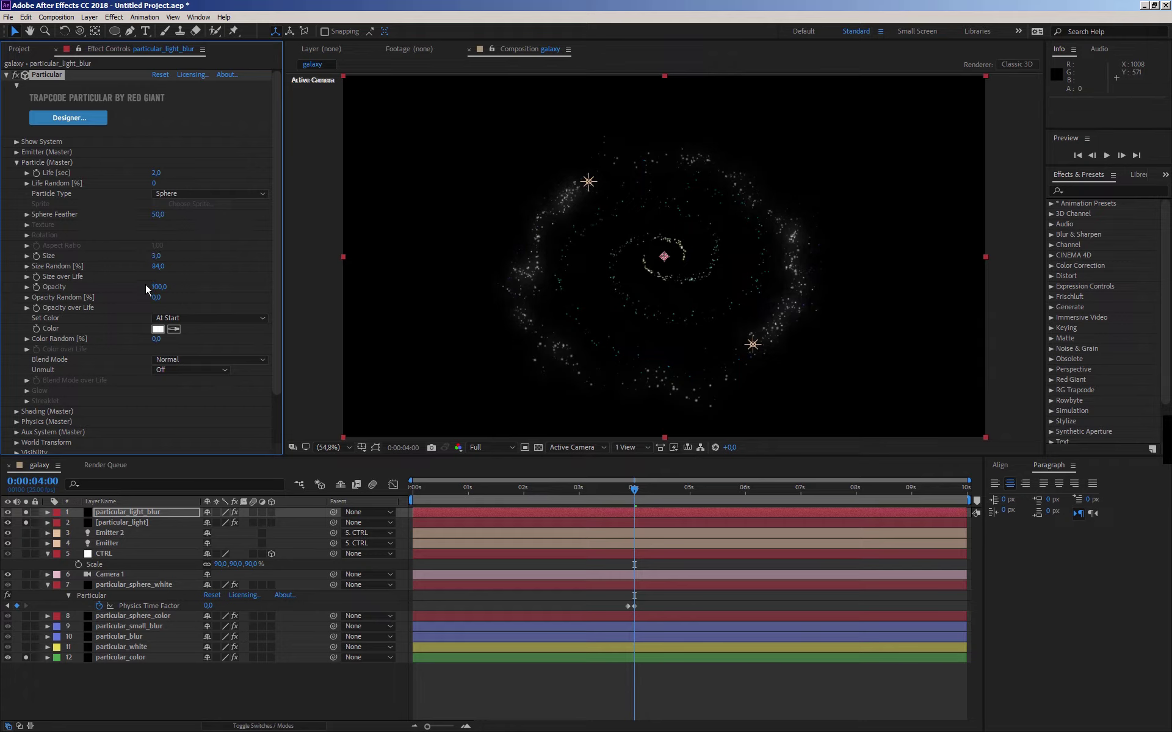
left_click(17, 163)
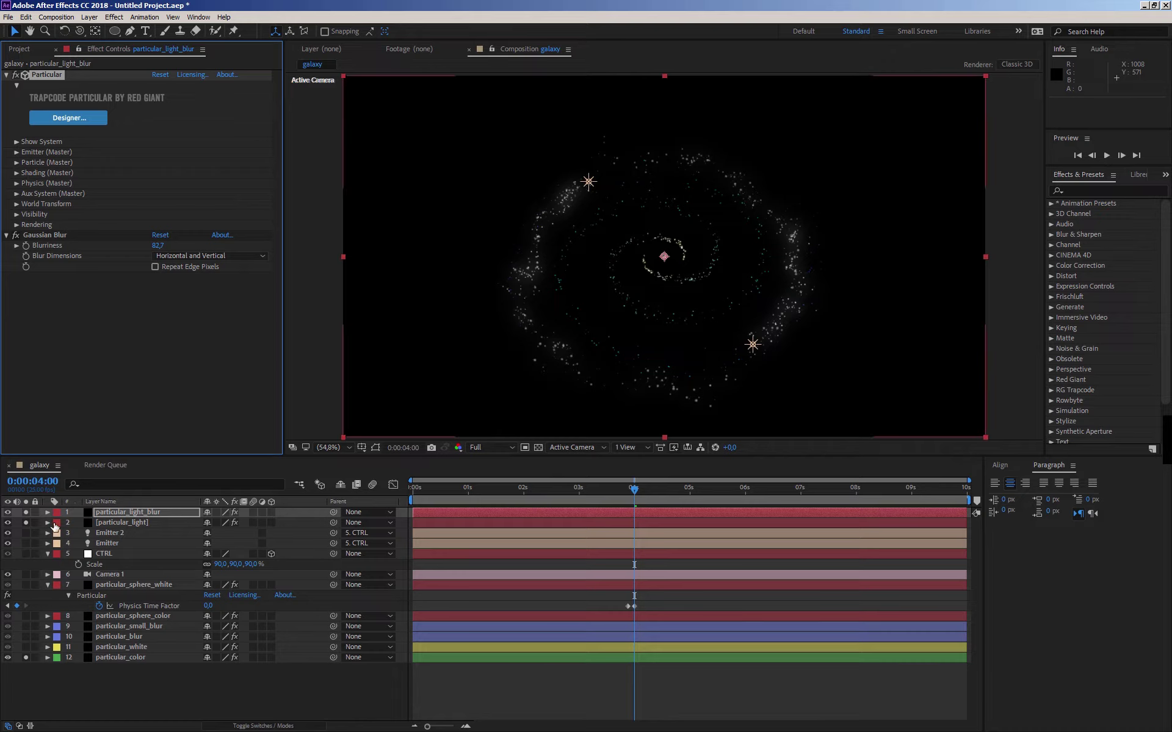
- Switch particular_light's particle colour mode to Color over Life
left_click(120, 523)
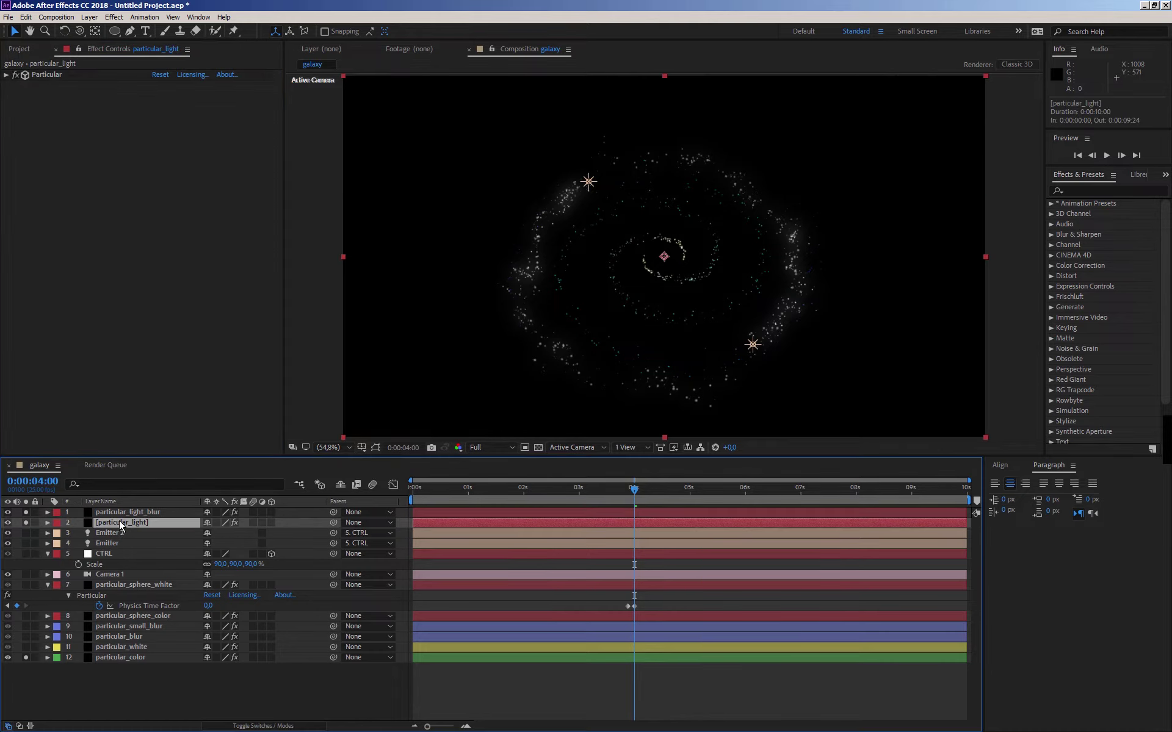
left_click(6, 74)
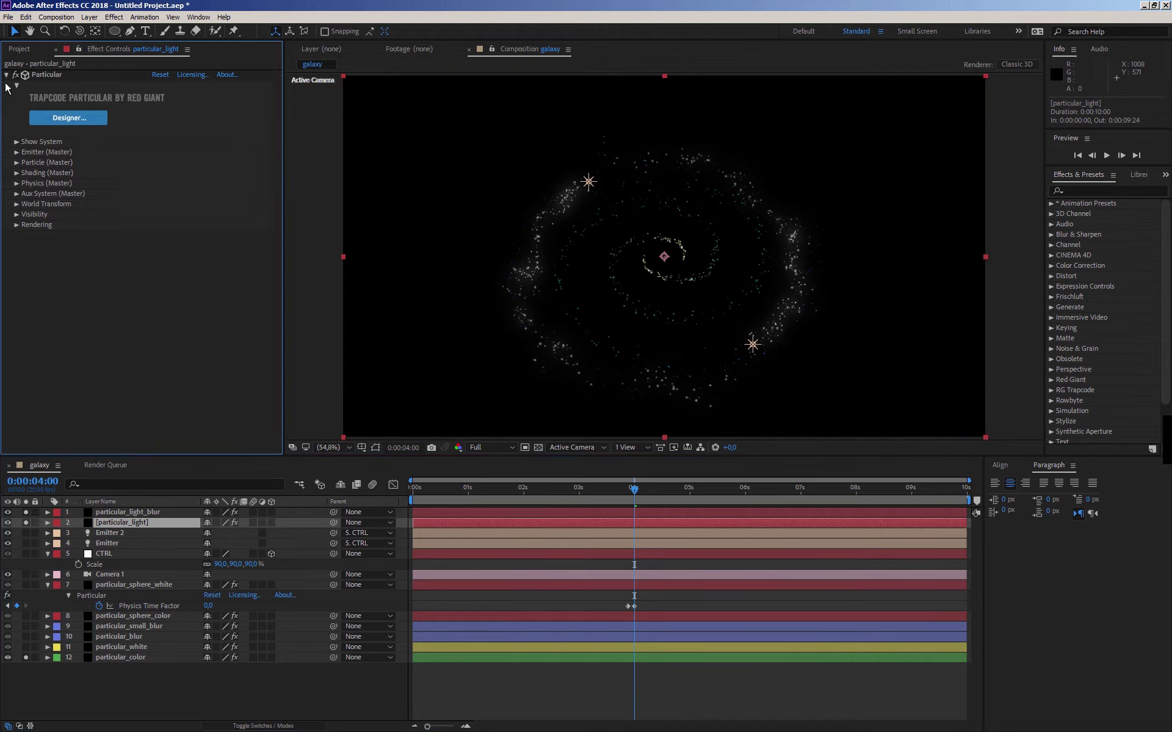
left_click(16, 162)
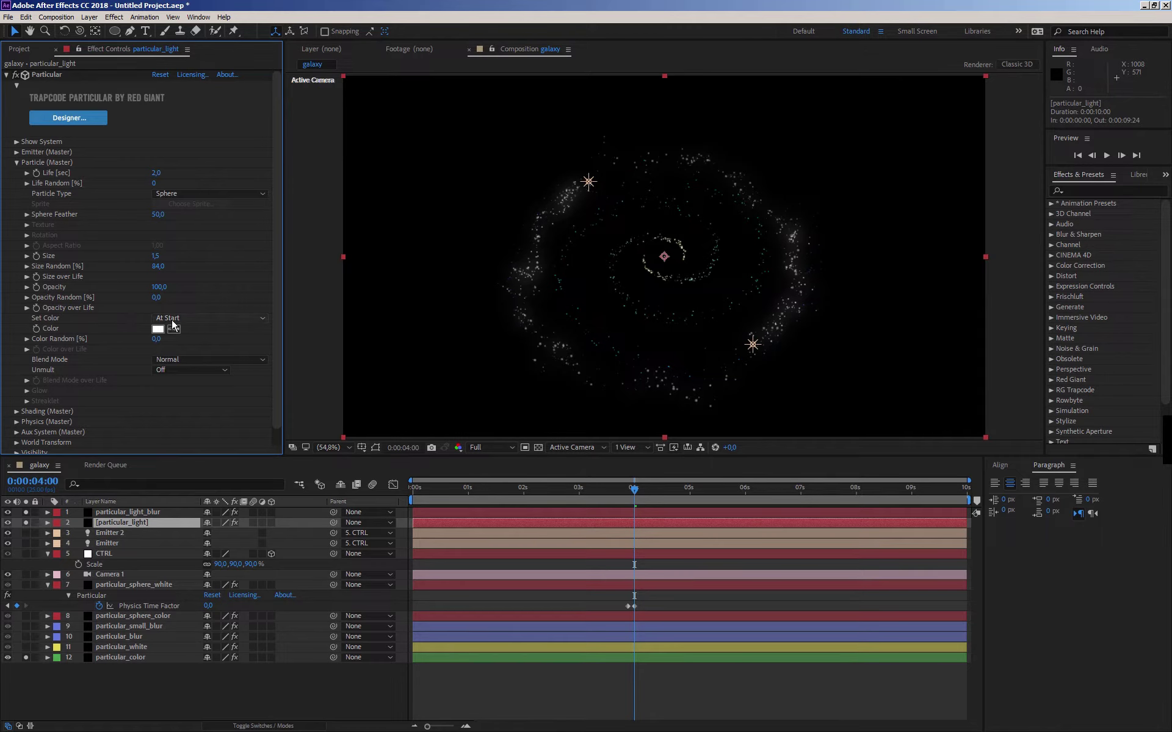
left_click(171, 318)
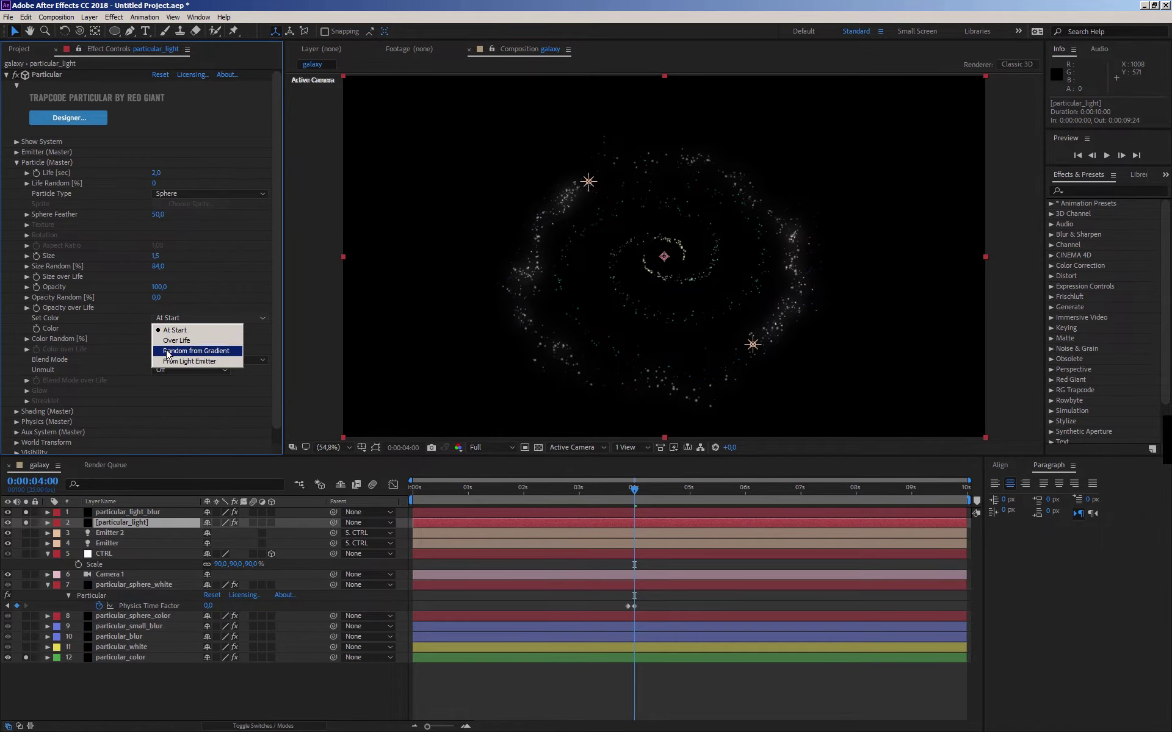
left_click(170, 342)
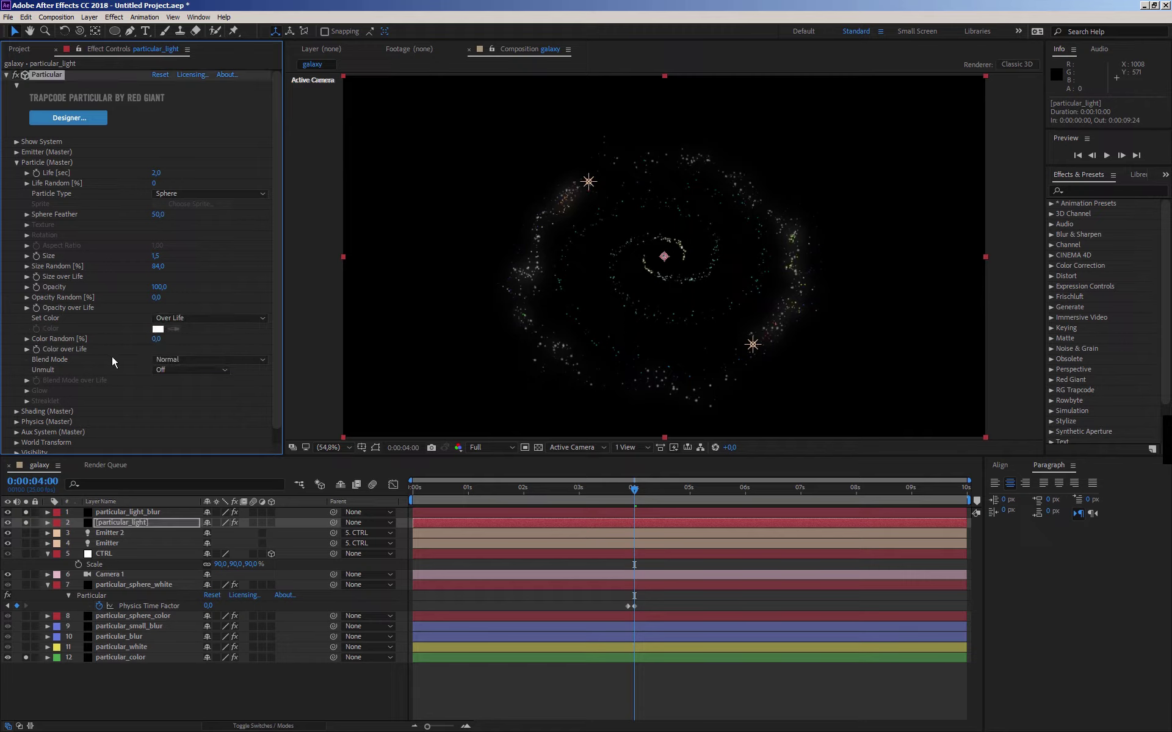
- Apply the cyan-to-blue ramp preset, shift the middle stop right, and make the first stop pale yellow FEFF96
left_click(27, 349)
left_click(198, 370)
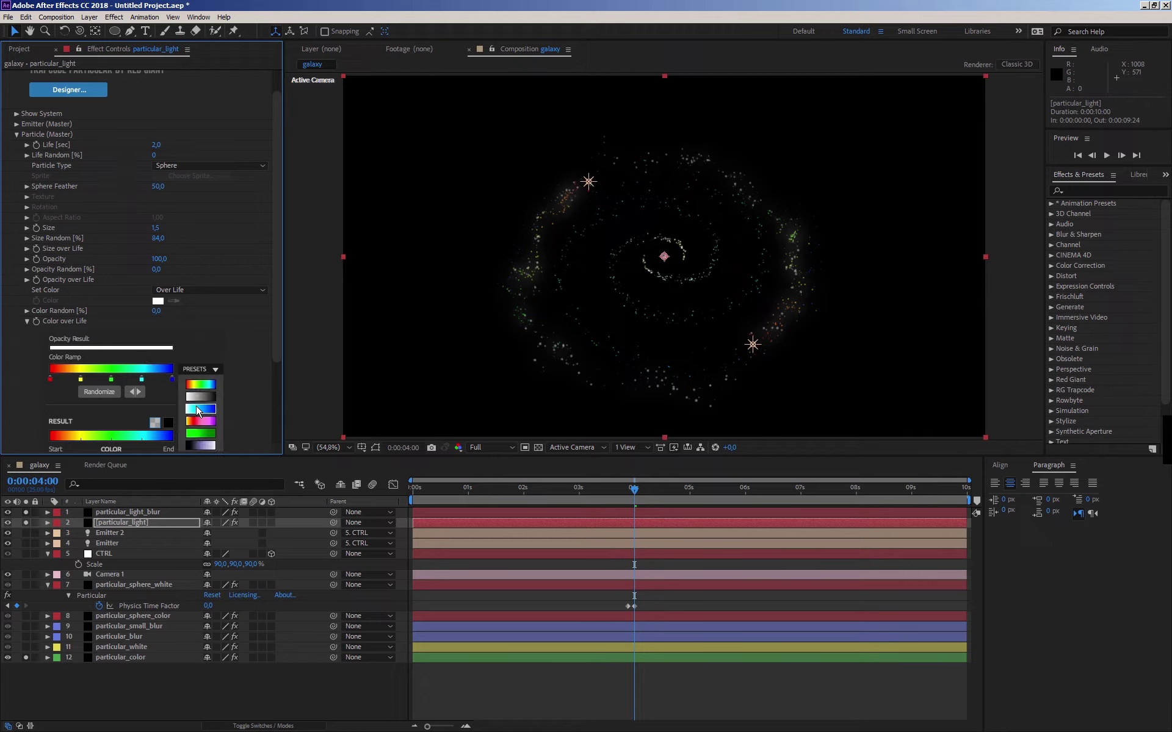
left_click(196, 410)
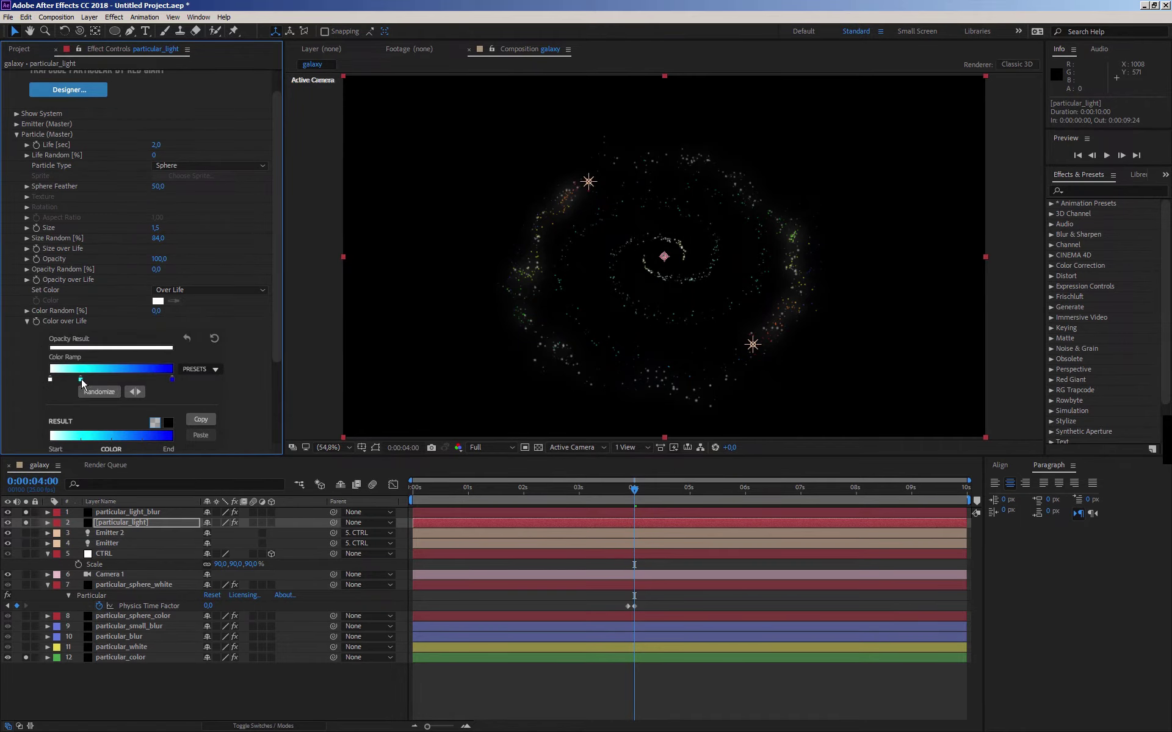
left_click_drag(80, 379, 103, 380)
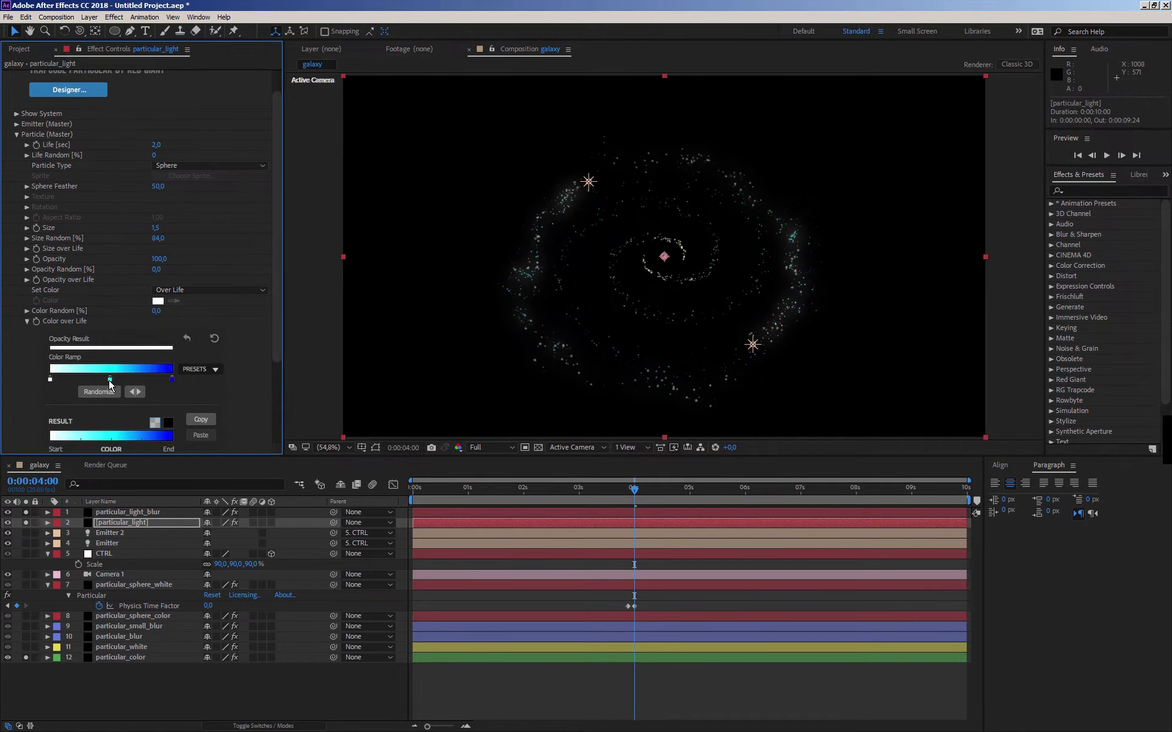
double_click(50, 380)
left_click(450, 592)
left_click(339, 470)
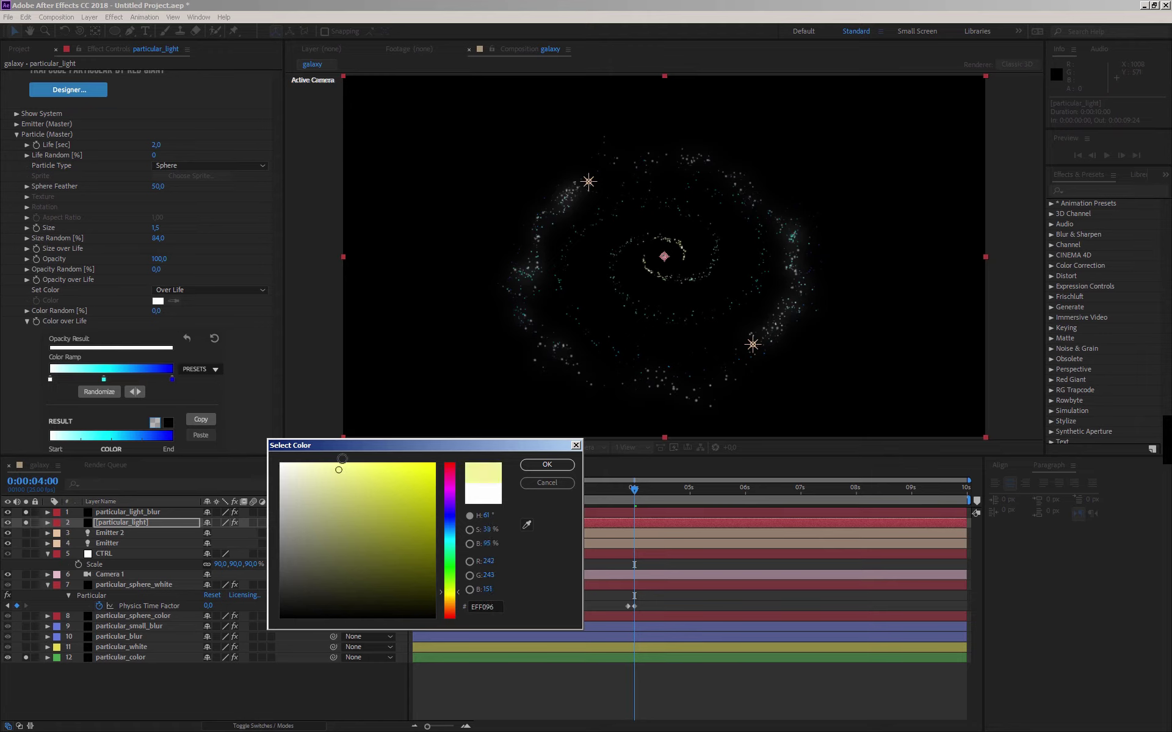
left_click(342, 460)
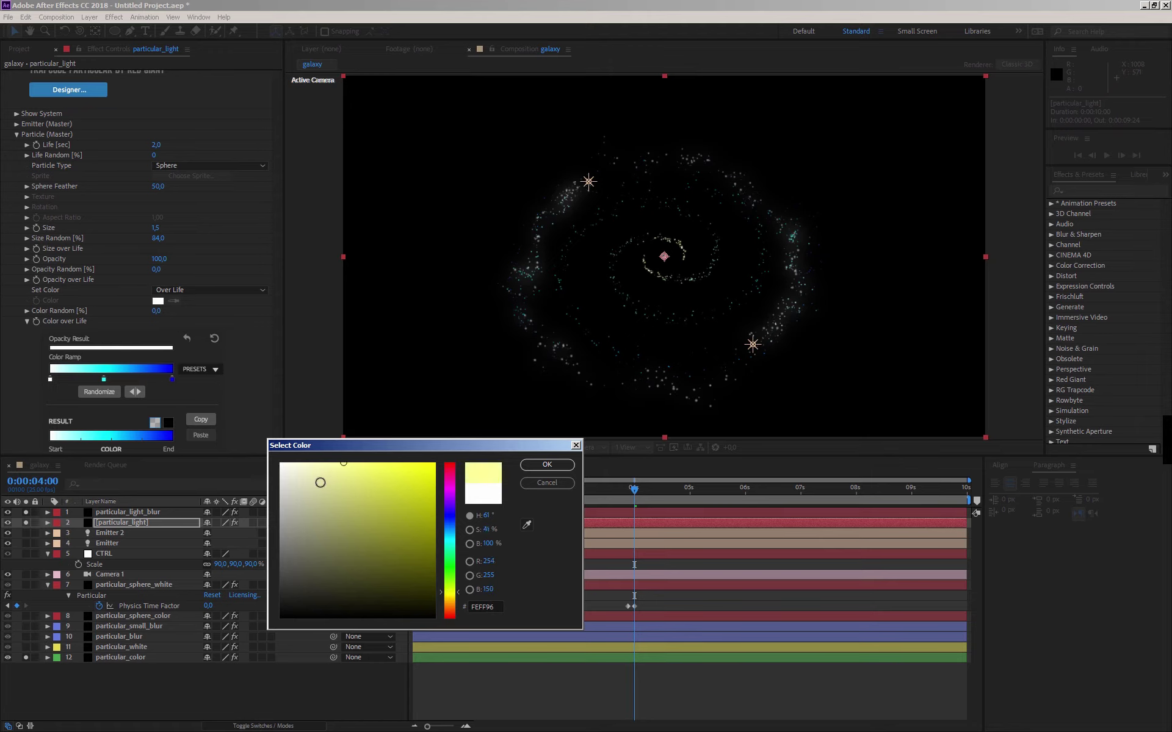
left_click(532, 466)
- Recolour the middle ramp stop, settling on a pale cream-yellow tone
double_click(104, 379)
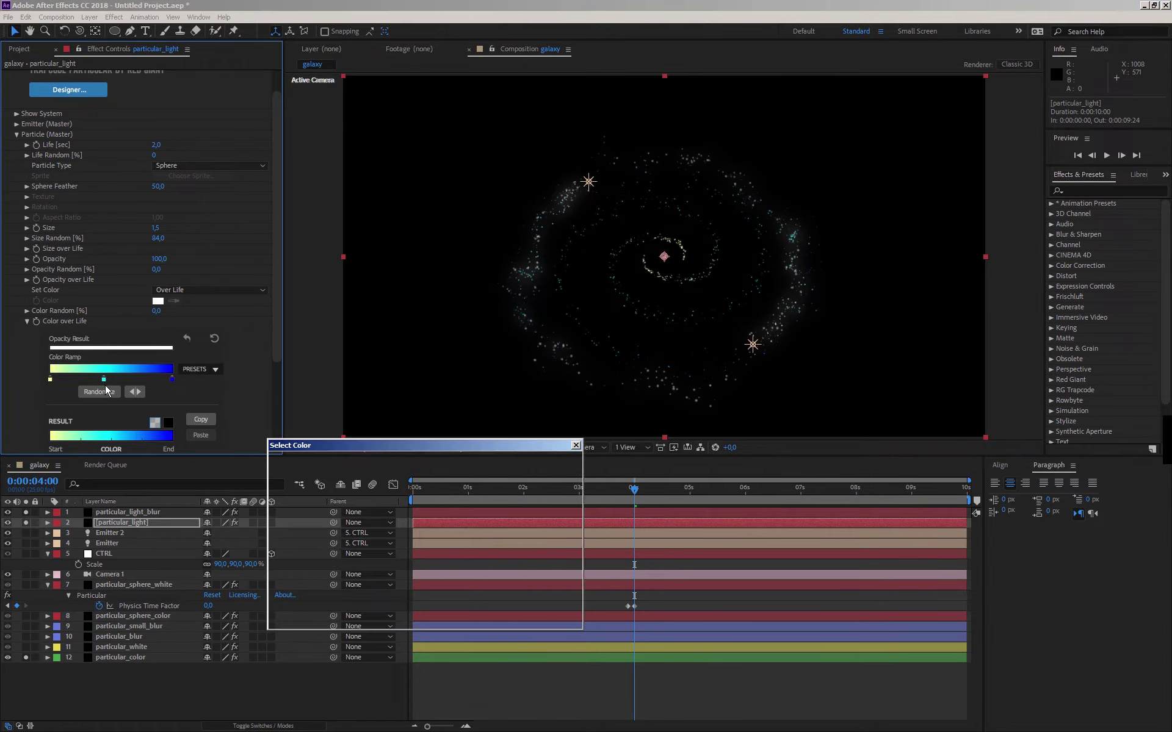
left_click_drag(457, 606, 452, 596)
left_click_drag(368, 472, 407, 462)
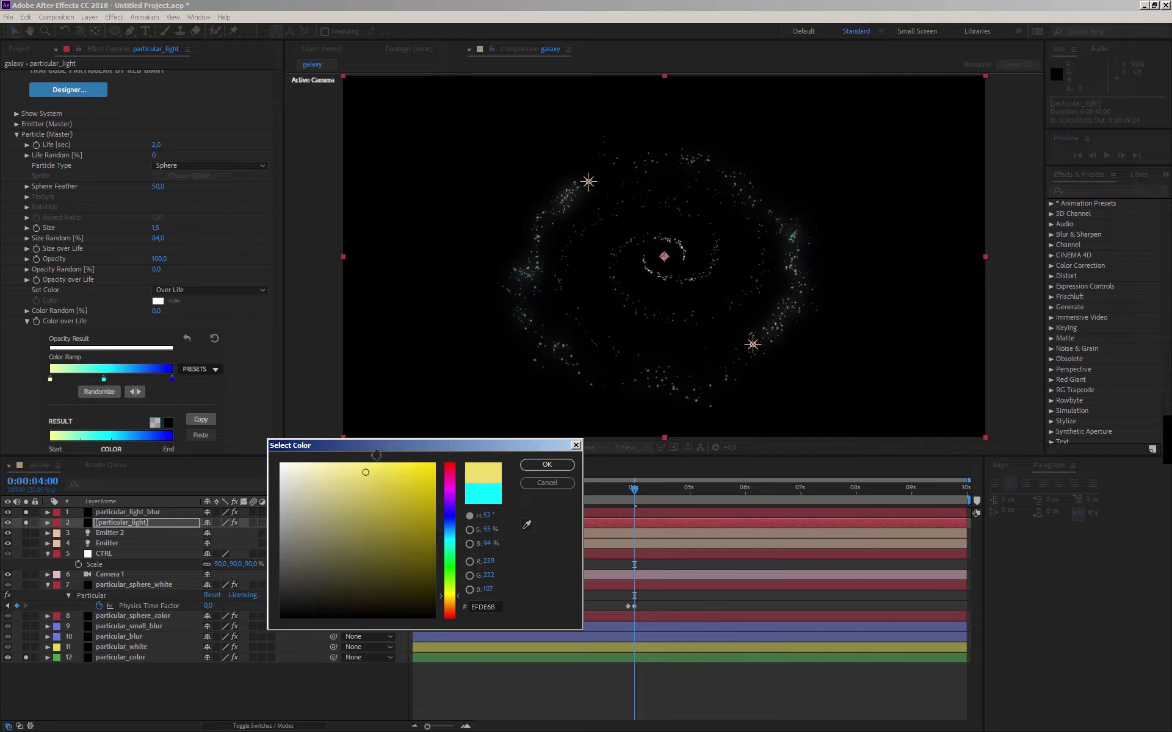
left_click(547, 465)
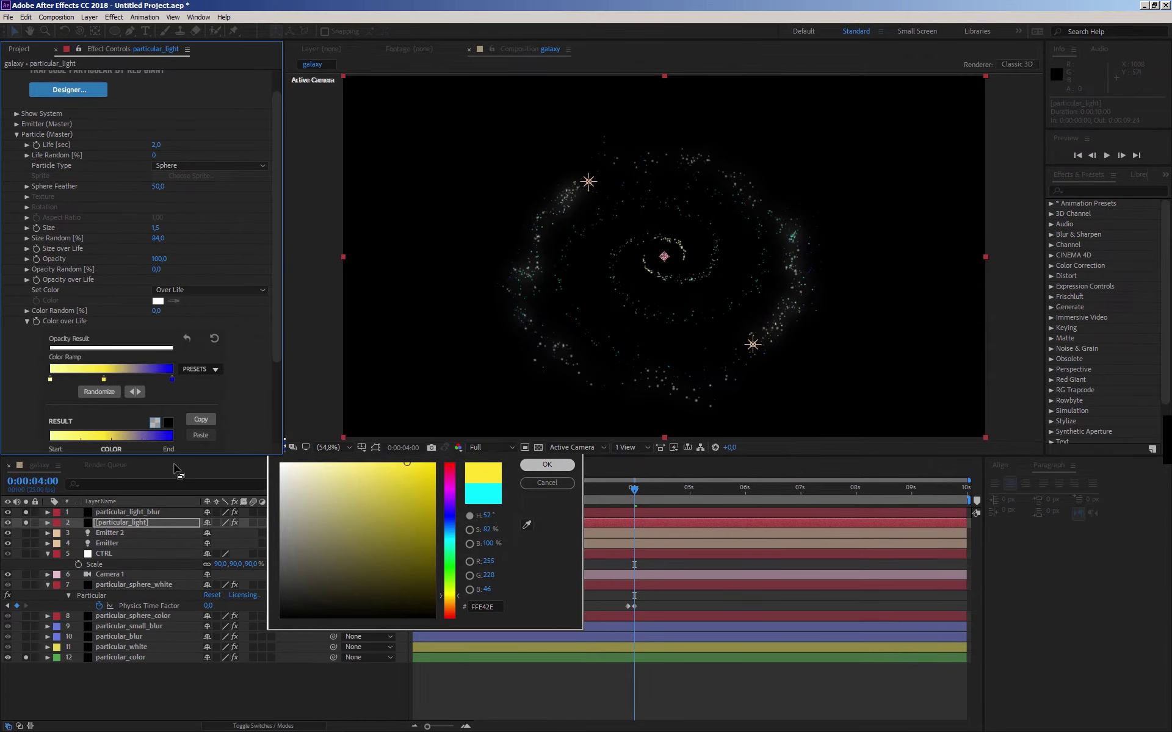
double_click(104, 380)
mouse_move(347, 470)
left_mouse_down()
mouse_move(358, 465)
mouse_move(323, 468)
left_mouse_up()
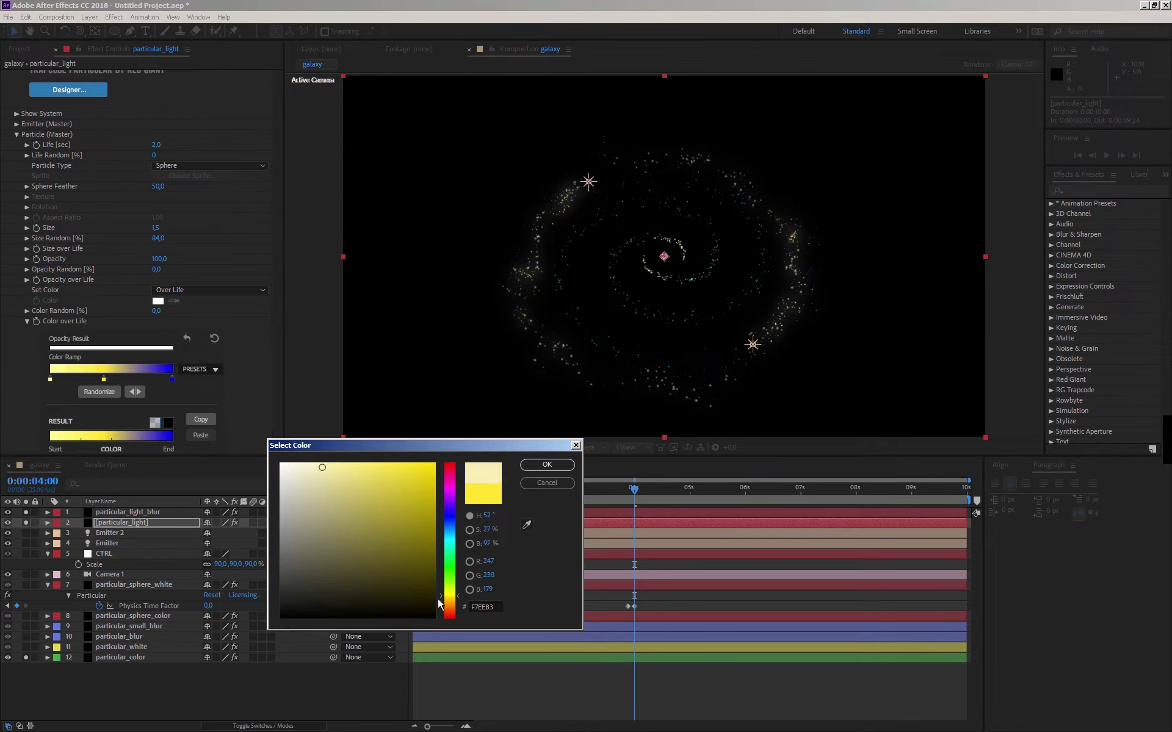
left_click(449, 601)
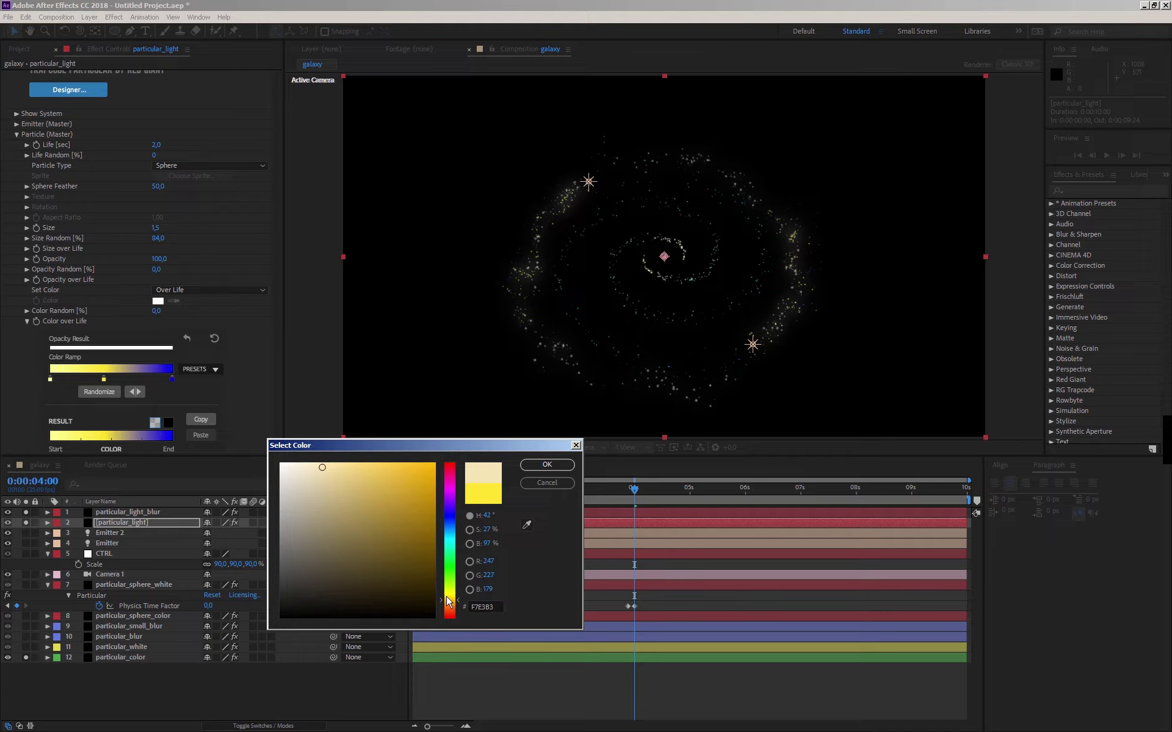
left_click_drag(321, 468, 309, 466)
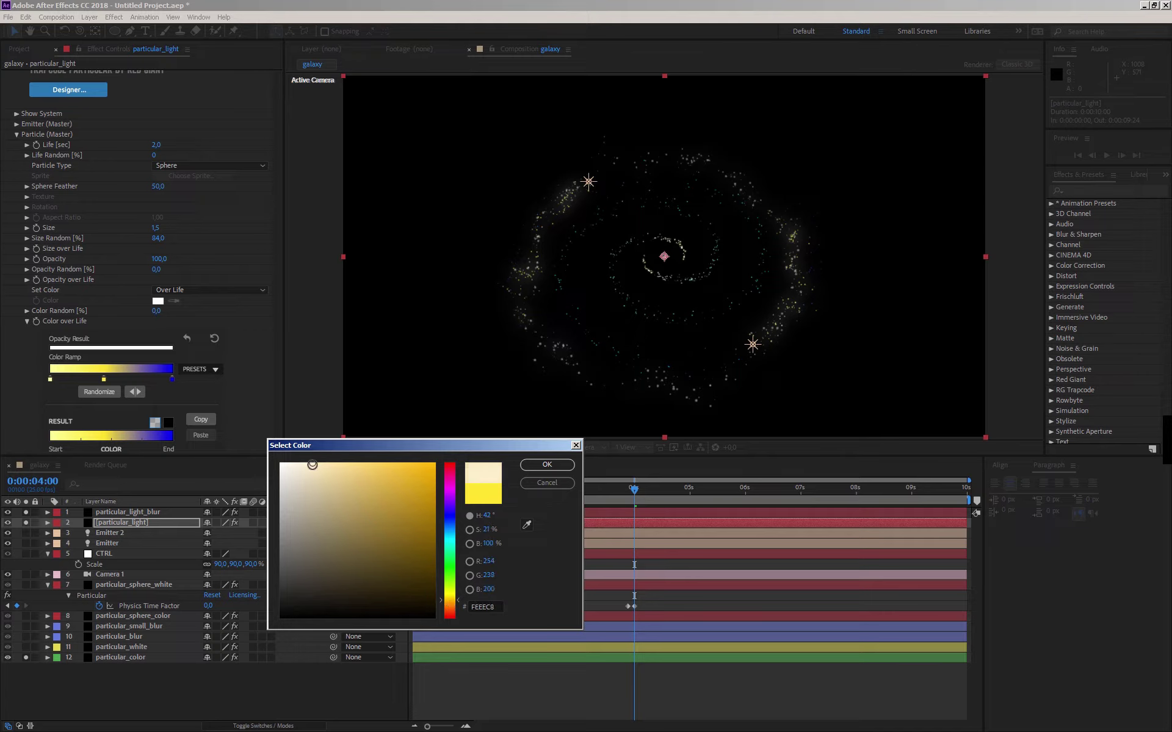
left_click(537, 467)
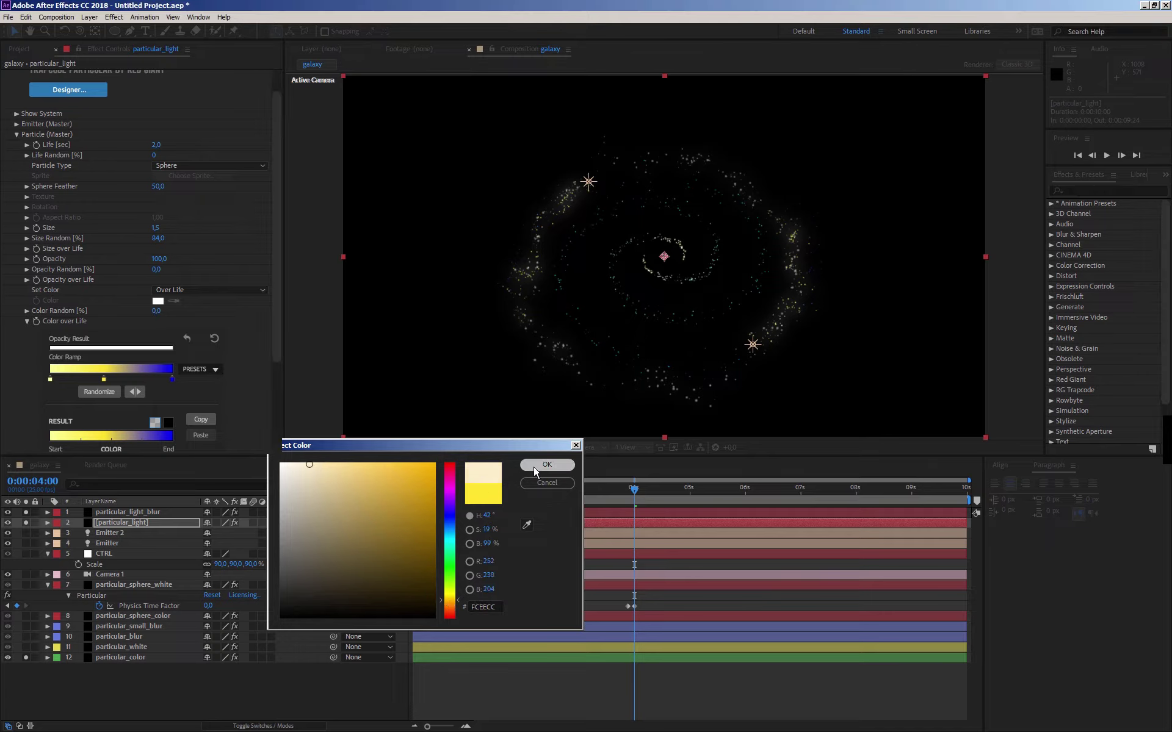
left_click(27, 321)
- Reset the solo switches so only particular_light and particular_light_blur are soloed
left_click(16, 147)
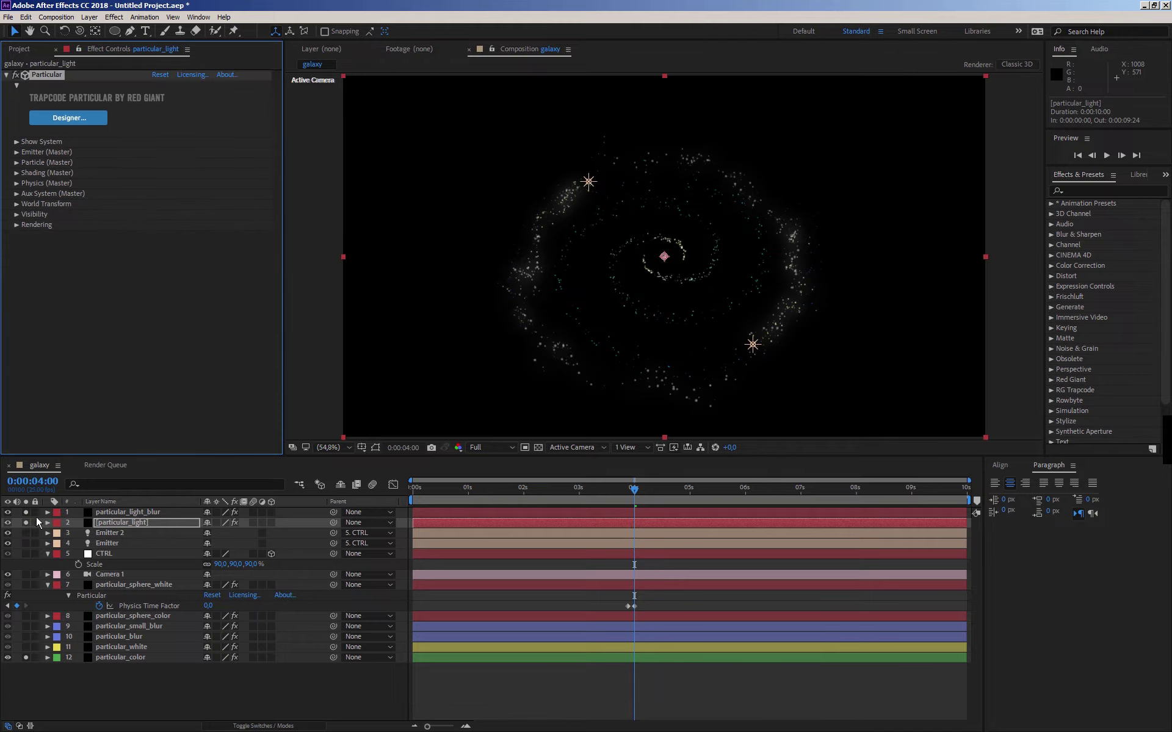
left_click(26, 513)
left_click(26, 523)
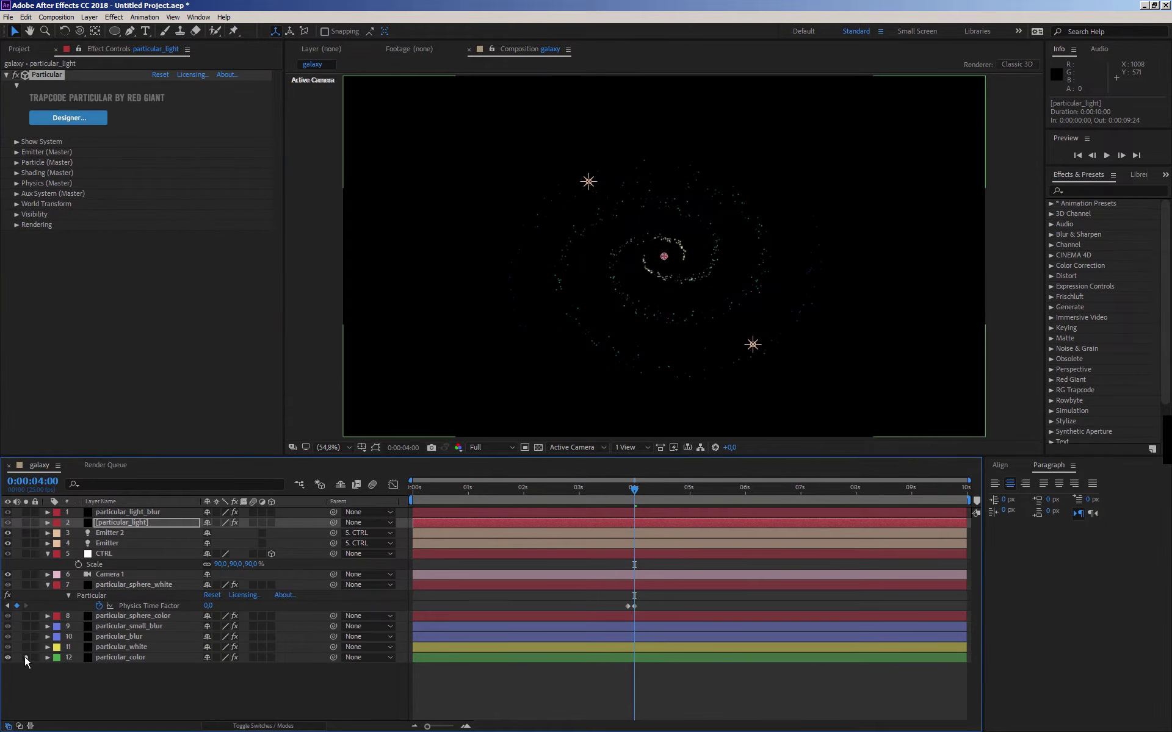
left_click(26, 658)
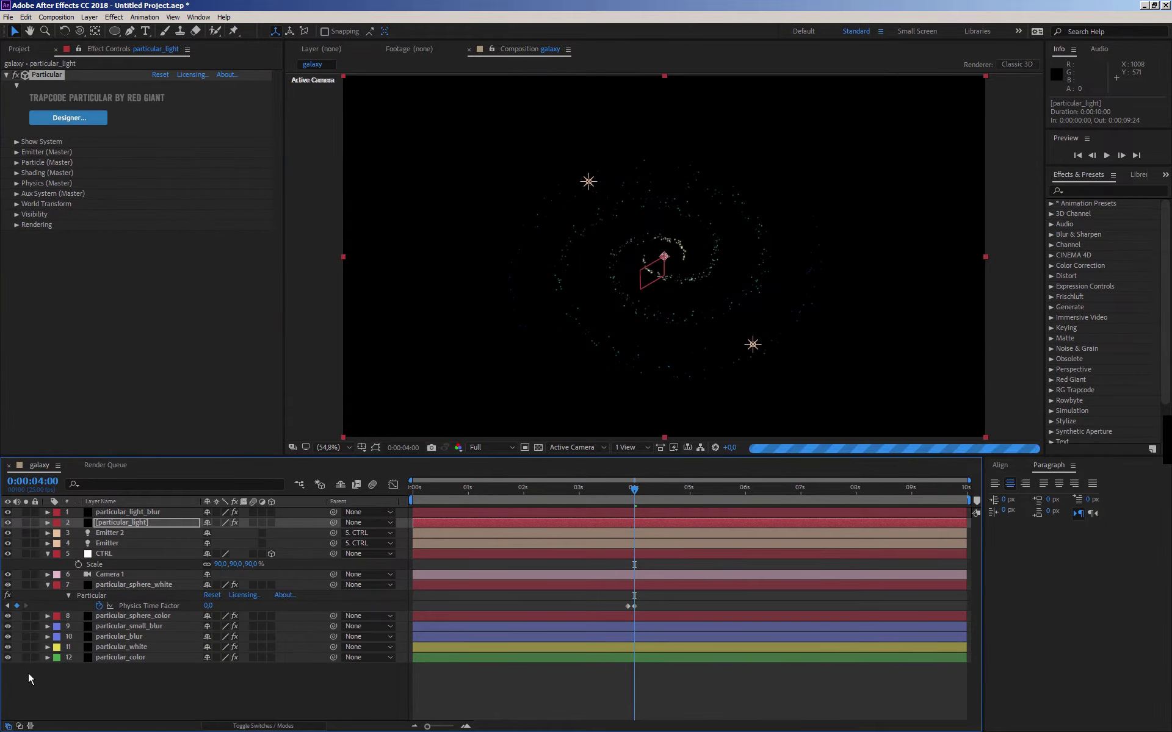
left_click(163, 671)
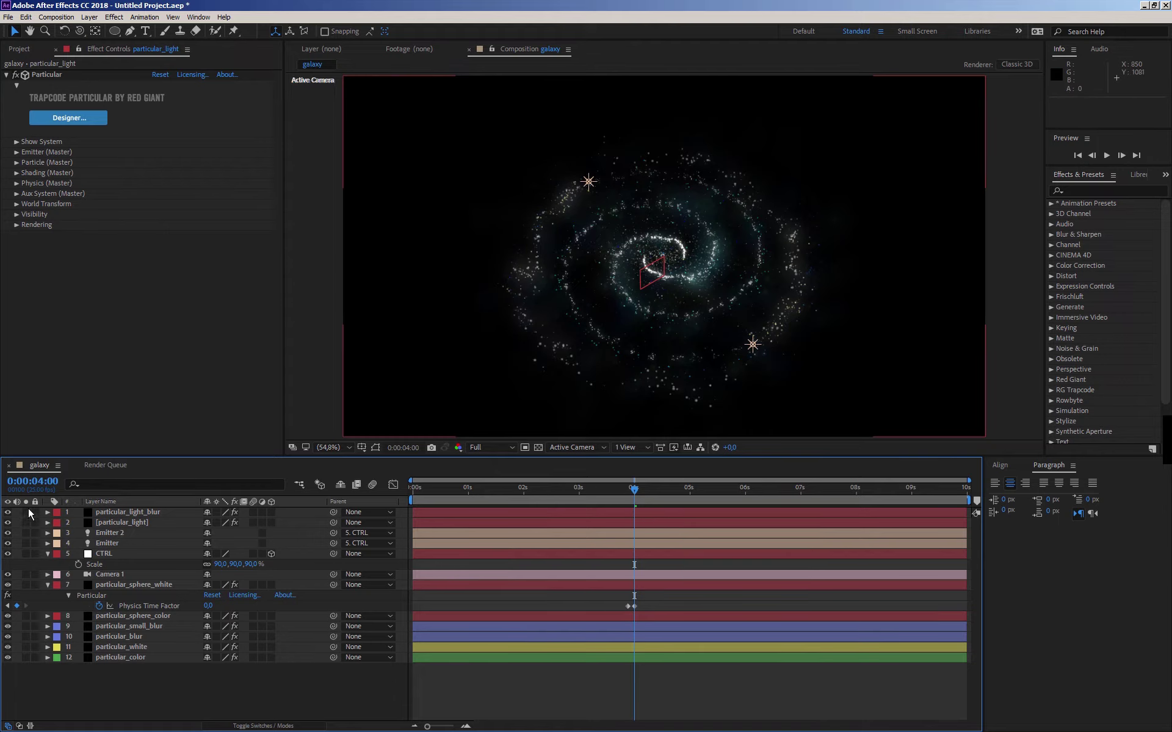
left_click_drag(25, 512, 26, 523)
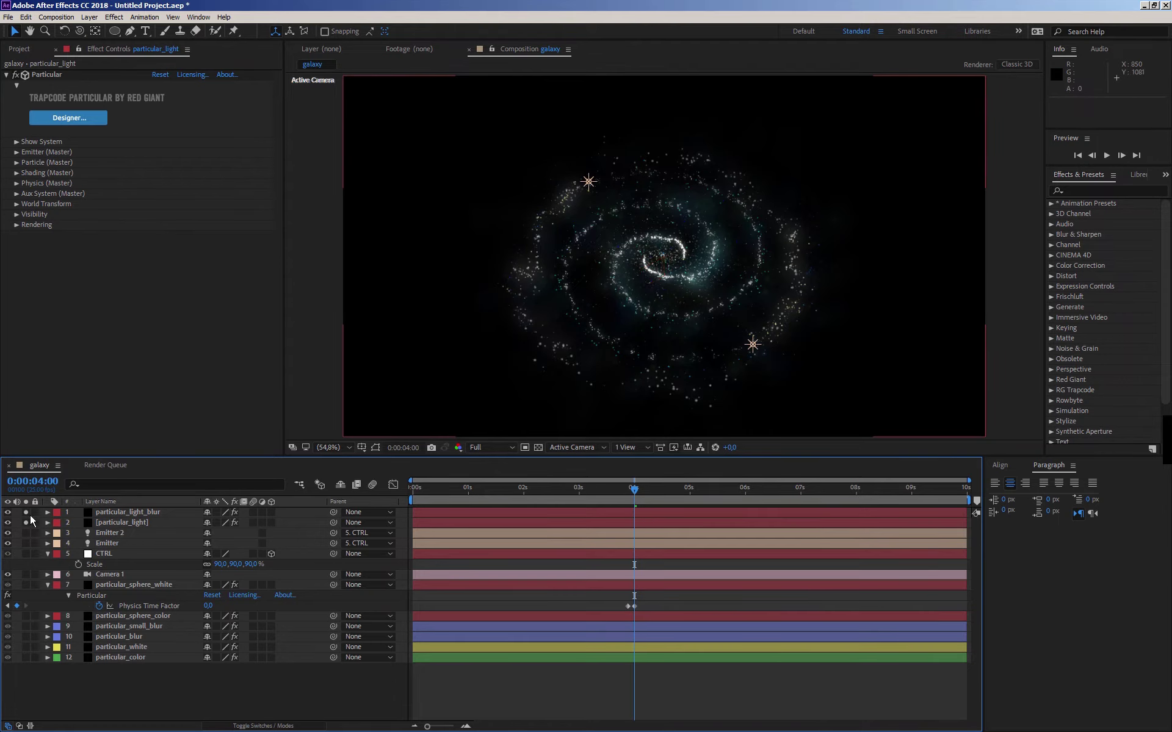
- Paste particular_sphere_white's Physics Time Factor keyframes onto particular_light_blur and particular_light
left_click(585, 512)
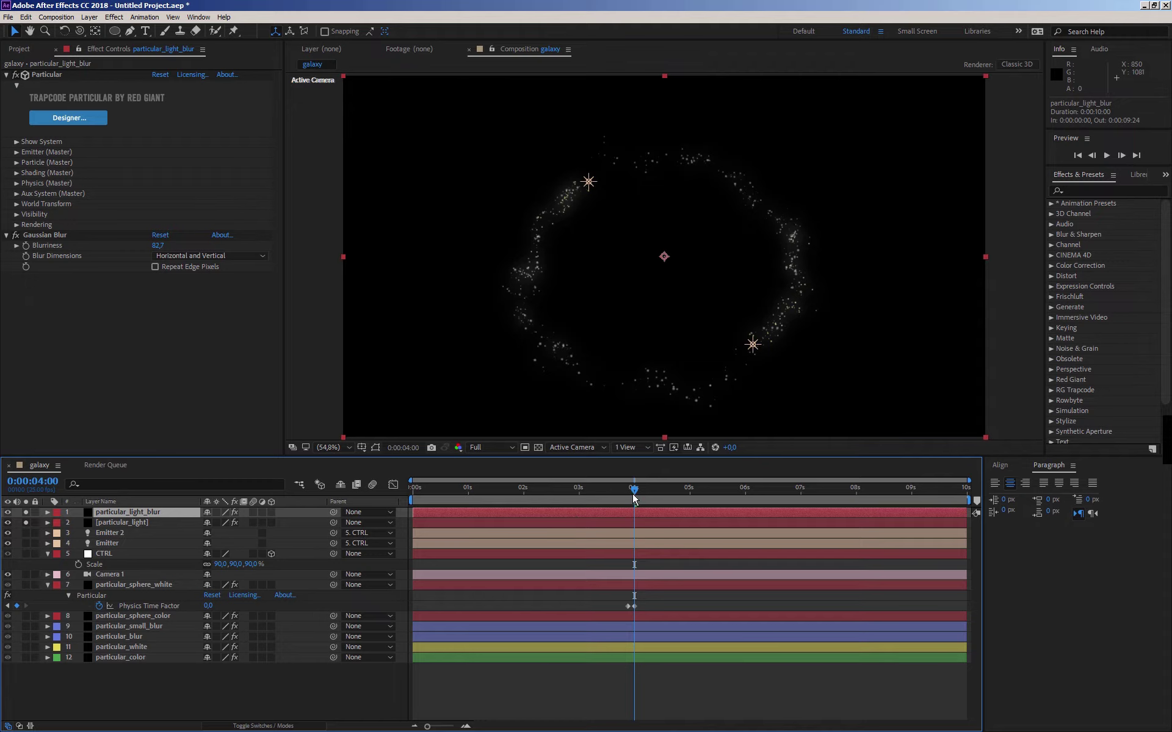
key("Page_Up")
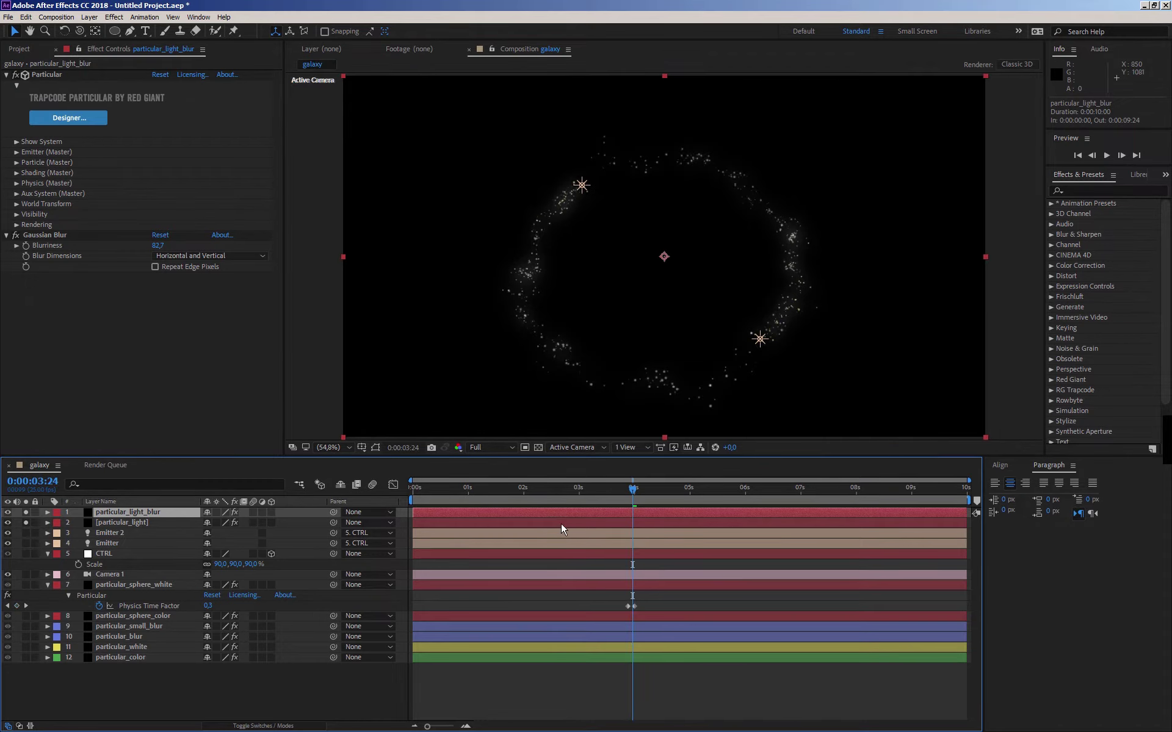
left_click(139, 606)
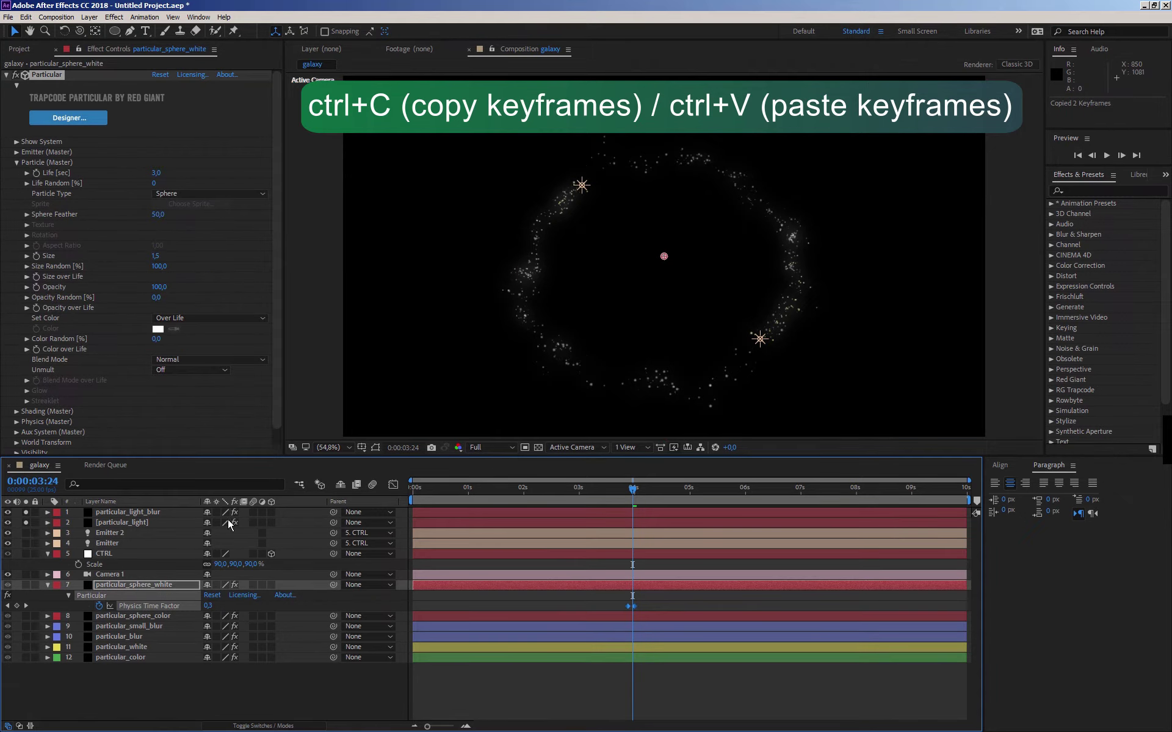
left_click(133, 515)
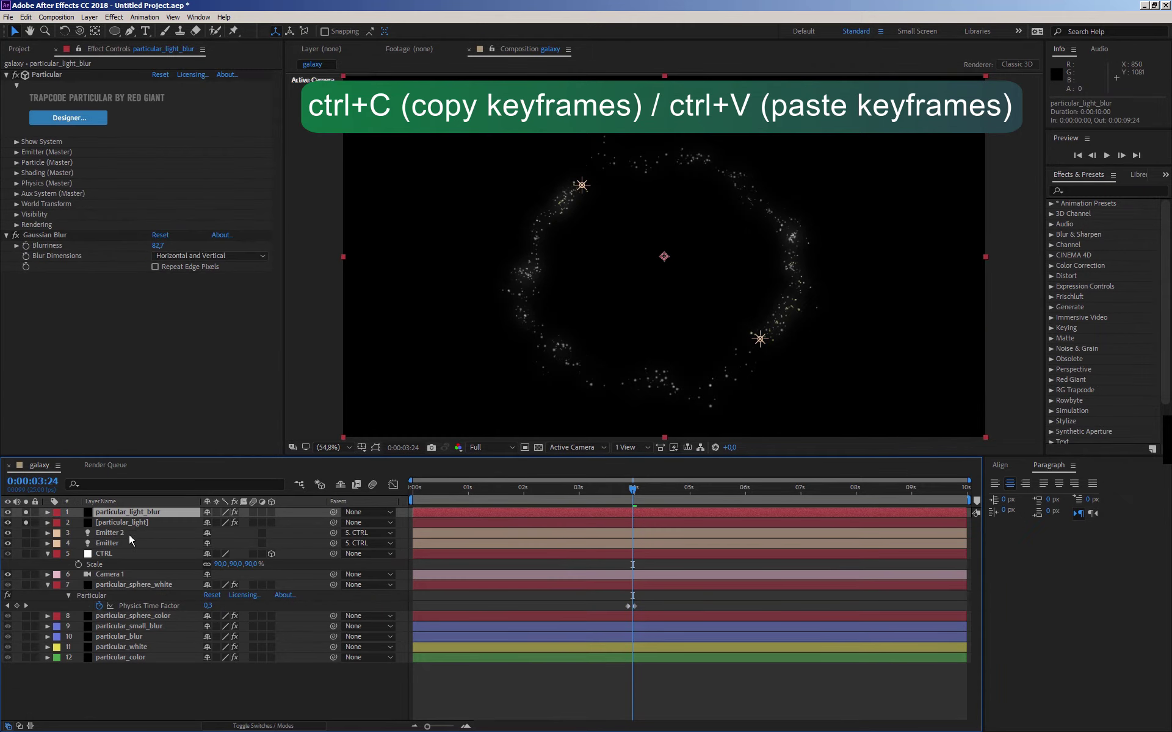
key("ctrl+v")
key("ctrl+Down")
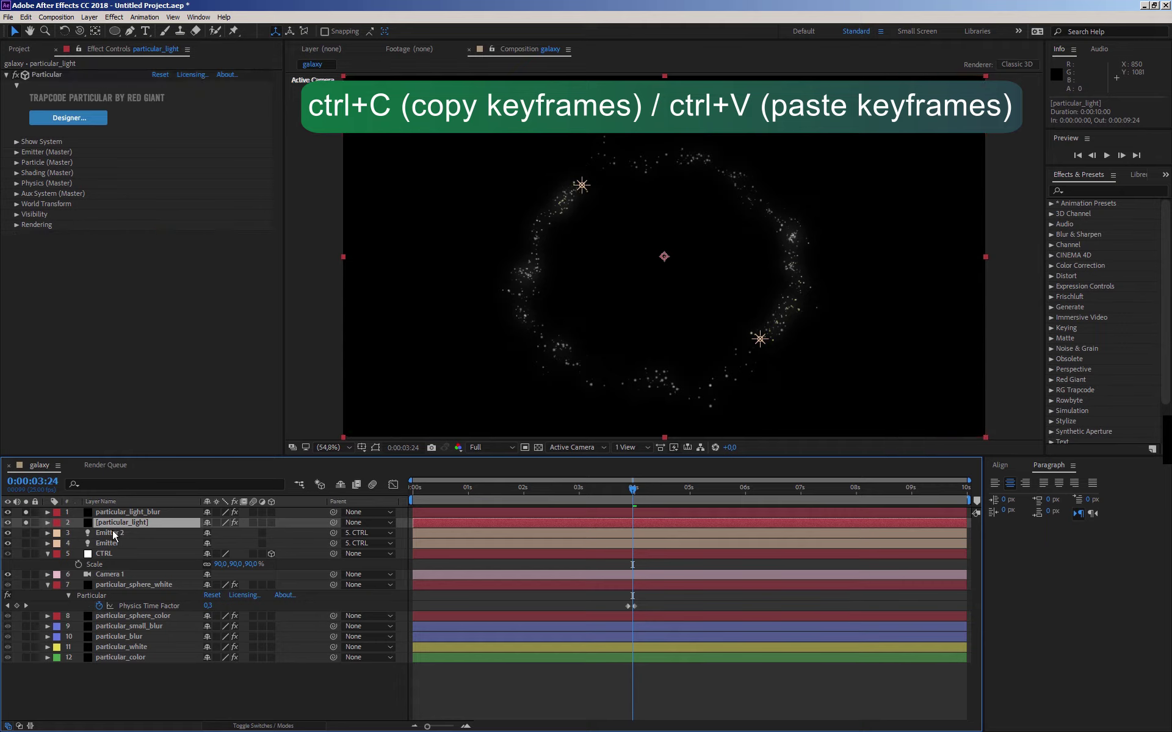
- Reveal the pasted keyframes on both light layers with U, then collapse and deselect them
left_click(123, 519)
left_click(124, 523, "shift")
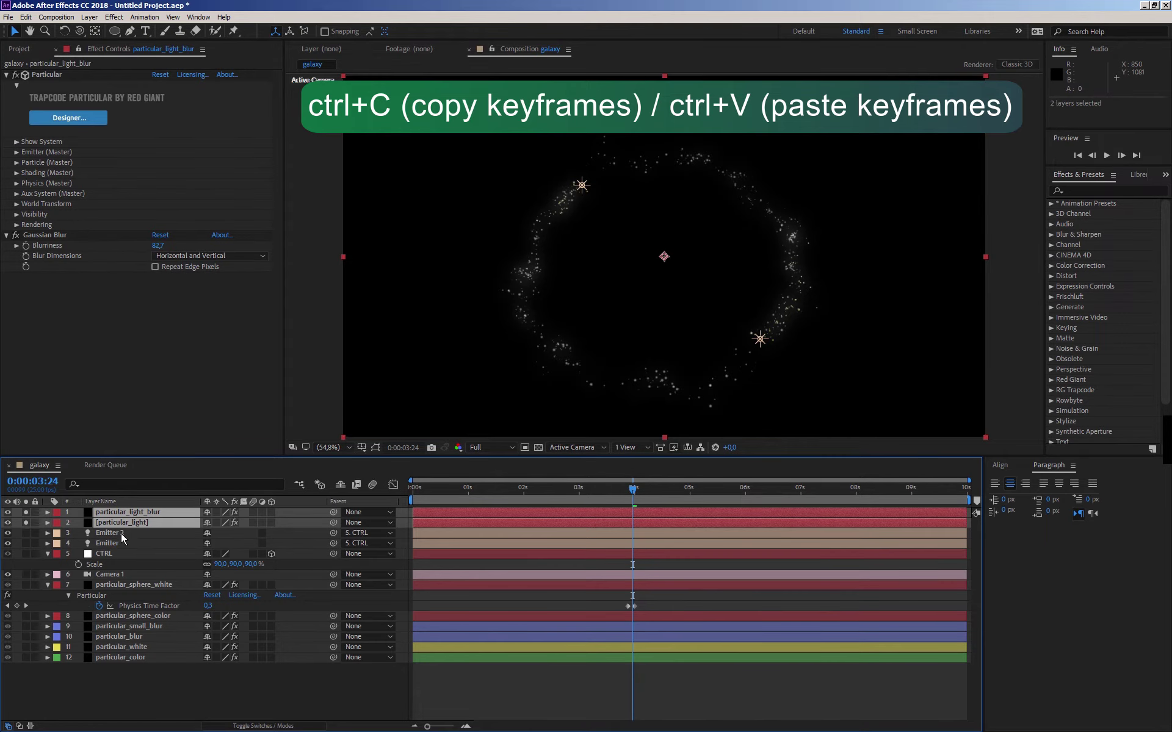
key("u")
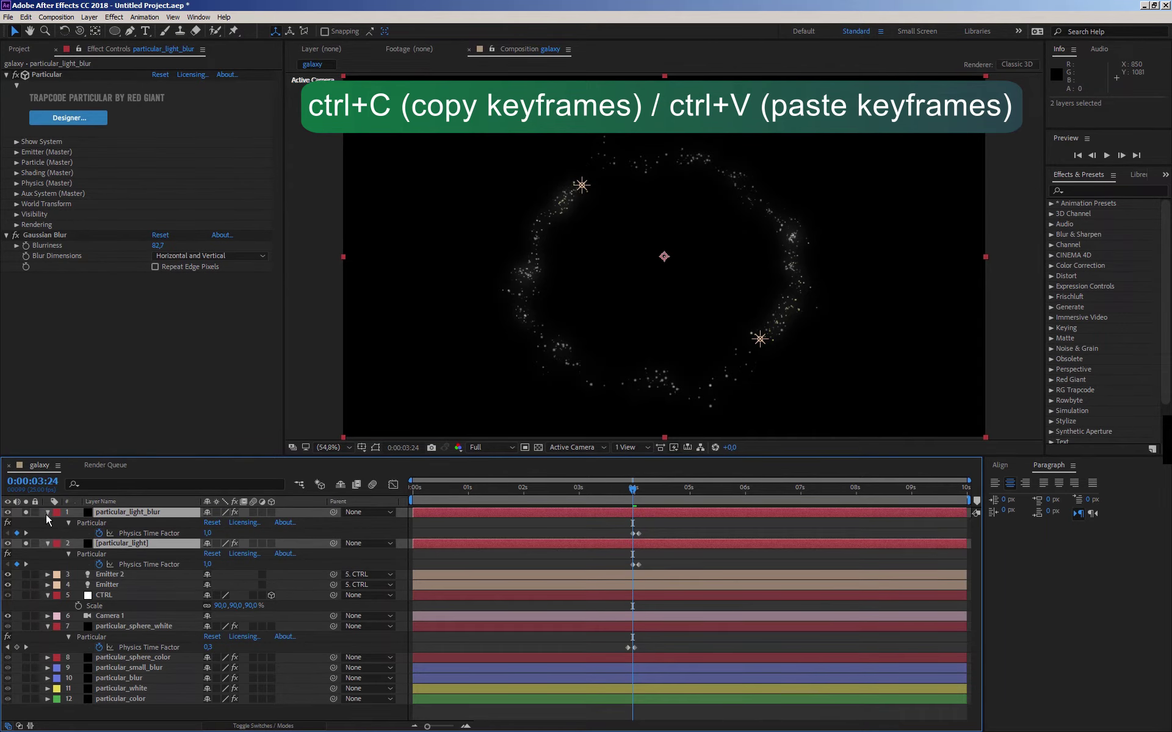
left_click(43, 514)
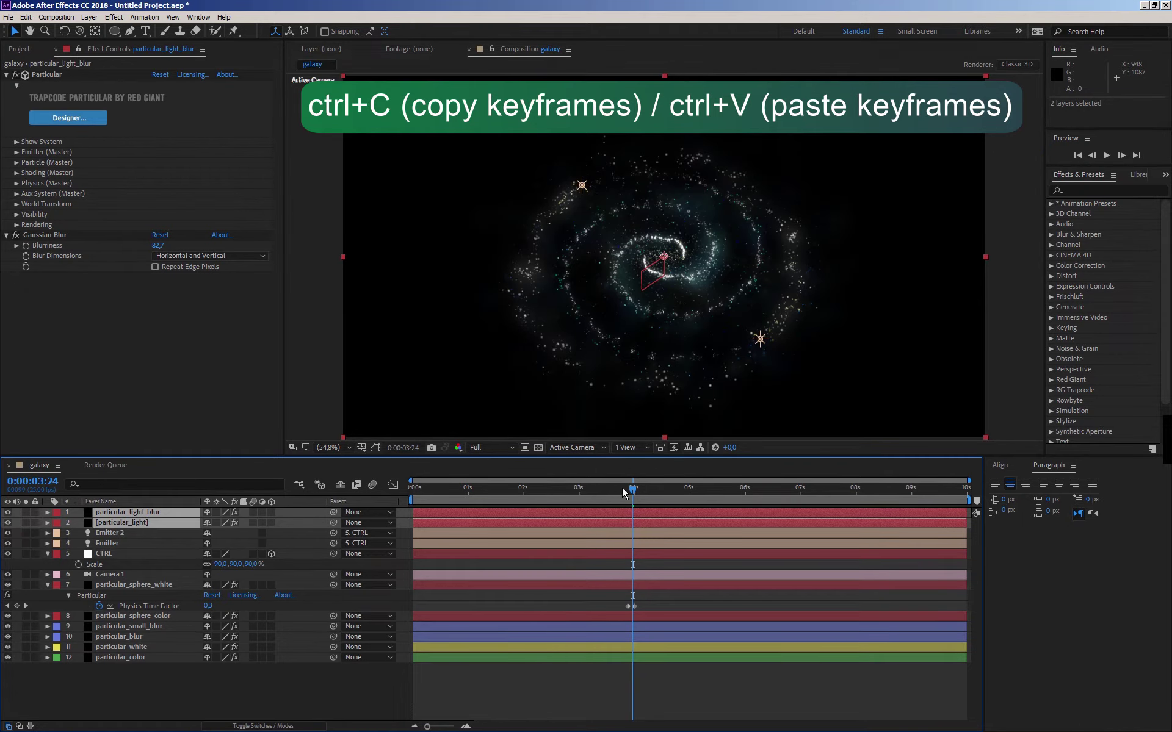
left_click(319, 684)
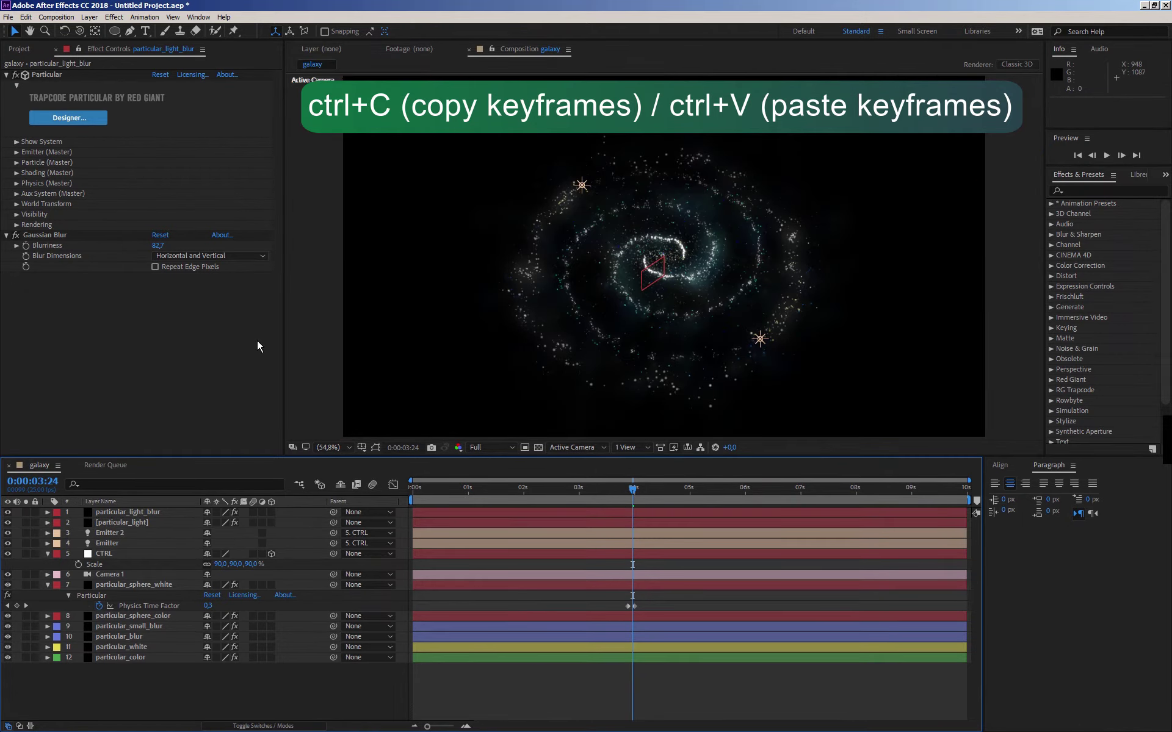
- Enlarge the composition viewer and orbit Camera 1 to look down on the galaxy's spiral
left_click_drag(345, 457, 344, 509)
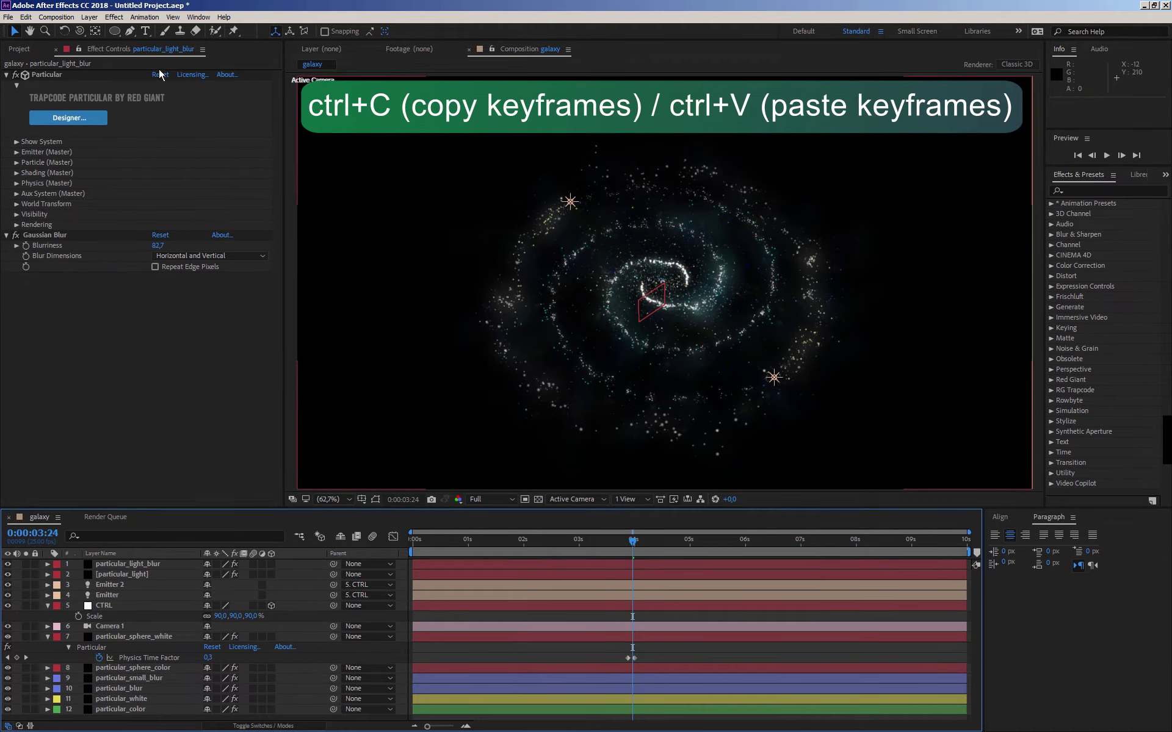
key("c")
left_click_drag(652, 358, 633, 300)
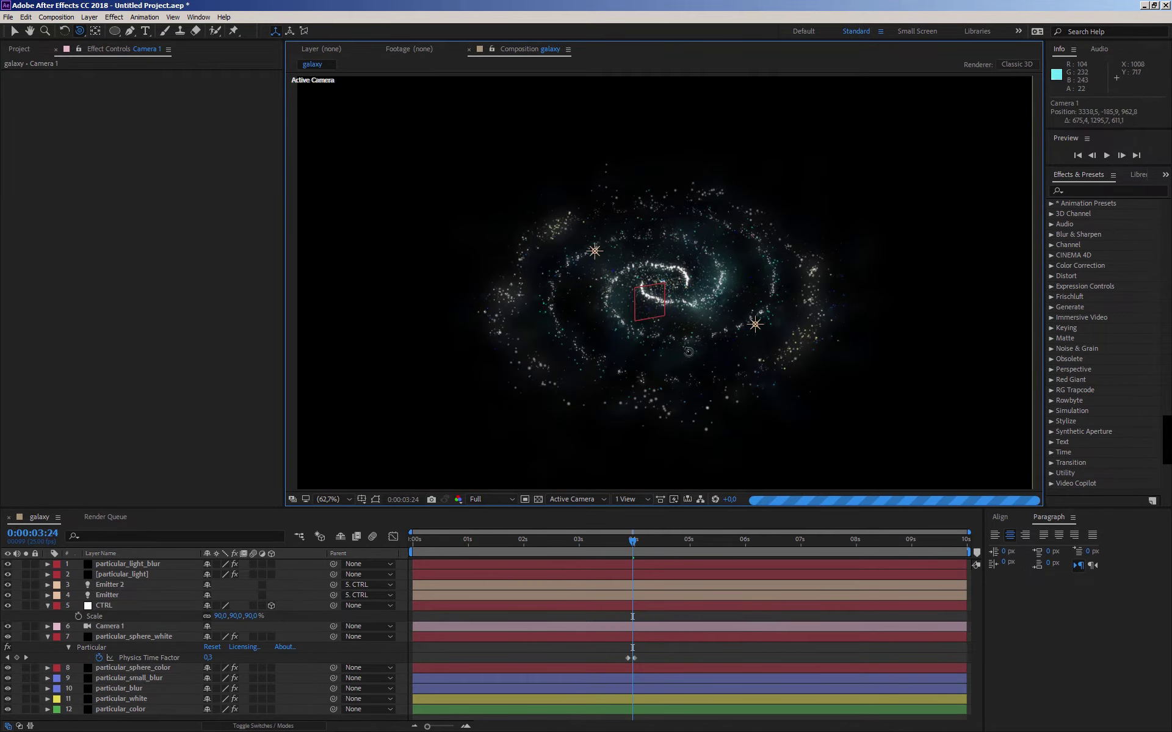
mouse_move(667, 324)
left_mouse_down()
mouse_move(671, 304)
mouse_move(660, 369)
mouse_move(683, 380)
left_mouse_up()
key("F2")
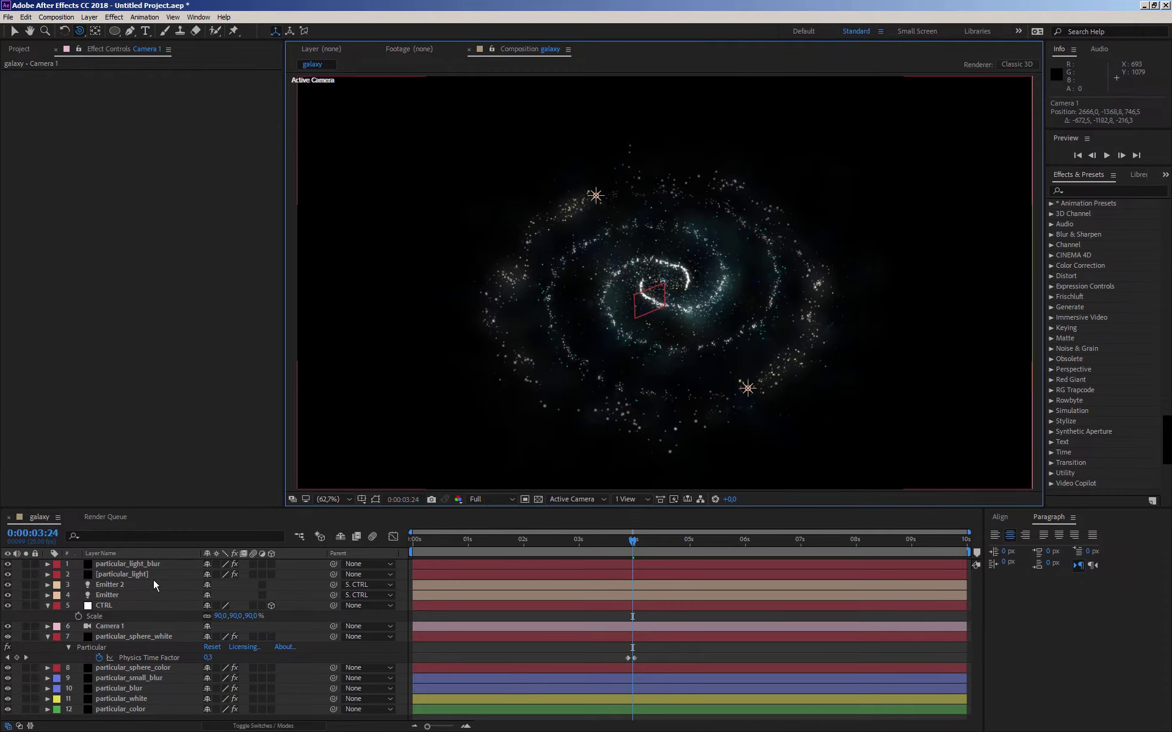
- Solo particular_color and duplicate it as particular_color 2
left_click(45, 613)
left_click(45, 609)
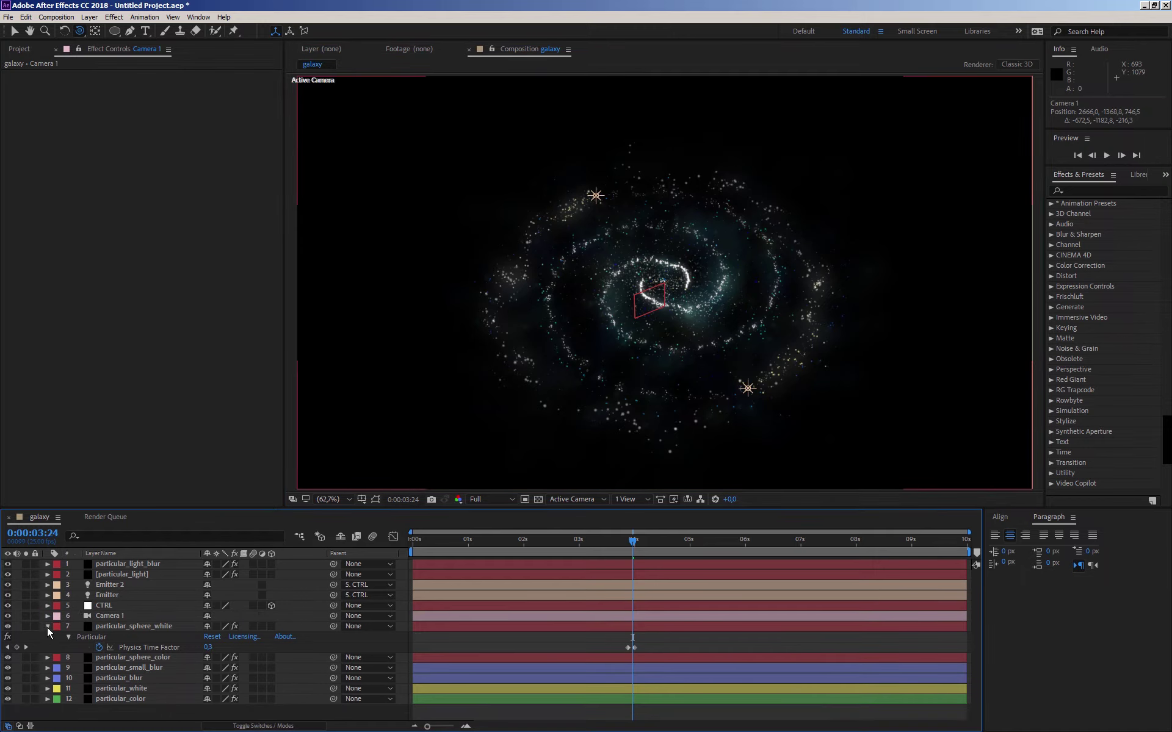
left_click(47, 627)
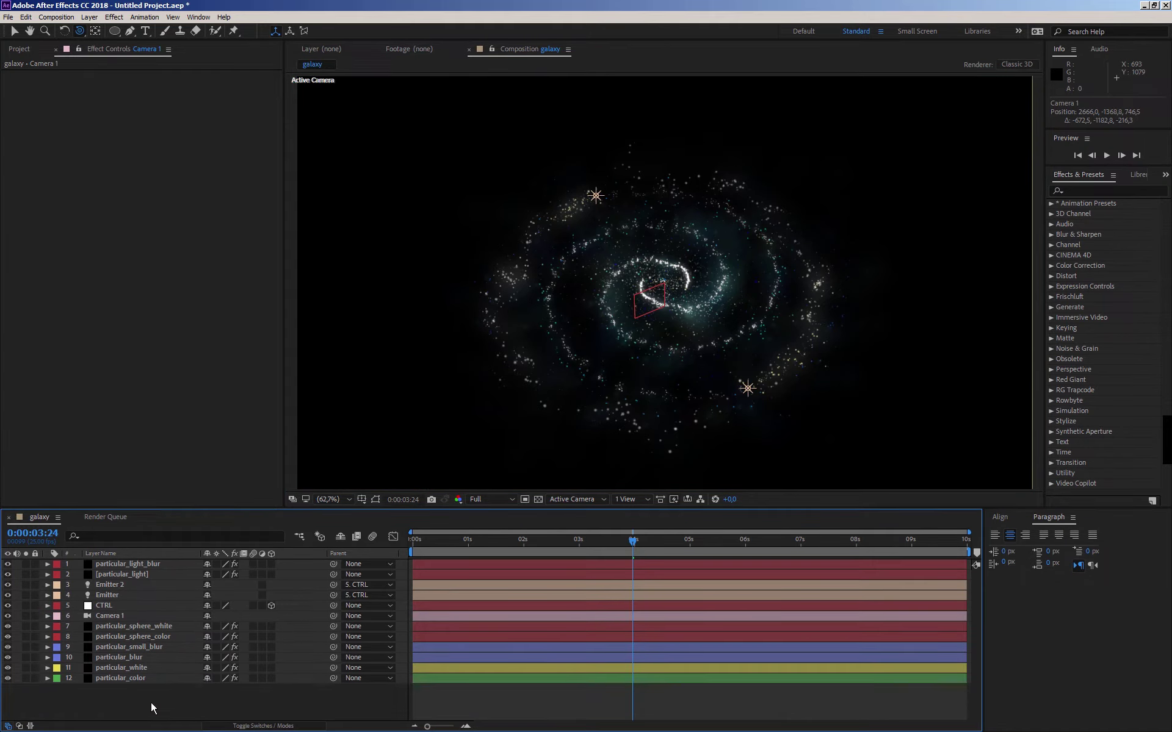
left_click(25, 679)
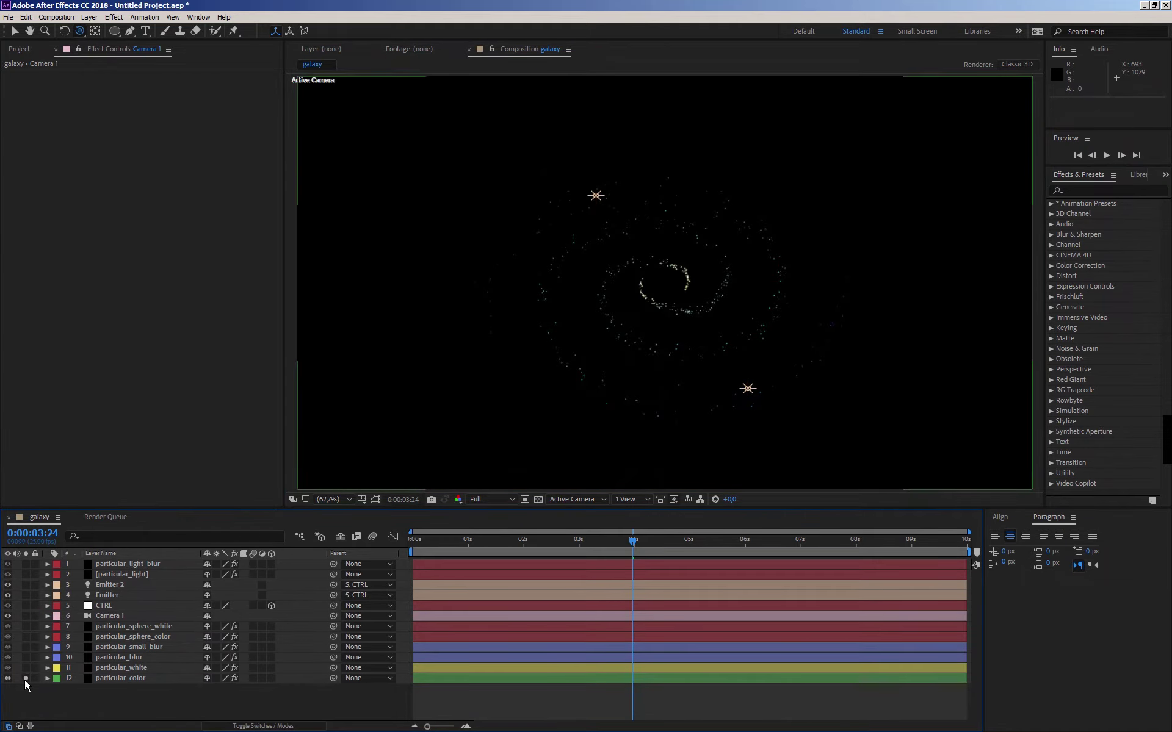
left_click(111, 679)
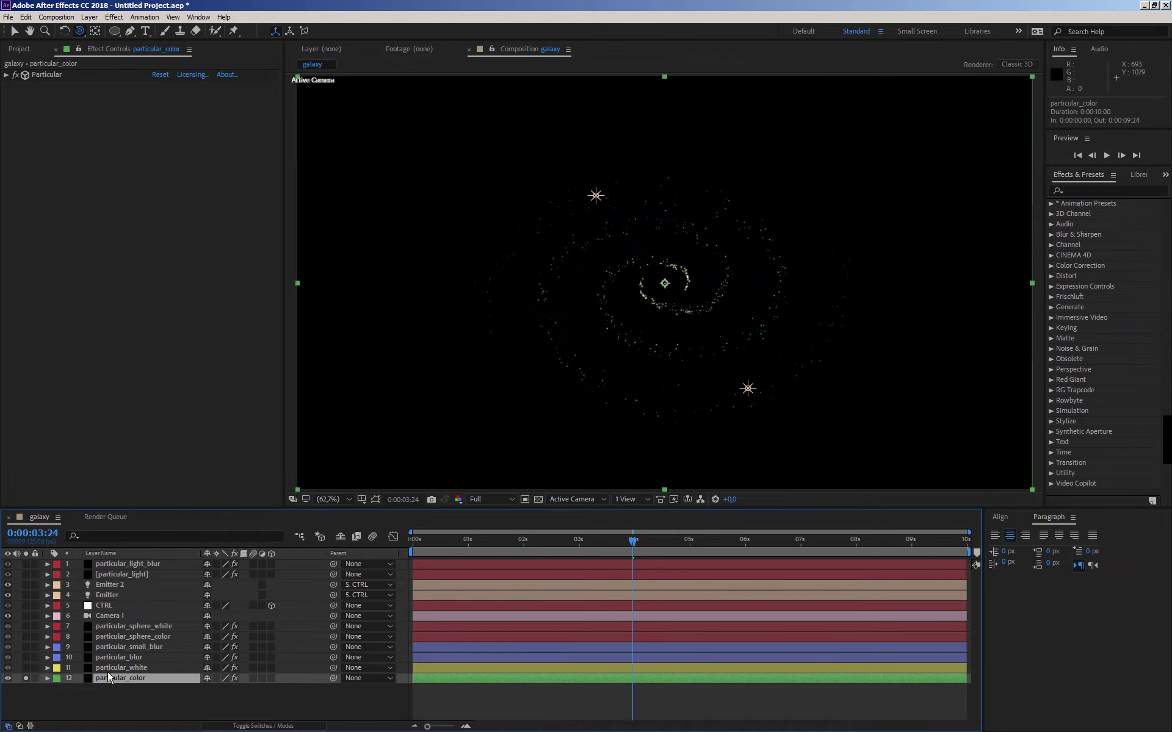
key("ctrl+d")
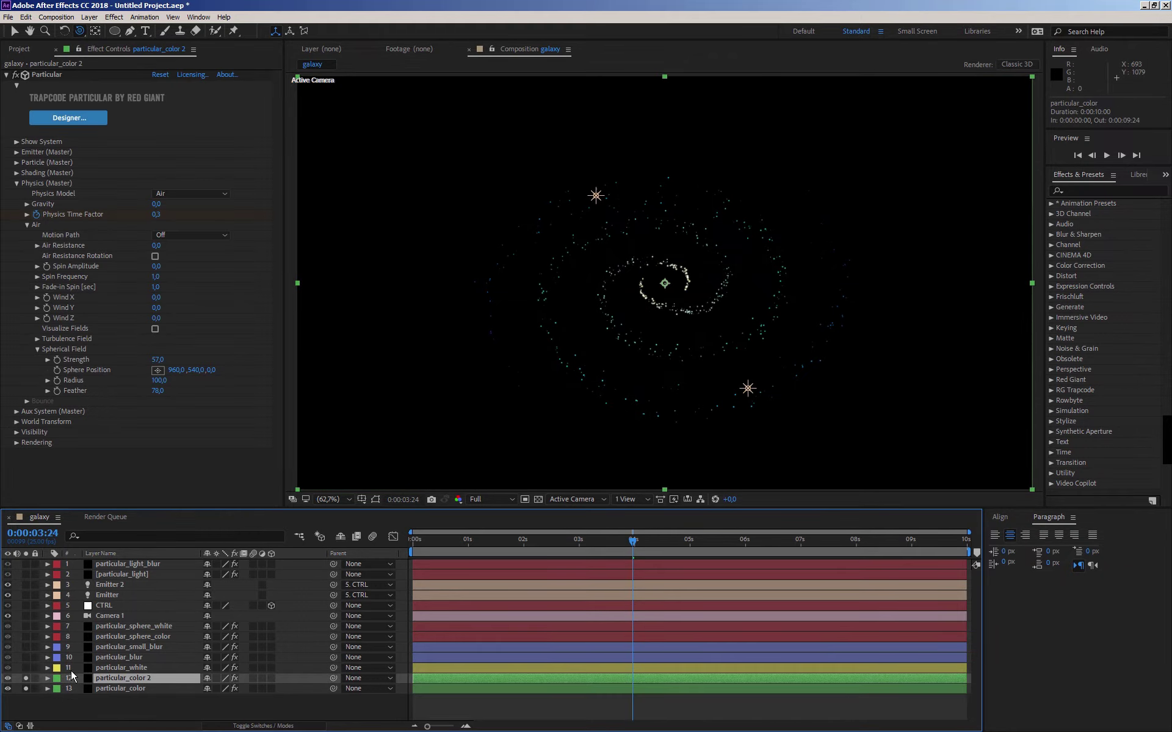
left_click(26, 689)
- Set the copy's emitter to 500 particles/sec and widen Velocity Distribution to 3.3
left_click(16, 183)
left_click(16, 153)
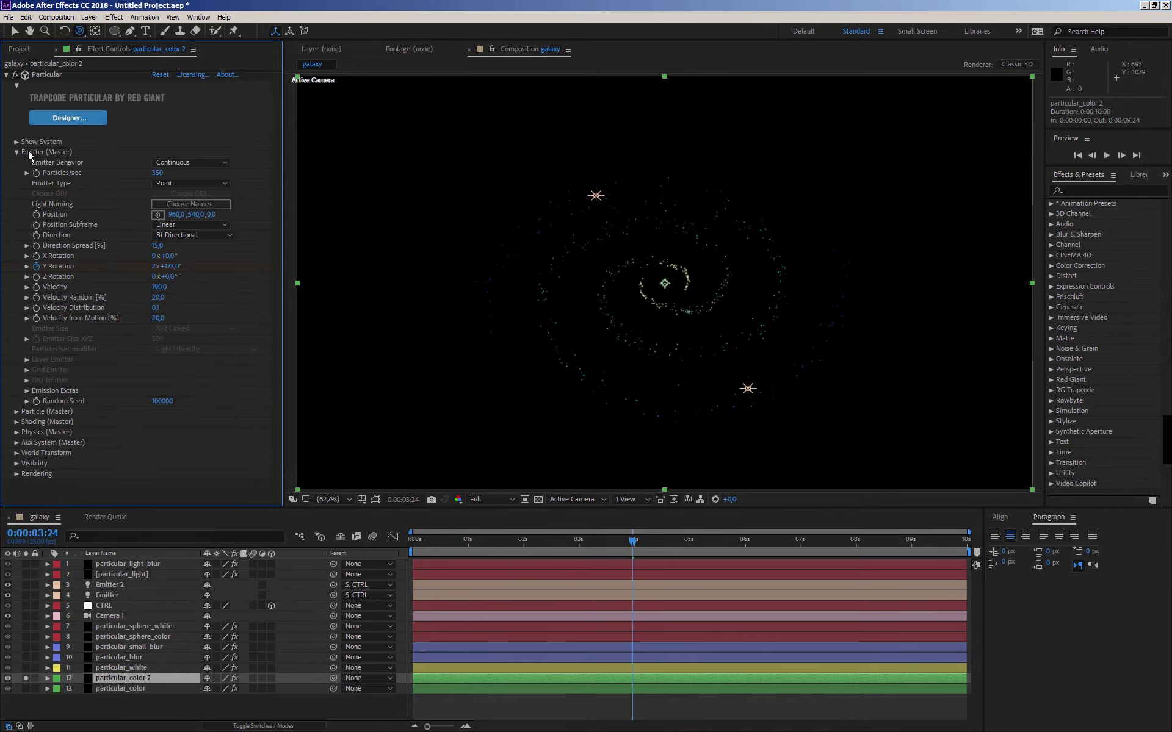
left_click(158, 172)
type("500")
left_click(140, 211)
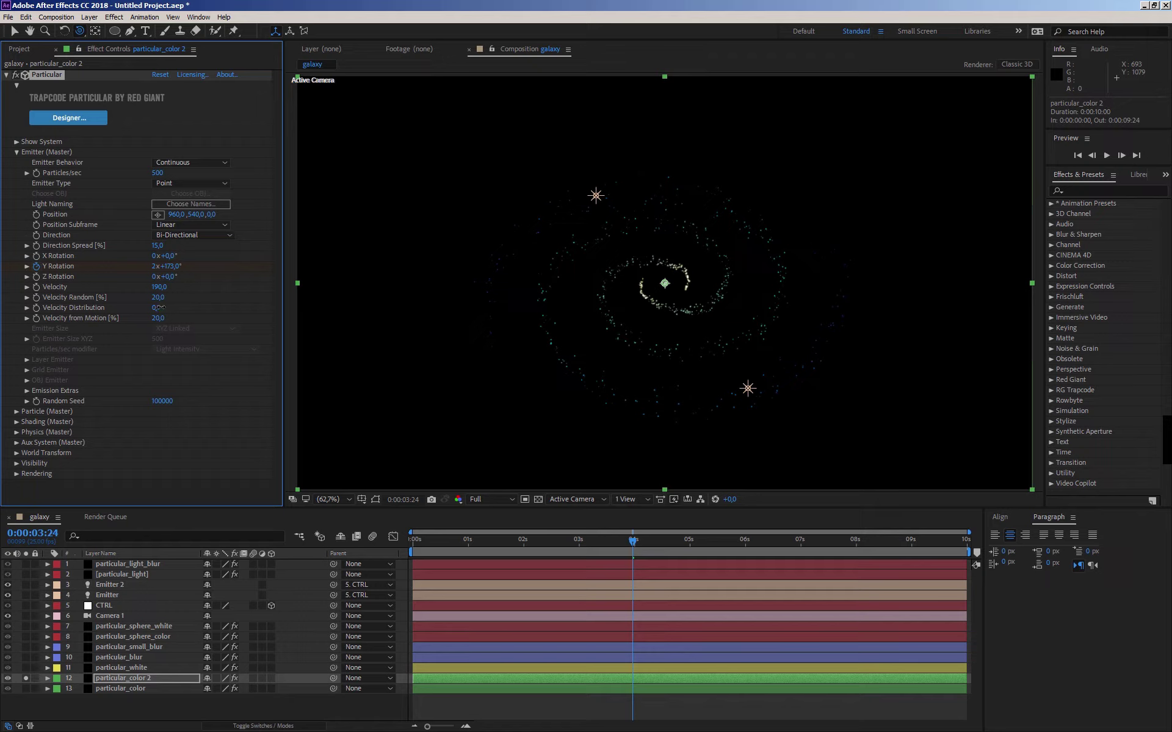
left_click_drag(159, 307, 373, 296)
left_click_drag(372, 296, 341, 299)
left_click(16, 152)
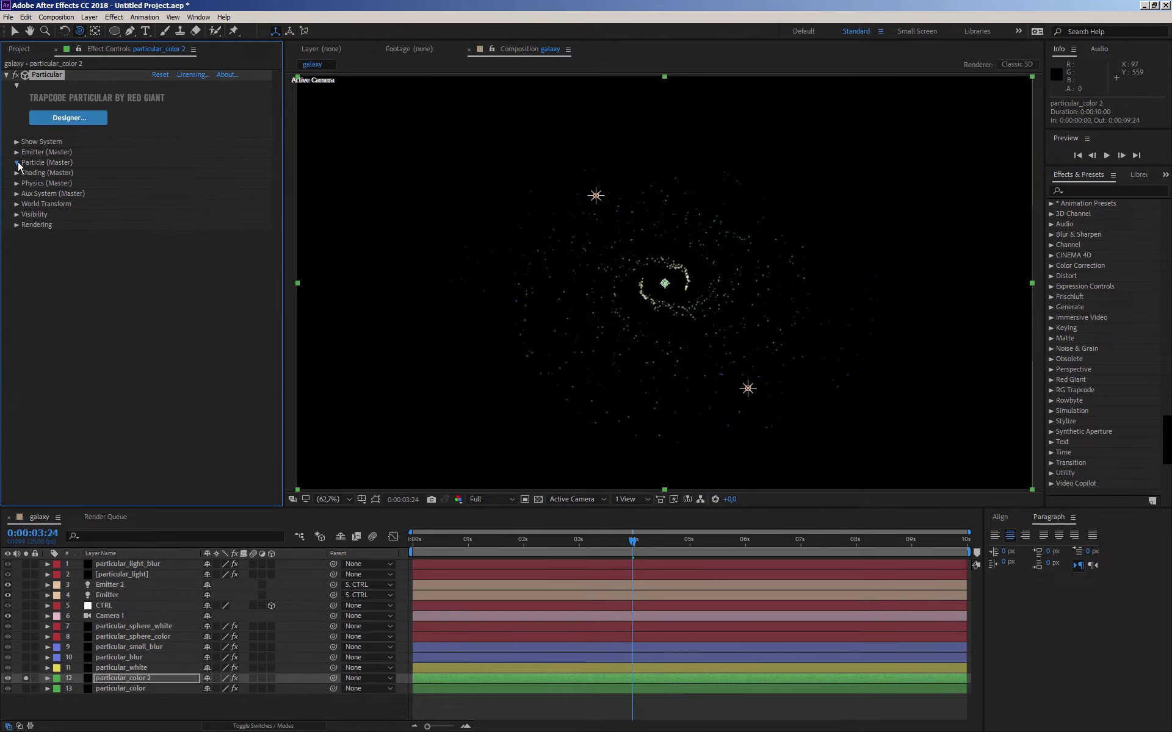
left_click(16, 162)
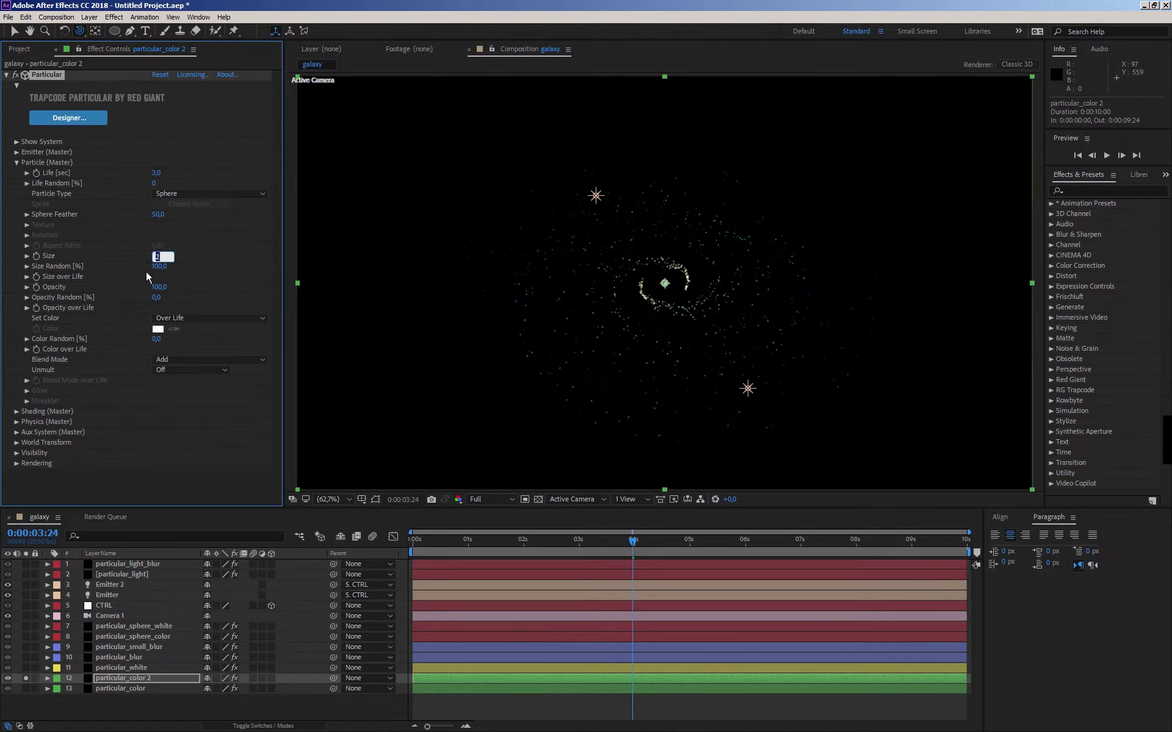
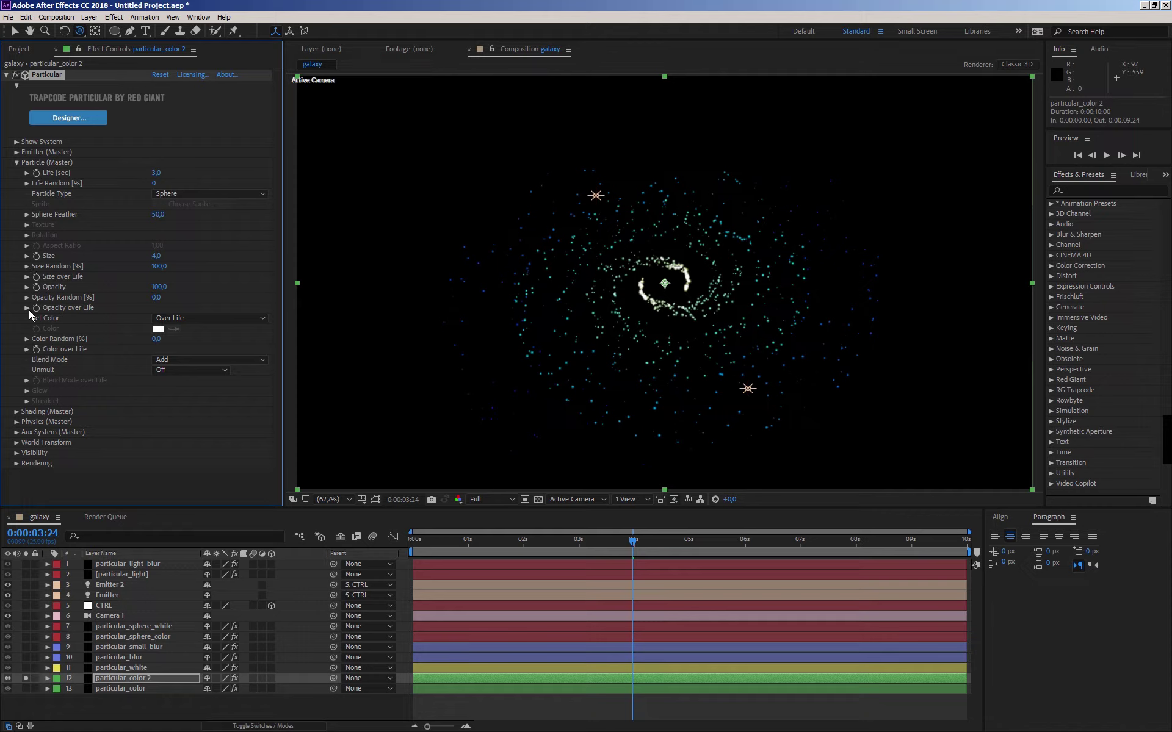
- Drag particular_color 2's first Color over Life stop right to lengthen the yellow start
left_click(27, 349)
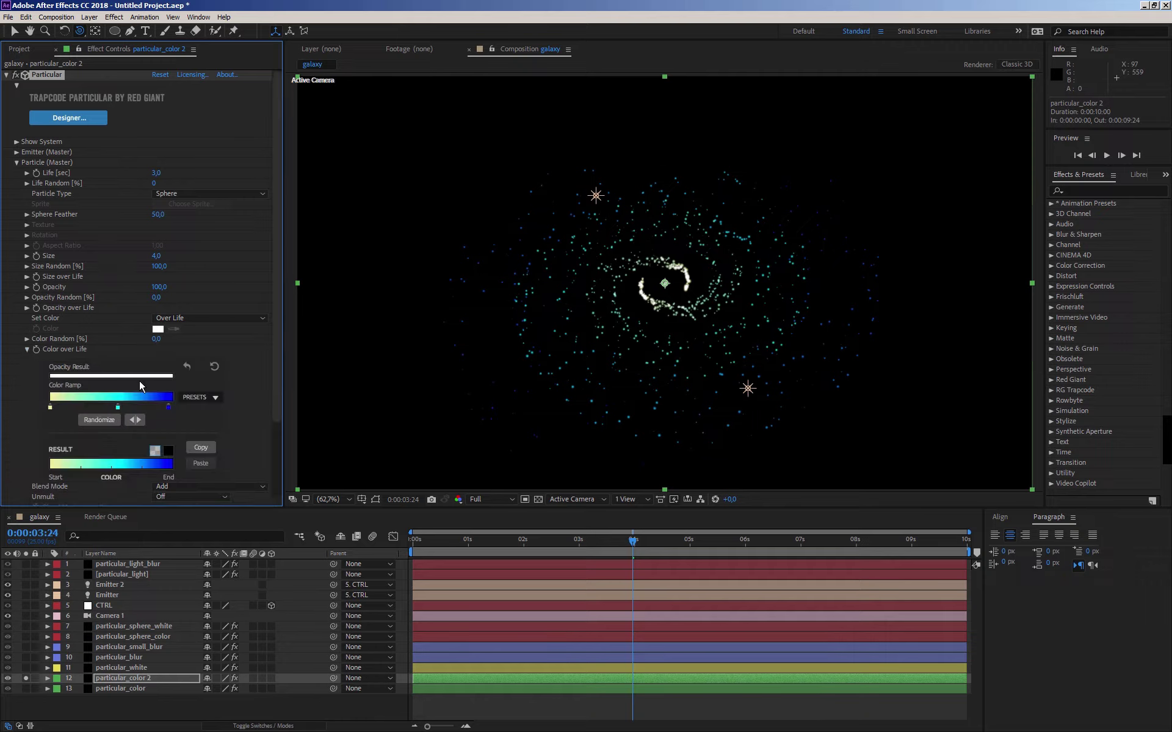
left_click_drag(50, 407, 144, 408)
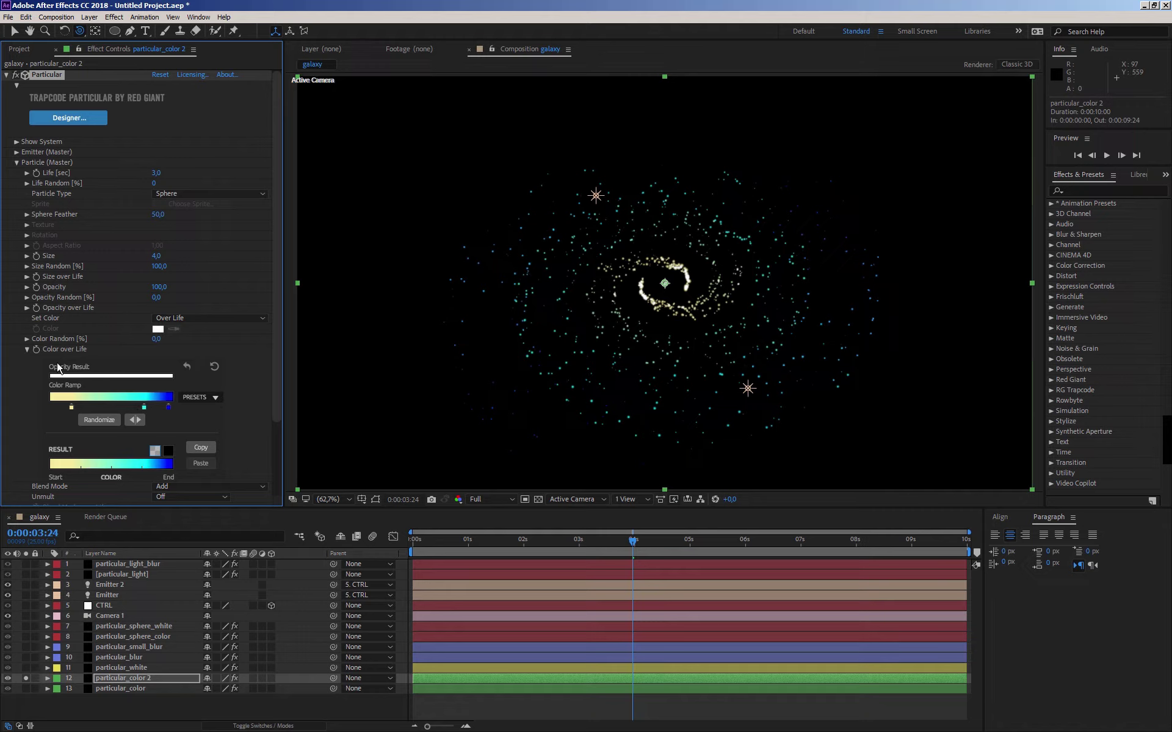
left_click(26, 350)
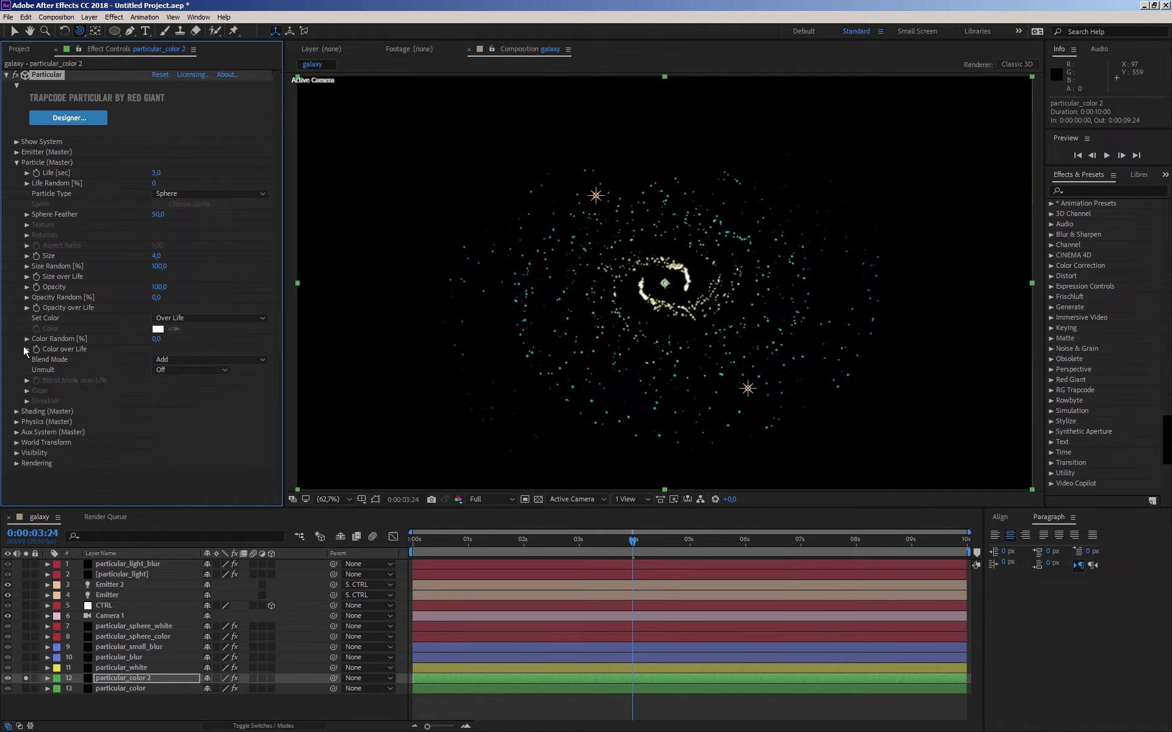
- Arch the Size over Life curve so particles swell mid-life, and set Sphere Feather to 100
left_click(26, 279)
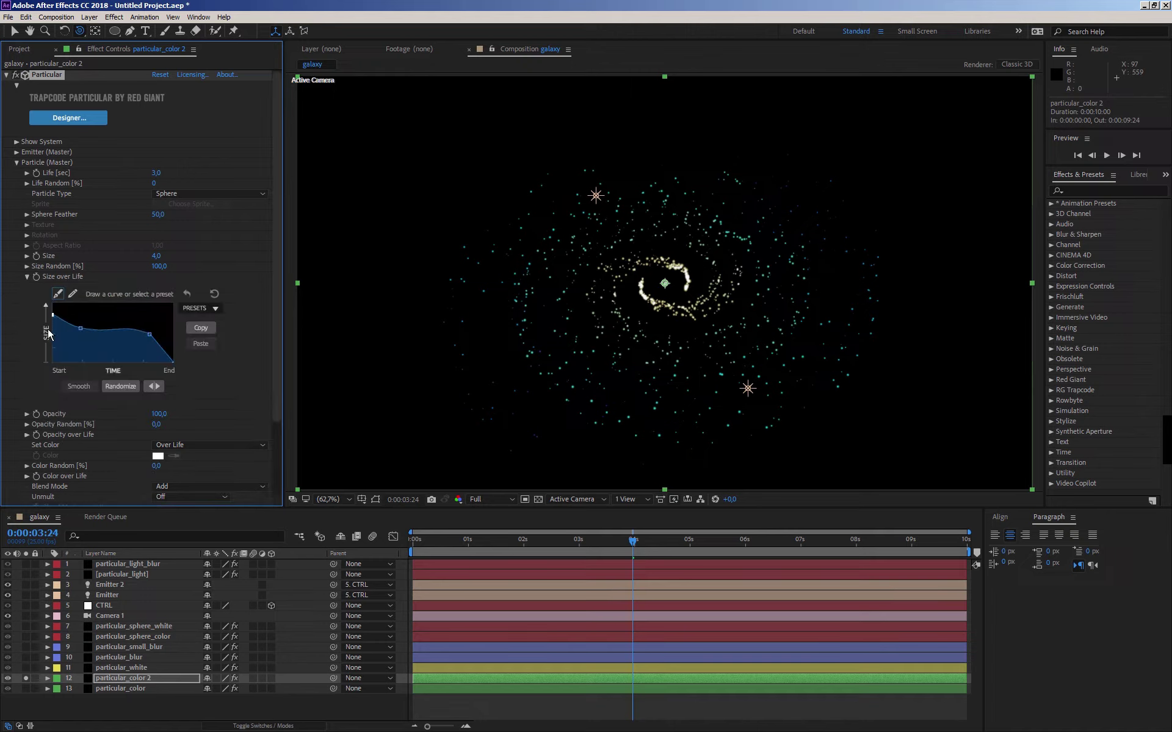
left_click_drag(49, 333, 46, 352)
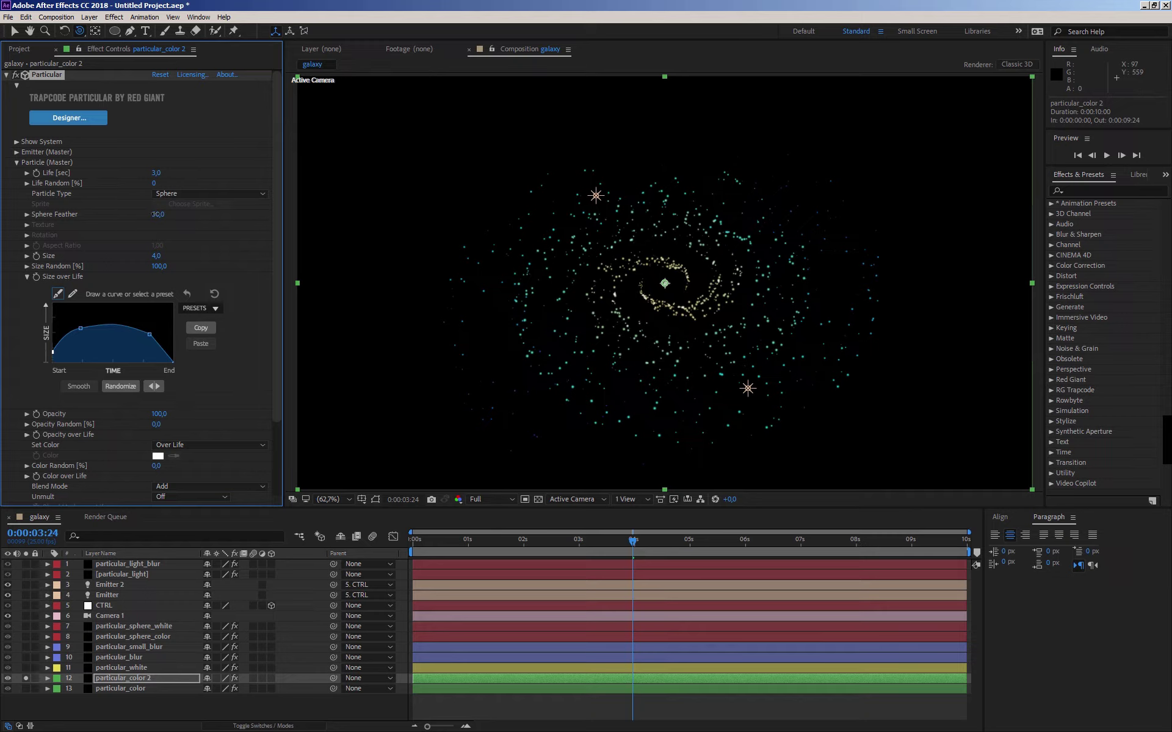
left_click_drag(158, 215, 382, 193)
- Show all layers and add a CC Vector Blur to particular_color 2
left_click(17, 162)
left_click(5, 75)
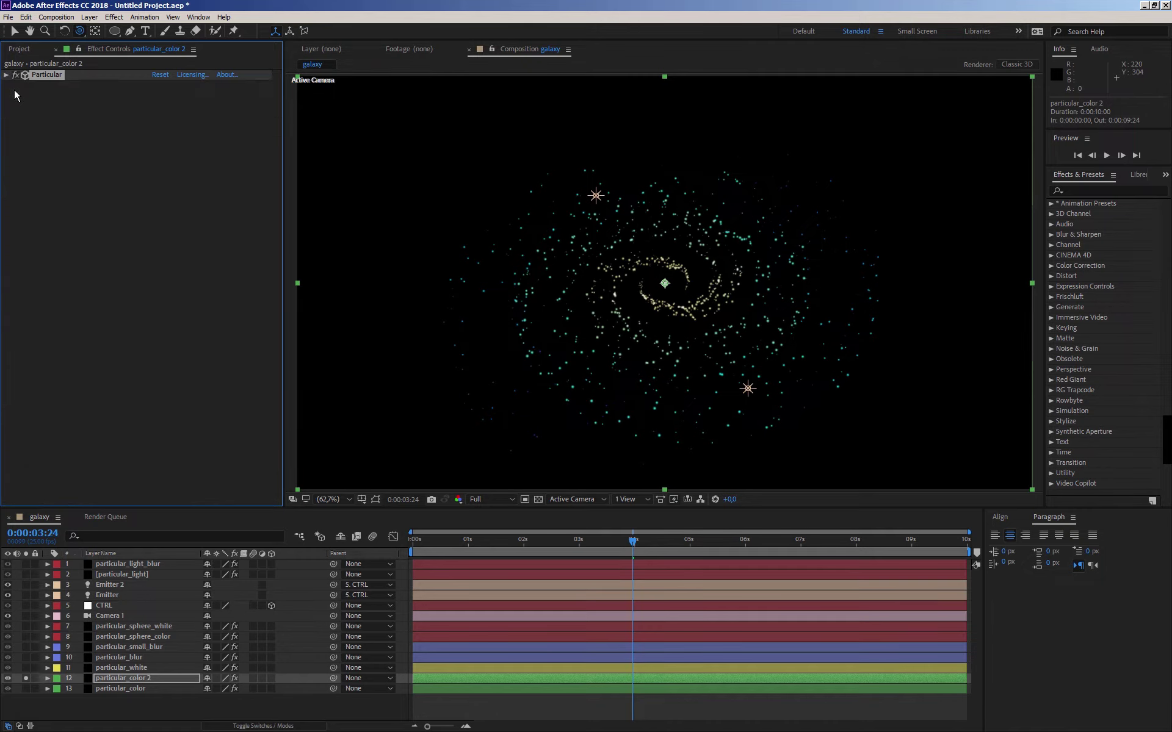
left_click(26, 678)
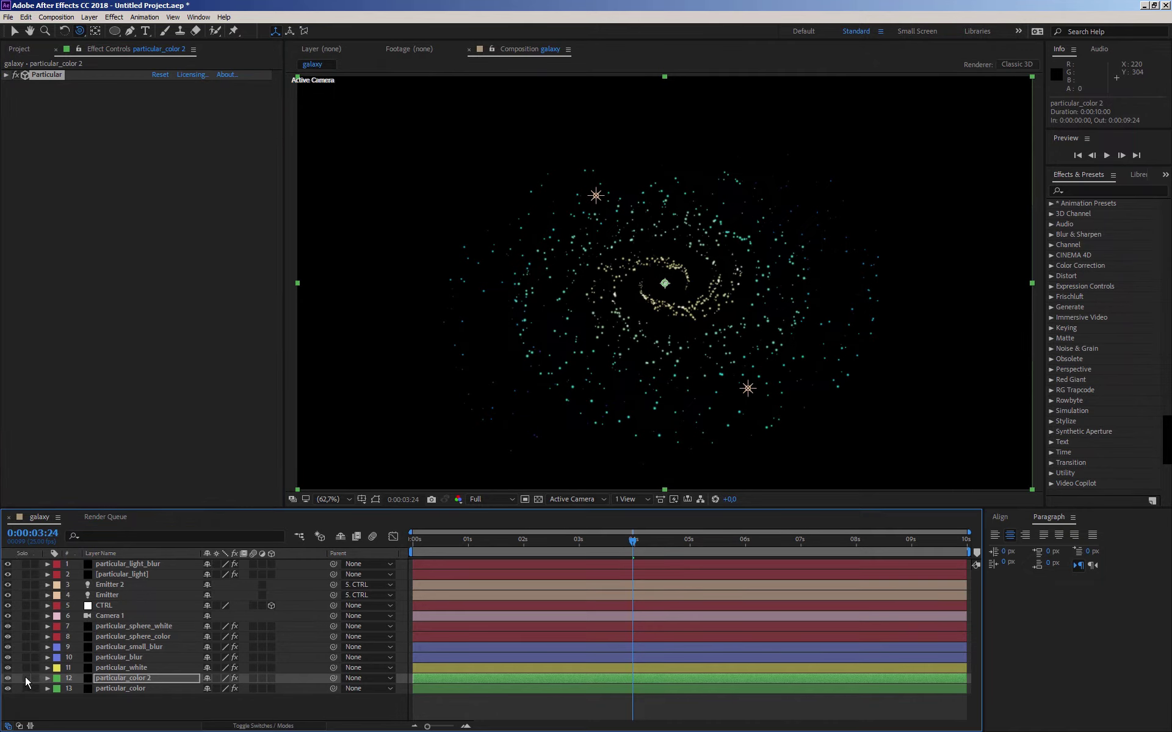
left_click(120, 678)
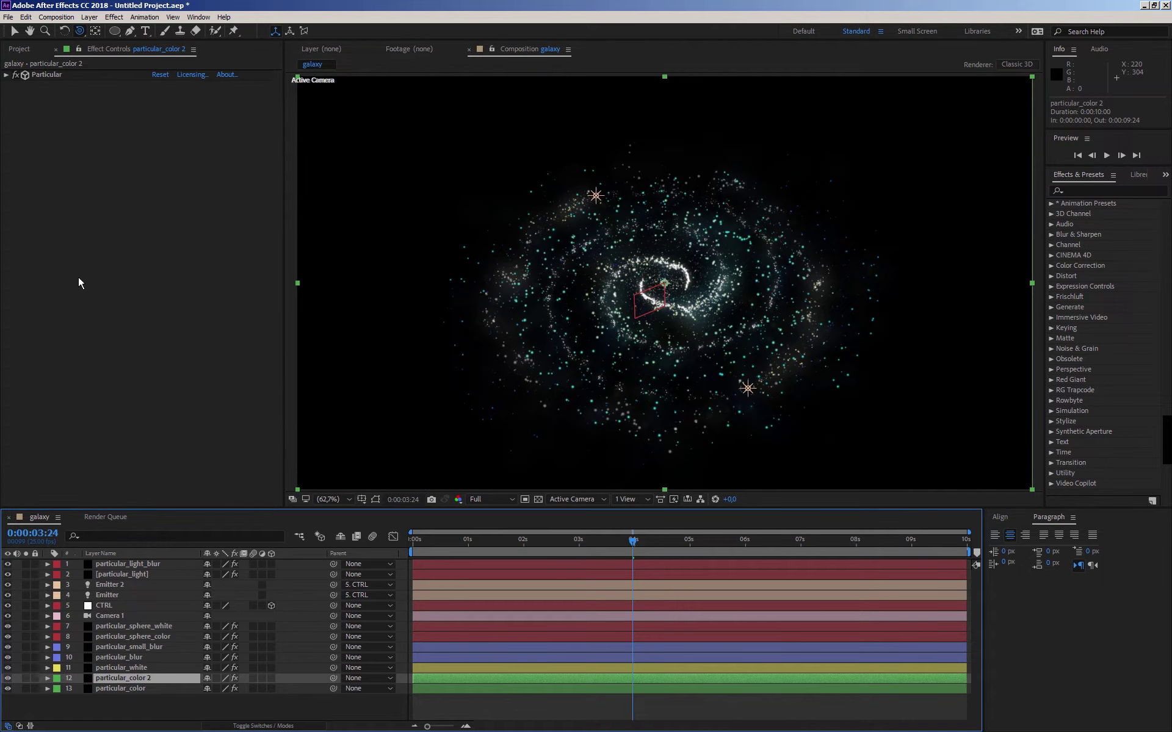
right_click(83, 320)
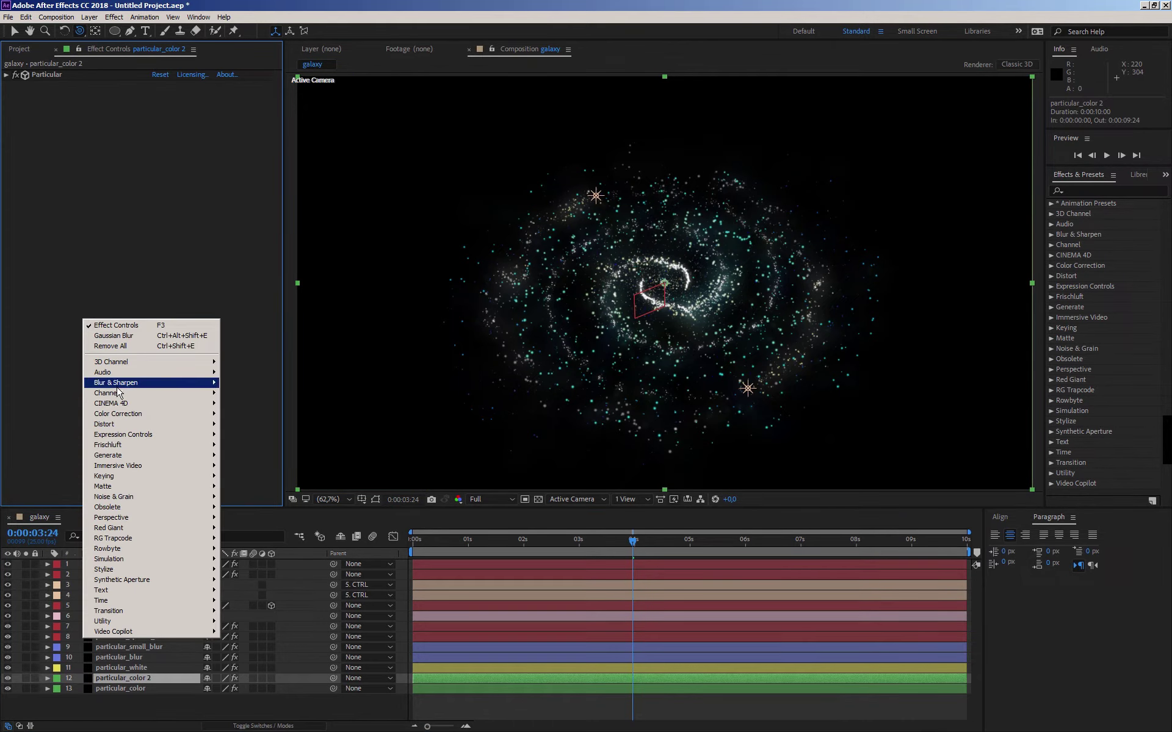
mouse_move(118, 389)
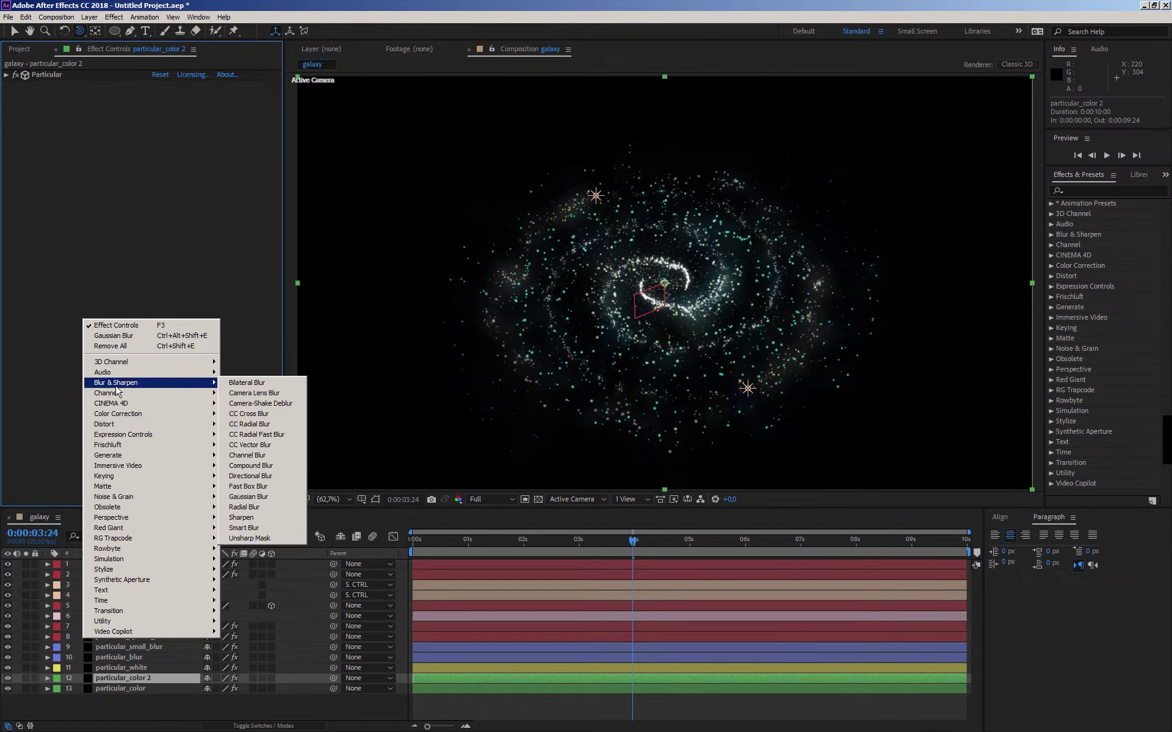
left_click(234, 446)
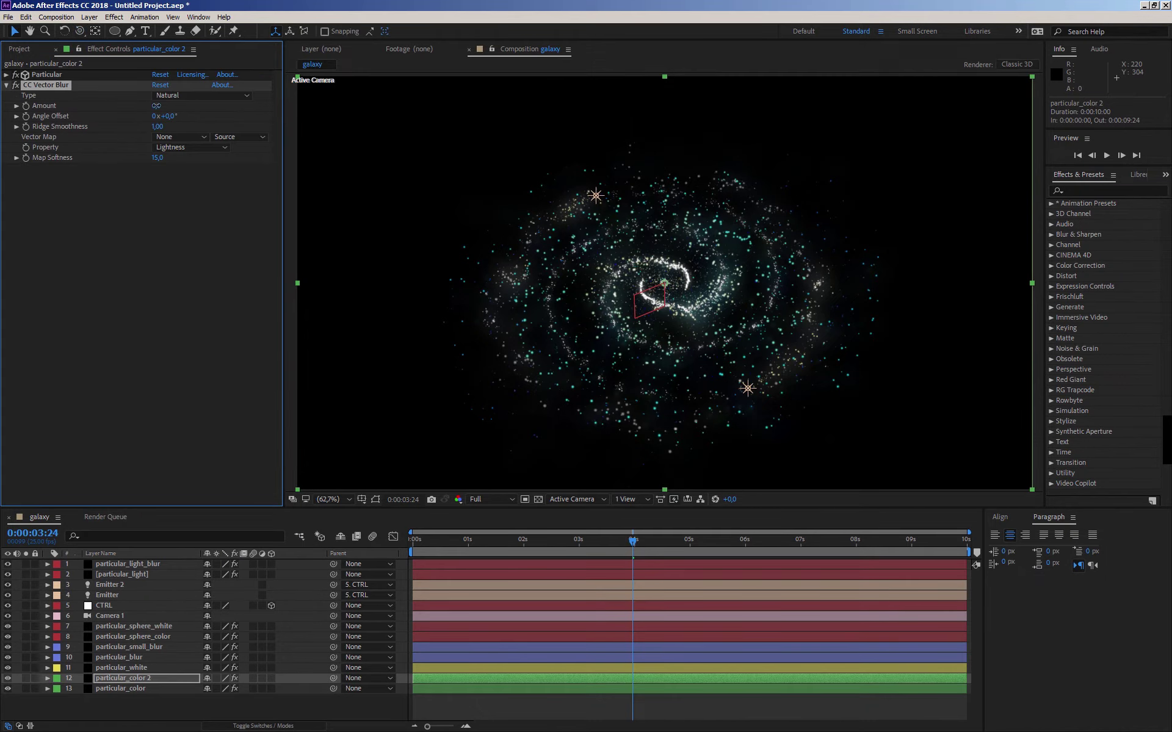
- Set the CC Vector Blur Amount to 8, viewing particular_color 2 solo
left_click_drag(157, 105, 160, 107)
left_click(99, 274)
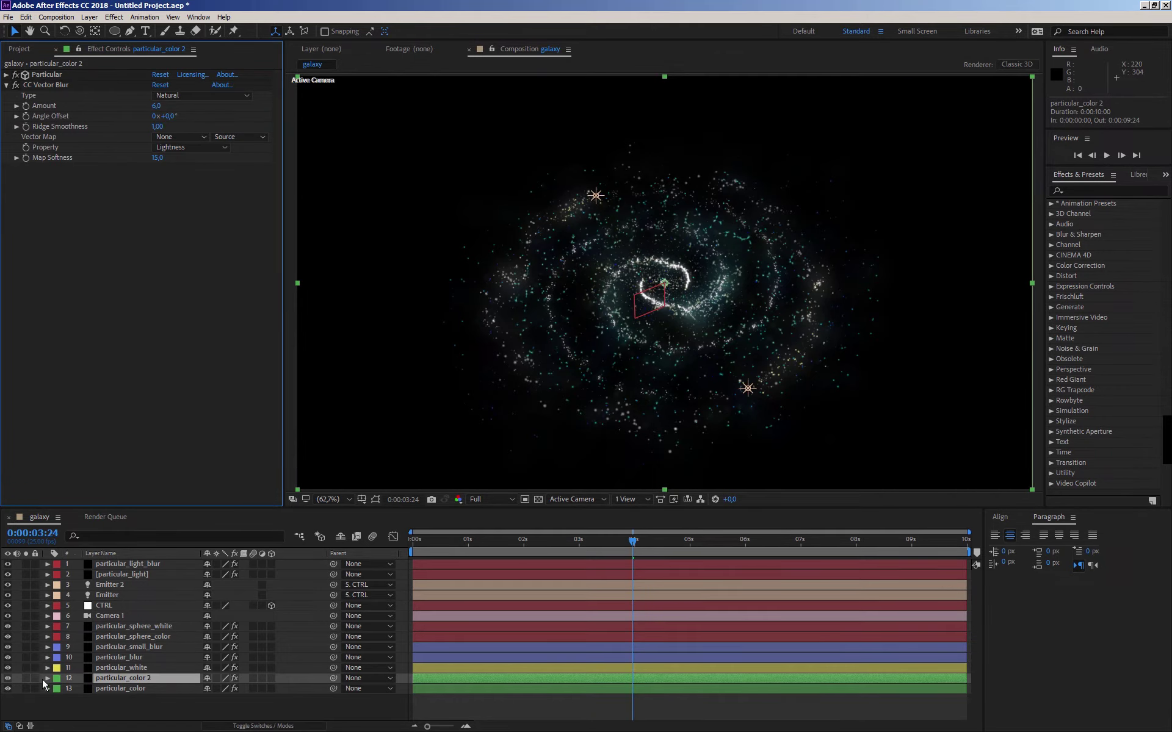
left_click(26, 678)
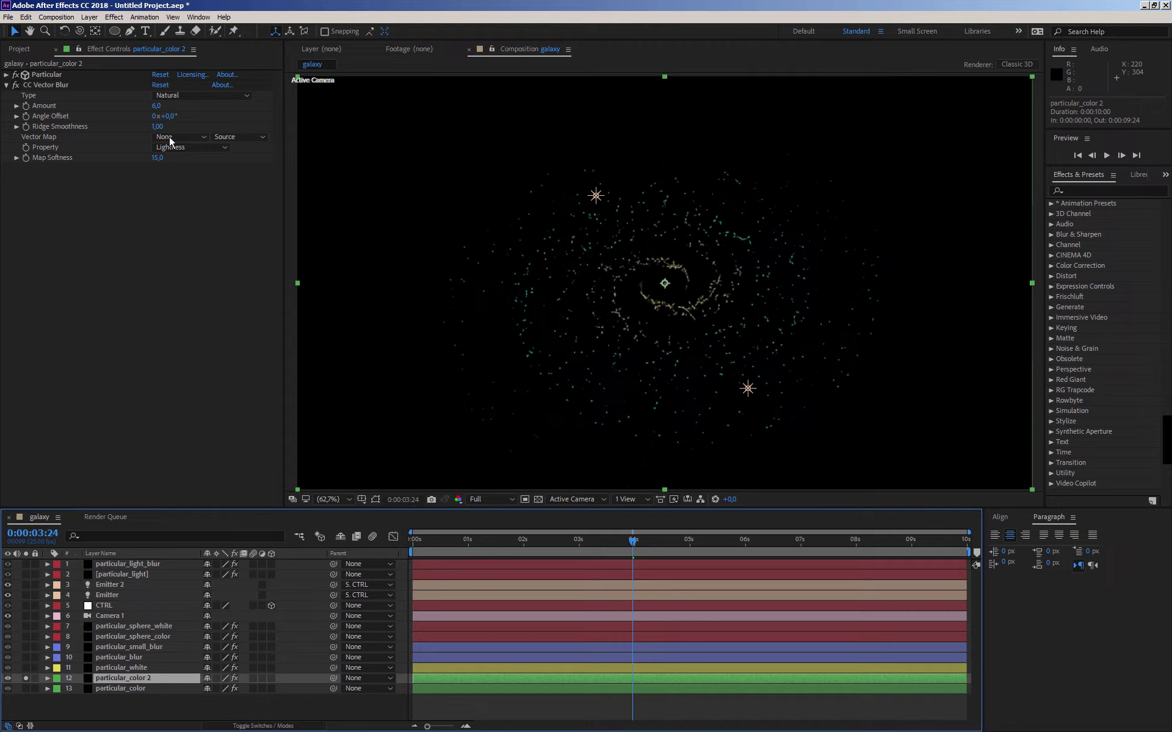
left_click(156, 107)
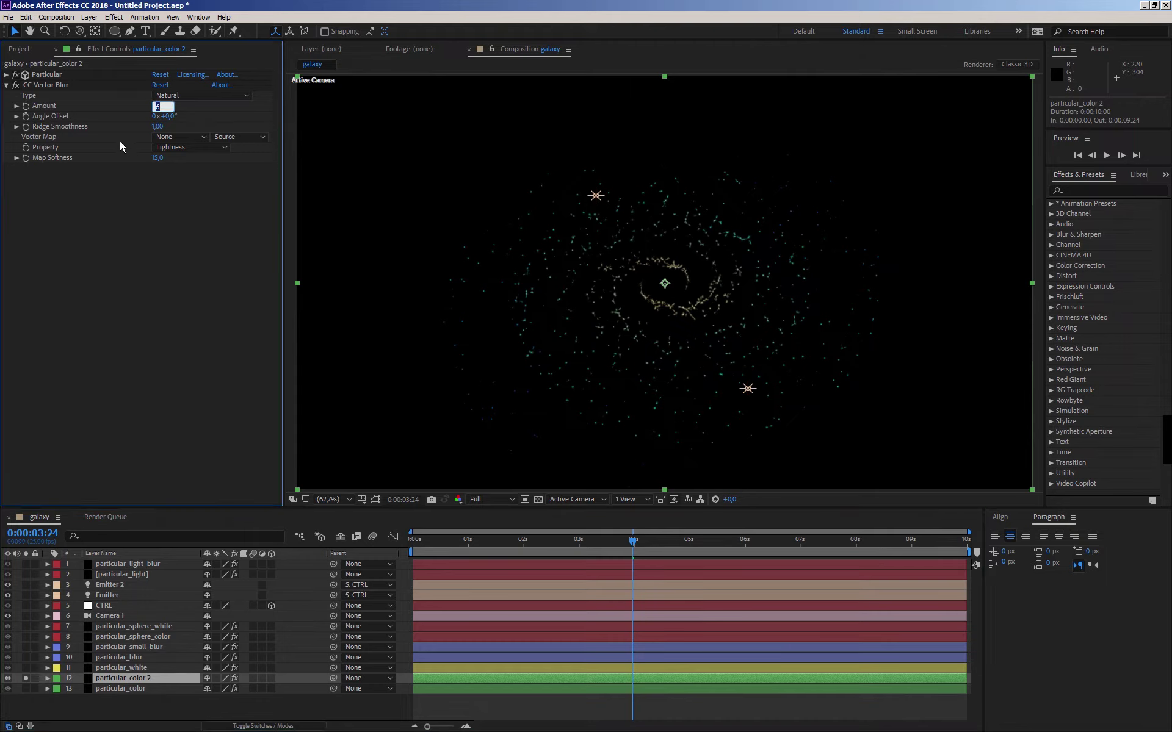
type("8")
key("Return")
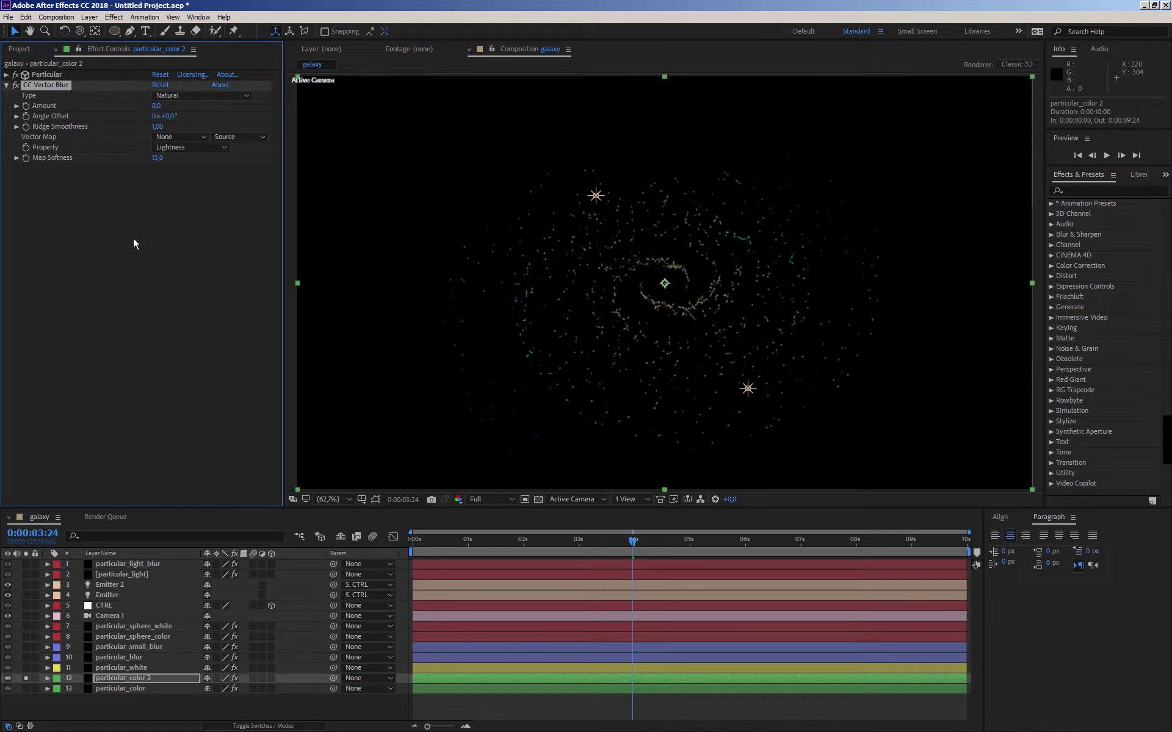
- Add a Glow with Radius 20 and Intensity 2.2 to particular_color 2, then unsolo
right_click(134, 239)
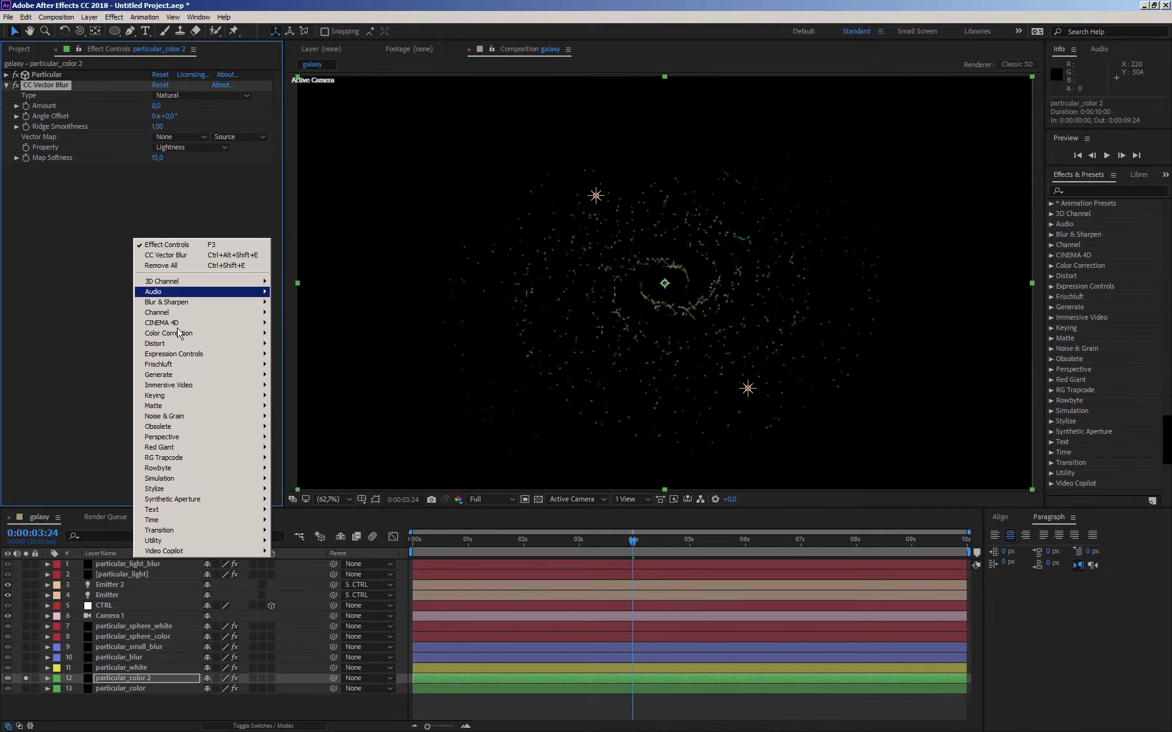
mouse_move(159, 489)
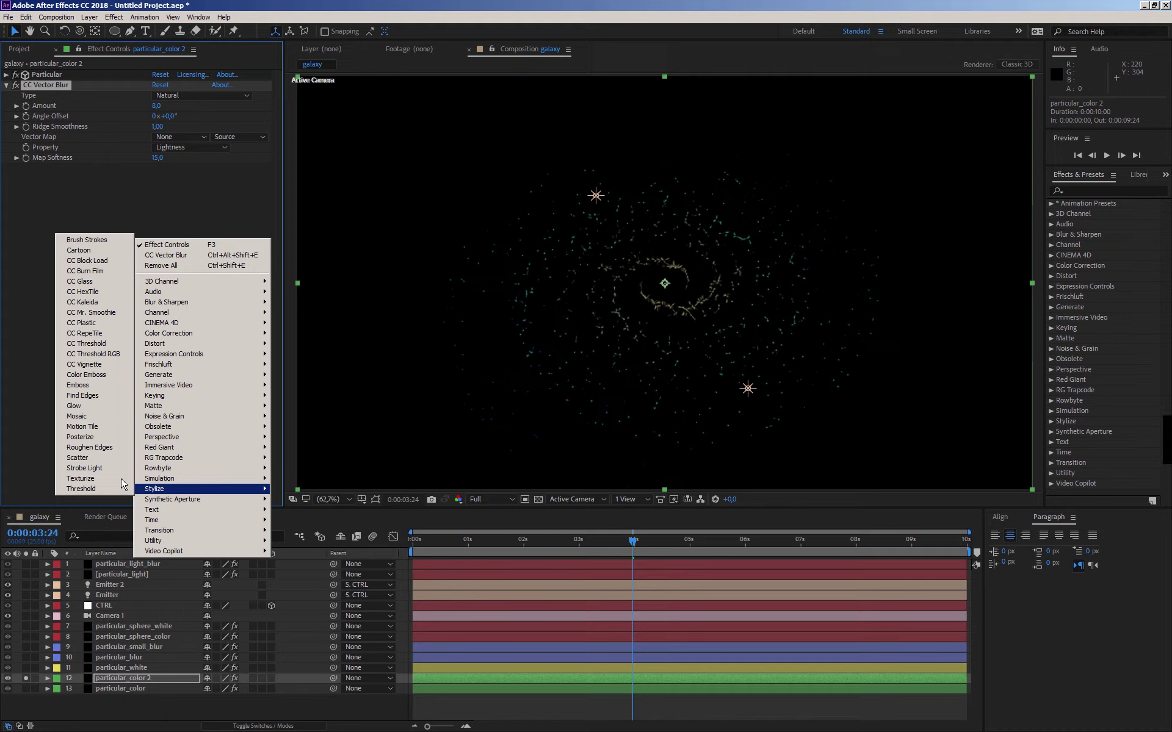
left_click(86, 407)
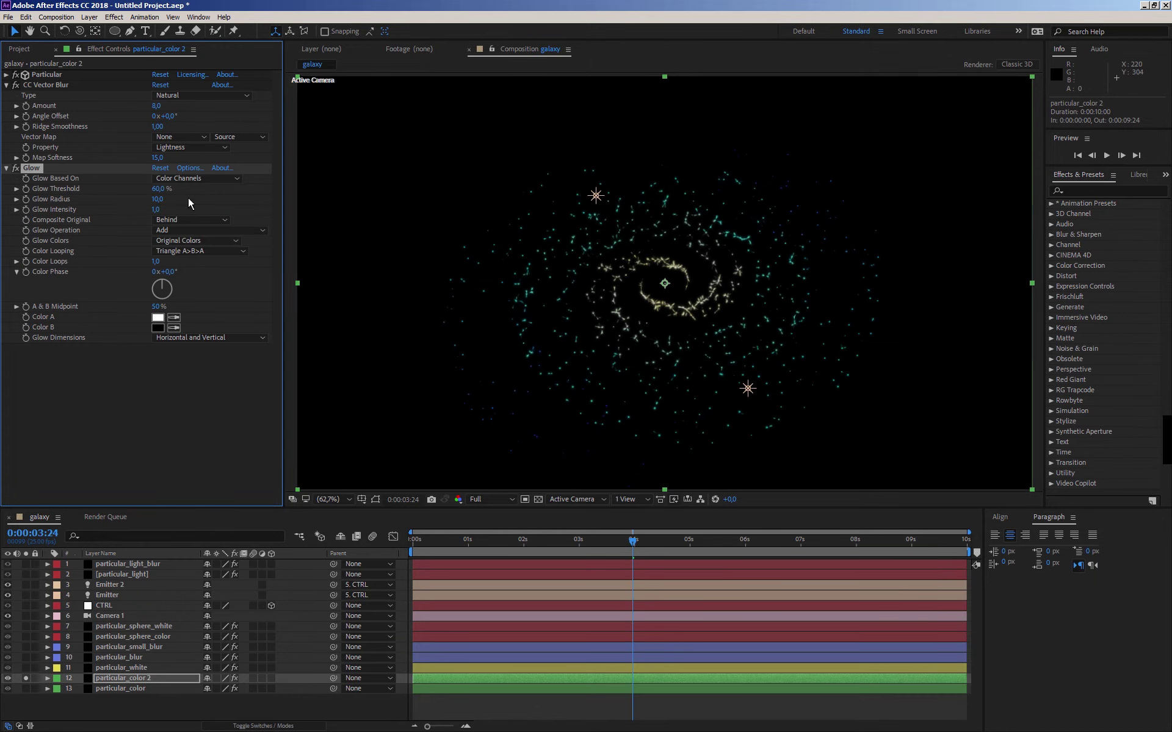
mouse_move(157, 199)
left_mouse_down()
mouse_move(208, 210)
mouse_move(159, 199)
left_mouse_up()
left_click(26, 679)
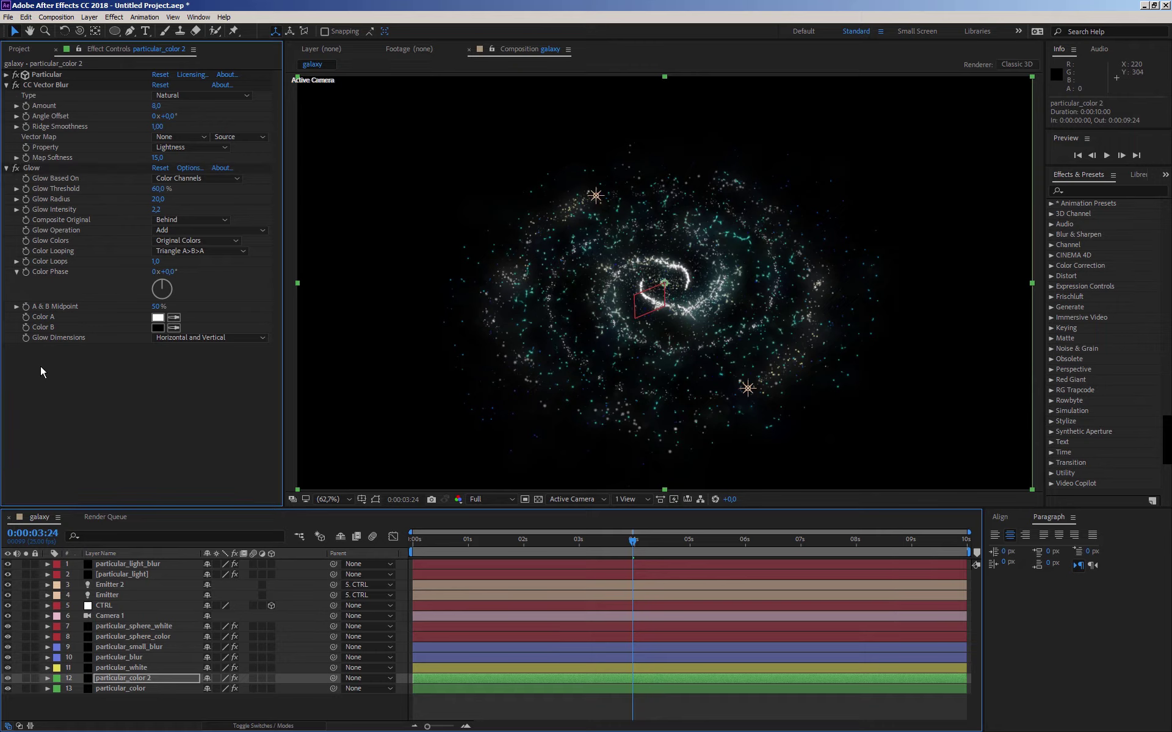
- Change particular_color 2's Particle (Master) Size to 3, then to 2
left_click(7, 168)
left_click(6, 85)
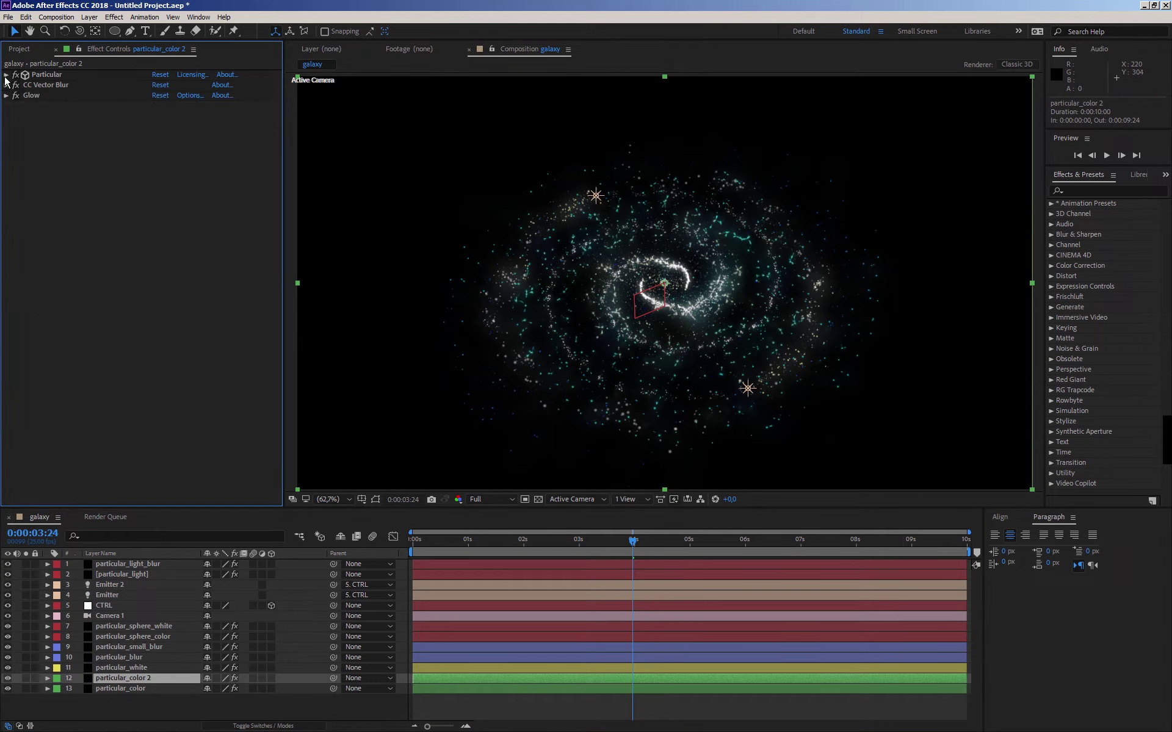
left_click(7, 75)
left_click(16, 162)
scroll(15, 166, "down", 1)
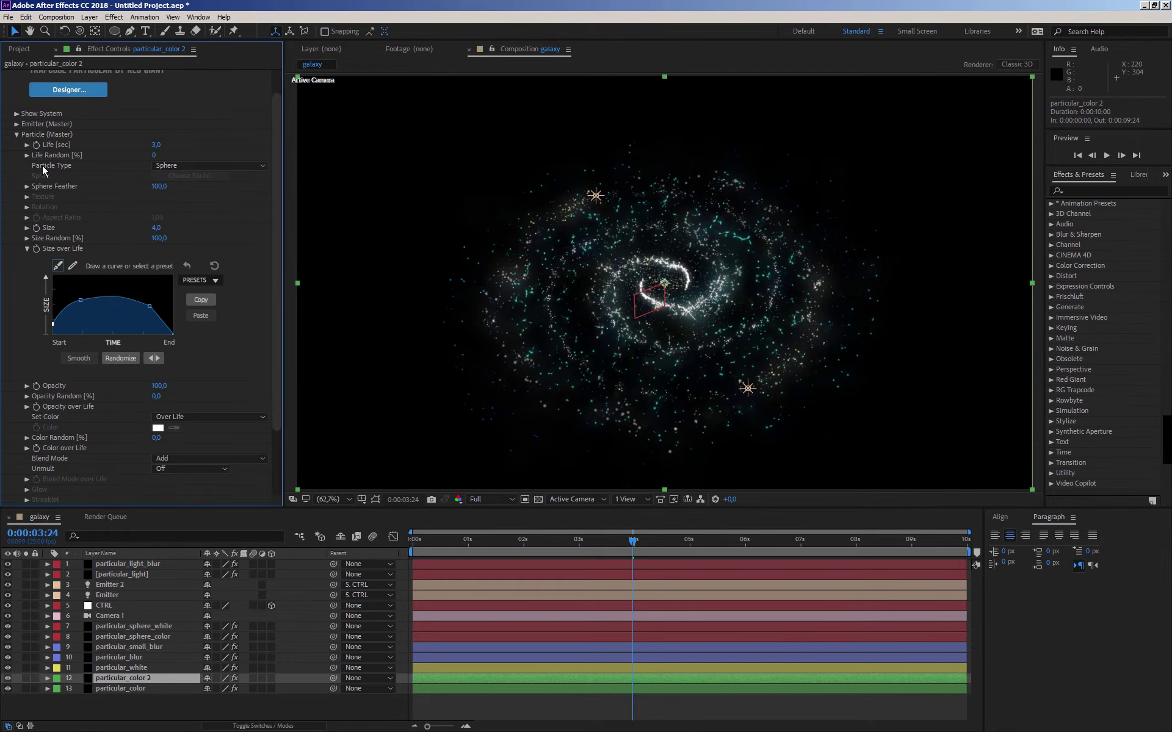
left_click(156, 229)
type("3")
key("Return")
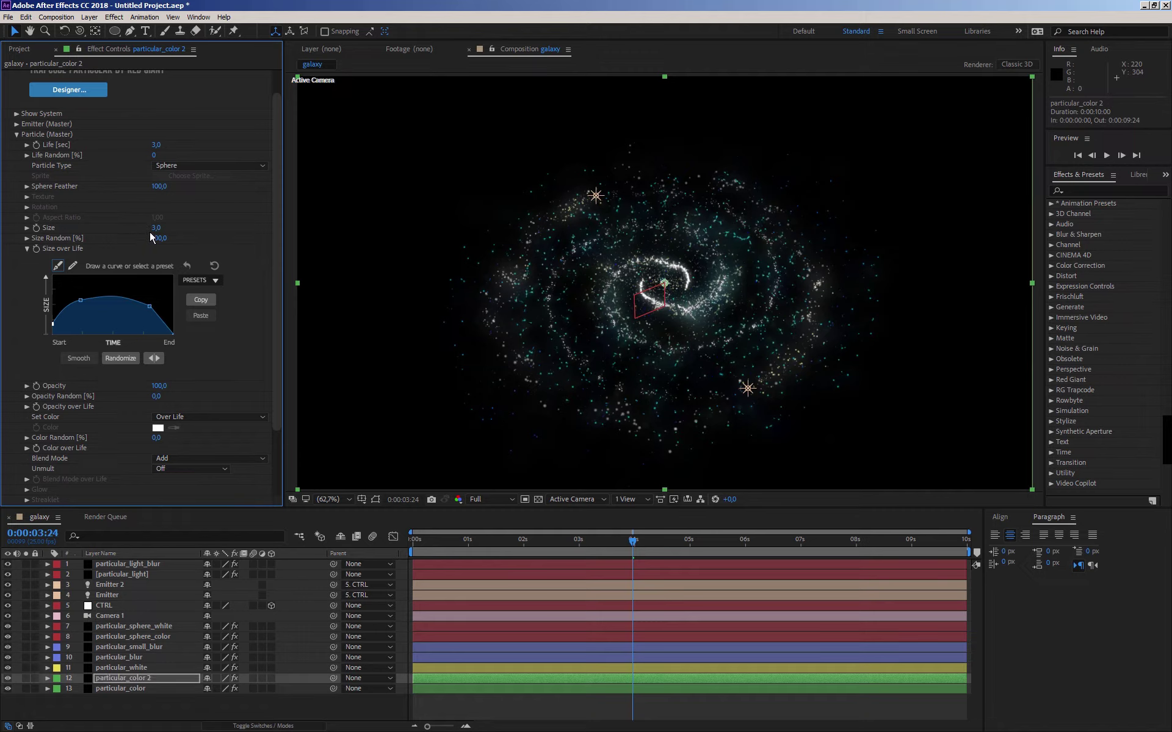
left_click(156, 228)
type("2")
key("Return")
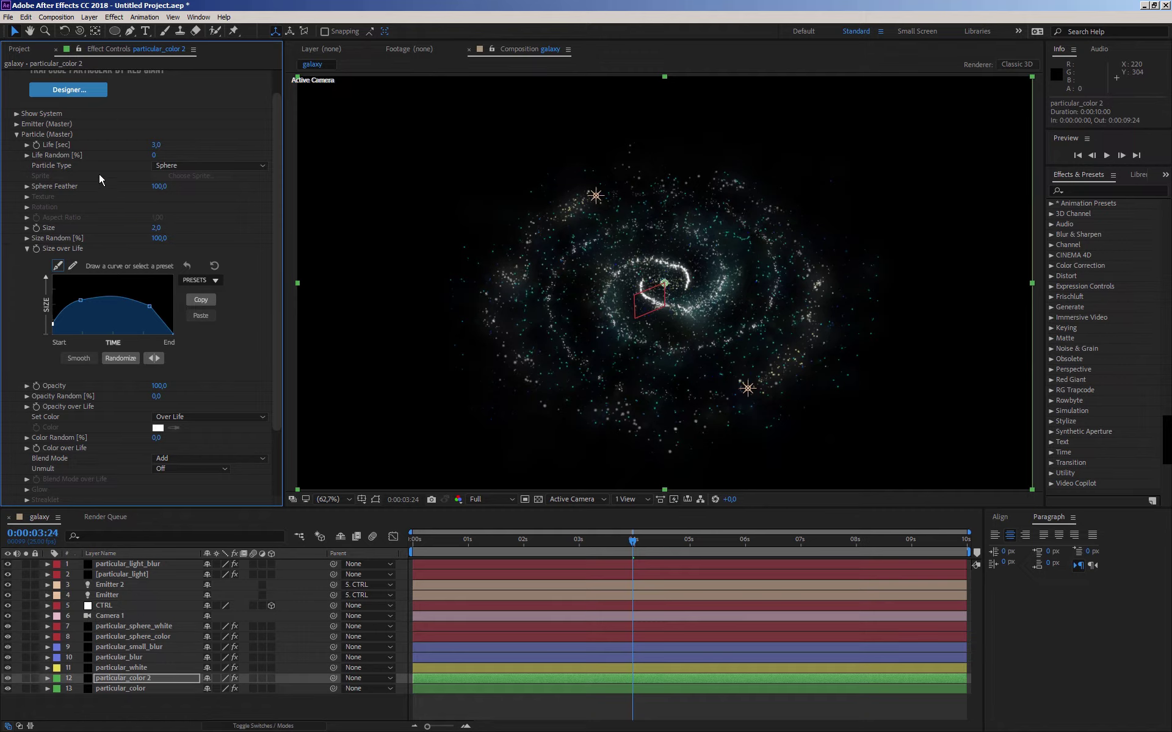
scroll(99, 177, "up", 2)
left_click(17, 162)
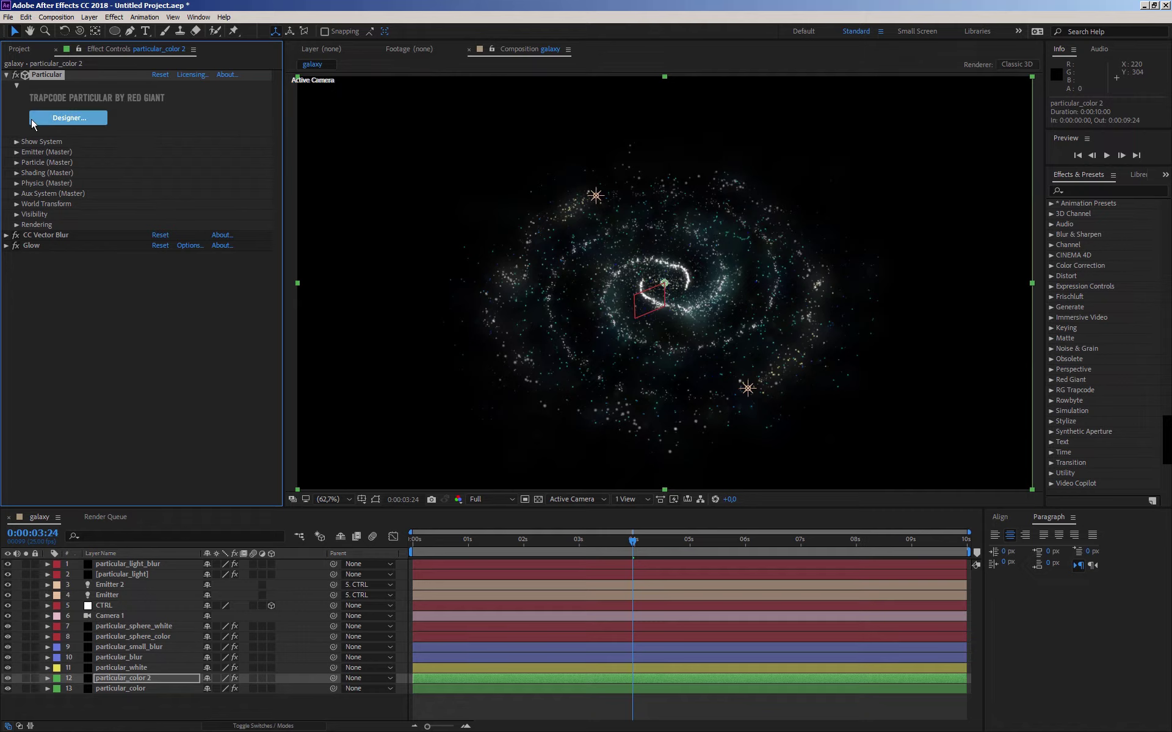
left_click(6, 75)
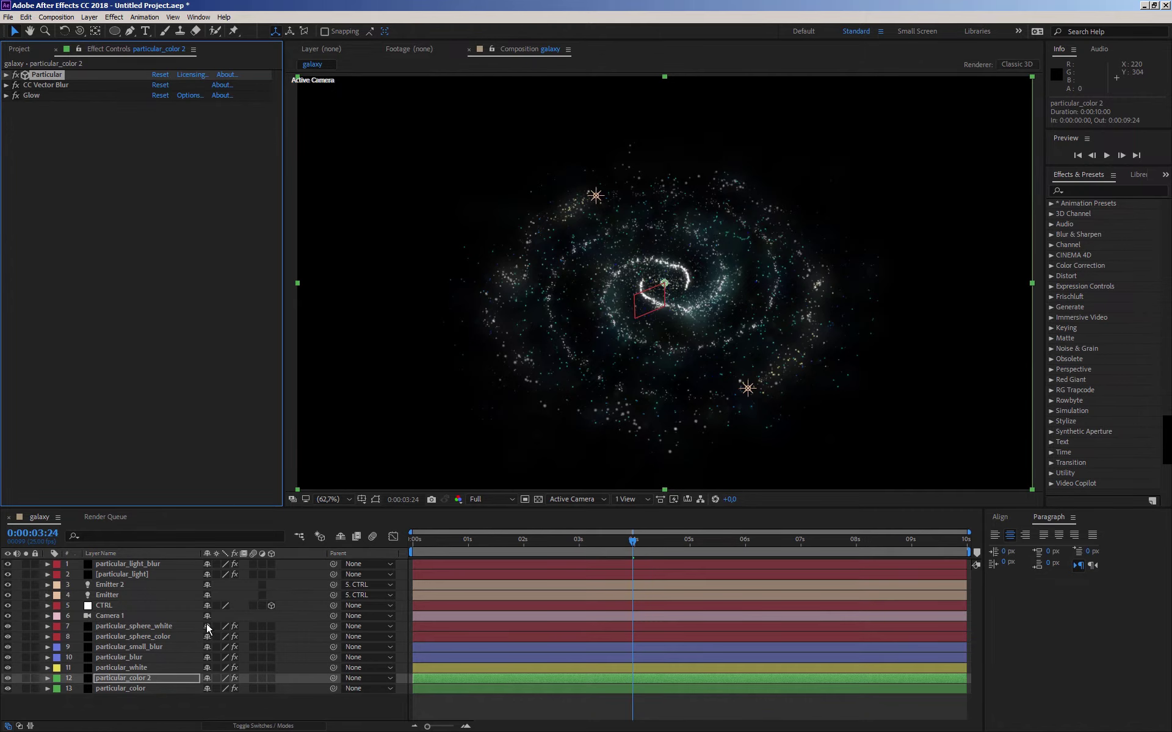
- Rename the particular_color 2 layer to particular_color_vector_blur
left_click(133, 678)
key("Return")
left_click_drag(147, 678, 165, 683)
type("_vector_blur")
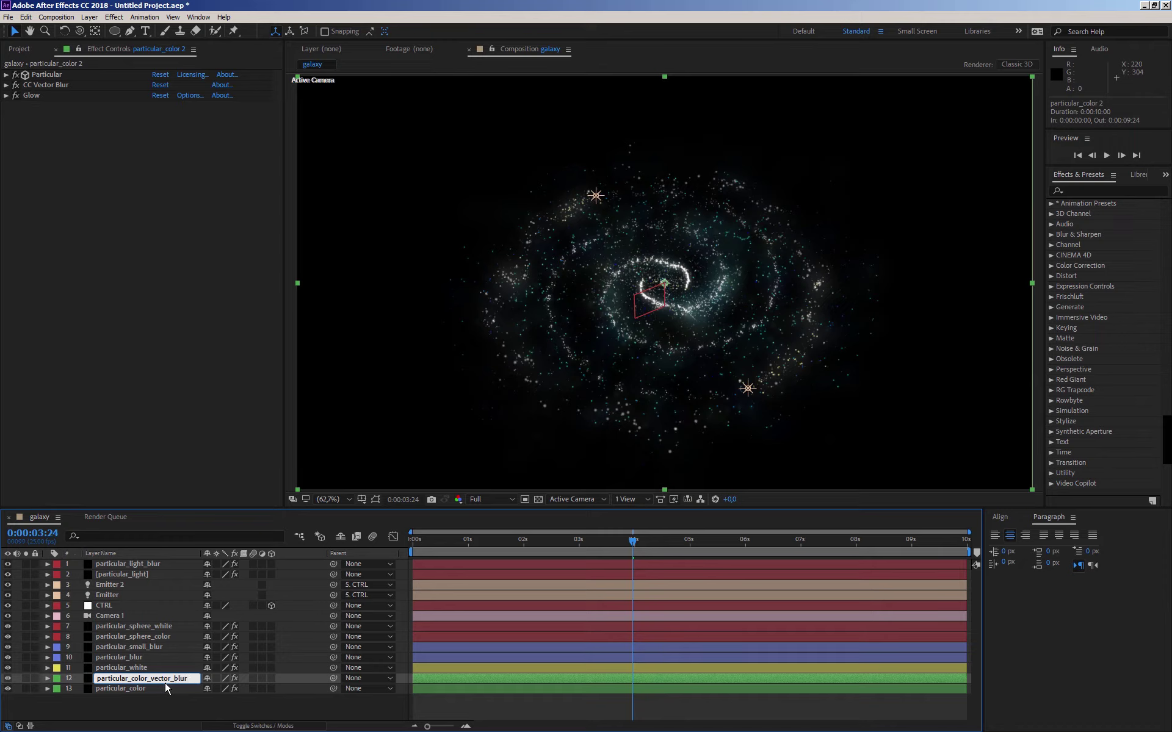
key("Return")
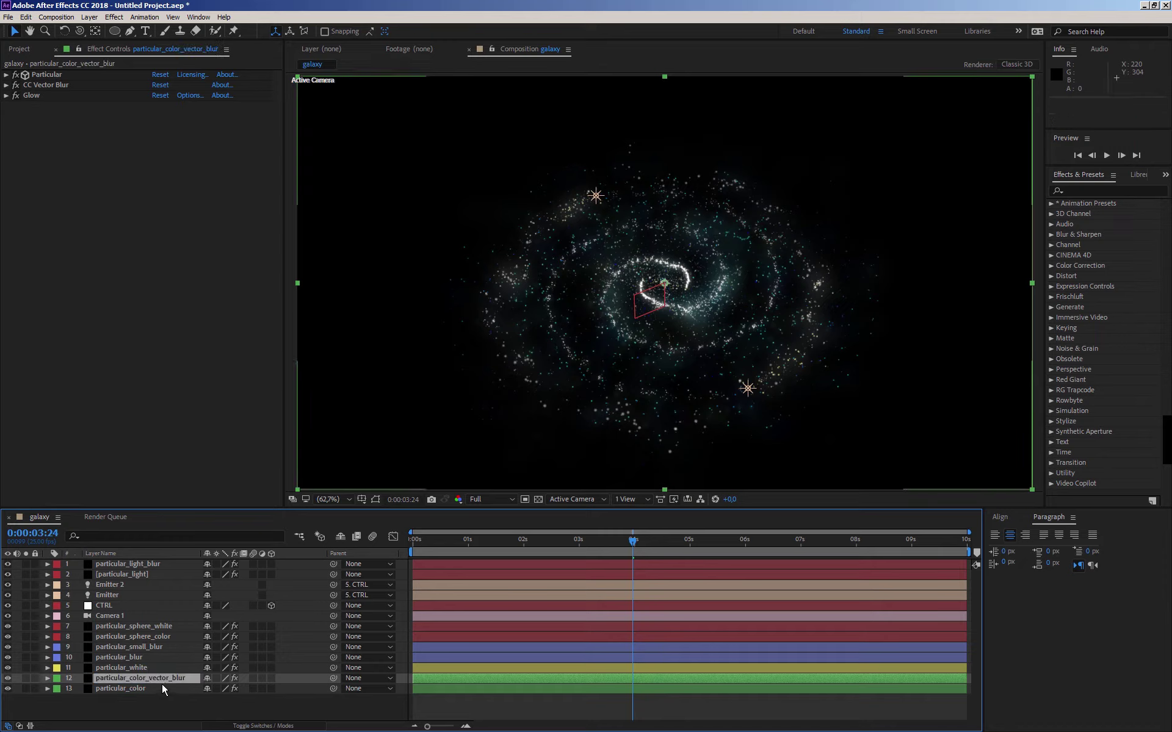
- Solo the particular_blur layer and duplicate it
left_click(25, 657)
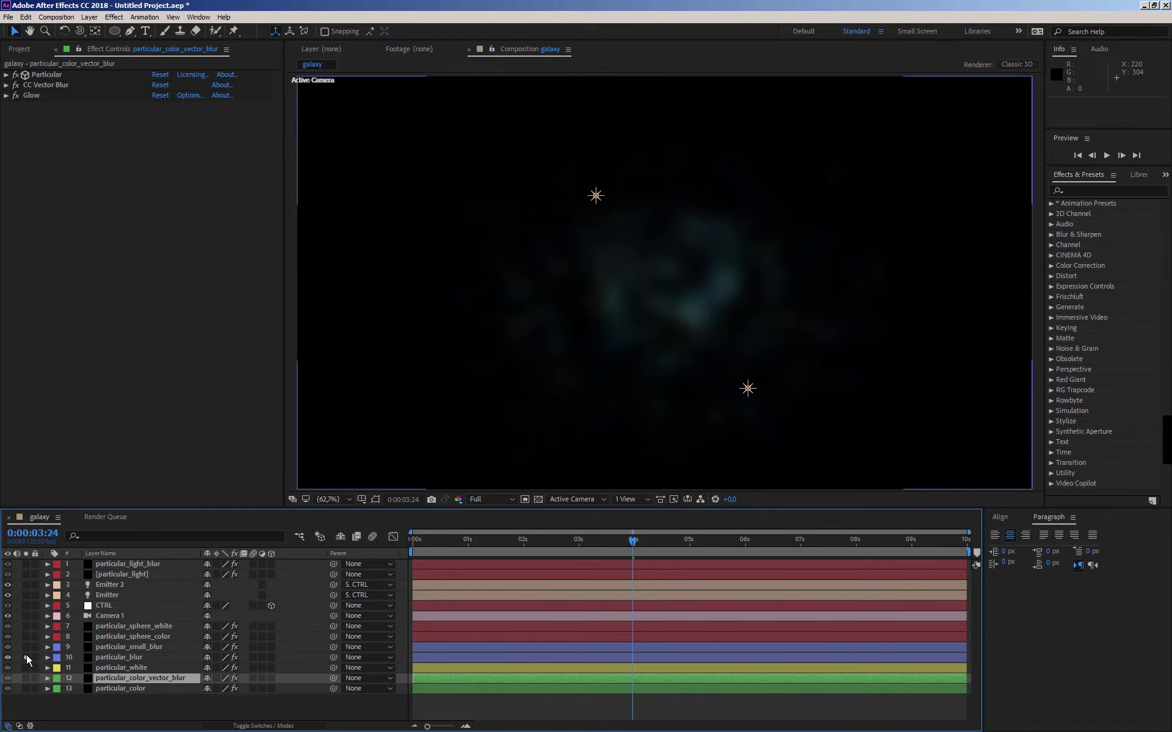
left_click(116, 655)
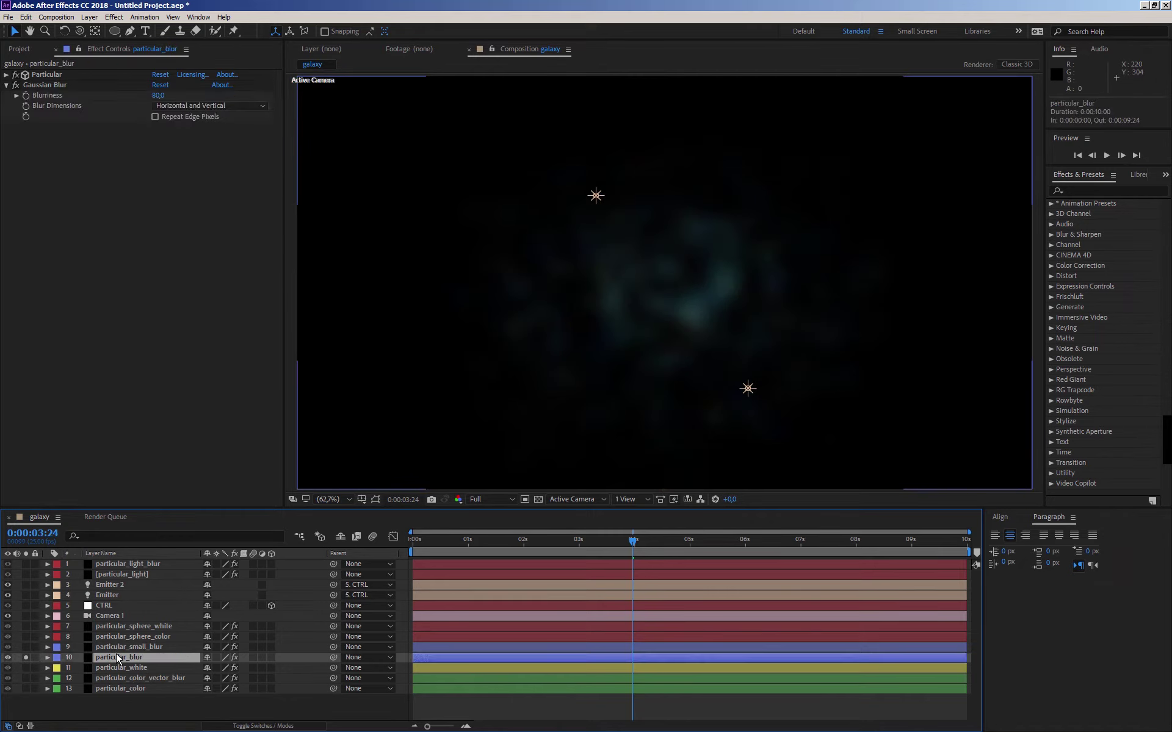
key("ctrl+d")
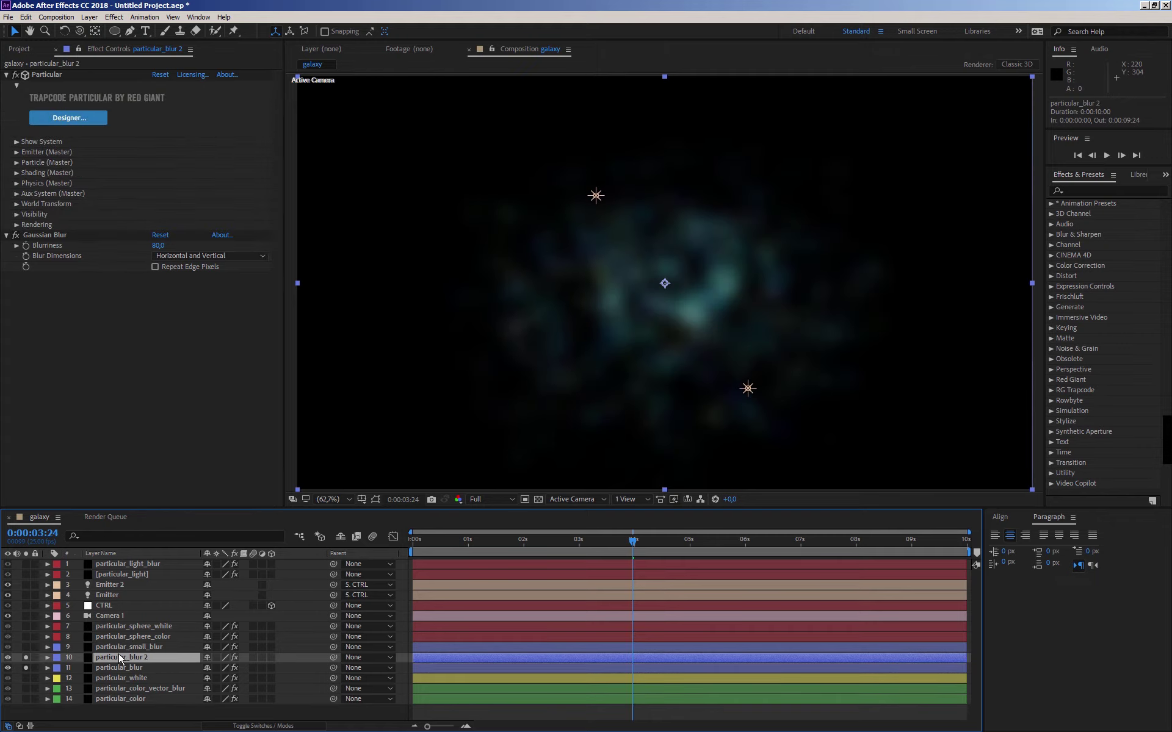
- Set the copy's Emitter Velocity to 50 and Particles/sec to 200
left_click(6, 235)
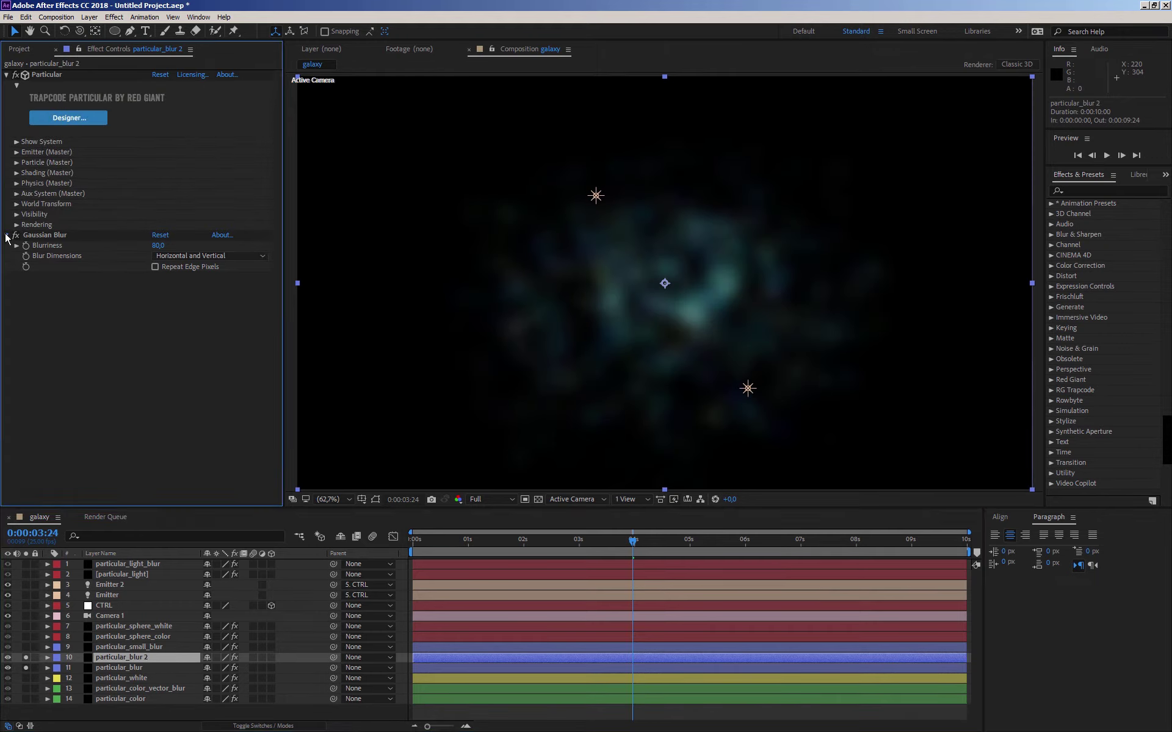
left_click(16, 152)
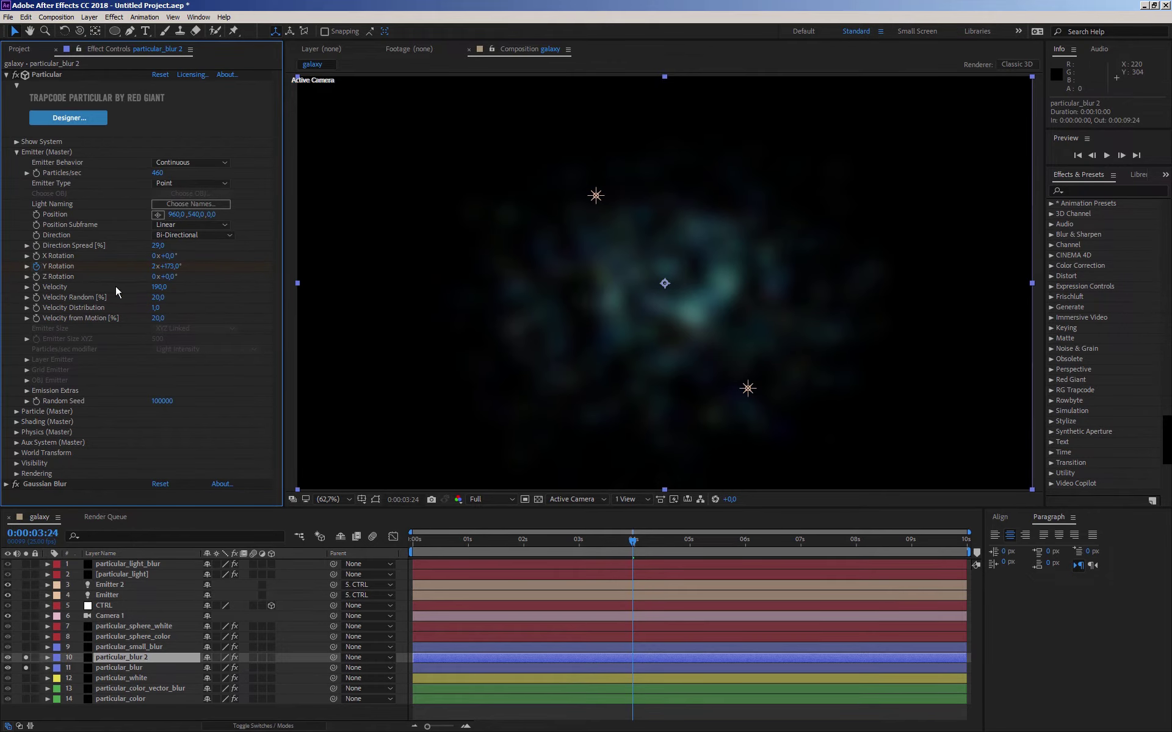
left_click(157, 288)
type("50")
key("Return")
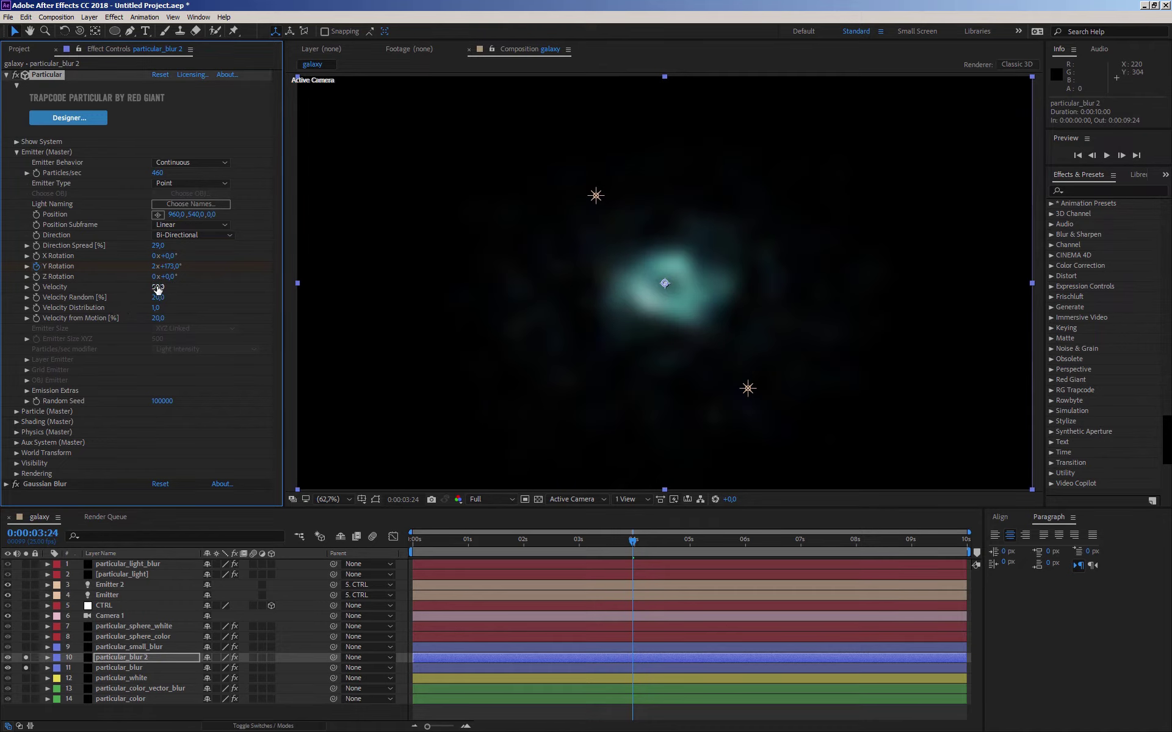
left_click(157, 174)
type("300")
key("Return")
left_click(156, 174)
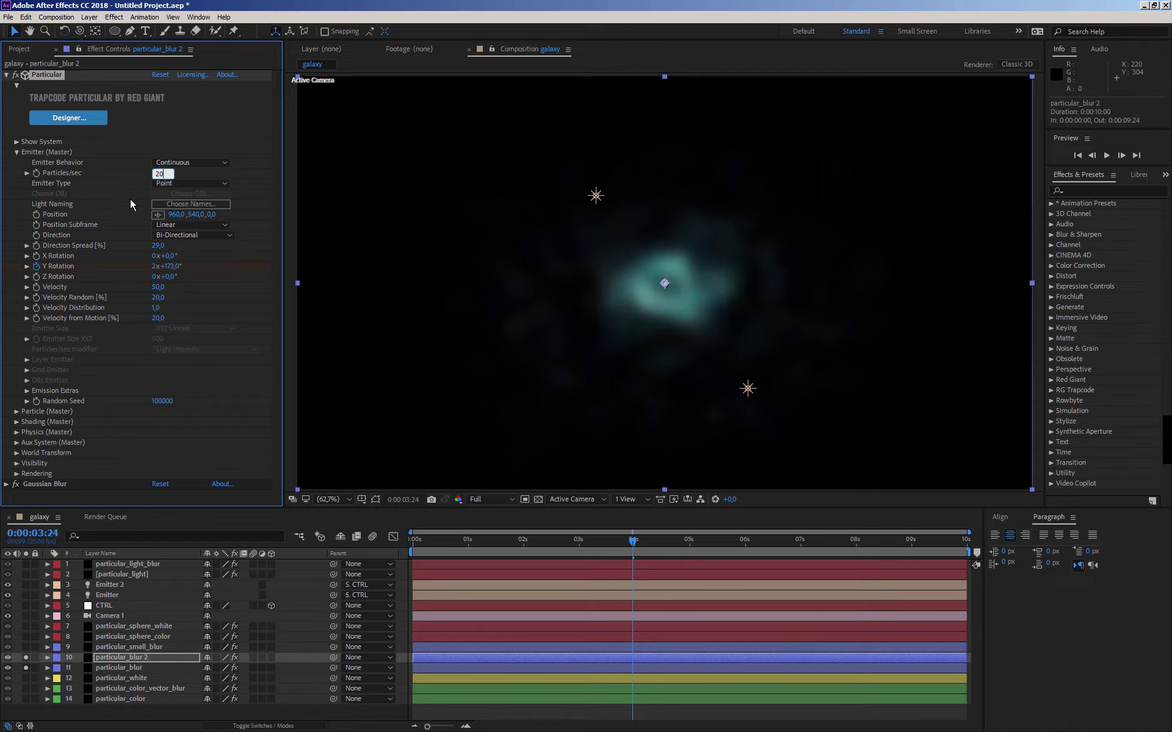
type("0")
key("Return")
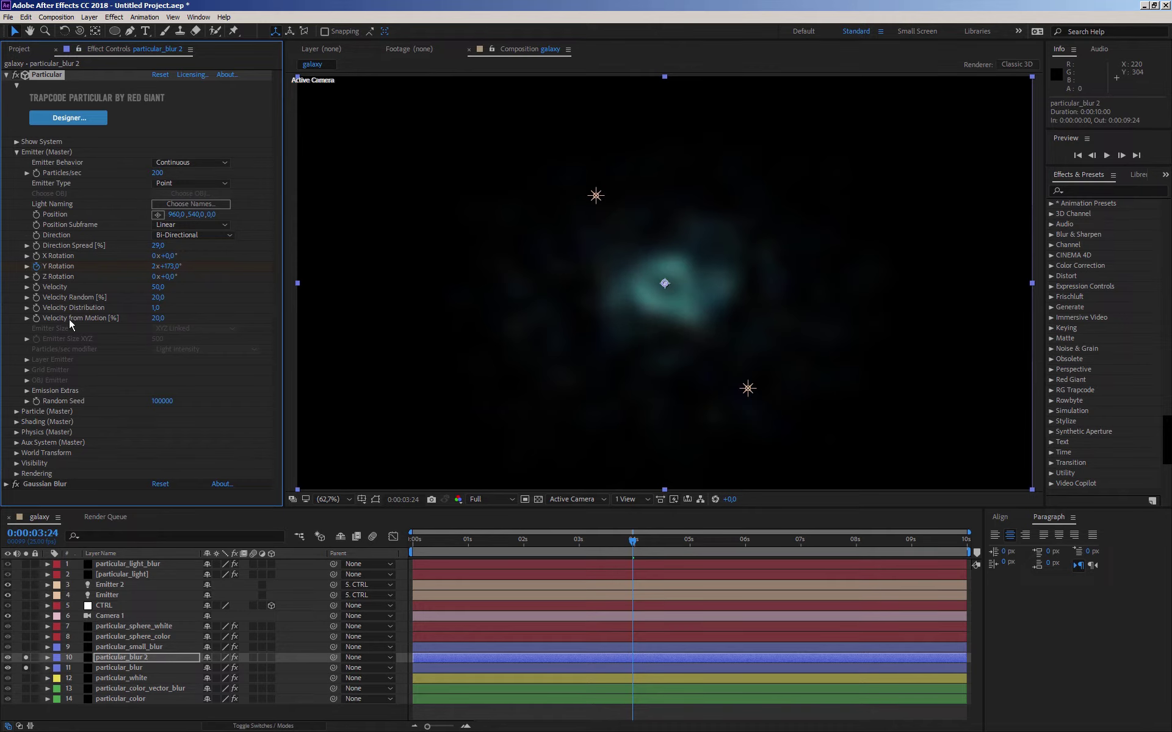
- Set the copy's Opacity to 45 and reshape its Color over Life ramp with a light-yellow stop
left_click(17, 152)
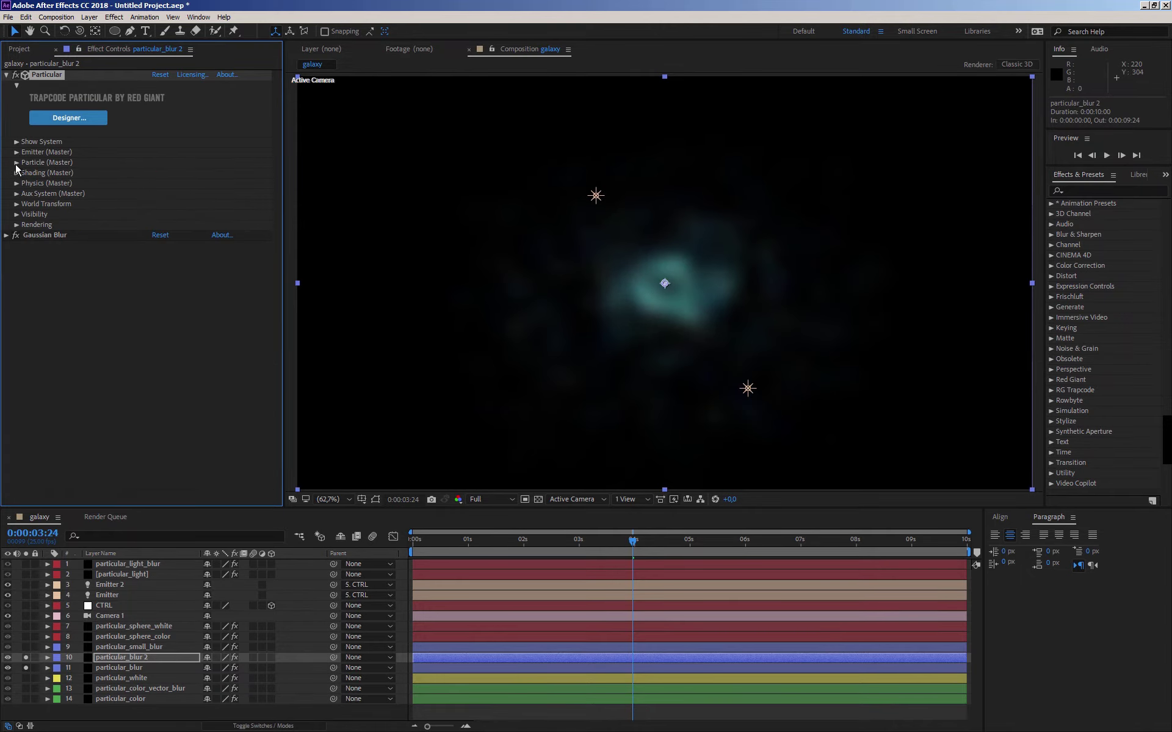
left_click(17, 162)
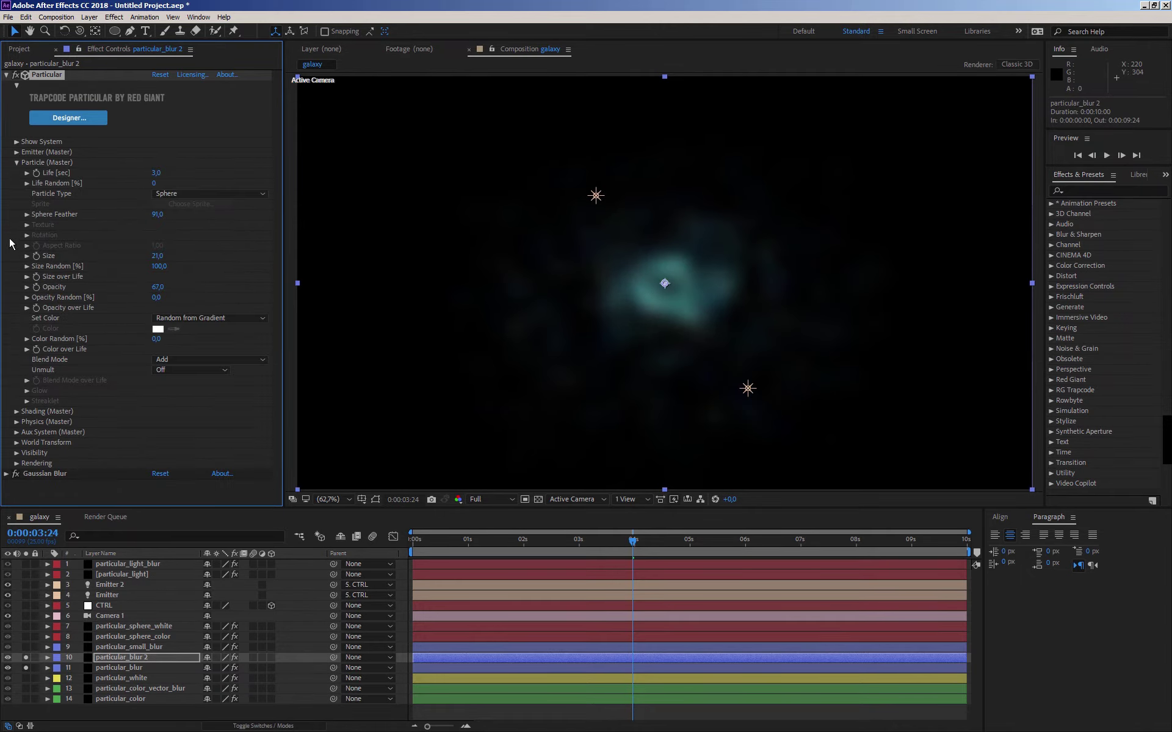
left_click(157, 287)
type("5")
key("Return")
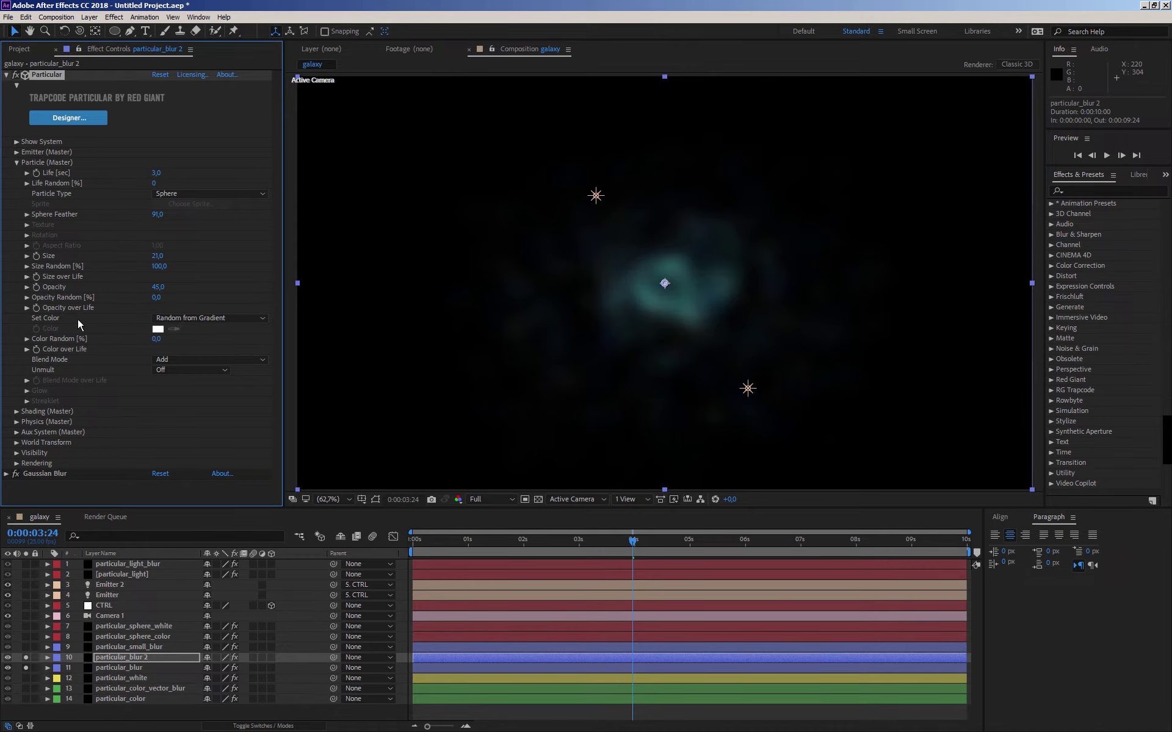
left_click(26, 349)
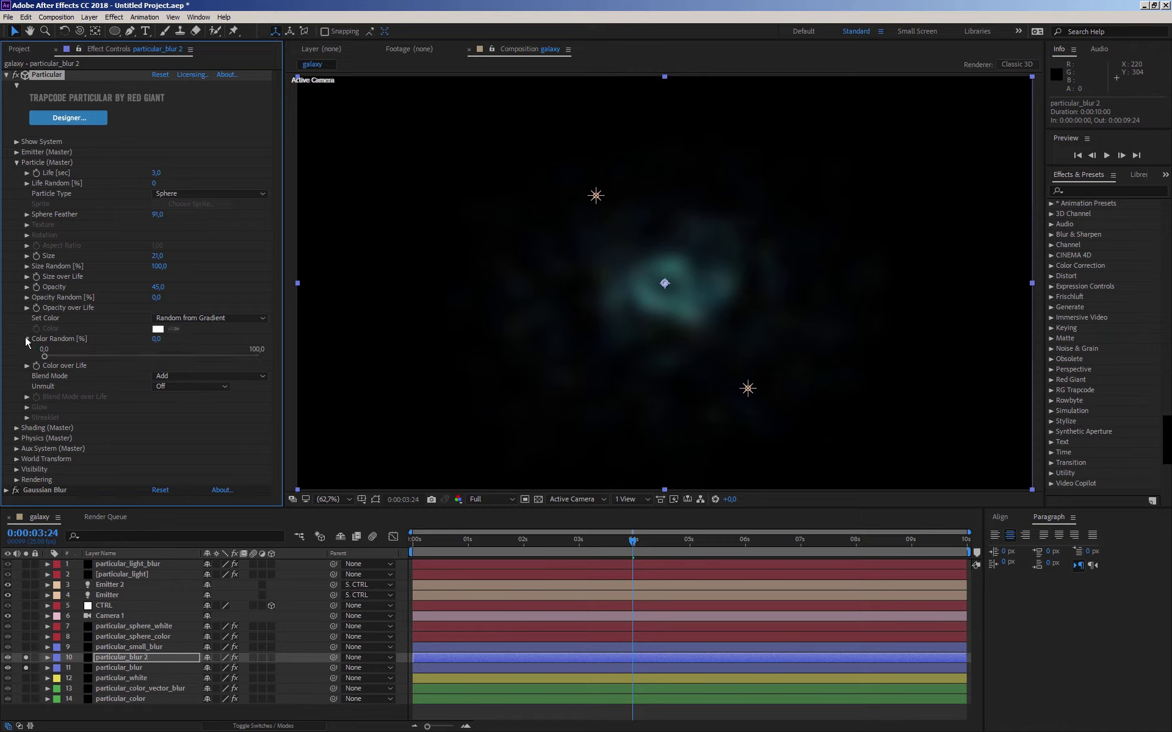
left_click(26, 349)
left_click(26, 349)
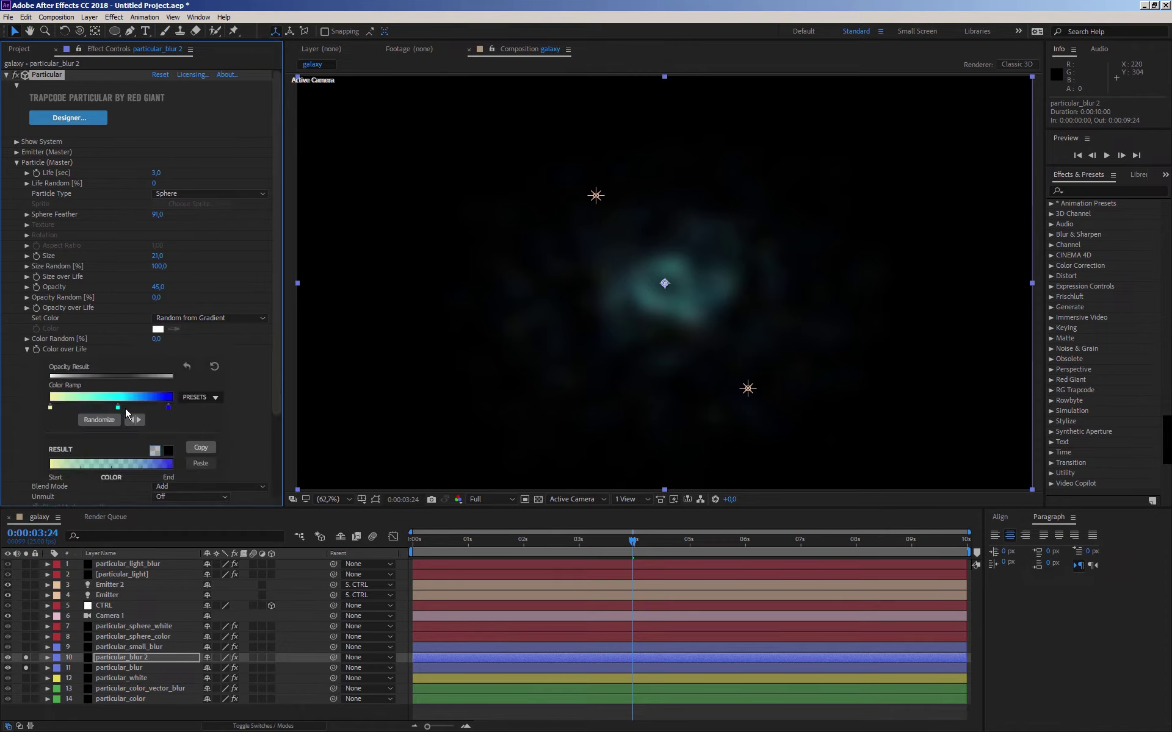
left_click_drag(124, 407, 154, 409)
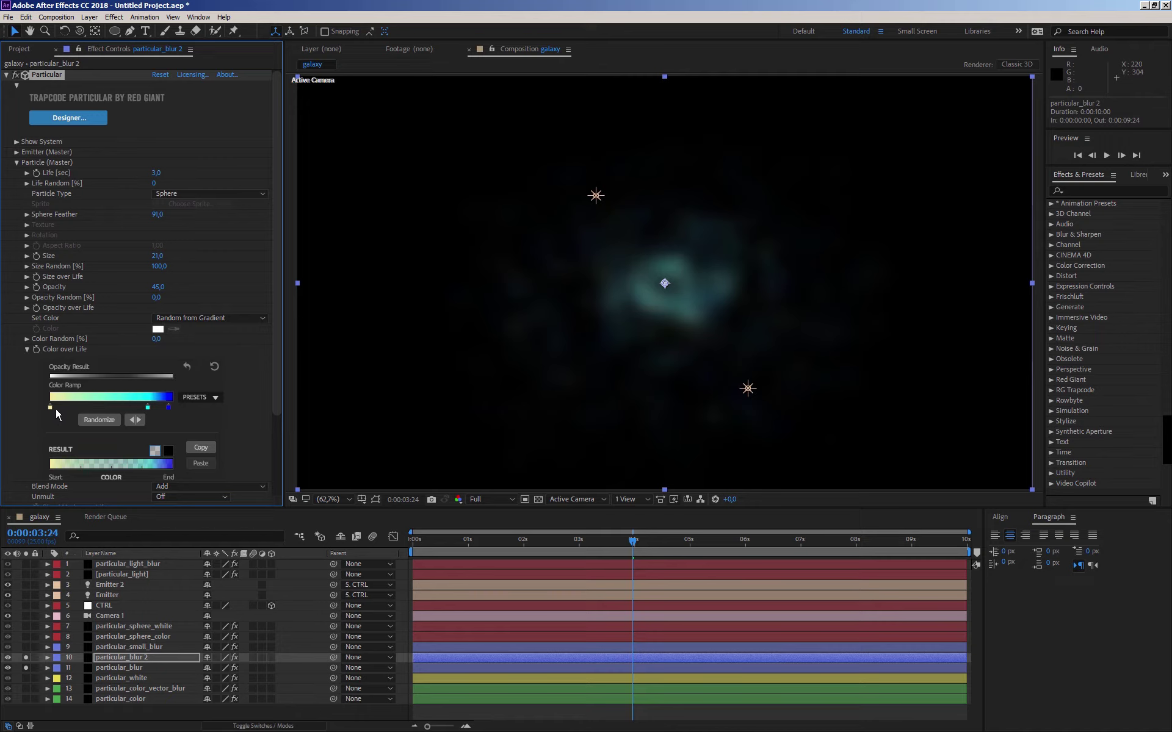
left_click(123, 407)
left_click_drag(148, 408, 136, 408)
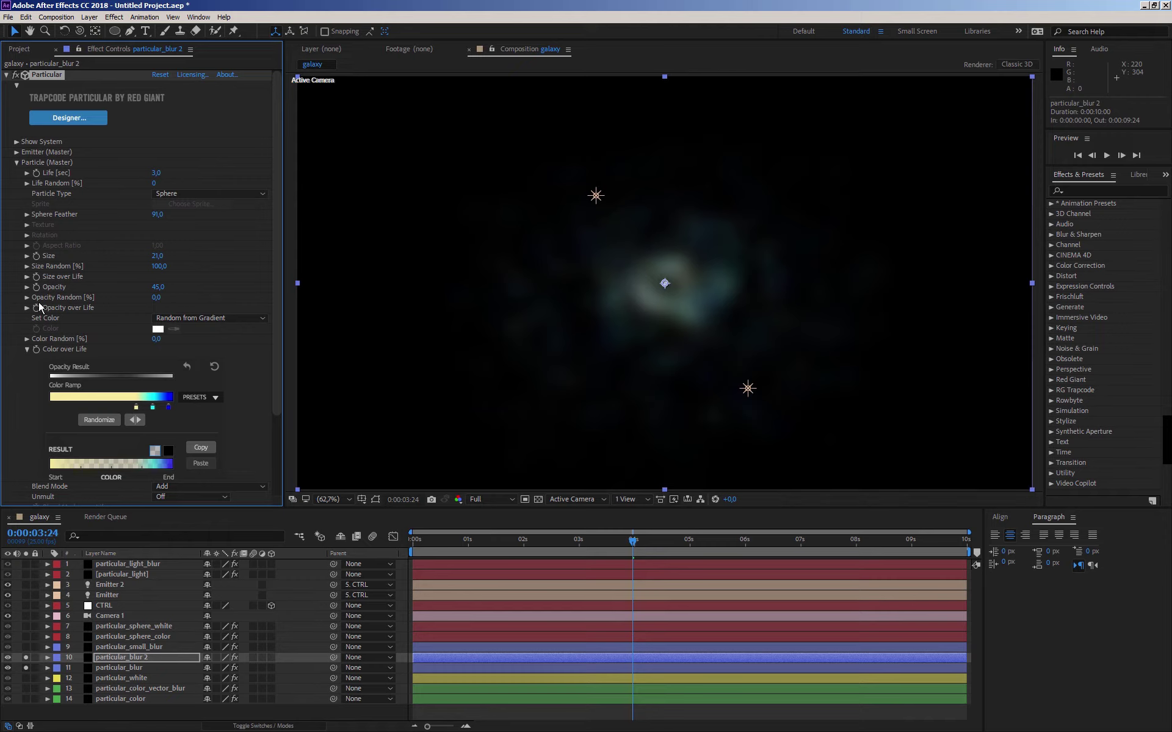
- Set the copy's particle Size to 15 and Opacity to 40, then unsolo it
left_click(155, 256)
type("15")
key("Return")
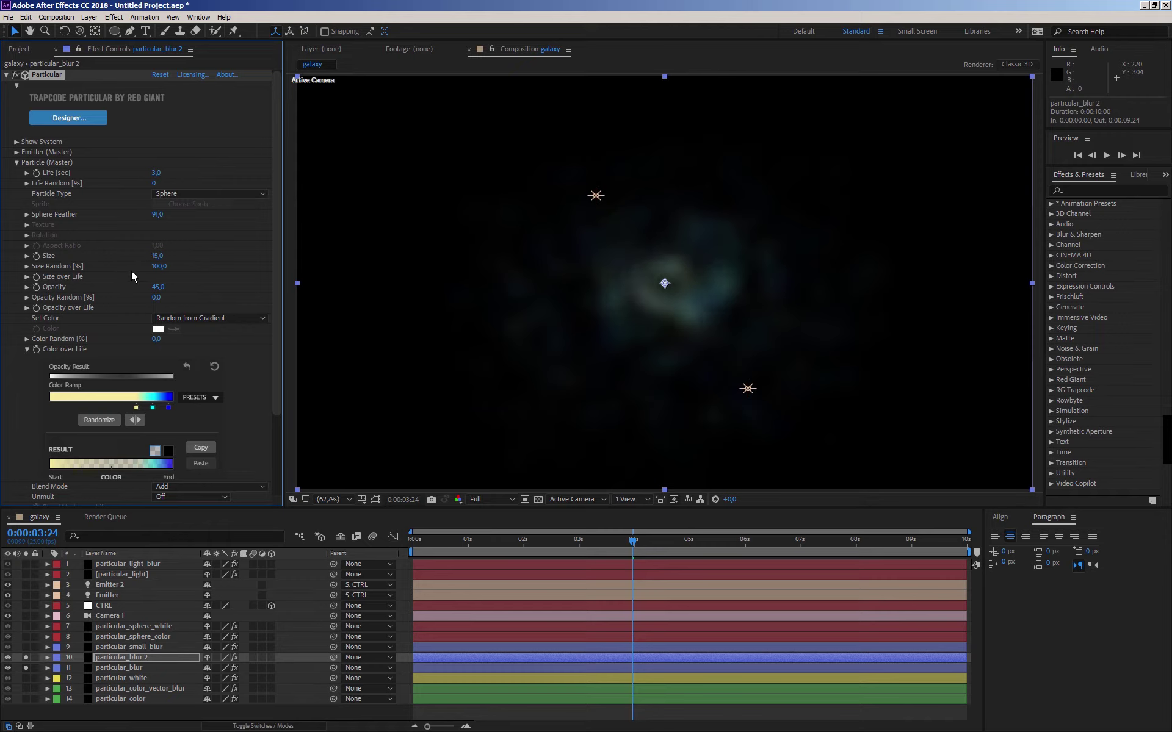
left_click(27, 349)
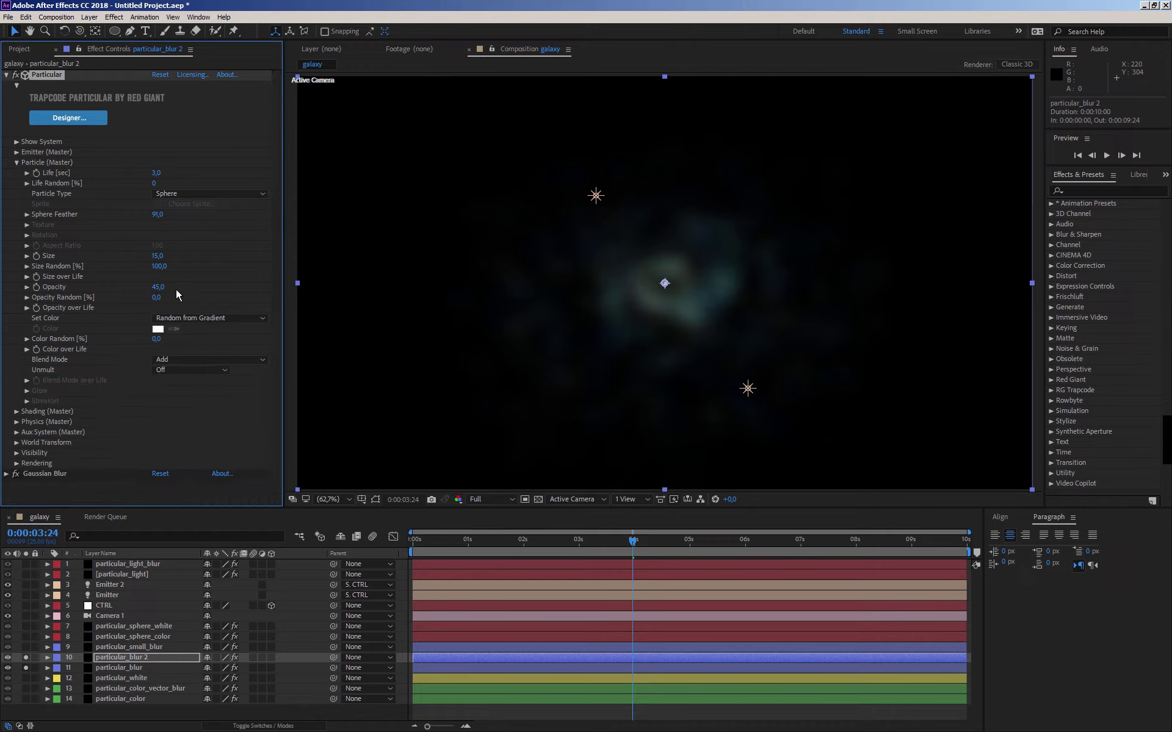
left_click(157, 289)
type("40")
key("Return")
left_click(16, 162)
left_click(26, 657)
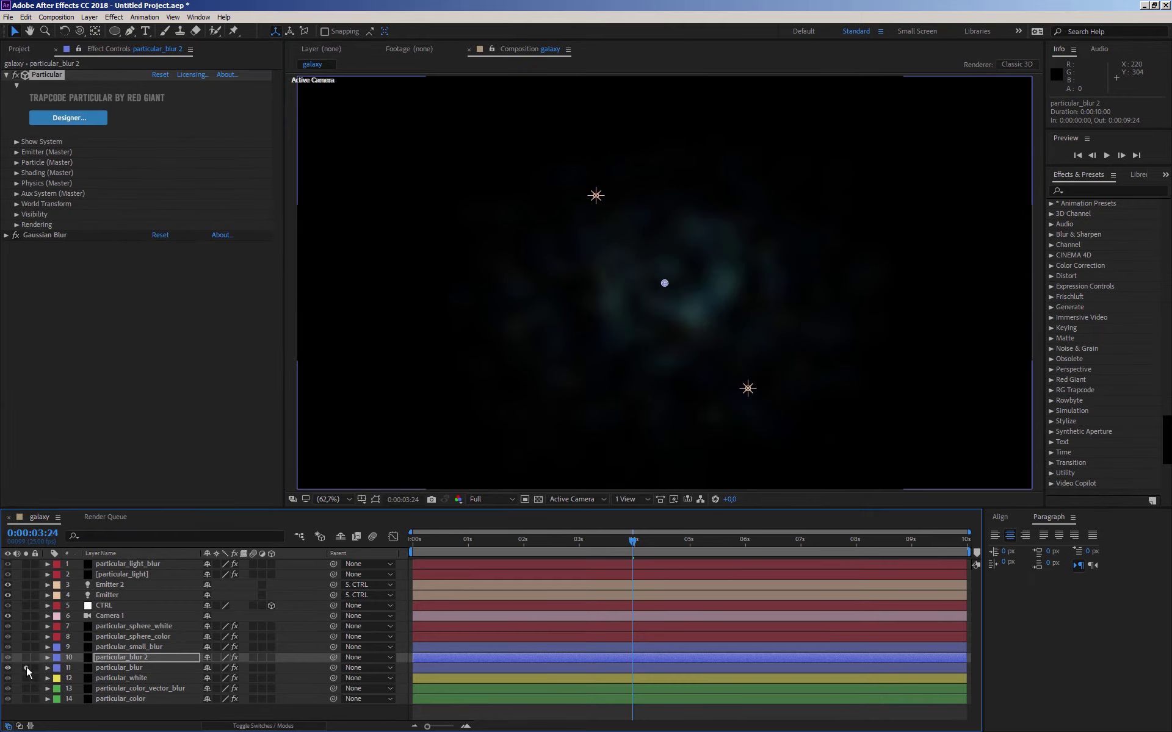
- Compare the galaxy with and without particular_blur 2, then solo particular_blur
left_click(25, 668)
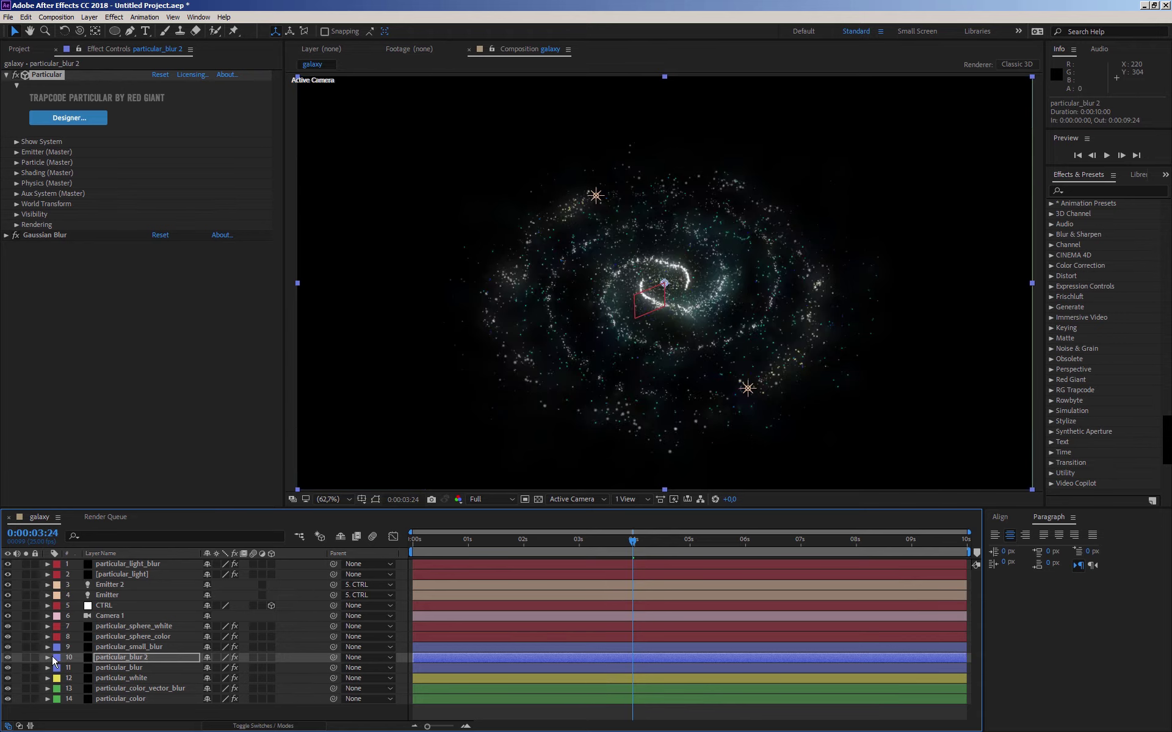
left_click(7, 658)
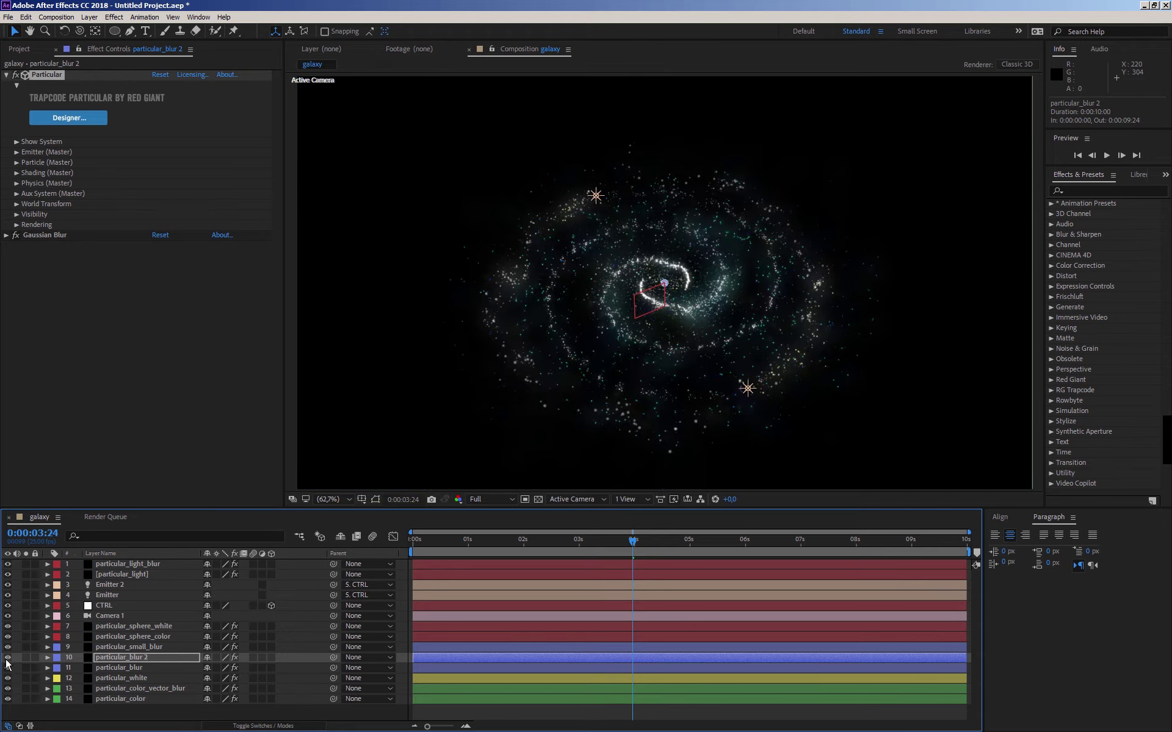
left_click(7, 658)
left_click(147, 713)
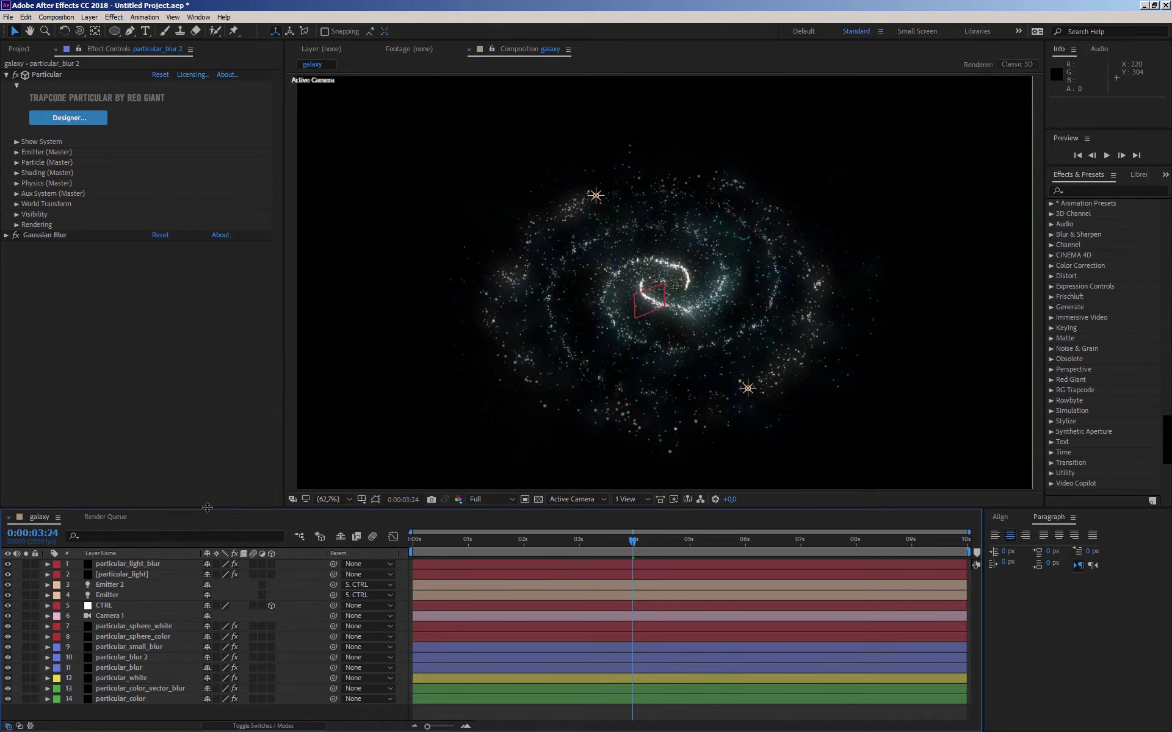
left_click_drag(208, 508, 208, 491)
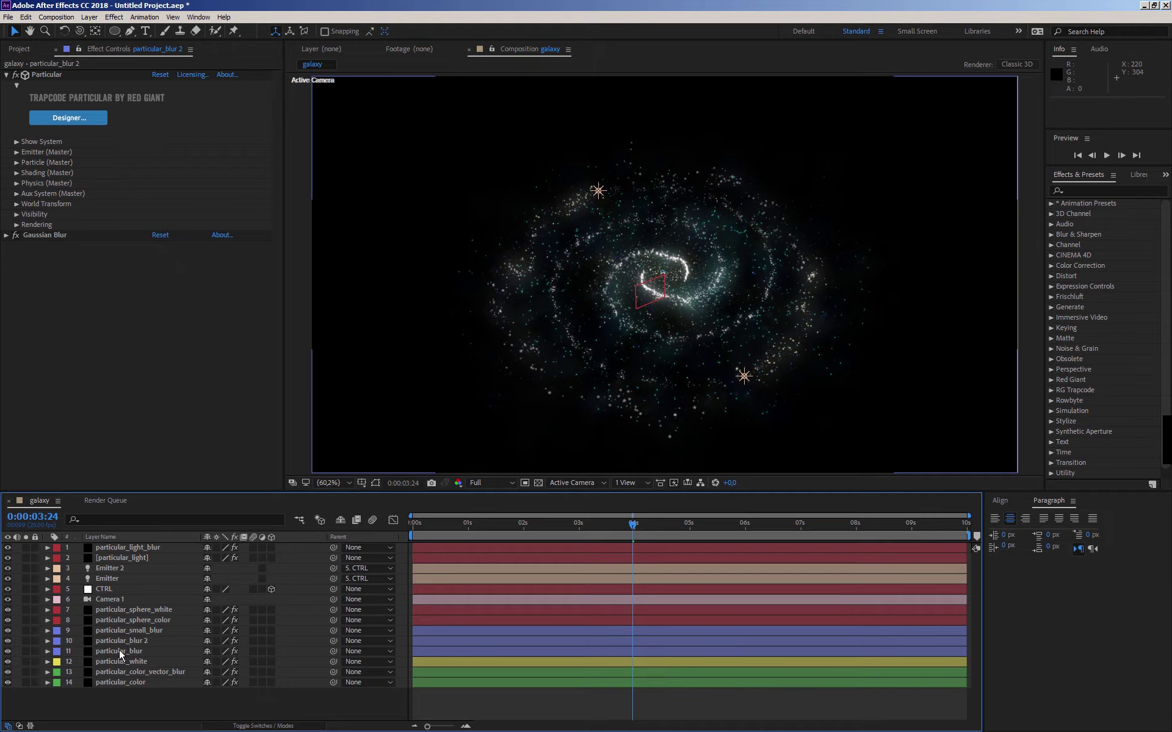
left_click(123, 642)
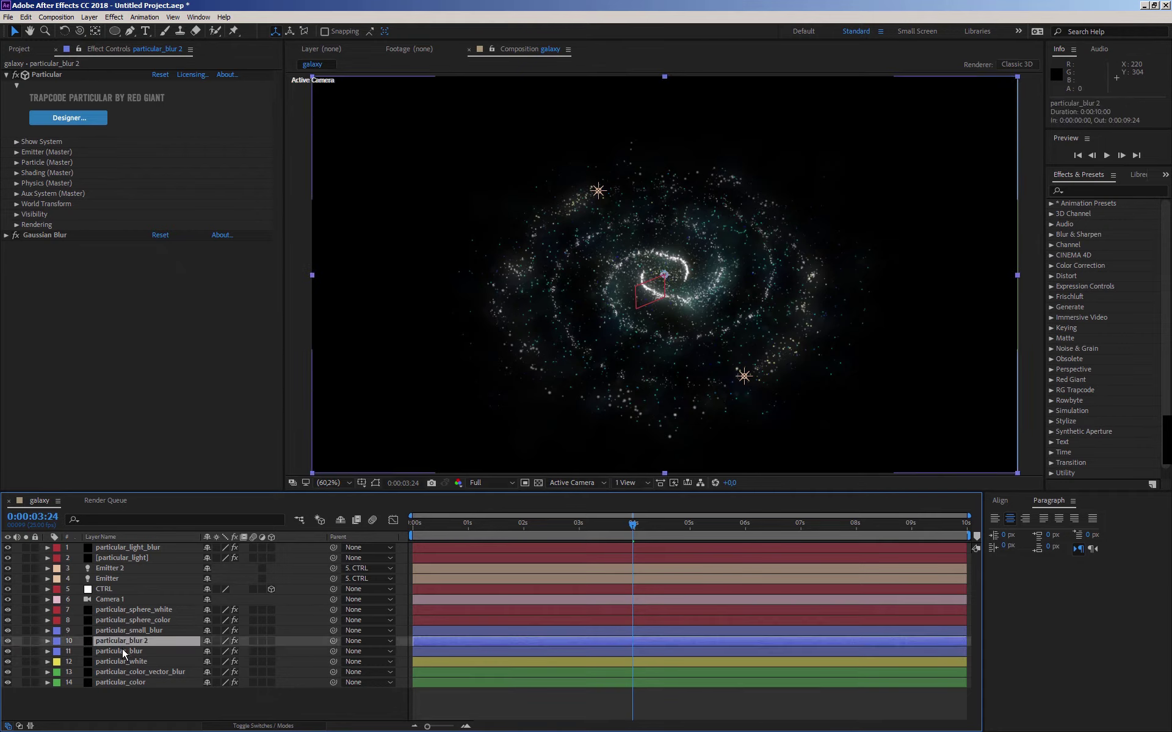
left_click(109, 652)
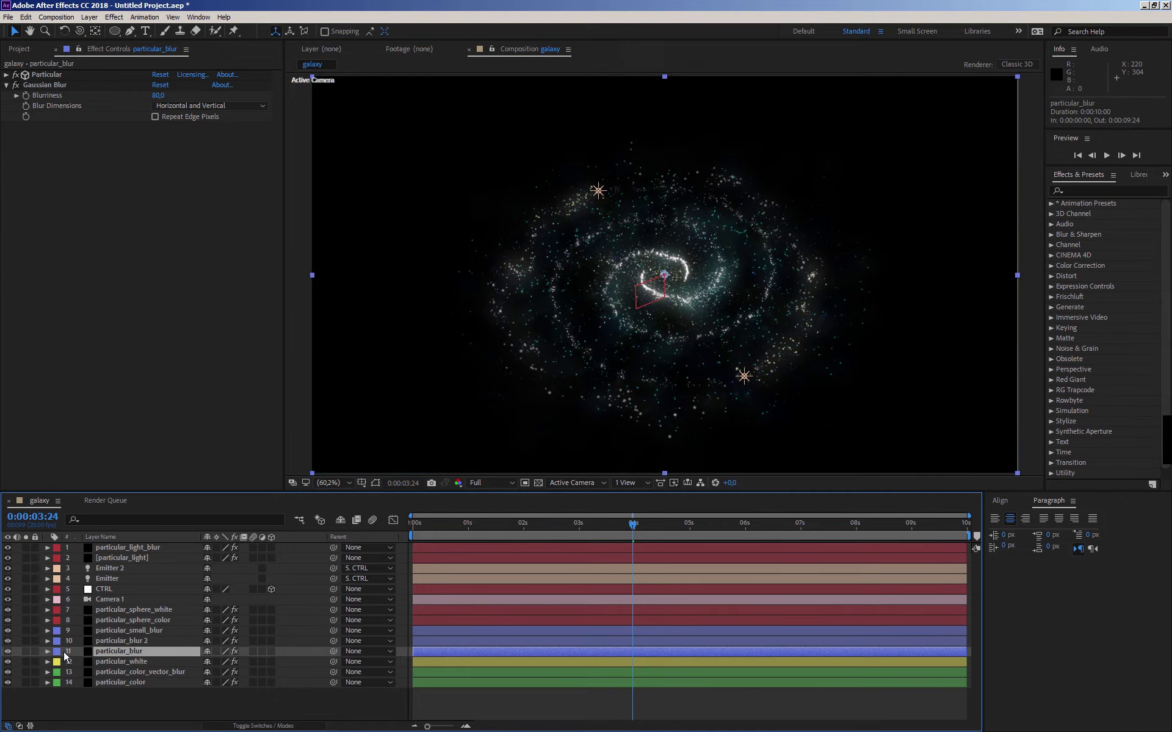
left_click(25, 652)
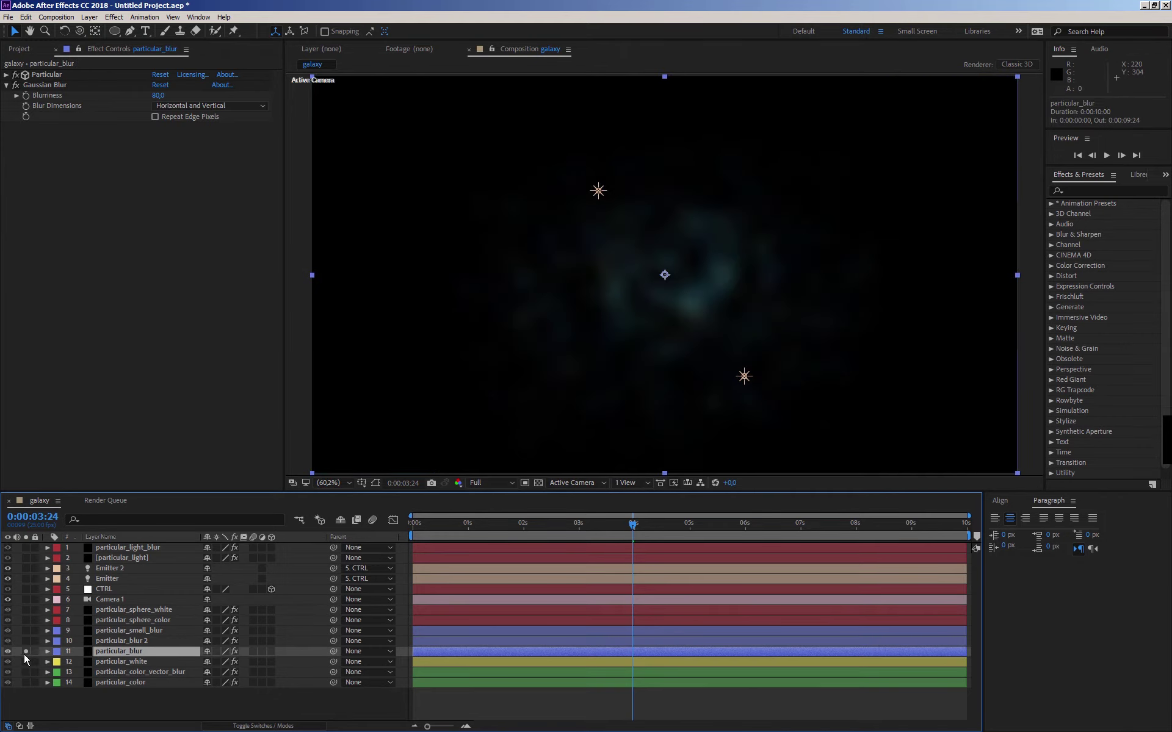
- Nudge particular_blur's first Color over Life stop right, then show all layers again
left_click(4, 85)
left_click(5, 74)
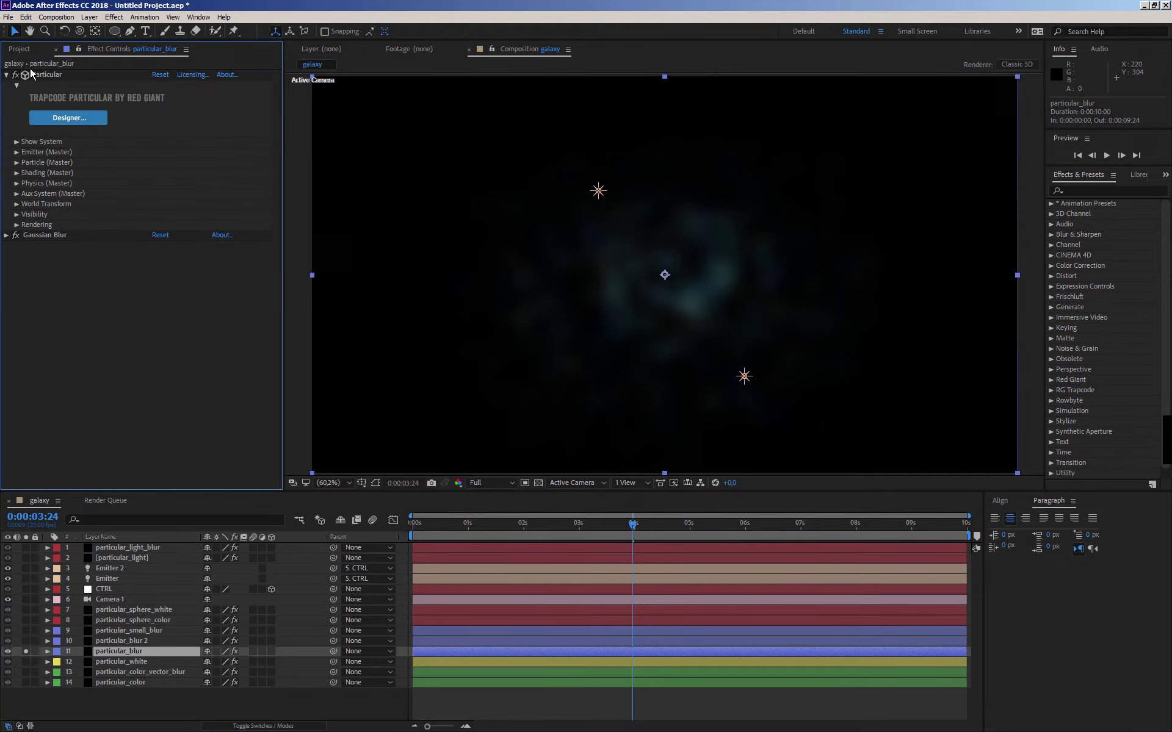
left_click(17, 163)
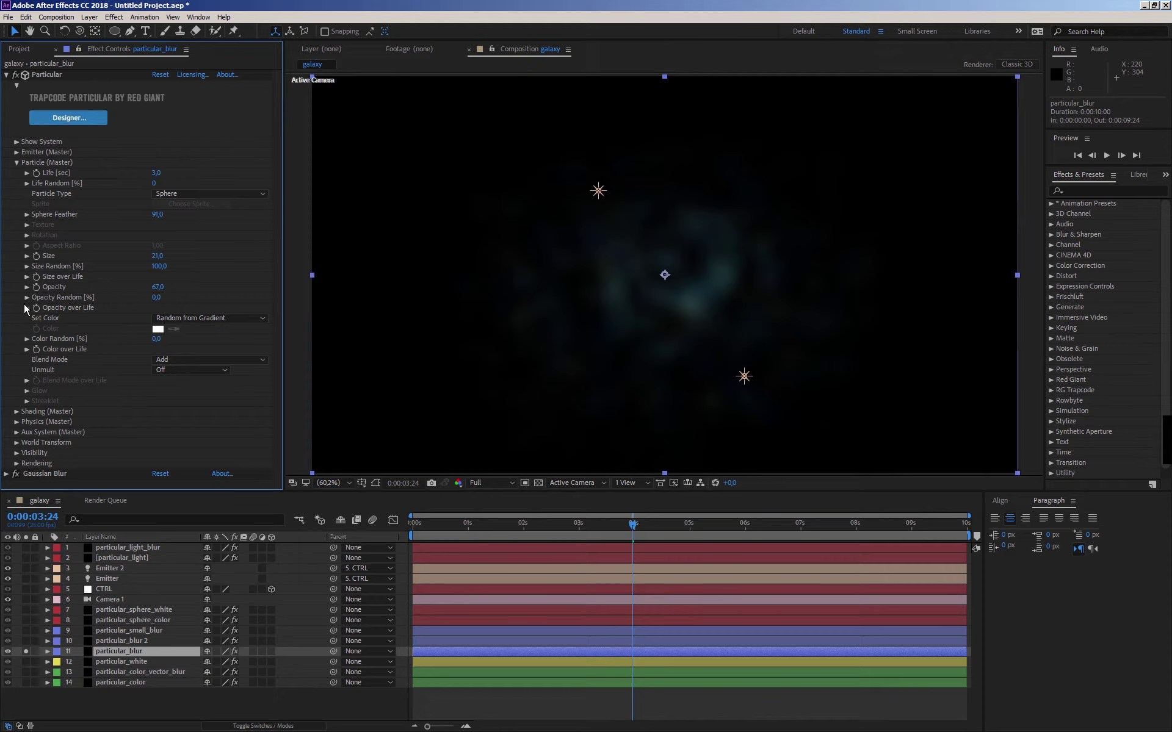
left_click(27, 349)
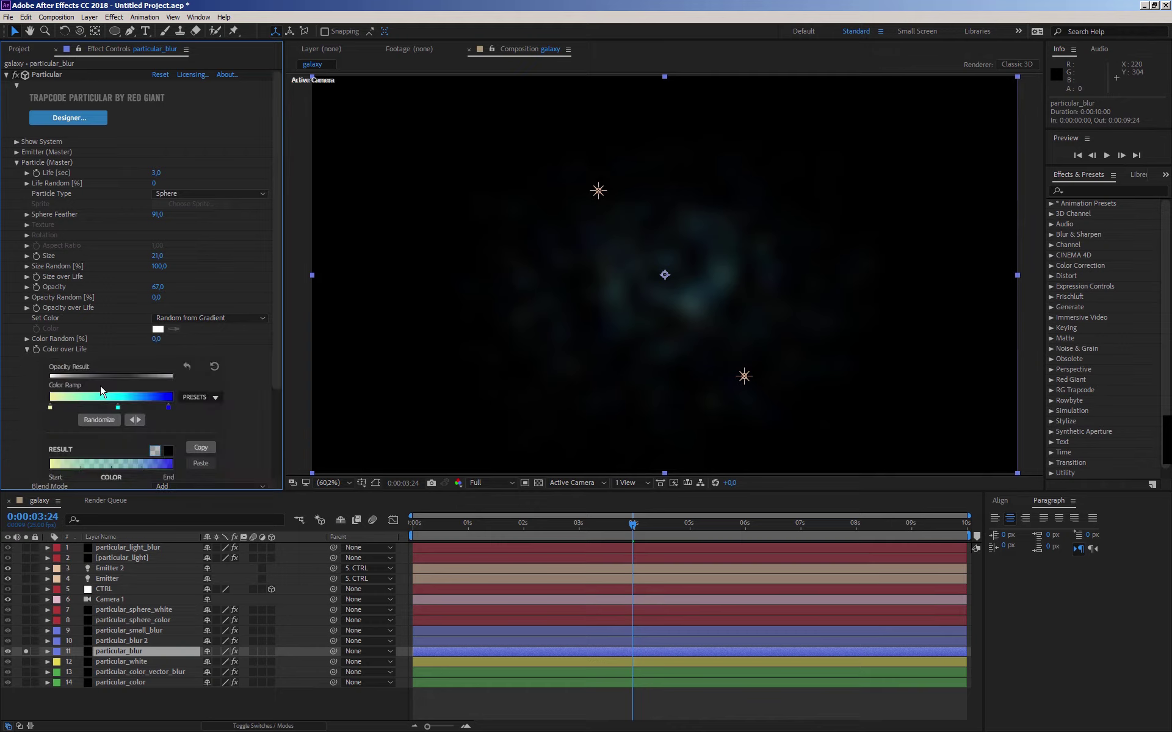
left_click_drag(53, 406, 60, 408)
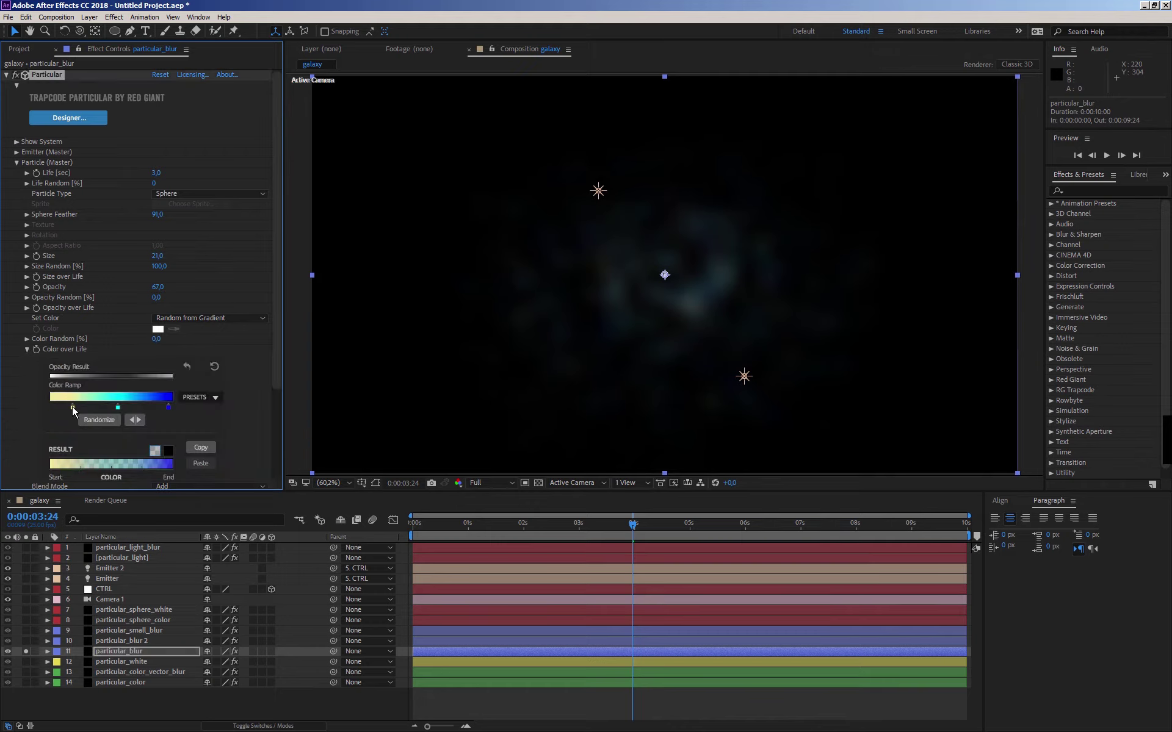
left_click_drag(70, 407, 72, 407)
left_click(26, 651)
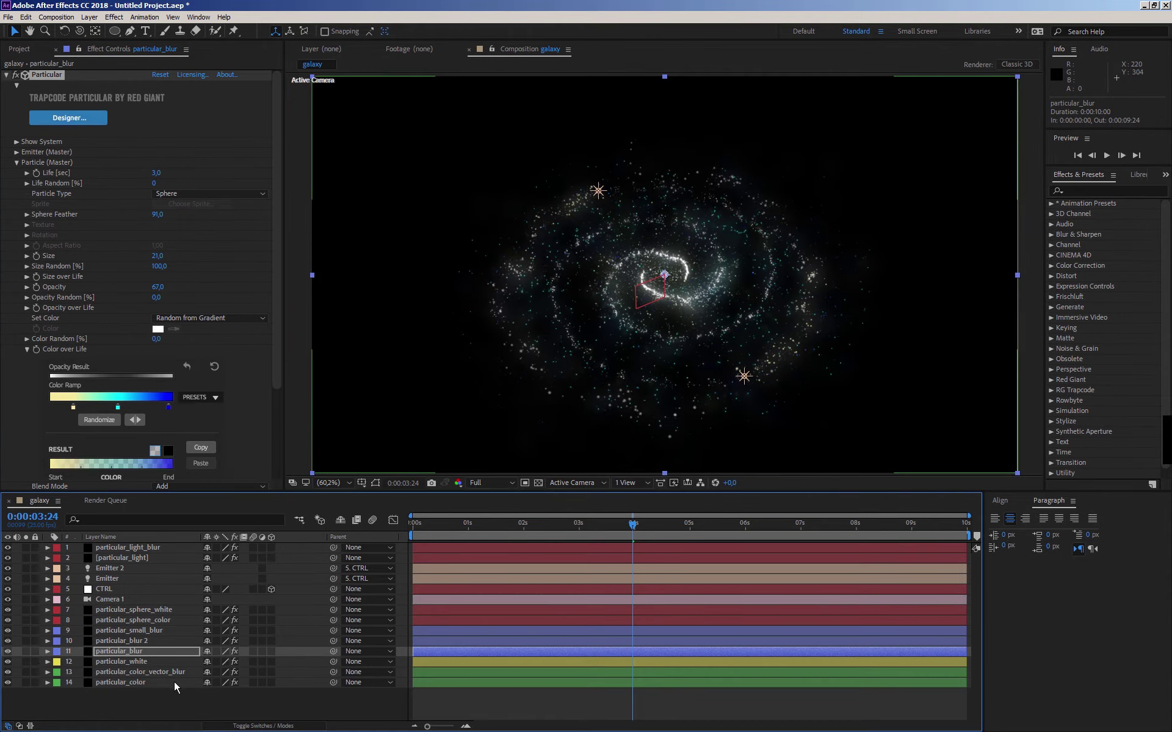
left_click(141, 693)
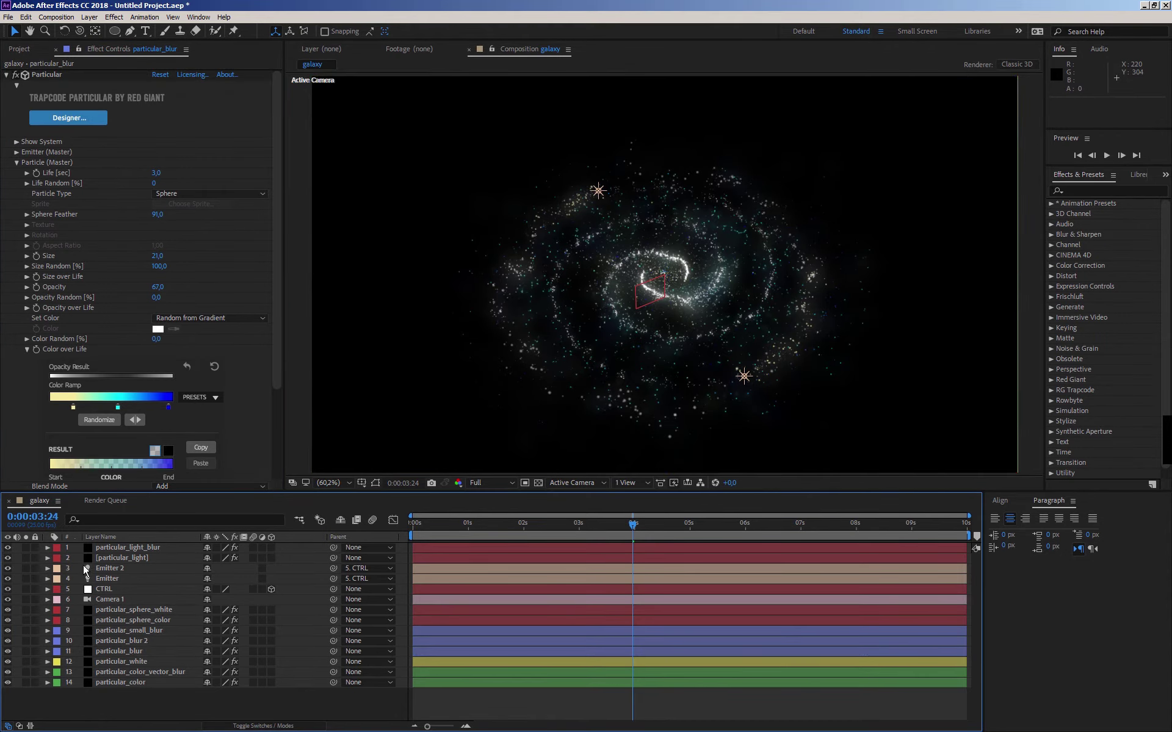
- Inspect particular_white solo, then reduce its particle Size from 1,5 to 1,0
left_click(25, 661)
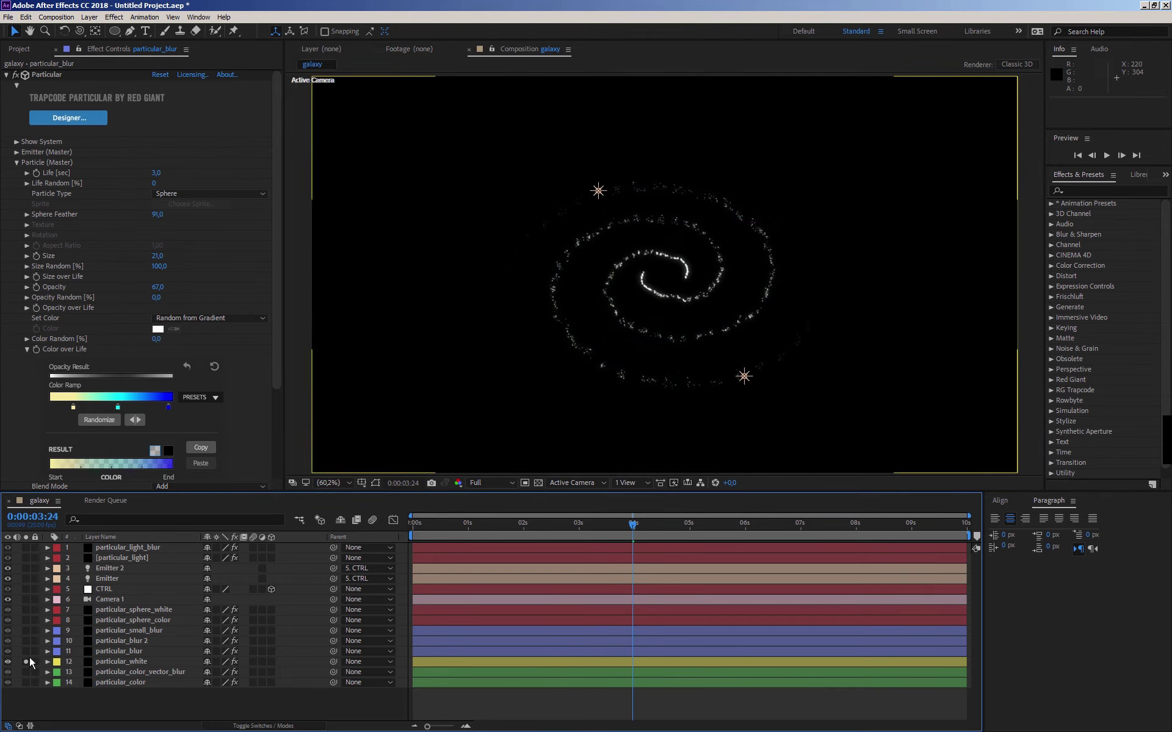
left_click(109, 663)
left_click(7, 75)
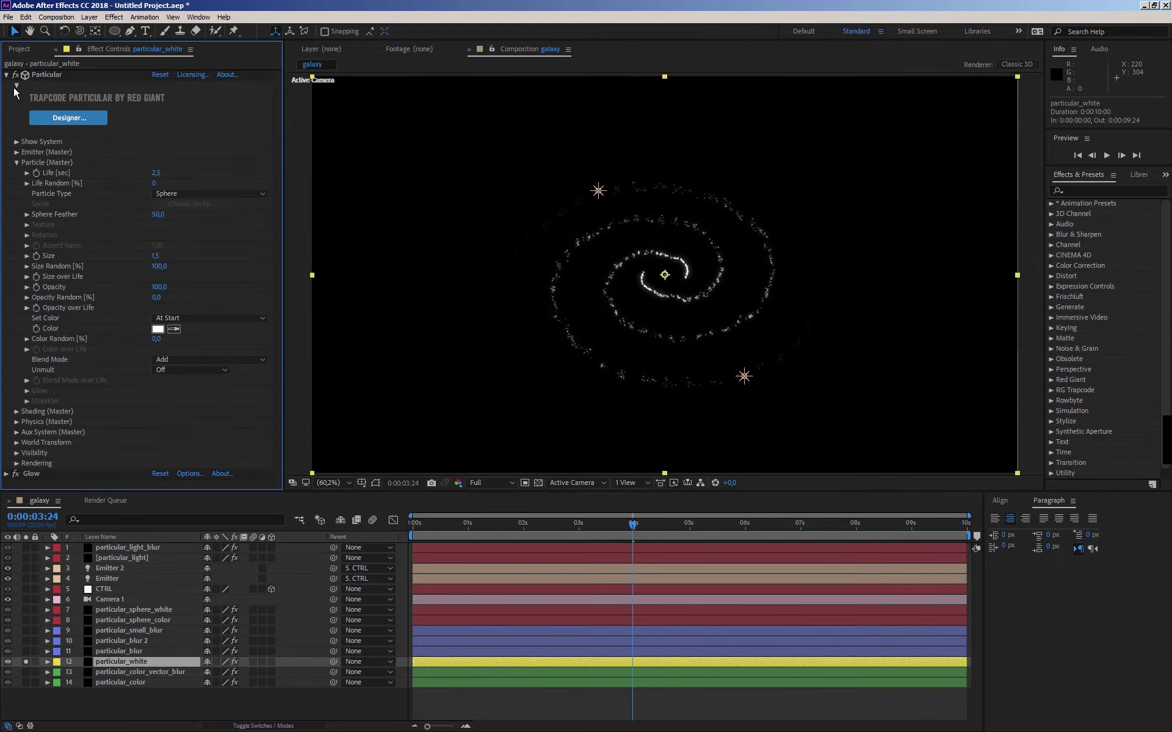
left_click(26, 662)
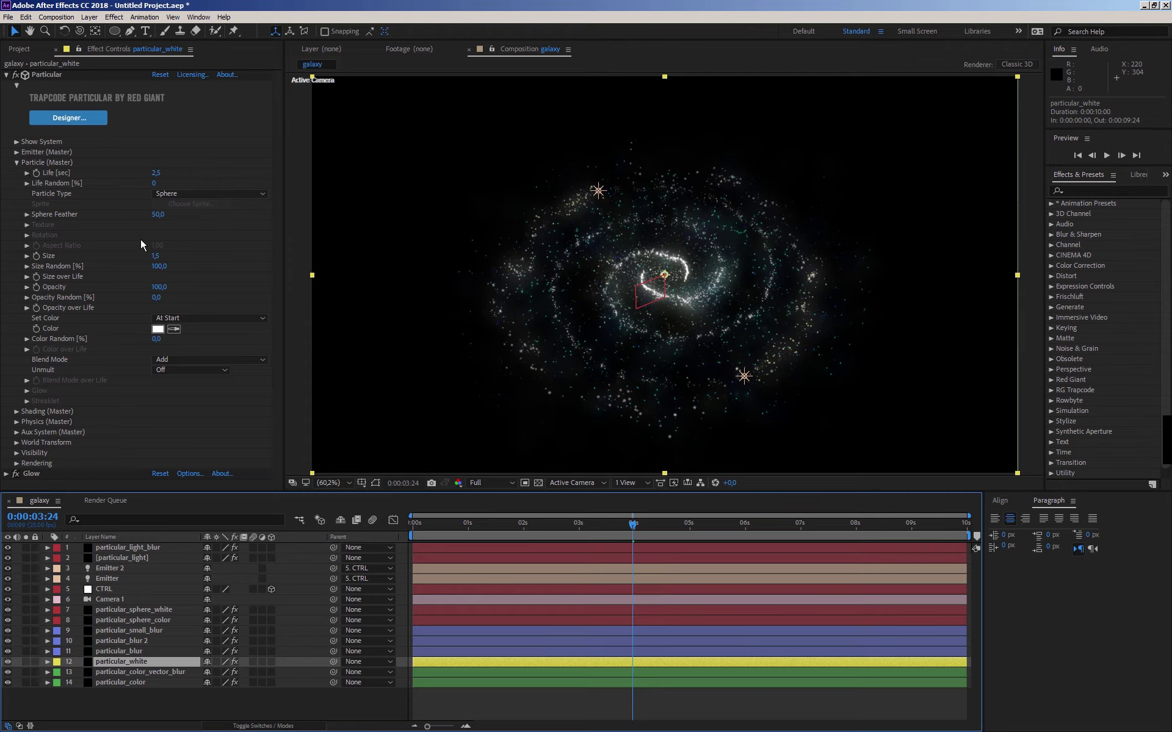
left_click(157, 255)
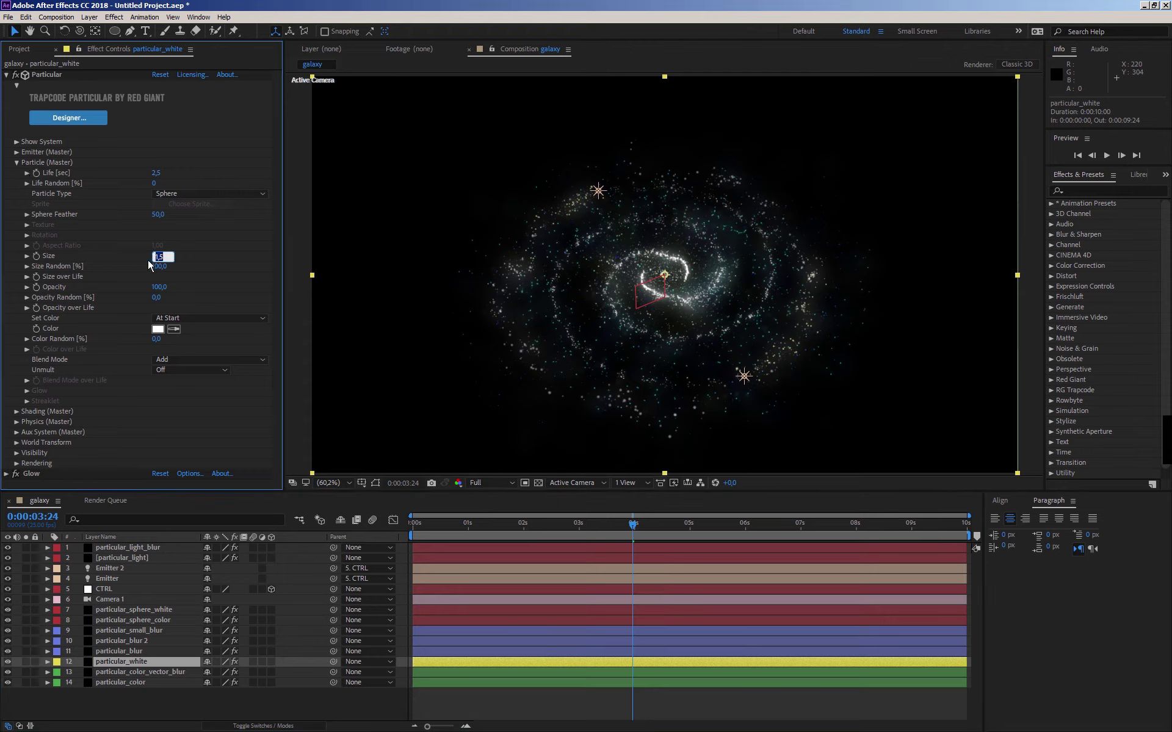
type("1")
key("Return")
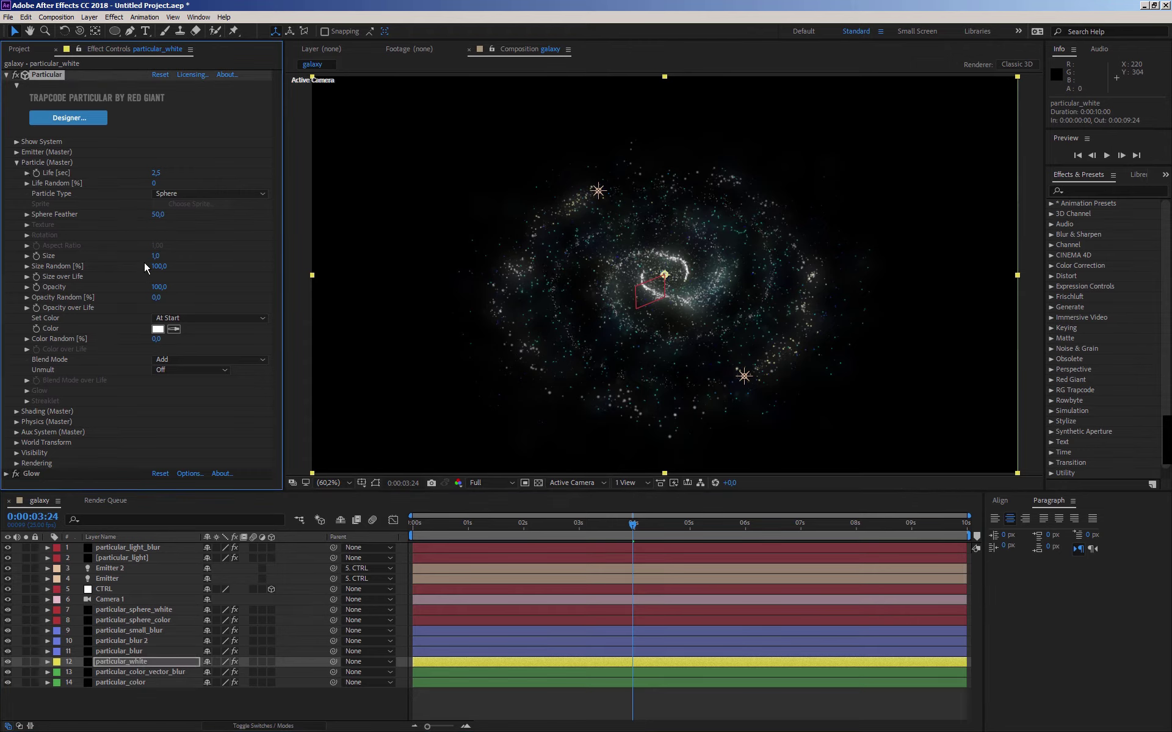
left_click(125, 705)
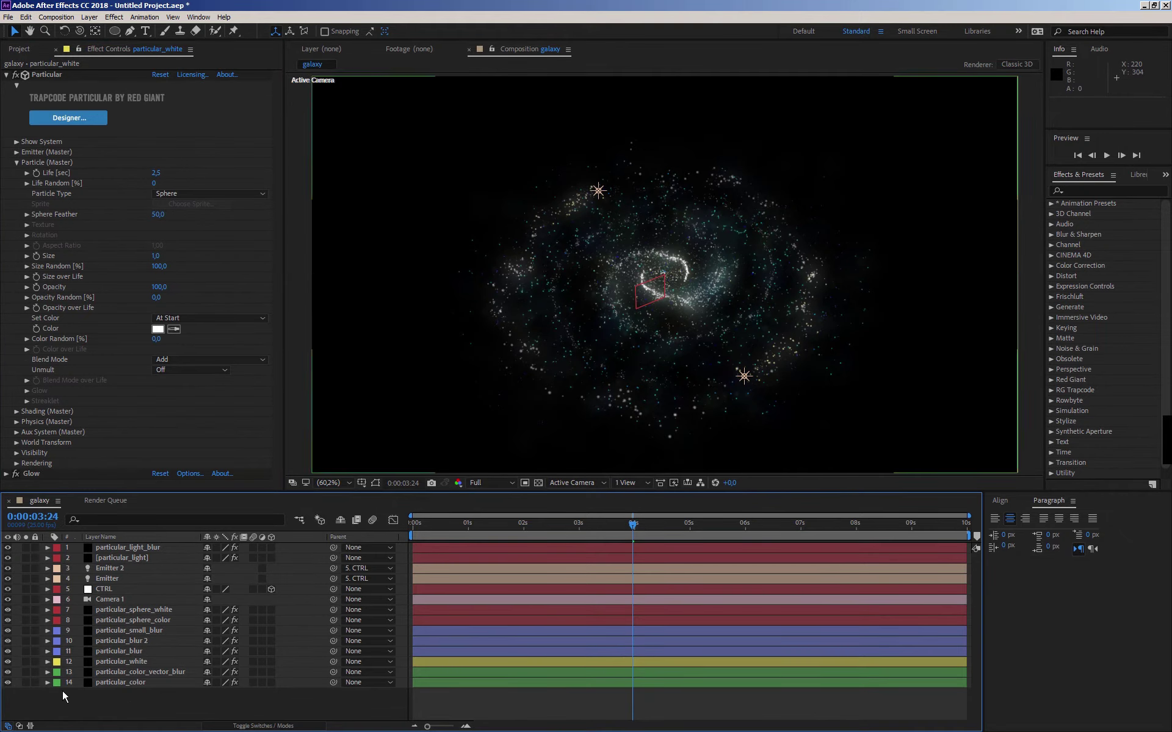
- Create a solid named 'flare' and apply Optical Flares with Source Type set to 3D
right_click(116, 710)
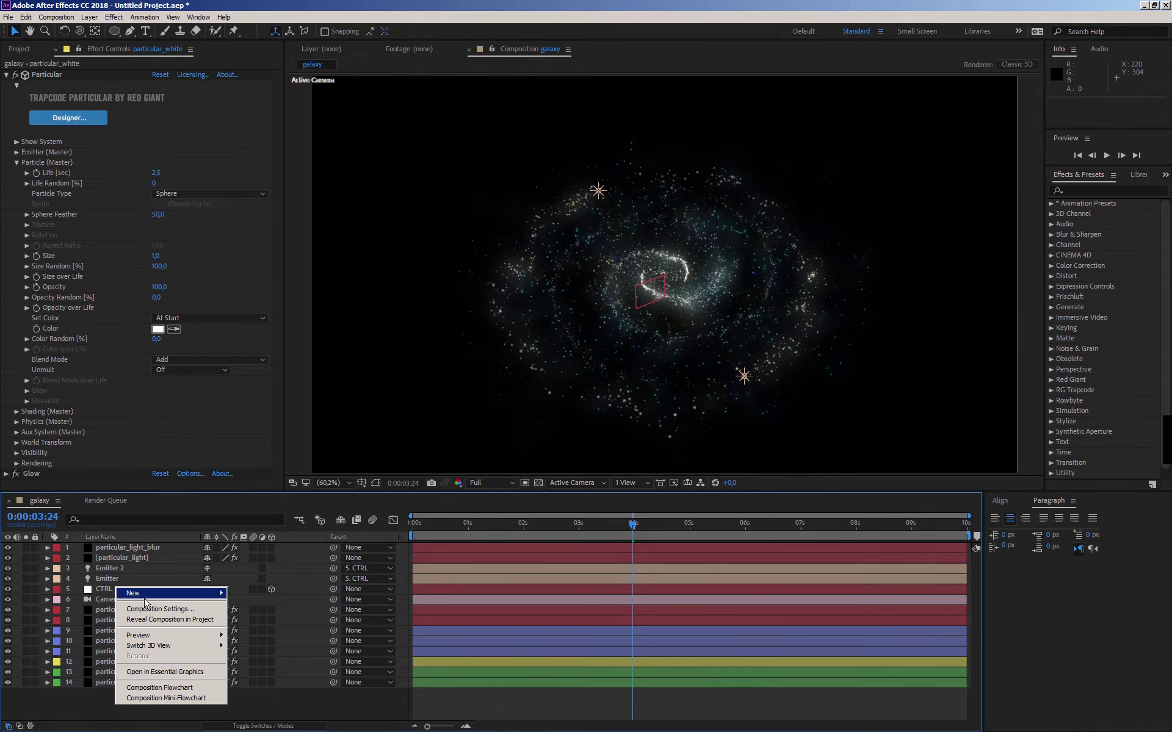
mouse_move(139, 593)
left_click(79, 620)
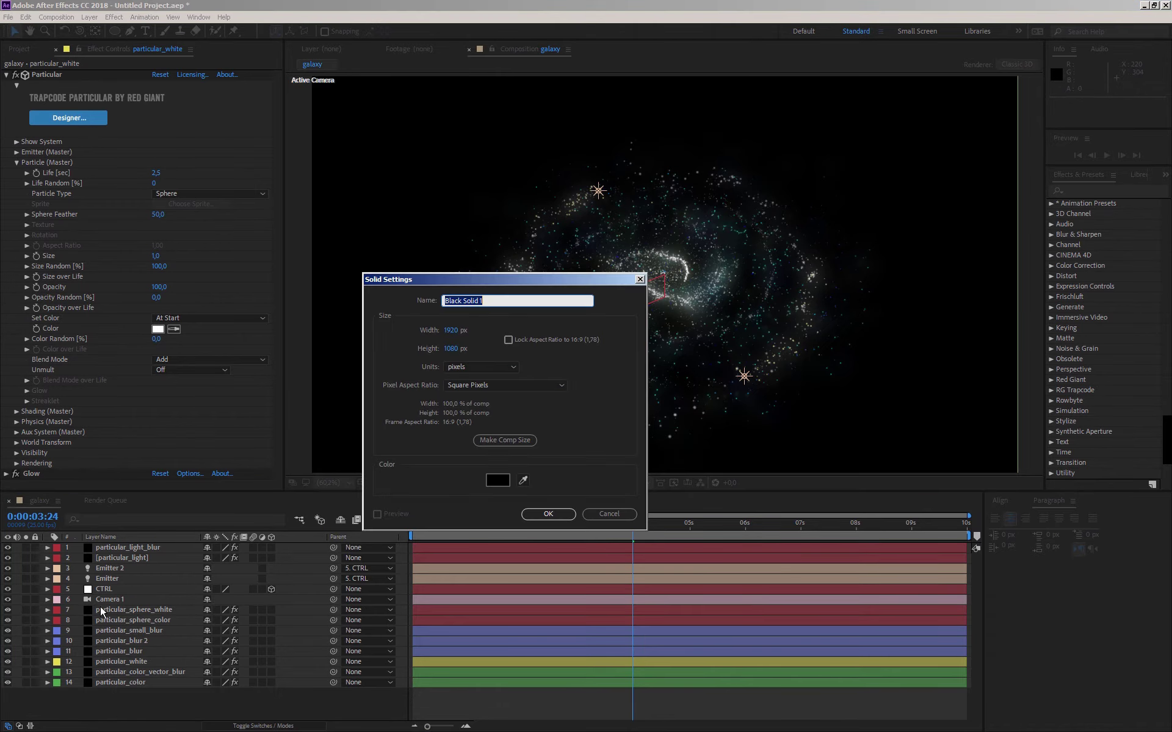
type("flare")
key("Return")
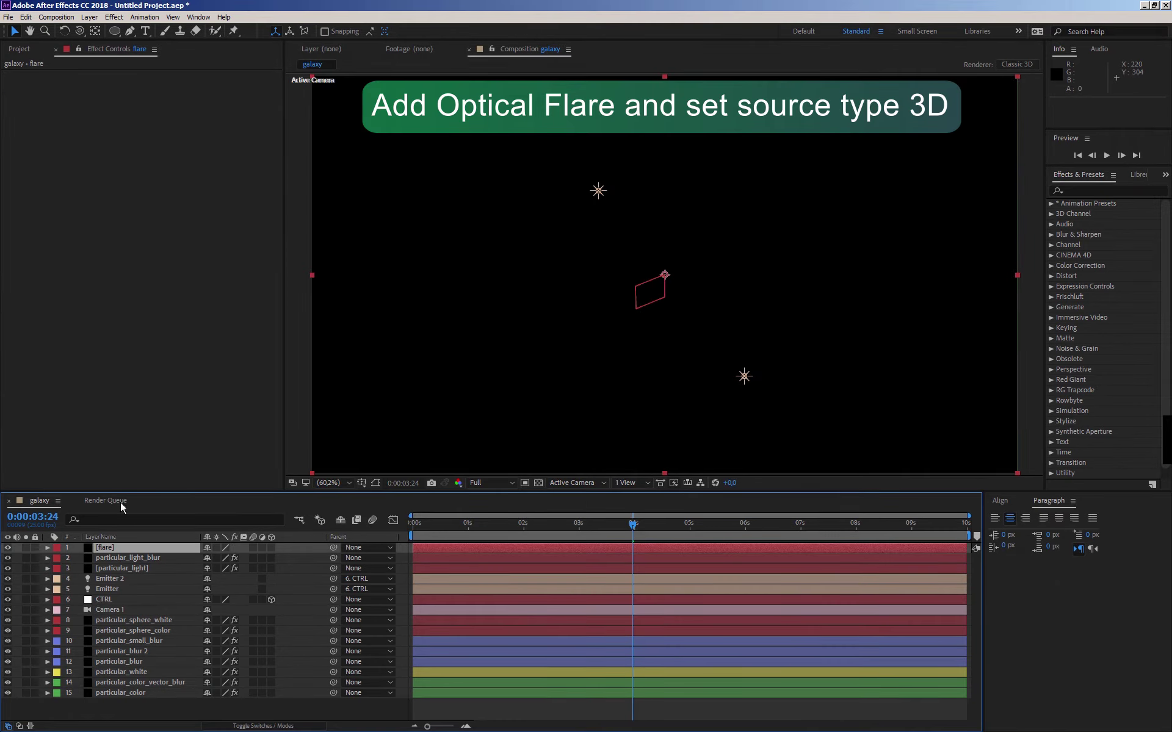
left_click(100, 547)
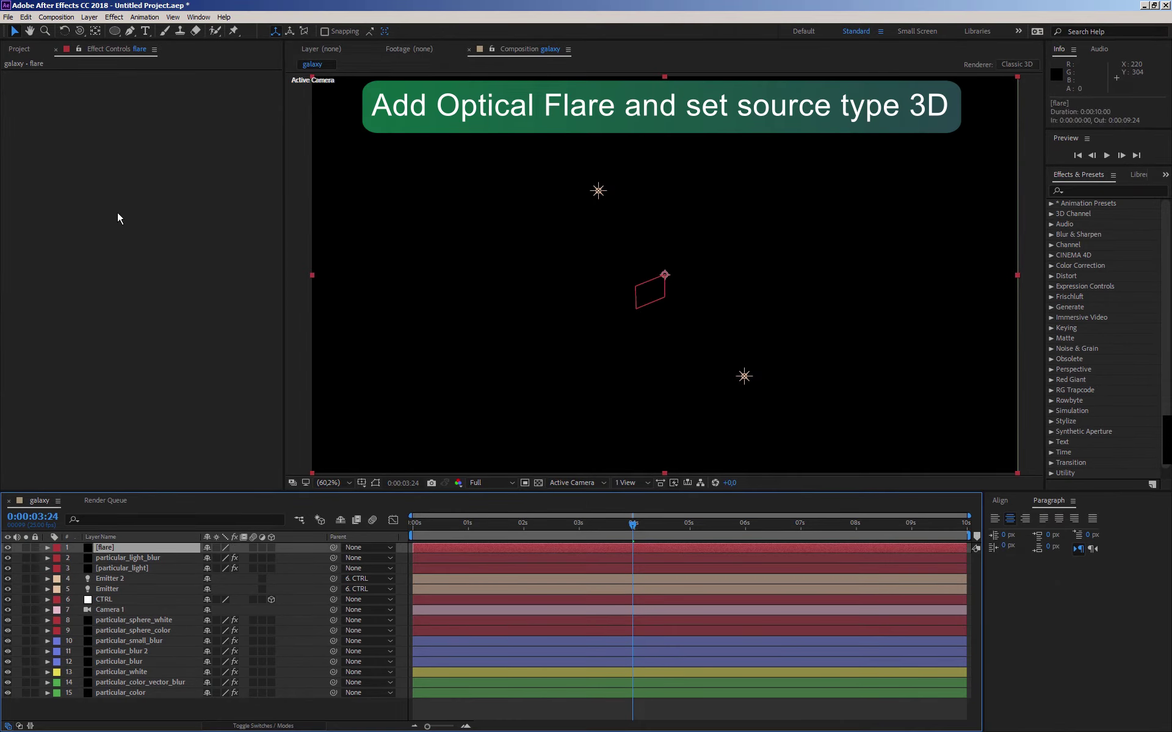
right_click(131, 224)
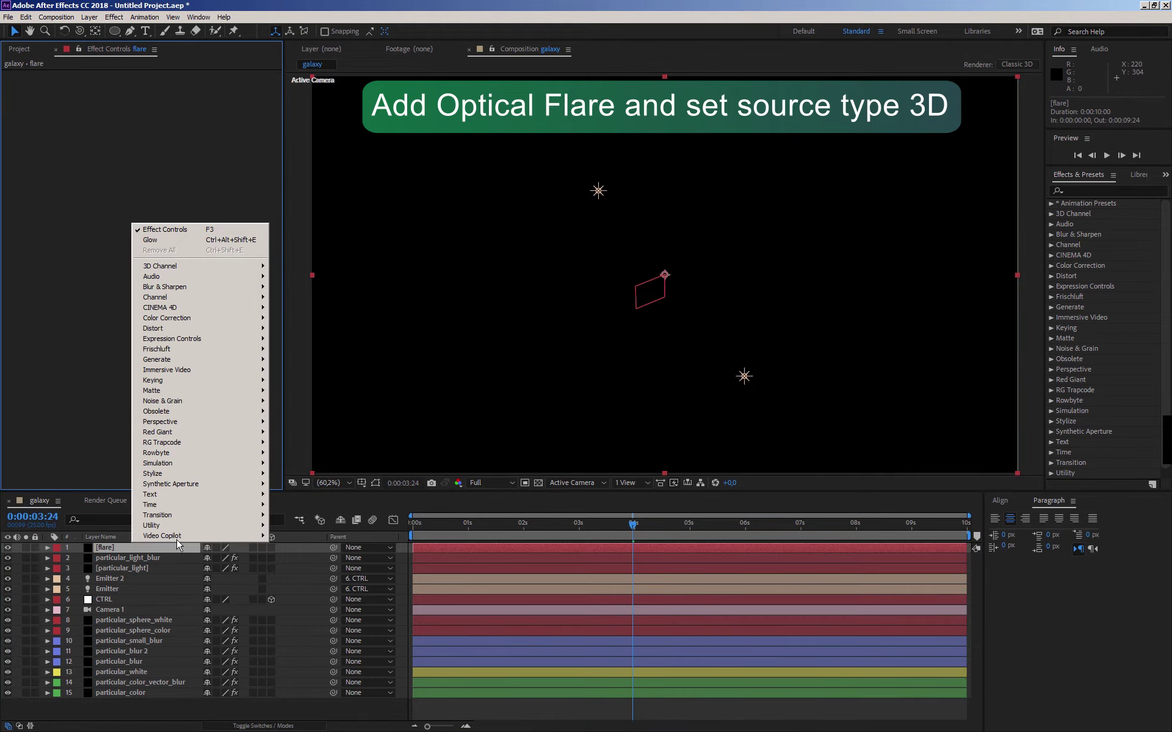
mouse_move(176, 537)
left_click(91, 550)
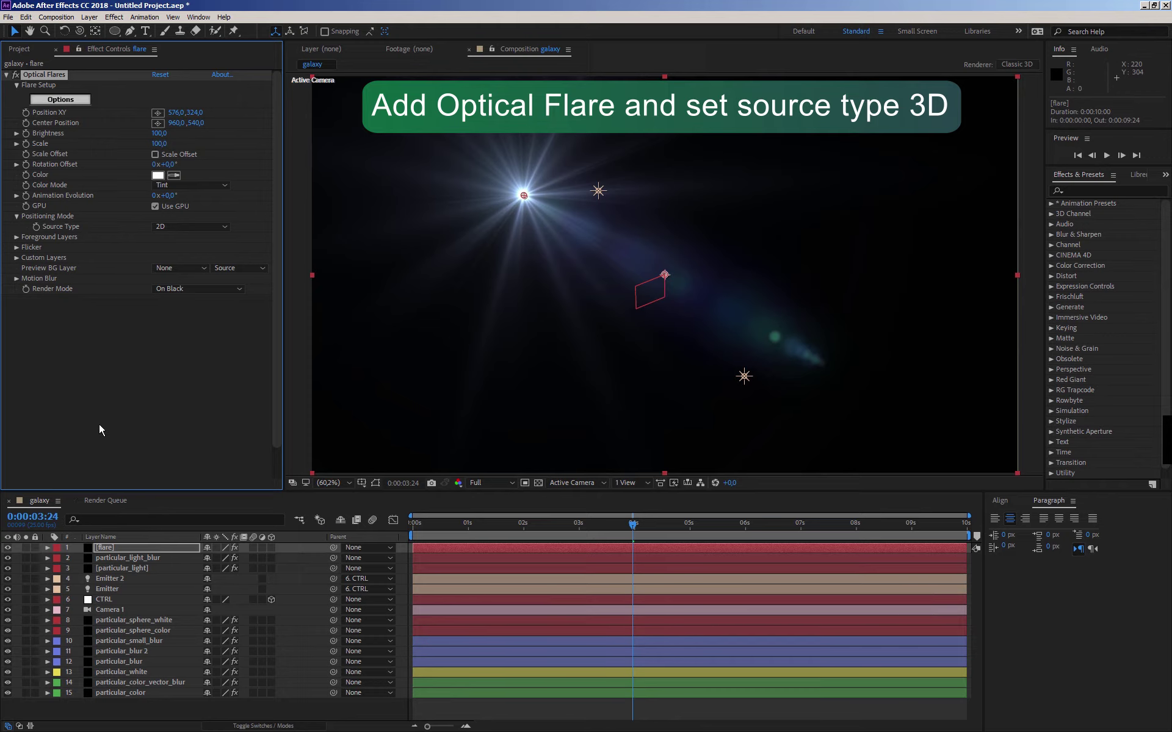
left_click(161, 229)
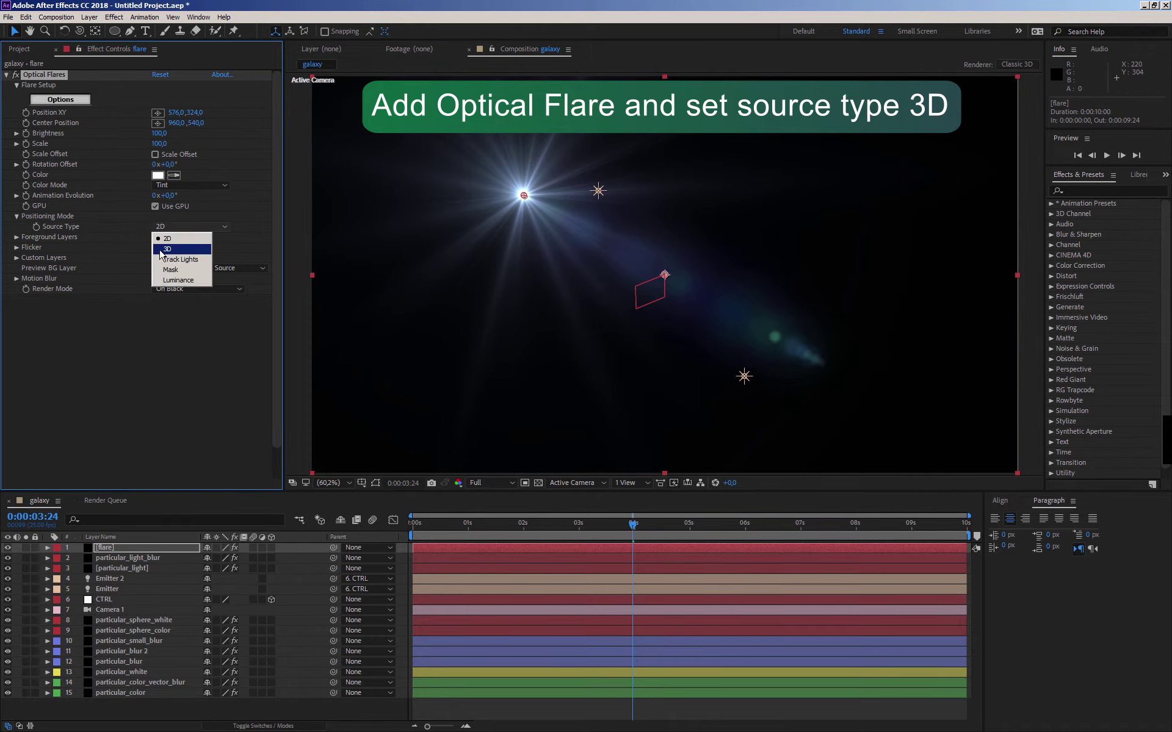
left_click(162, 255)
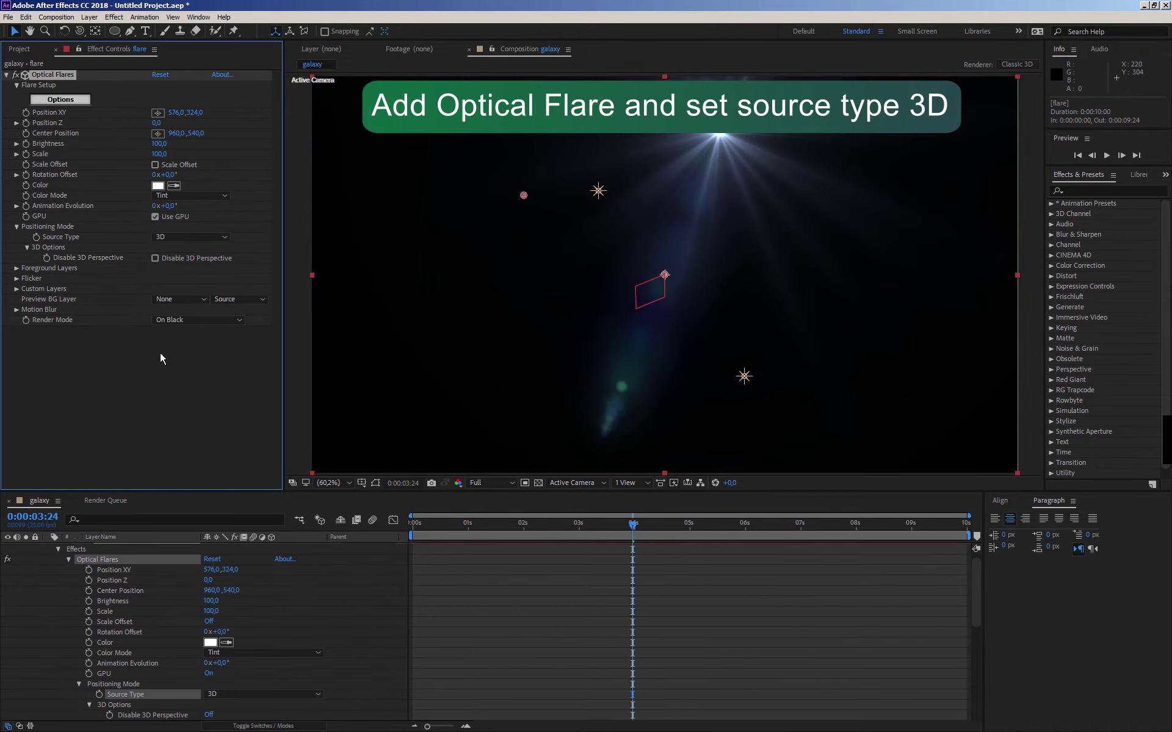
left_click(160, 352)
left_click(56, 551)
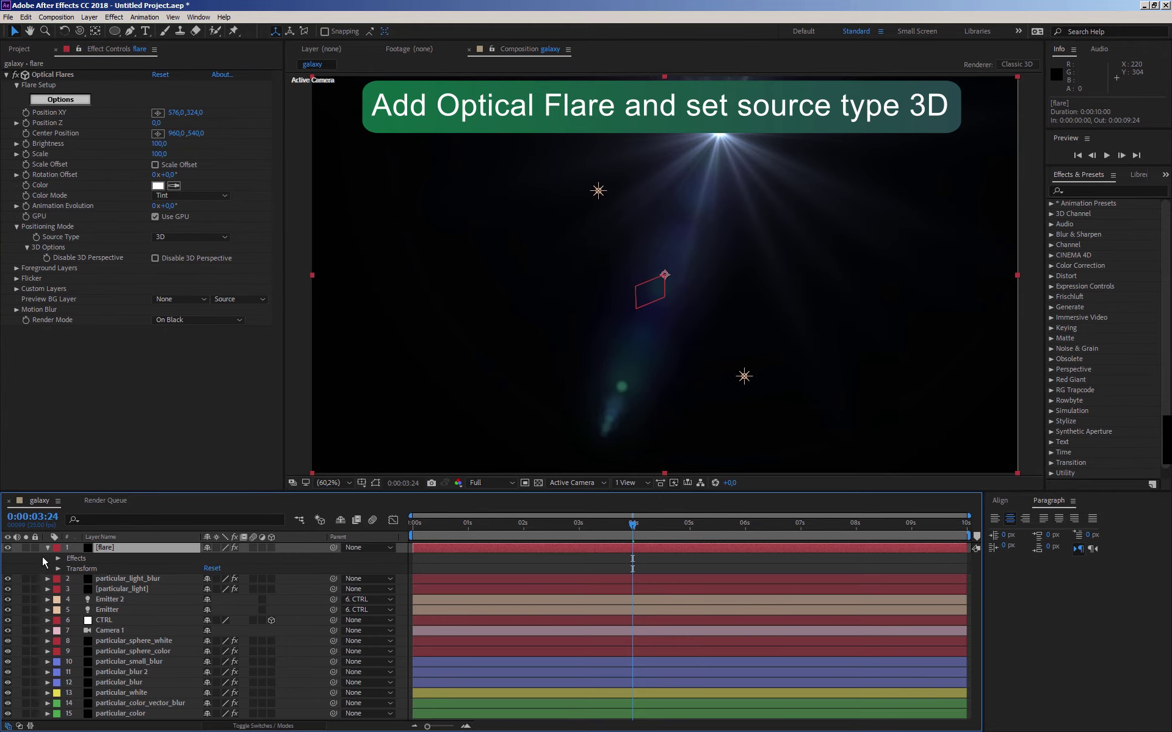
- Centre the flare at position 960, 540 to match the CTRL null
left_click(101, 622)
key("p")
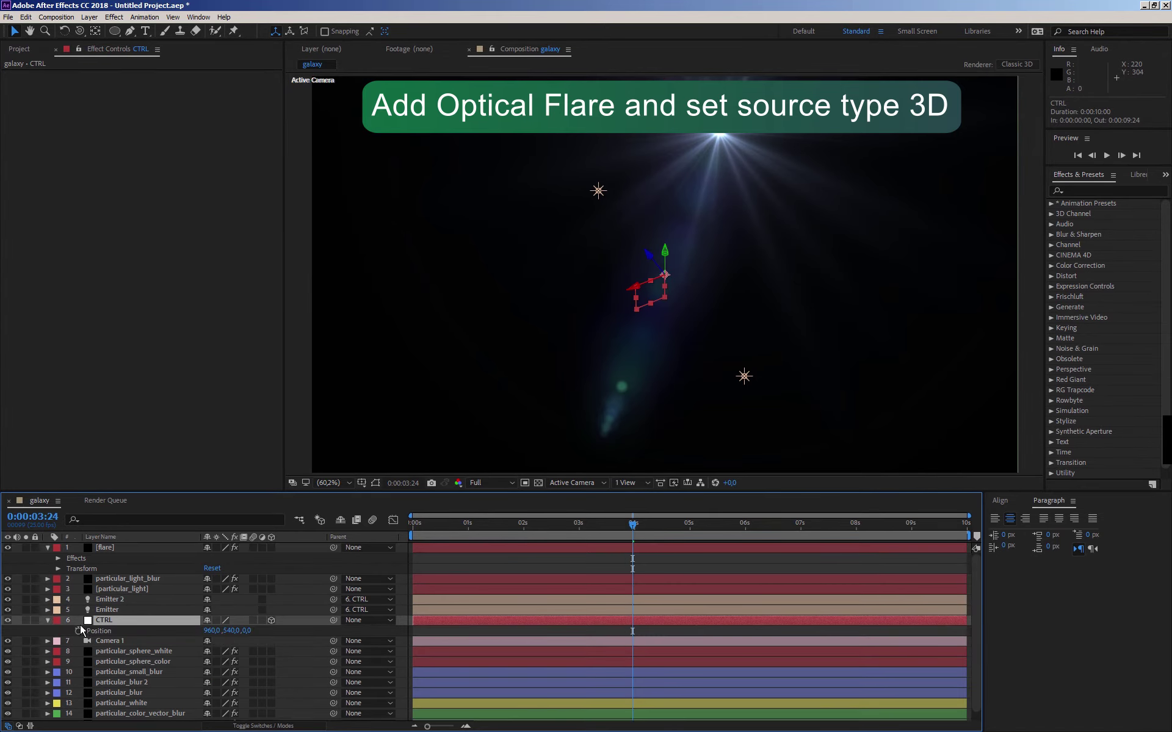
left_click(107, 549)
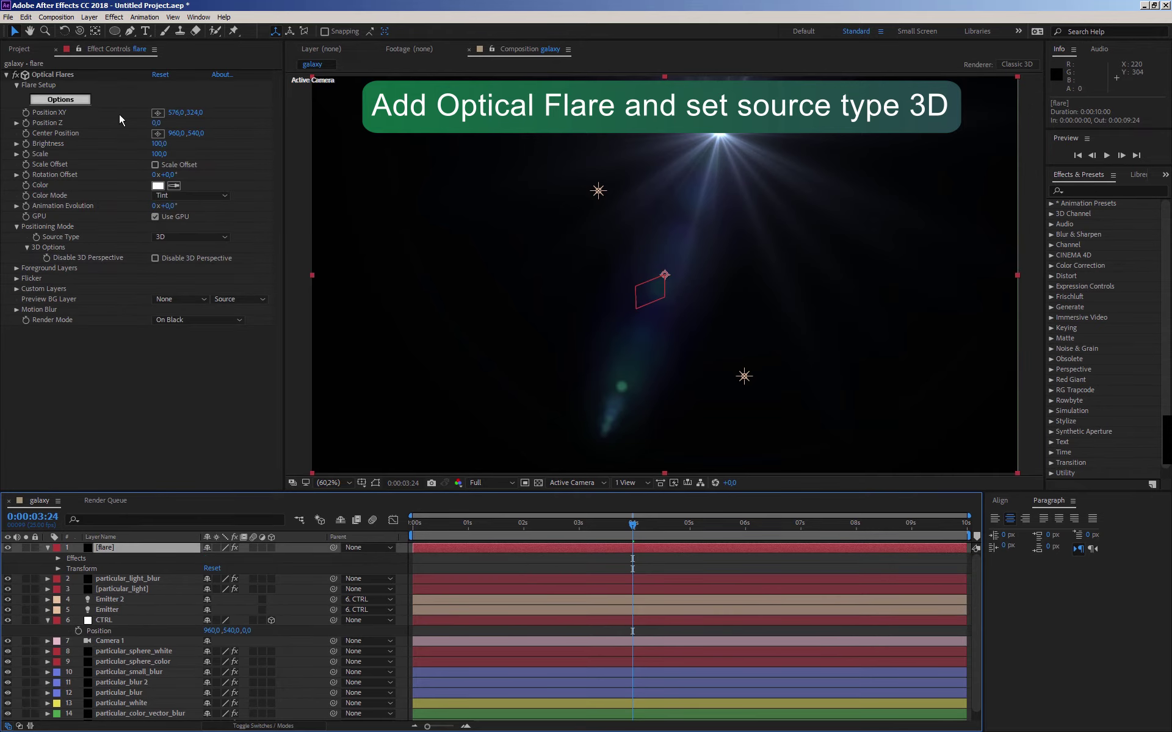
left_click(176, 112)
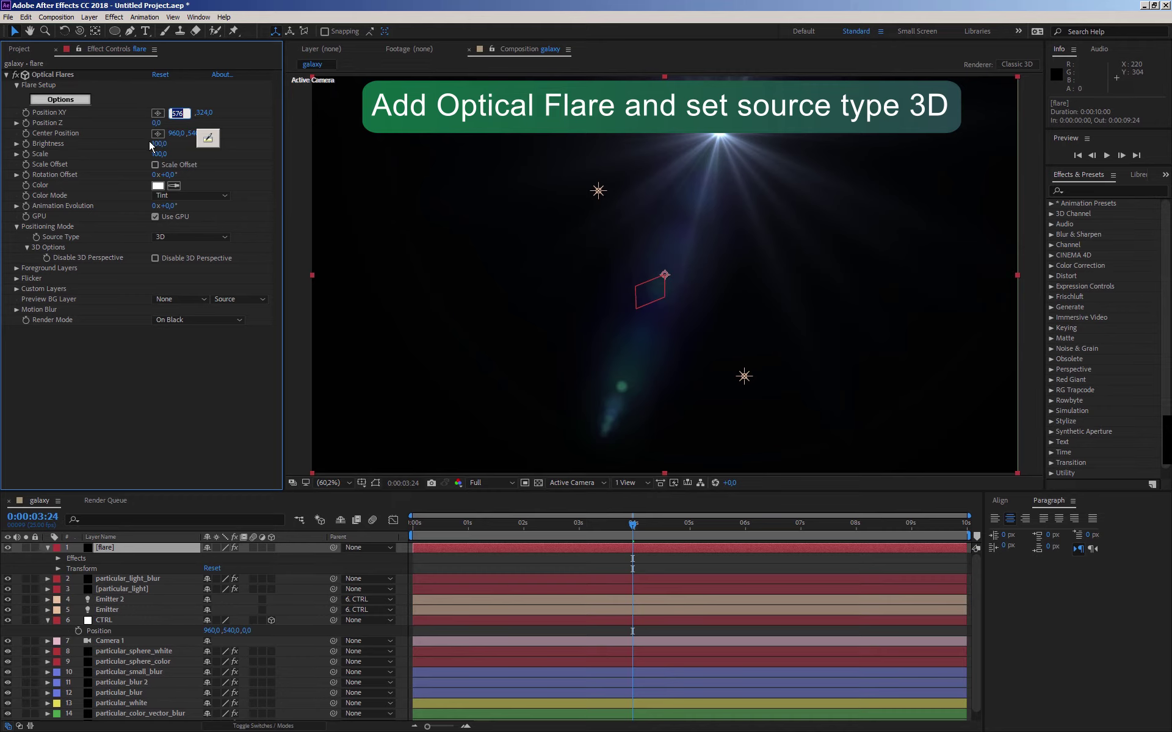
type("960")
key("Return")
left_click(195, 113)
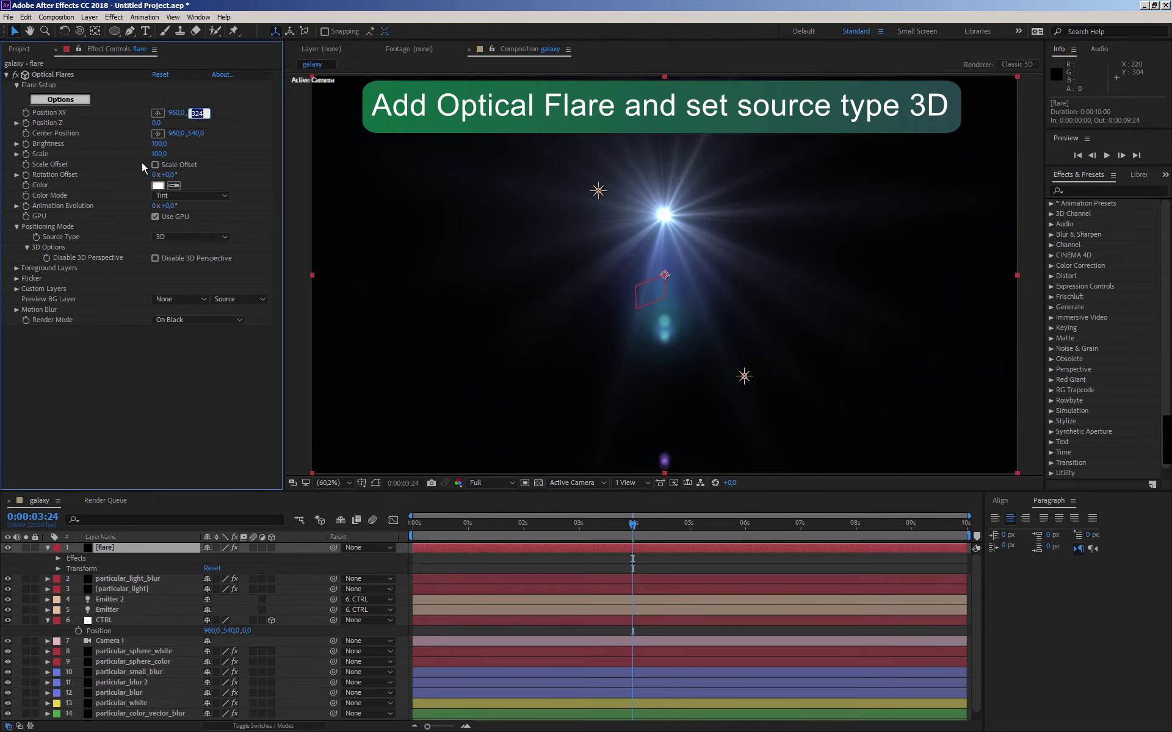
type("540")
key("Return")
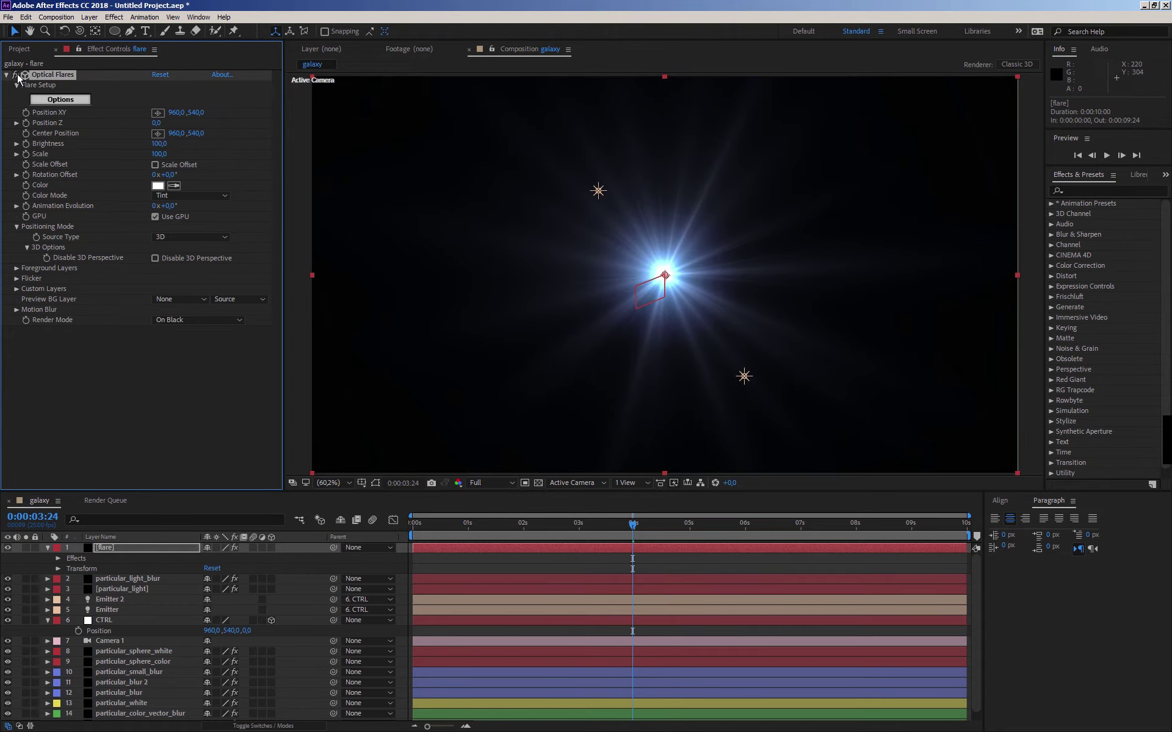
left_click(49, 548)
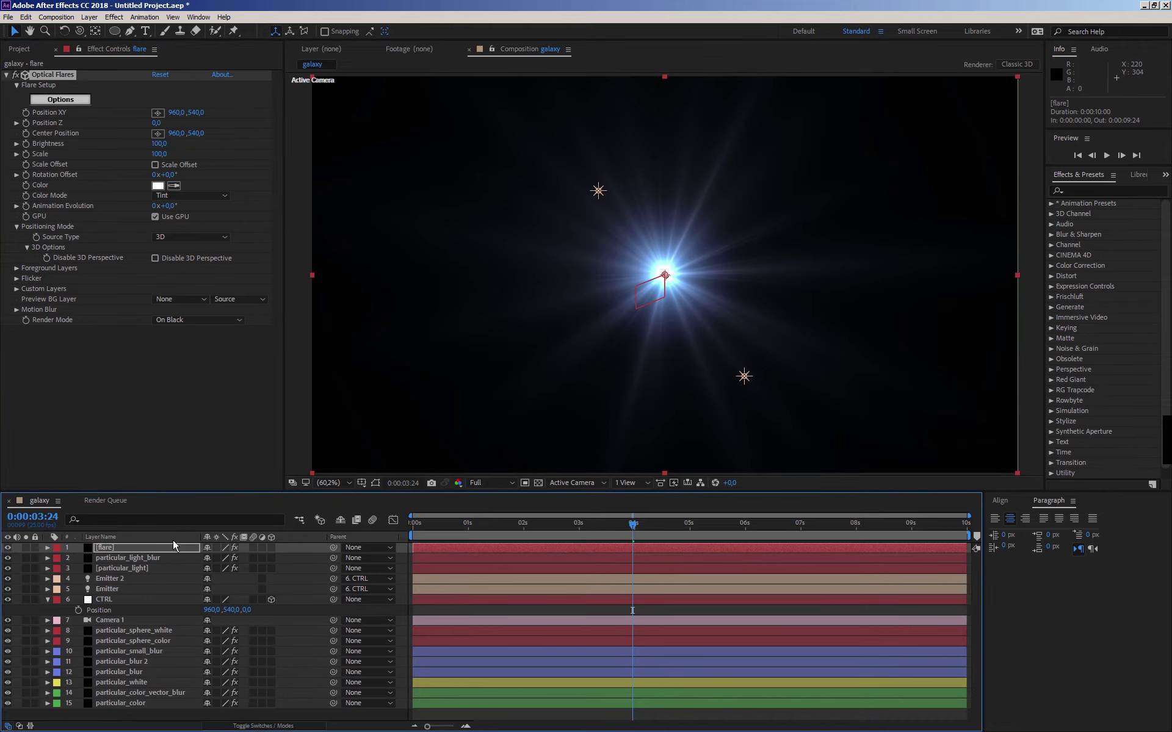
- Set the flare layer's blending mode to Screen and reduce the flare Scale to 30
left_click(240, 727)
left_click(220, 549)
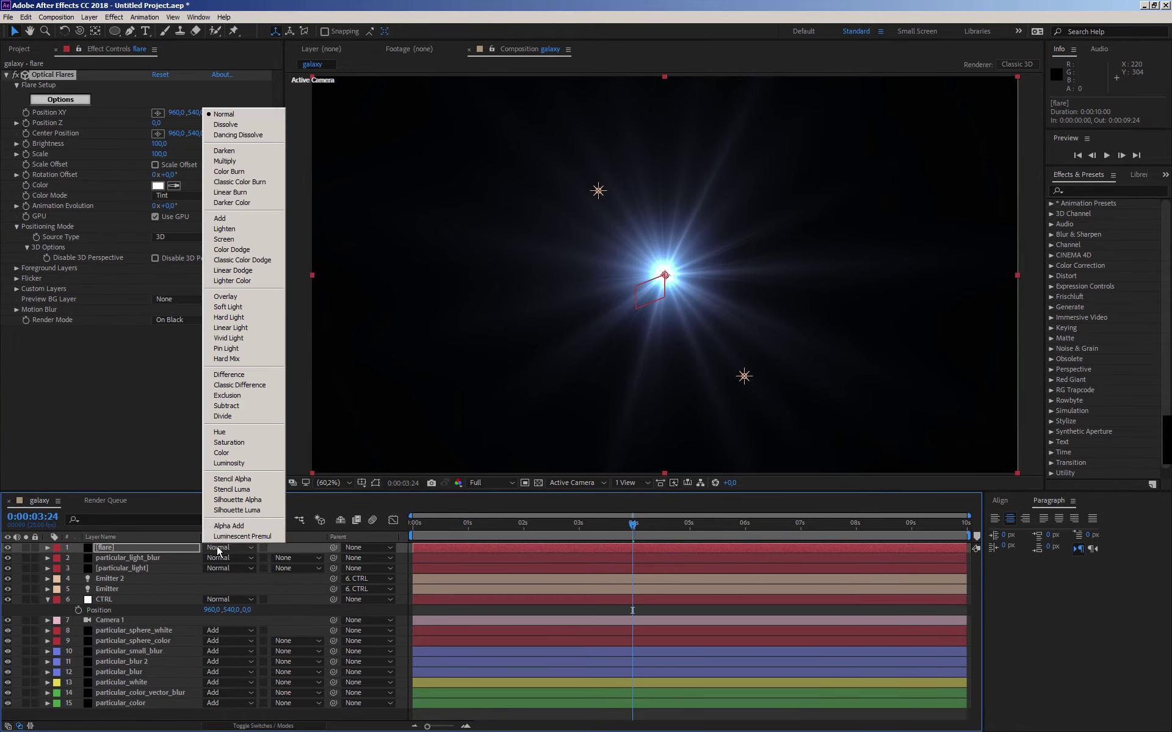
left_click(215, 241)
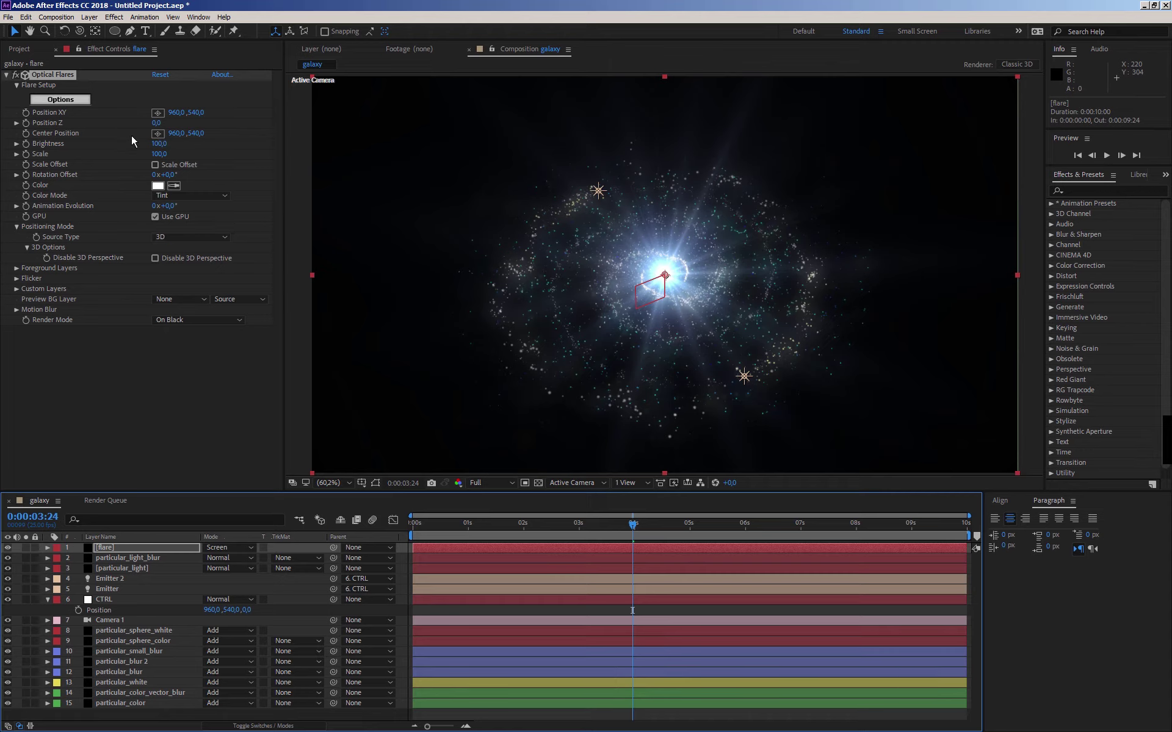
left_click(157, 153)
type("0")
key("Return")
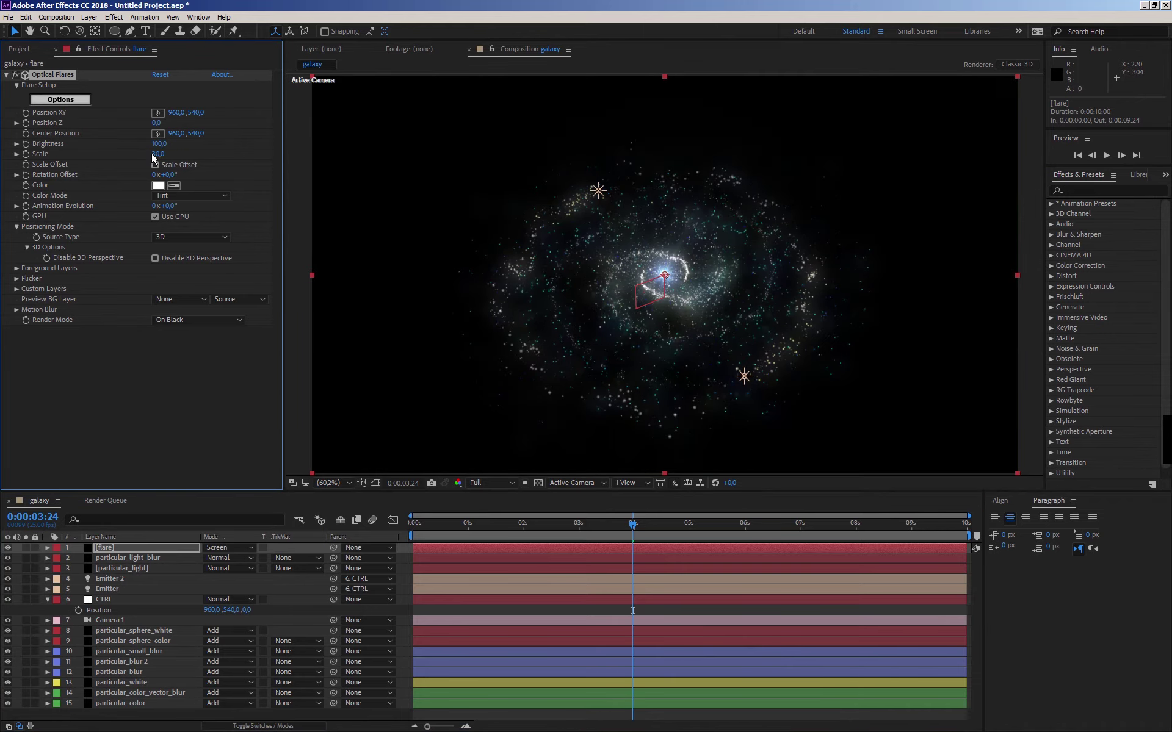
- Hide the CTRL null and the Emitter and Emitter 2 light layers
left_click(107, 558)
left_click(48, 600)
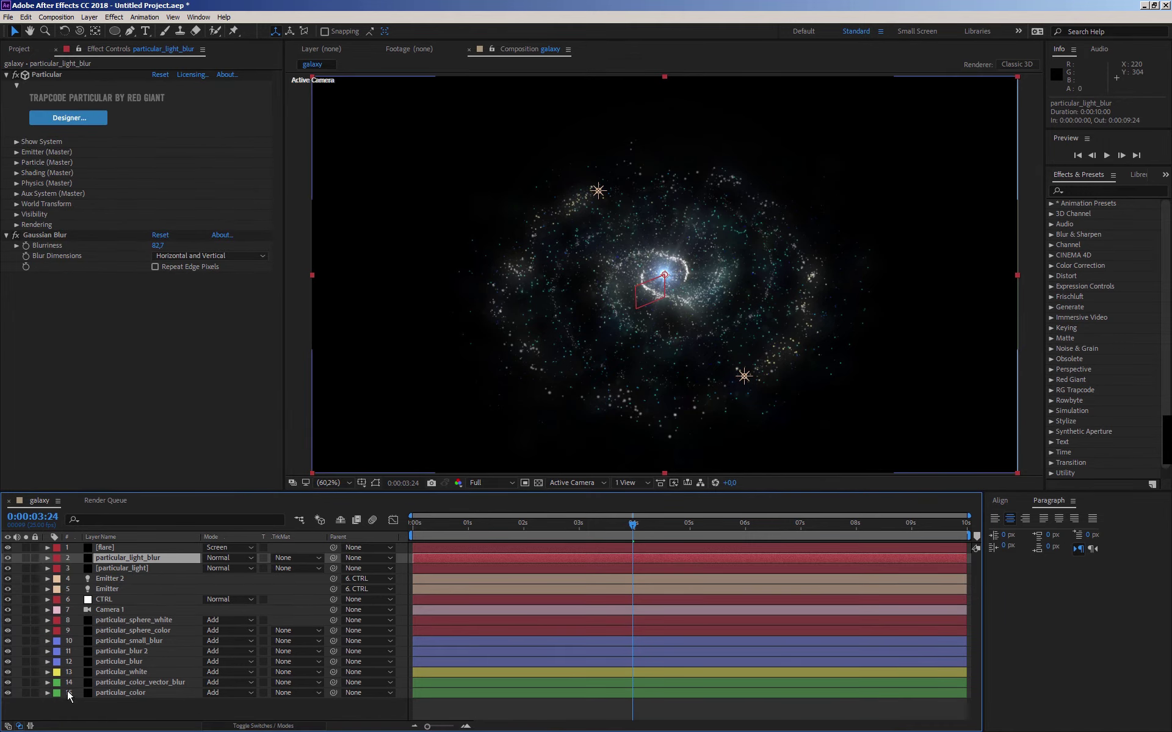
left_click(7, 600)
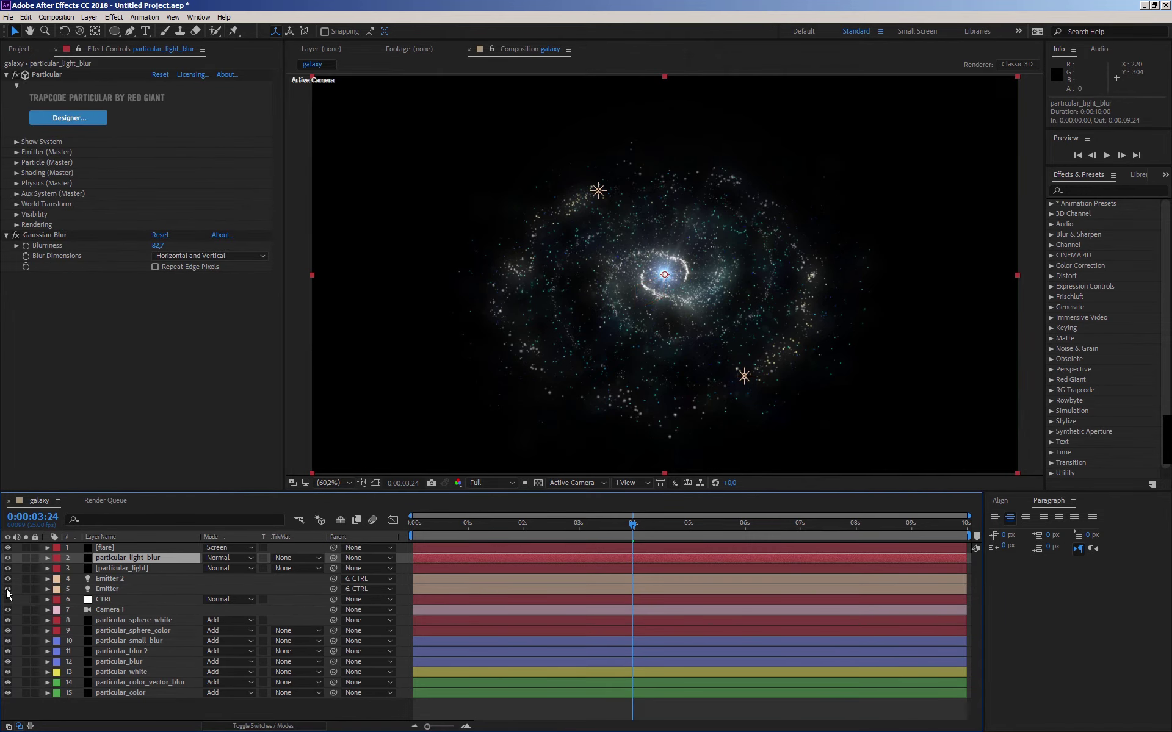
left_click(8, 589)
left_click(8, 579)
left_click(183, 712)
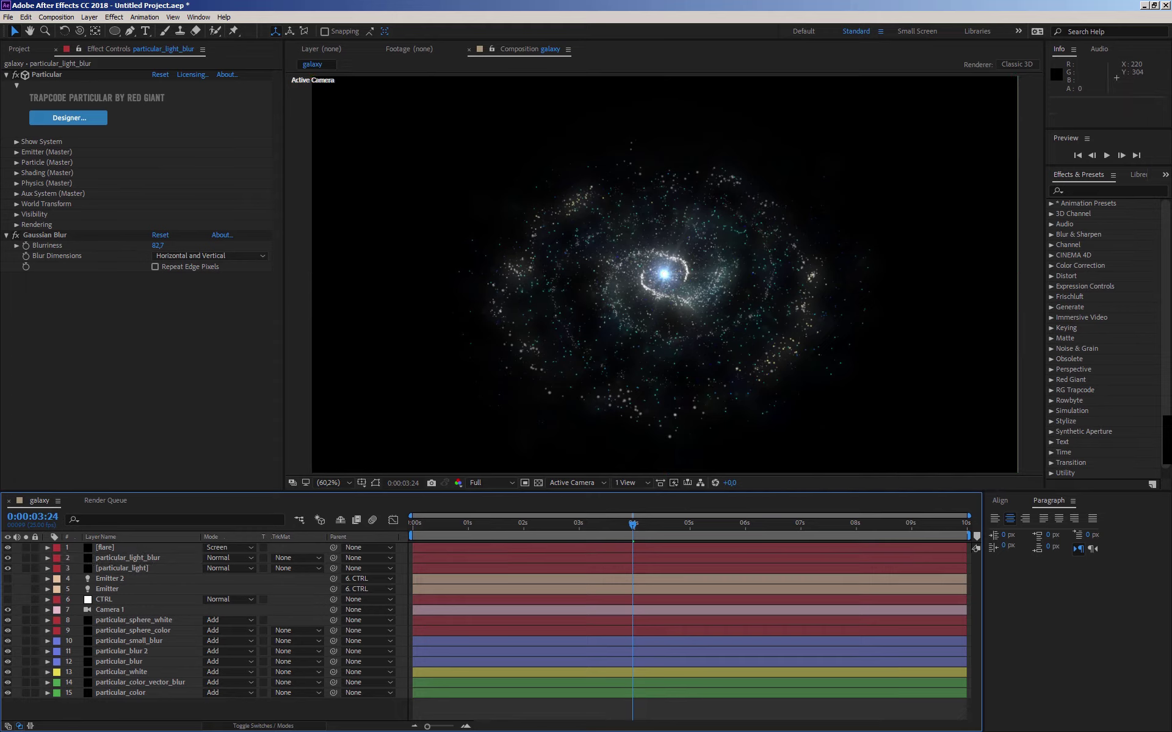
- Tint the Optical Flares colour pale cream F7F4DD, then duplicate the flare layer
left_click(103, 549)
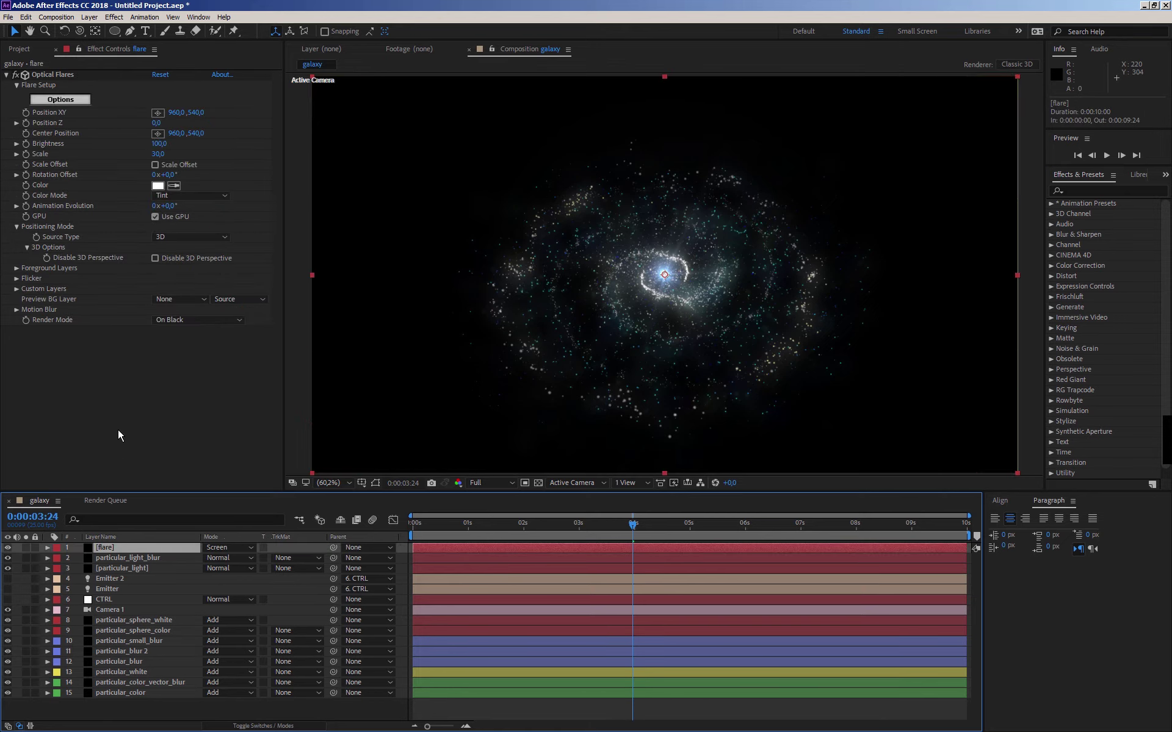
left_click(157, 185)
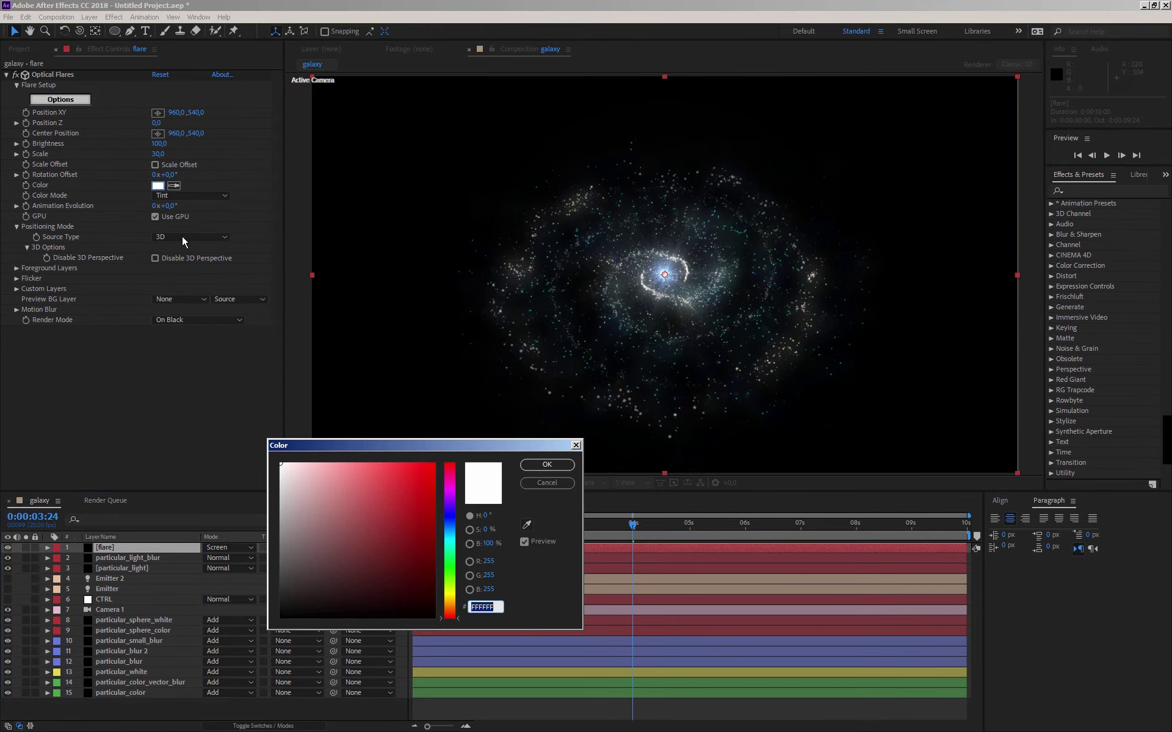
left_click(450, 596)
left_click_drag(296, 468, 297, 468)
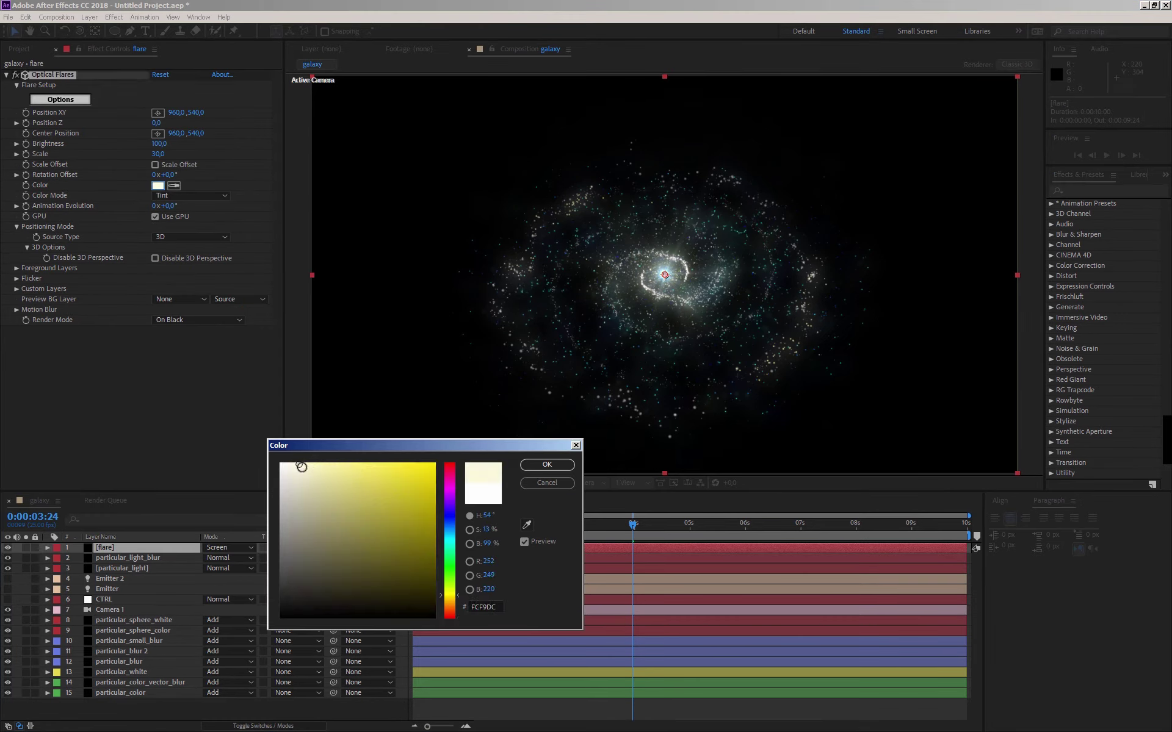
left_click(547, 464)
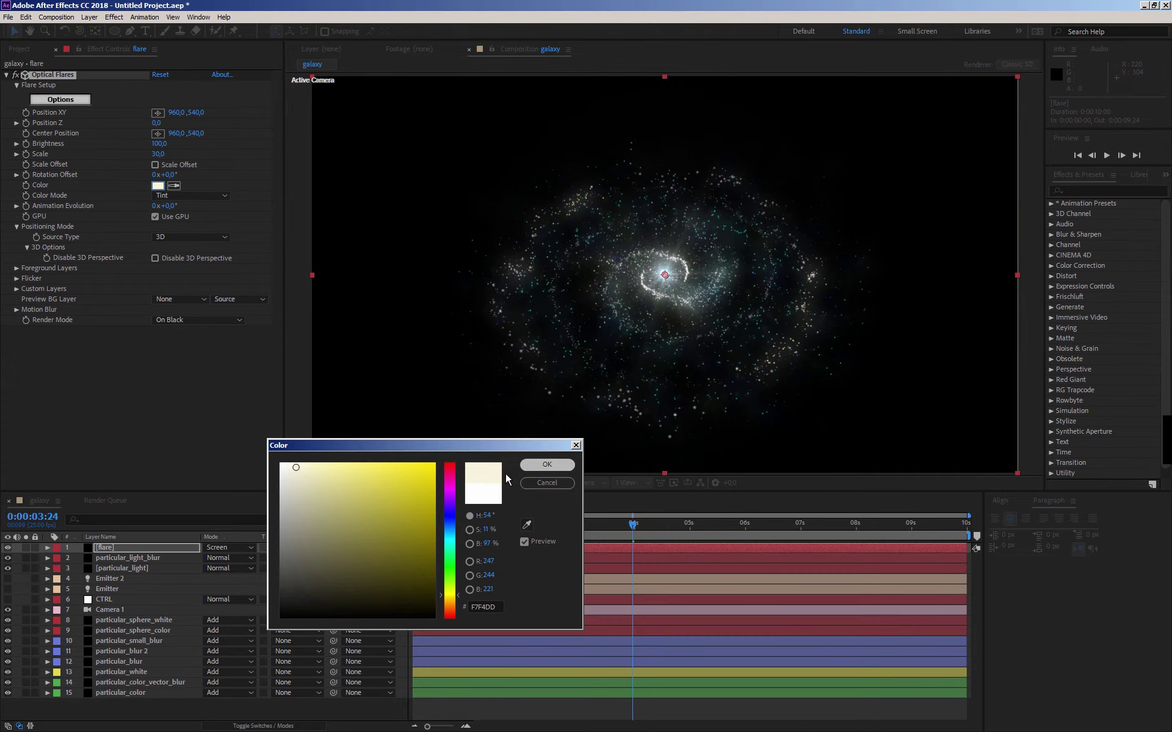
left_click(170, 712)
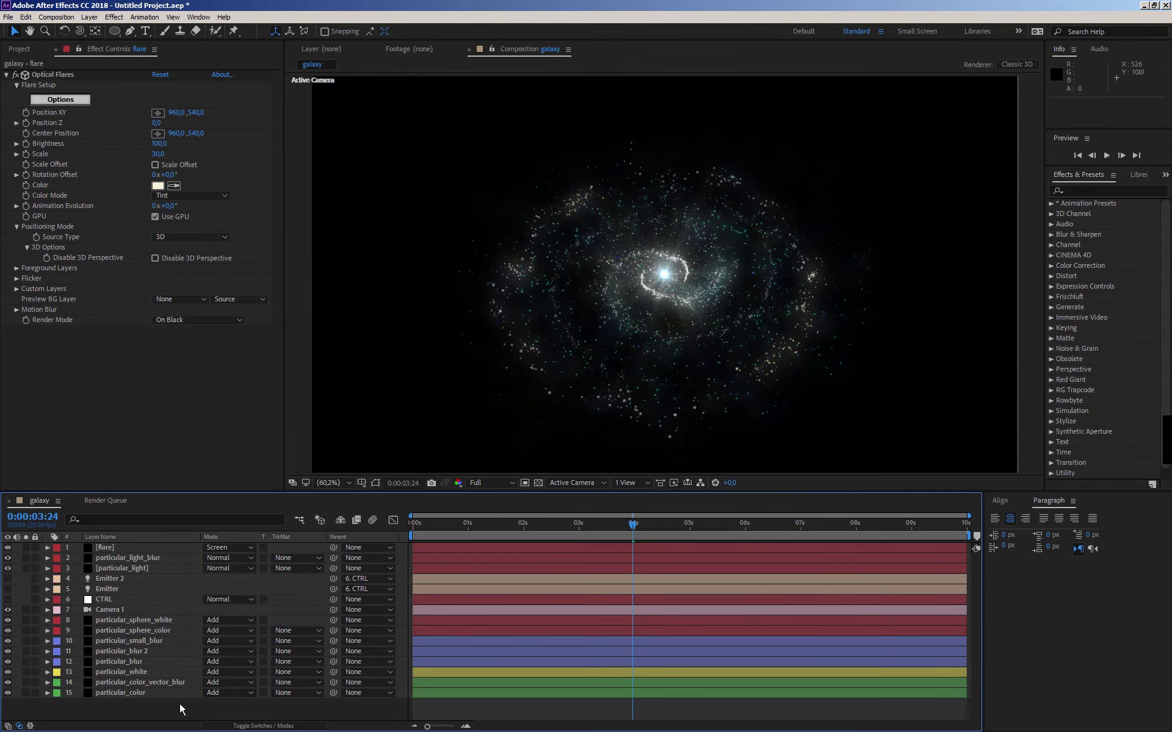
left_click(105, 550)
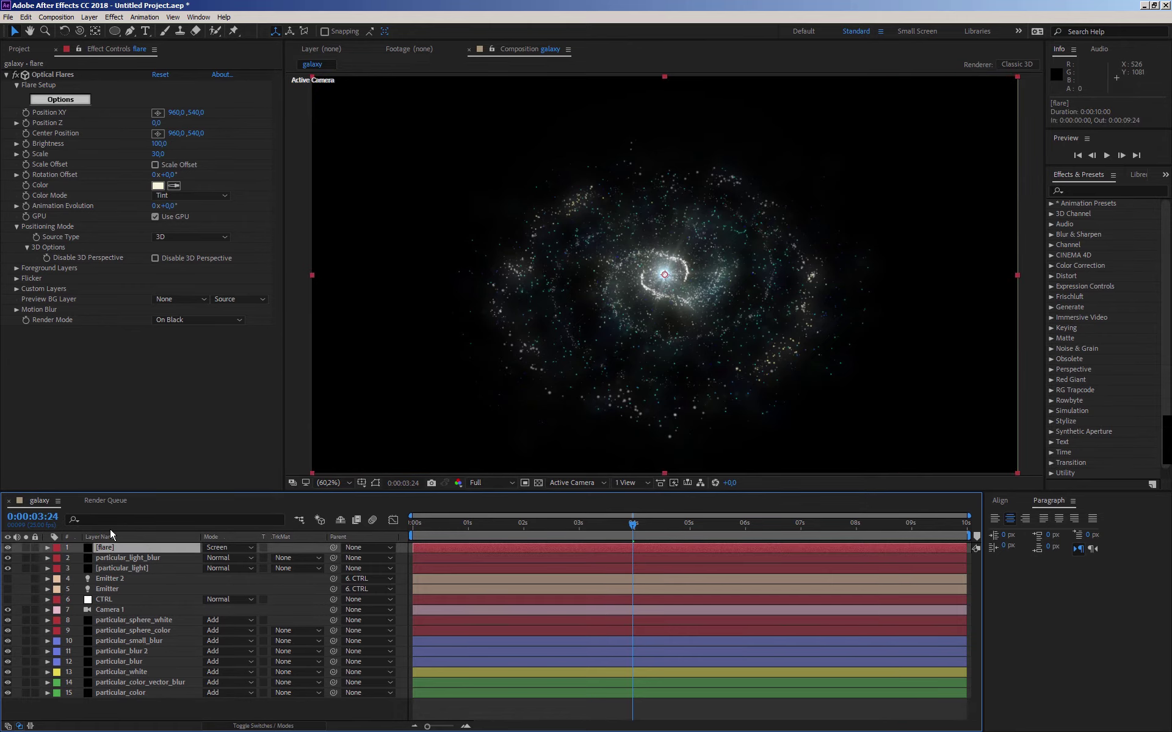
key("ctrl+d")
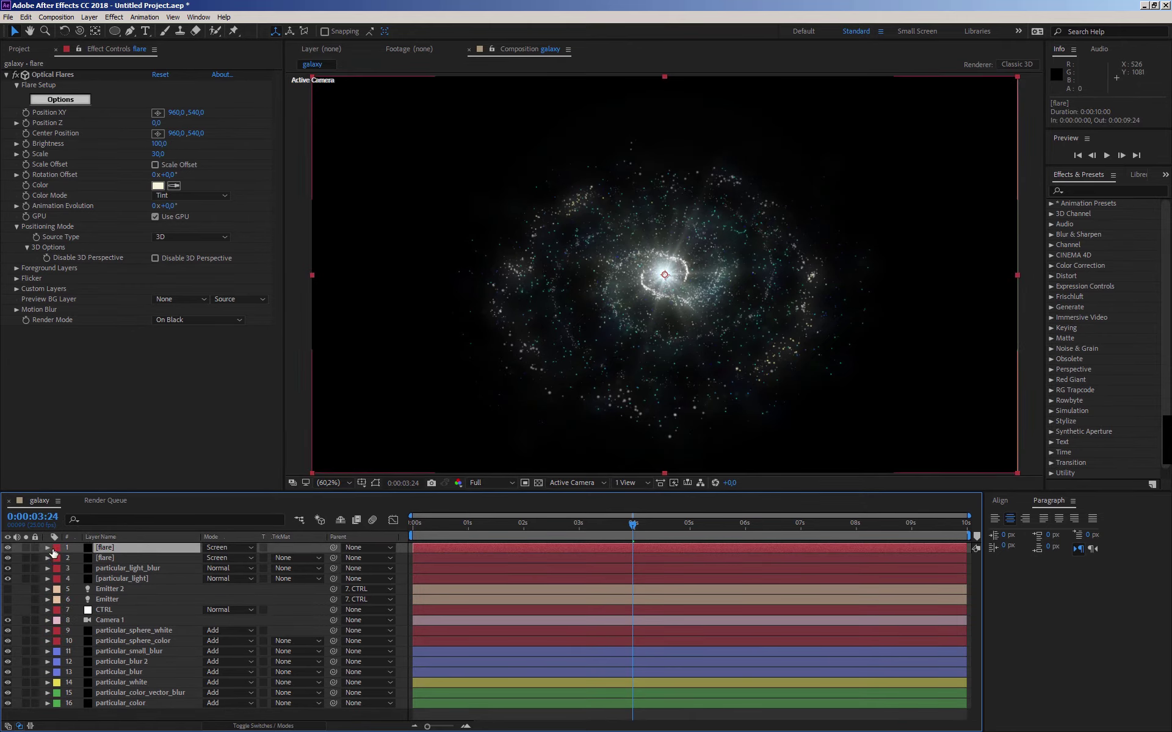
- Solo the top flare copy and load the Orb Light preset from Pro Presets 2 in Optical Flares
left_click(26, 548)
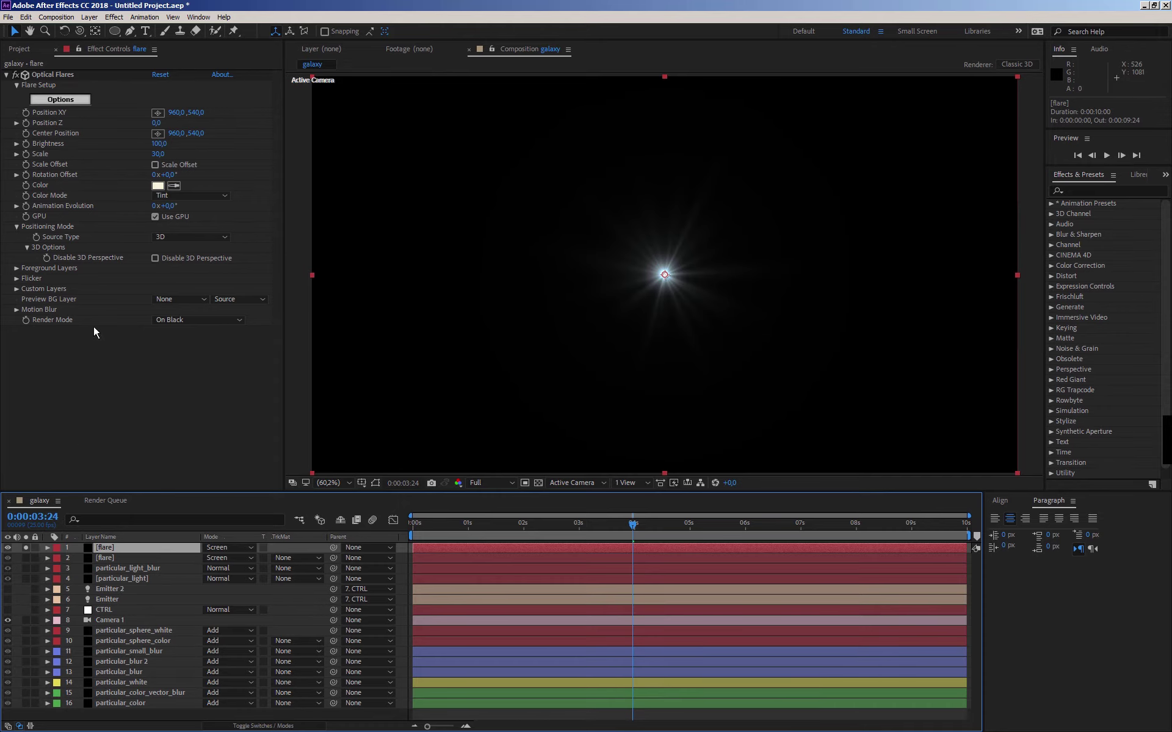
left_click(72, 99)
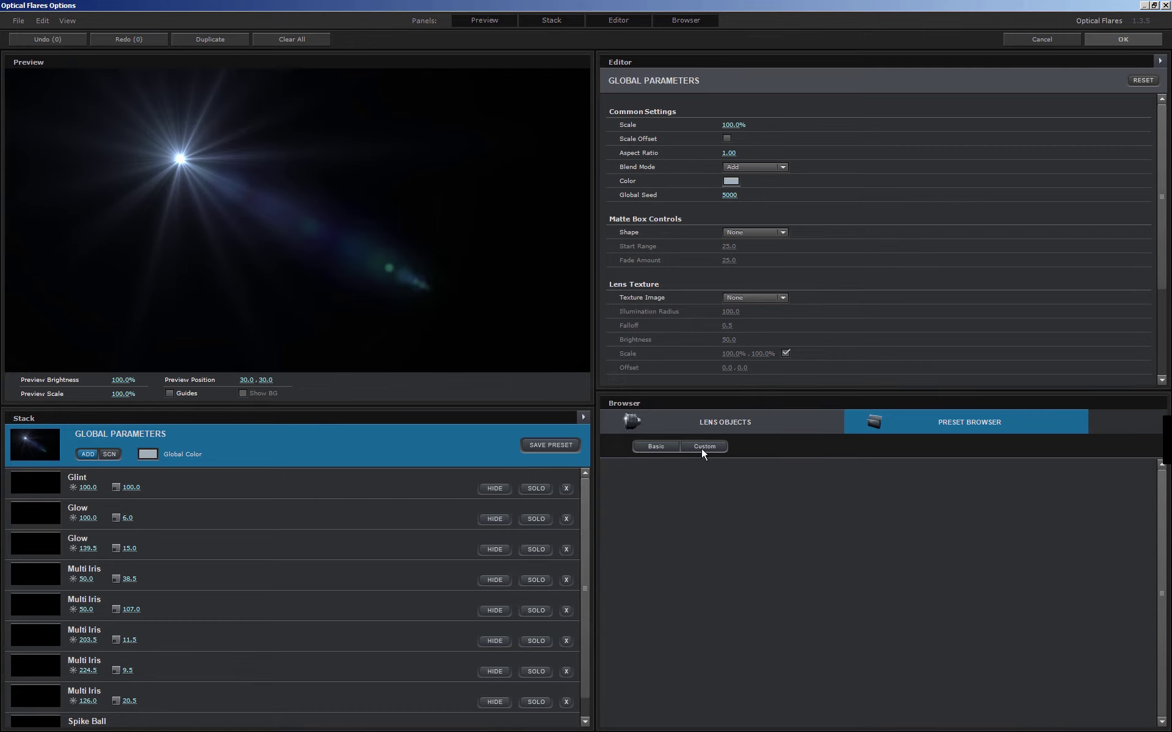
key("Escape")
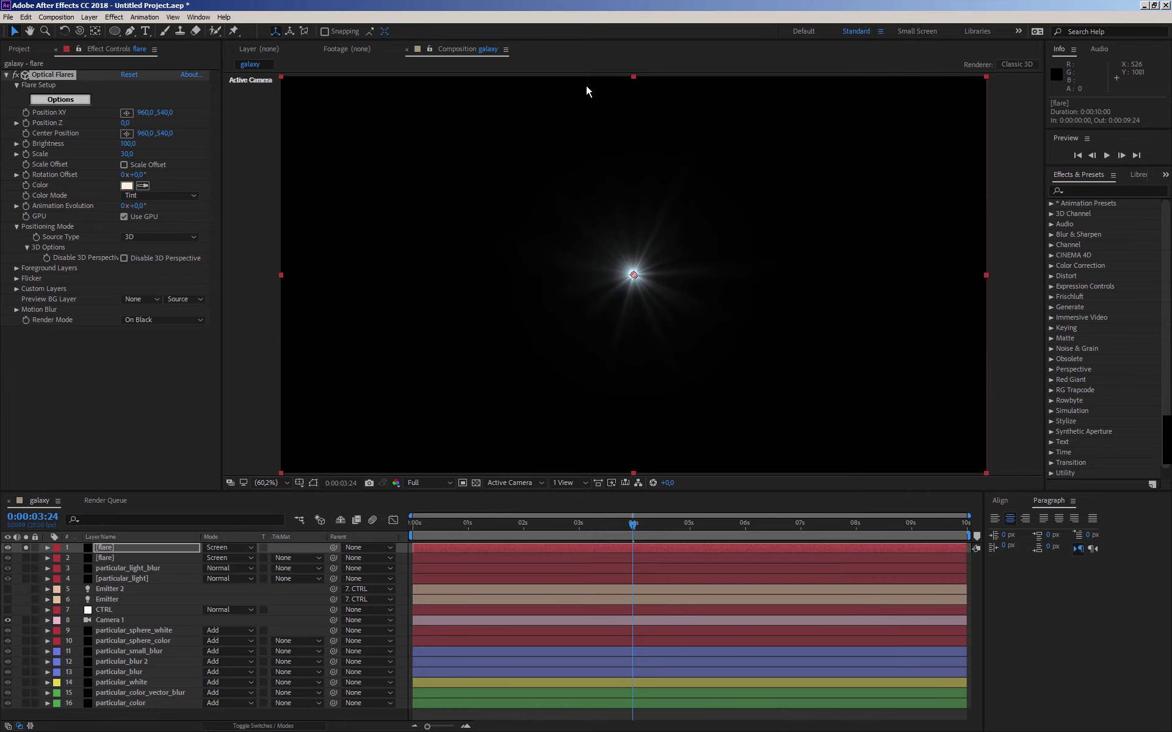
left_click(569, 10)
left_click(917, 583)
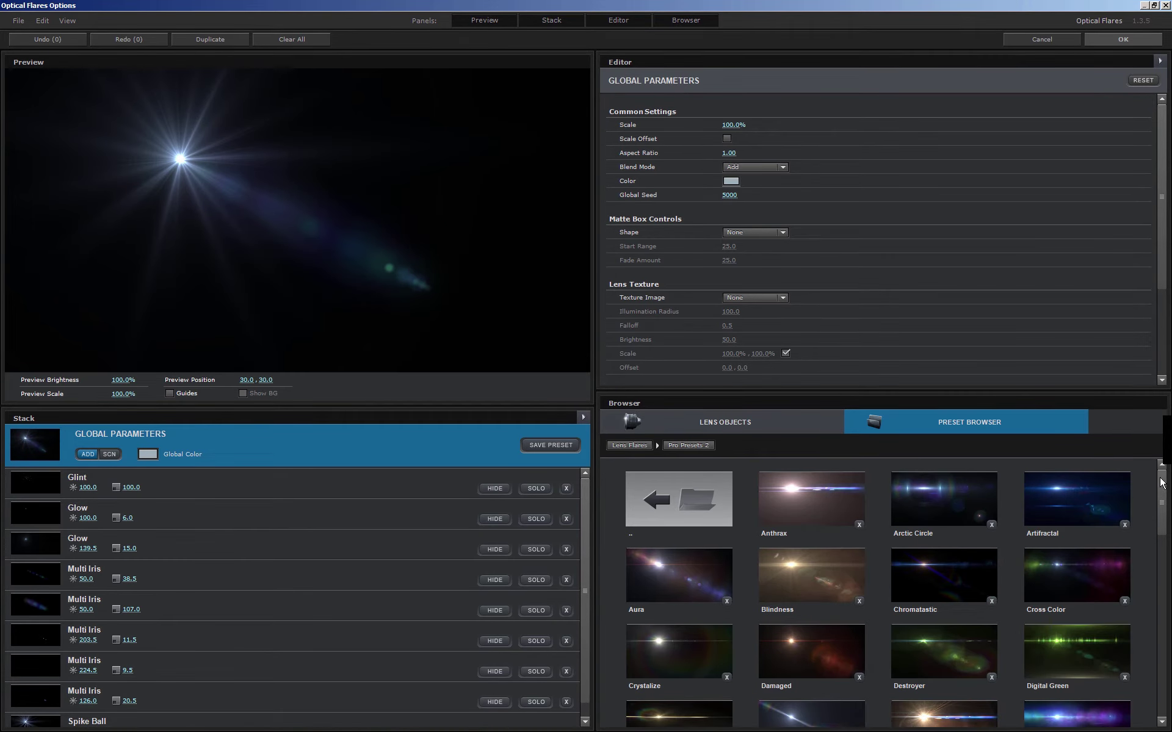
left_click_drag(1162, 482, 1142, 564)
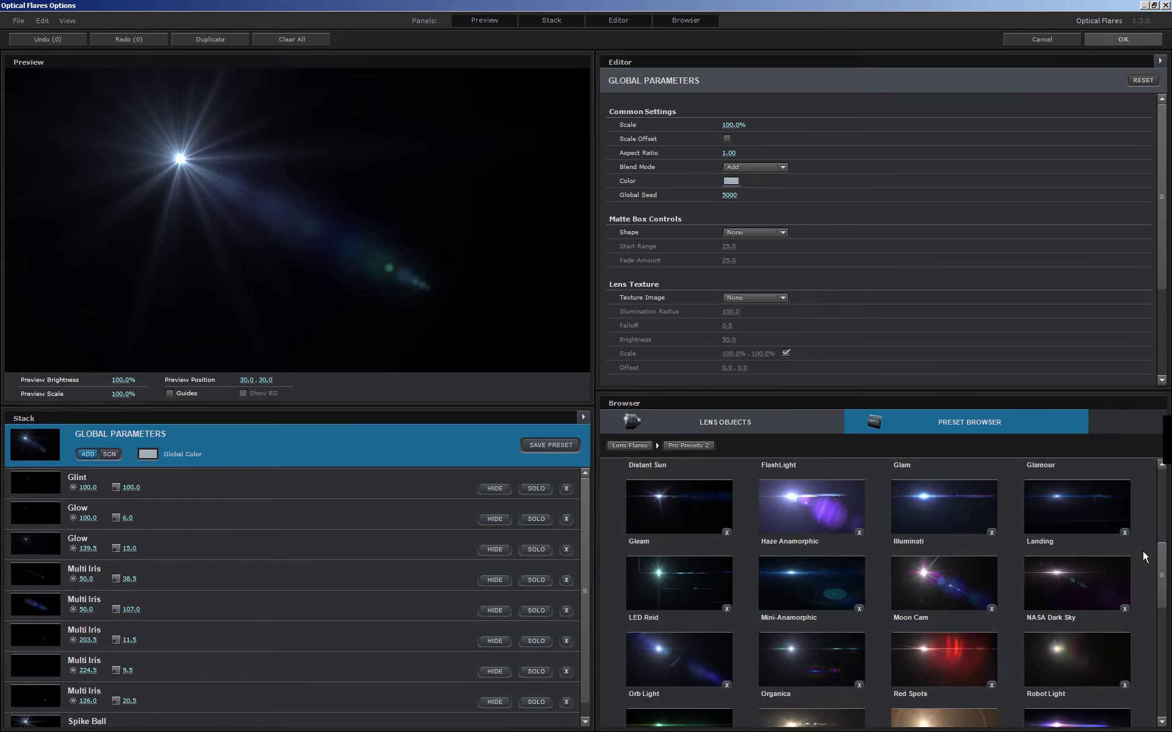
scroll(1137, 566, "down", 1)
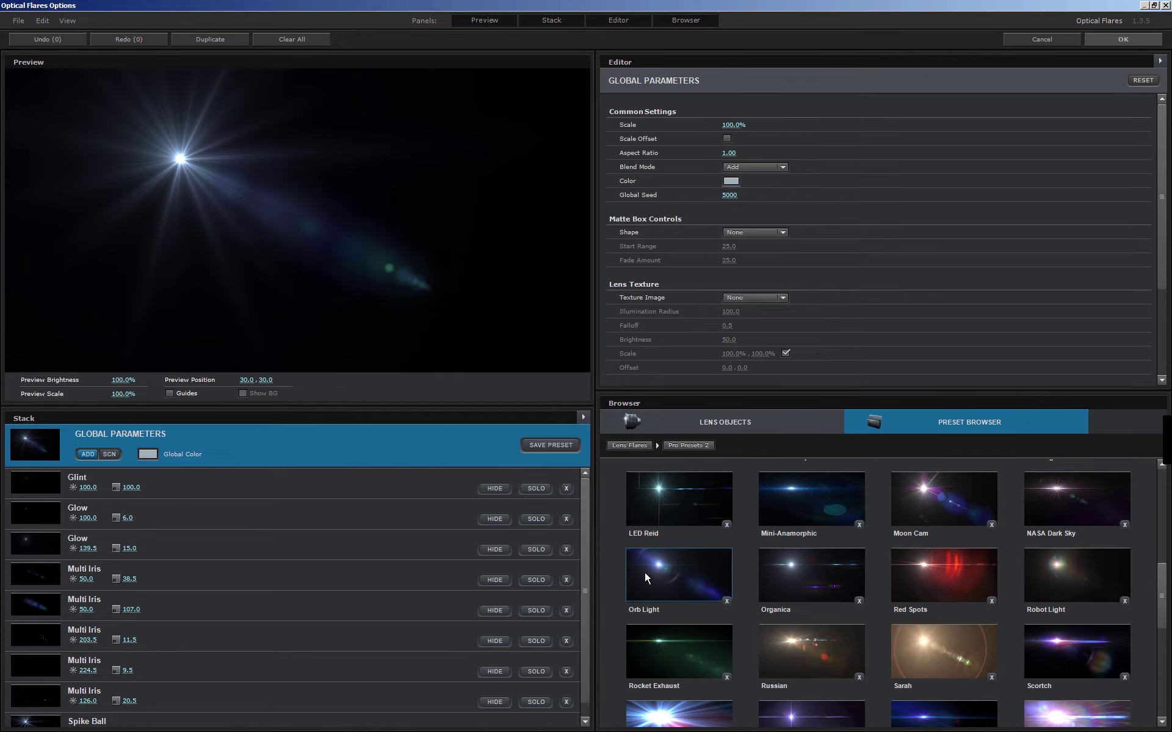
left_click(642, 571)
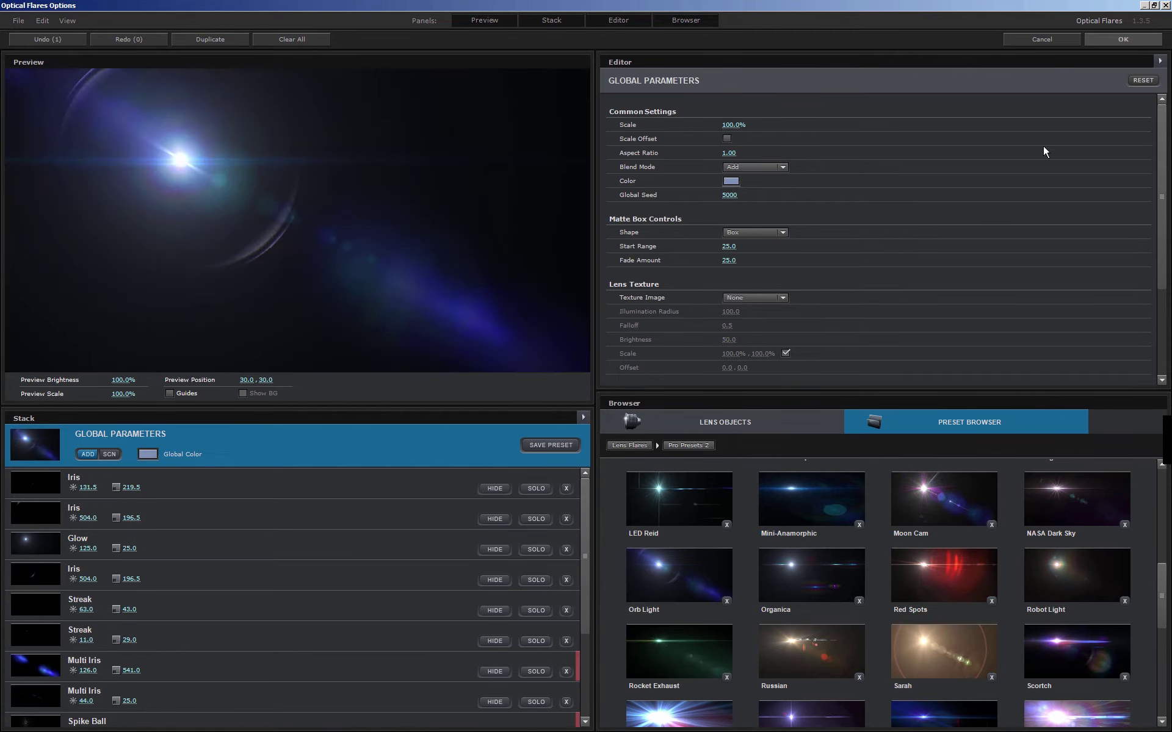
left_click(1123, 40)
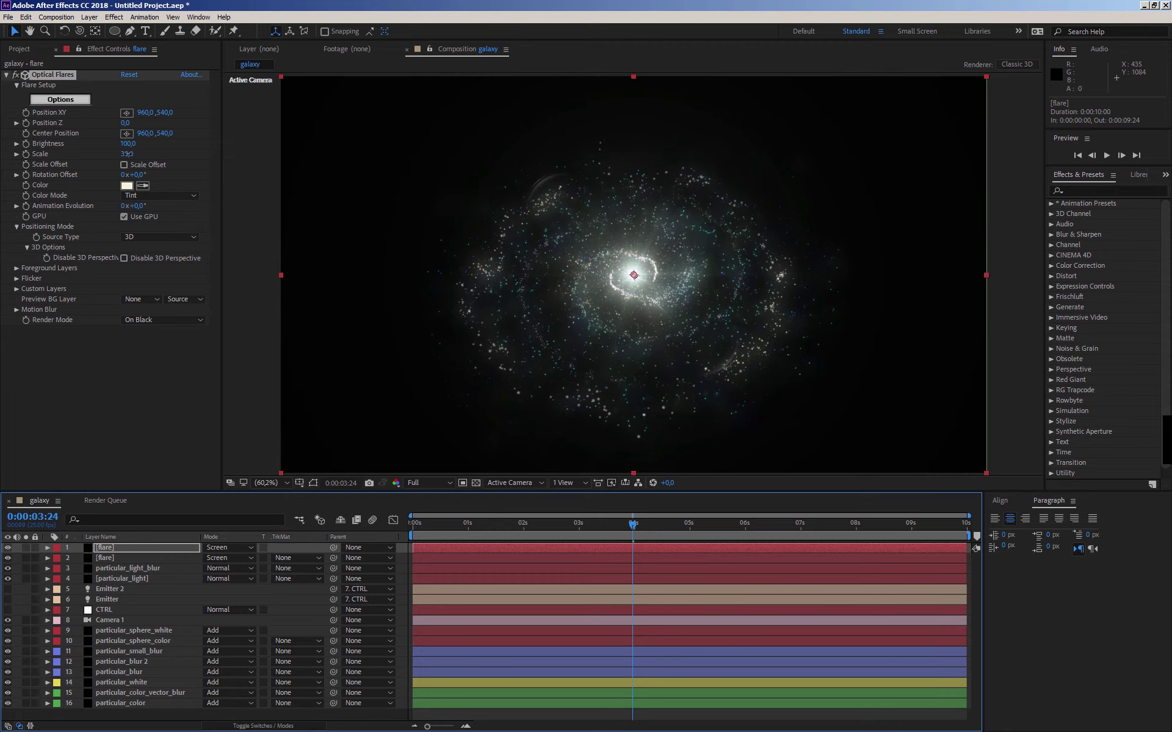
- Set the Orb Light flare's Scale to 90 and Brightness to 40, then deselect all layers
mouse_move(128, 154)
left_mouse_down()
mouse_move(98, 154)
mouse_move(129, 157)
left_mouse_up()
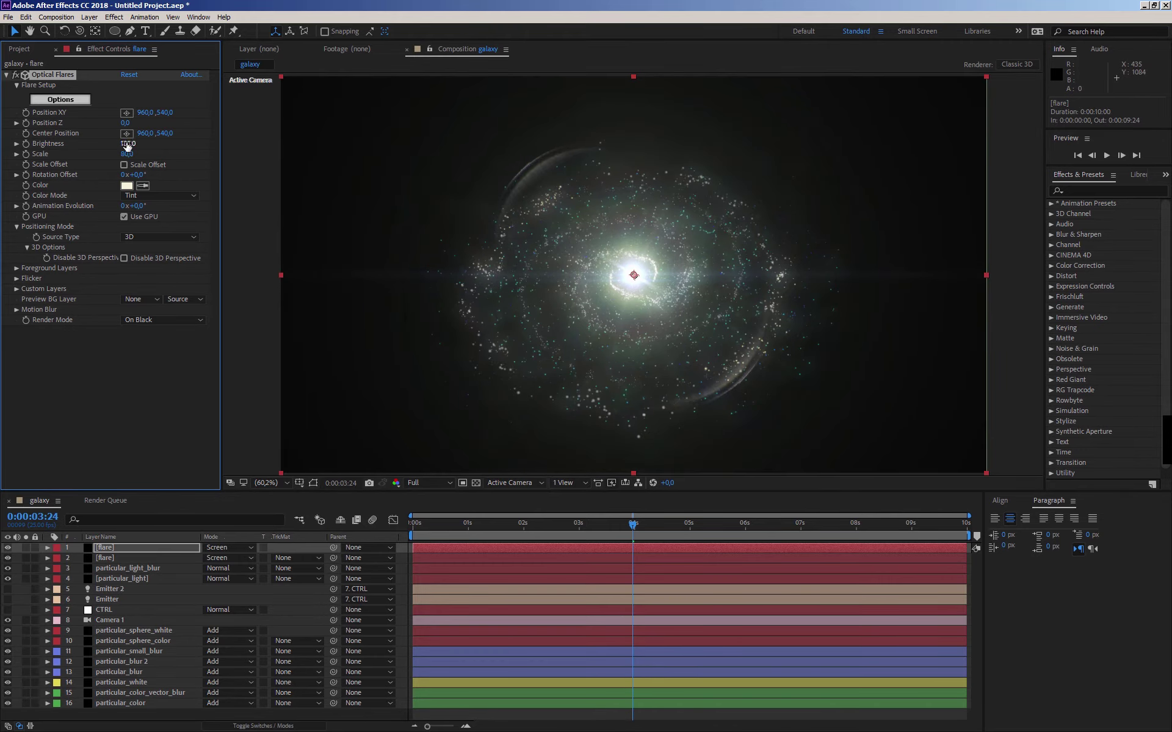
left_click_drag(120, 143, 119, 143)
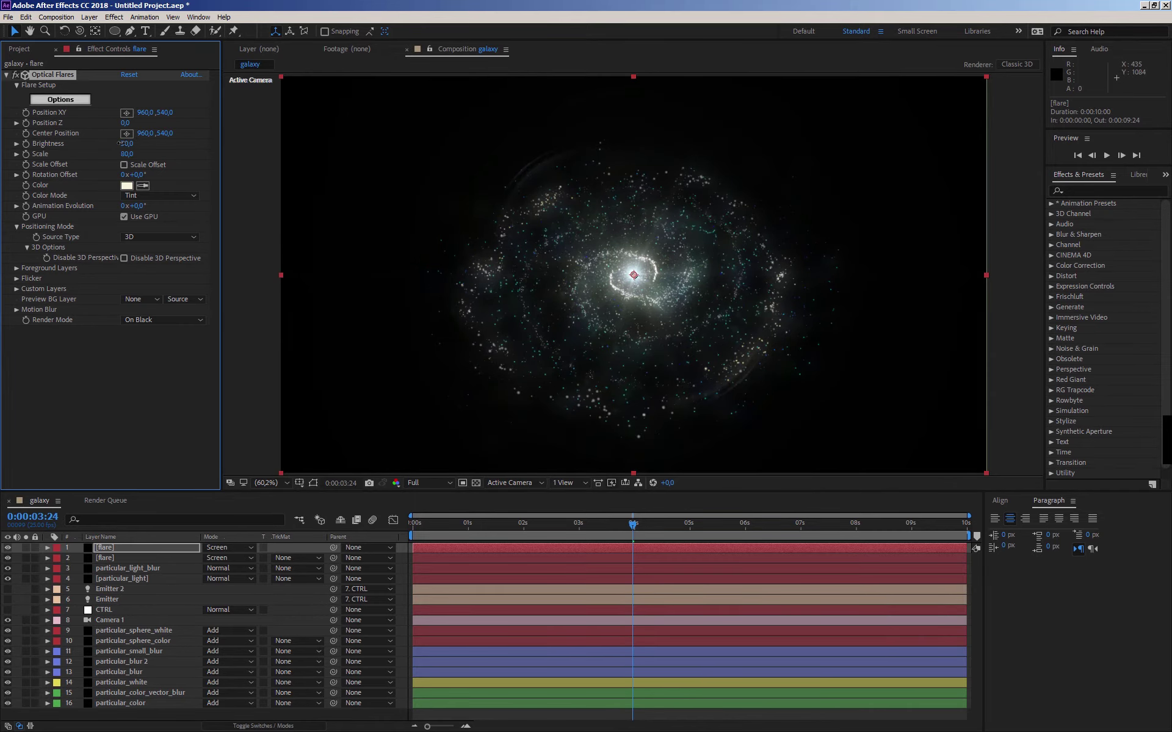
left_click(122, 374)
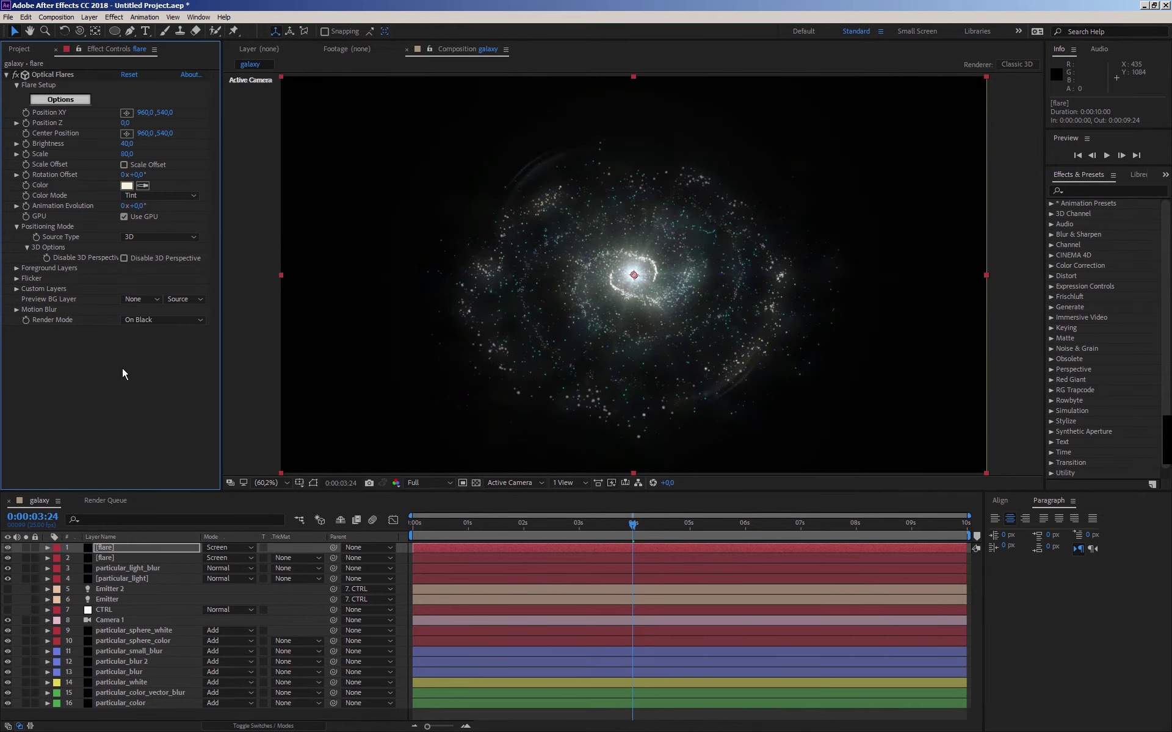
left_click(47, 547)
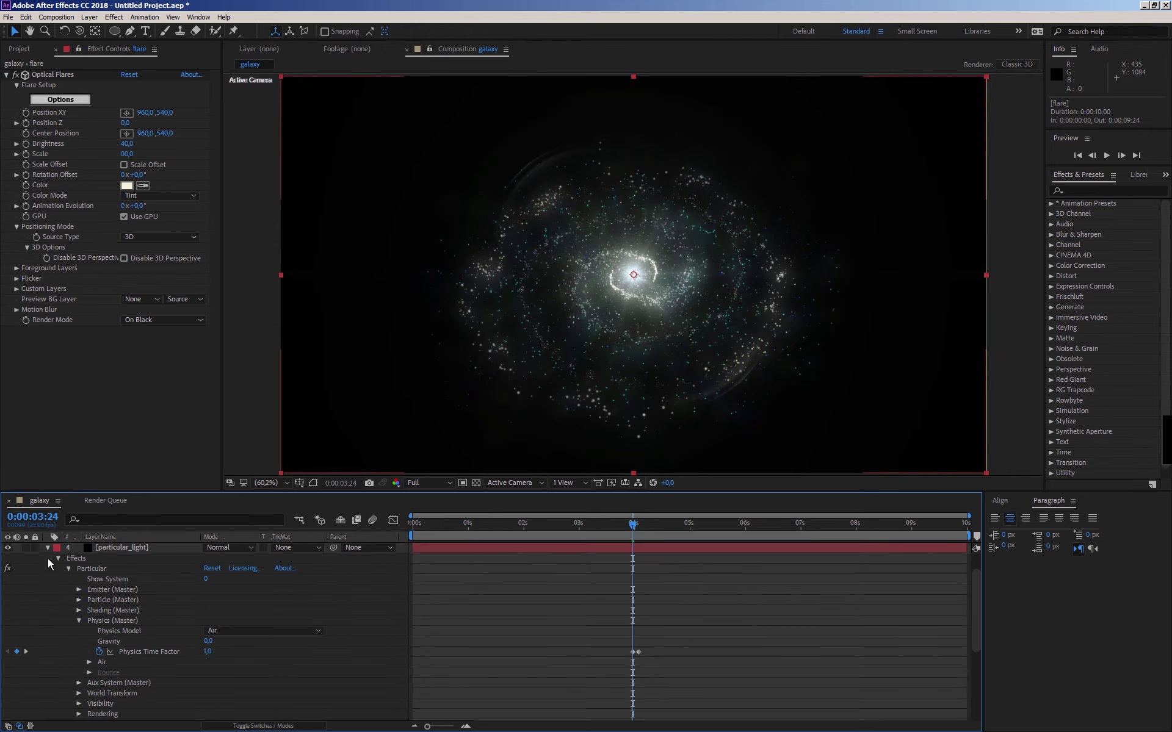
left_click(47, 547)
key("F2")
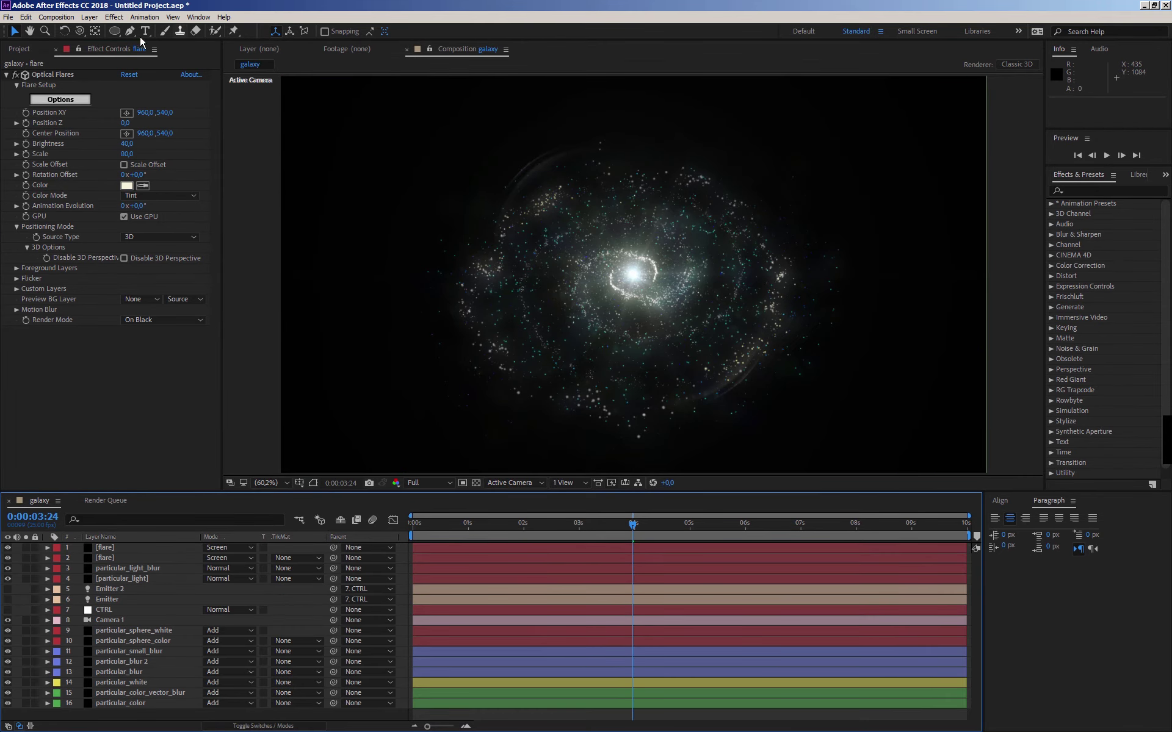
- Orbit Camera 1 around the galaxy, tilting edge-on and finishing on a face-on view
left_click(79, 31)
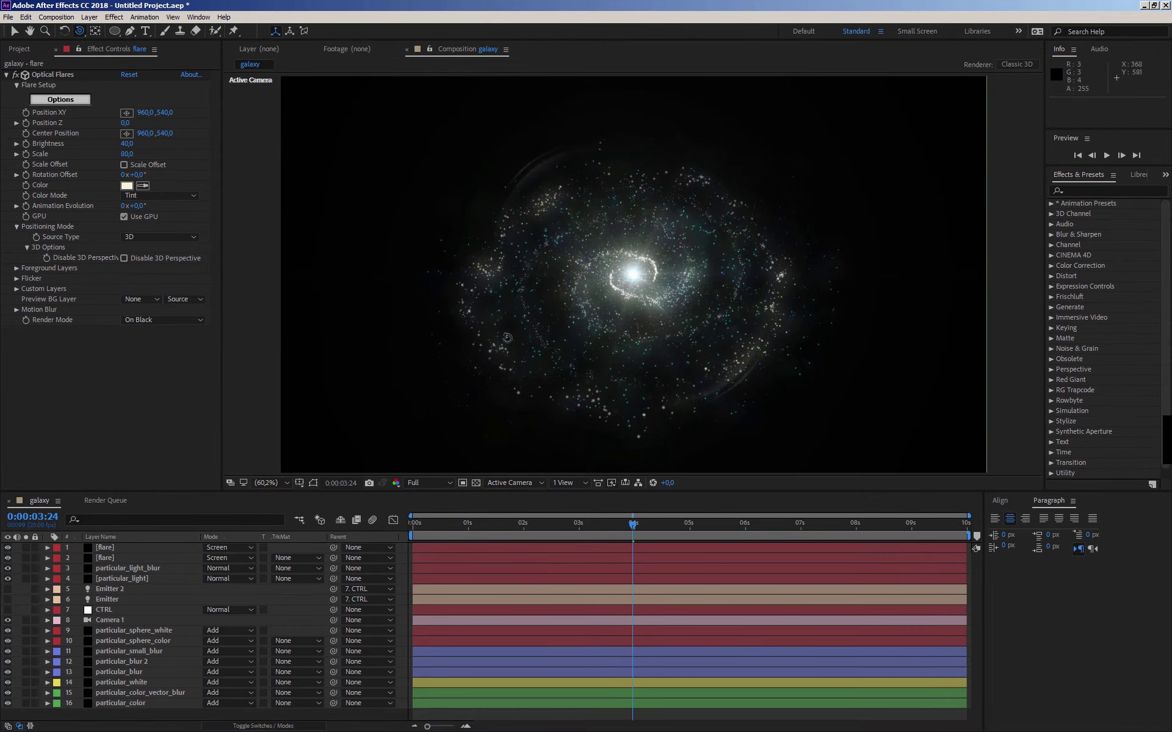
left_click(564, 328)
left_click_drag(564, 328, 594, 301)
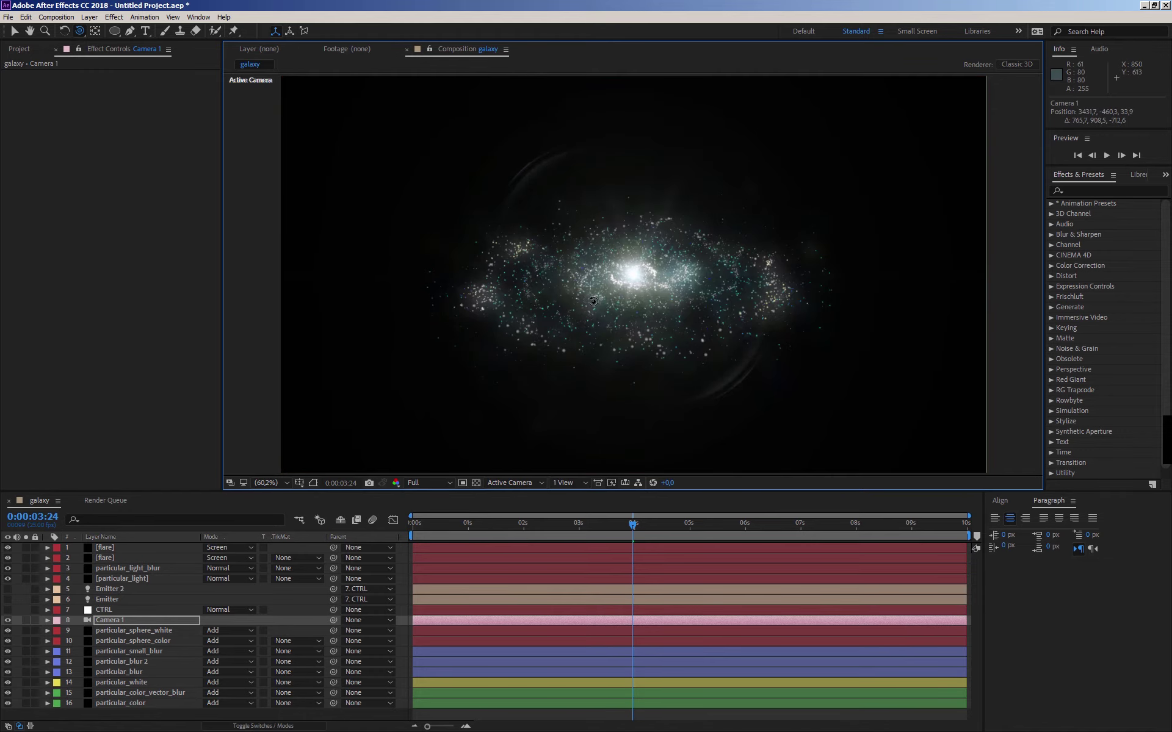
mouse_move(594, 301)
left_mouse_down()
mouse_move(574, 332)
mouse_move(589, 340)
mouse_move(531, 352)
mouse_move(536, 385)
left_mouse_up()
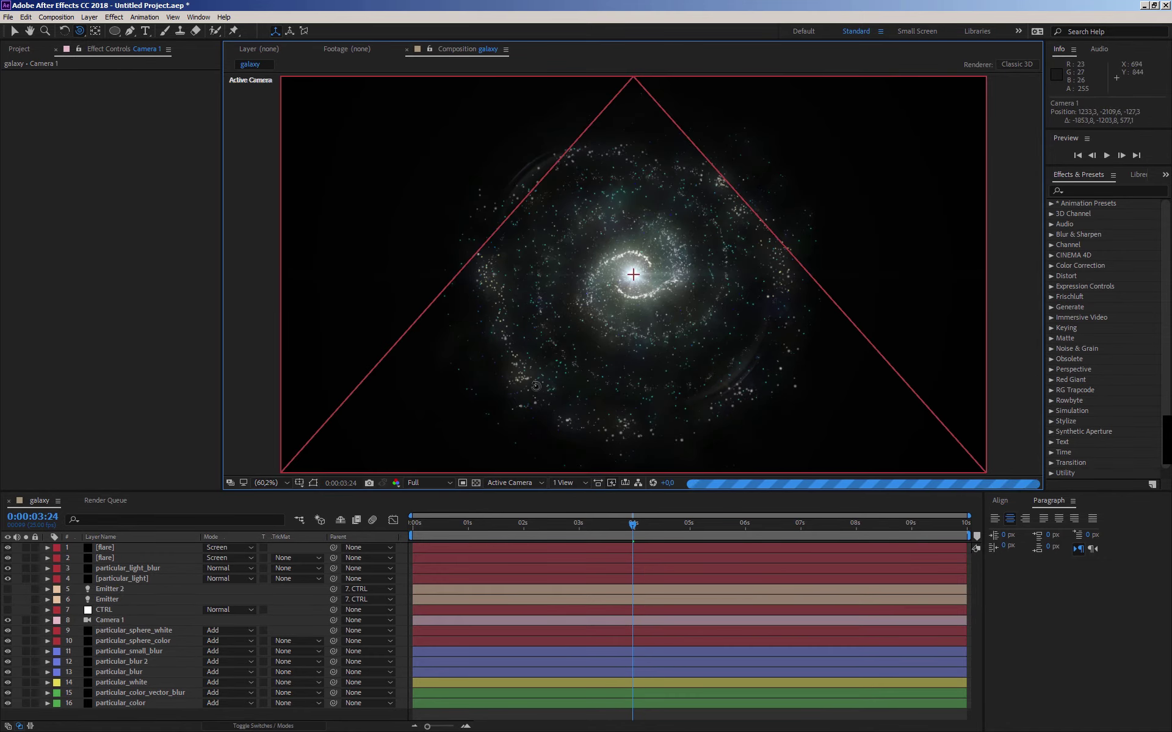
left_click_drag(536, 386, 563, 276)
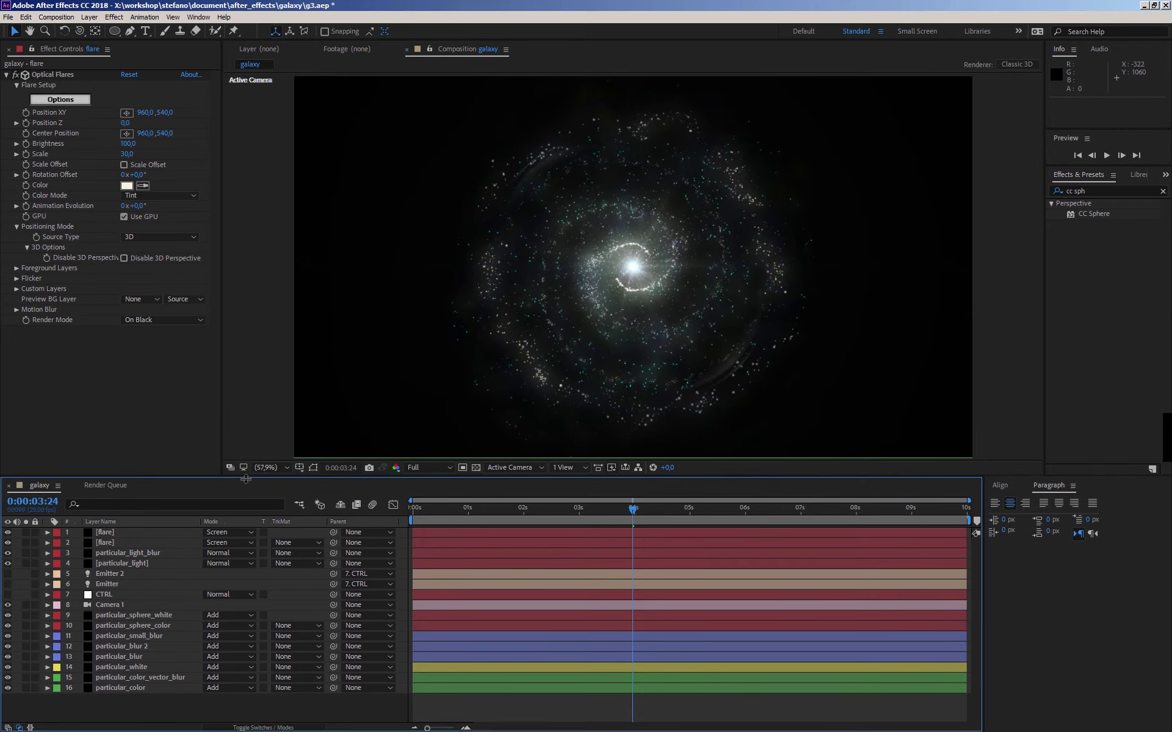
- Change the top flare's Optical Flares colour to a pale warm peach, FFE4C7
left_click(105, 535)
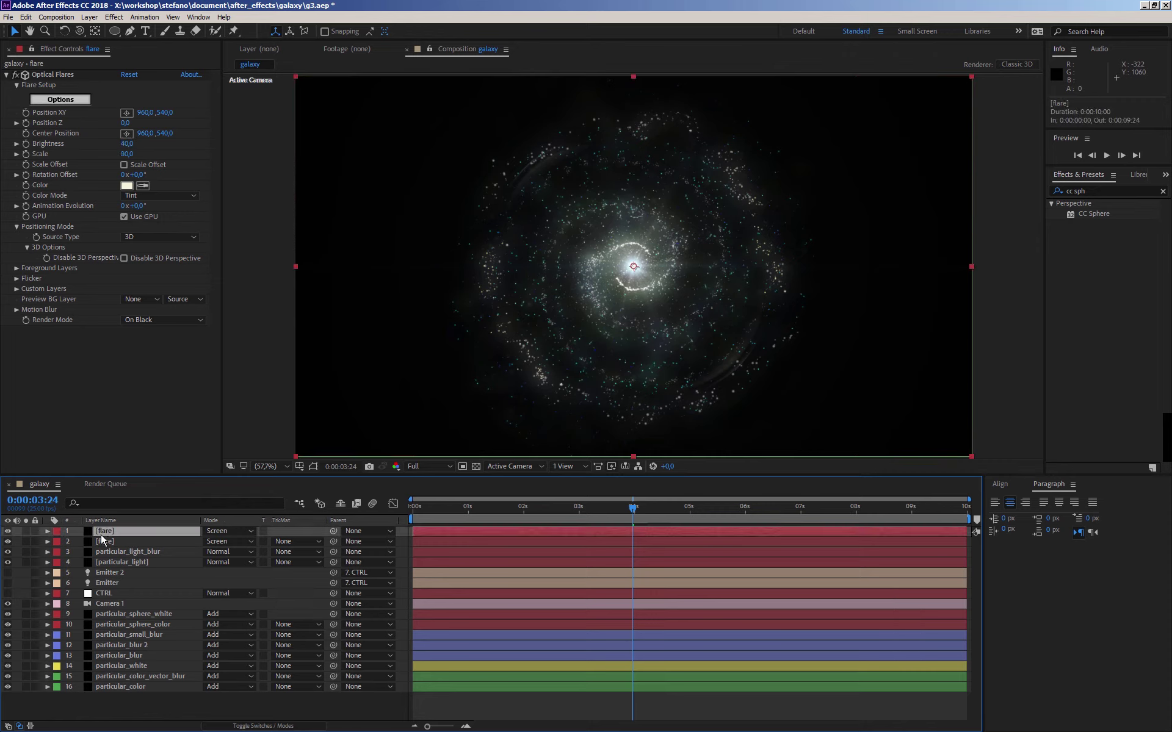
left_click(25, 532)
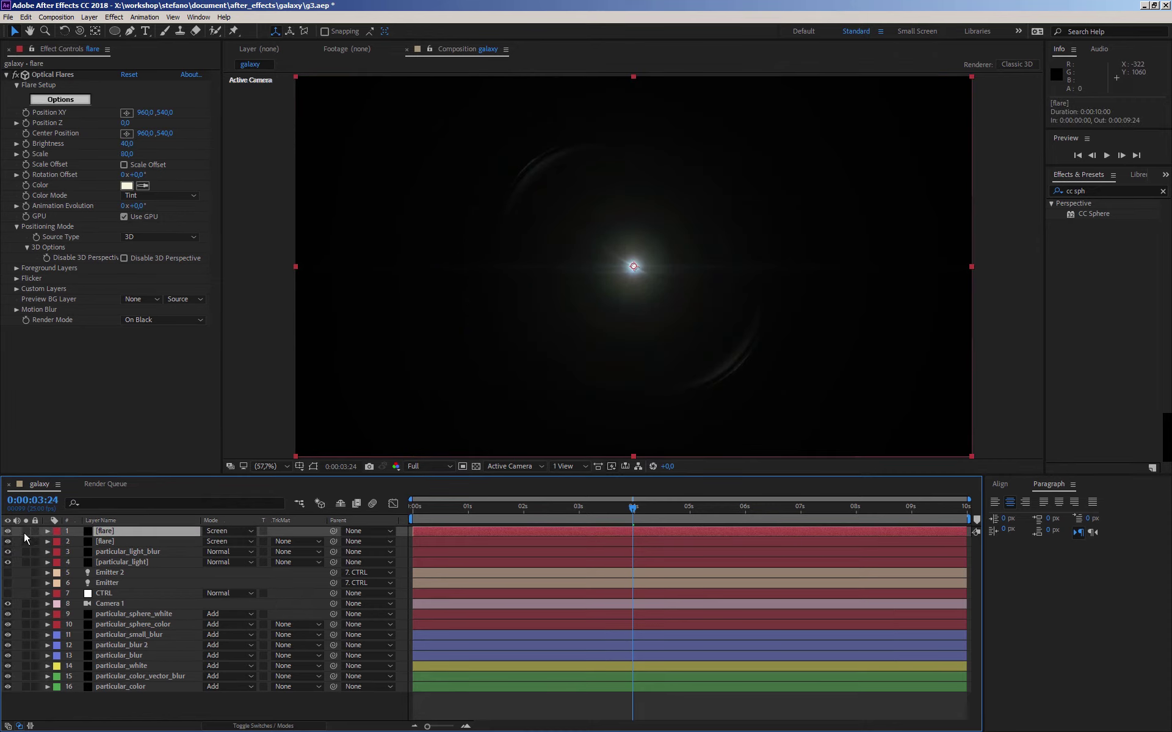
left_click(23, 532)
left_click(100, 542)
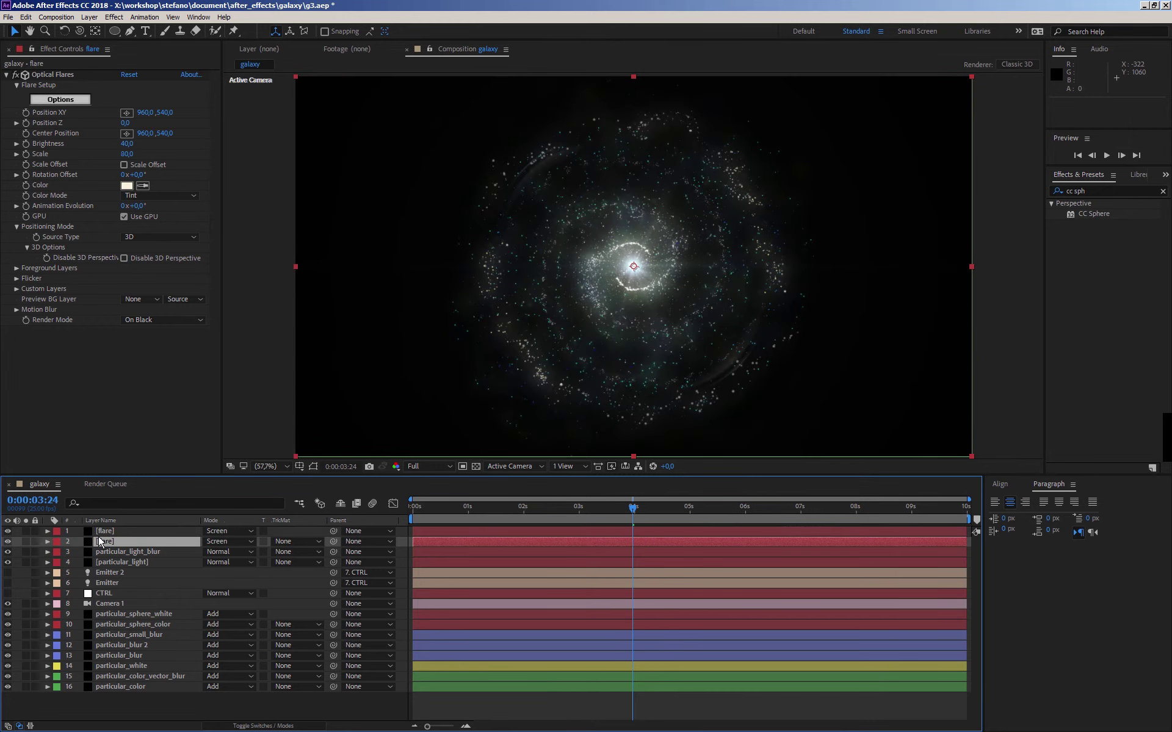
left_click(102, 532)
left_click(127, 188)
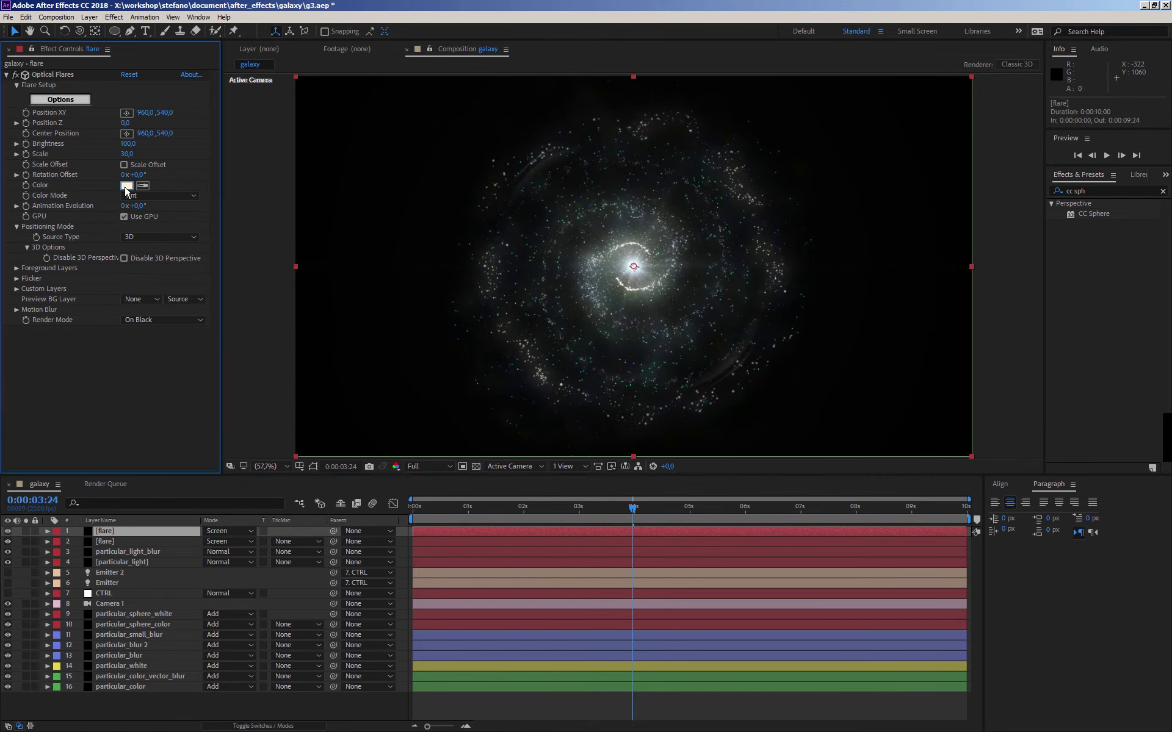
left_click(449, 600)
mouse_move(365, 478)
left_mouse_down()
mouse_move(358, 453)
mouse_move(340, 458)
left_mouse_up()
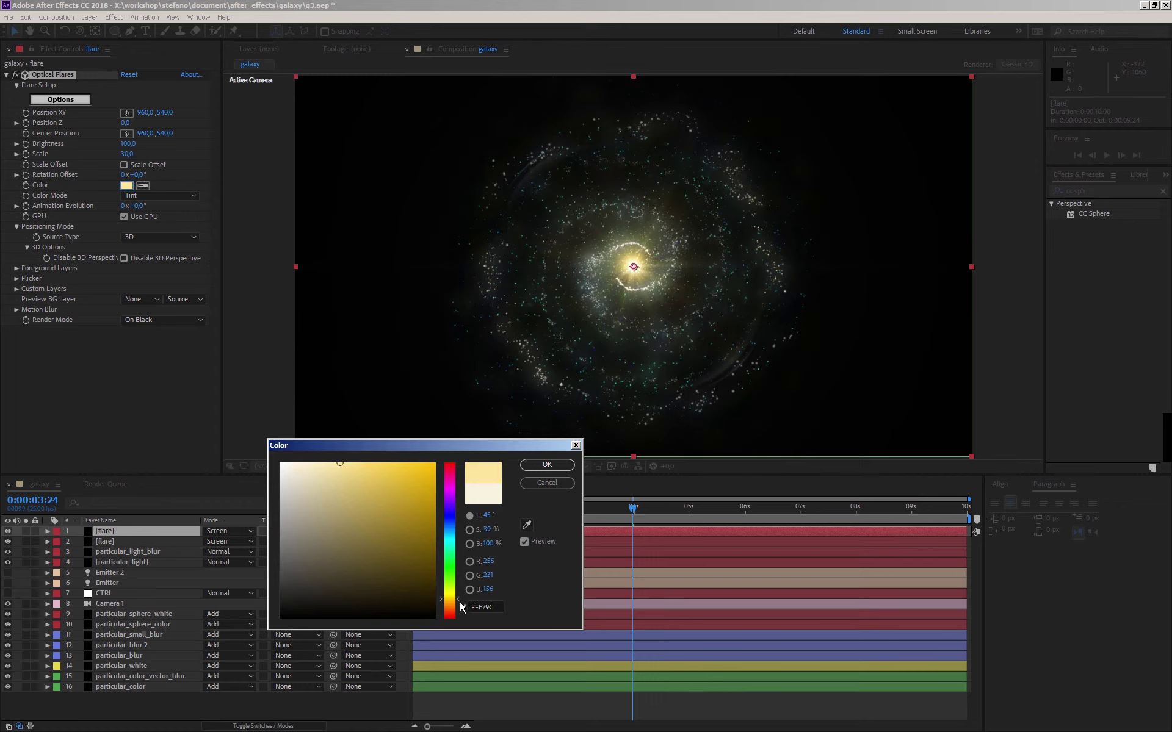
left_click(448, 602)
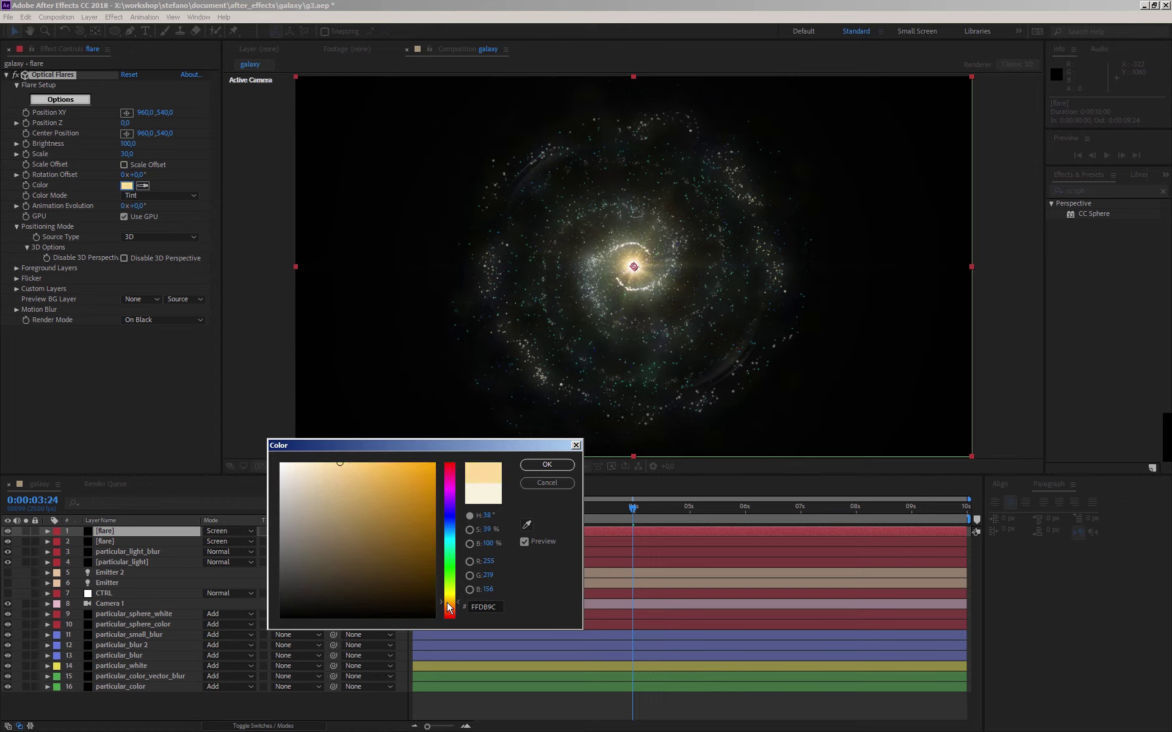
left_click(449, 605)
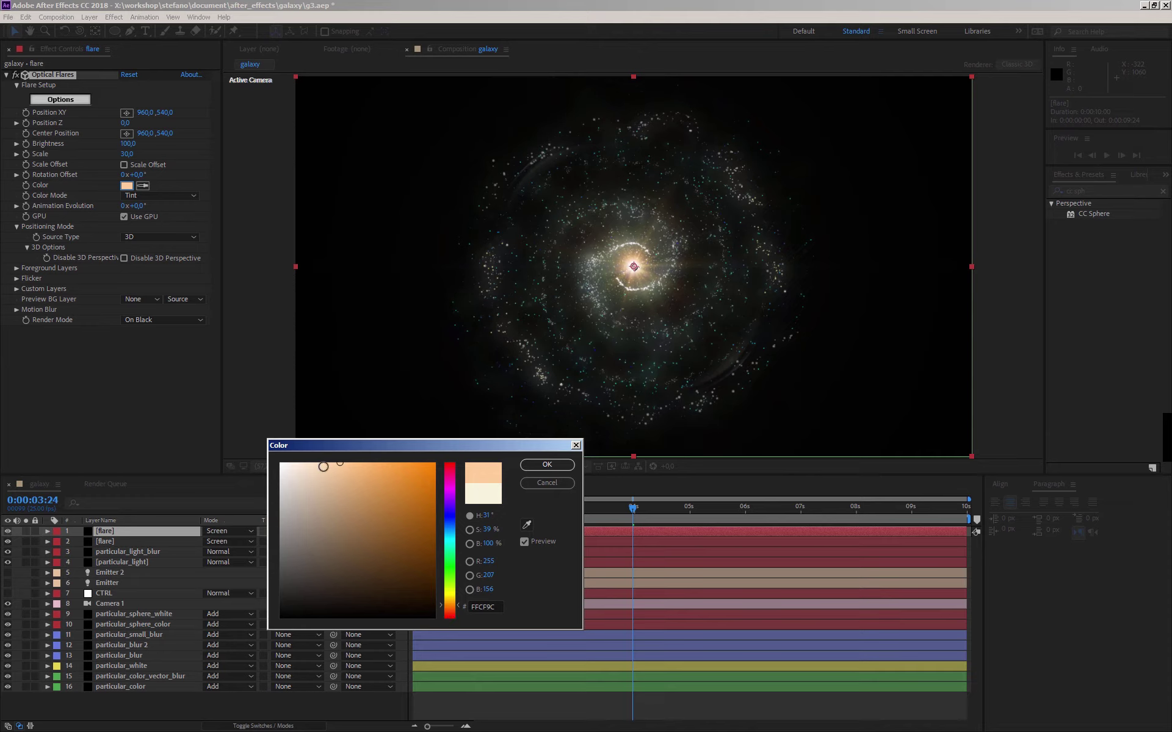
left_click_drag(324, 467, 312, 463)
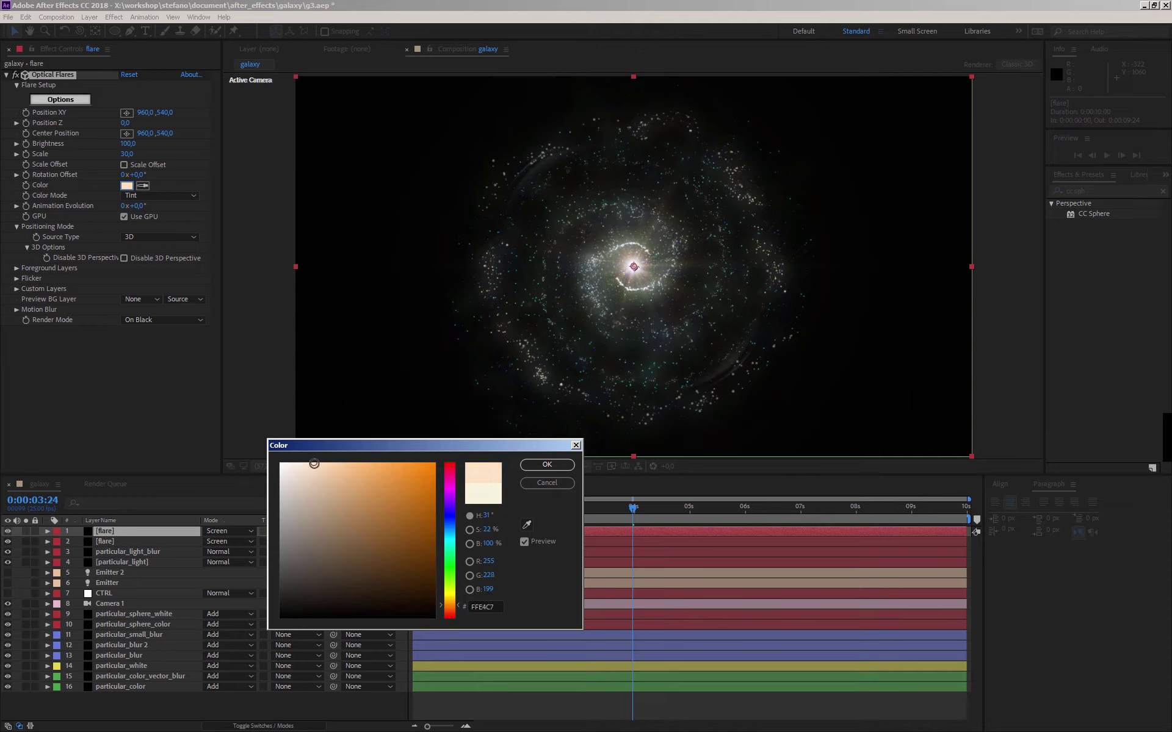
left_click(546, 464)
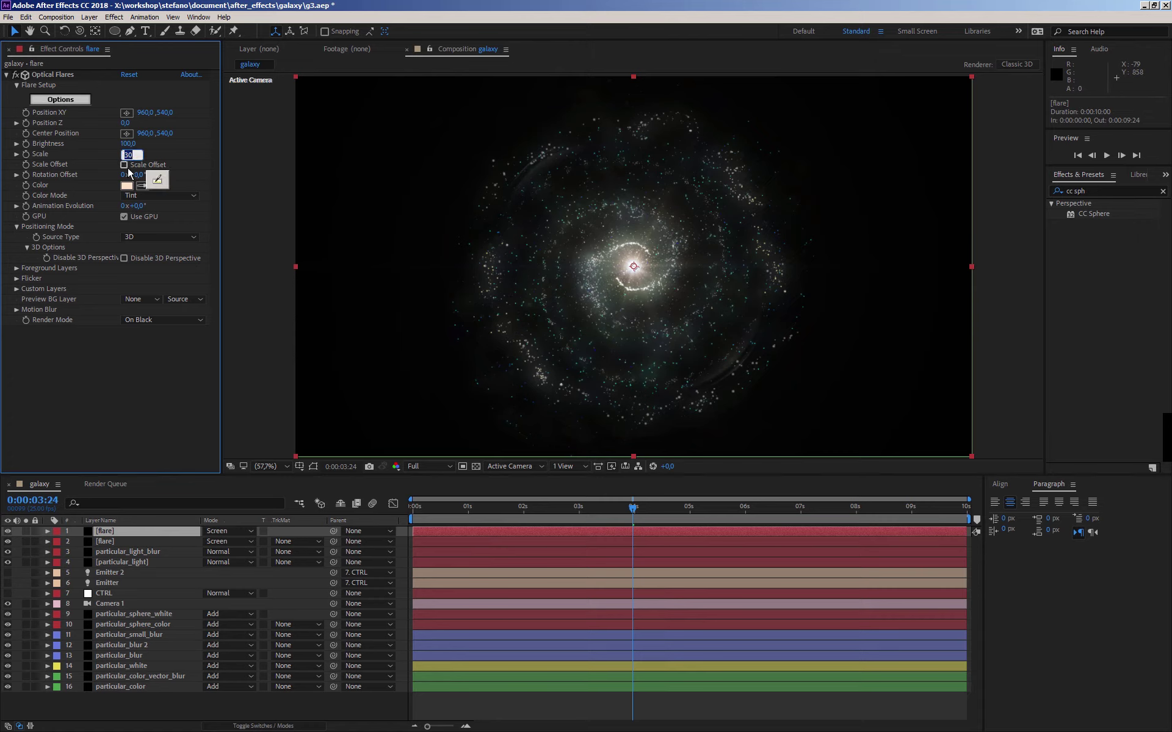
- Raise the flare Scale to 40
type("40")
key("Return")
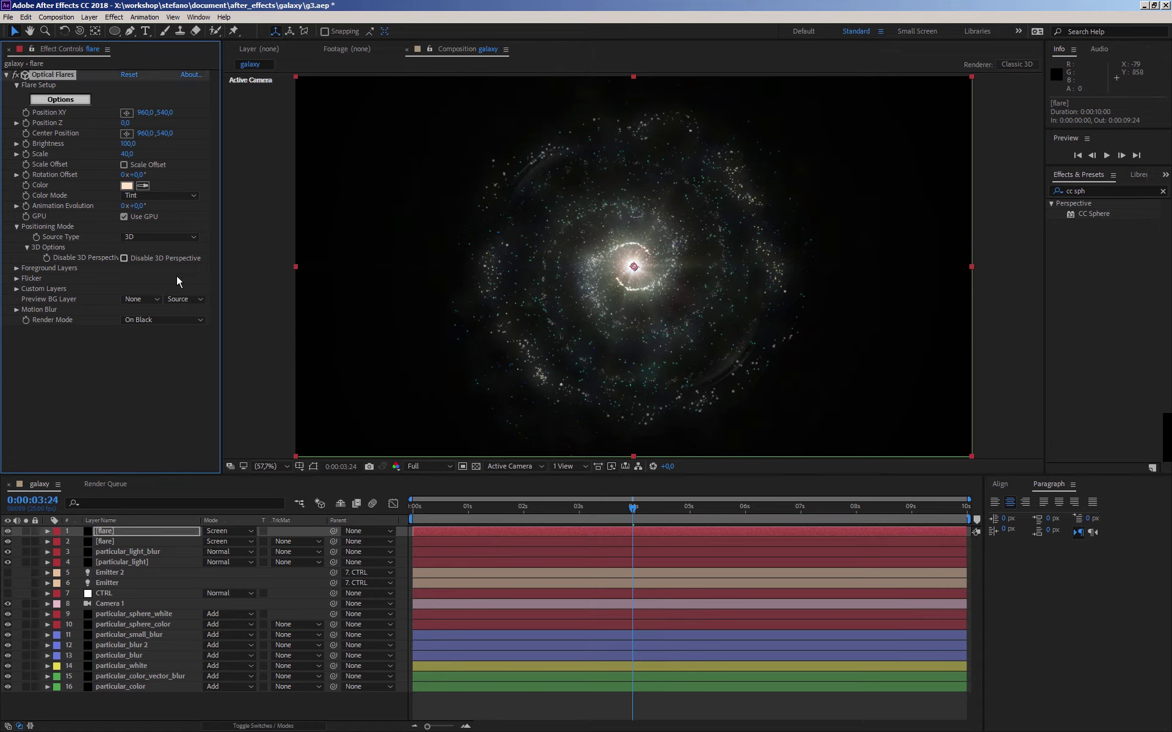
left_click(122, 365)
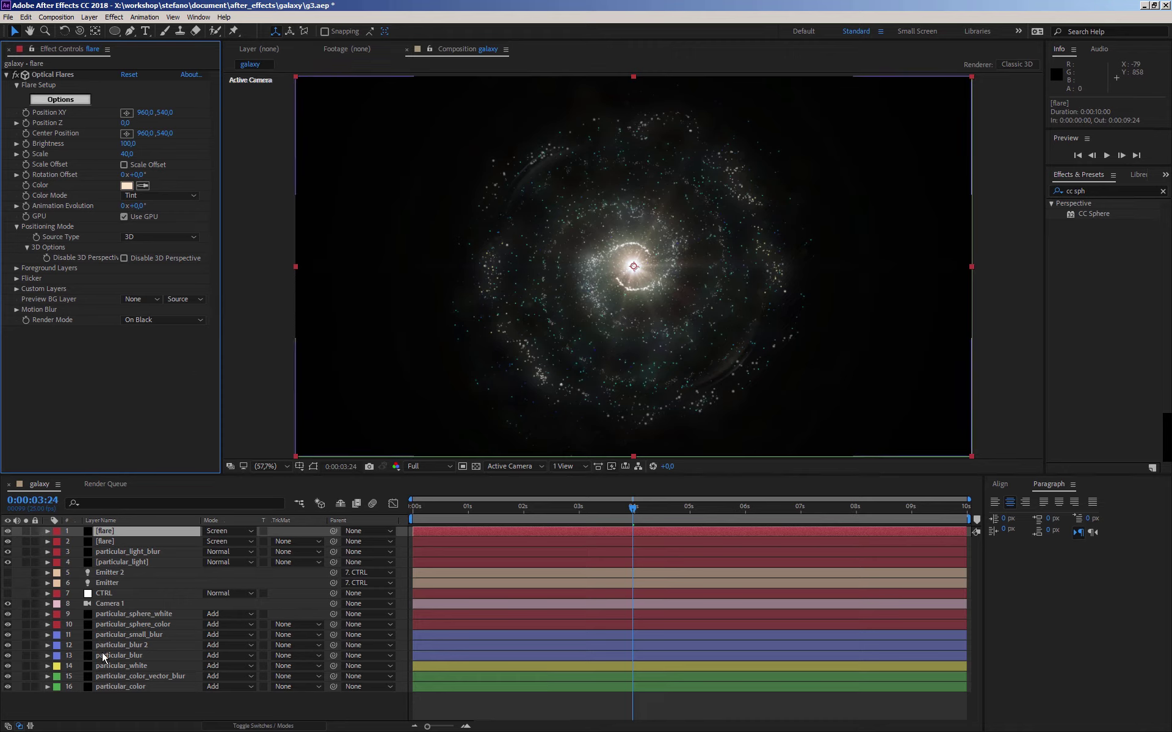
- Duplicate particular_white, solo the copy, and rename it particular_white_big
left_click(25, 666)
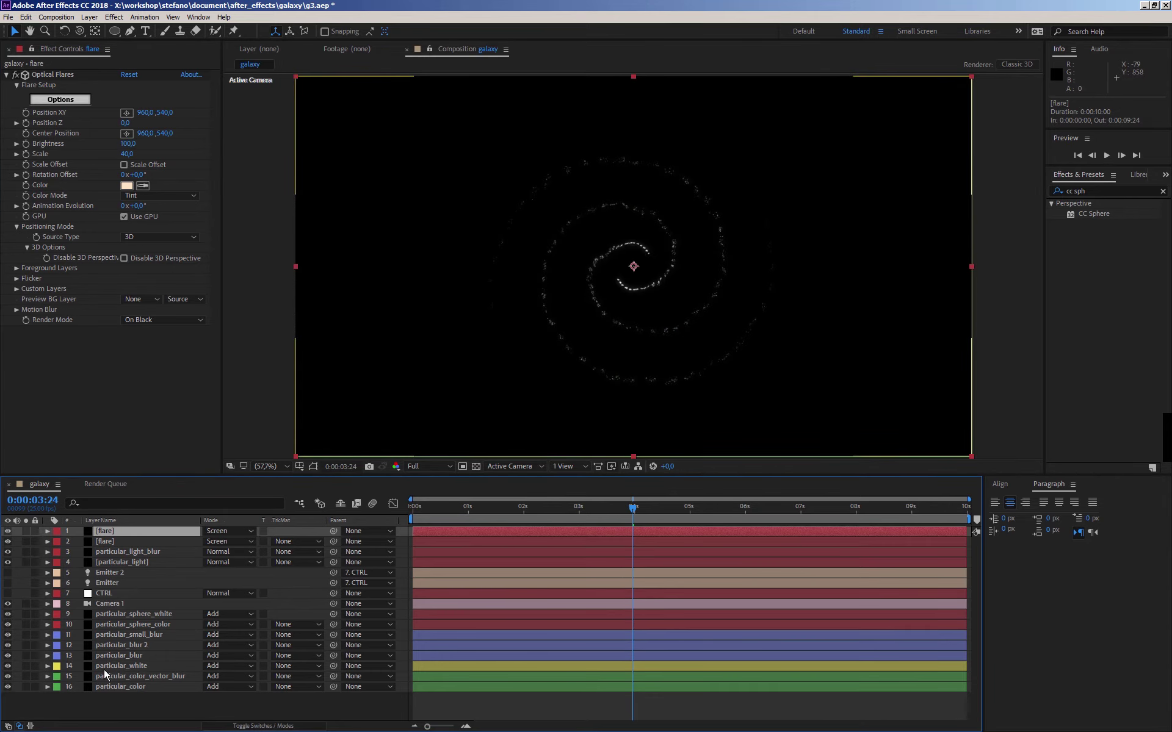
left_click(26, 666)
left_click(110, 666)
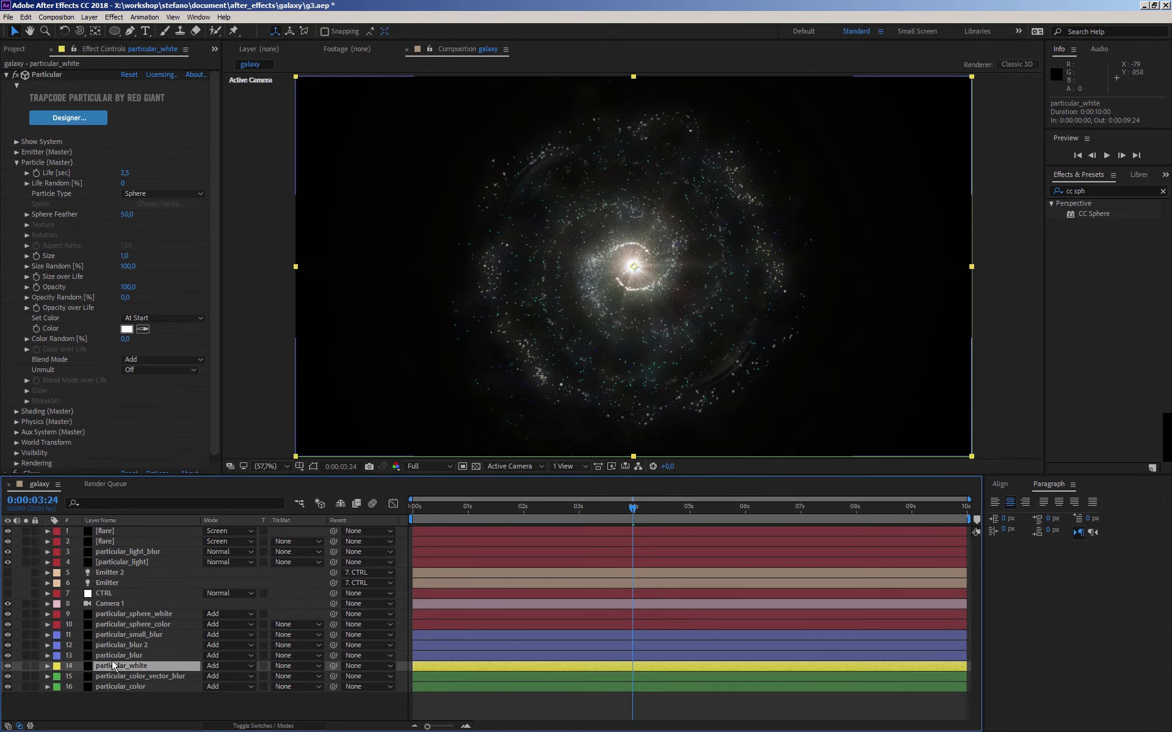
key("ctrl+d")
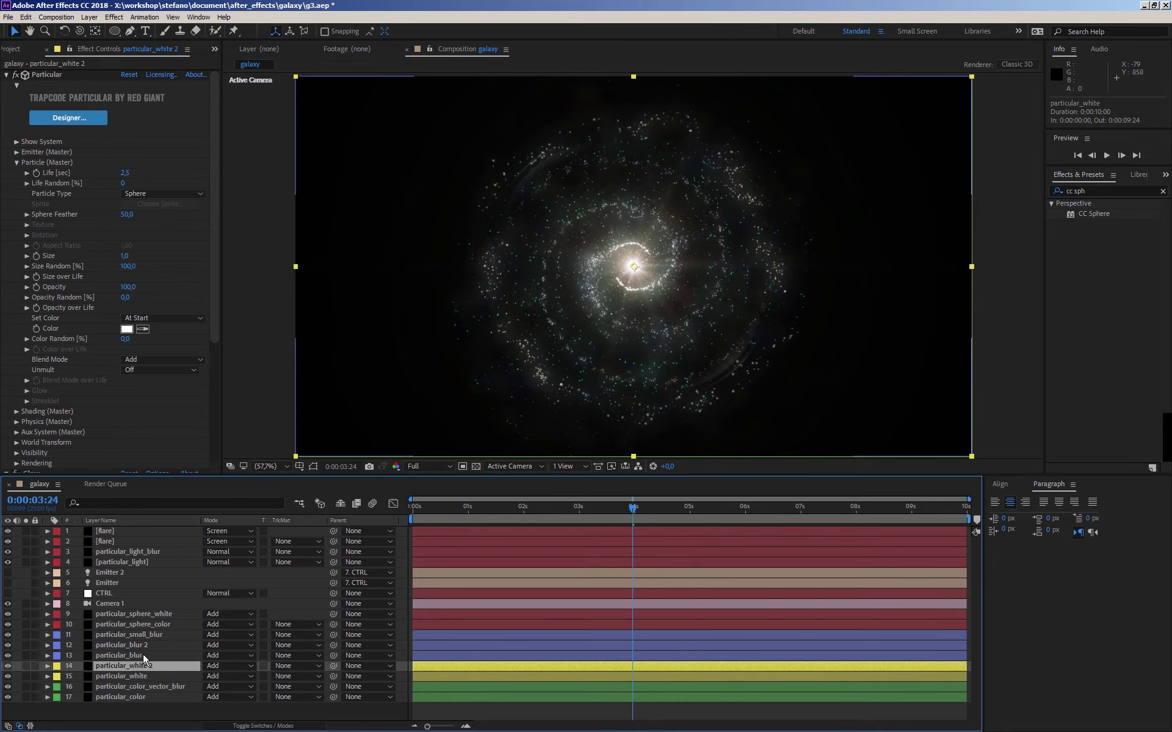
left_click(26, 666)
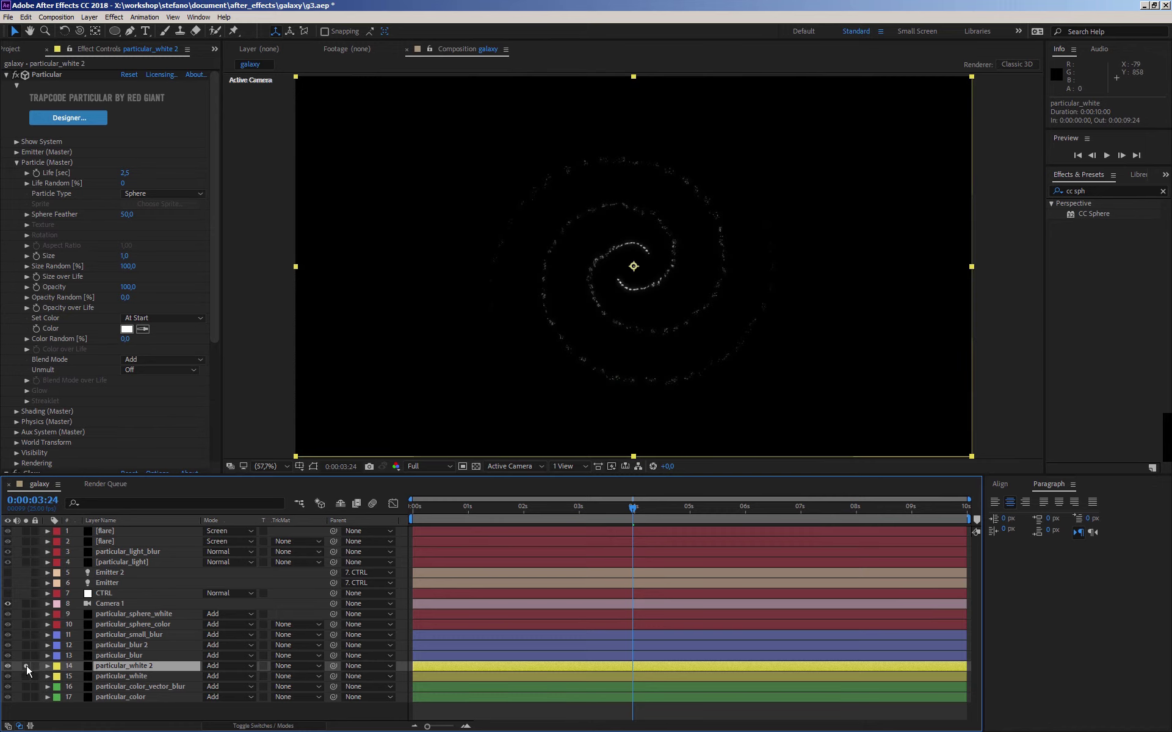
key("Return")
double_click(153, 666)
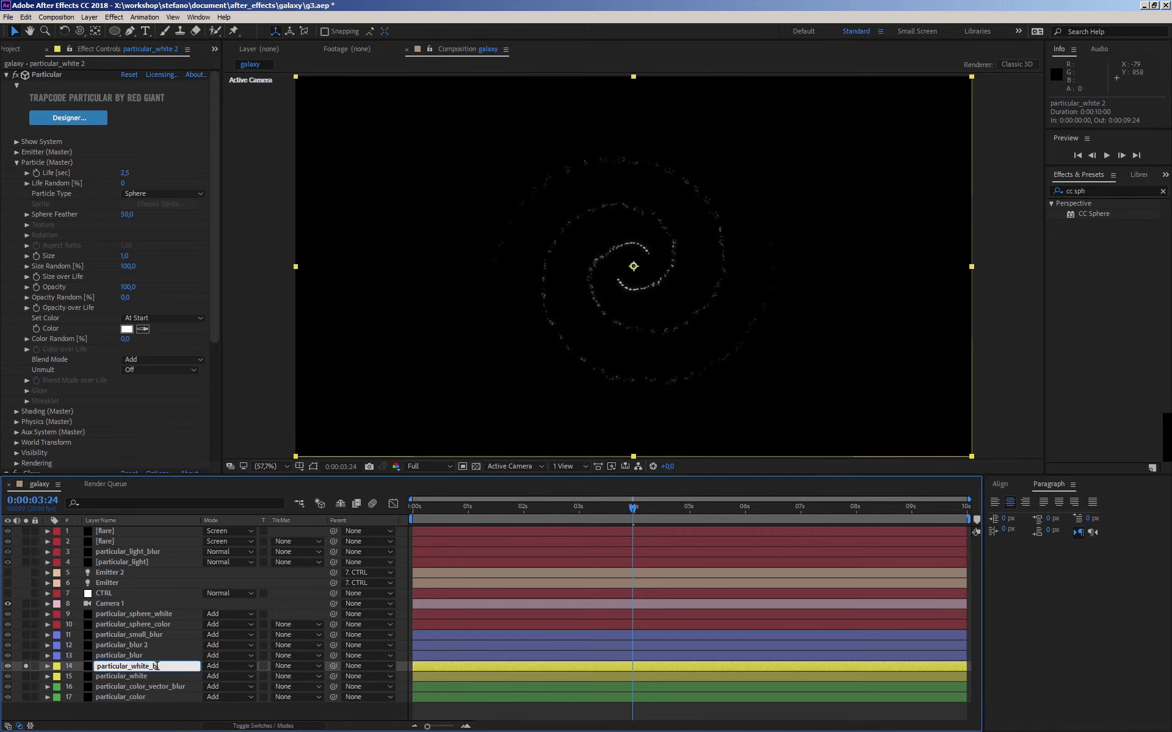
type("_big")
key("Return")
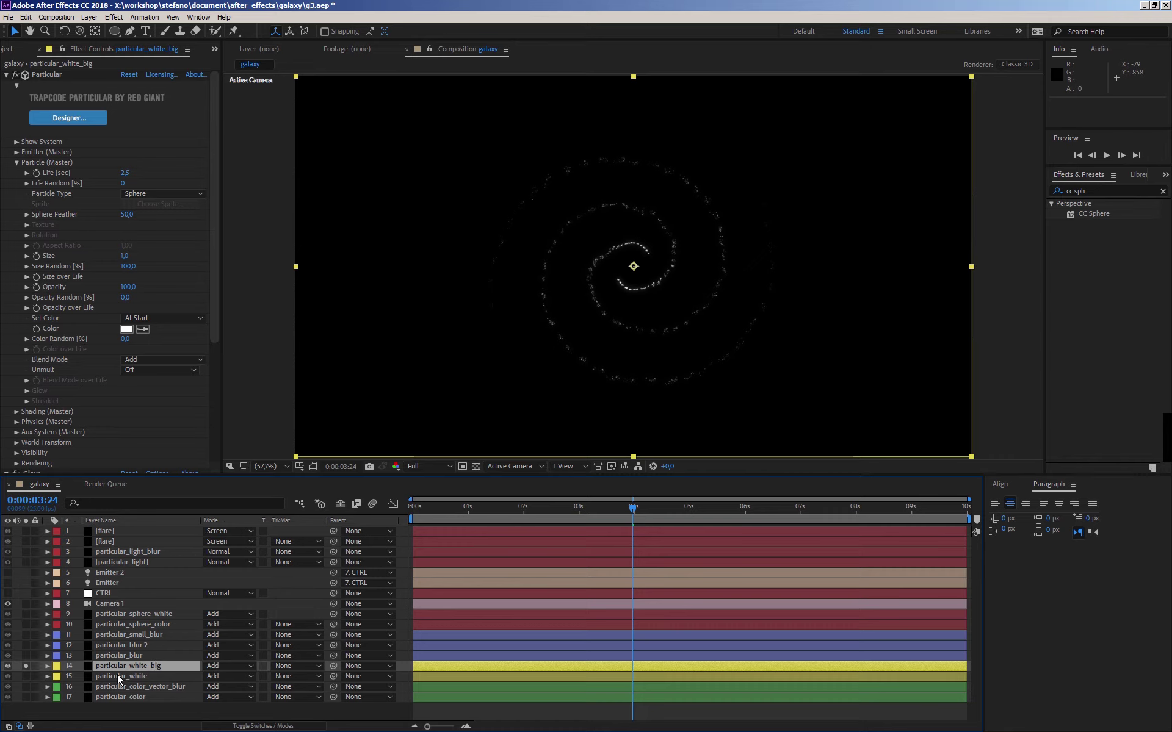
left_click(114, 665)
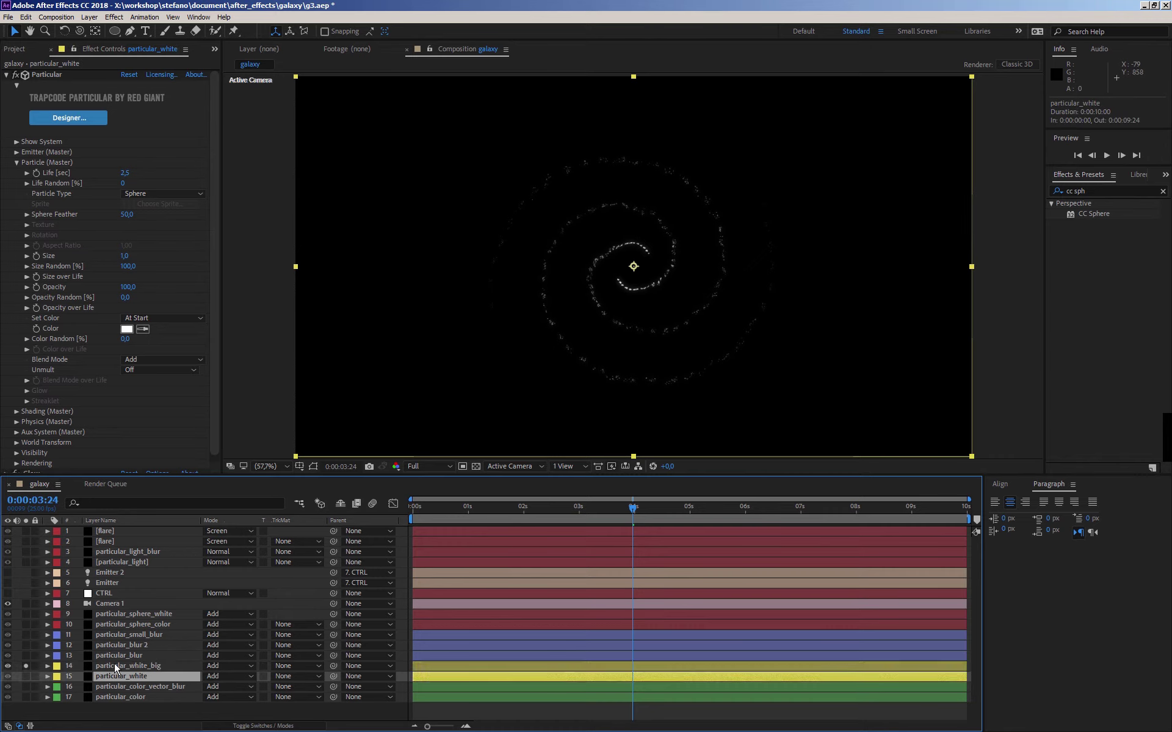
- Try 400 and 50 Particles/sec, adjust Velocity Distribution, then settle on 100 Particles/sec
left_click(18, 152)
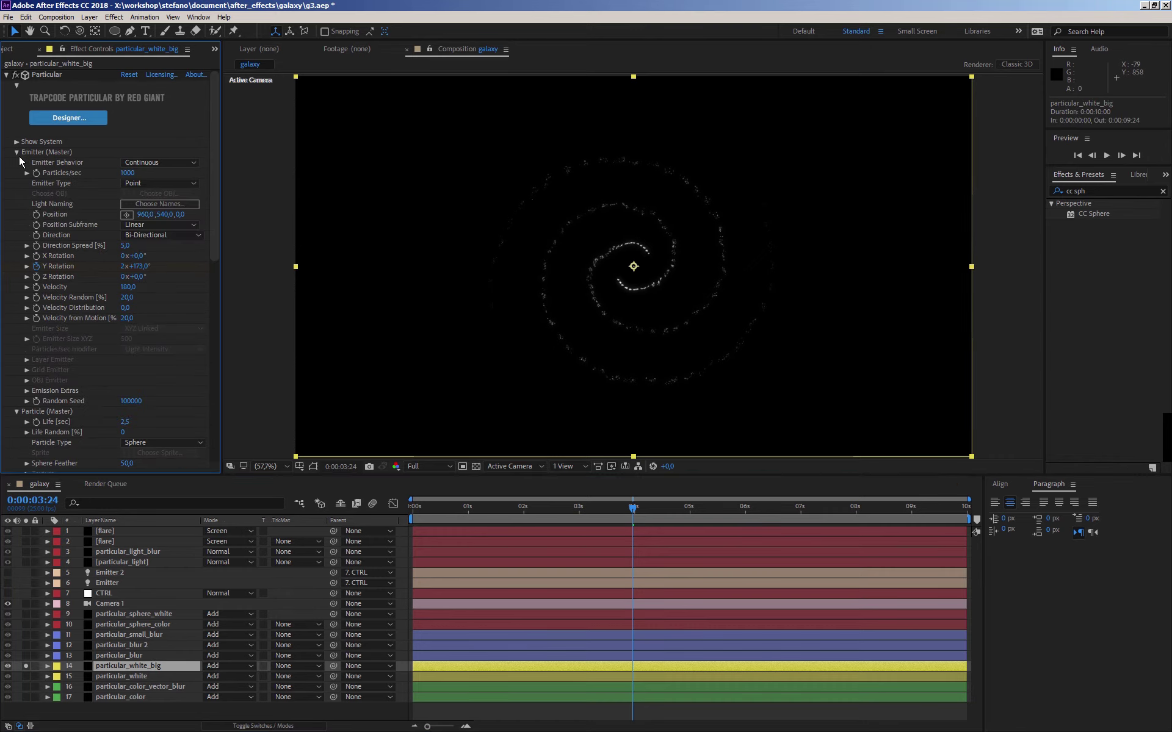
left_click(130, 173)
type("400")
key("Return")
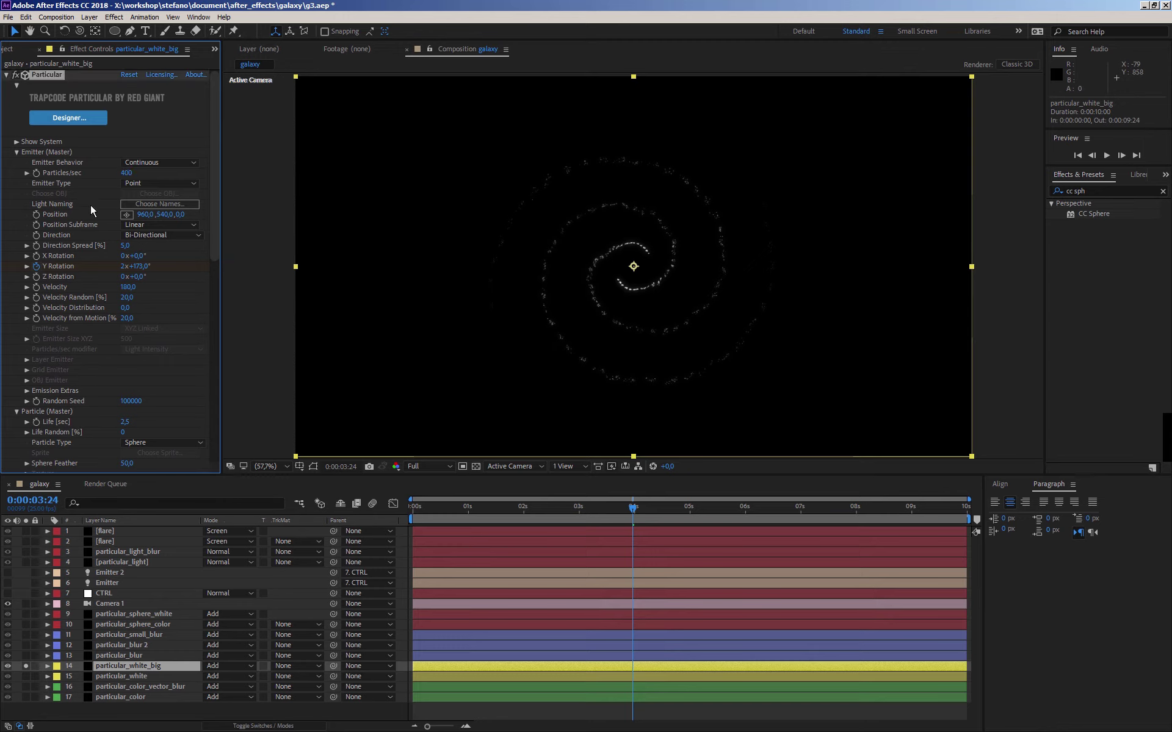
left_click(125, 173)
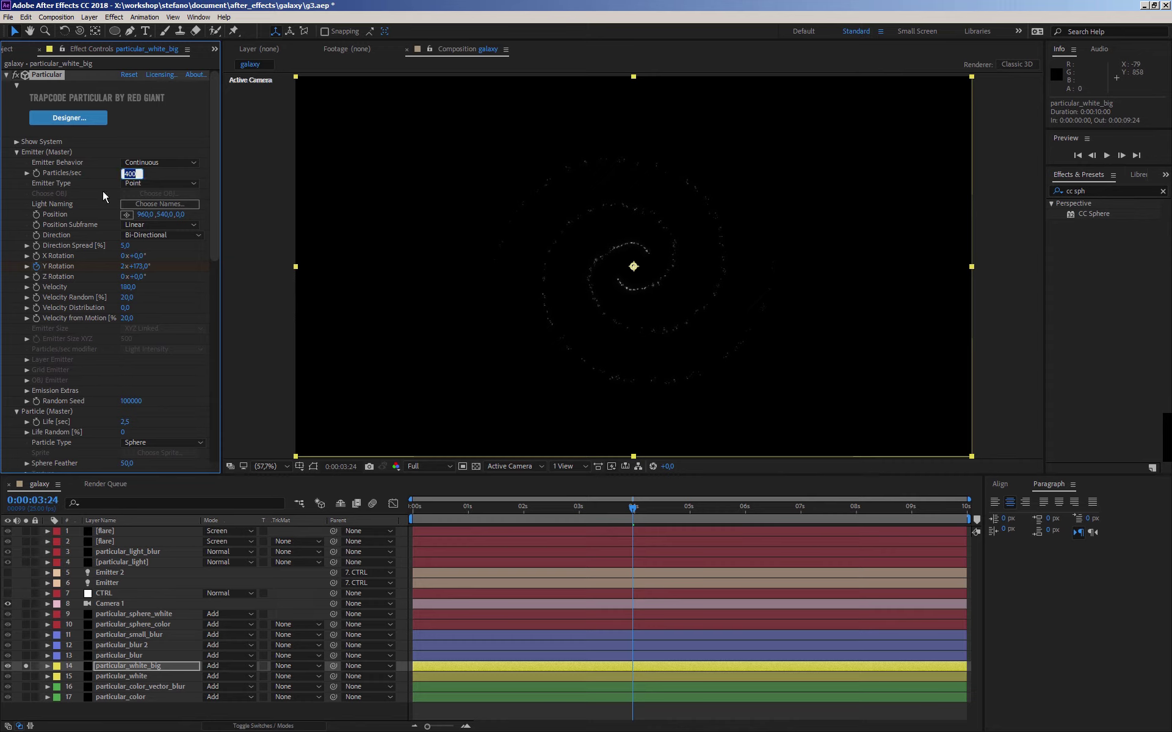
type("150")
key("Return")
left_click_drag(122, 310, 124, 311)
left_click(125, 174)
type("100")
key("Return")
- Make the particles Cloudlets of Size 2 with a Size over Life curve rising toward the end
left_click(17, 152)
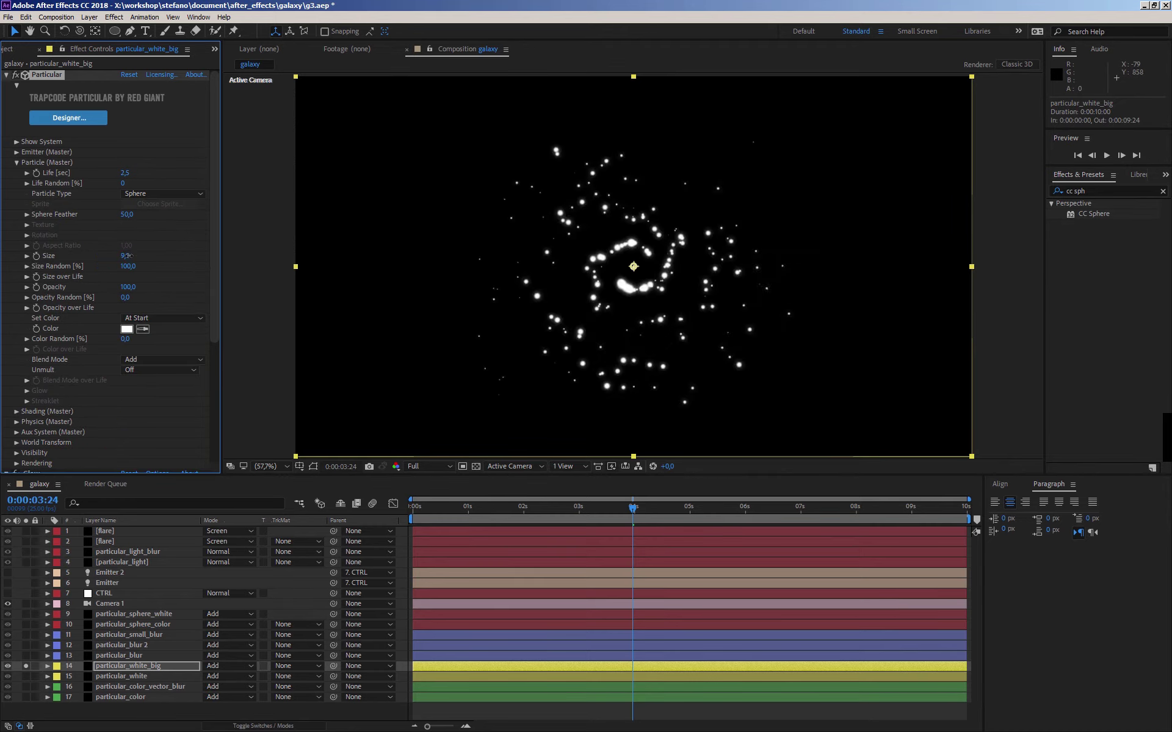
left_click_drag(128, 256, 126, 256)
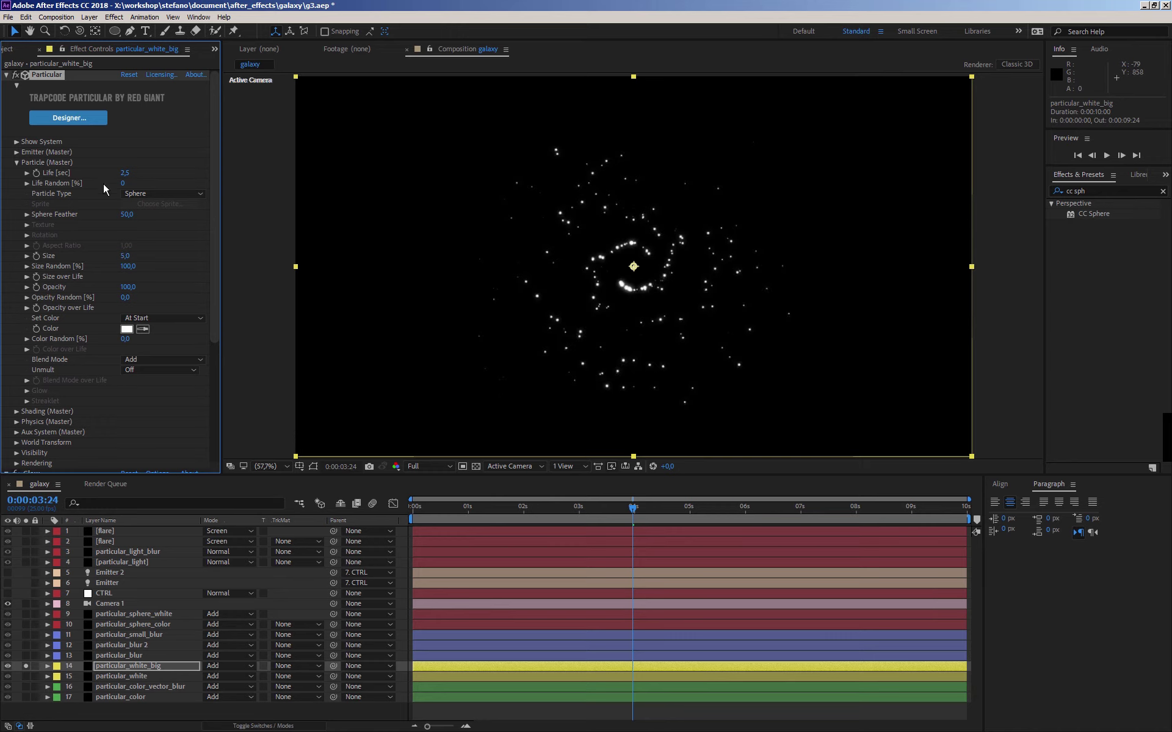
left_click(163, 193)
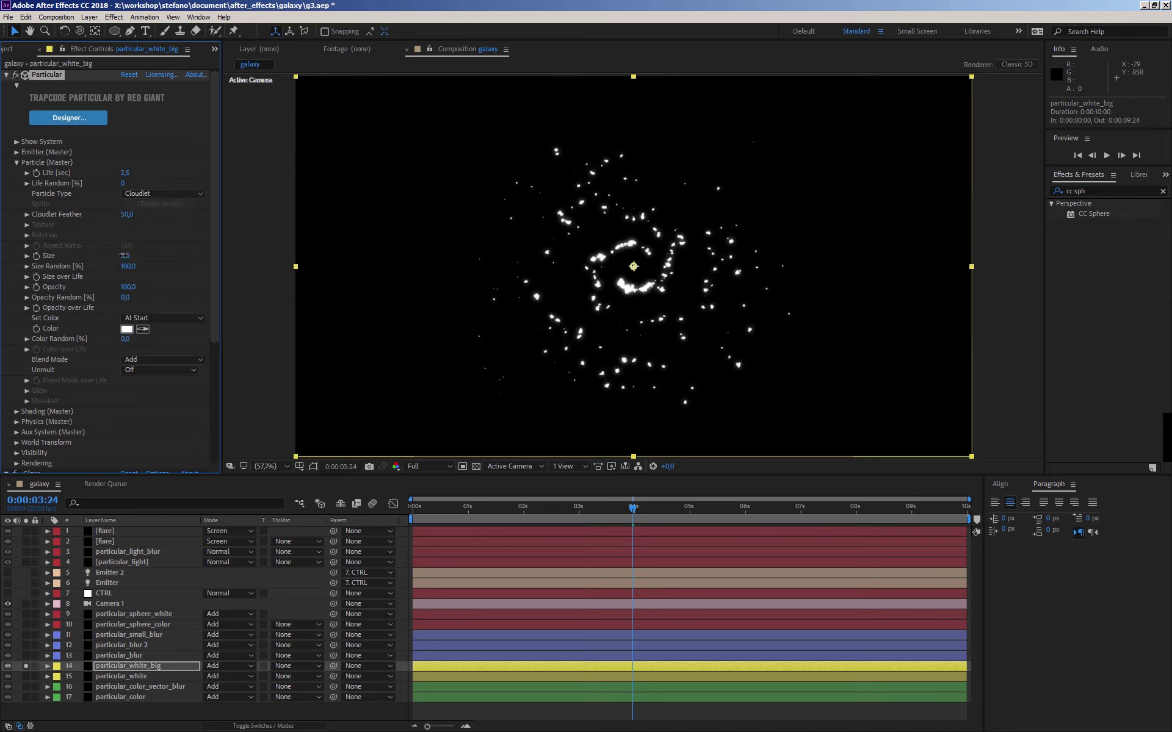
left_click_drag(121, 255, 124, 255)
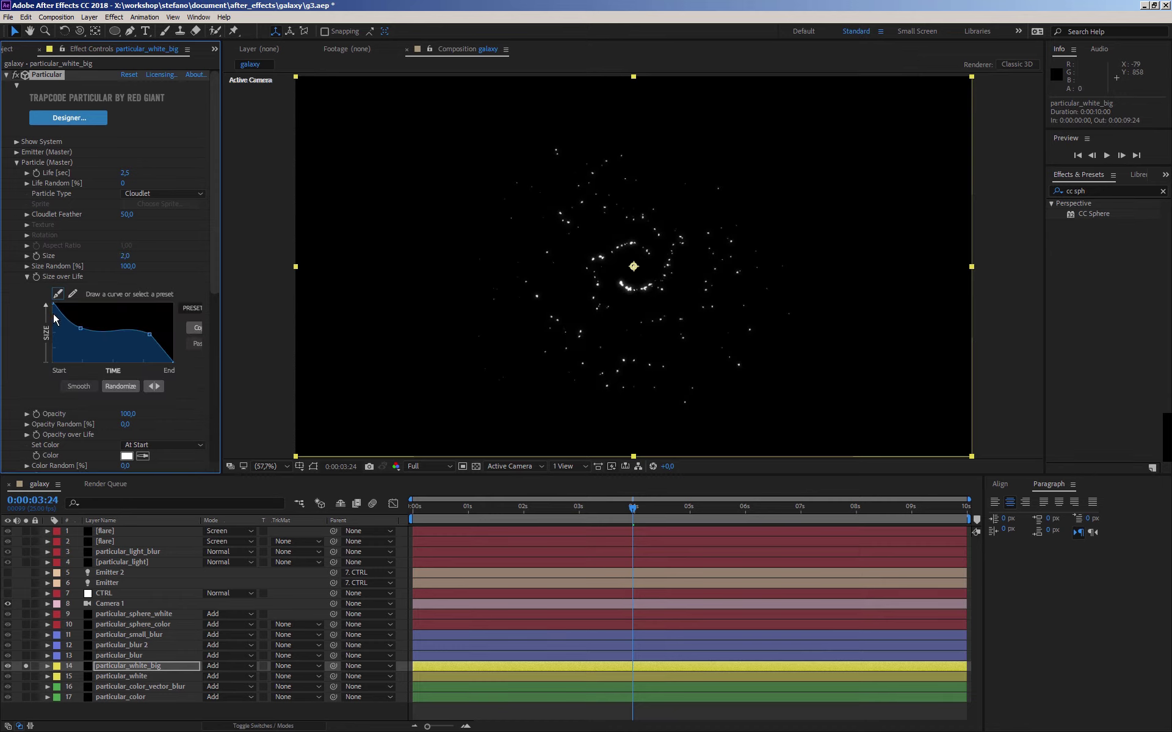
left_click_drag(35, 343, 79, 315)
mouse_move(149, 335)
left_mouse_down()
mouse_move(149, 320)
mouse_move(86, 346)
left_mouse_up()
left_click(79, 315)
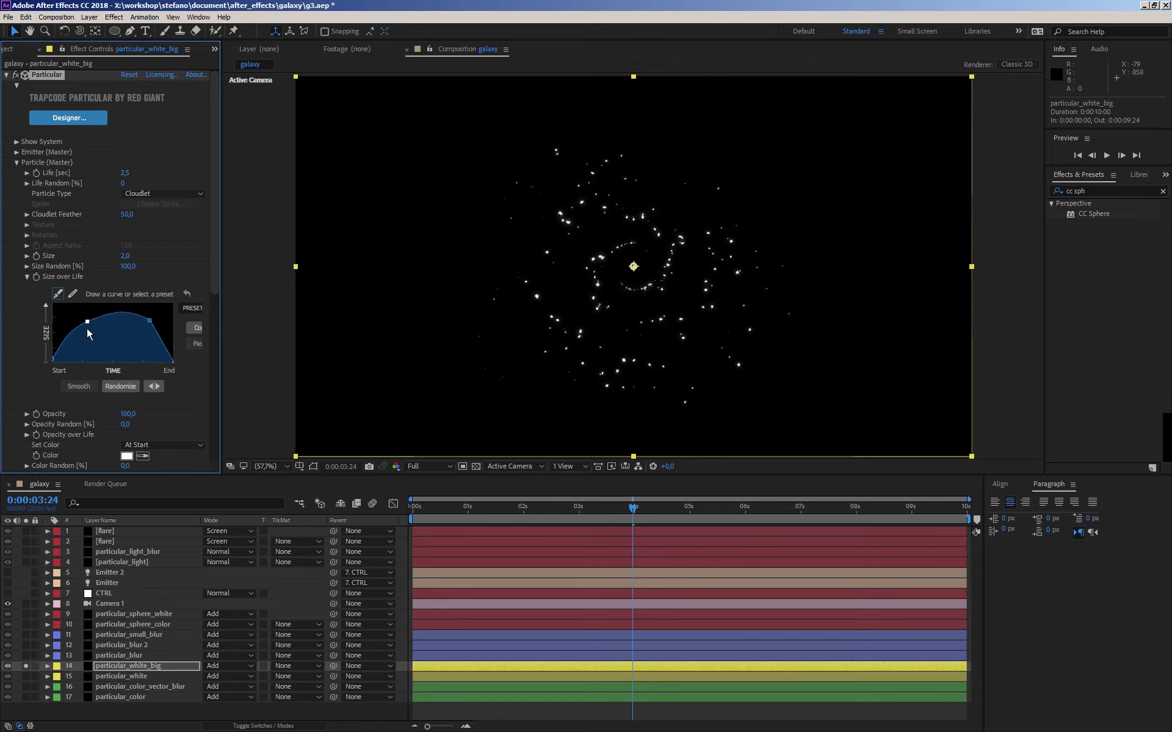
left_click_drag(150, 320, 154, 315)
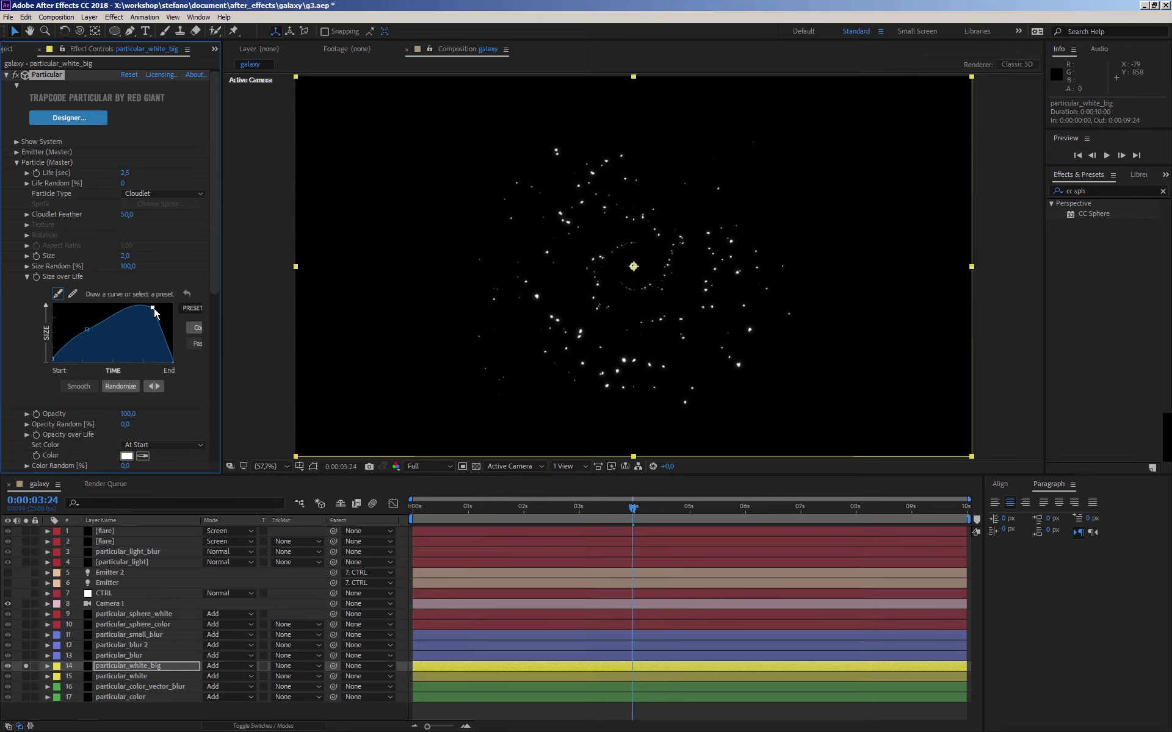
left_click(27, 277)
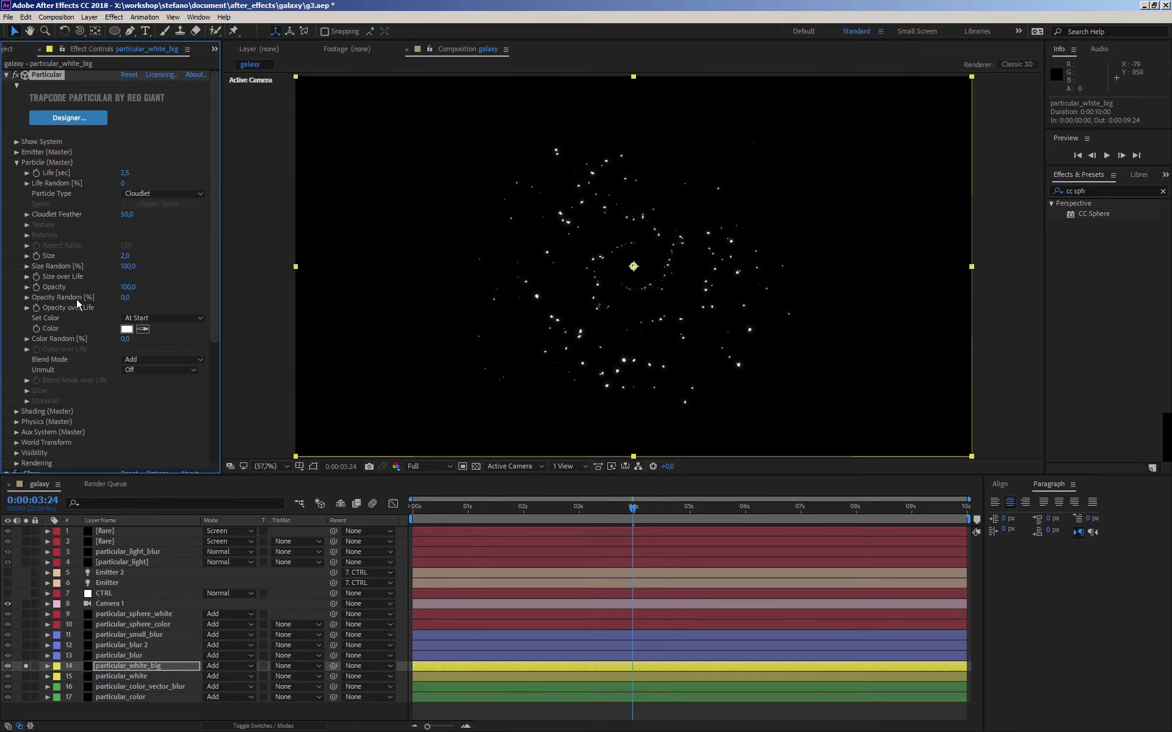
- Set particle colour to Random from Gradient and make the ramp's middle stop pale pink
left_click(129, 318)
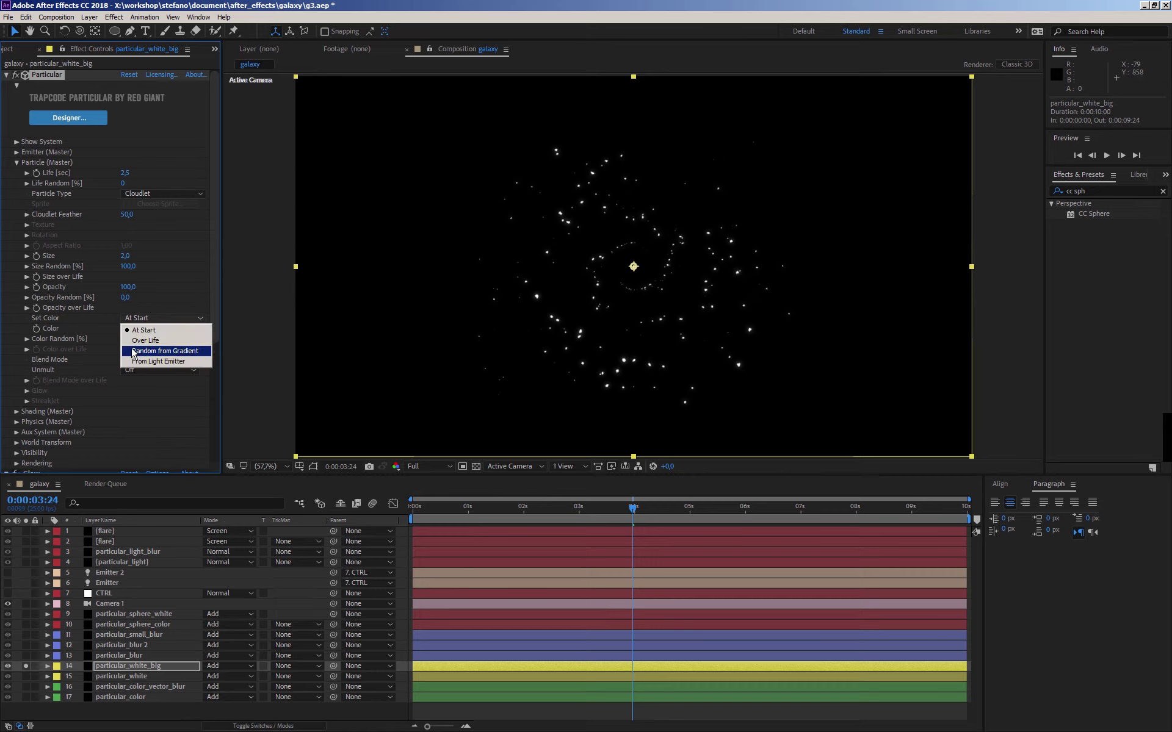
left_click(133, 352)
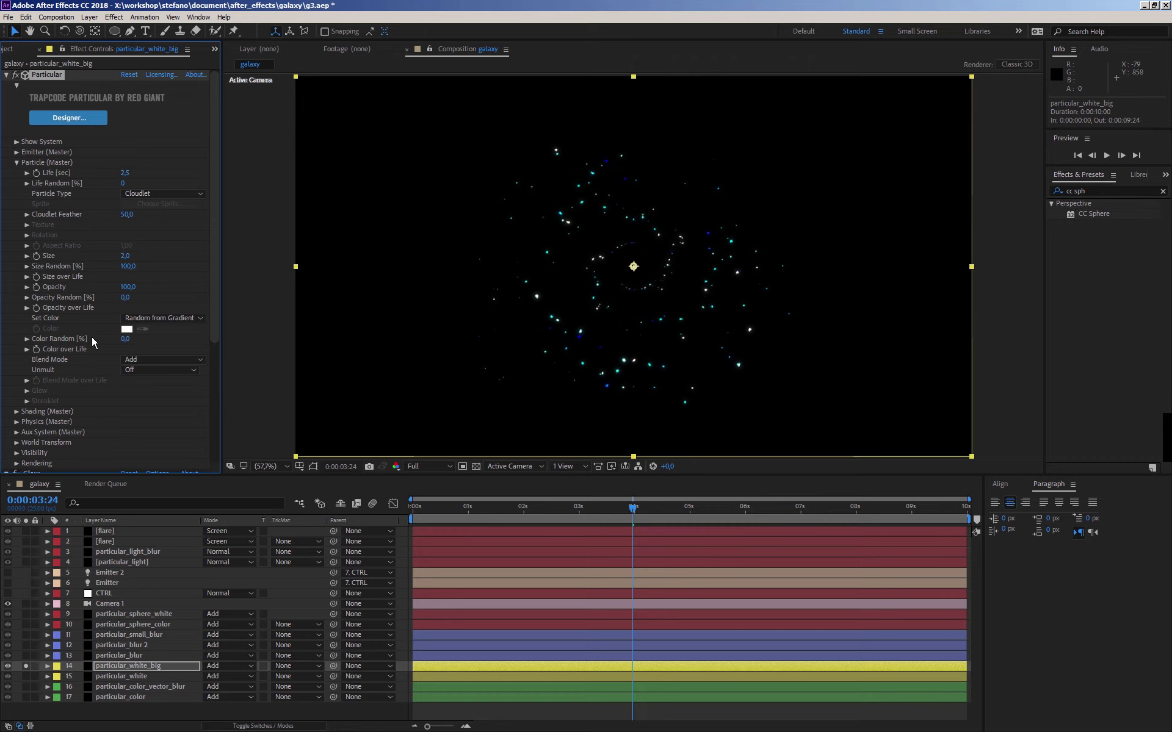
left_click(27, 350)
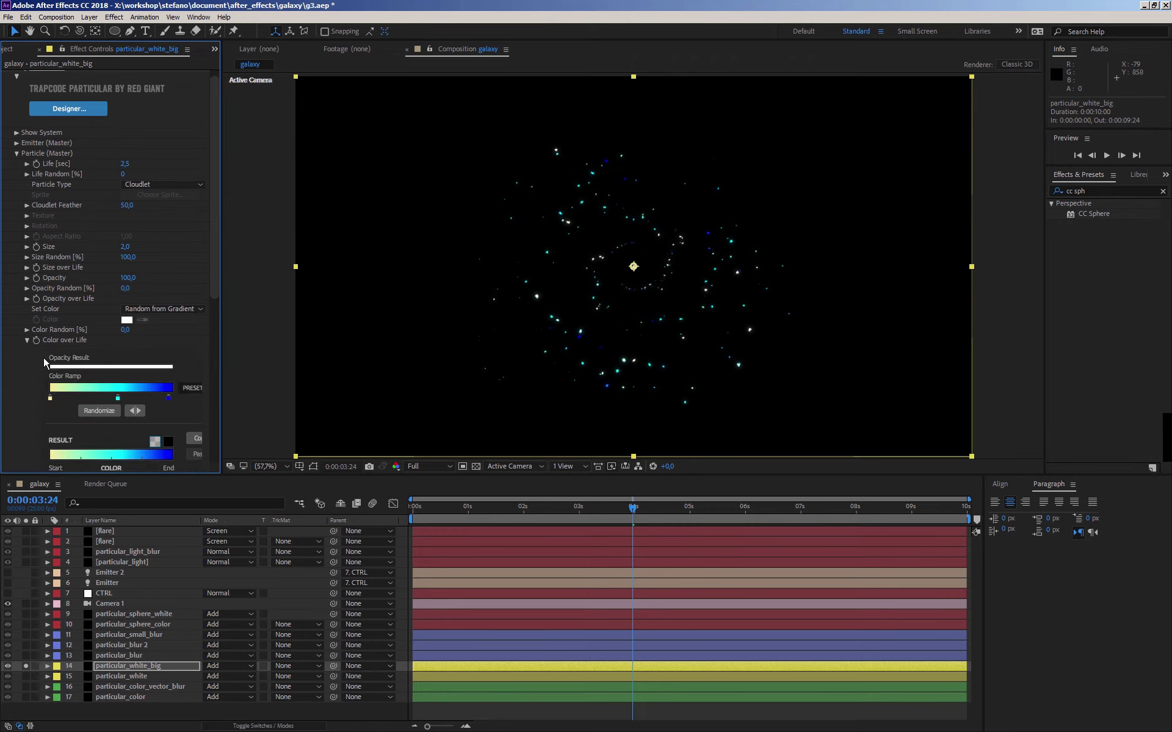
double_click(118, 398)
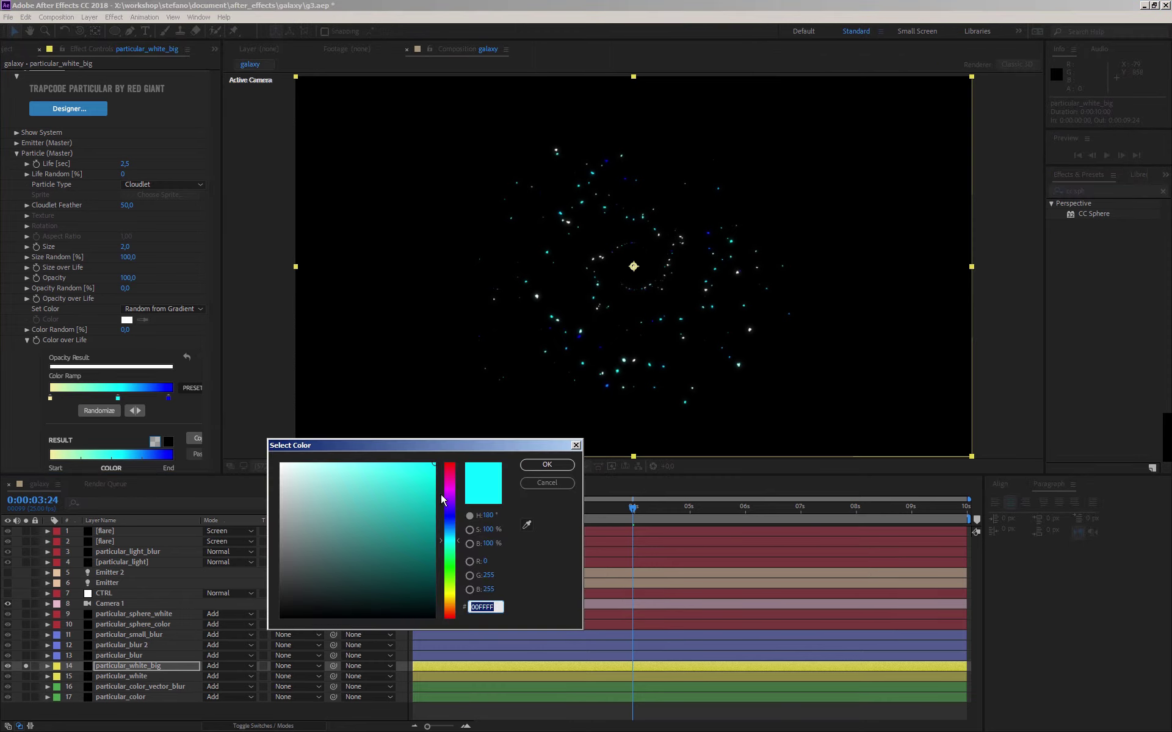
left_click(450, 464)
left_click_drag(368, 468, 337, 463)
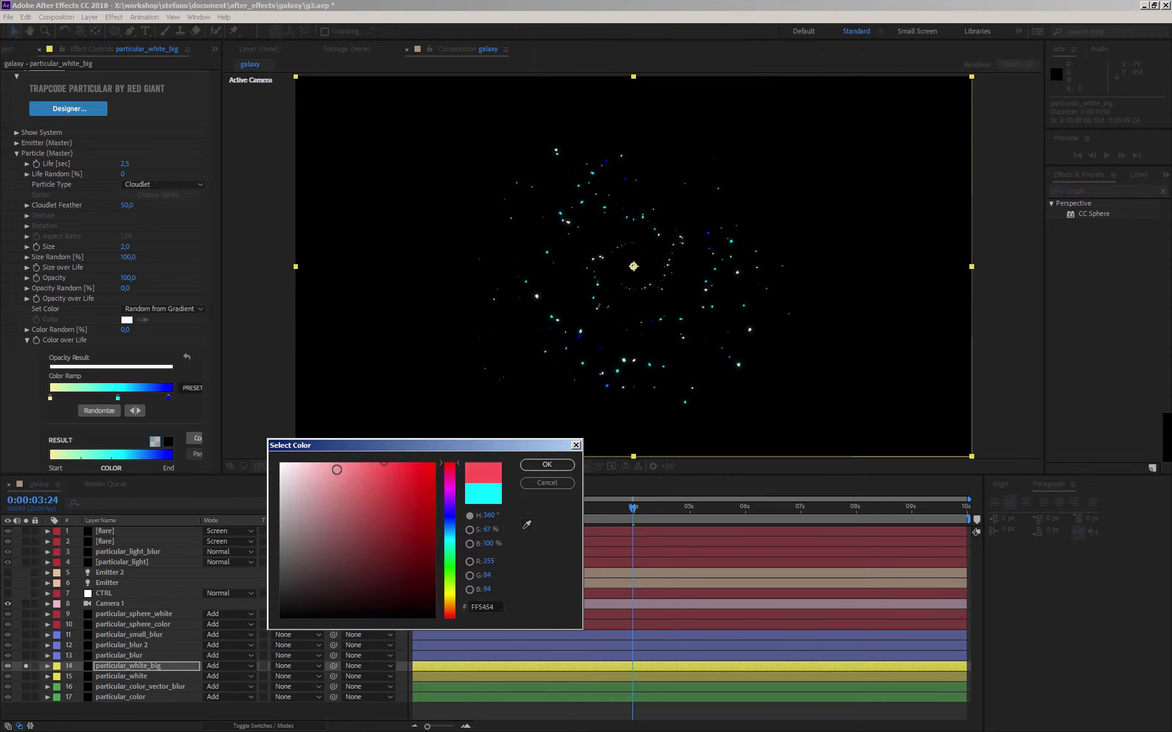
left_click(540, 466)
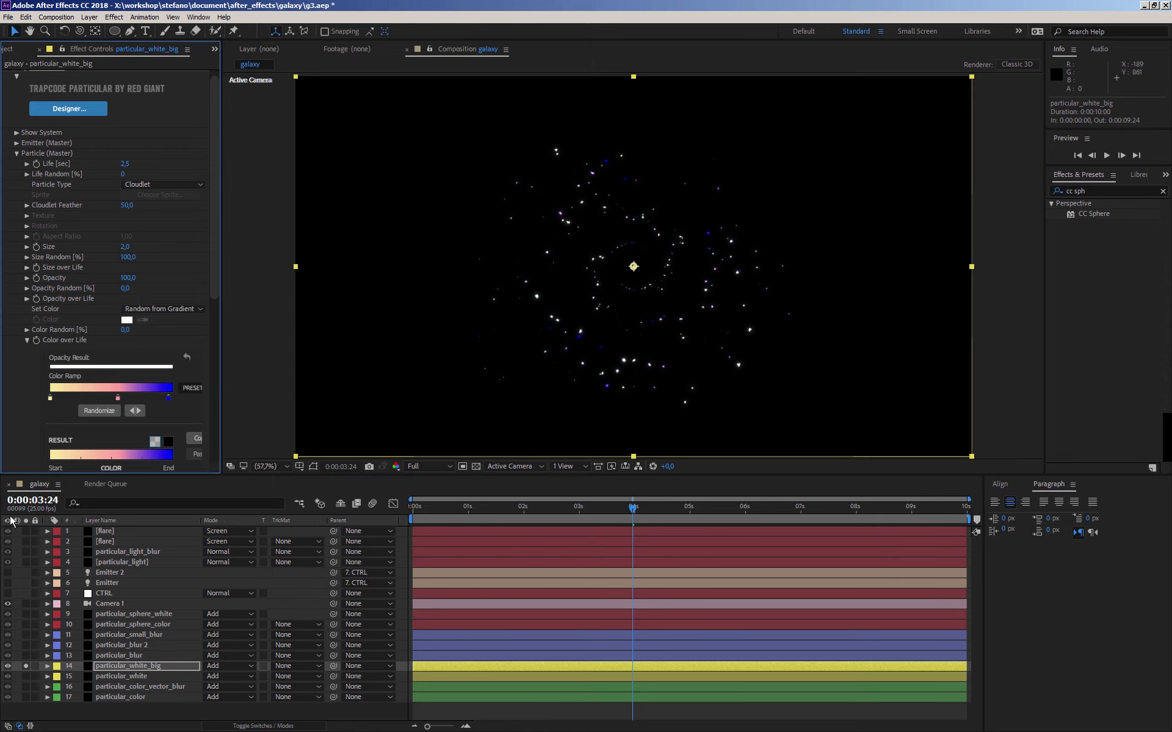
left_click(21, 657)
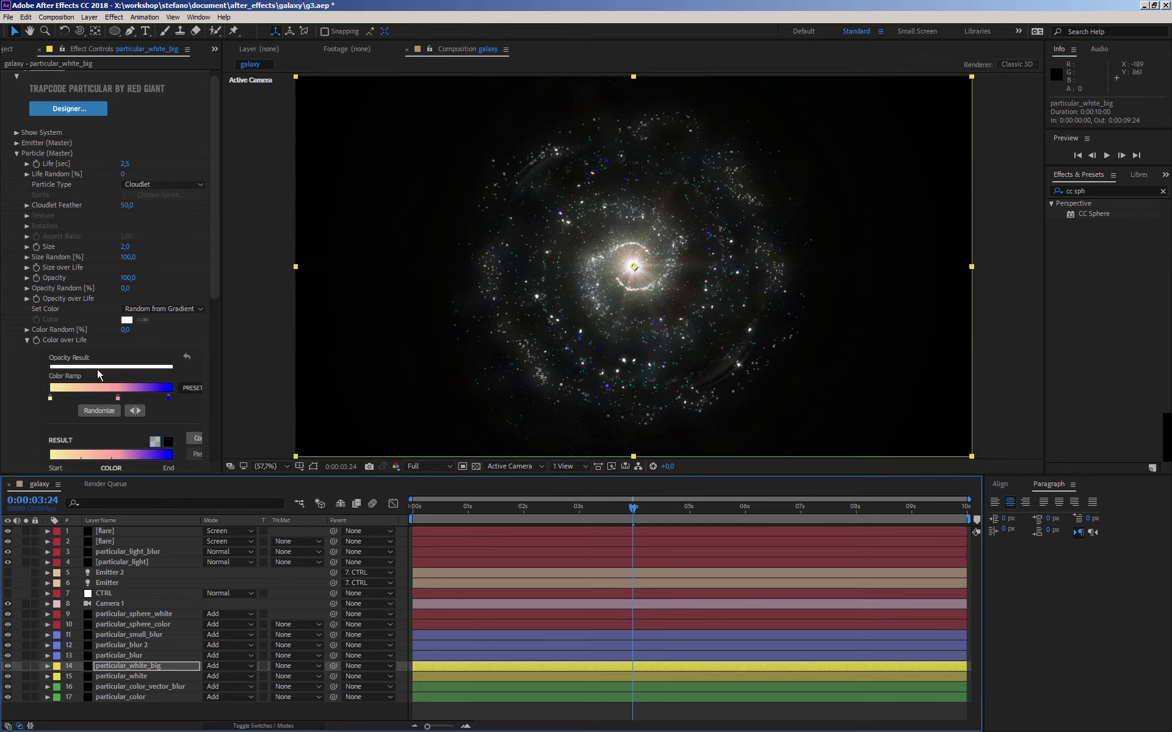
- Set the Color over Life ramp's end stop to light cyan 38C0FF
double_click(169, 398)
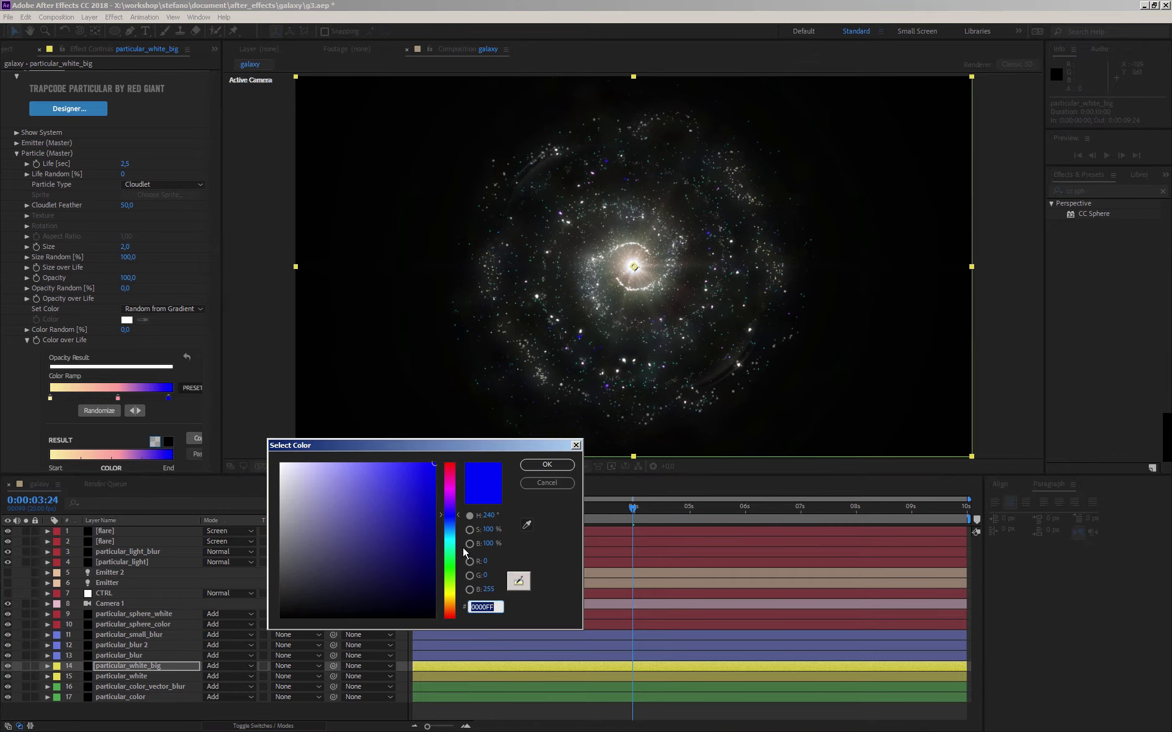
left_click(450, 533)
left_click(401, 462)
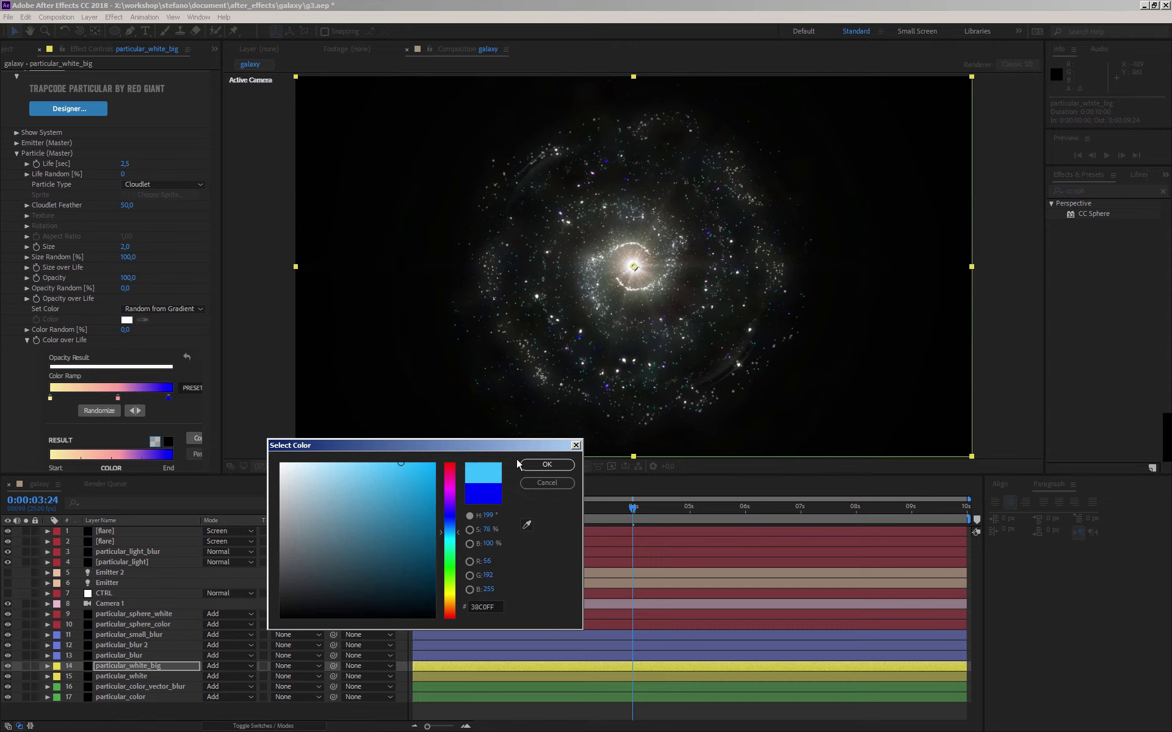
left_click(547, 465)
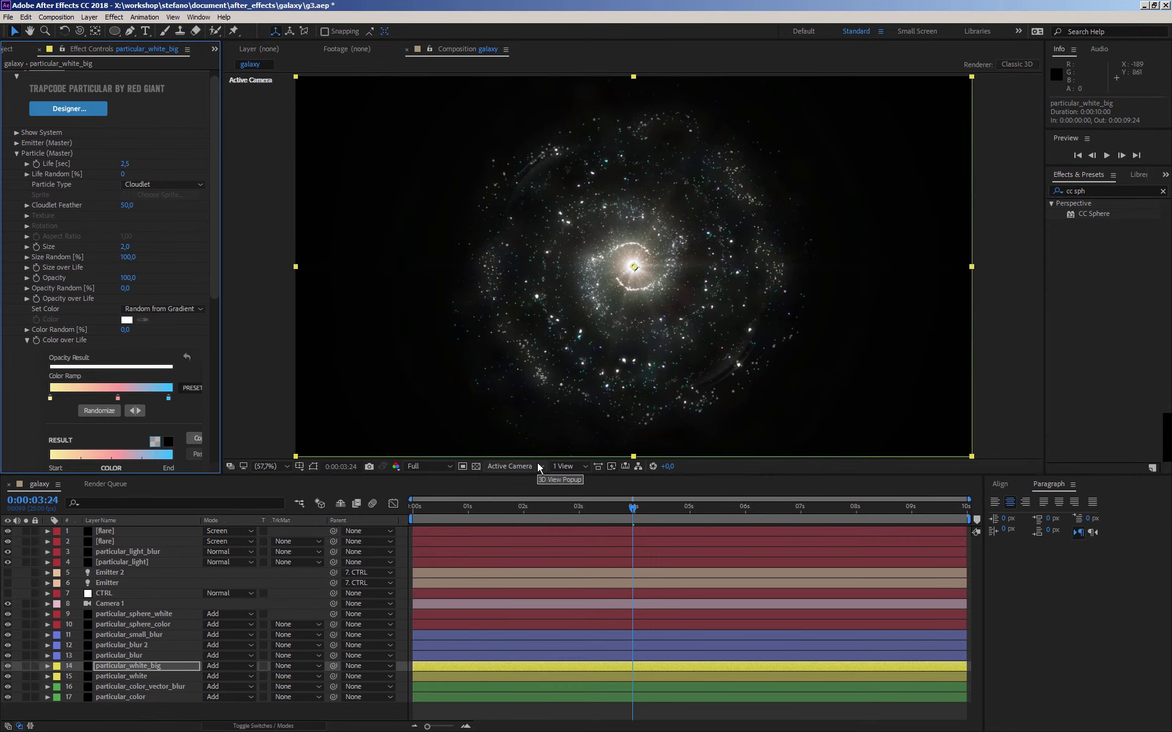
- Set particular_white_big's Emitter Particles/sec to 150
left_click(16, 153)
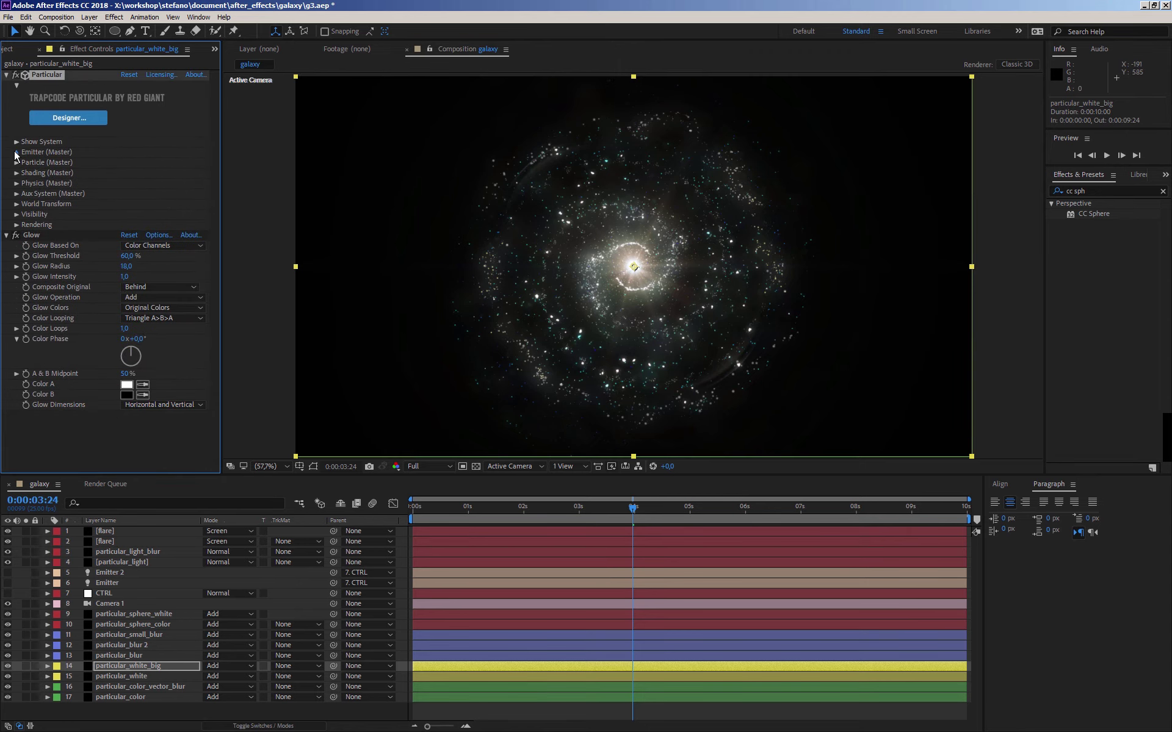
left_click(16, 152)
left_click(130, 173)
type("200")
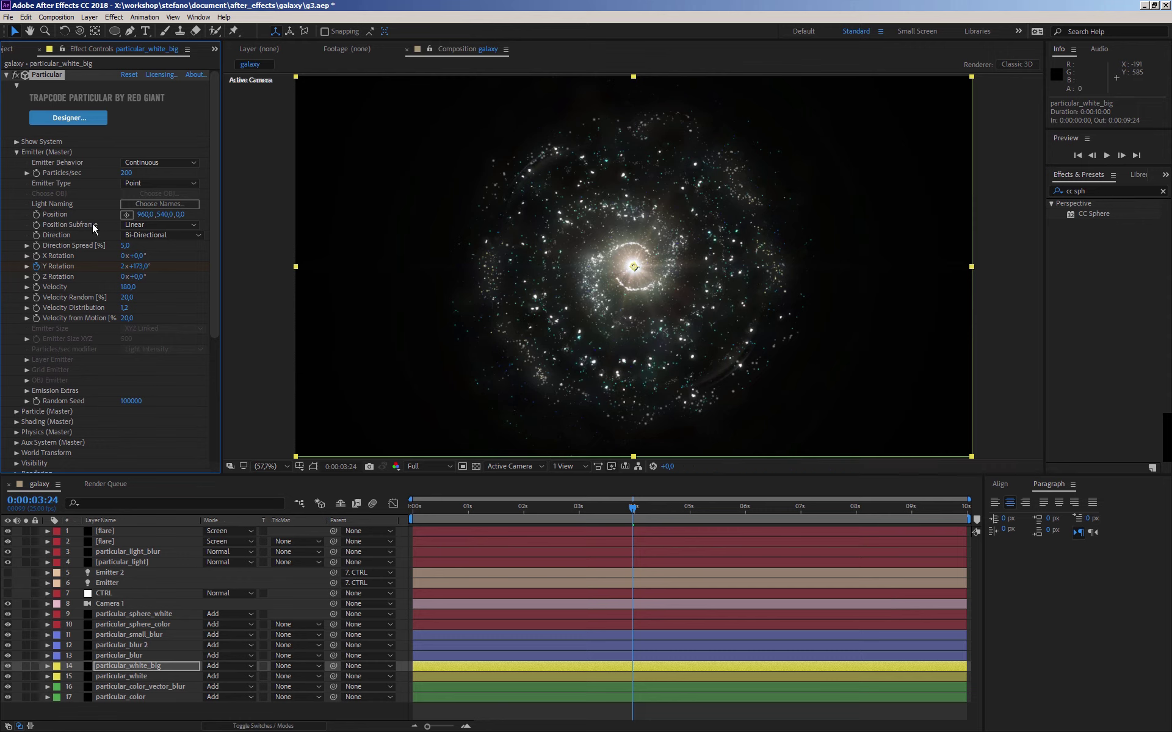
left_click(128, 173)
type("0")
key("Return")
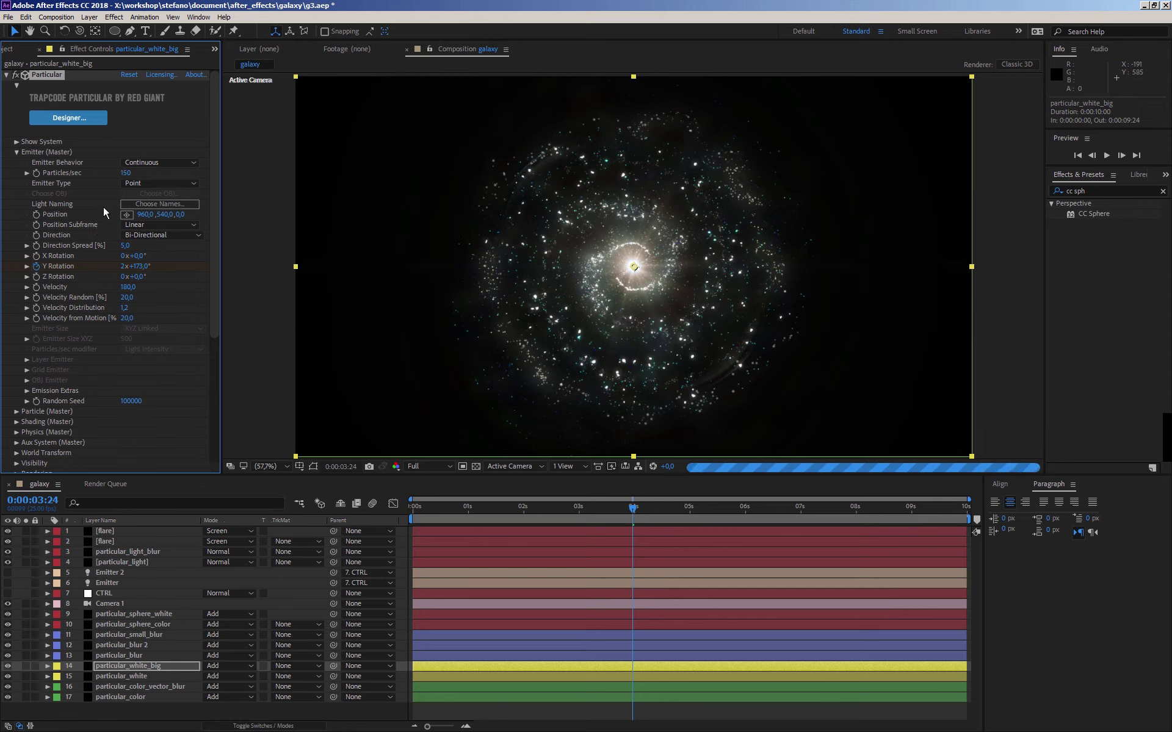
- Shrink the particle Size to 1,5 and collapse the Particular property groups
left_click(16, 152)
left_click(17, 163)
scroll(14, 163, "down", 2)
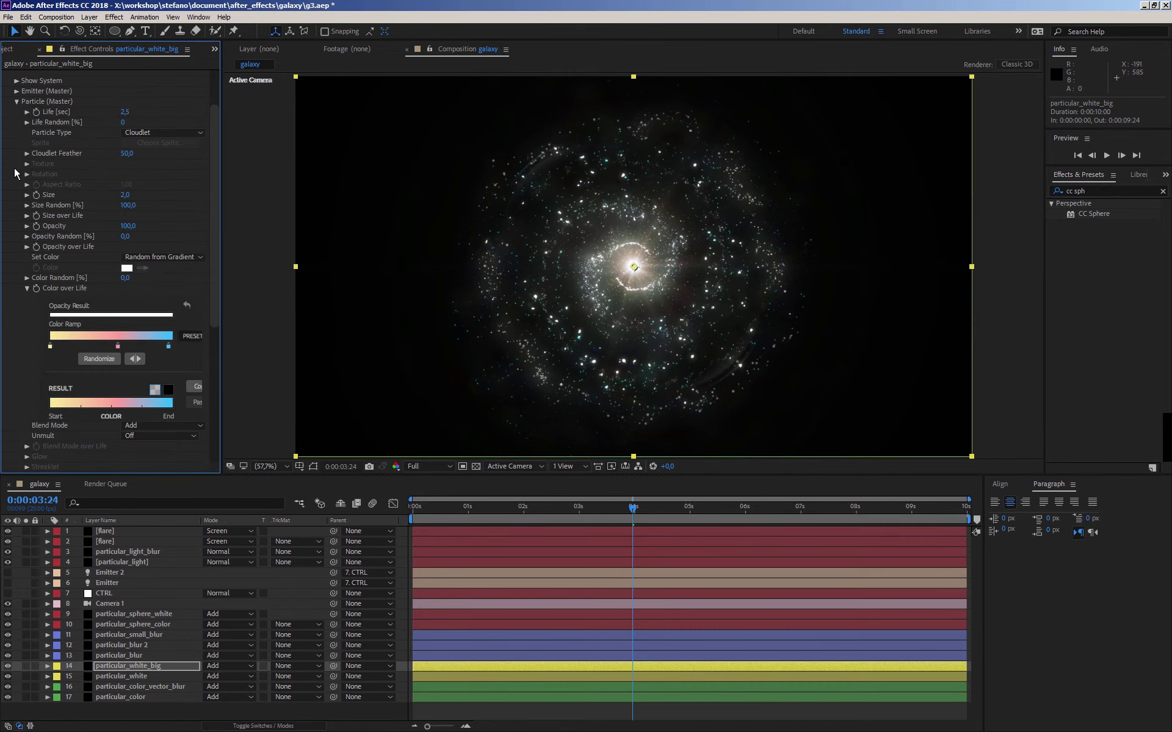
left_click(125, 195)
type(",5")
key("Return")
left_click(25, 288)
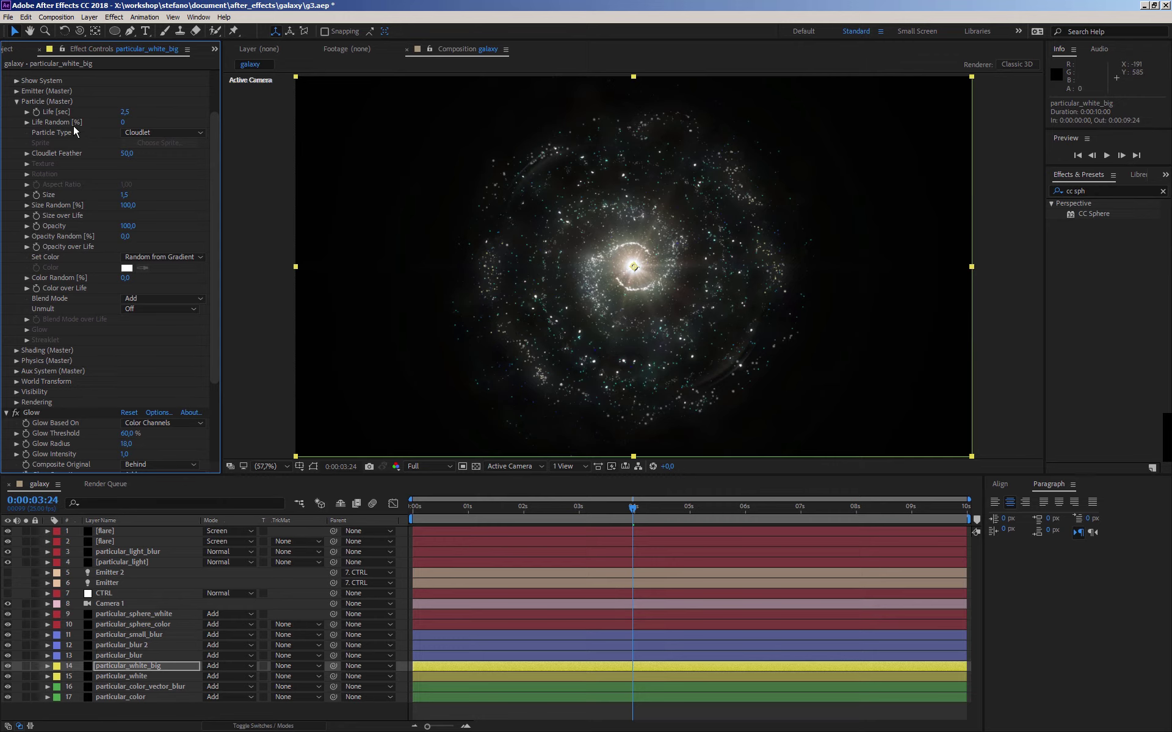
left_click(16, 101)
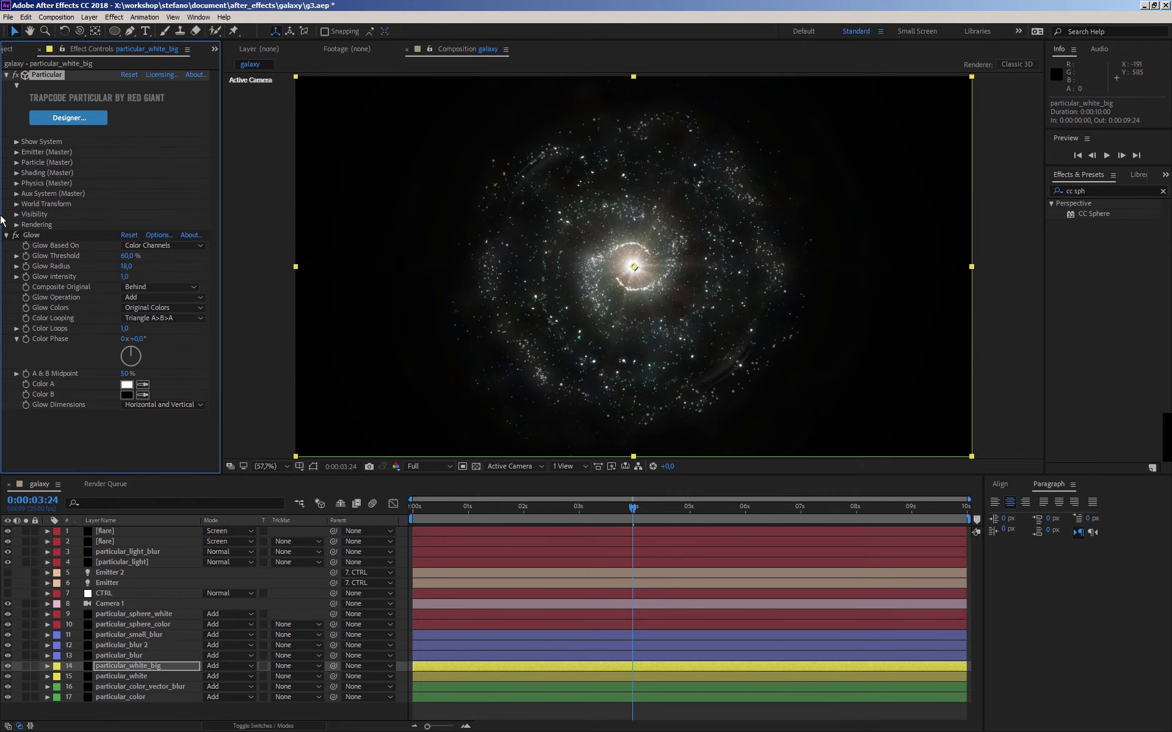
- Collapse the Glow and Particular settings, then duplicate particular_white into particular_white 2
left_click(7, 235)
left_click(6, 75)
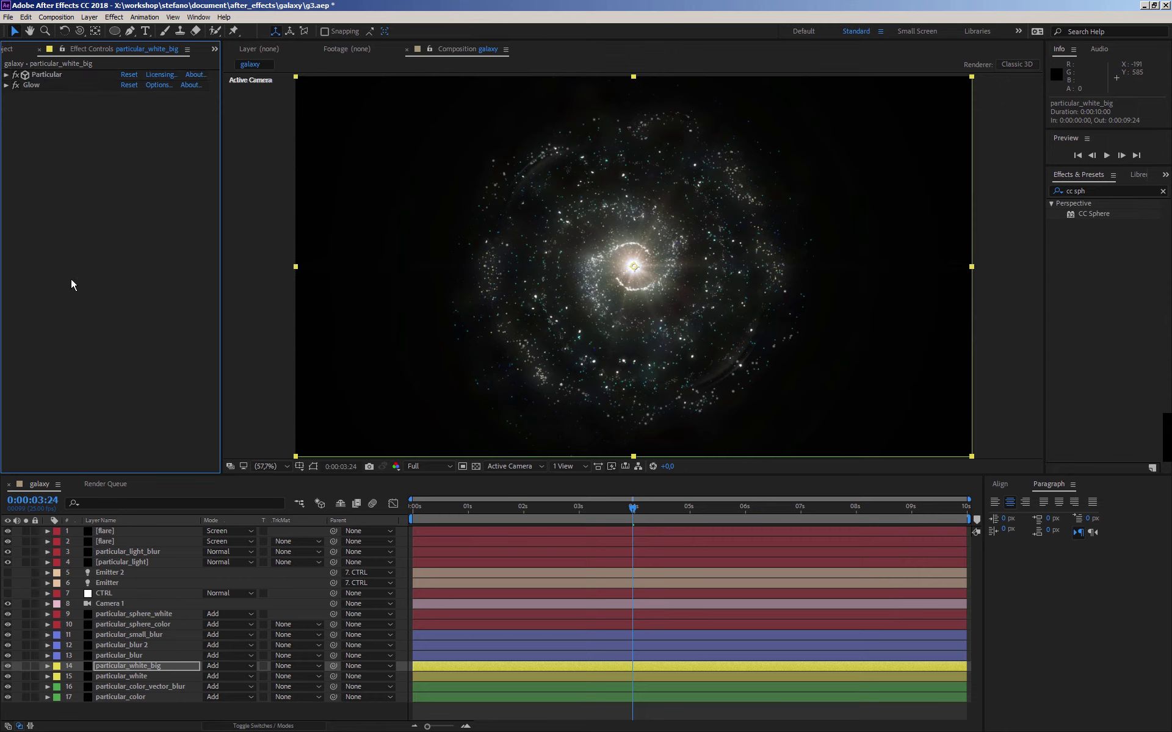
left_click(122, 676)
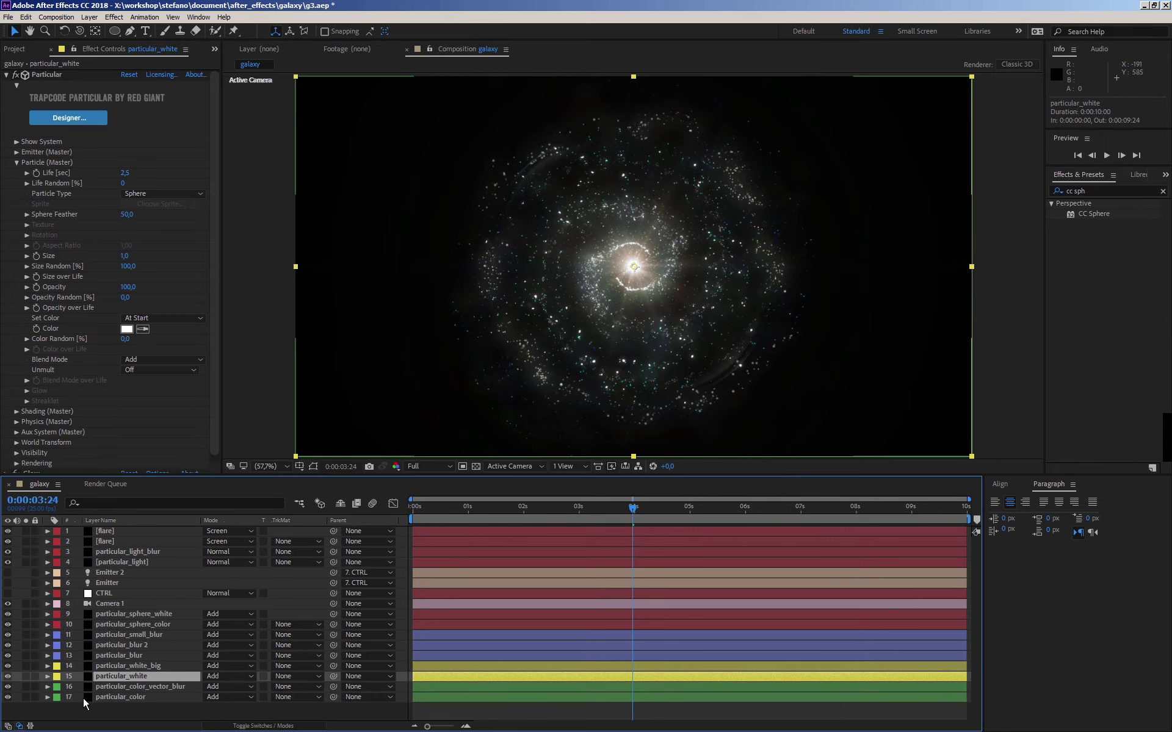
key("ctrl+d")
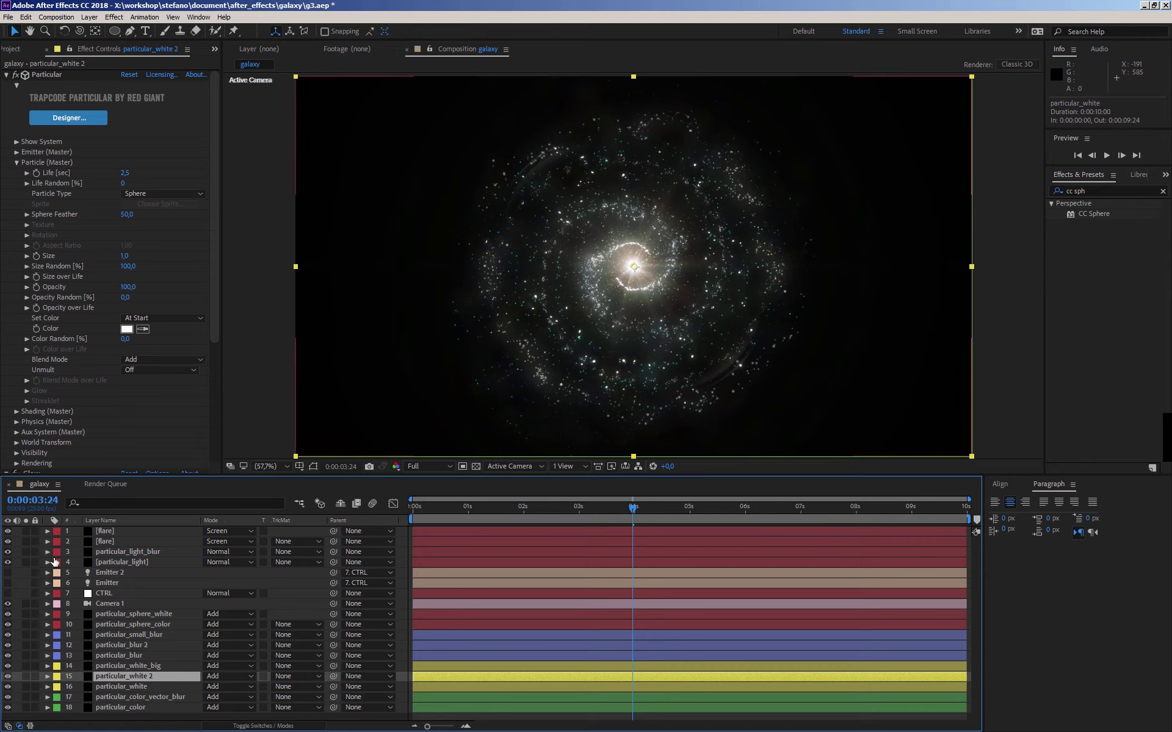
- Duplicate the particular_light layer
left_click(104, 535)
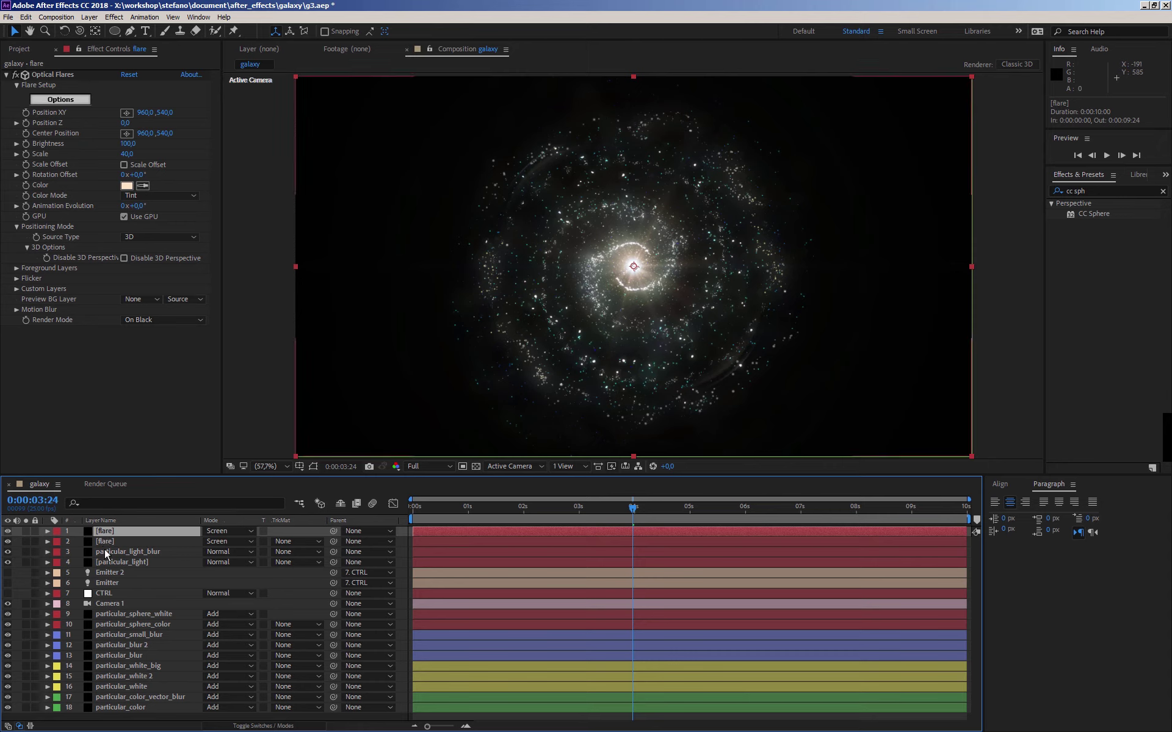
left_click(107, 552)
left_click(107, 562)
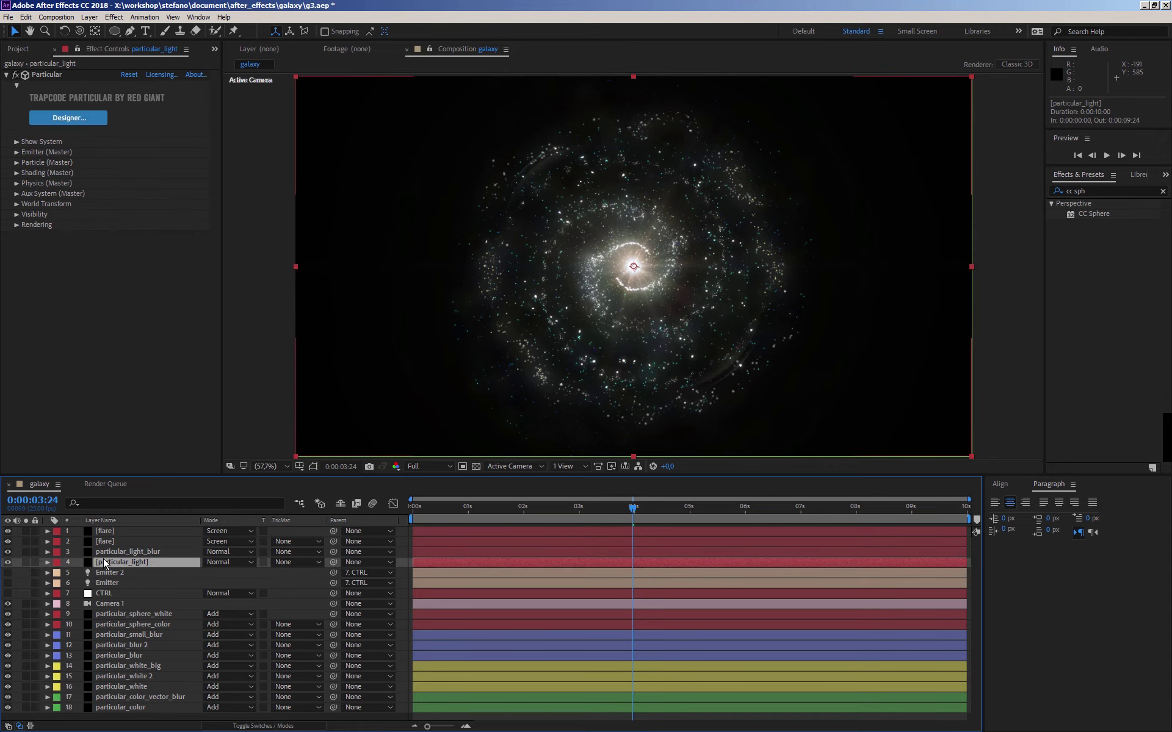
key("ctrl+d")
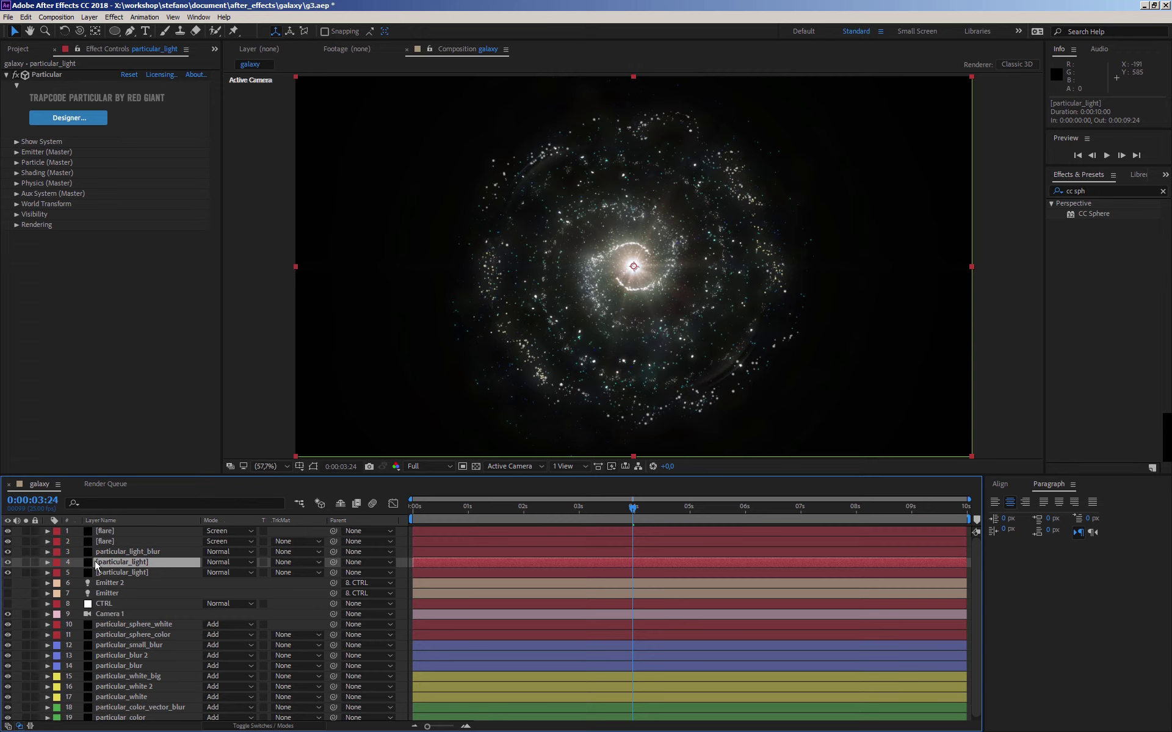
- Move the copy above particular_light_blur and rename it particular_light_linear
left_click_drag(105, 563, 81, 555)
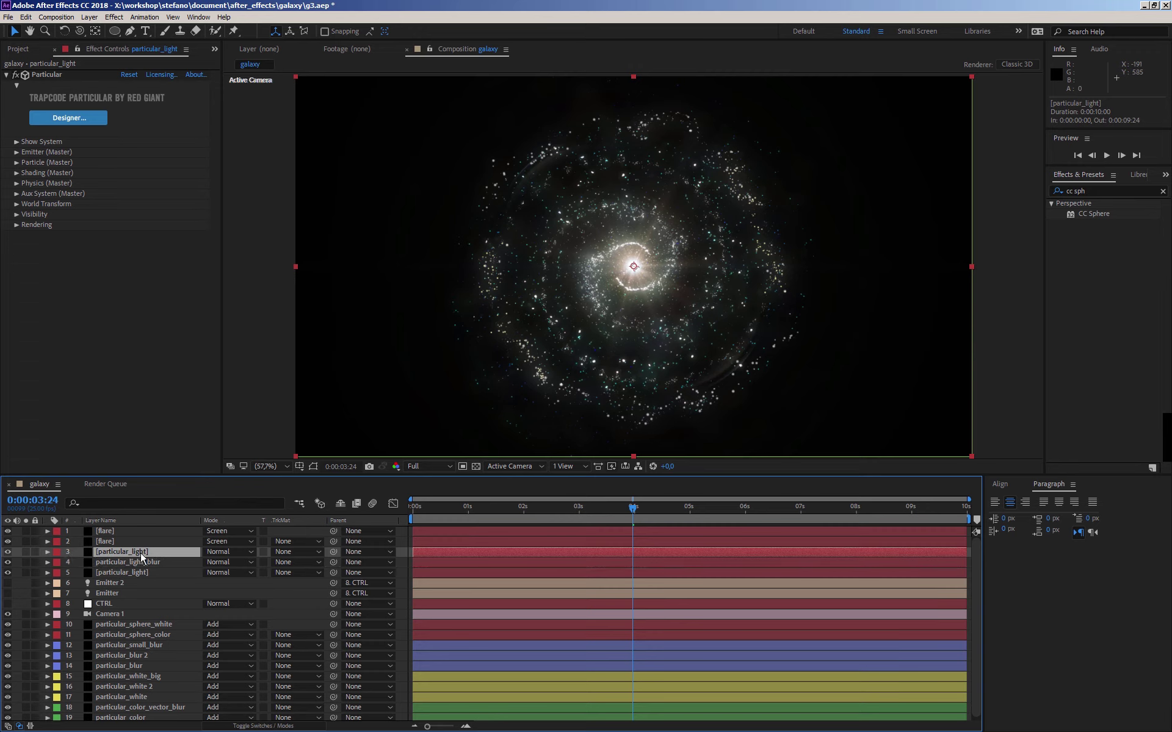
key("Return")
type("li")
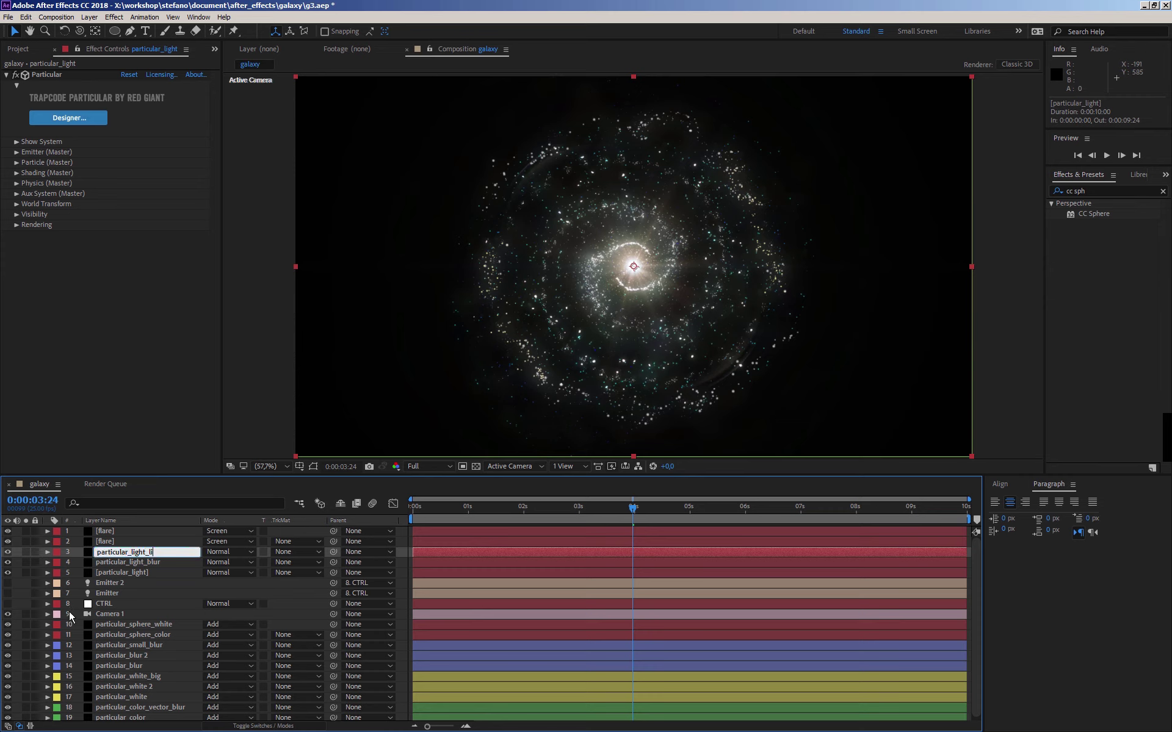
type("near")
key("Return")
- Solo particular_light_linear so only it is shown
left_click(24, 552)
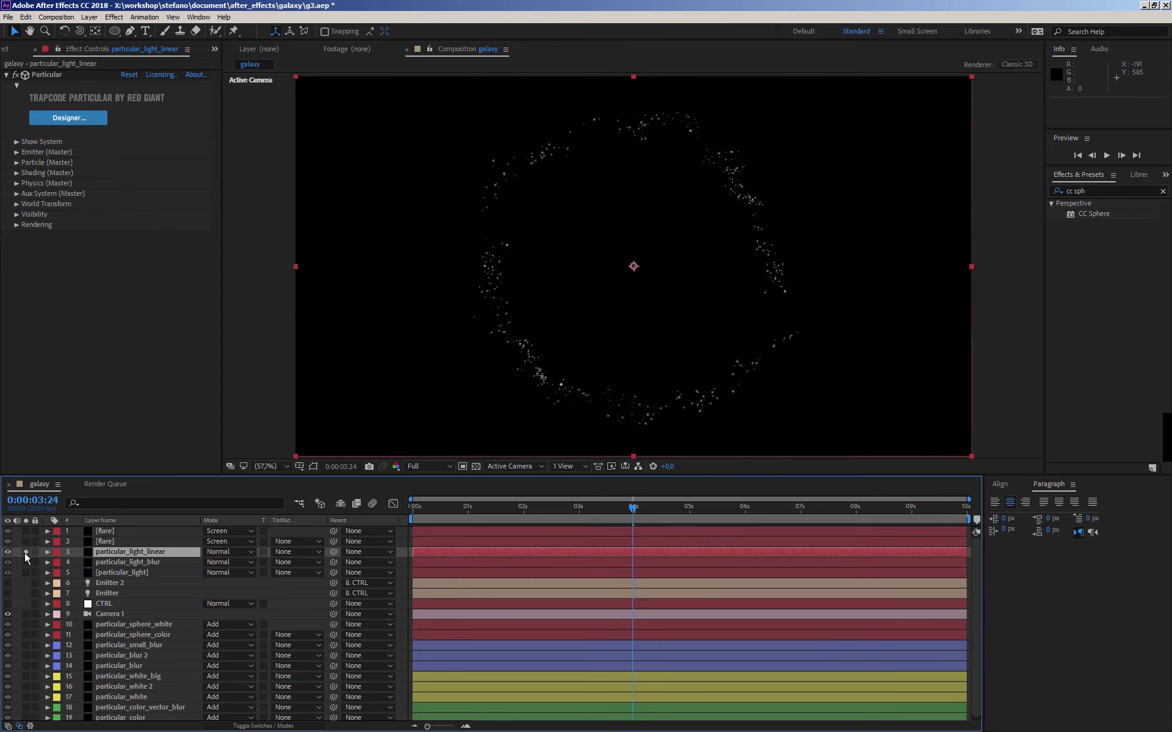
left_click(16, 152)
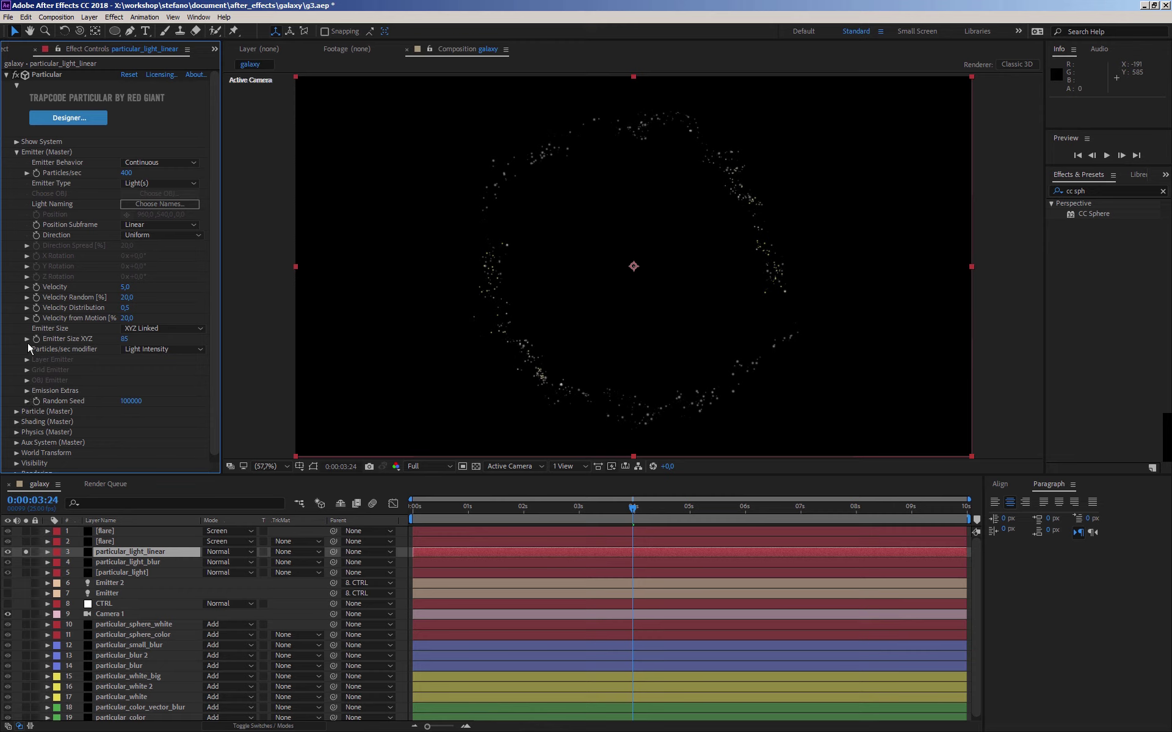
left_click(16, 152)
- Set Physics > Air > Turbulence Affect Position to 0 in Particular
left_click(16, 183)
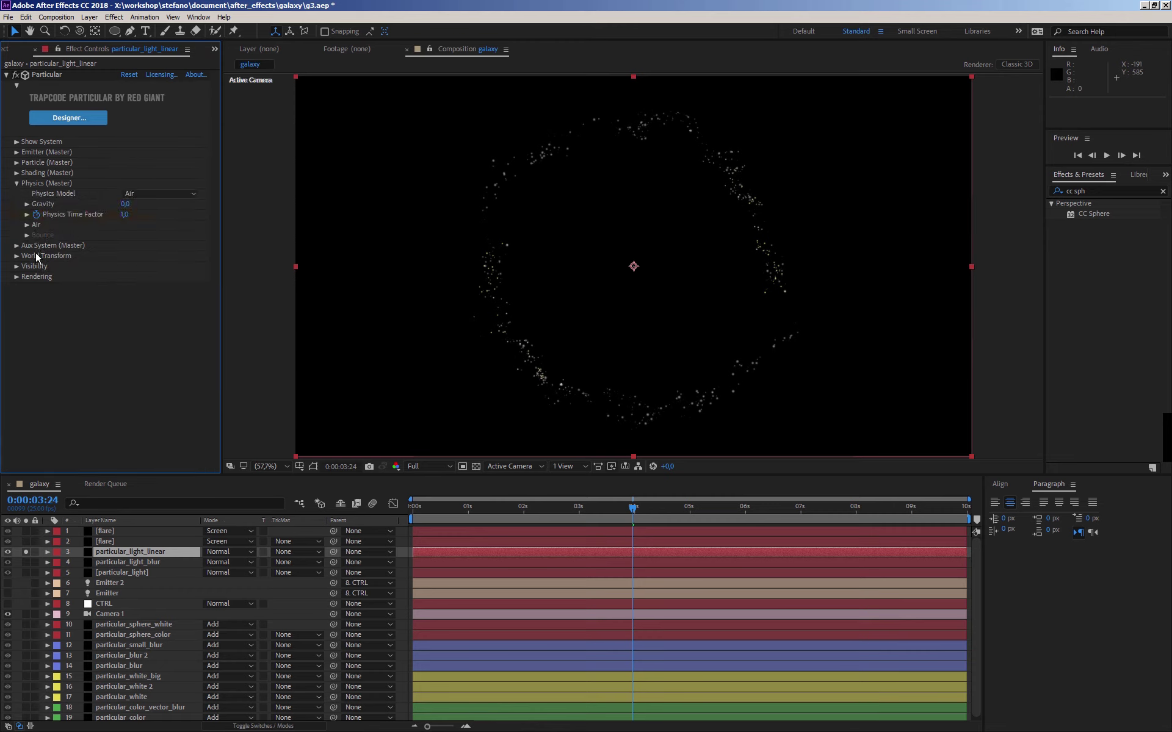
left_click(26, 224)
scroll(29, 229, "down", 1)
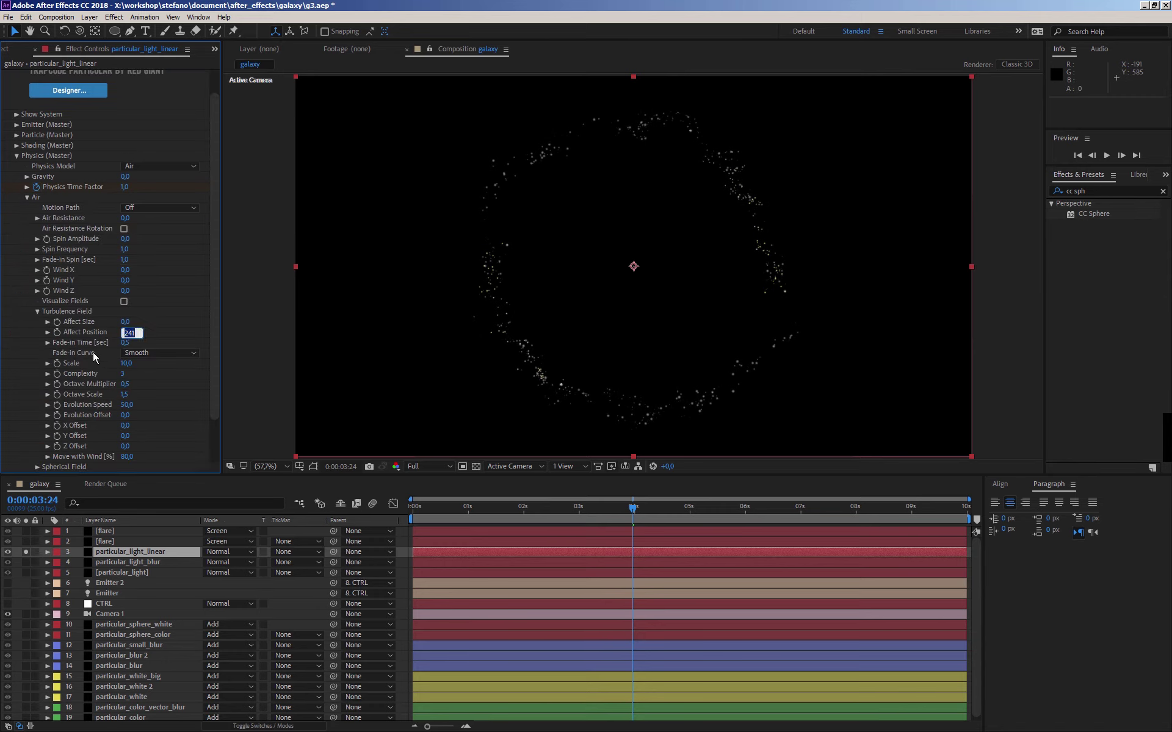
type("0")
key("Return")
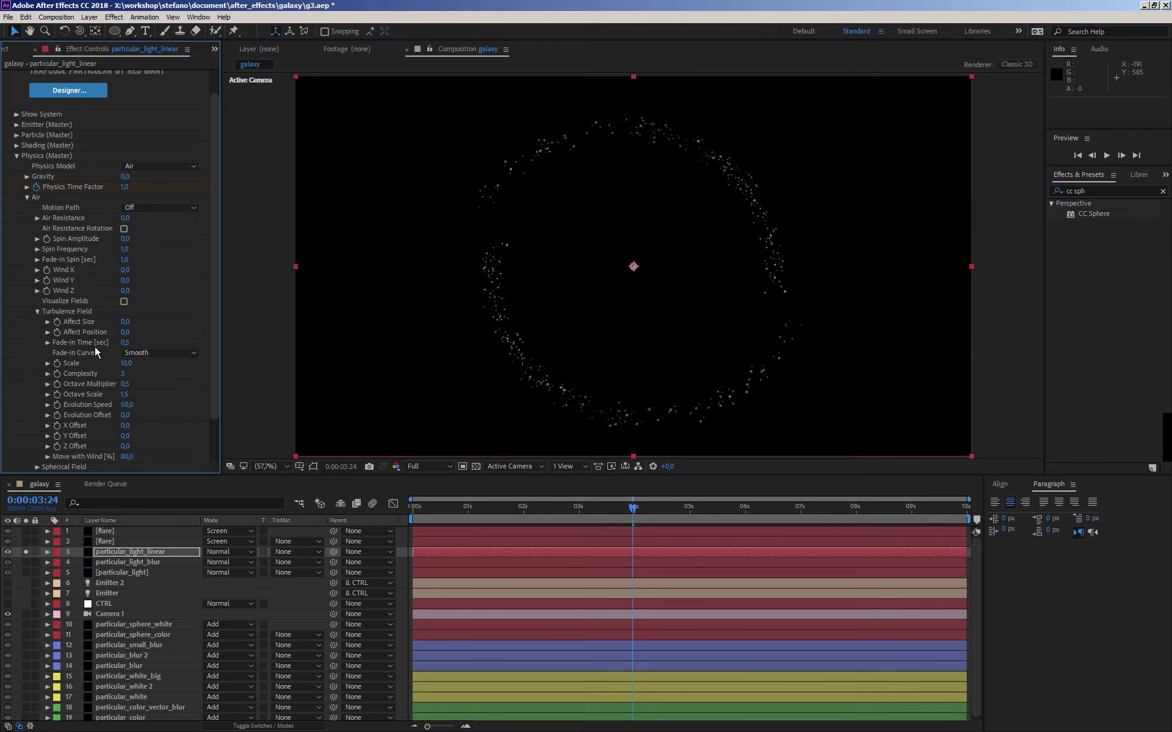
left_click(17, 157)
left_click(28, 154)
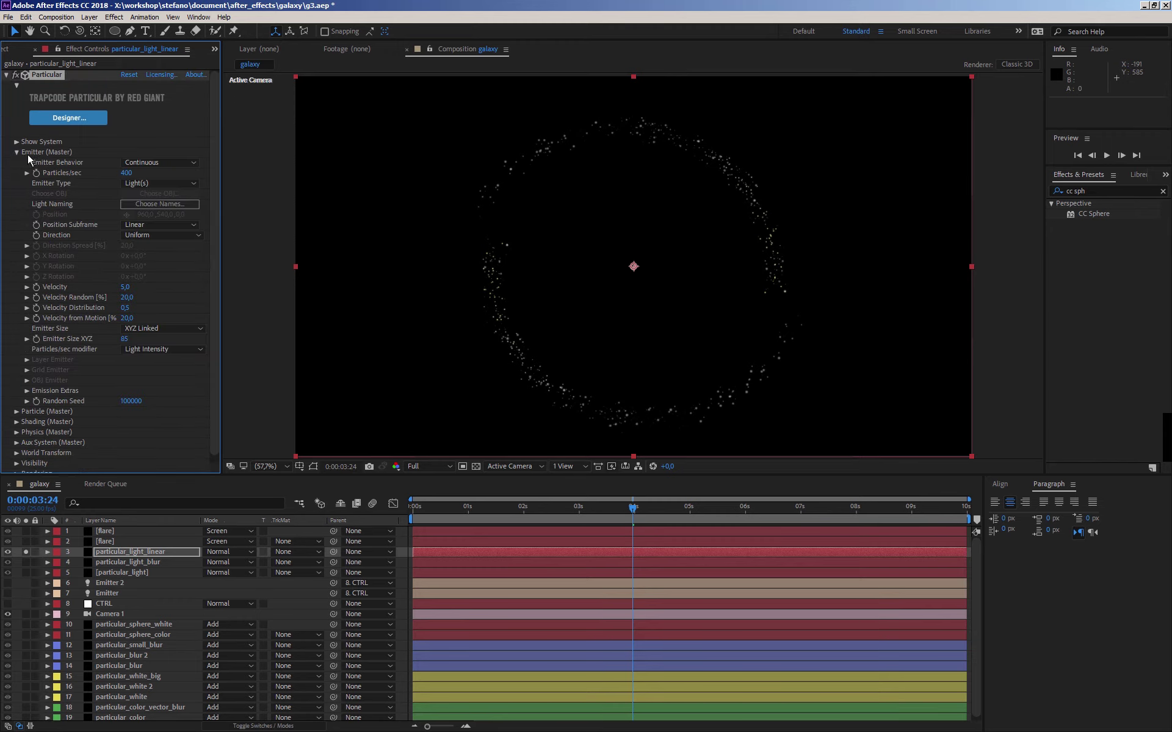
- Set Emitter Size XYZ to 10, undoing an accidental Velocity change along the way
left_click(124, 339)
type("25")
key("Return")
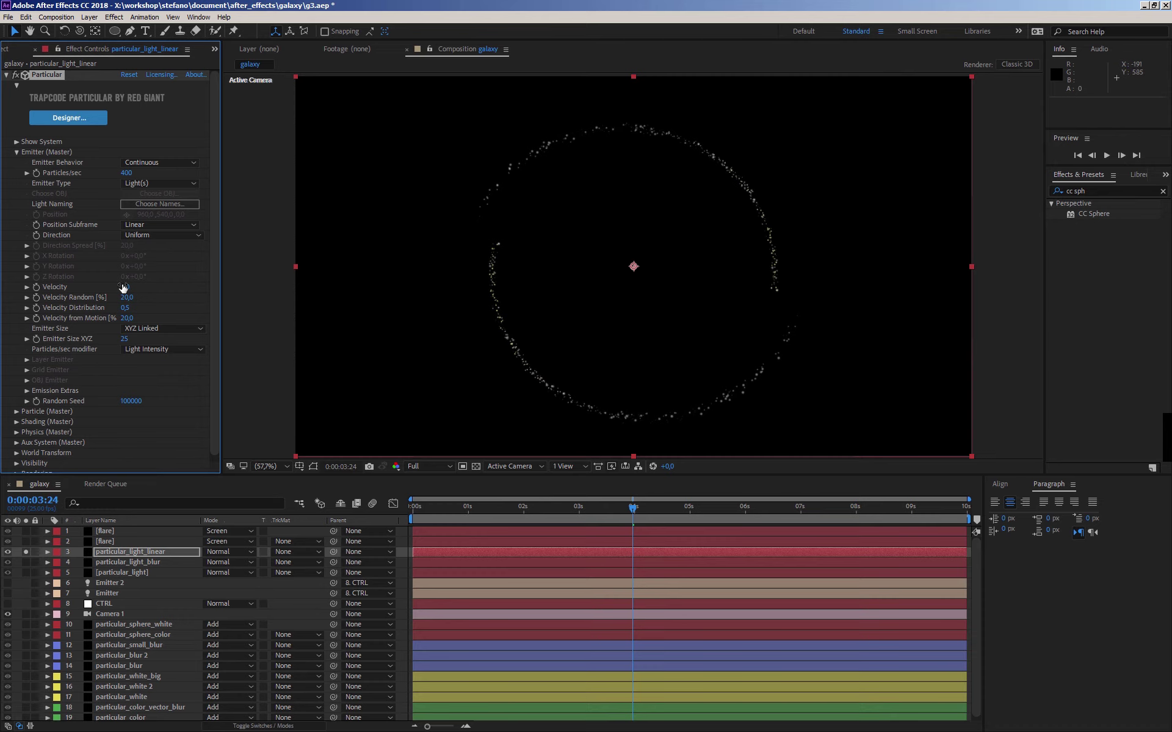
left_click_drag(124, 288, 105, 347)
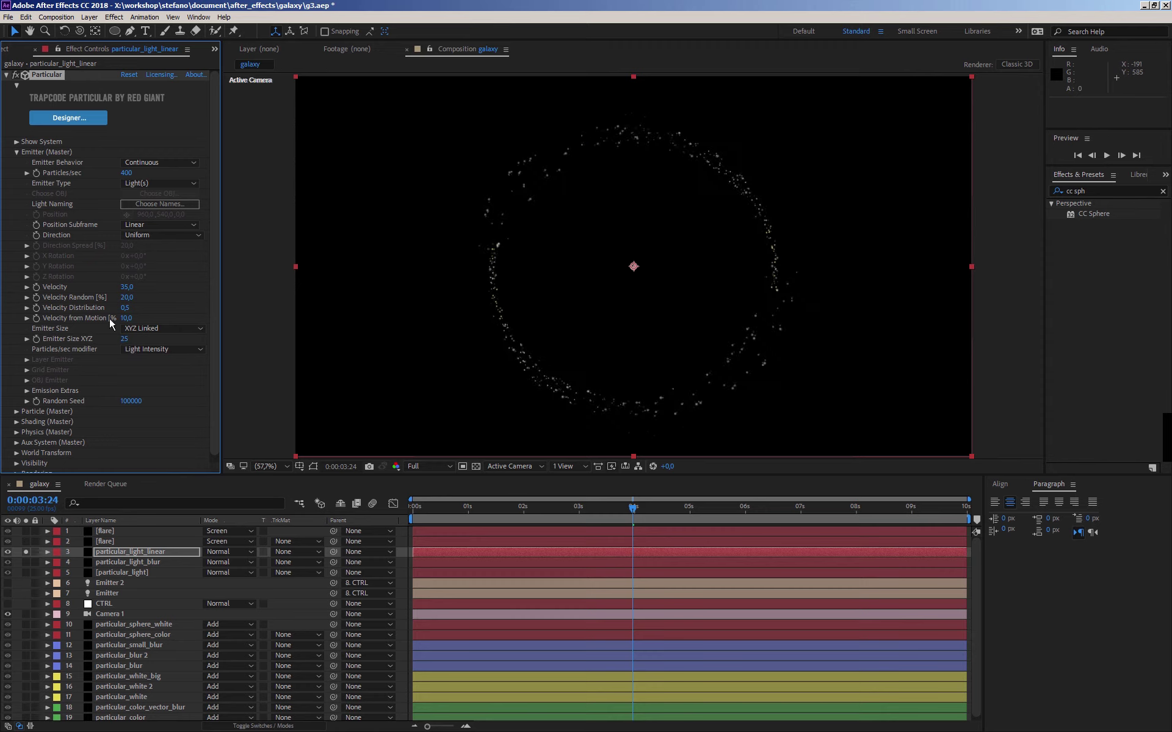
key("ctrl+z")
left_click(122, 339)
type("10")
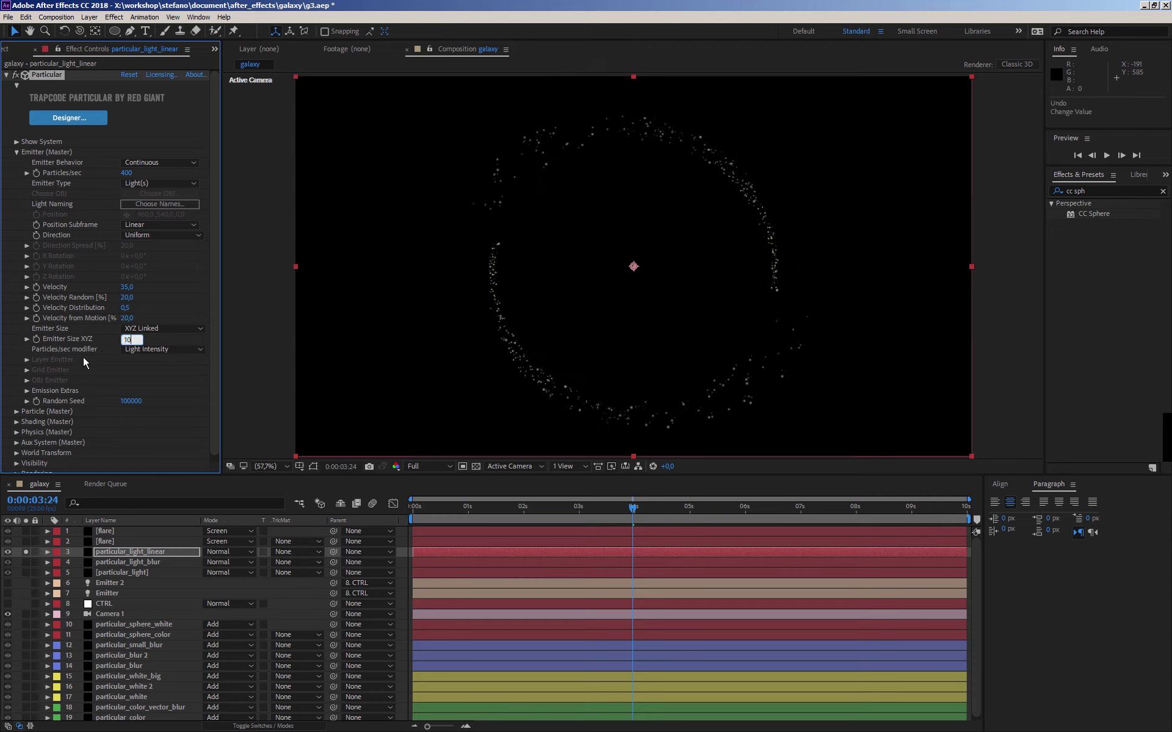
key("Return")
left_click(17, 152)
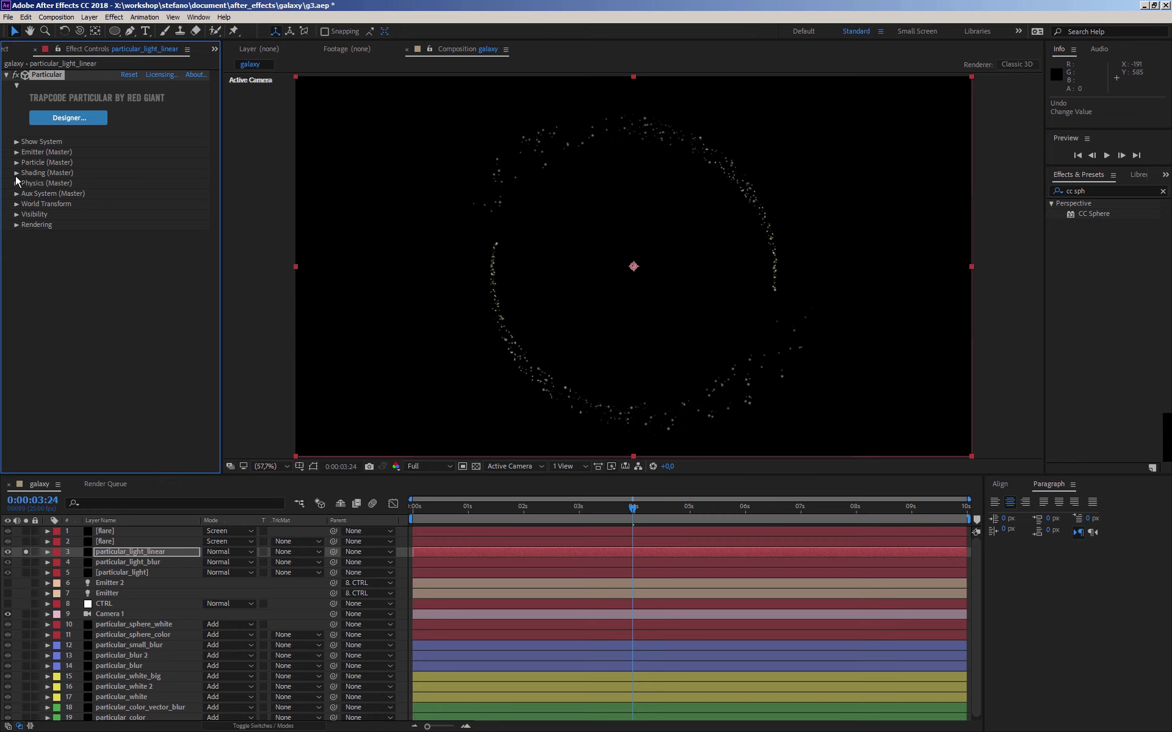
- Set the Particle Size to 1,0
left_click(17, 162)
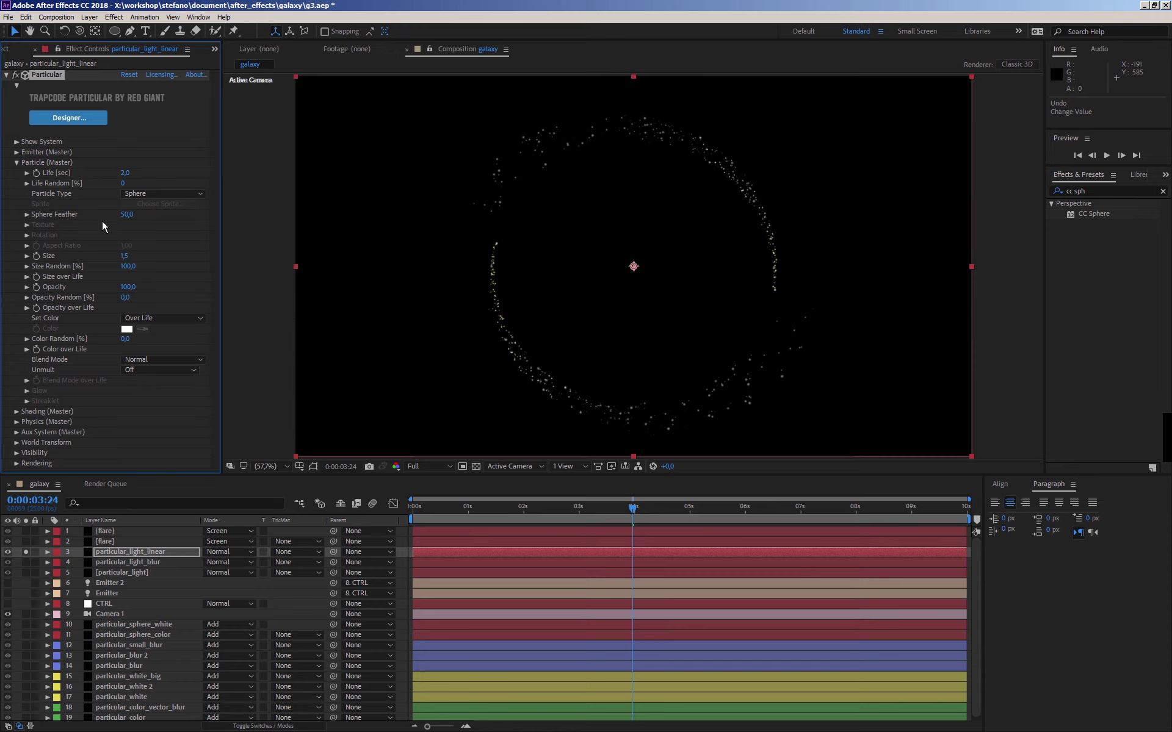
left_click(125, 257)
key("Return")
left_click(16, 162)
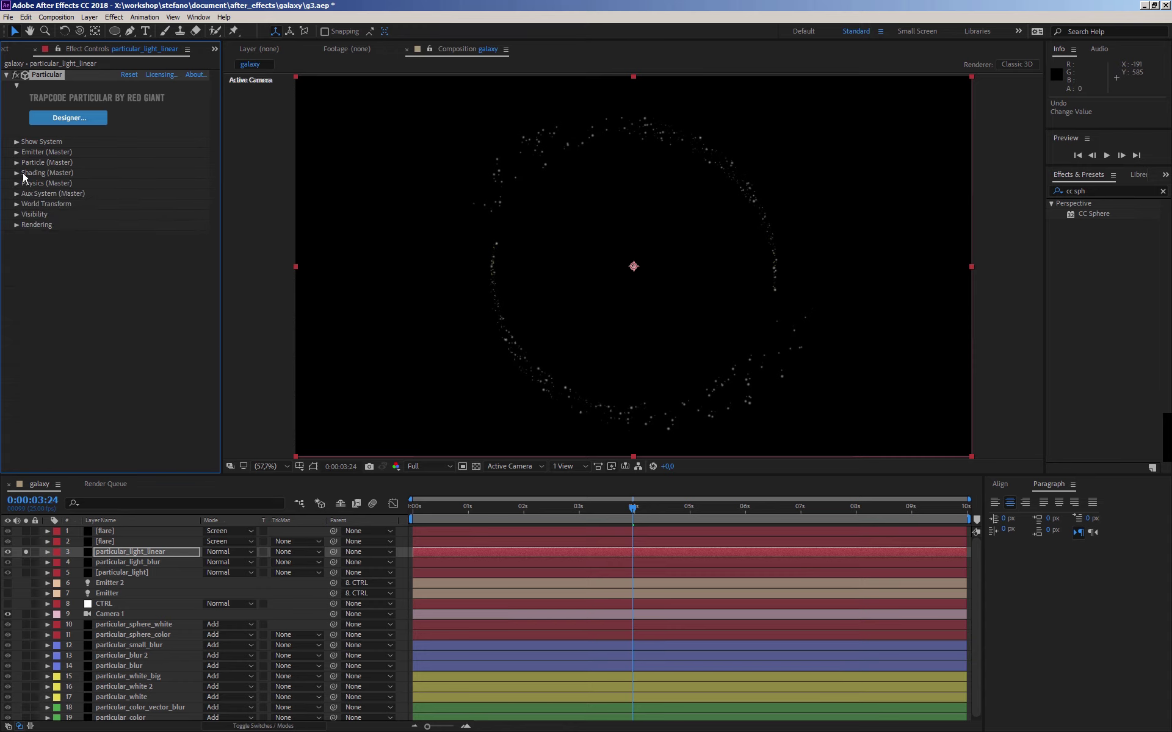
- Set the emitter's Particles/sec to 500
left_click(16, 154)
left_click(131, 173)
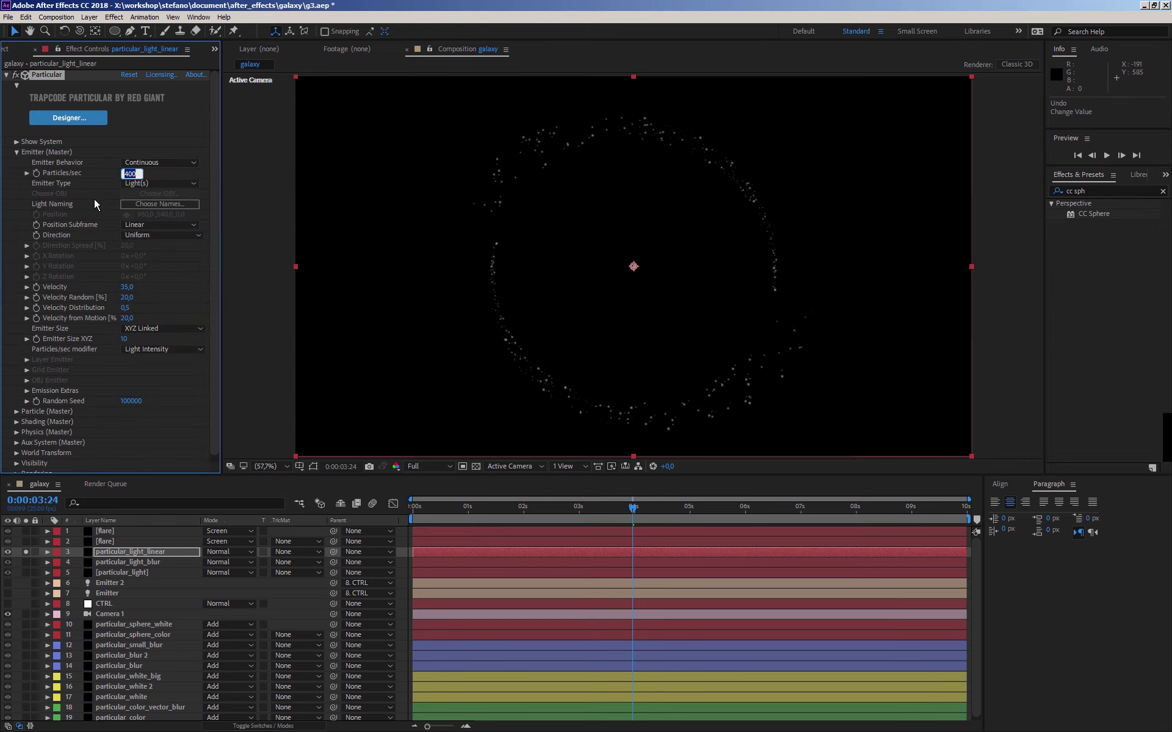
type("500")
key("Return")
left_click(16, 152)
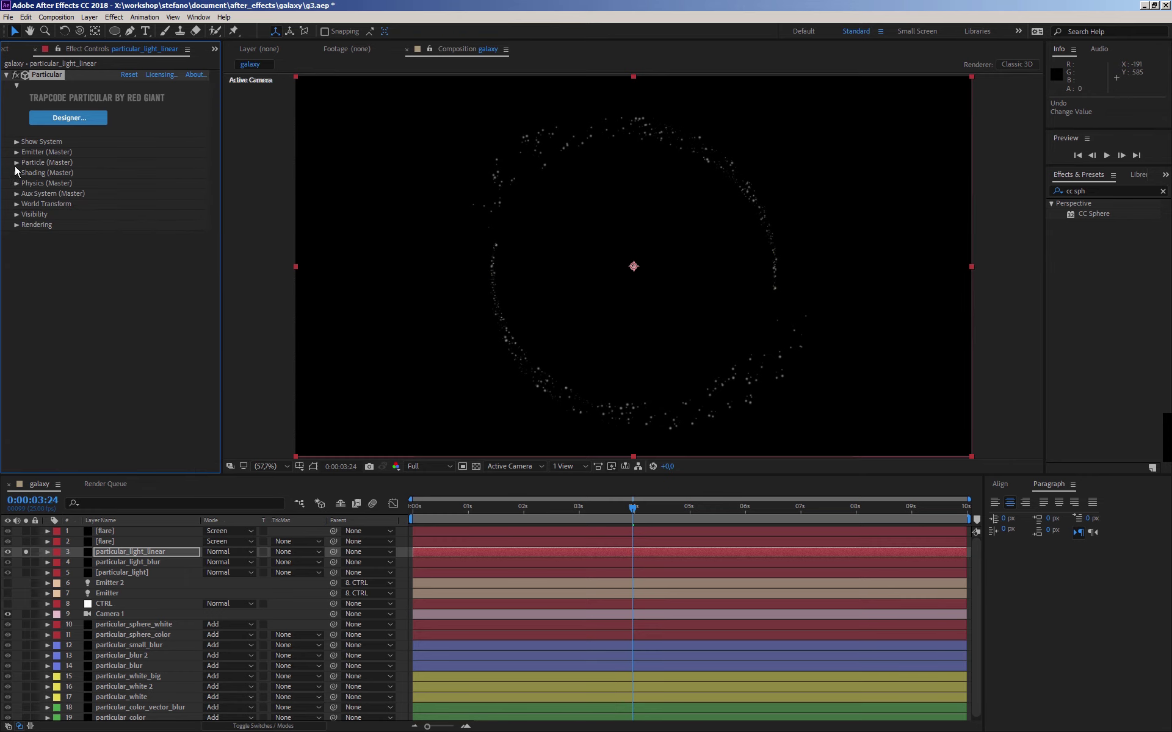
- Set the Aux System particle Size to 2
left_click(17, 183)
left_click(16, 183)
left_click(16, 193)
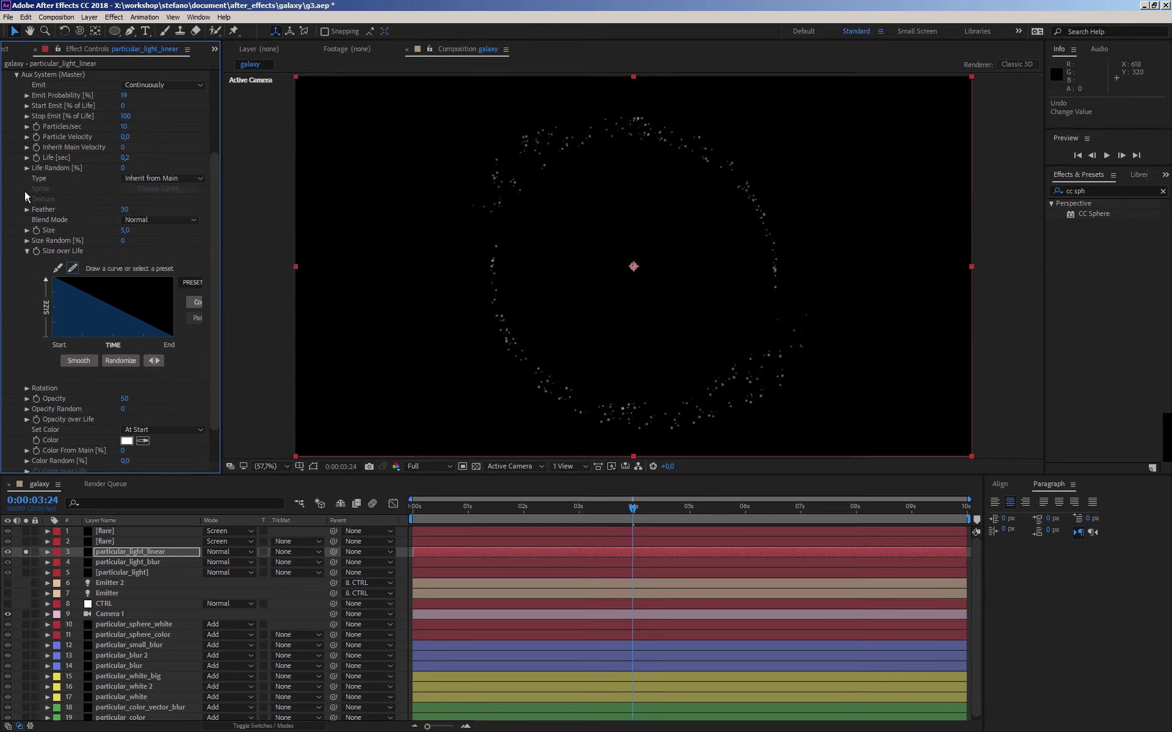
left_click(123, 231)
type("1")
key("Return")
left_click(123, 230)
type("2")
key("Return")
- Adjust the auxiliary particle size value to 2,5
left_click_drag(213, 236, 211, 160)
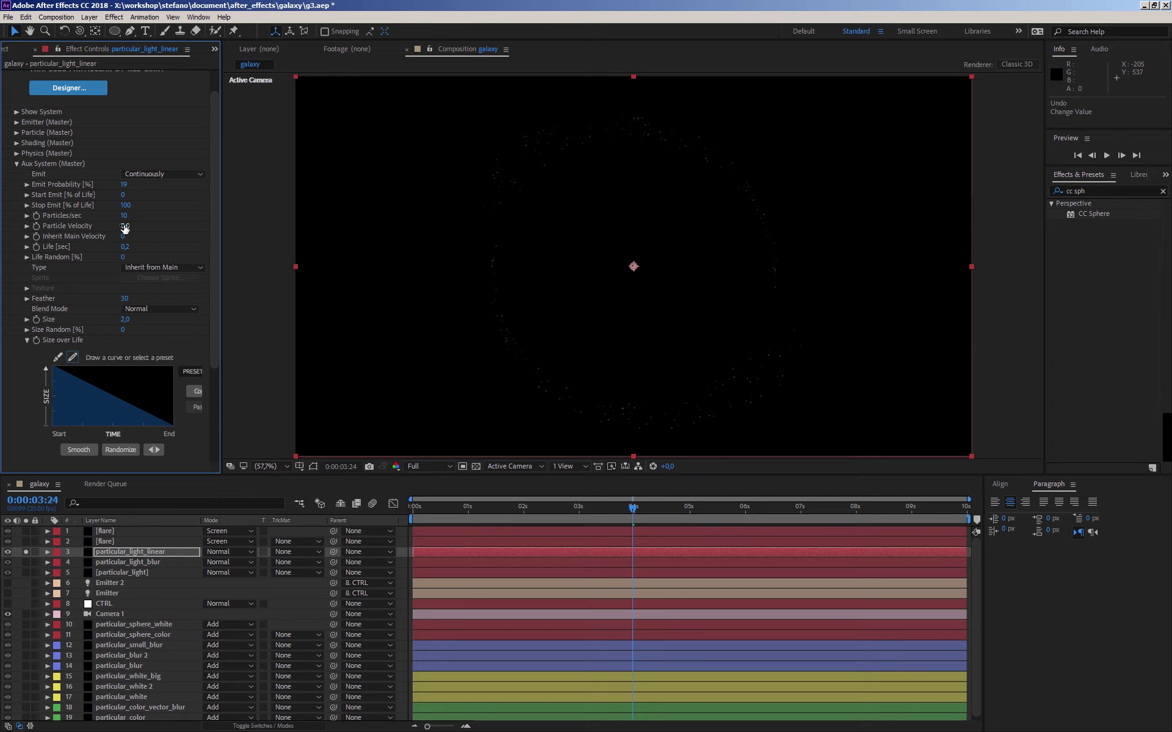
left_click(125, 320)
key("Return")
key("BackSpace")
type("2,5")
key("Return")
left_click(17, 164)
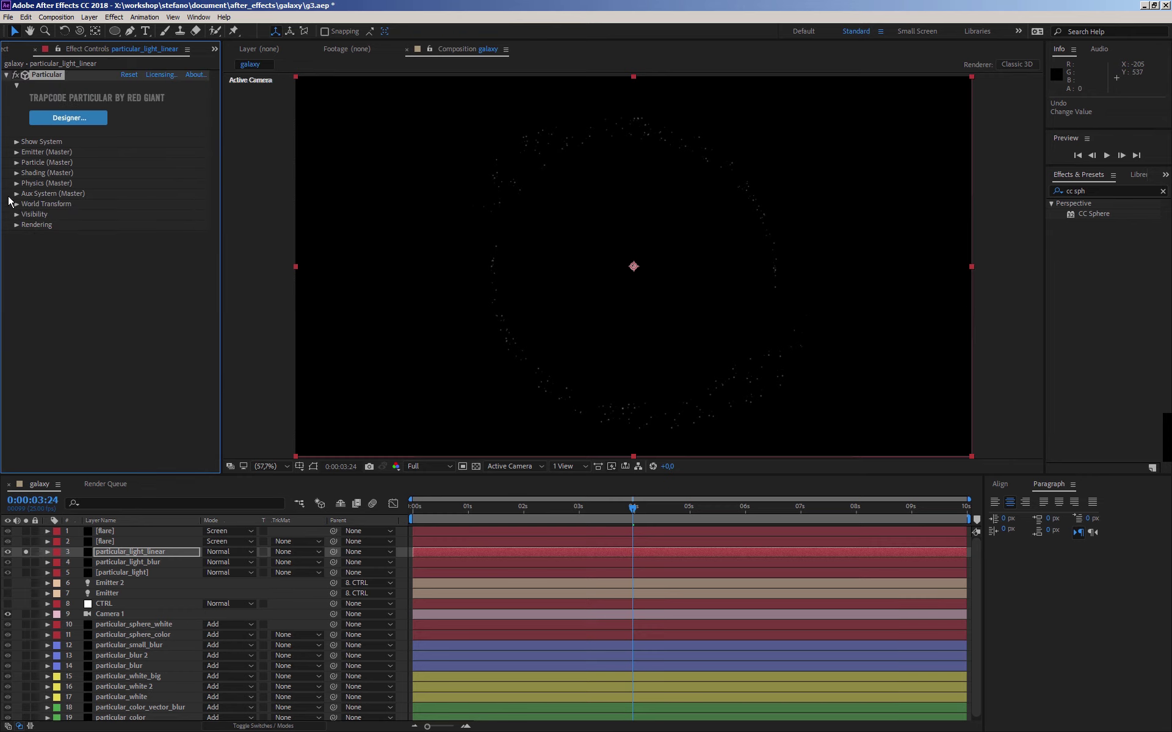
- Set emitter Velocity to 20 and turn off Solo so the full galaxy renders
left_click(17, 152)
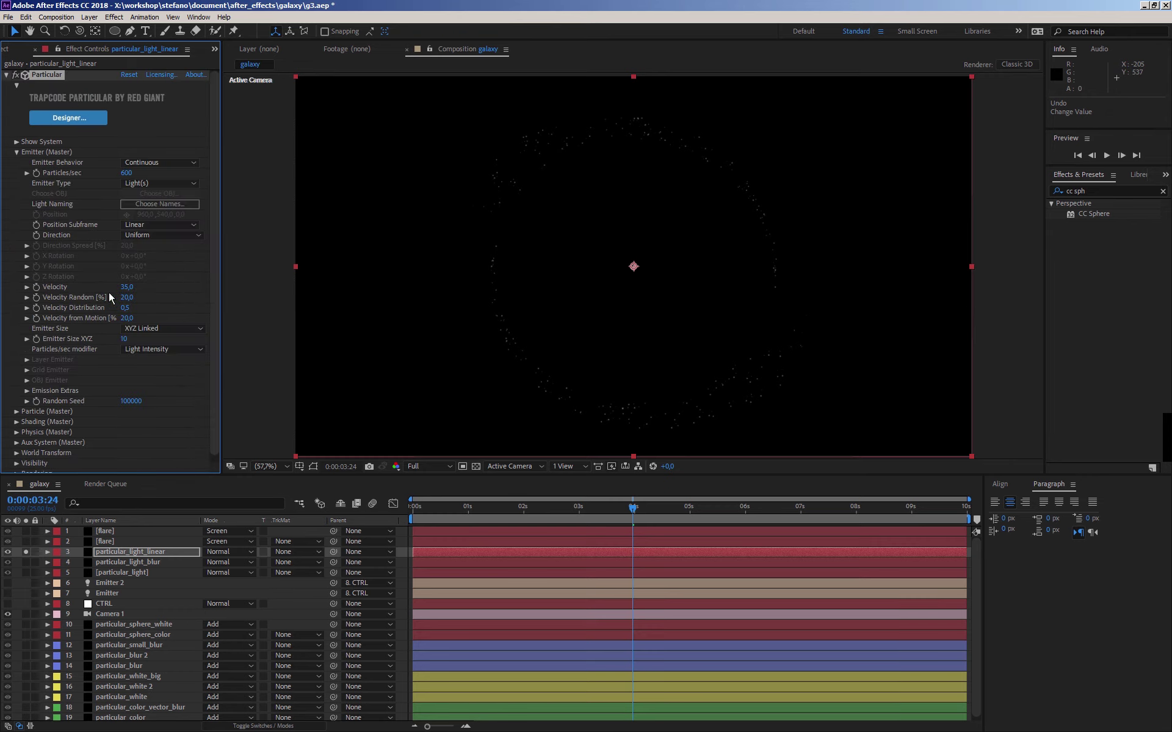
type("20")
key("Return")
left_click(25, 552)
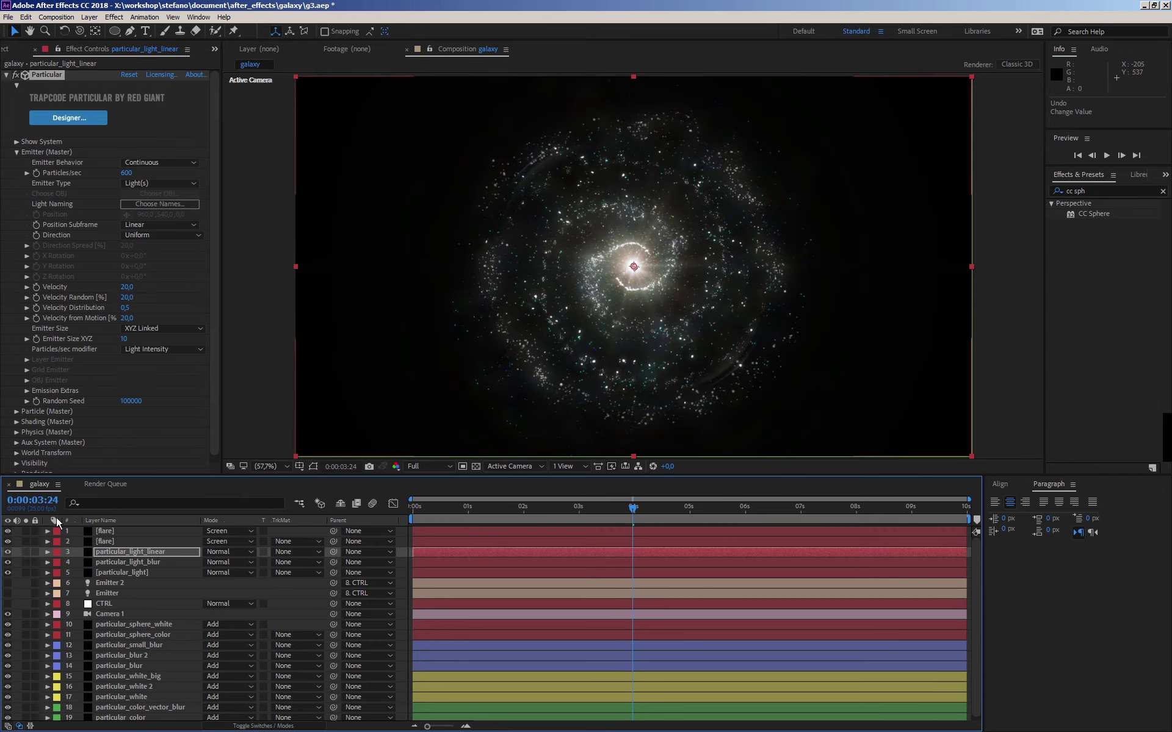
- Set the emitter's Particles/sec to 3000
left_click(126, 173)
type("1000")
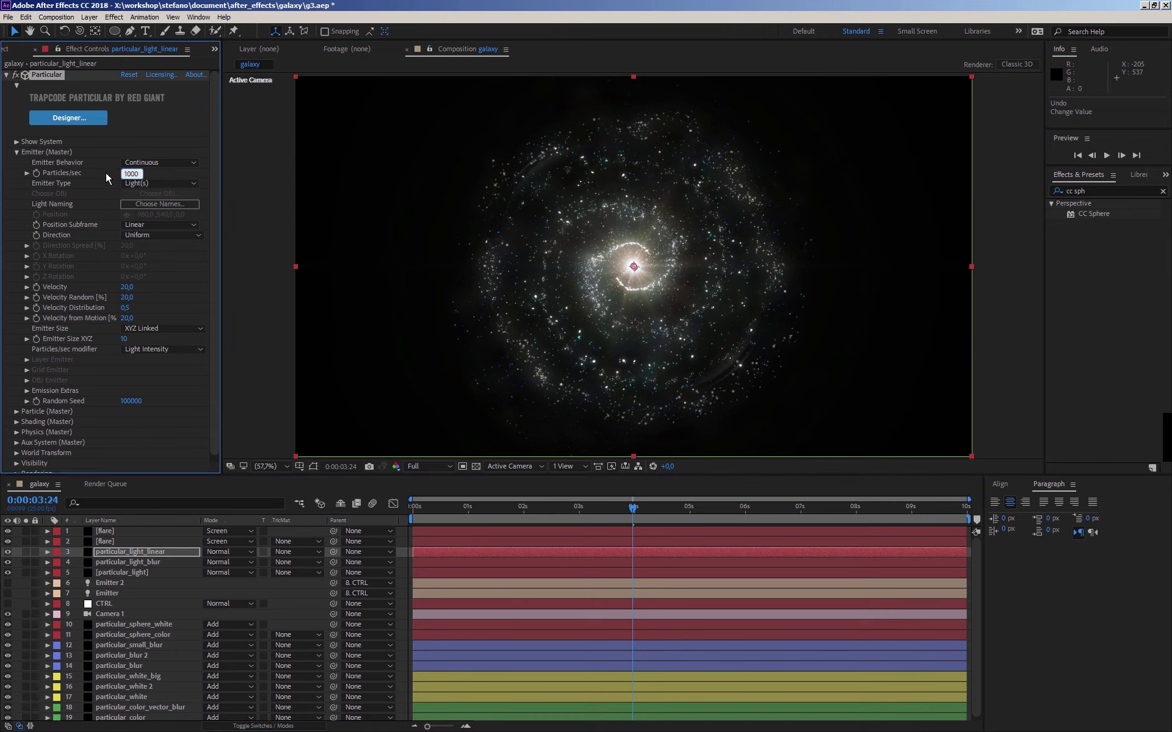
key("Return")
left_click(16, 153)
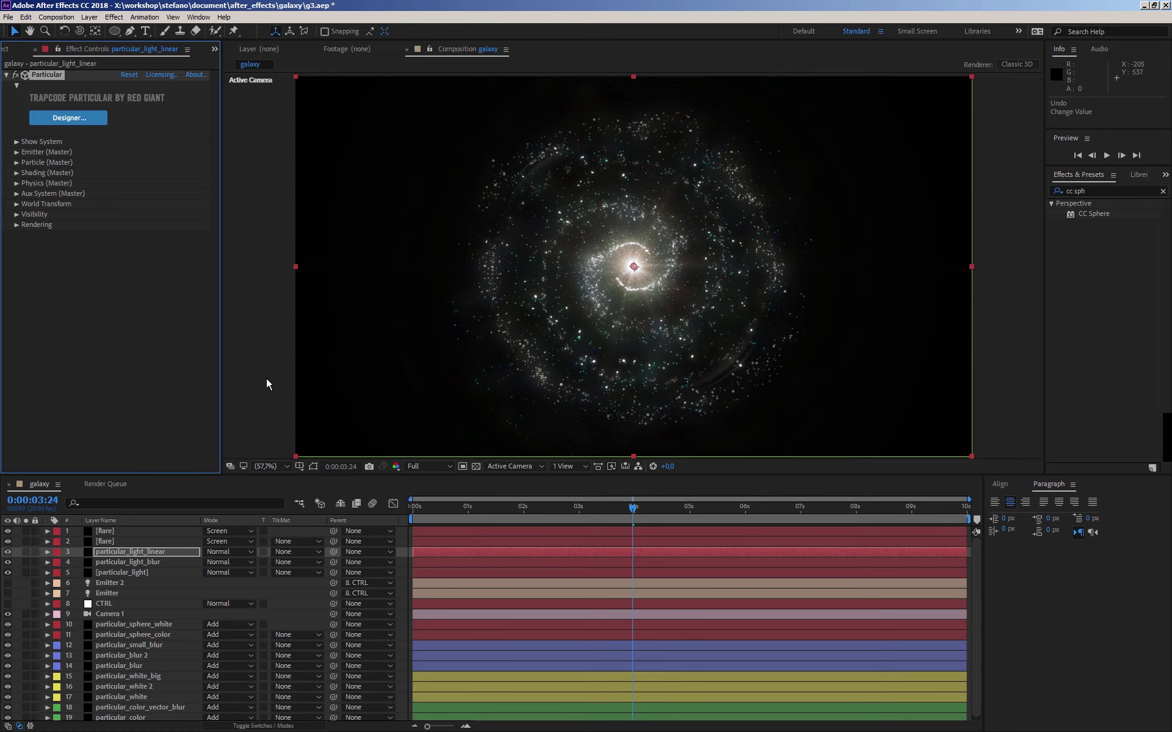
left_click(16, 152)
left_click(131, 174)
type("3000")
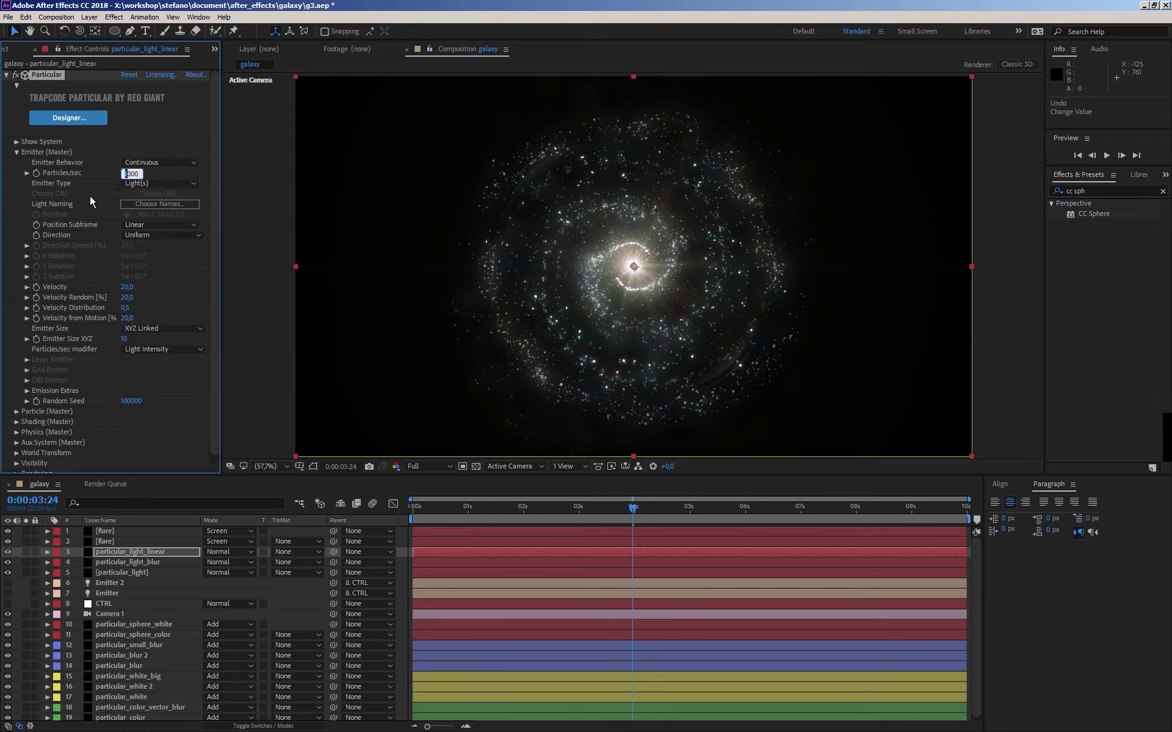
key("Return")
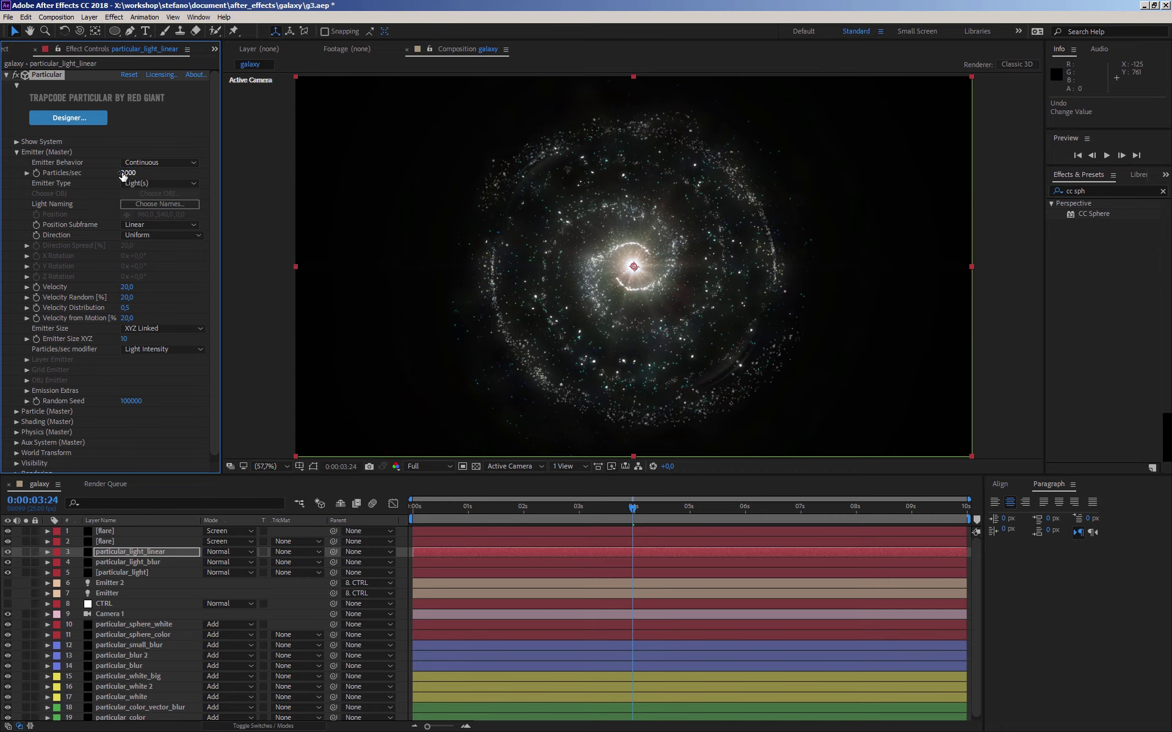
left_click(15, 153)
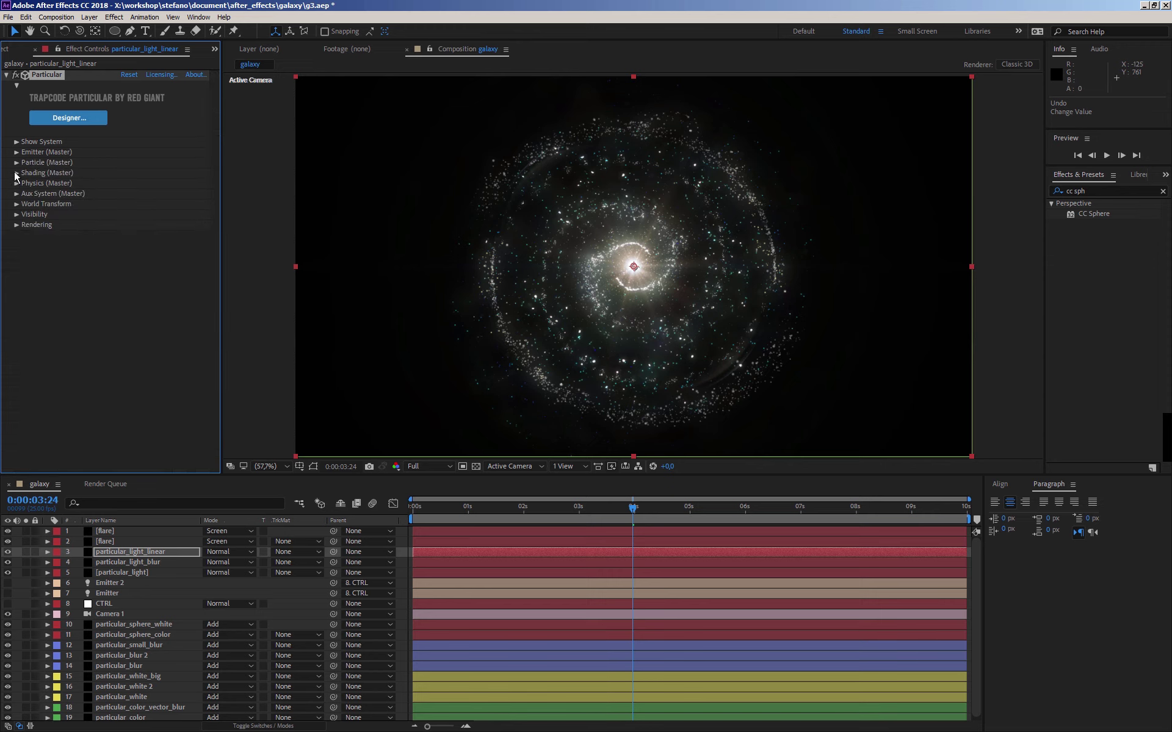
- Tint the Aux System particle Color light cyan 7DDFFF
left_click(17, 193)
scroll(89, 209, "down", 3)
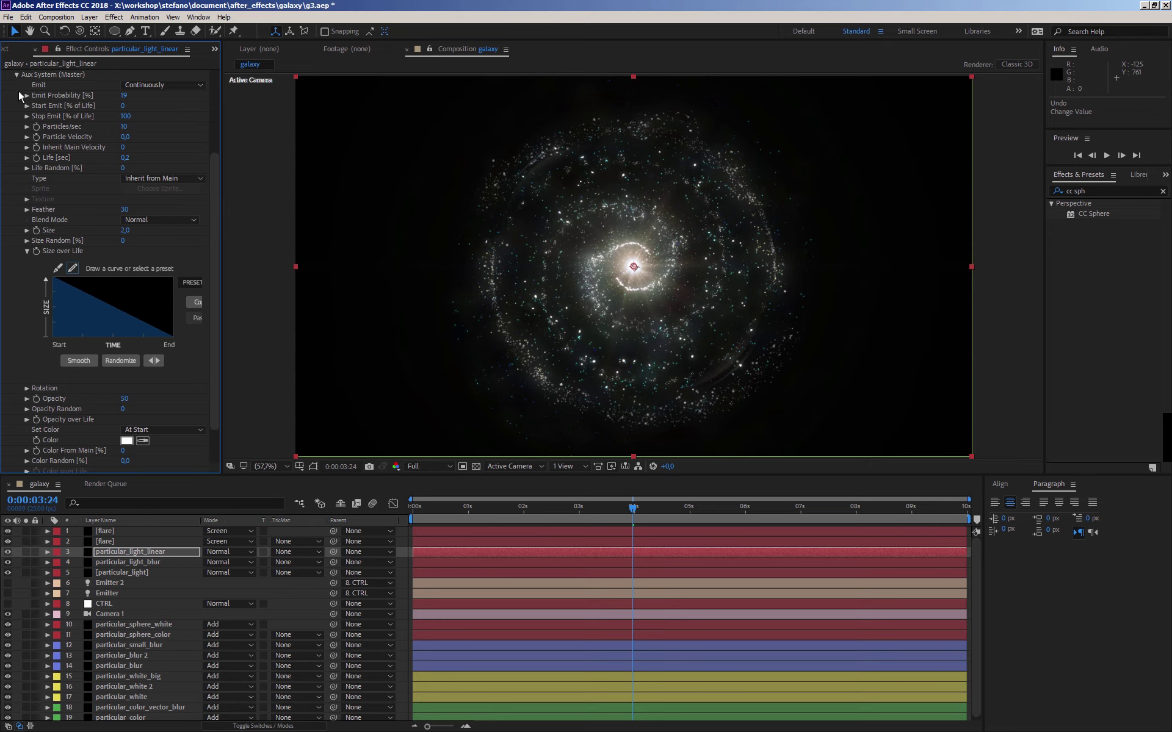
left_click(26, 251)
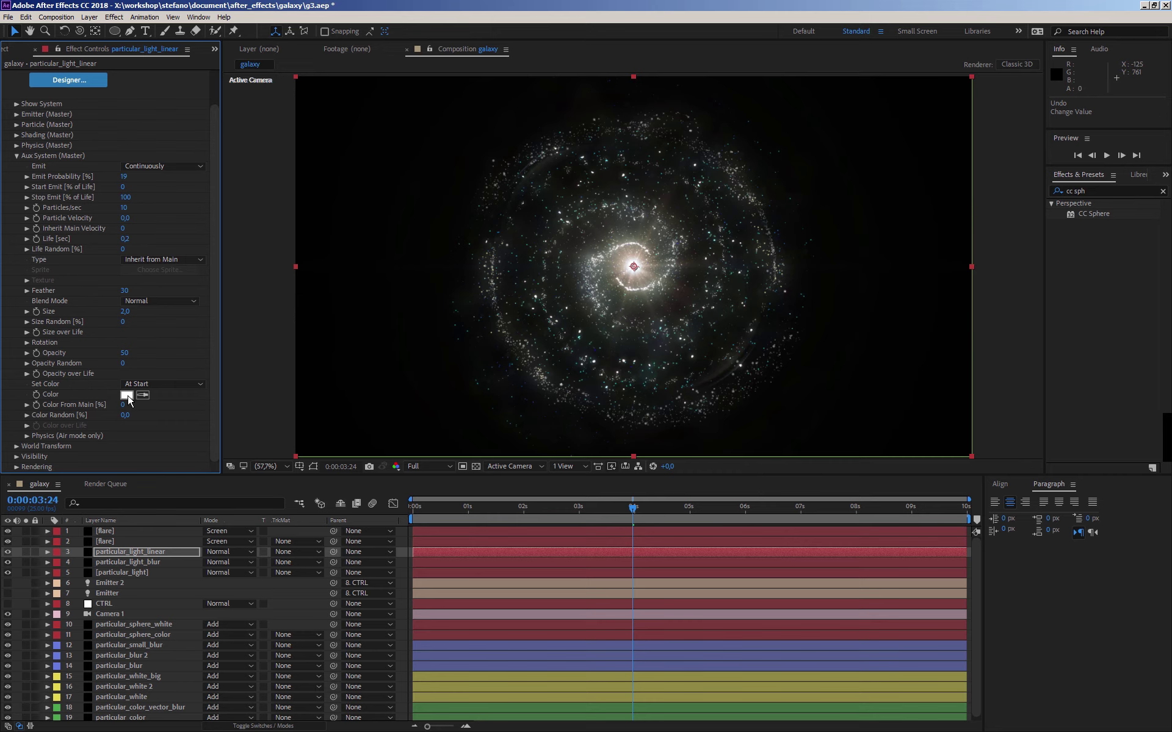
left_click(127, 395)
left_click(443, 534)
mouse_move(345, 484)
left_mouse_down()
mouse_move(324, 469)
mouse_move(359, 464)
left_mouse_up()
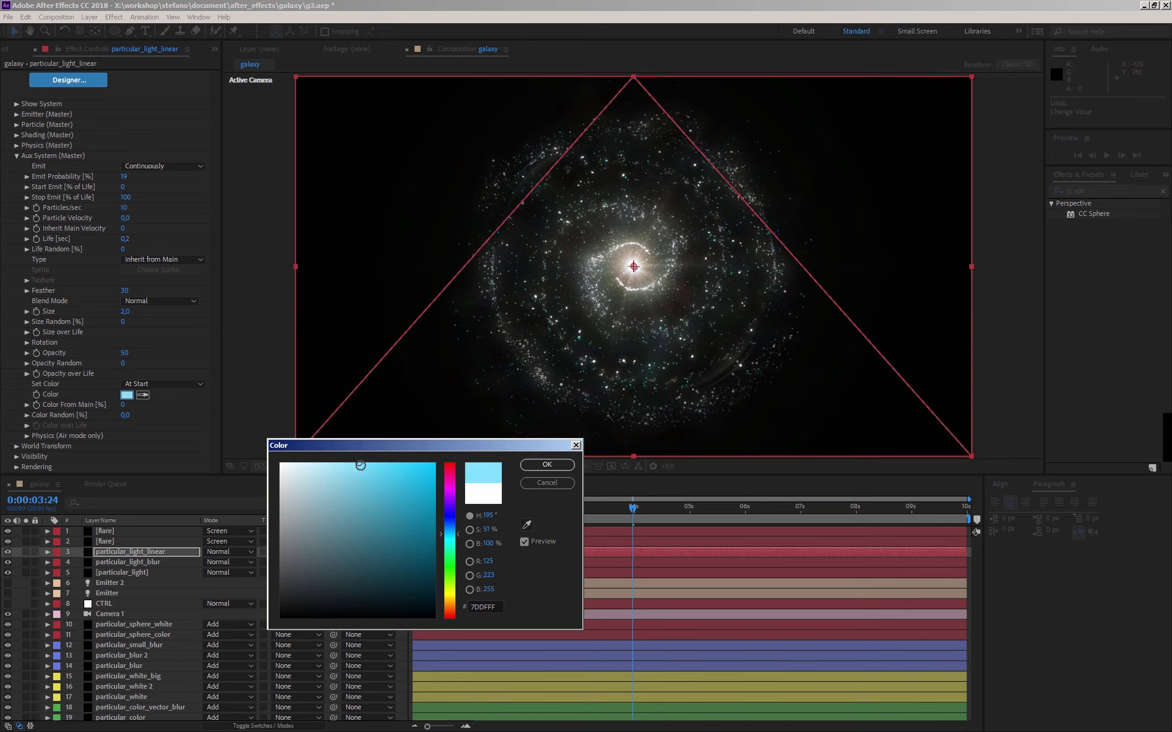
left_click(541, 468)
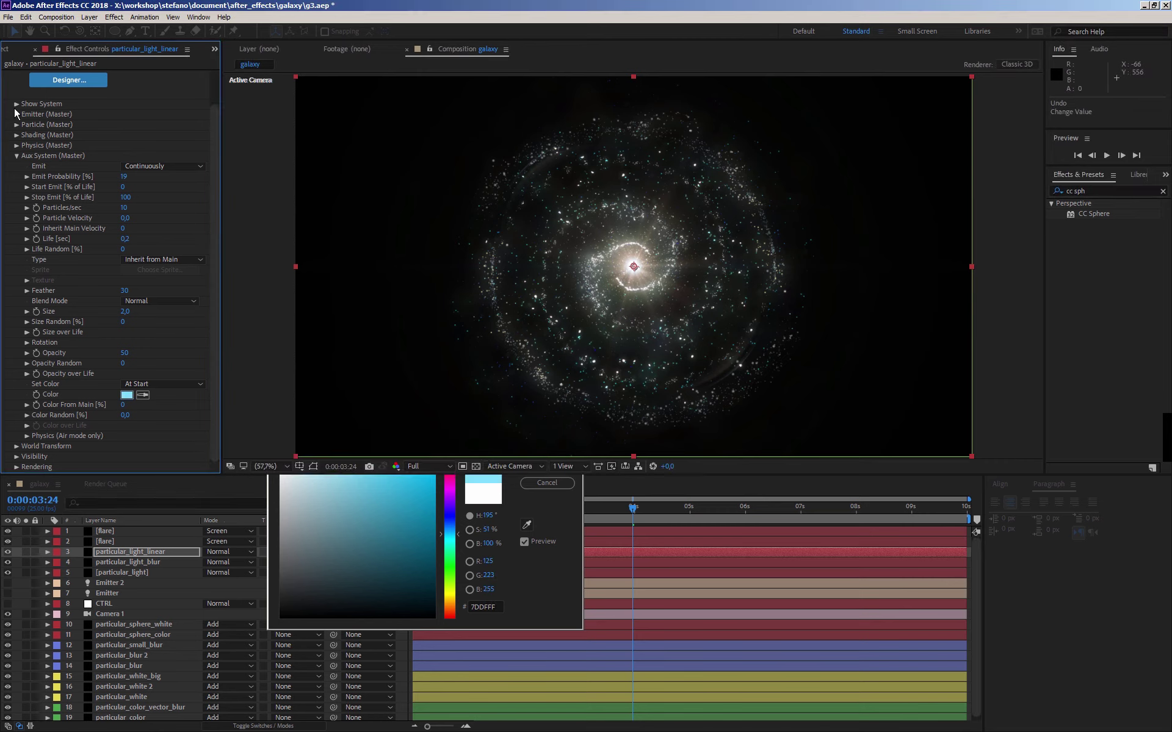
left_click(17, 156)
left_click(6, 76)
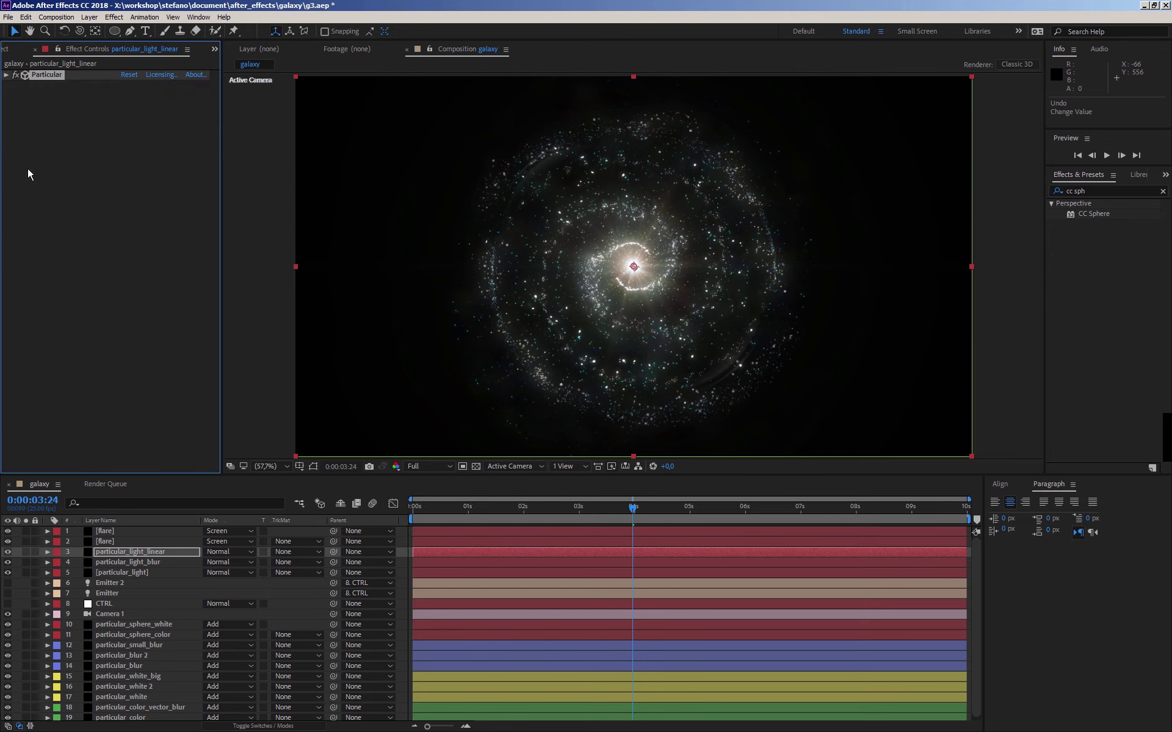
- Add a Stylize > Glow effect with Glow Radius 187
right_click(28, 171)
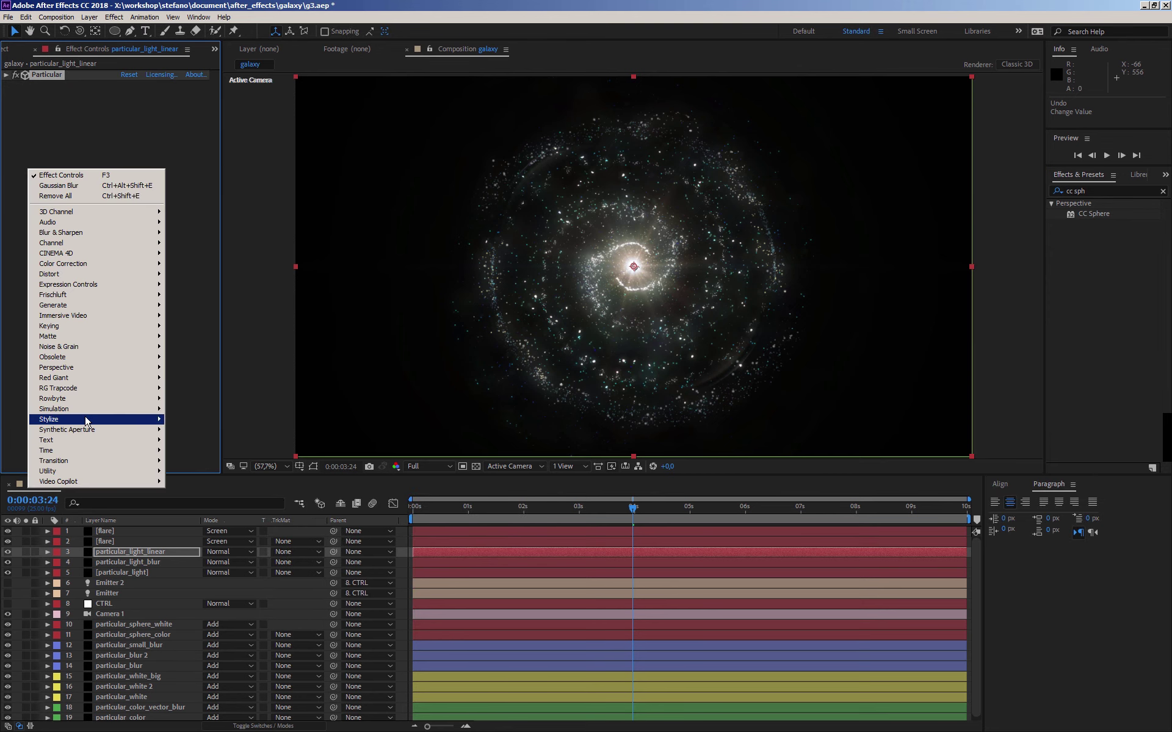
mouse_move(86, 420)
left_click(183, 585)
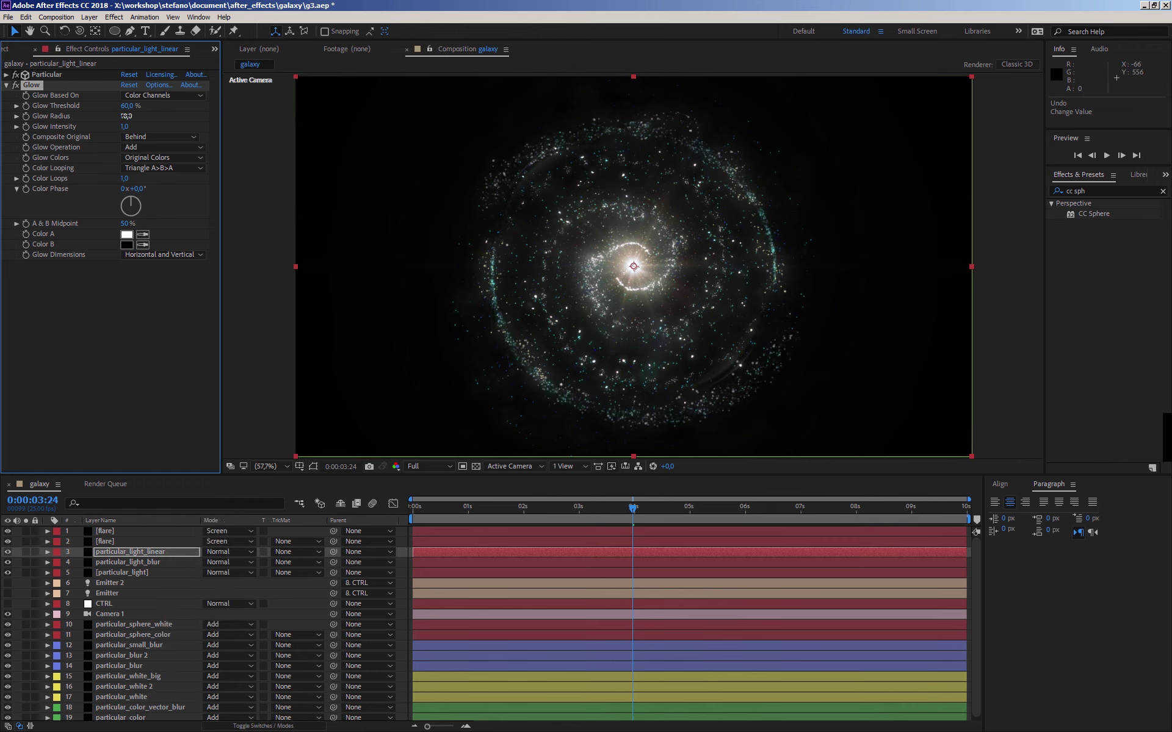
left_click_drag(138, 116, 234, 127)
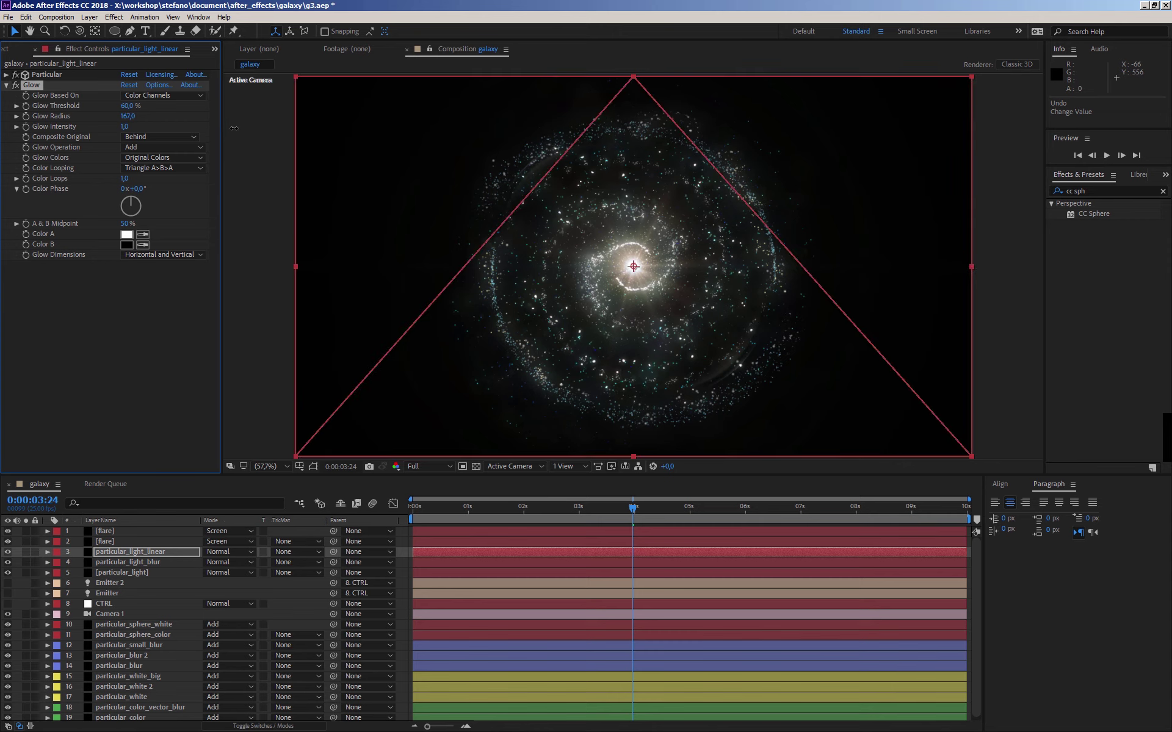
- Add CC Vector Blur with Amount 10, then select particular_white_big to show its effects
right_click(101, 317)
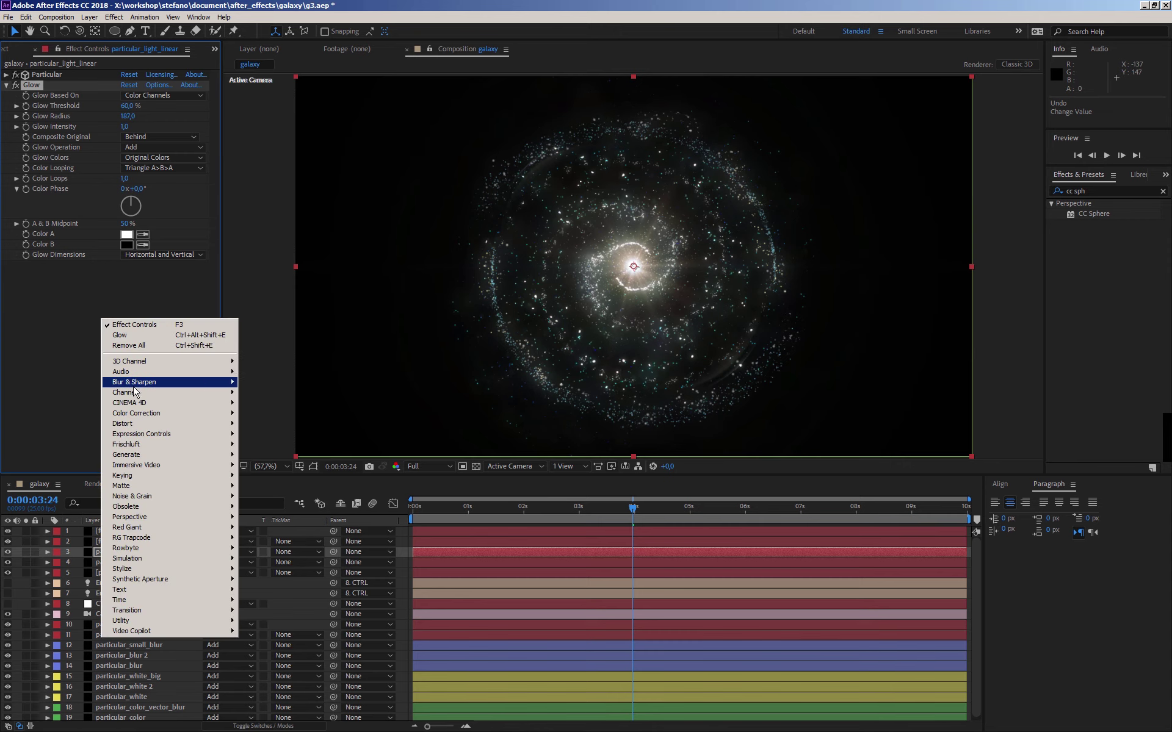
mouse_move(125, 382)
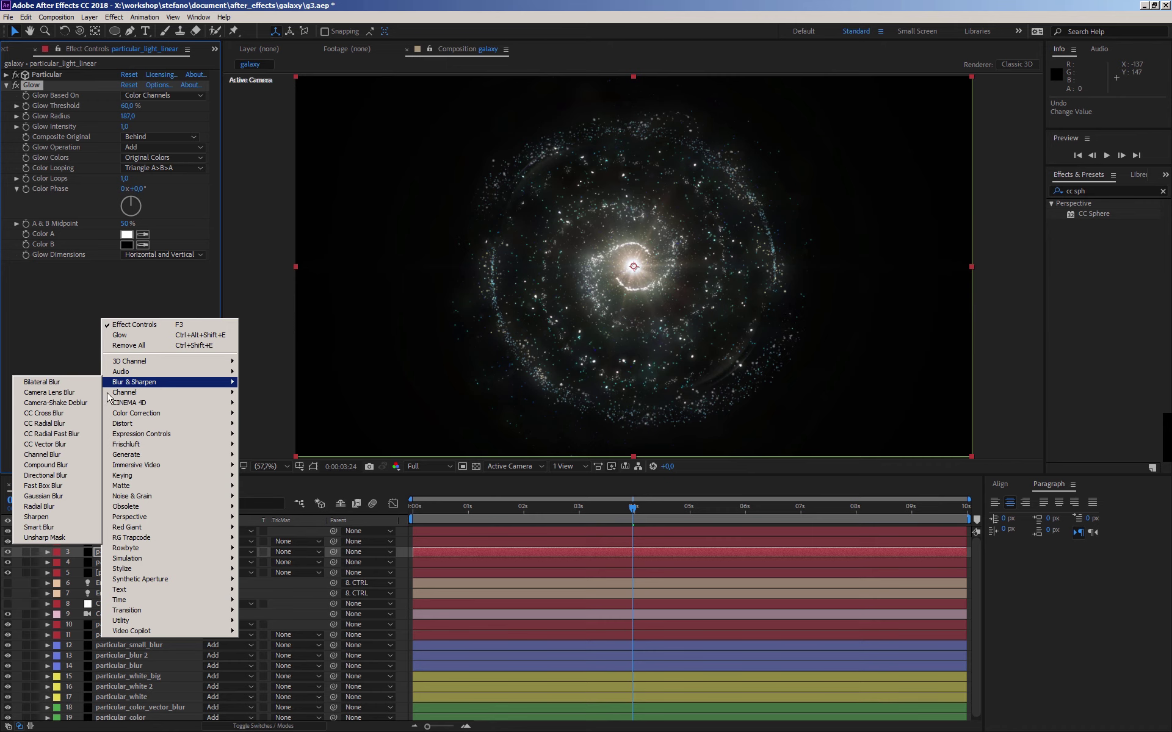
left_click(39, 444)
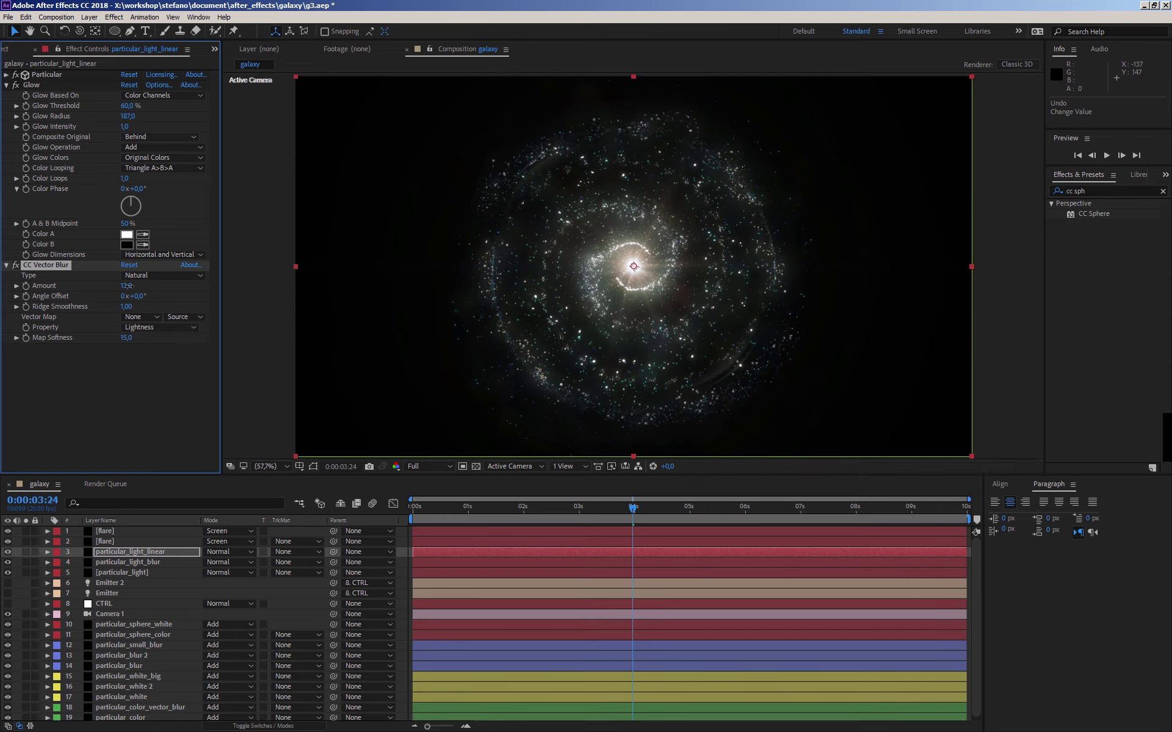
left_click_drag(128, 285, 126, 286)
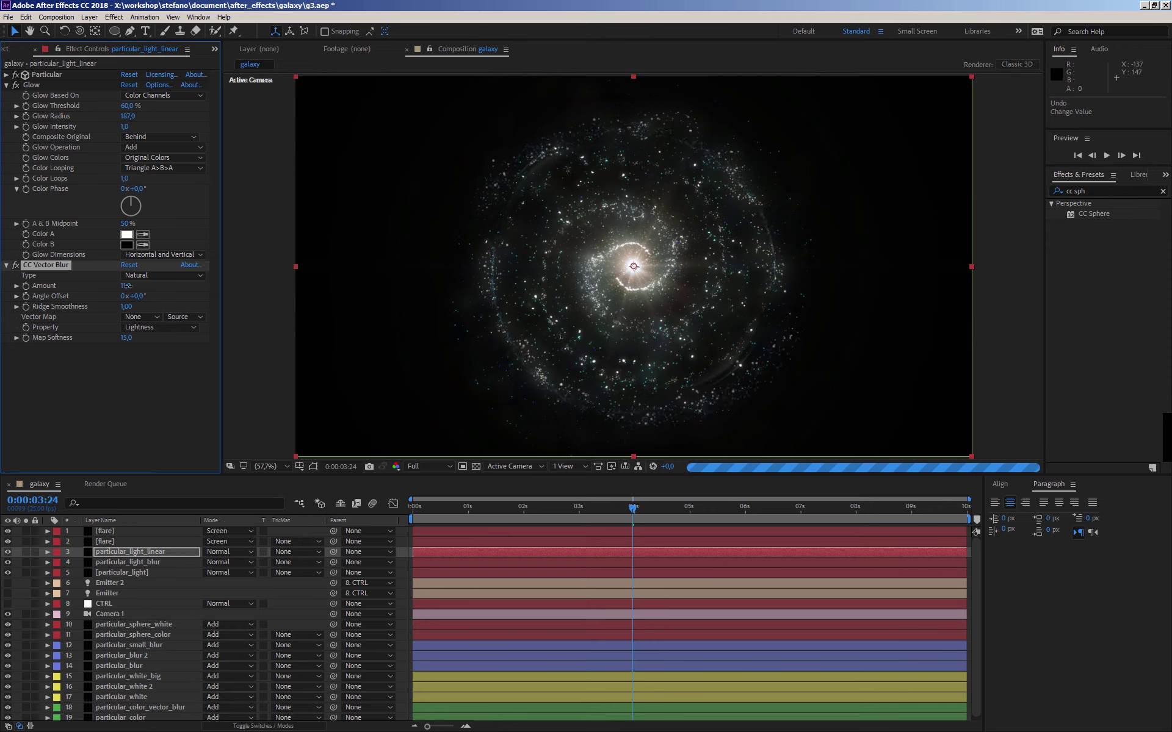
left_click(111, 372)
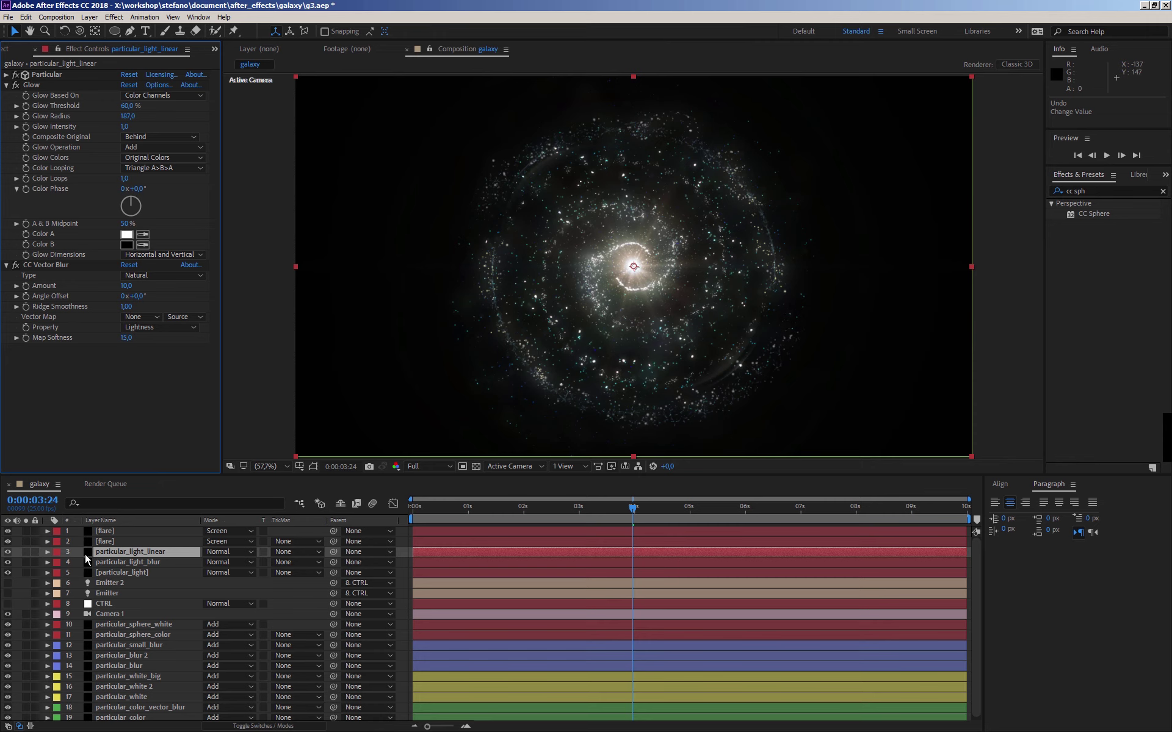
left_click(122, 678)
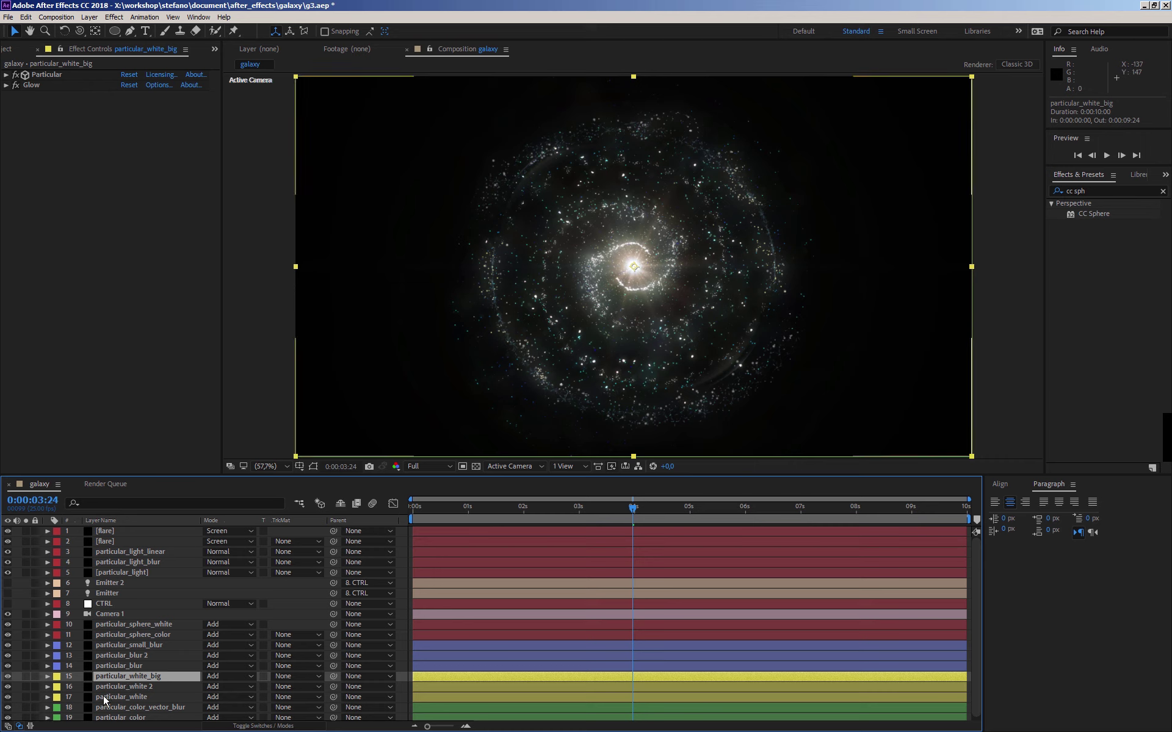
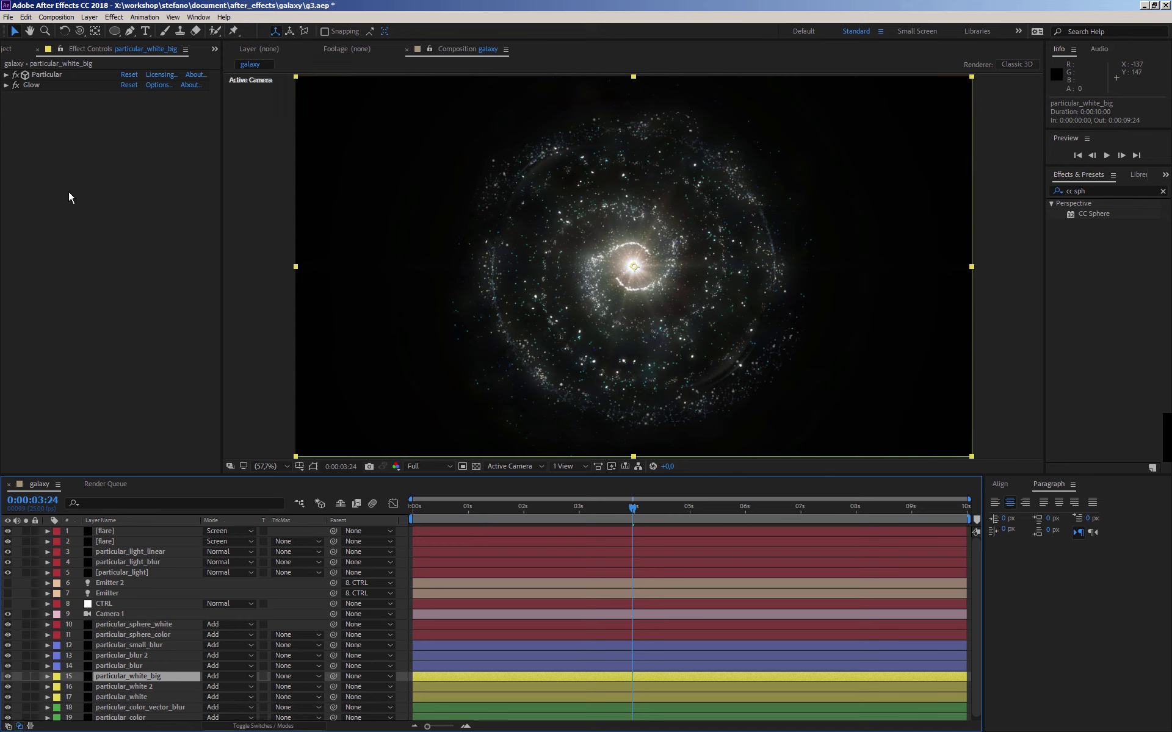
- Orbit Camera 1 around the particle galaxy until it views the spiral arms nearly face-on
left_click(79, 31)
left_click_drag(574, 325, 581, 293)
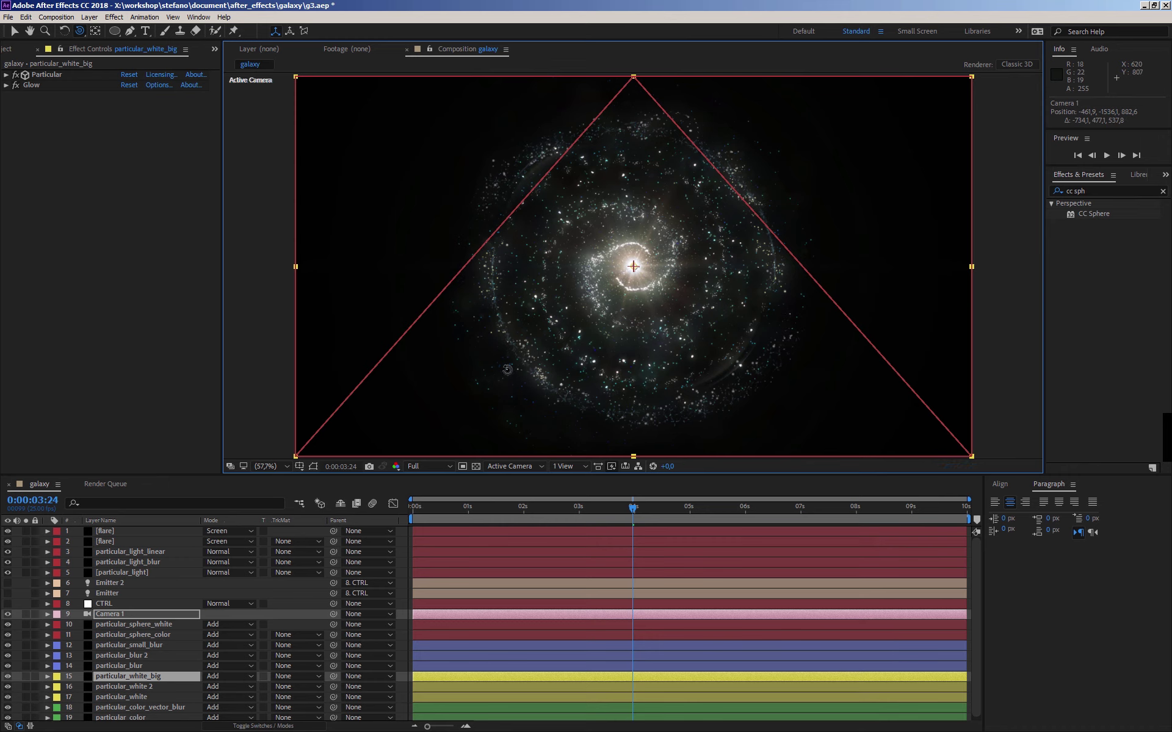
left_click(507, 370)
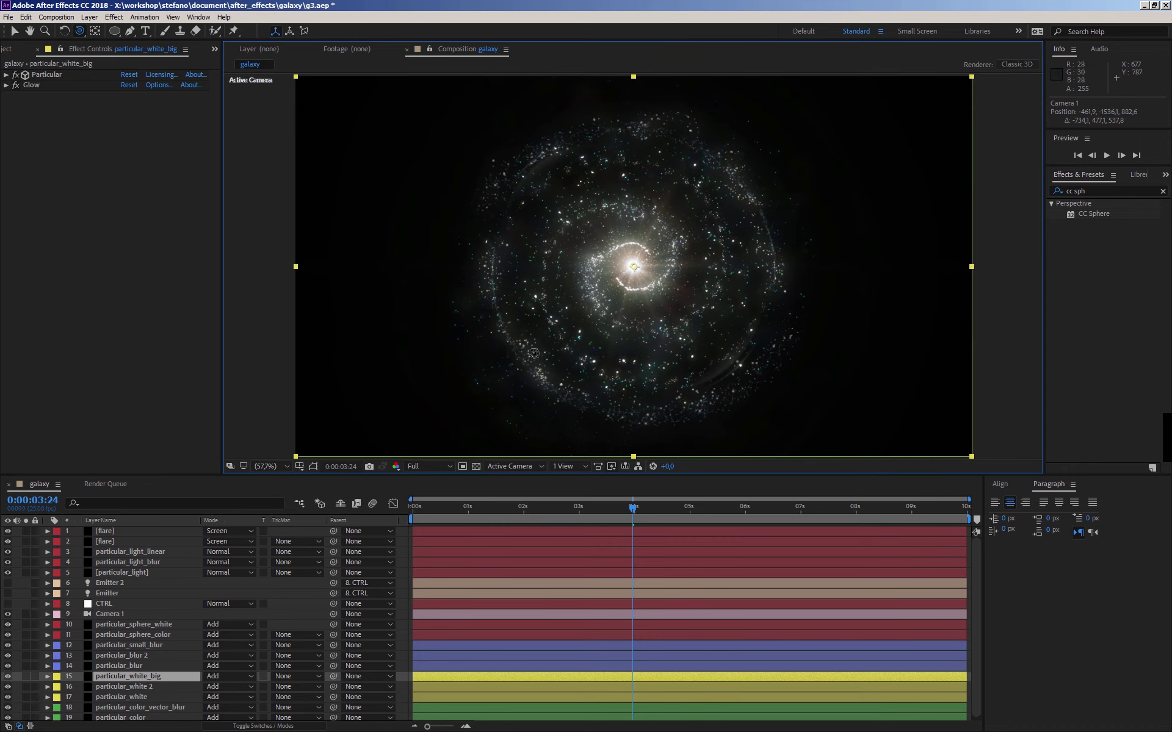
left_click_drag(534, 353, 584, 344)
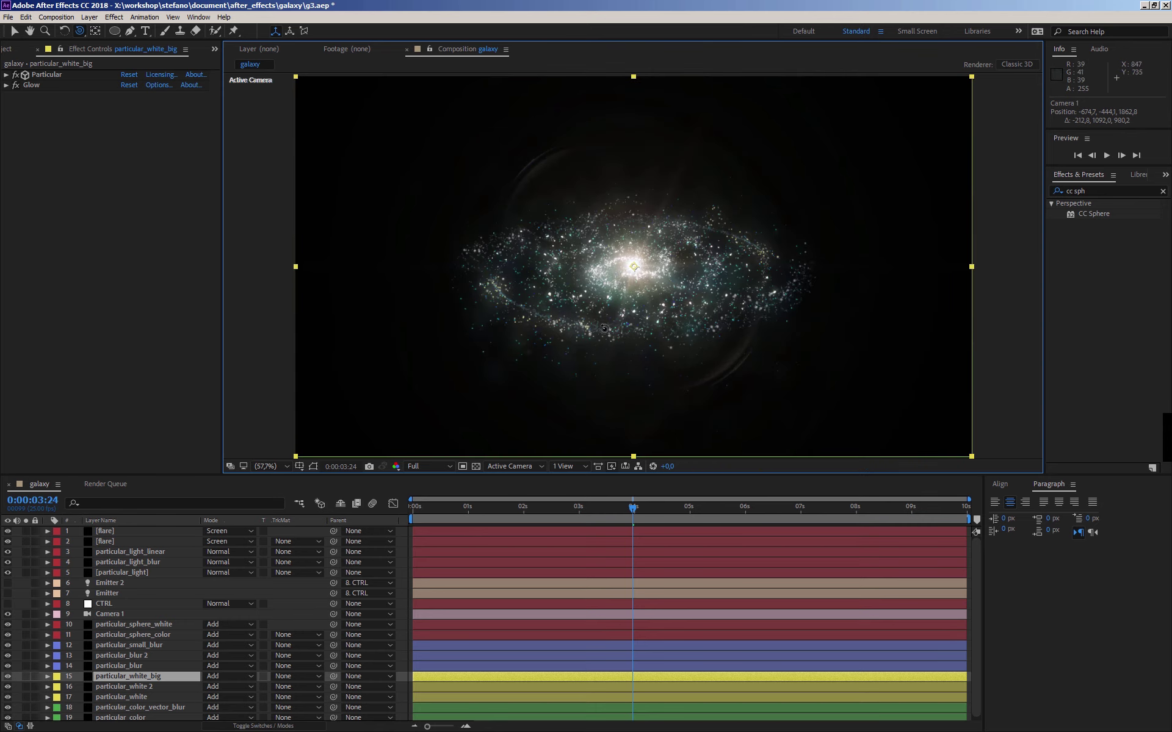
left_click_drag(593, 312, 592, 339)
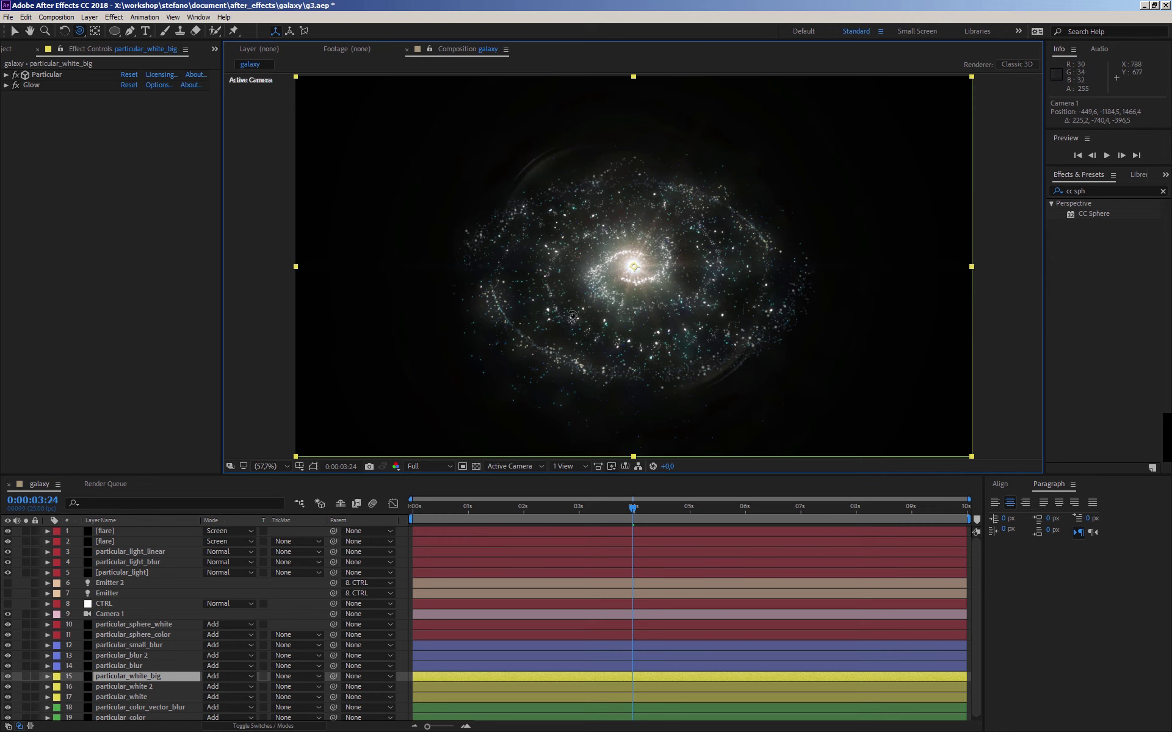
left_click_drag(570, 318, 569, 325)
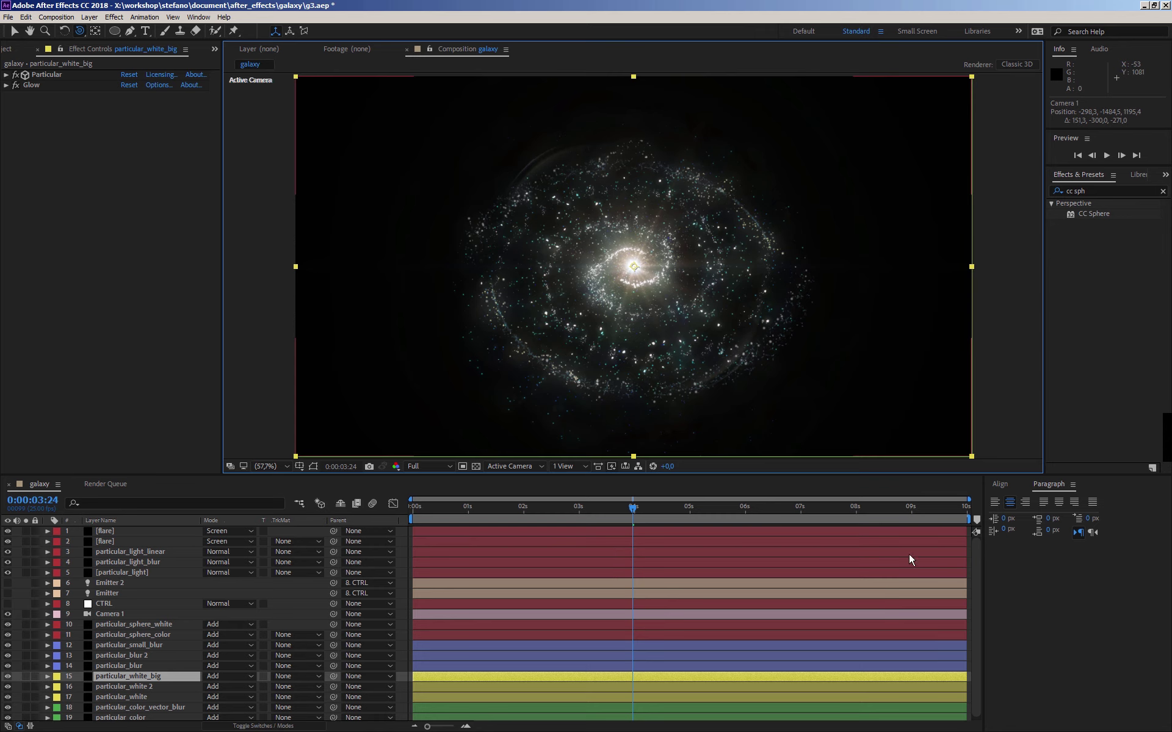
left_click_drag(976, 573, 976, 588)
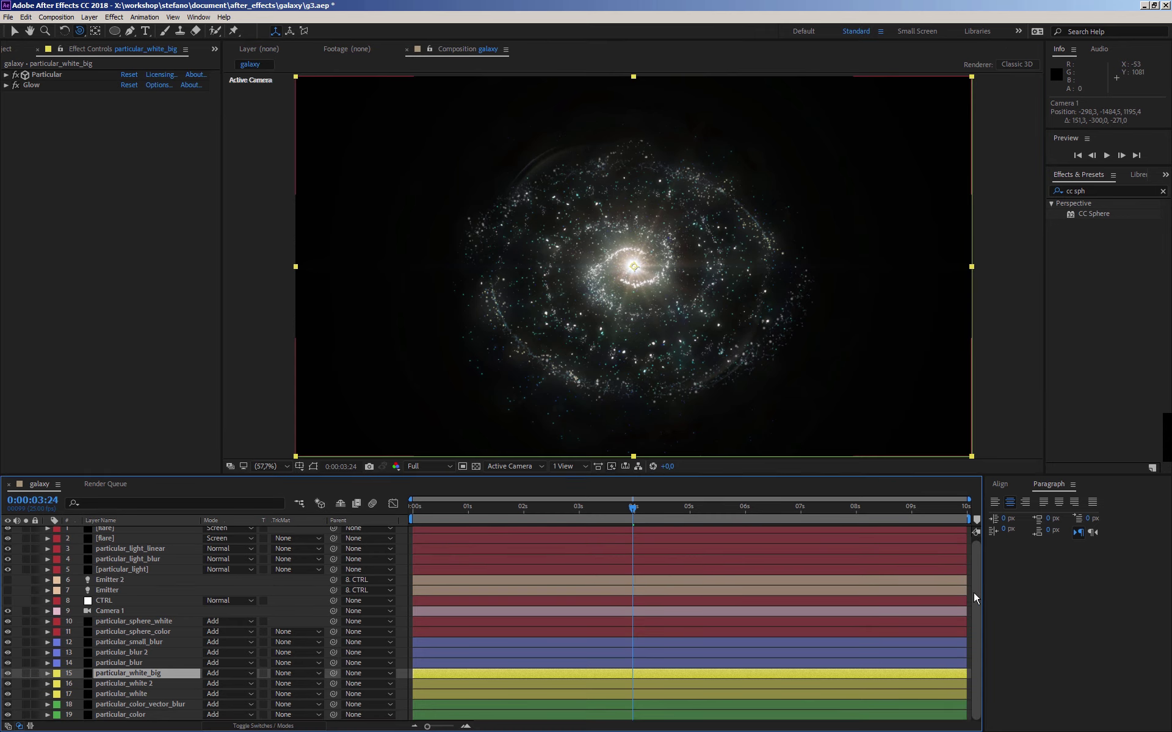
- Solo the particular_color layer and duplicate it as particular_color 2
left_click(25, 715)
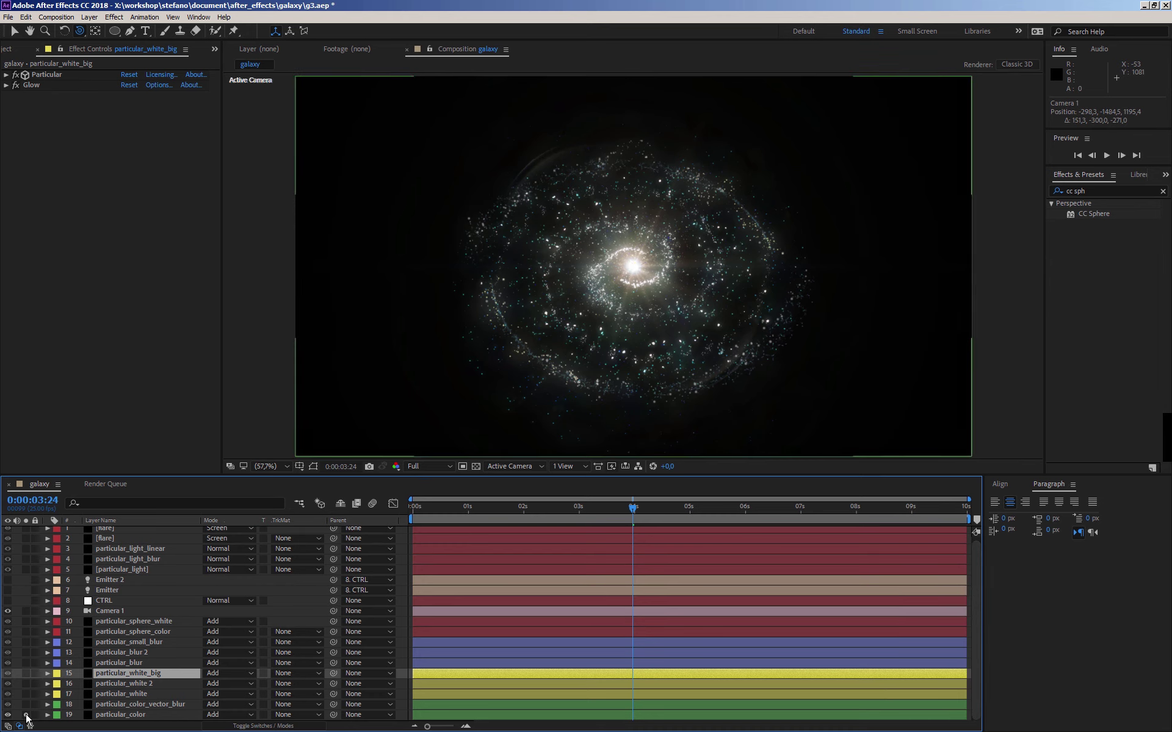
left_click(110, 715)
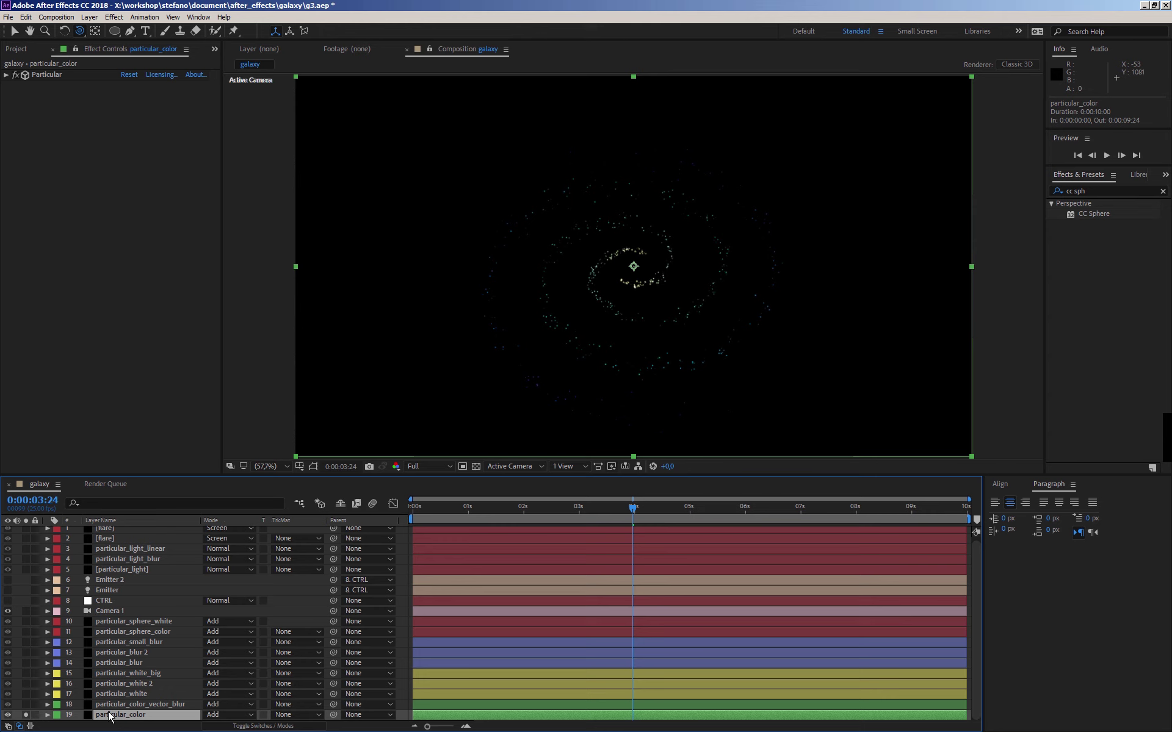
key("ctrl+d")
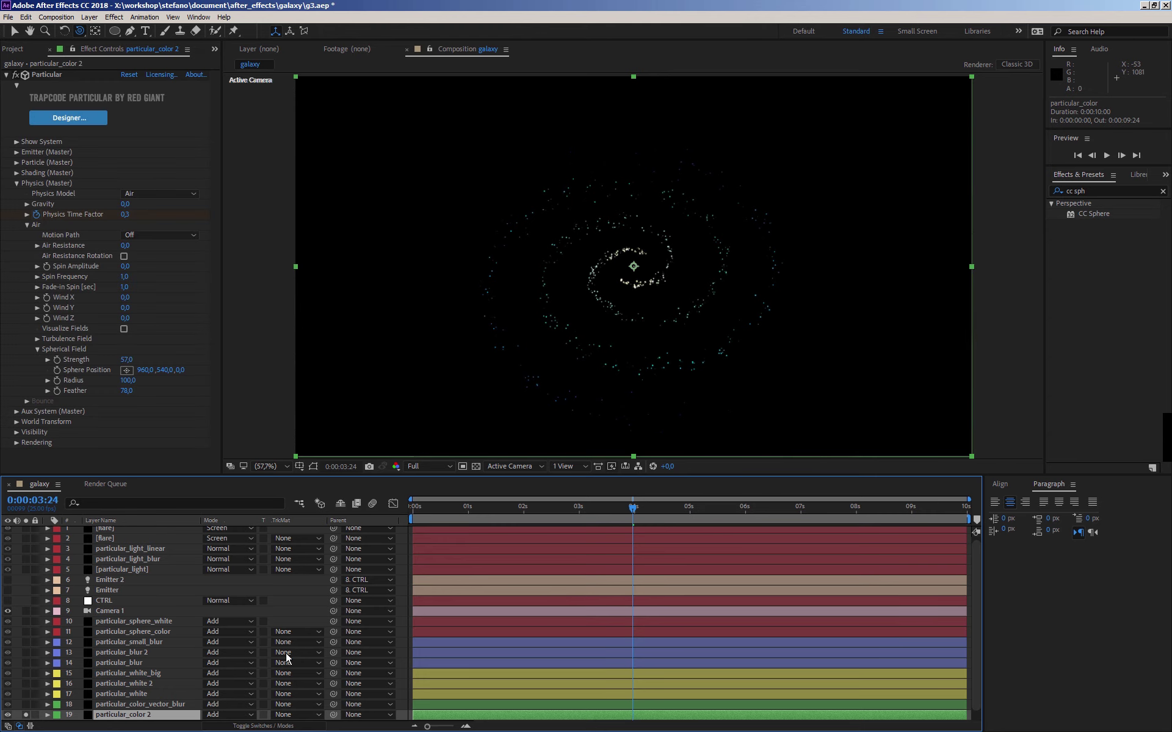
- Collapse the duplicate's Physics group and expand Emitter (Master) in Effect Controls
scroll(177, 676, "down", 1)
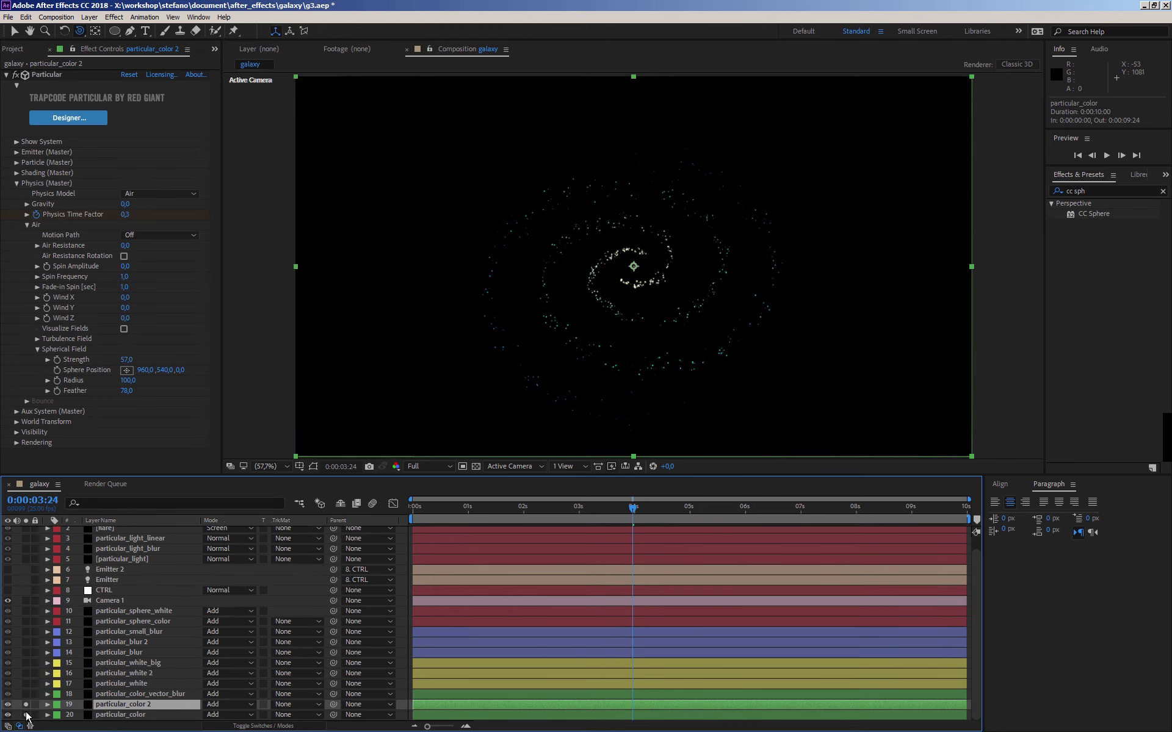
left_click(17, 183)
left_click(17, 152)
- Set particular_color 2's Particles/sec to 5000 and Velocity Distribution to 5.0
left_click(125, 174)
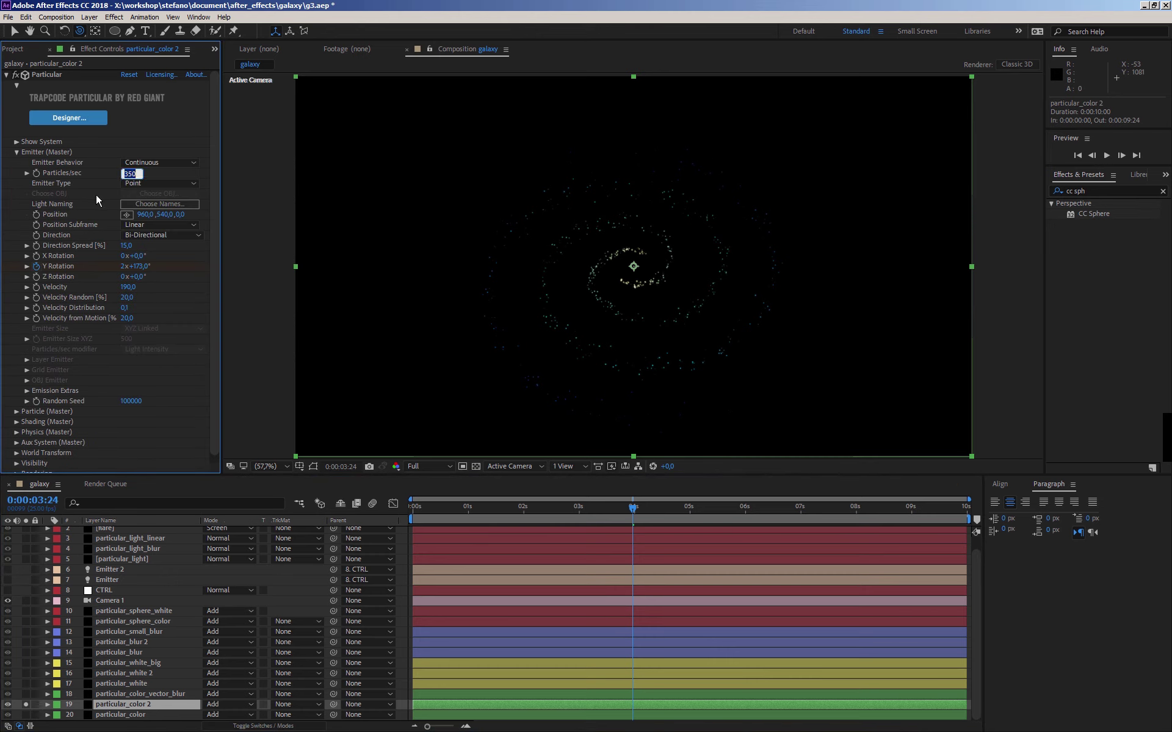
type("3")
type("00")
key("Return")
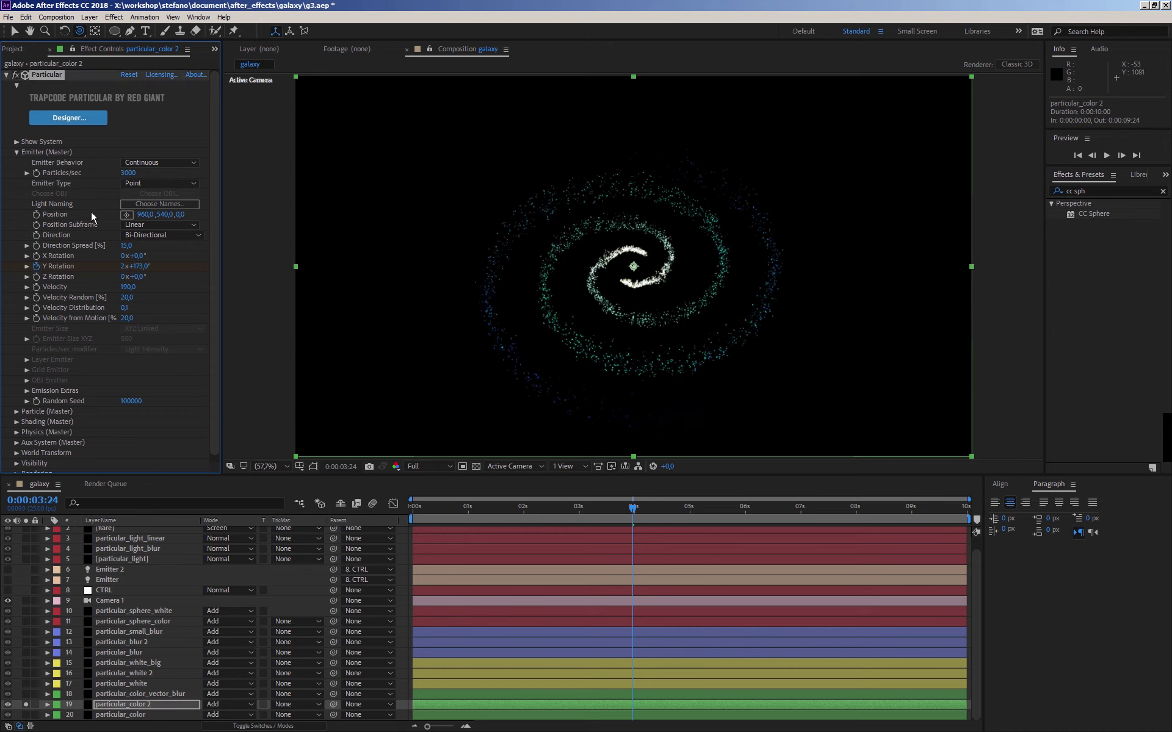
left_click(128, 173)
type("5000")
key("Return")
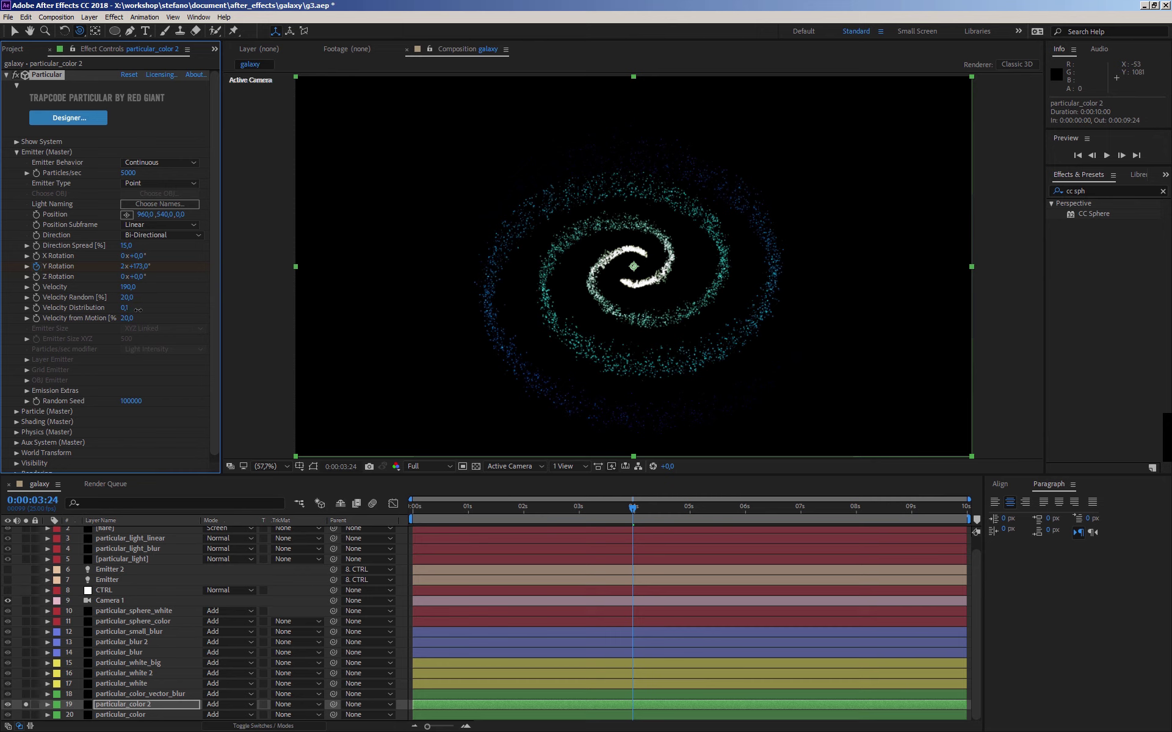
left_click_drag(138, 310, 439, 310)
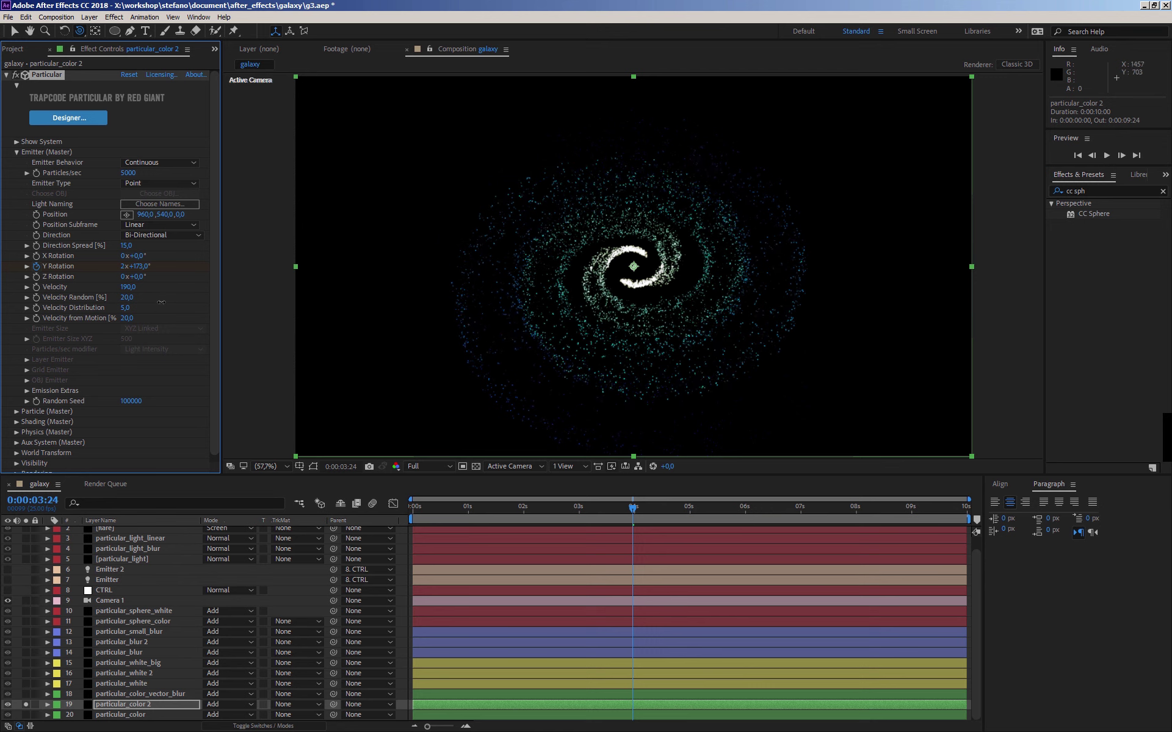
left_click(16, 152)
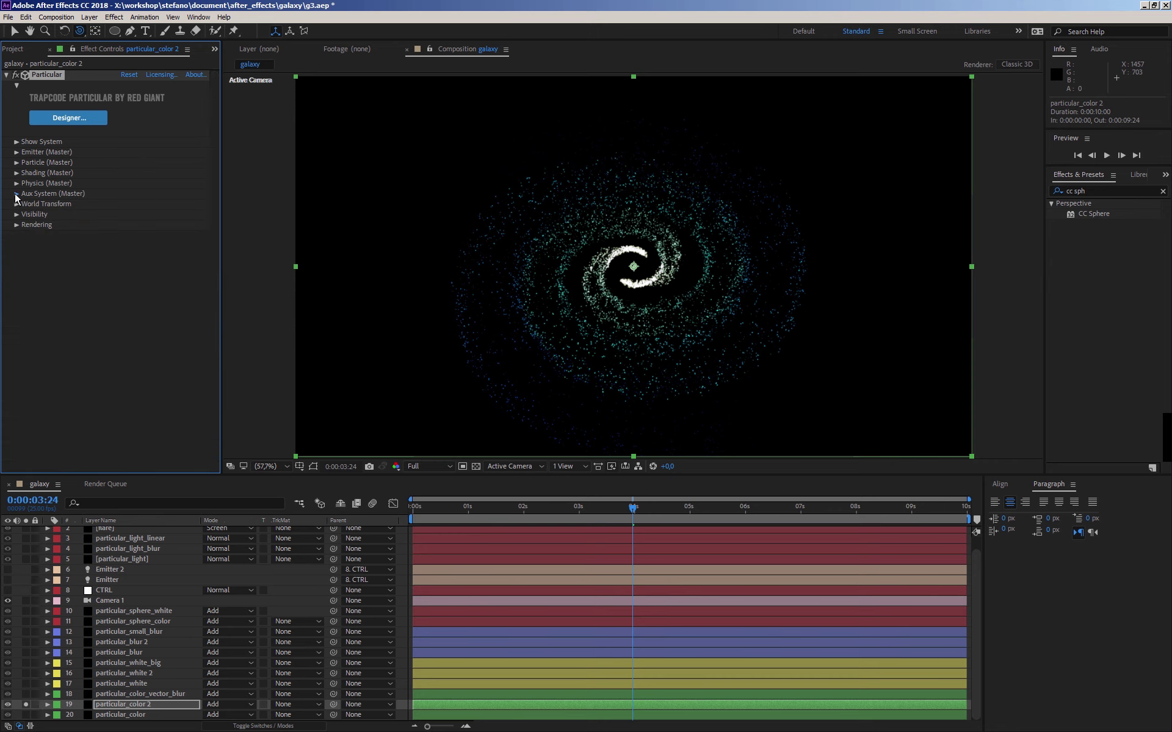
- Set the Physics > Air > Turbulence Field Affect Position to 449 on particular_color 2
left_click(16, 194)
left_click(16, 187)
left_click(17, 183)
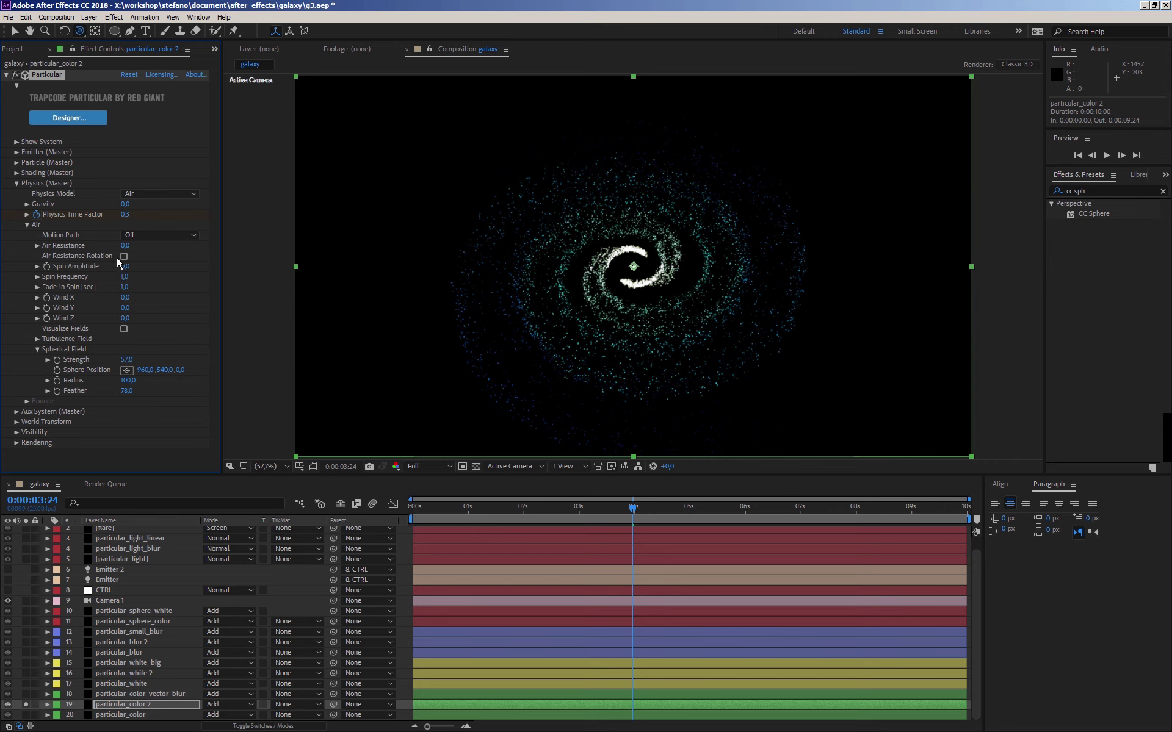
left_click(38, 349)
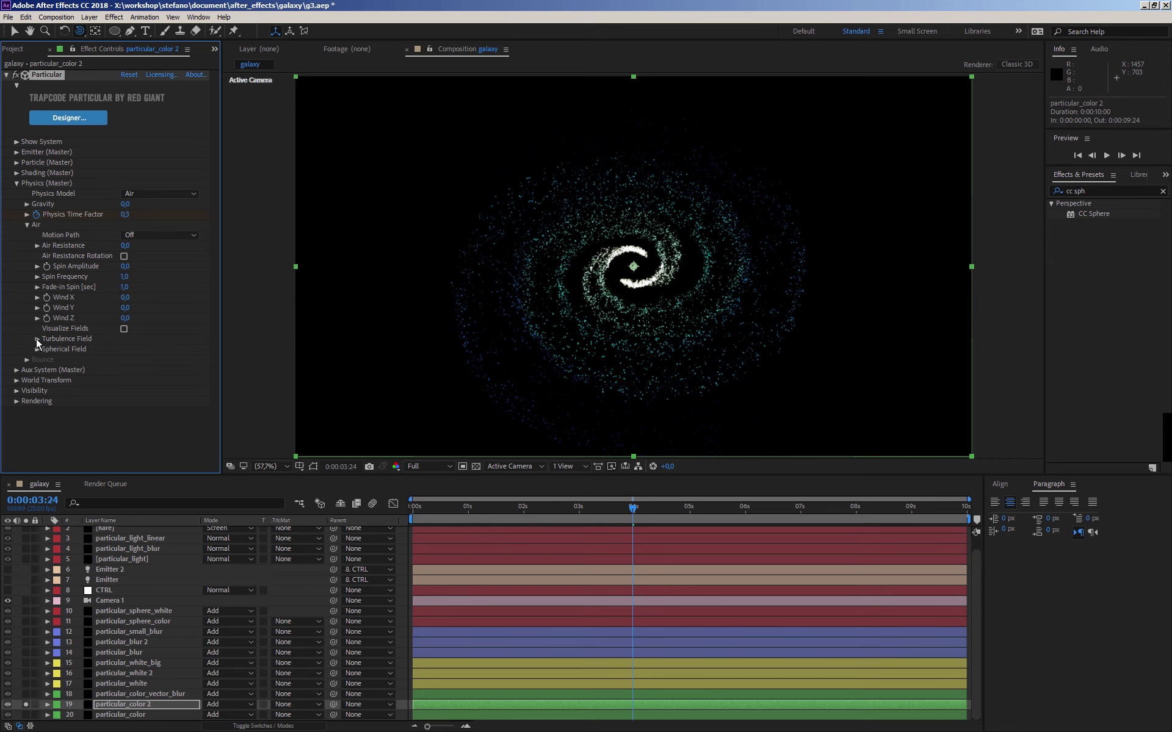
left_click(37, 340)
left_click_drag(126, 342, 421, 361)
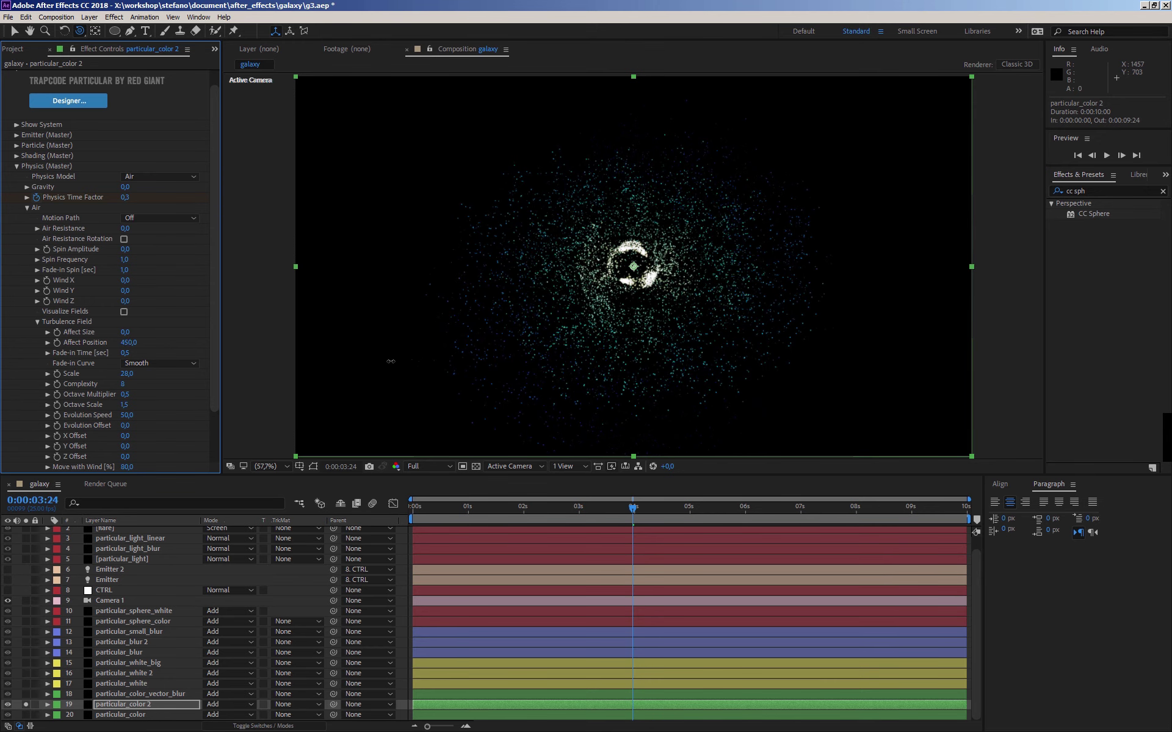
left_click_drag(421, 362, 383, 359)
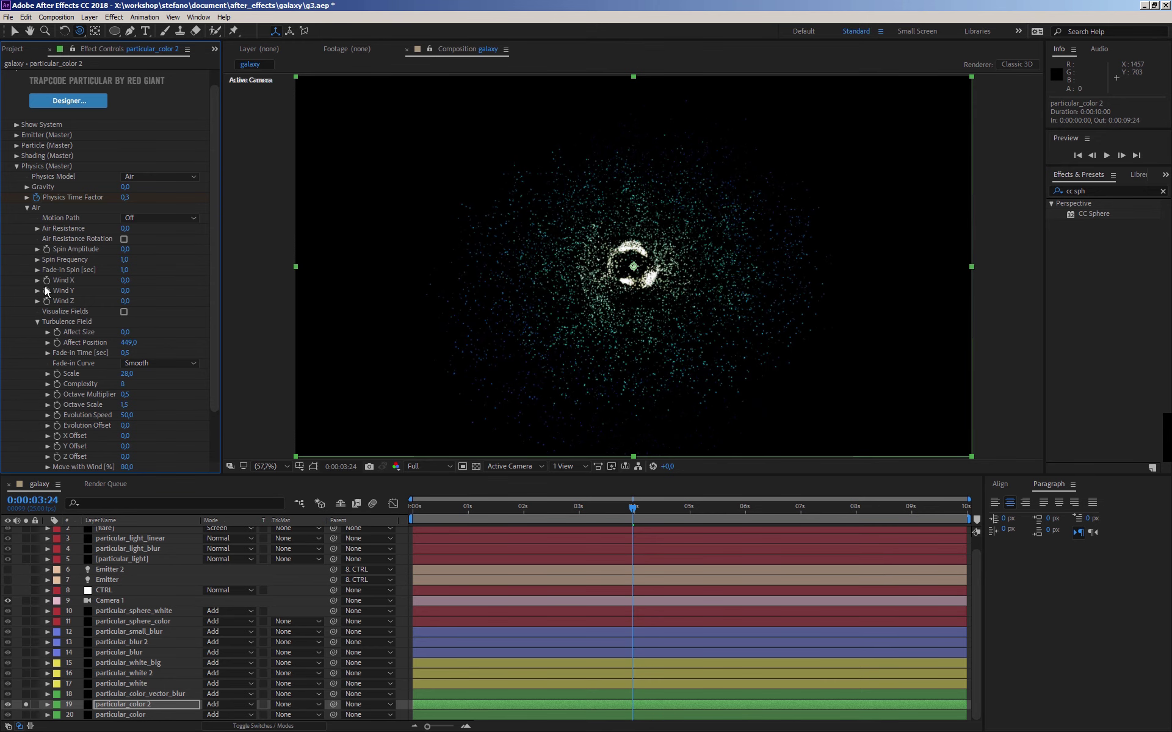
- Set particular_color 2's Particle (Master) Size to 1.5, then collapse Particular
left_click(17, 166)
left_click(16, 163)
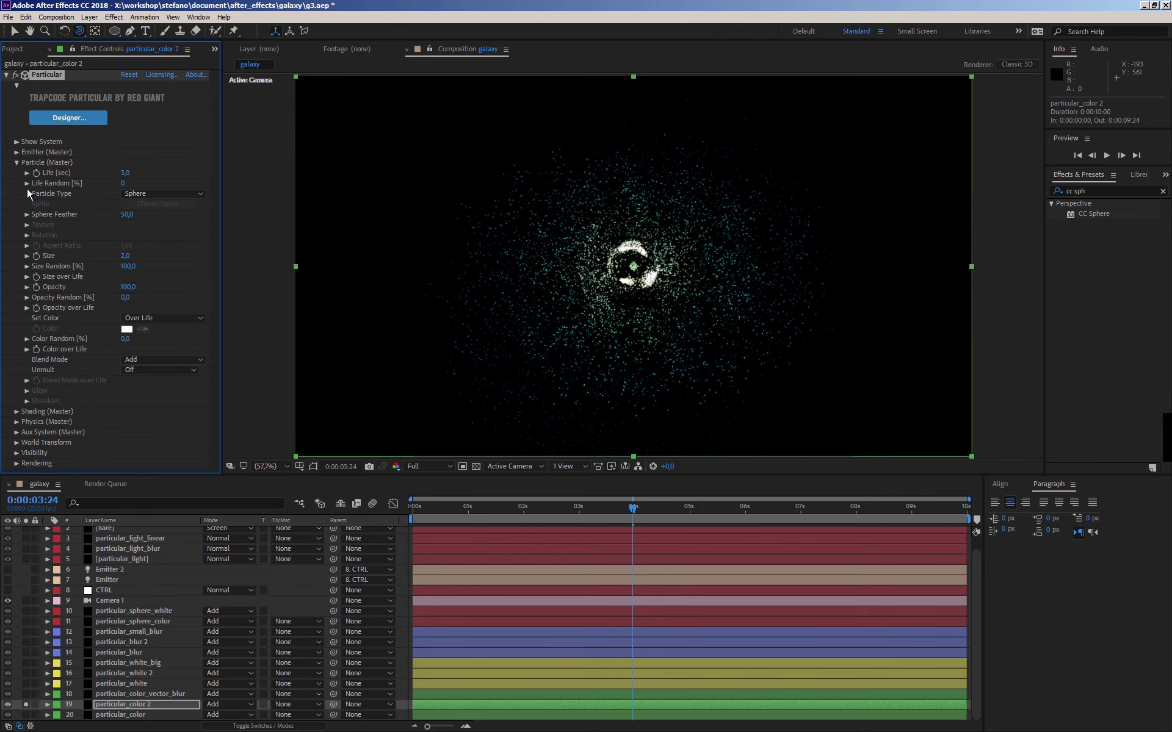
left_click(126, 256)
type("1")
key("Return")
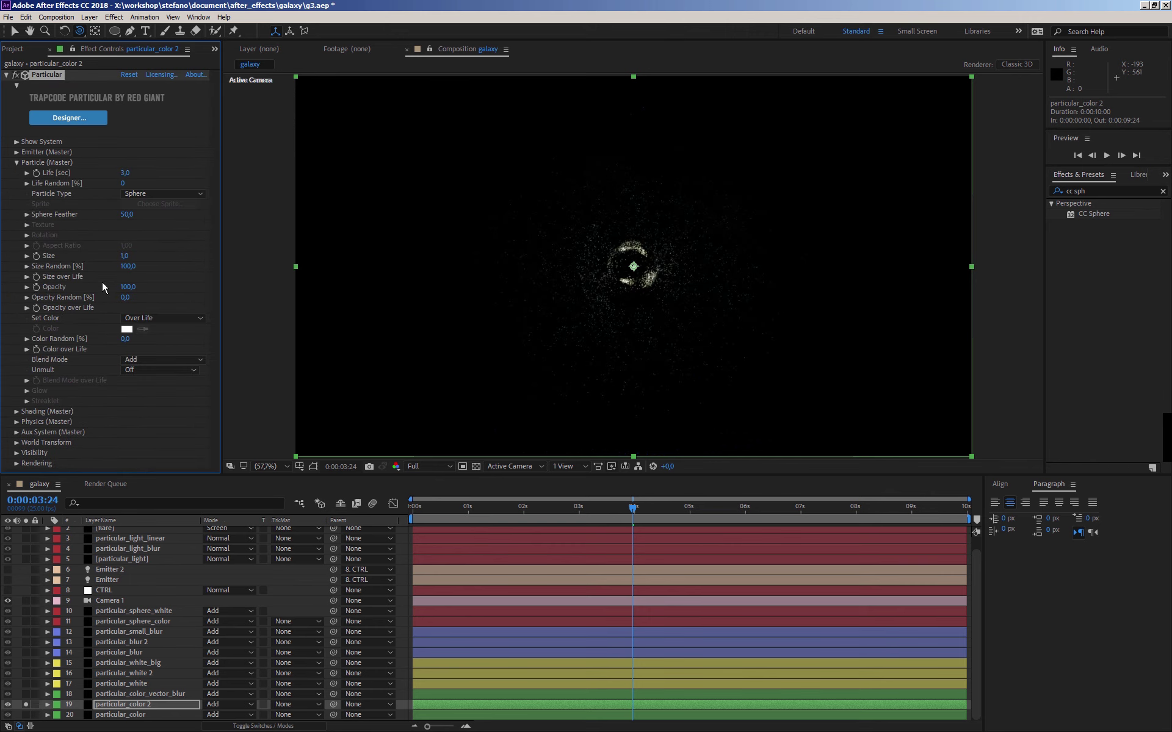
left_click(124, 256)
type("1,5")
key("Return")
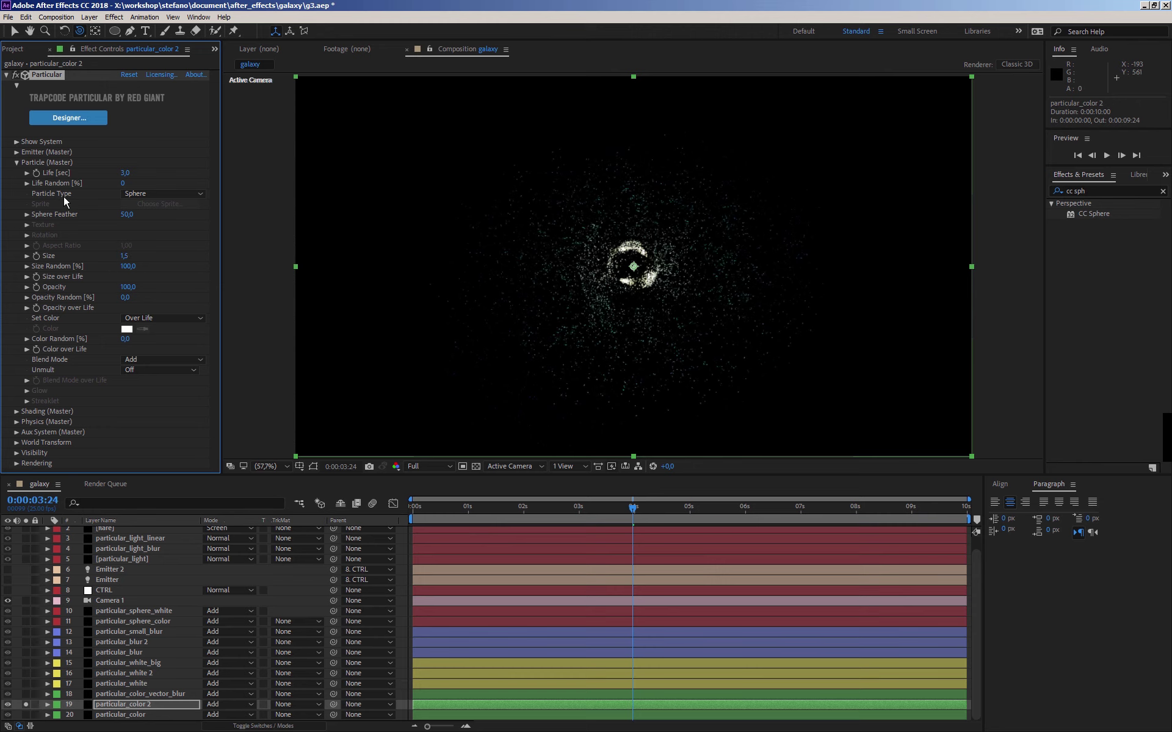
left_click(6, 74)
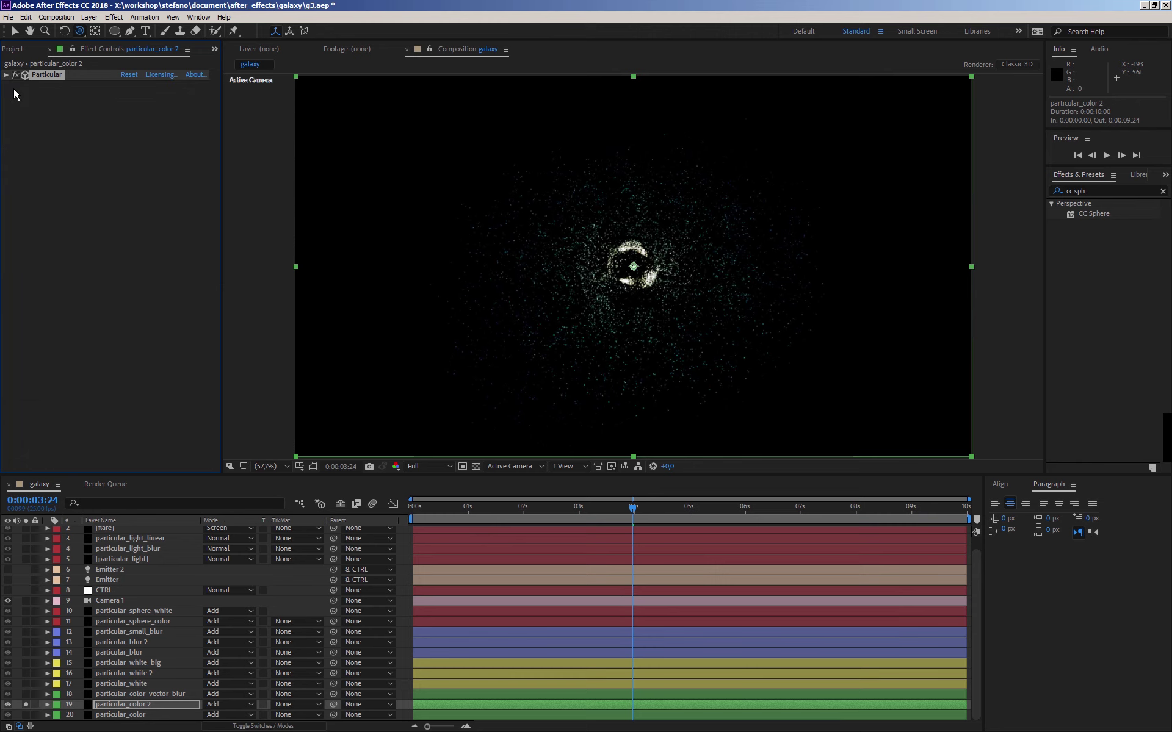
- Apply CC Vector Blur to particular_color 2 and raise its Amount
right_click(125, 285)
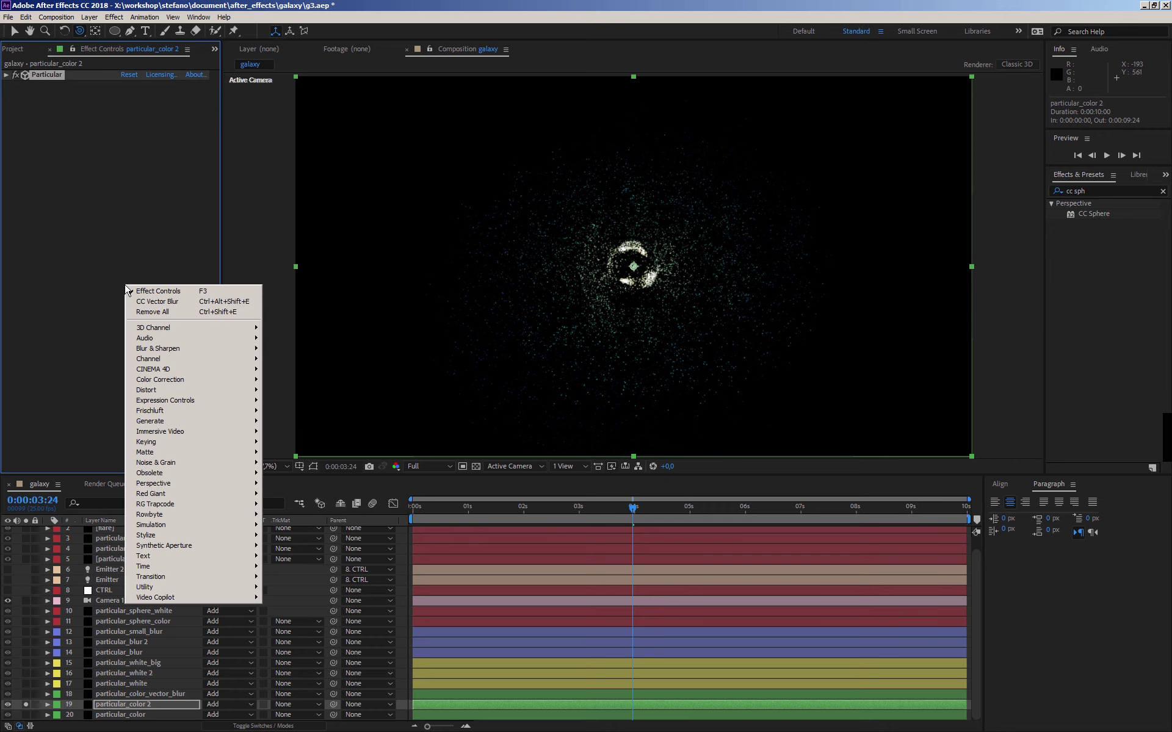
mouse_move(157, 354)
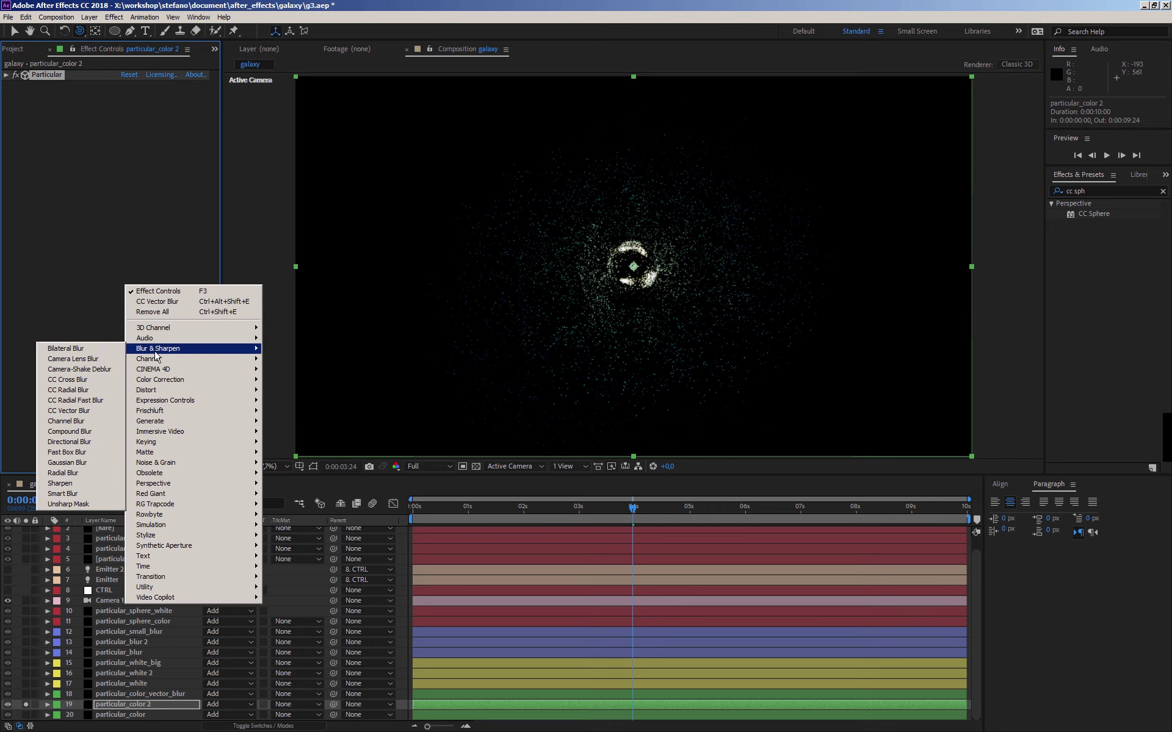
left_click(70, 413)
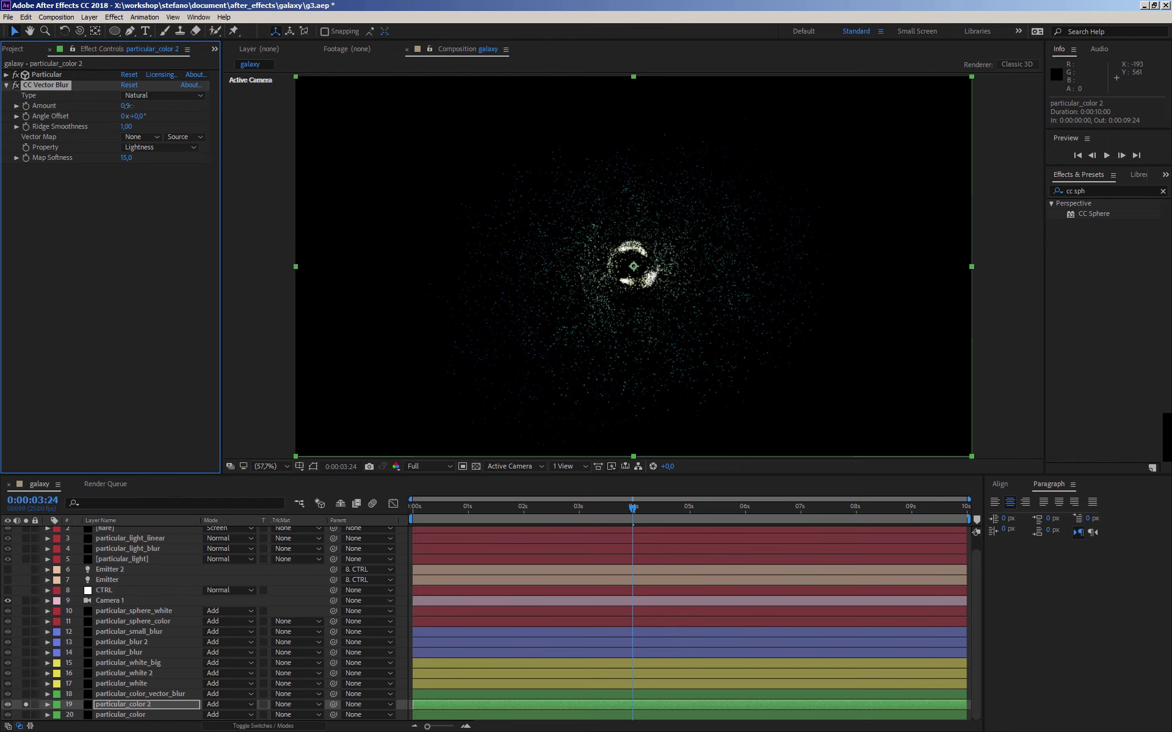
left_click_drag(129, 105, 149, 112)
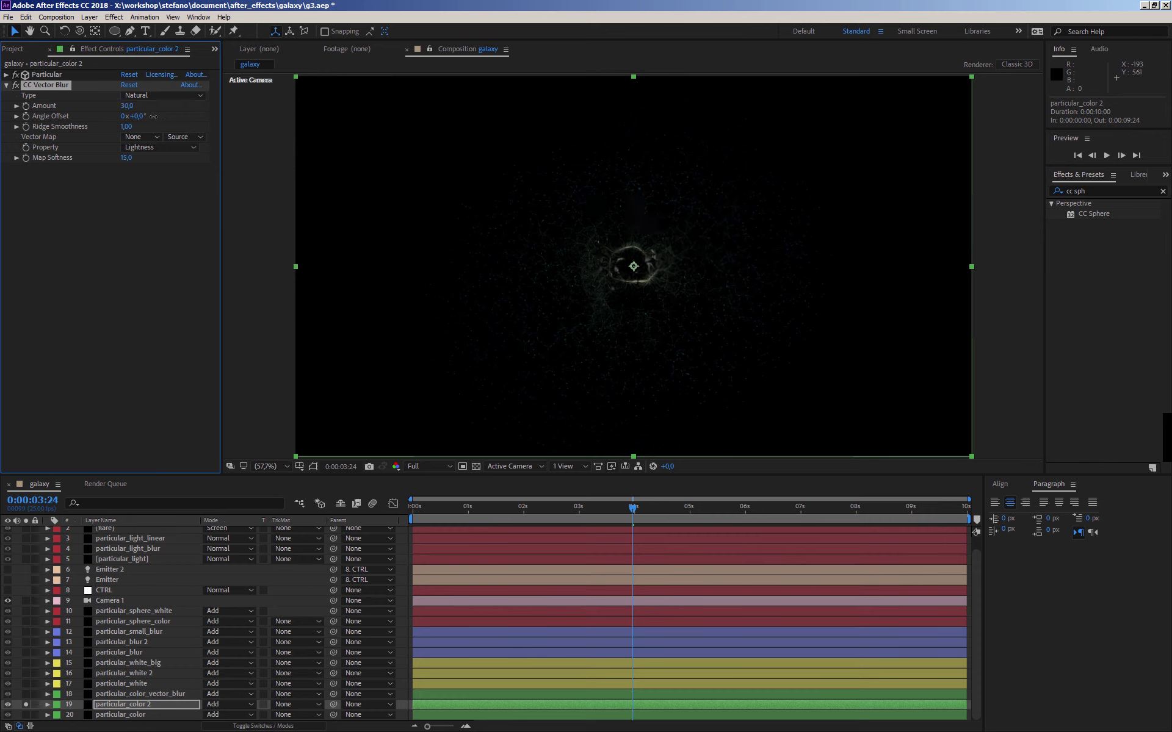
- Set the vector blur Type to Natural with Amount 17, comparing against the unsoloed galaxy
left_click(140, 95)
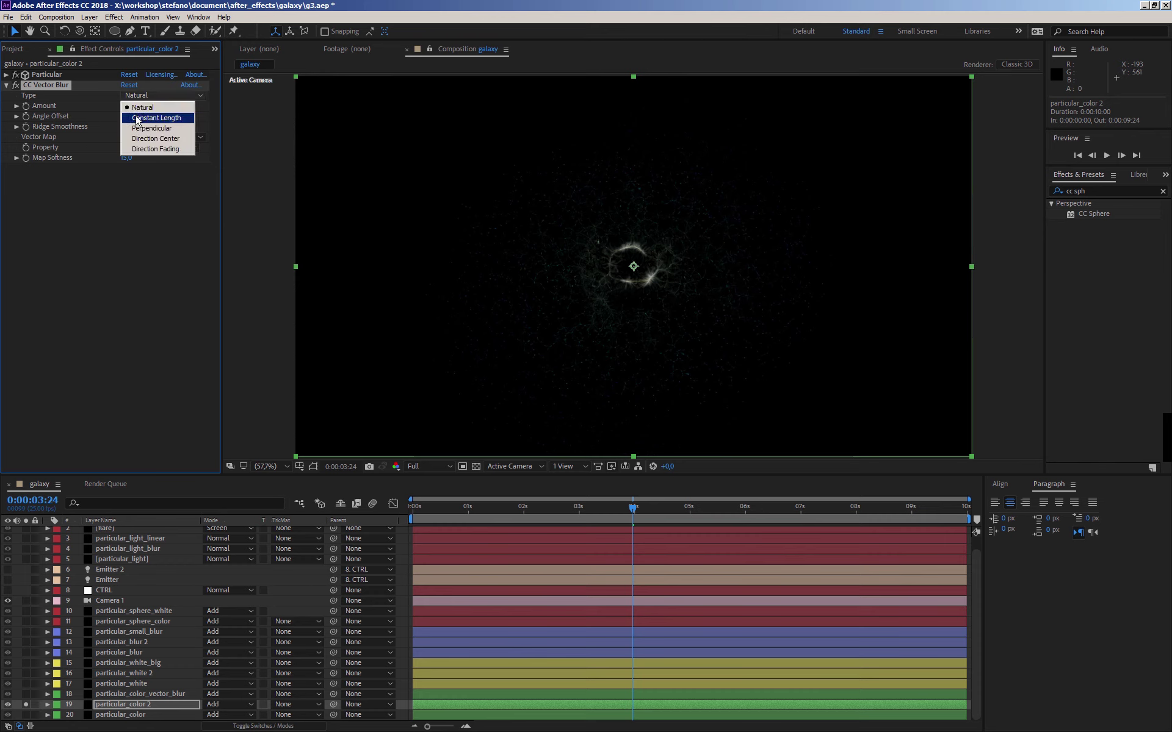
left_click(136, 119)
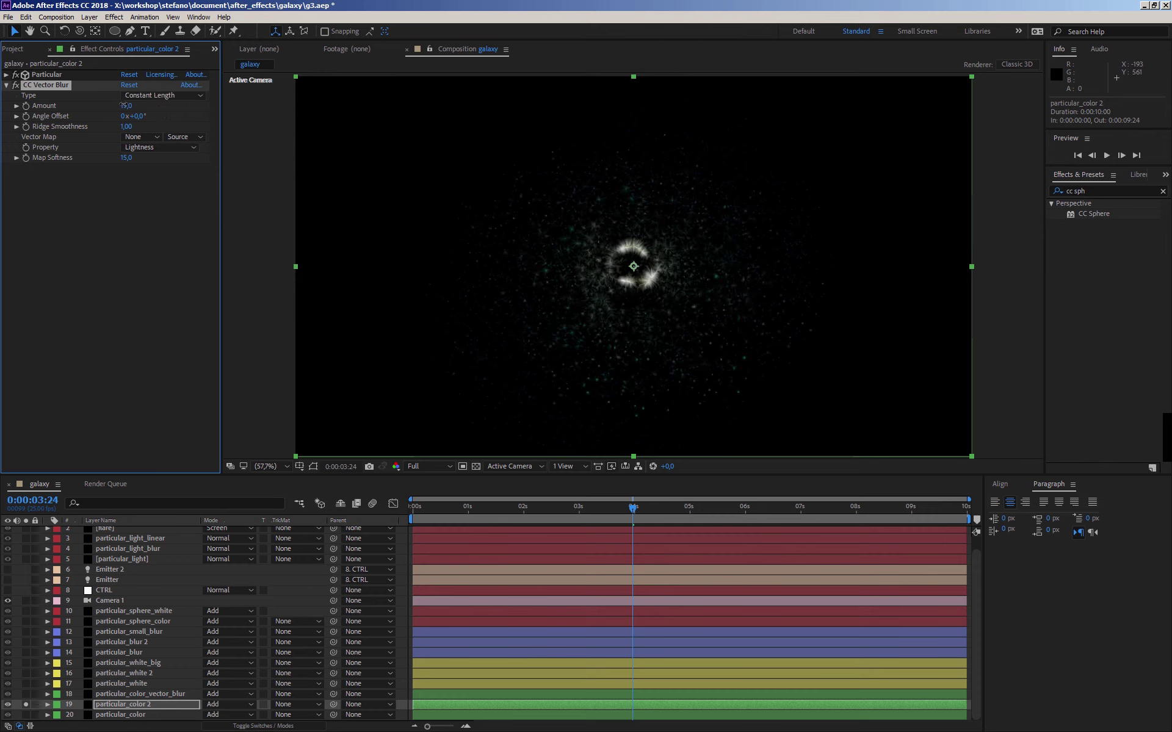
left_click_drag(121, 105, 136, 101)
left_click(136, 96)
left_click(137, 99)
left_click_drag(129, 106, 128, 106)
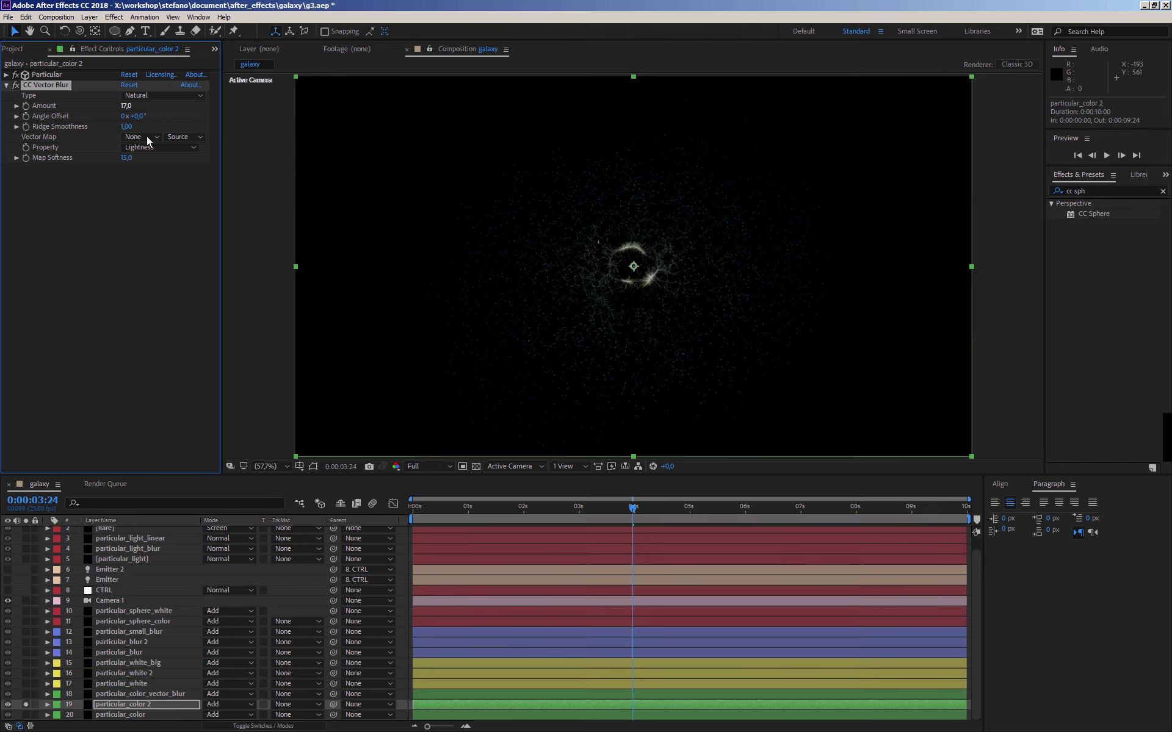
left_click(25, 705)
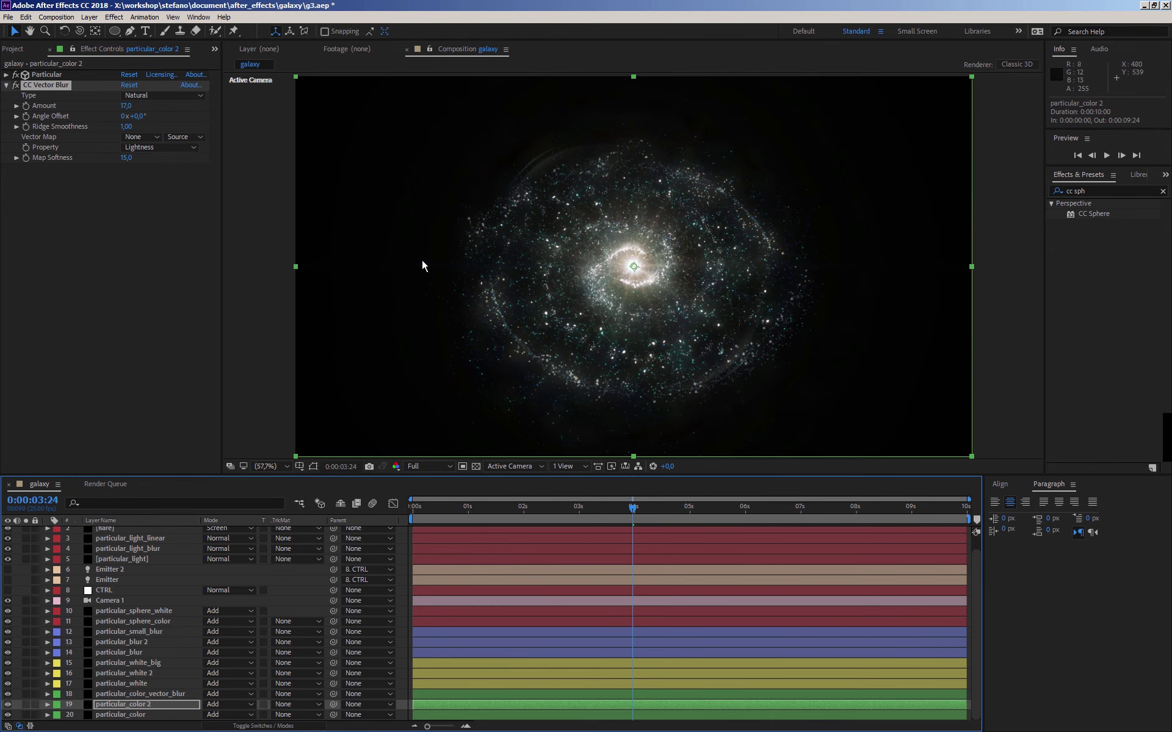
left_click(25, 705)
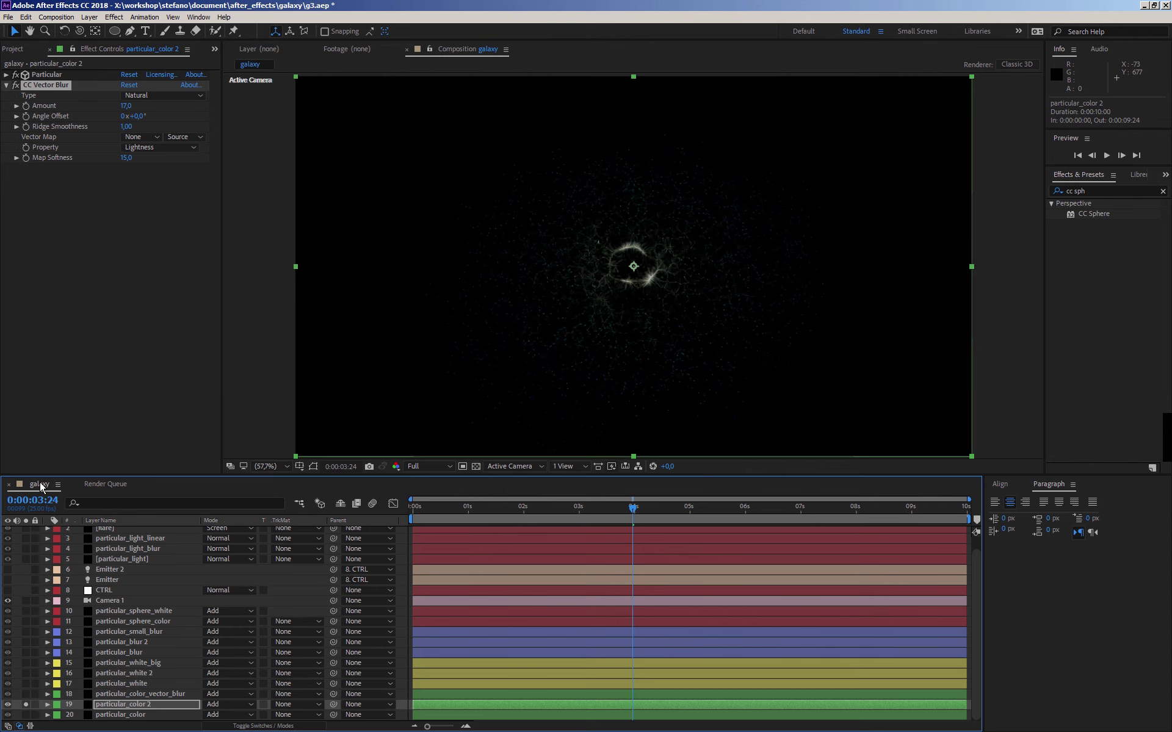
- Add a Gaussian Blur with Blurriness 10.9 below the CC Vector Blur
right_click(87, 262)
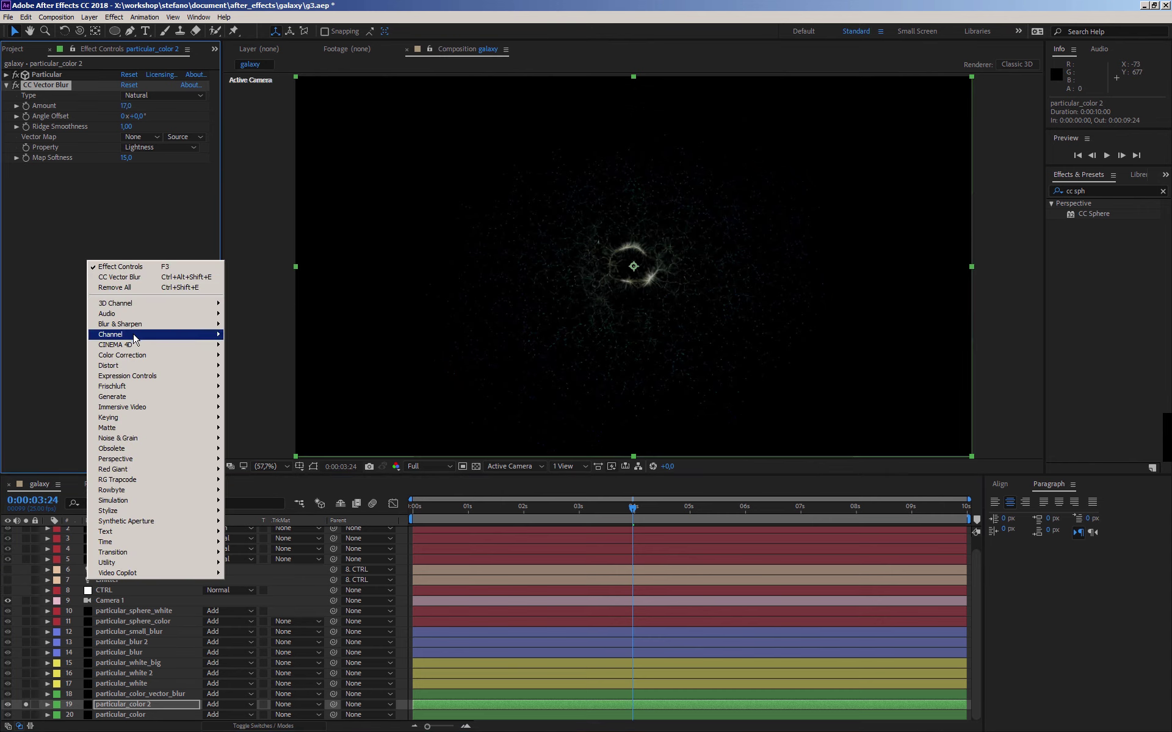
mouse_move(130, 329)
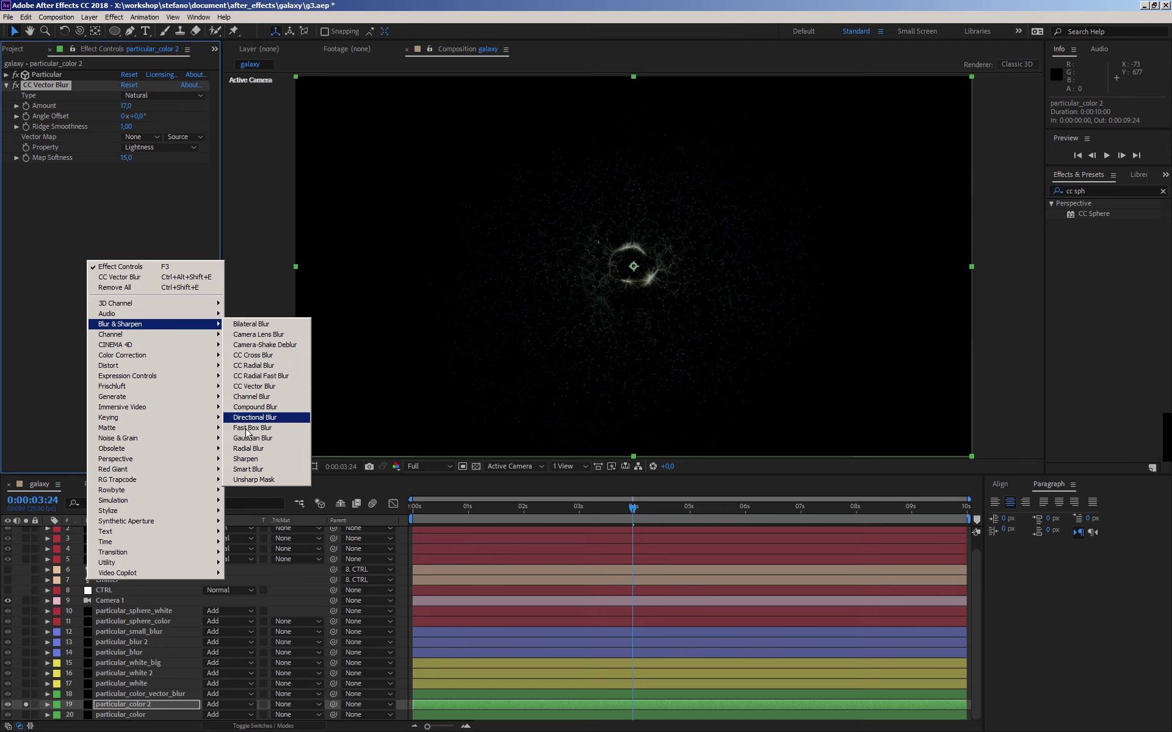
left_click(249, 438)
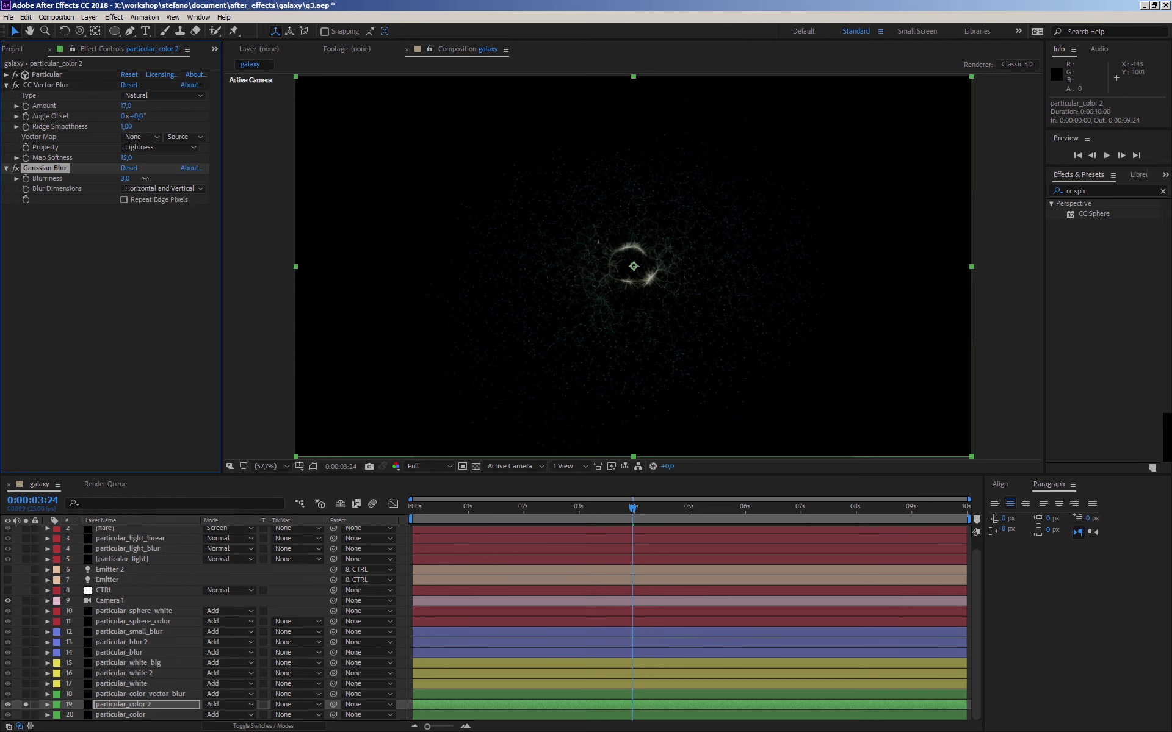
left_click_drag(203, 178, 193, 178)
left_click(6, 168)
- Raise the end point of particular_color 2's Size over Life curve to about mid-height
left_click(7, 85)
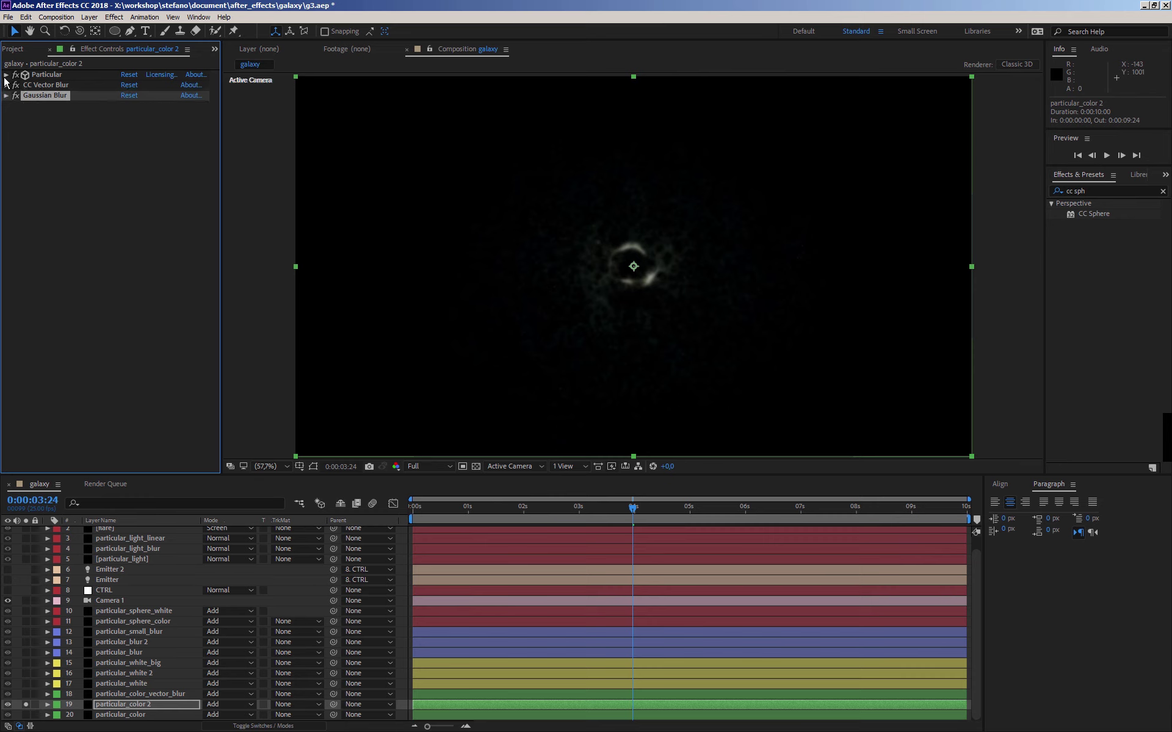
left_click(6, 75)
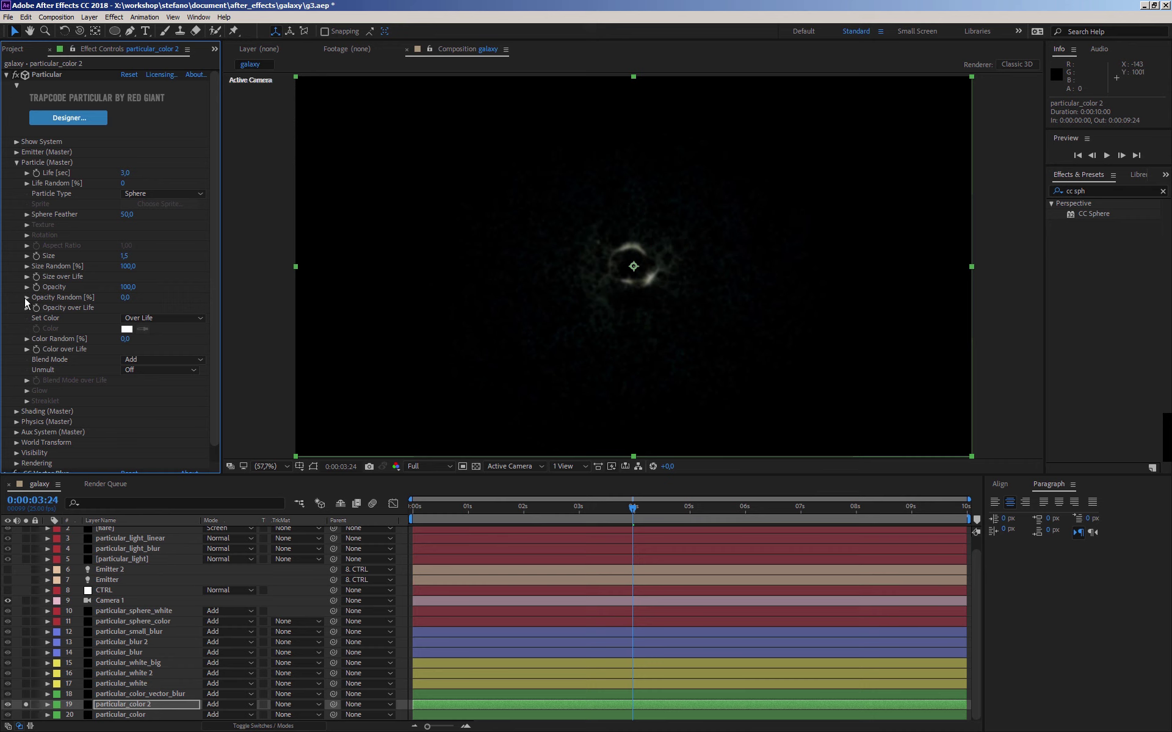
left_click(27, 276)
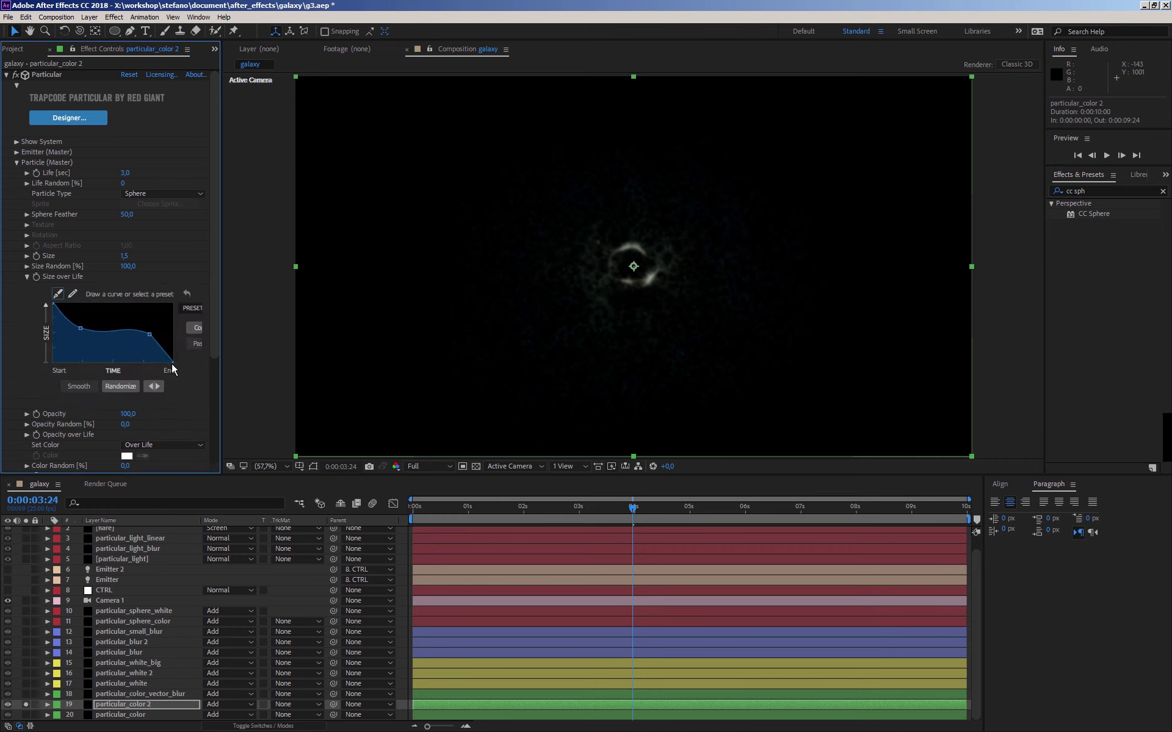
left_click(174, 361)
mouse_move(174, 361)
left_mouse_down()
mouse_move(181, 307)
mouse_move(78, 322)
left_mouse_up()
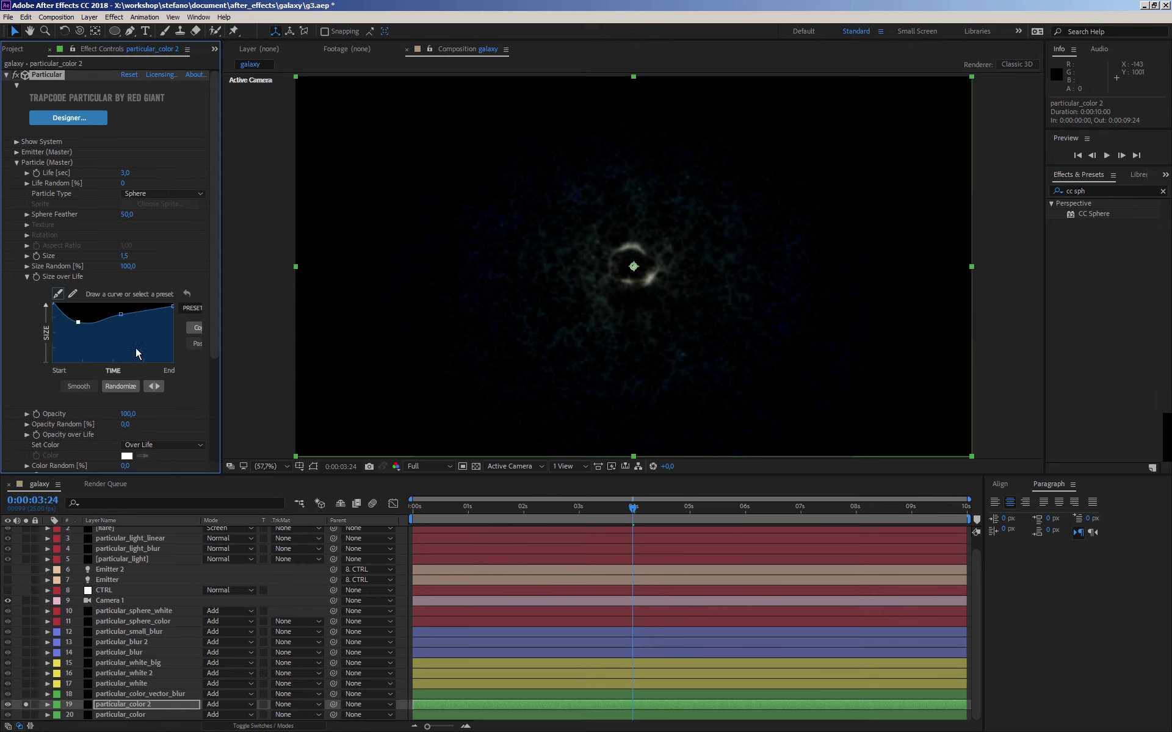
left_click_drag(122, 315, 124, 319)
left_click(30, 705)
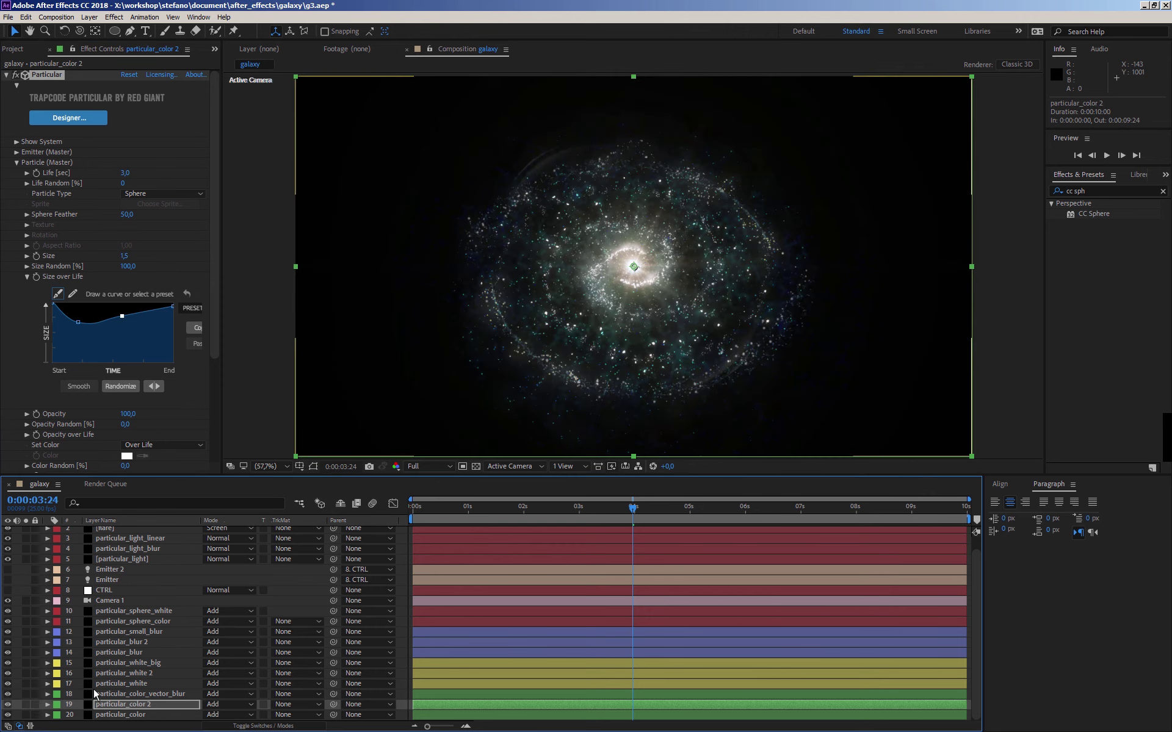
- Lower the particle Size to 1 and collapse Particle (Master)
left_click(124, 257)
type("1")
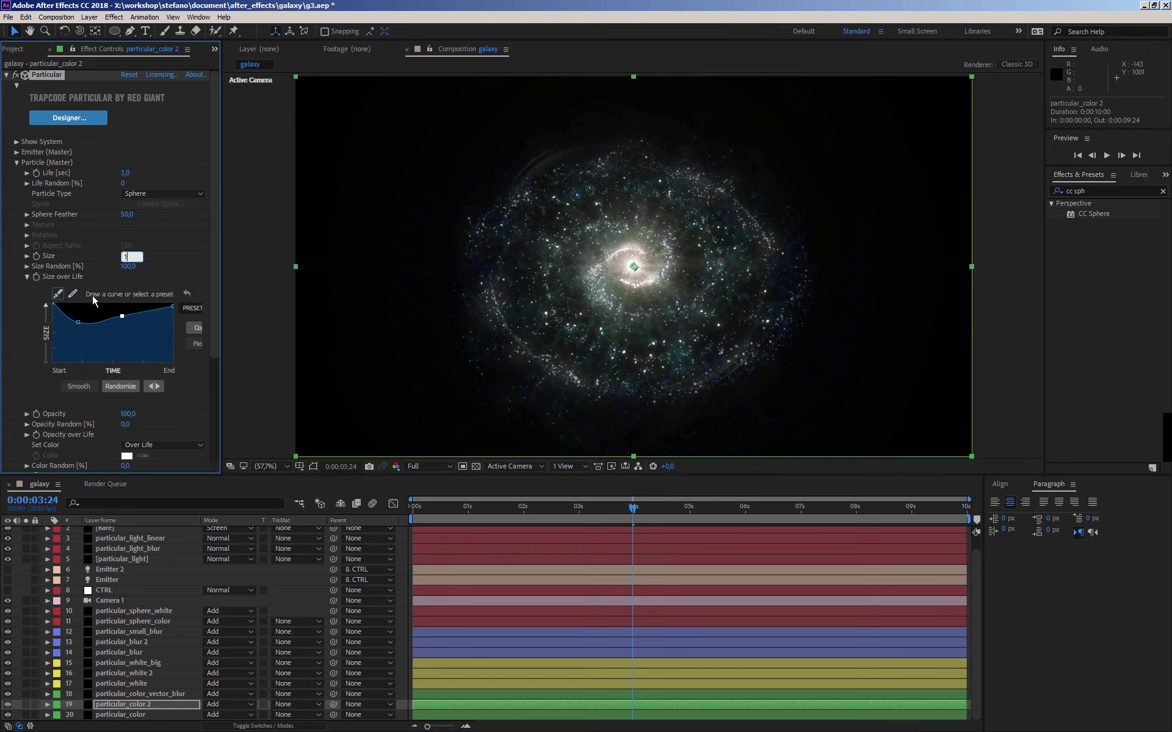
key("Return")
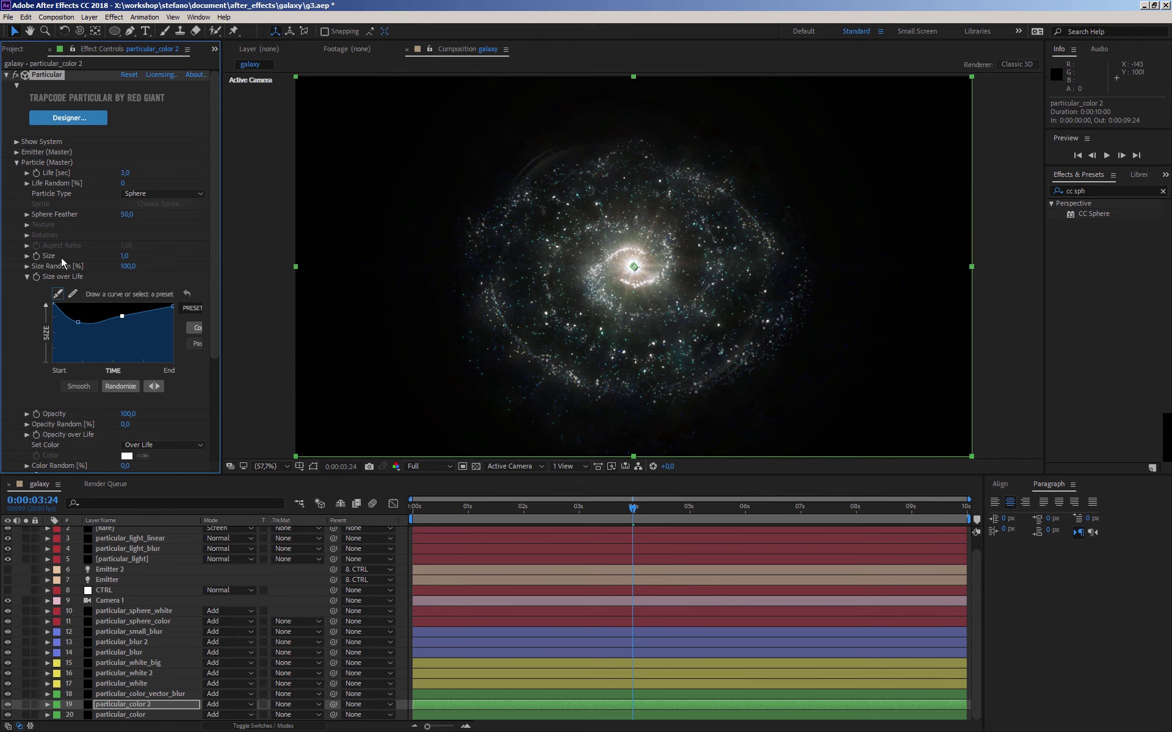
left_click(17, 162)
- Create a 1920×1080 black solid named STAR and move it to the top of the layer stack
left_click(6, 74)
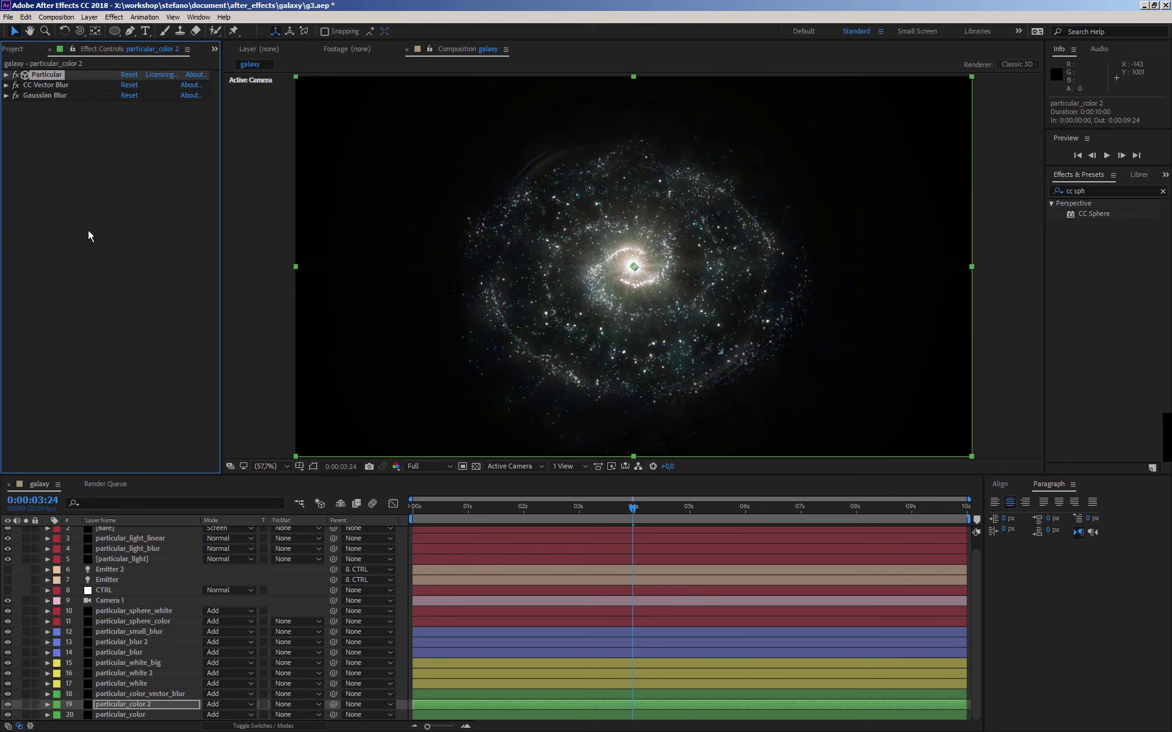
left_click(89, 235)
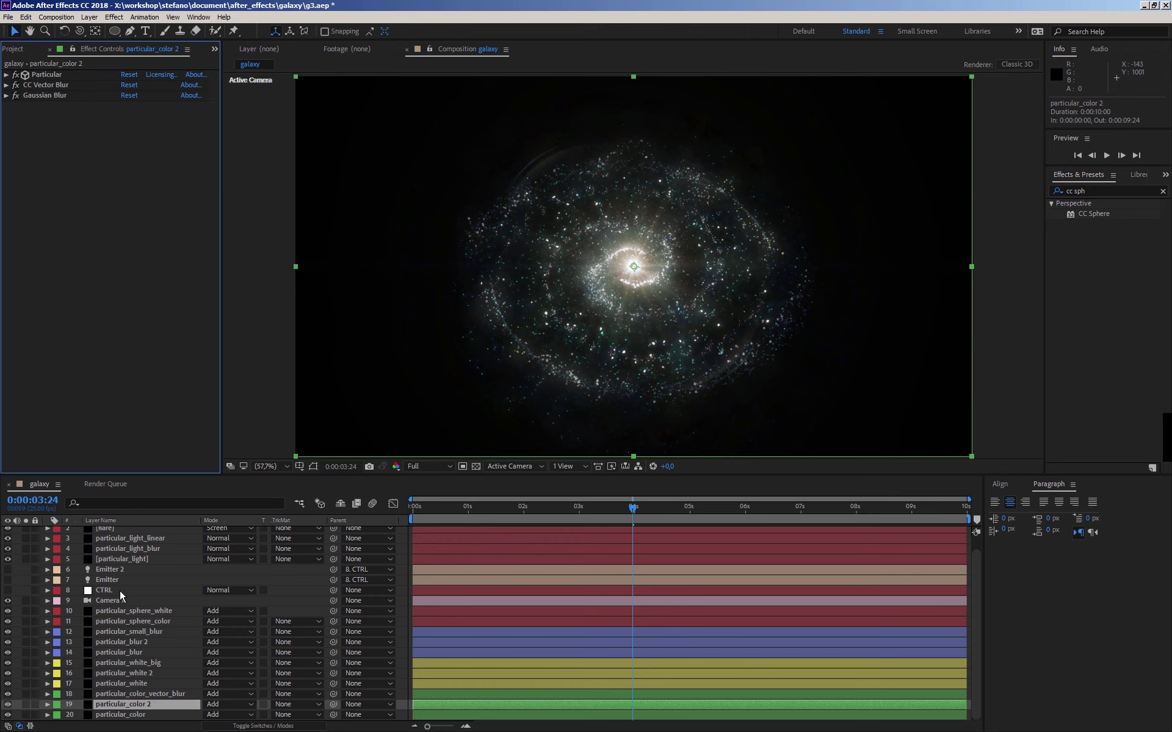
scroll(115, 644, "up", 1)
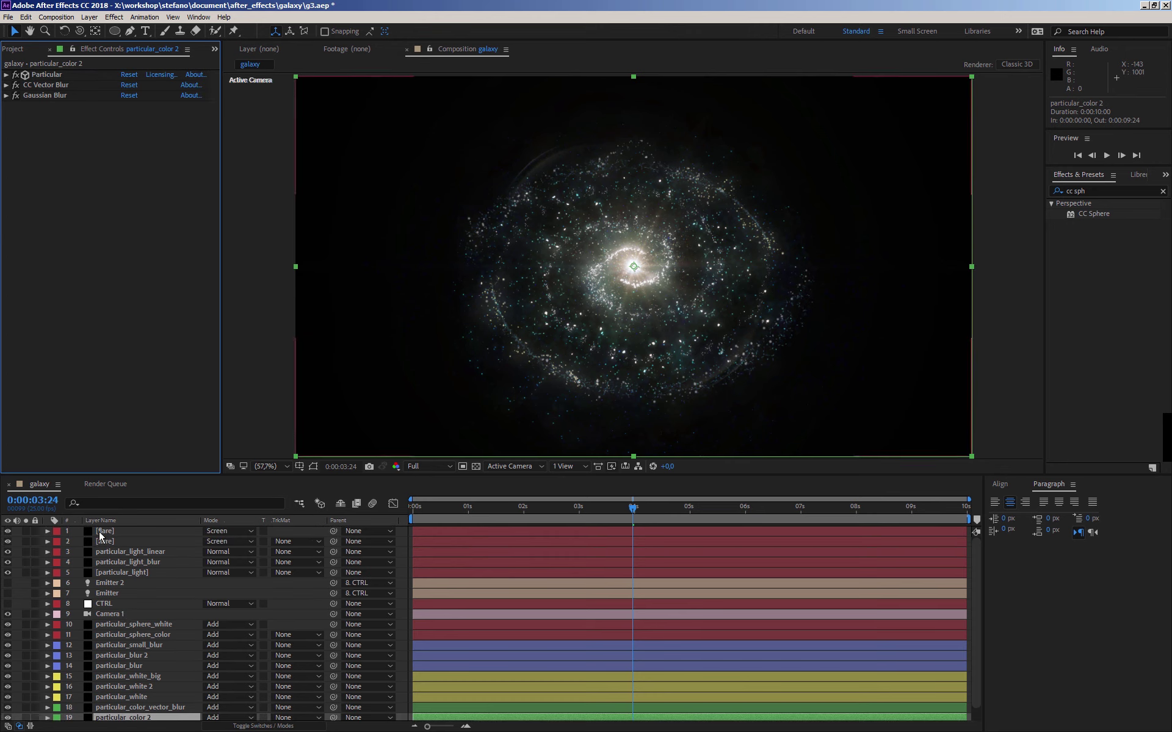
left_click(89, 17)
mouse_move(84, 30)
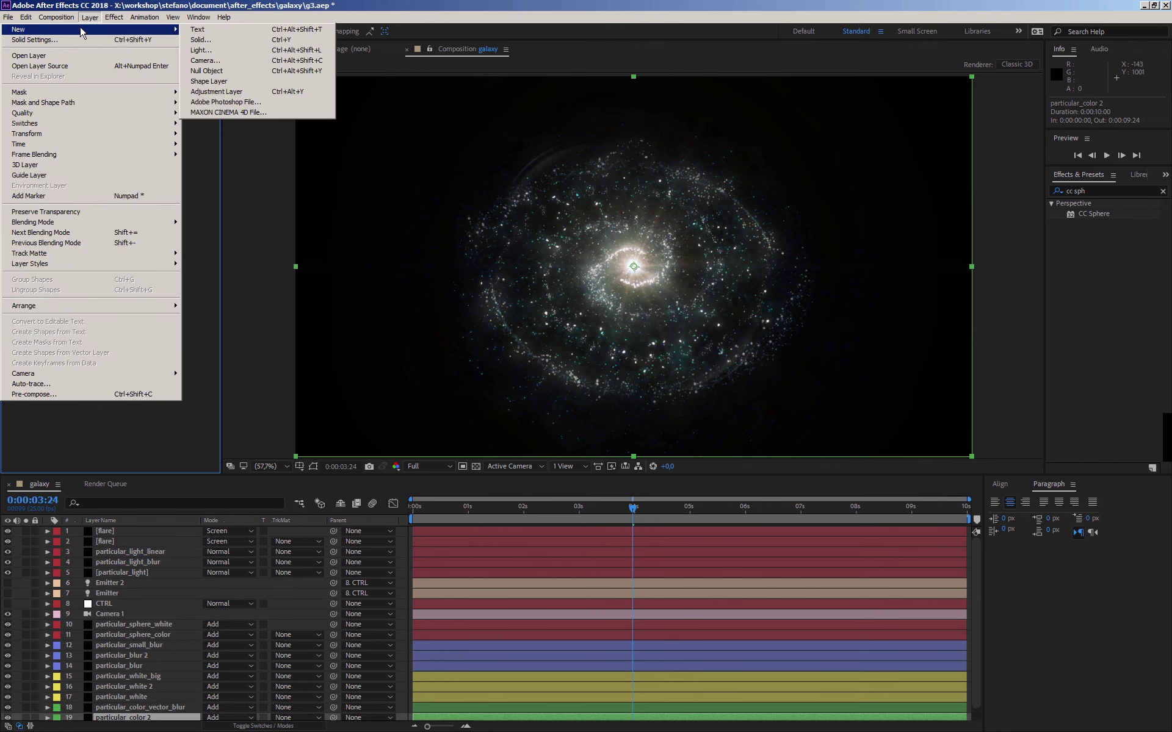
left_click(200, 40)
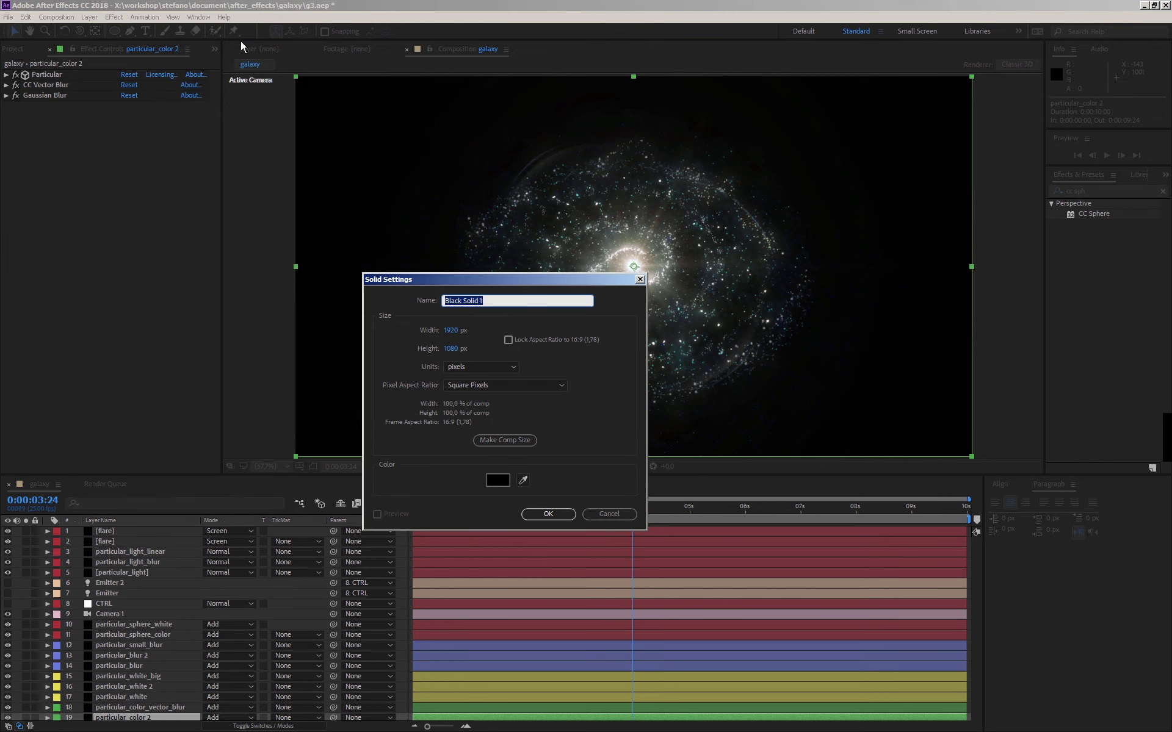
type("STAR")
key("Return")
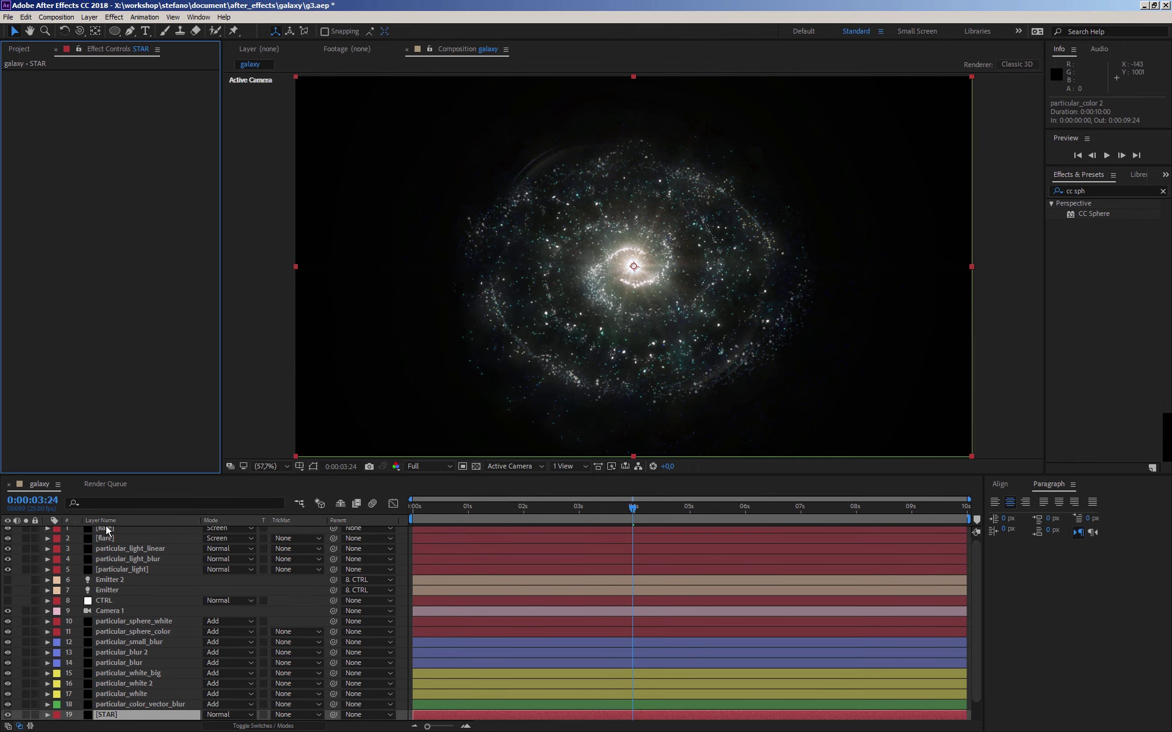
scroll(104, 538, "up", 1)
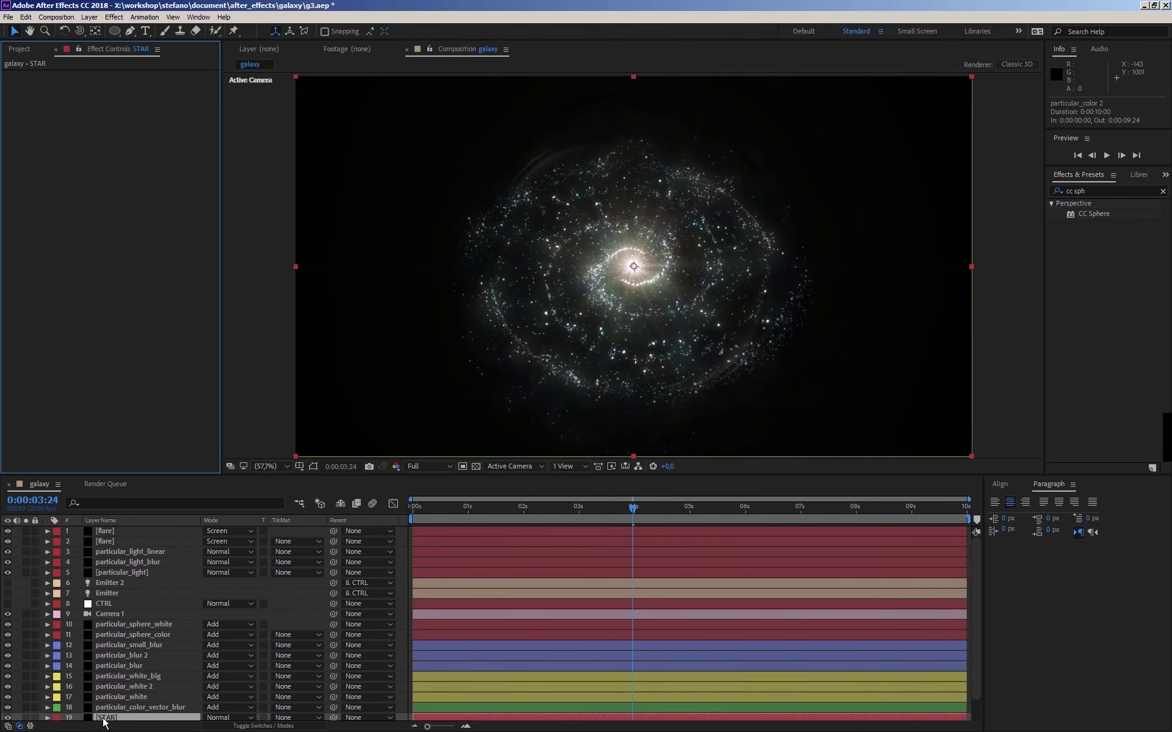
left_click_drag(105, 718, 90, 529)
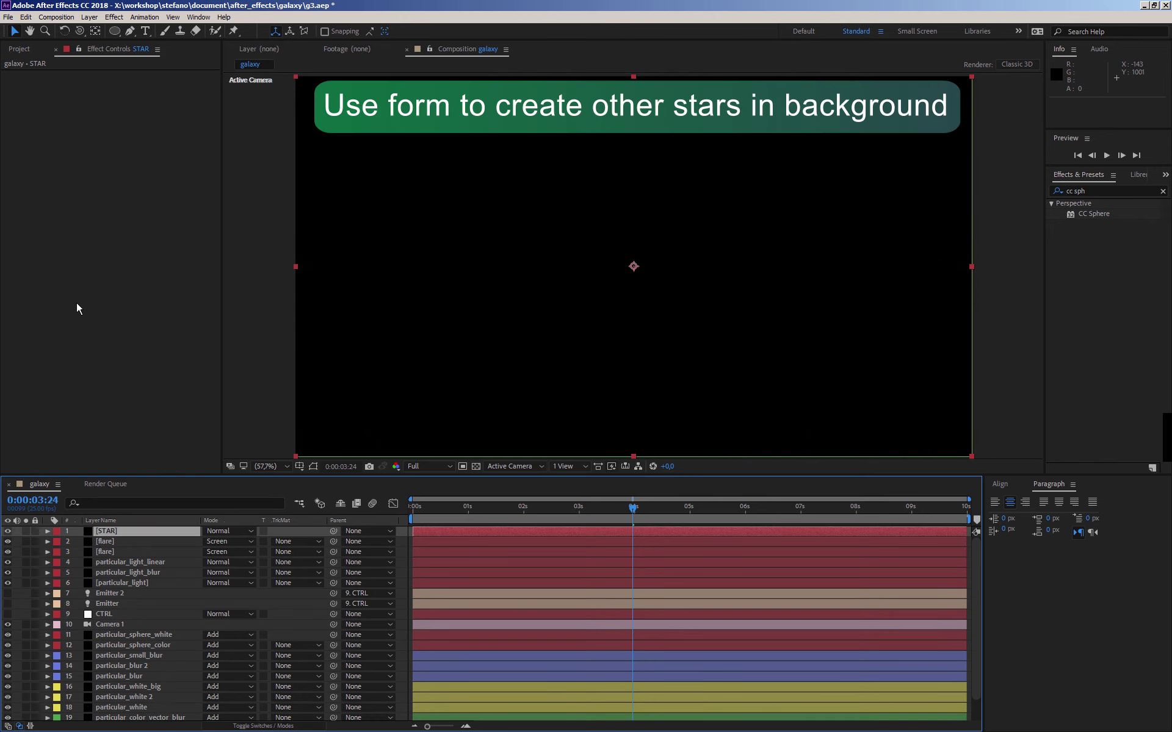
- Apply Trapcode Form to STAR with a Sphere–Layered base form and Disperse 295
right_click(122, 324)
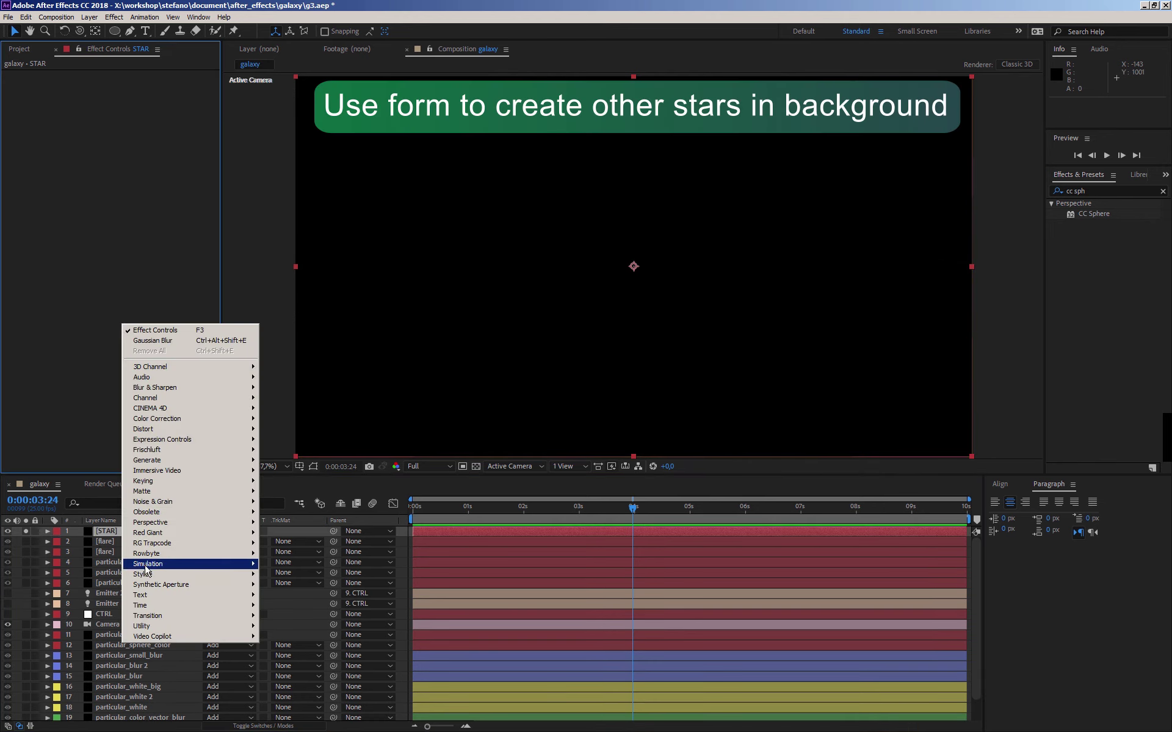
mouse_move(148, 533)
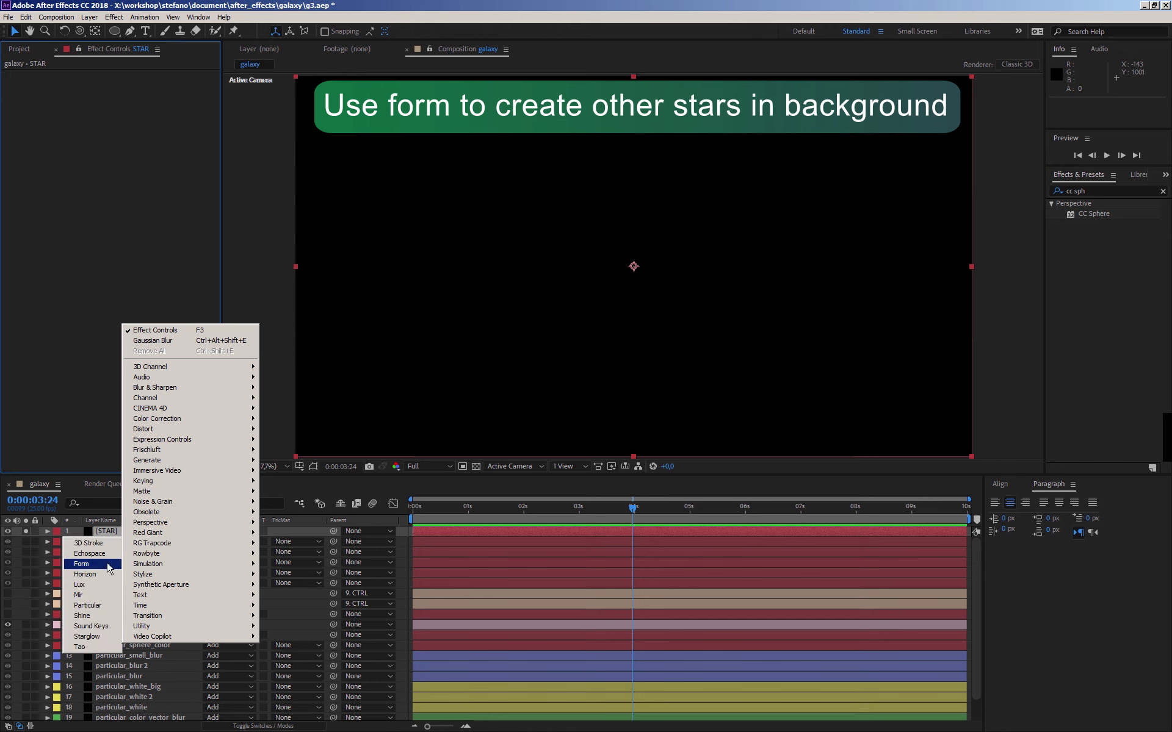
left_click(109, 567)
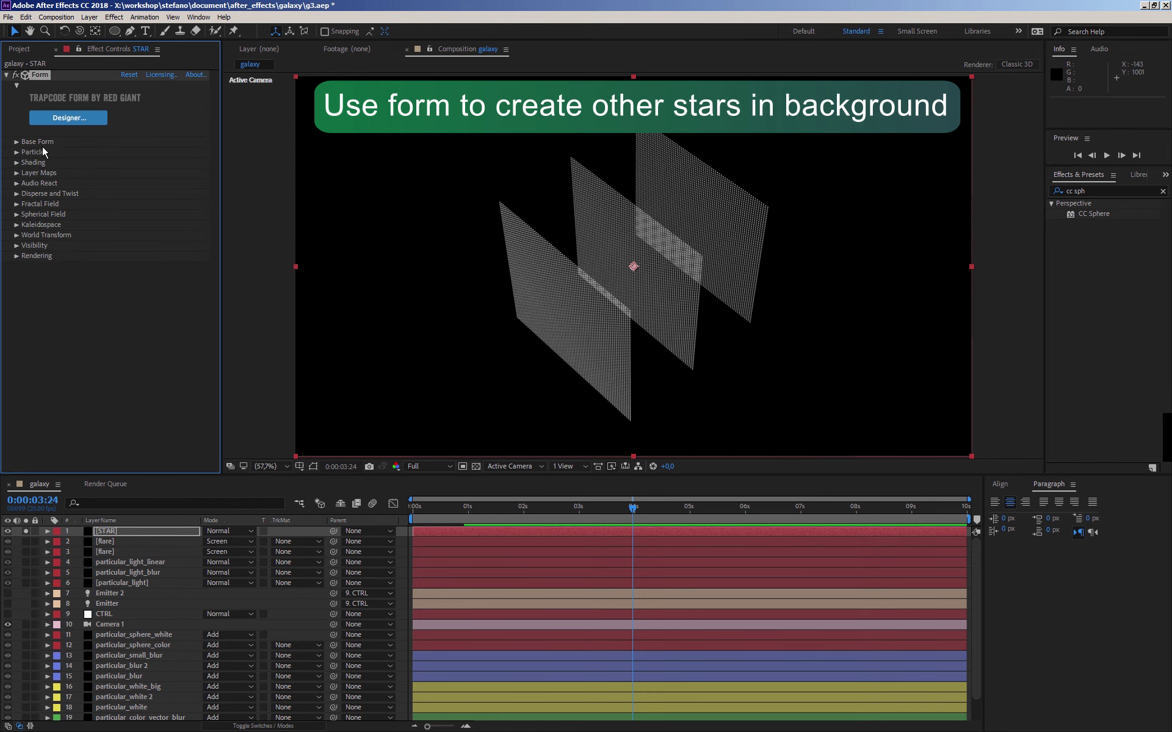
left_click(16, 144)
left_click(137, 152)
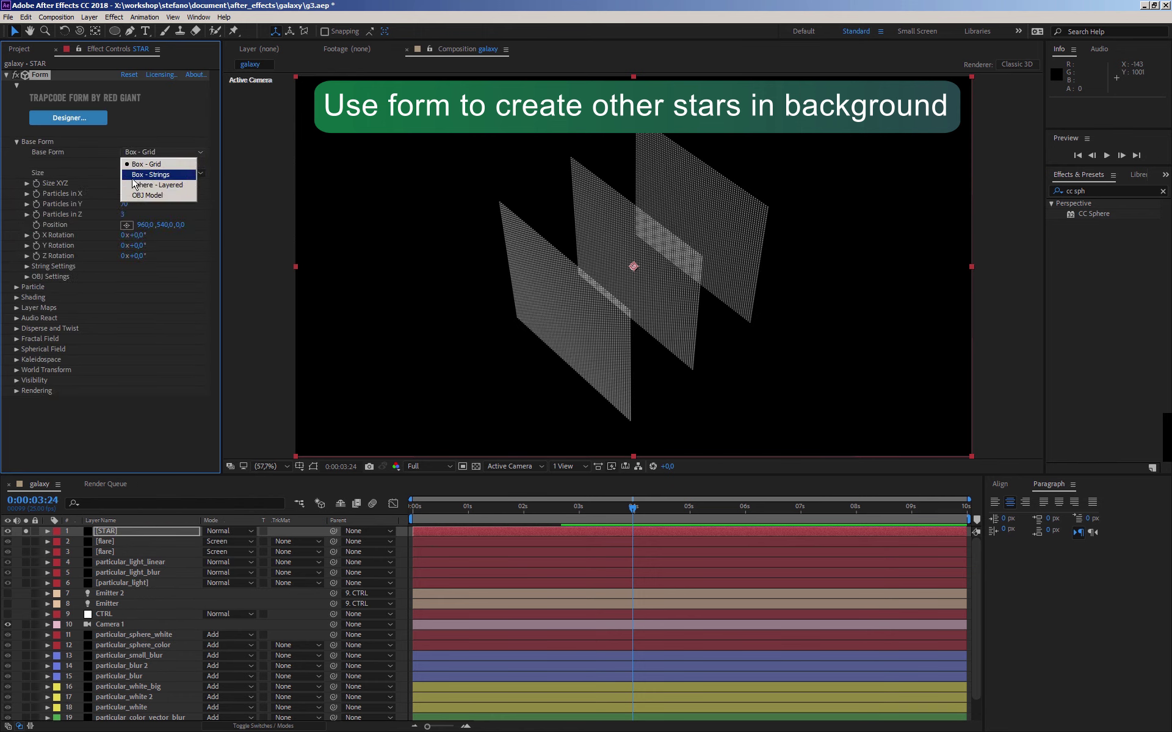
left_click(133, 186)
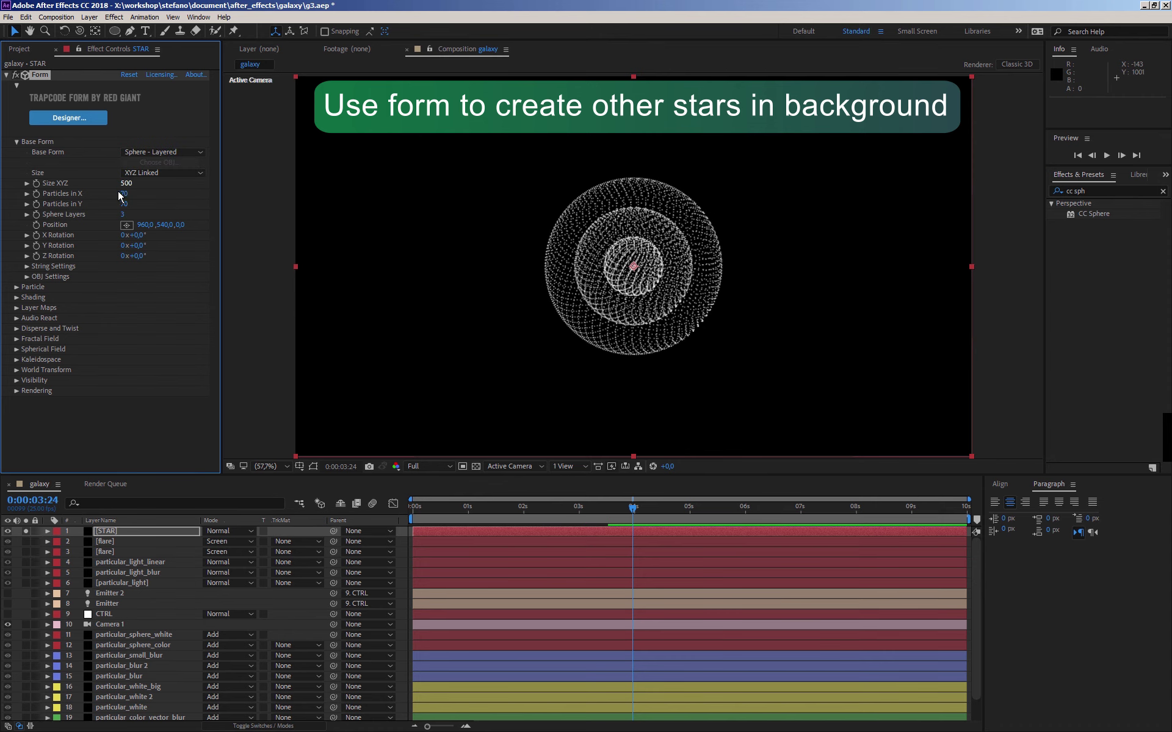
left_click(17, 329)
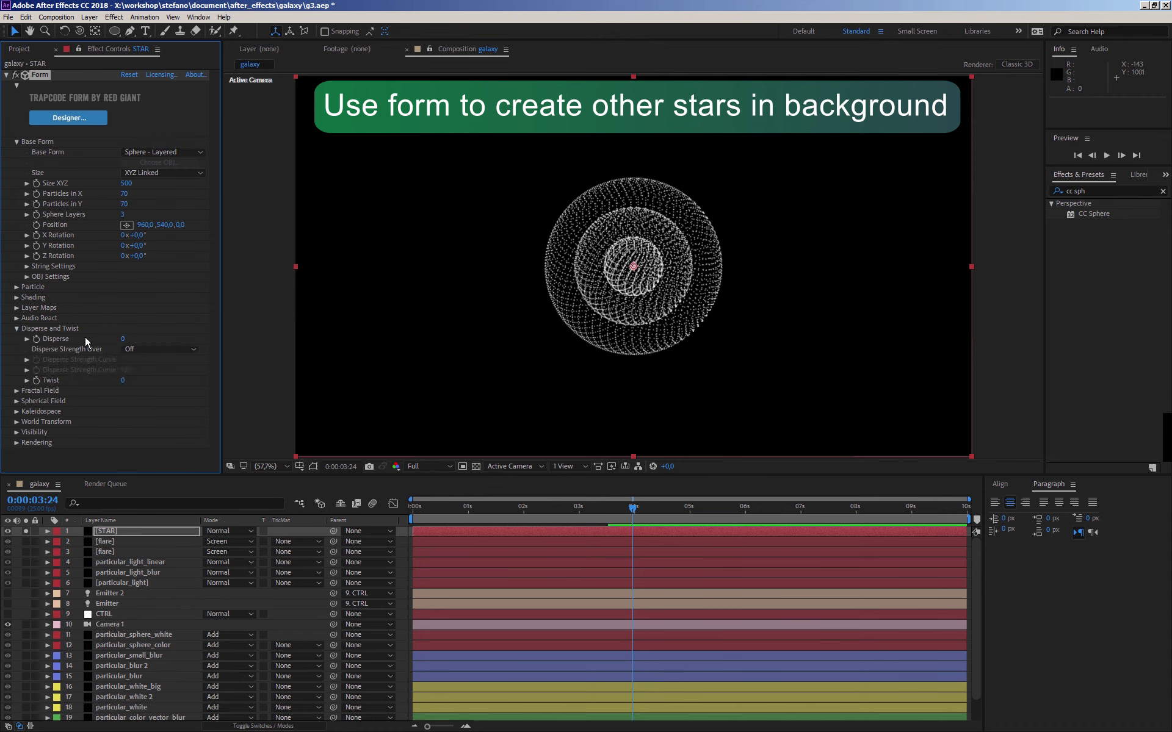
left_click_drag(122, 339, 319, 353)
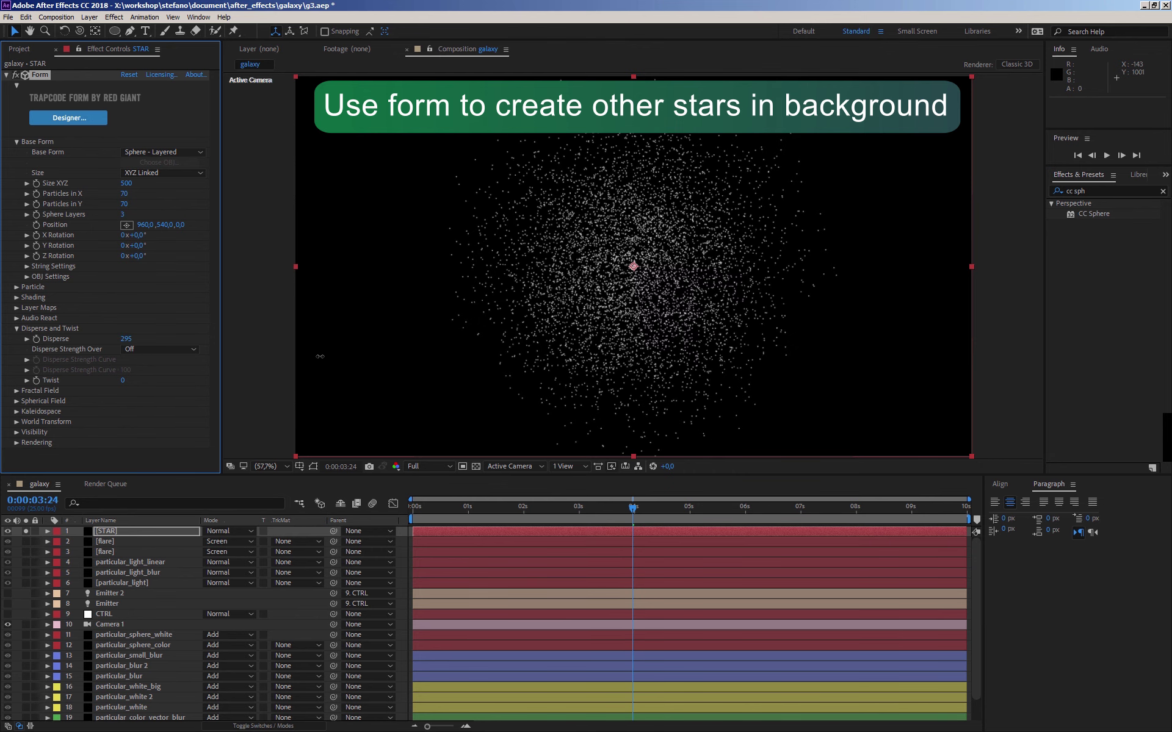
- Set Form's Sphere Layers to 1 and Size XYZ to 6000
left_click(122, 214)
type("1")
key("Return")
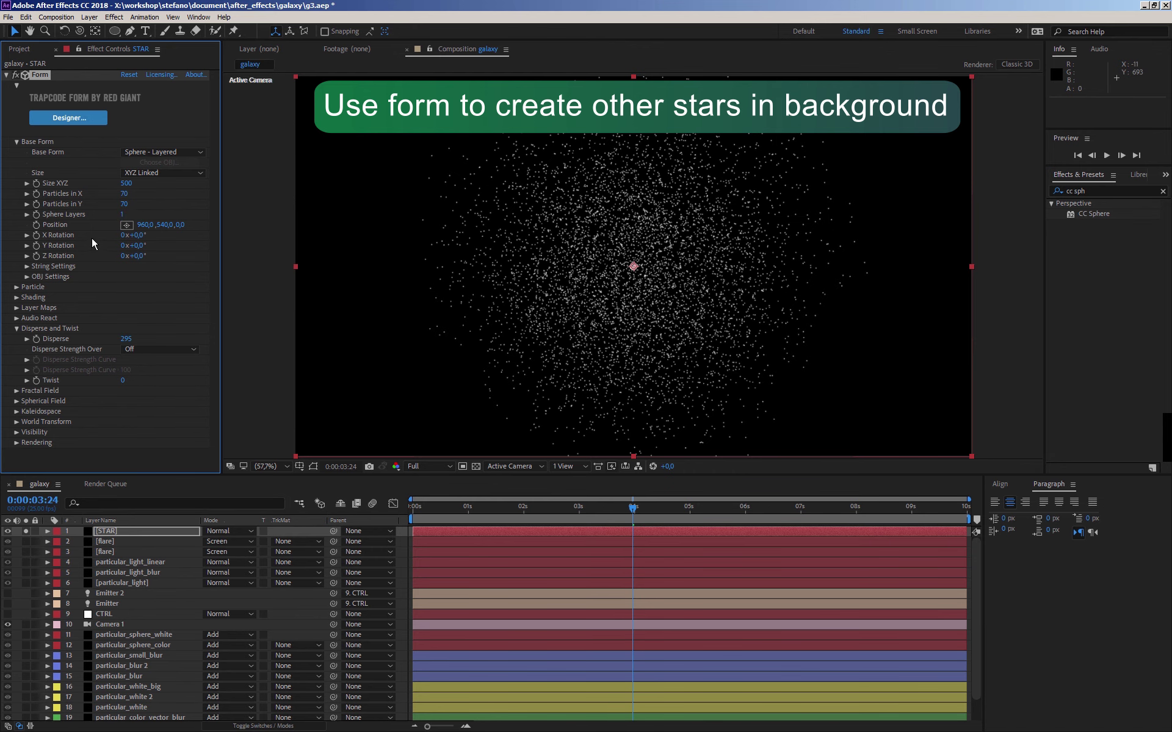
left_click(126, 184)
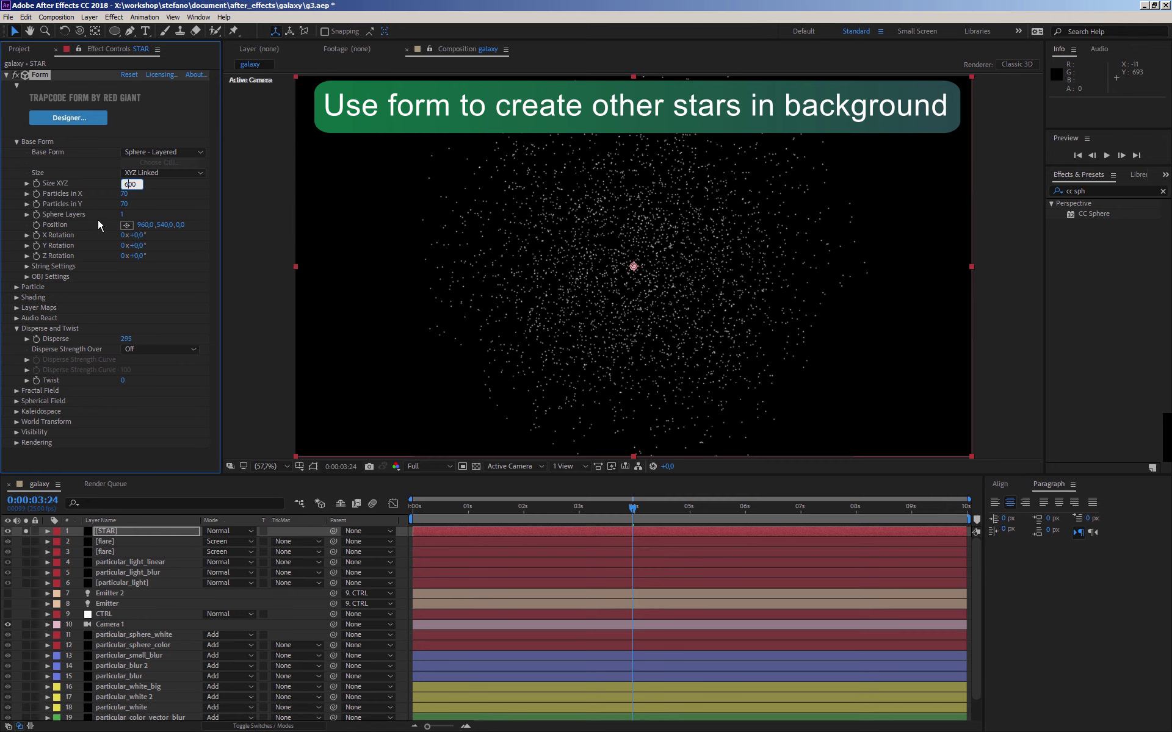
type("0")
key("Return")
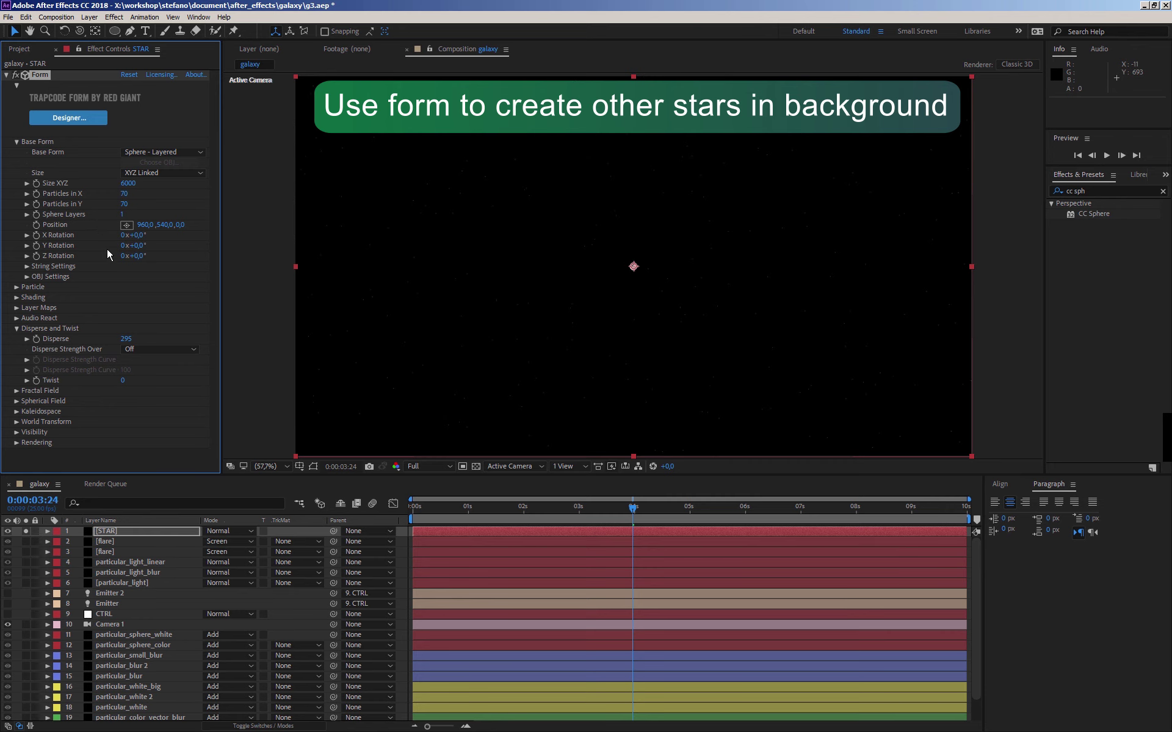
- Set the STAR layer's Form particle size to 5
left_click(16, 287)
scroll(109, 324, "down", 2)
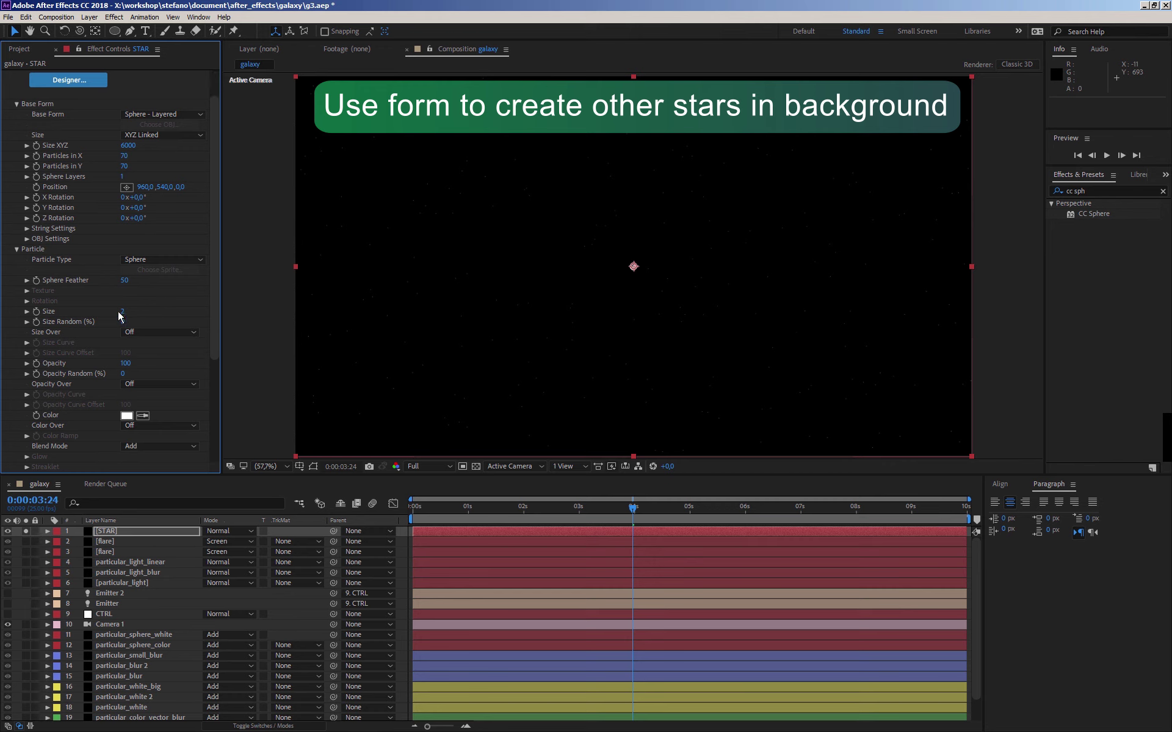
left_click(124, 312)
type("5")
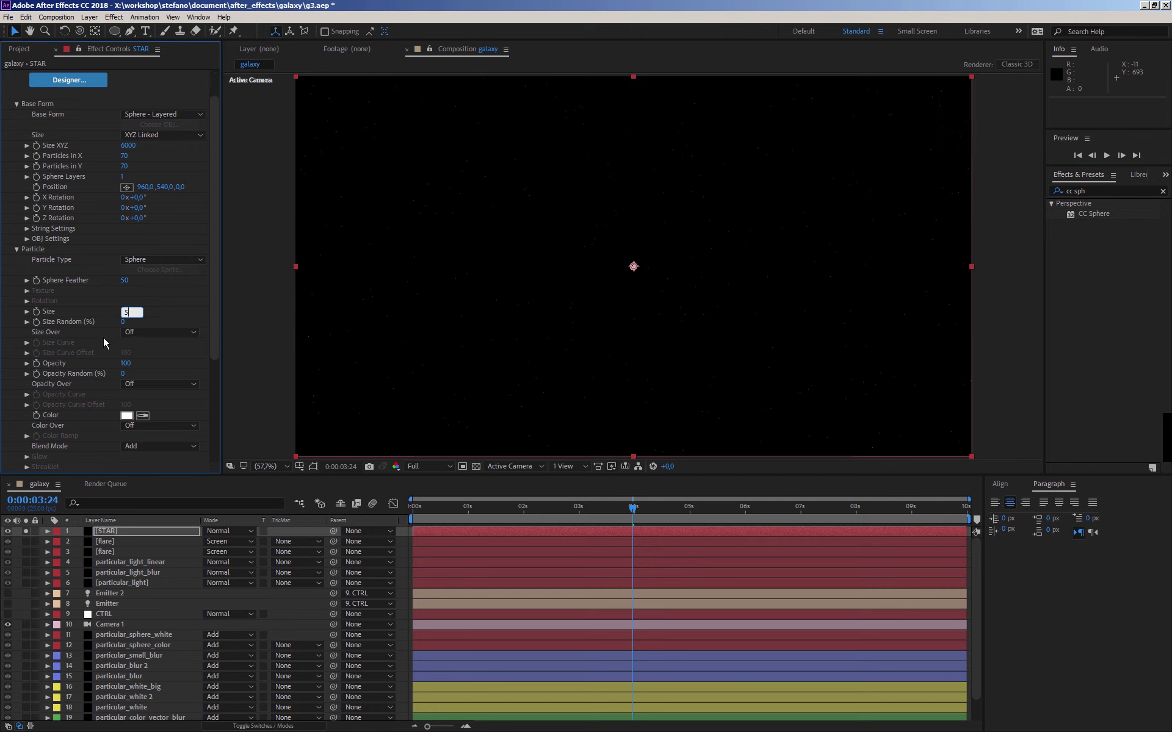
key("Return")
left_click(123, 322)
left_click(17, 250)
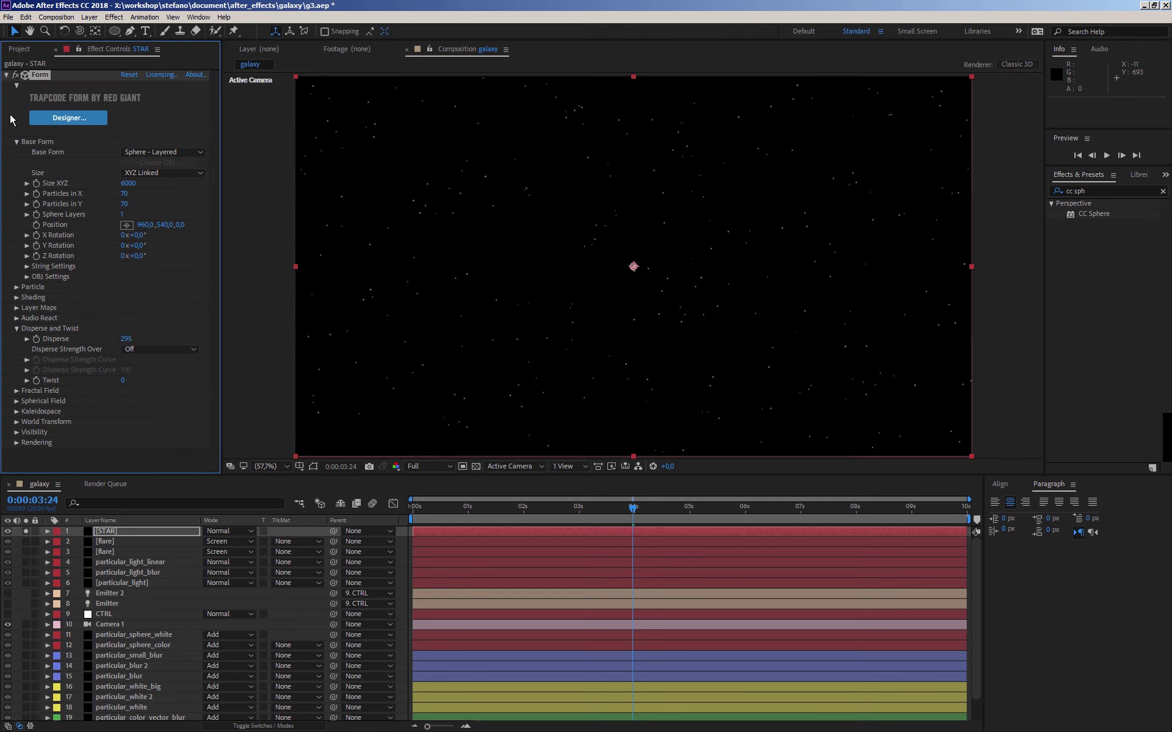
left_click(7, 75)
- Set the STAR Form base to 50 particles in X and 50 in Y
left_click(26, 529)
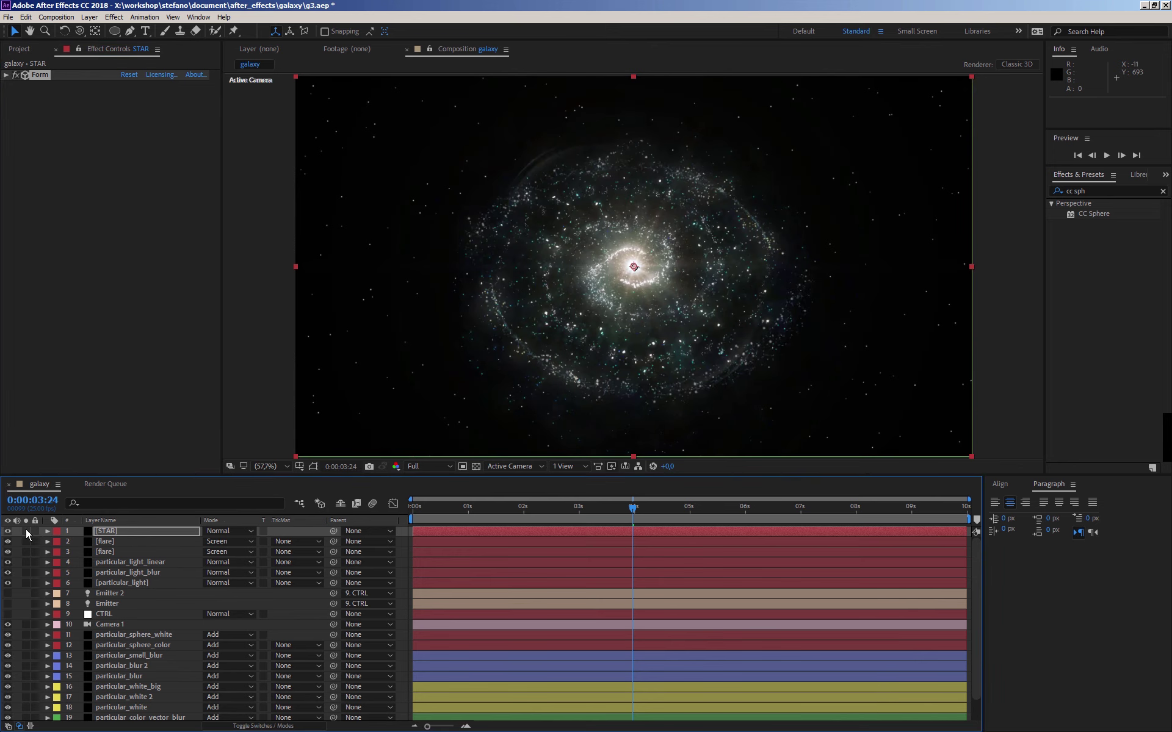
left_click(75, 466)
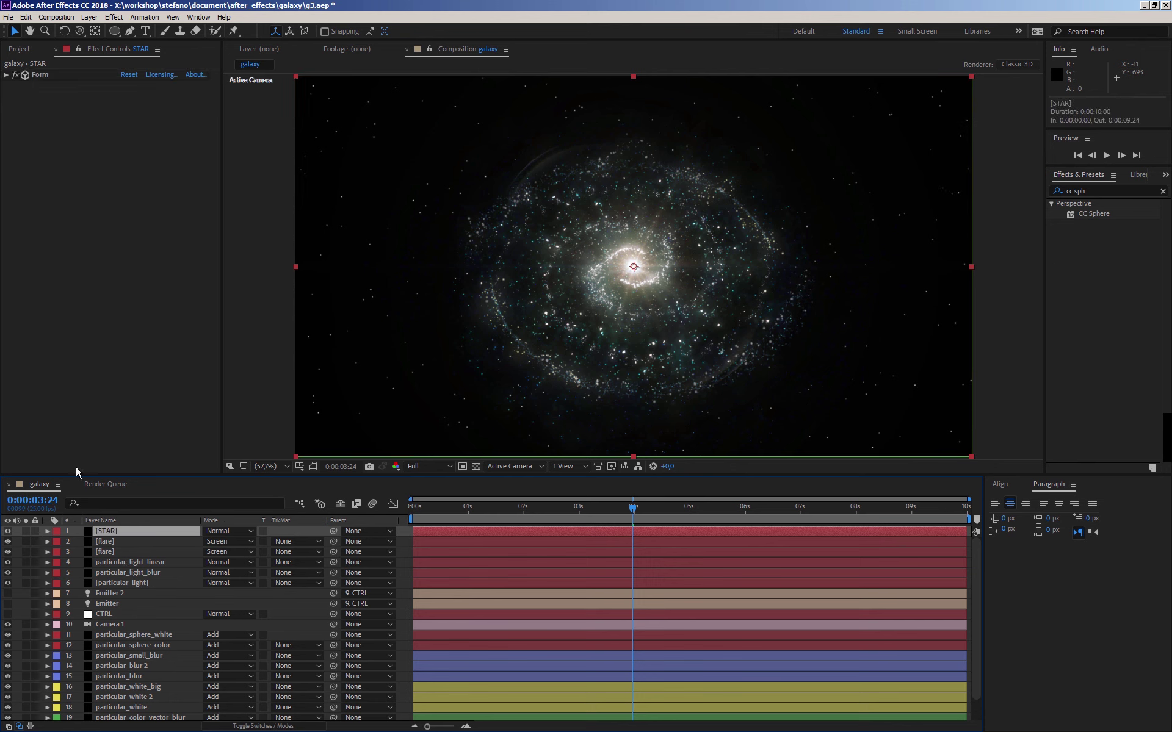
left_click(7, 74)
left_click(126, 194)
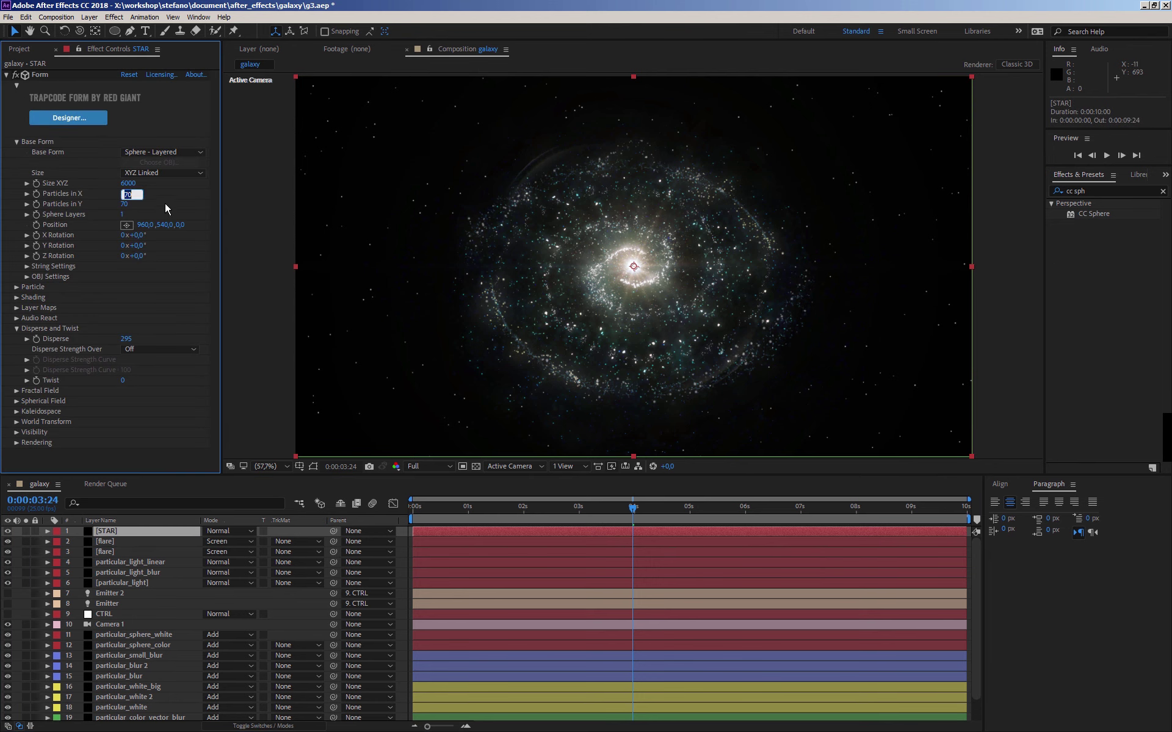
type("50")
key("Tab")
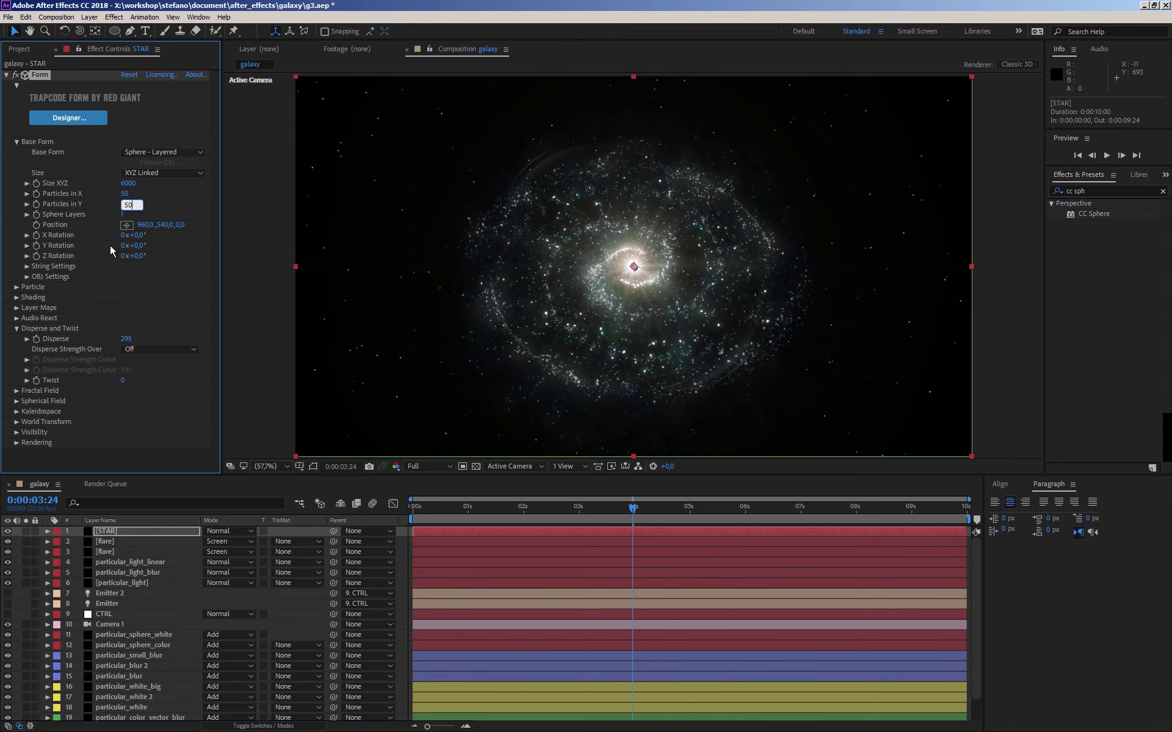
type("50")
key("Return")
left_click(6, 75)
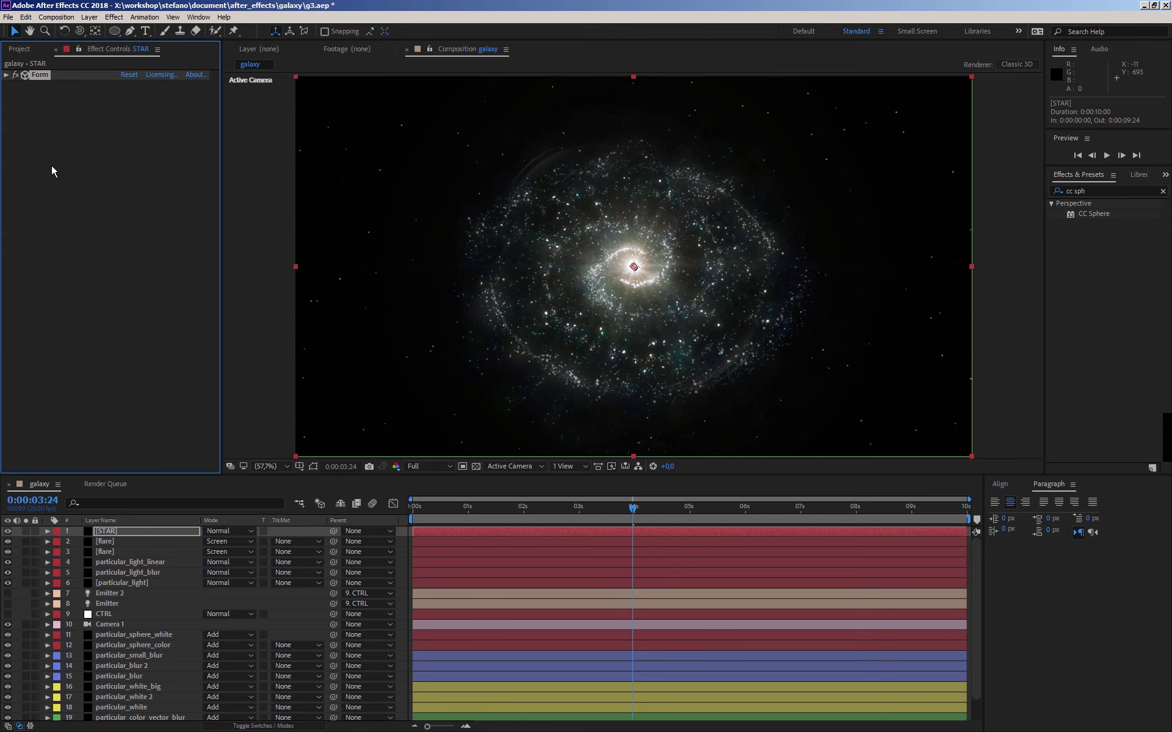
- Add a Glow effect to the STAR layer with glow radius 26
right_click(52, 166)
mouse_move(122, 420)
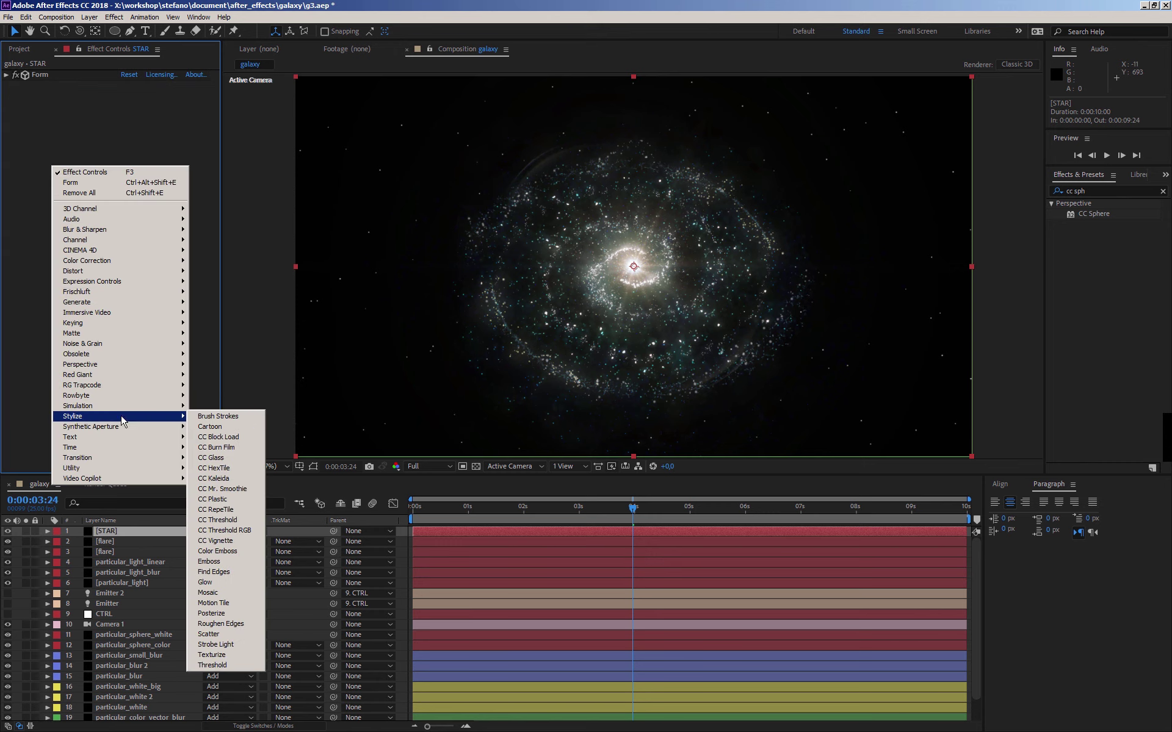
left_click(225, 583)
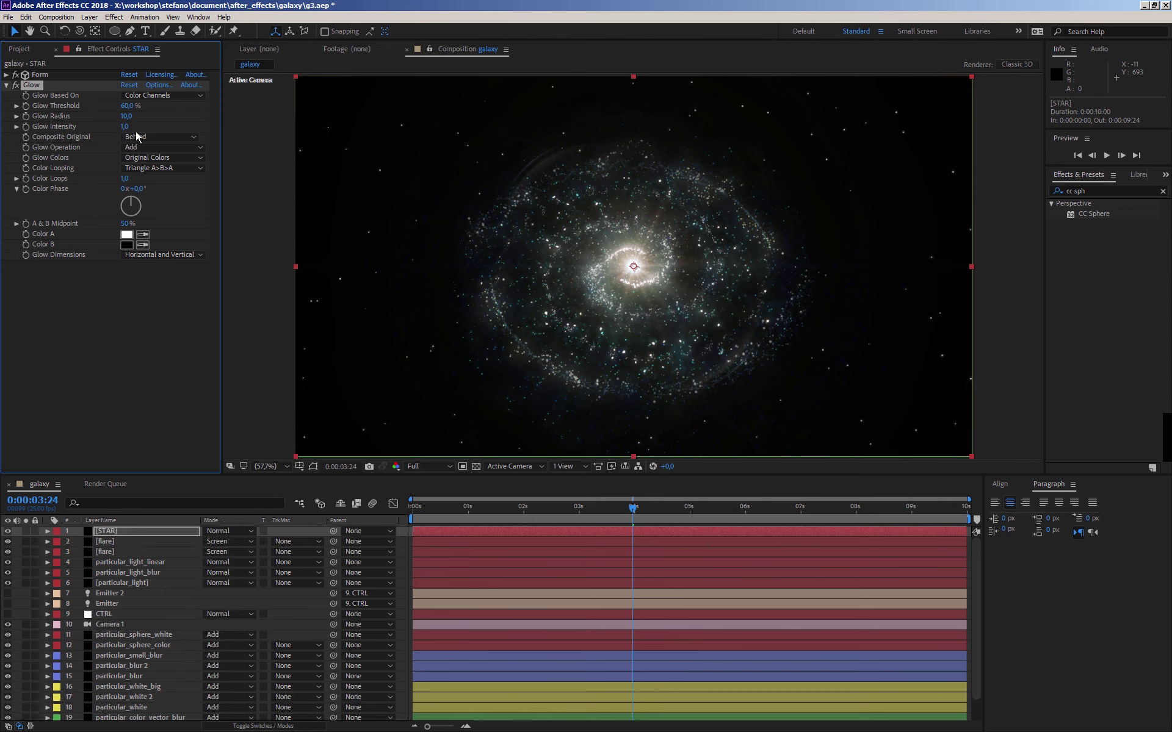
left_click_drag(126, 115, 138, 121)
left_click(125, 126)
left_click(6, 85)
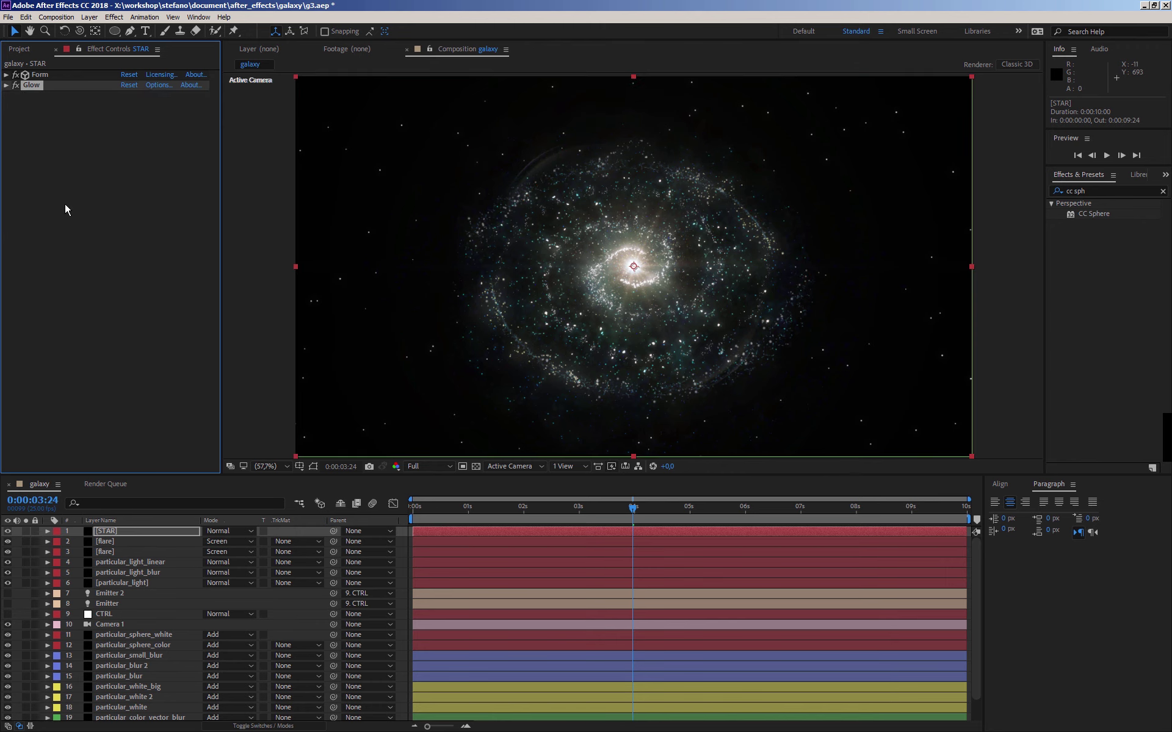
left_click(65, 205)
- Shrink the STAR Form particles to size 3 and enlarge the layer list
left_click(6, 74)
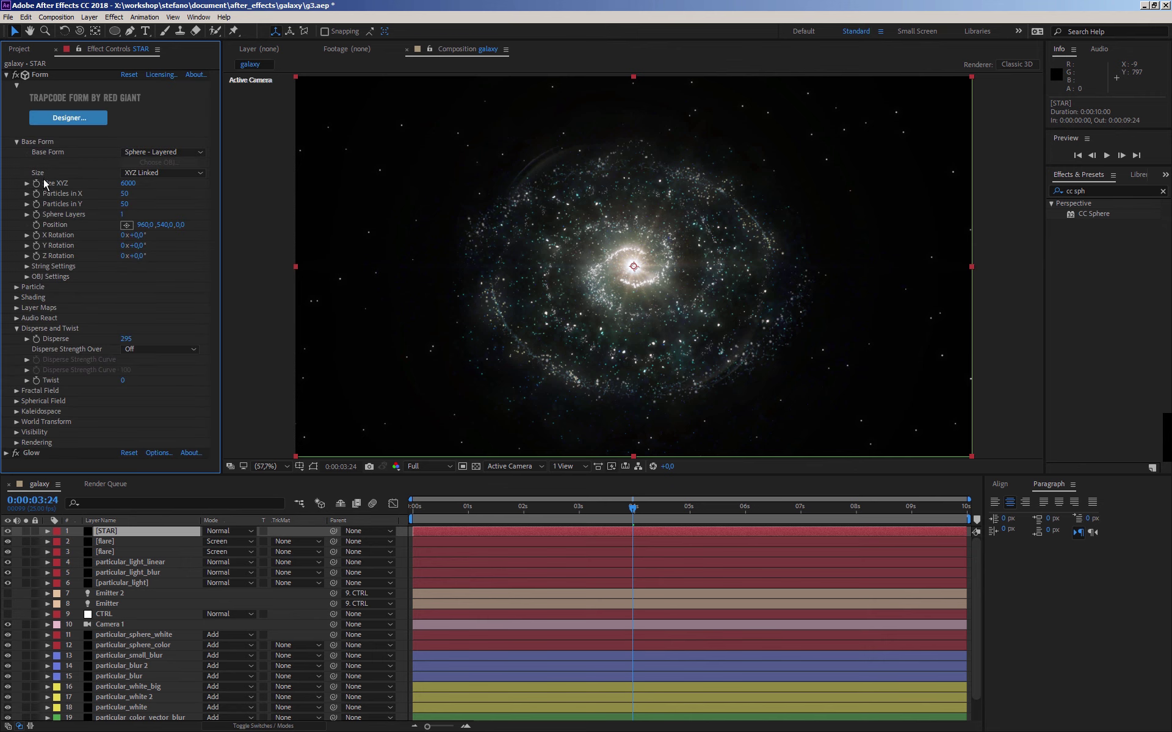
left_click(17, 286)
scroll(17, 287, "down", 1)
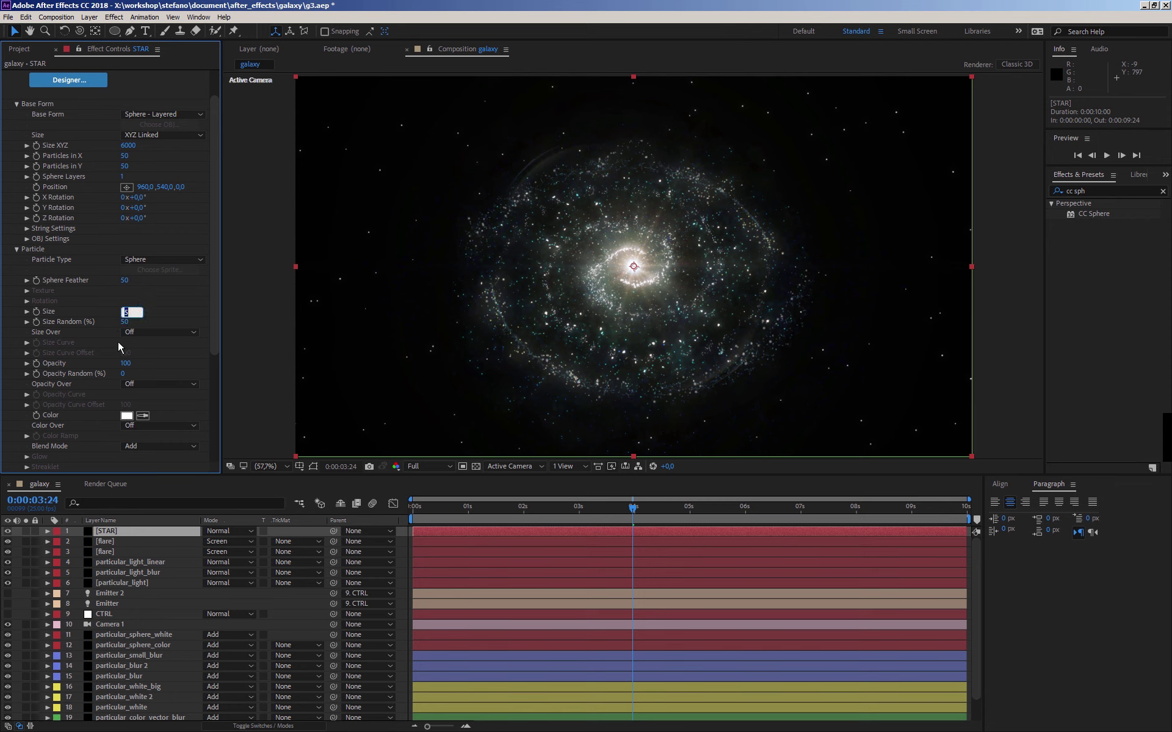
type("3")
key("Return")
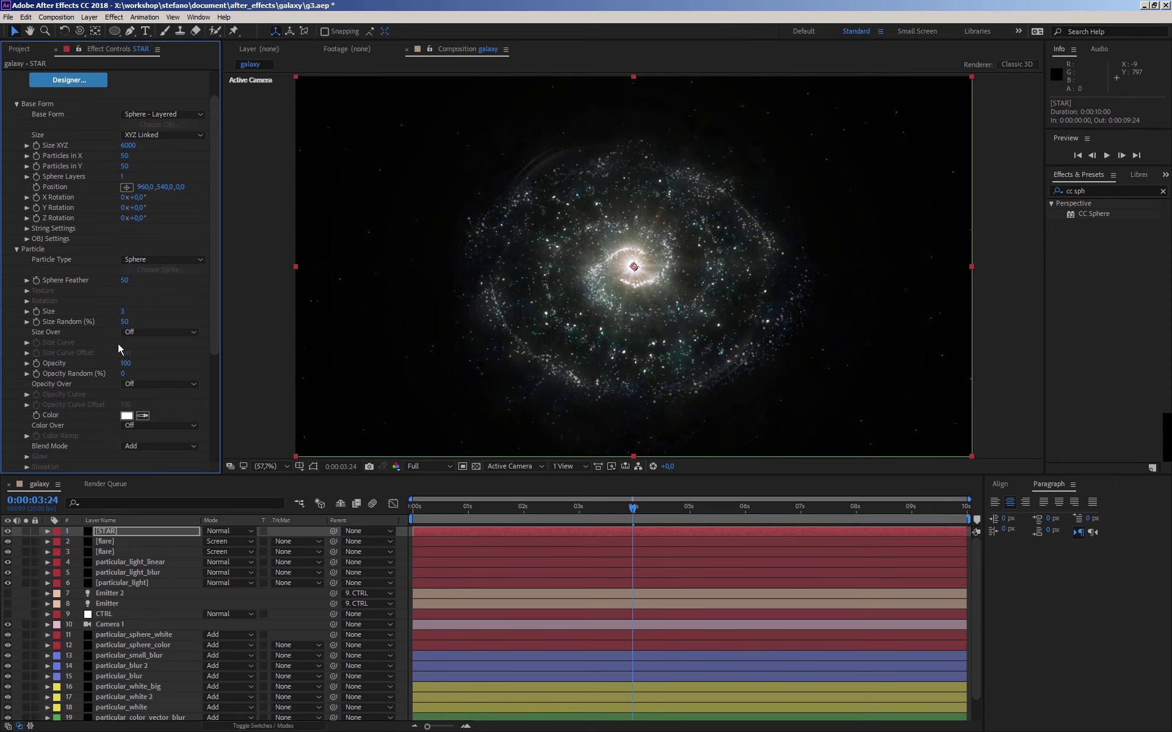
left_click(17, 105)
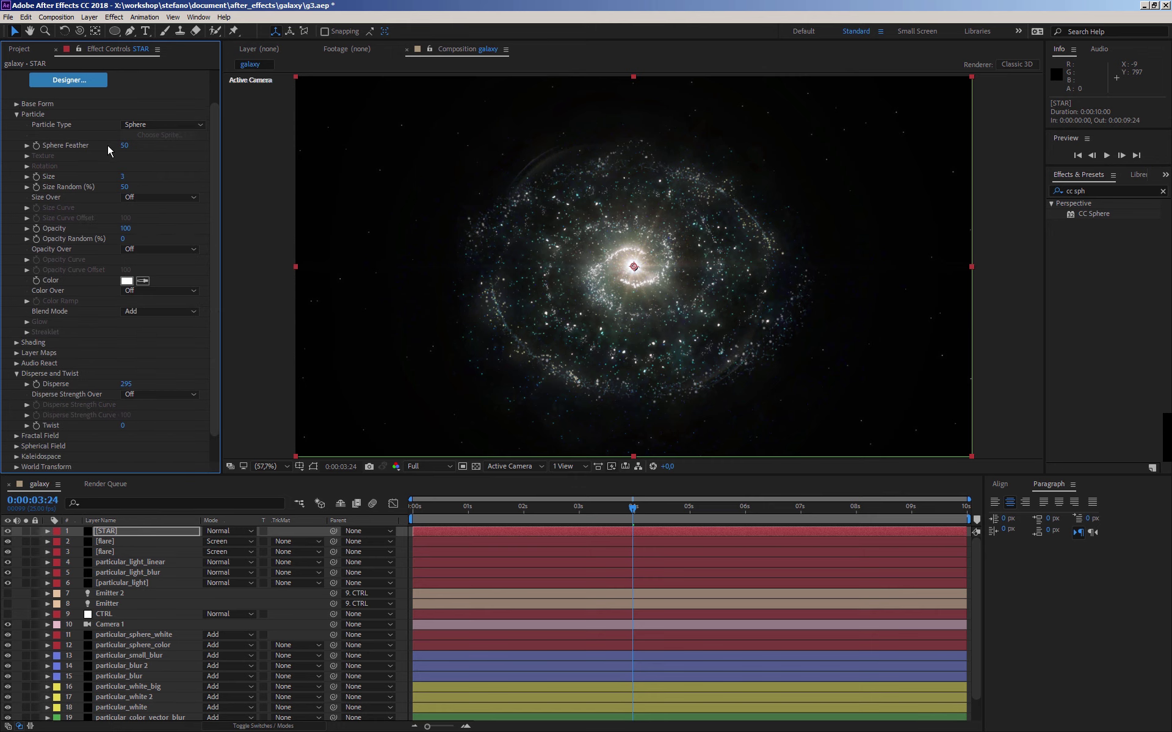
left_click(20, 114)
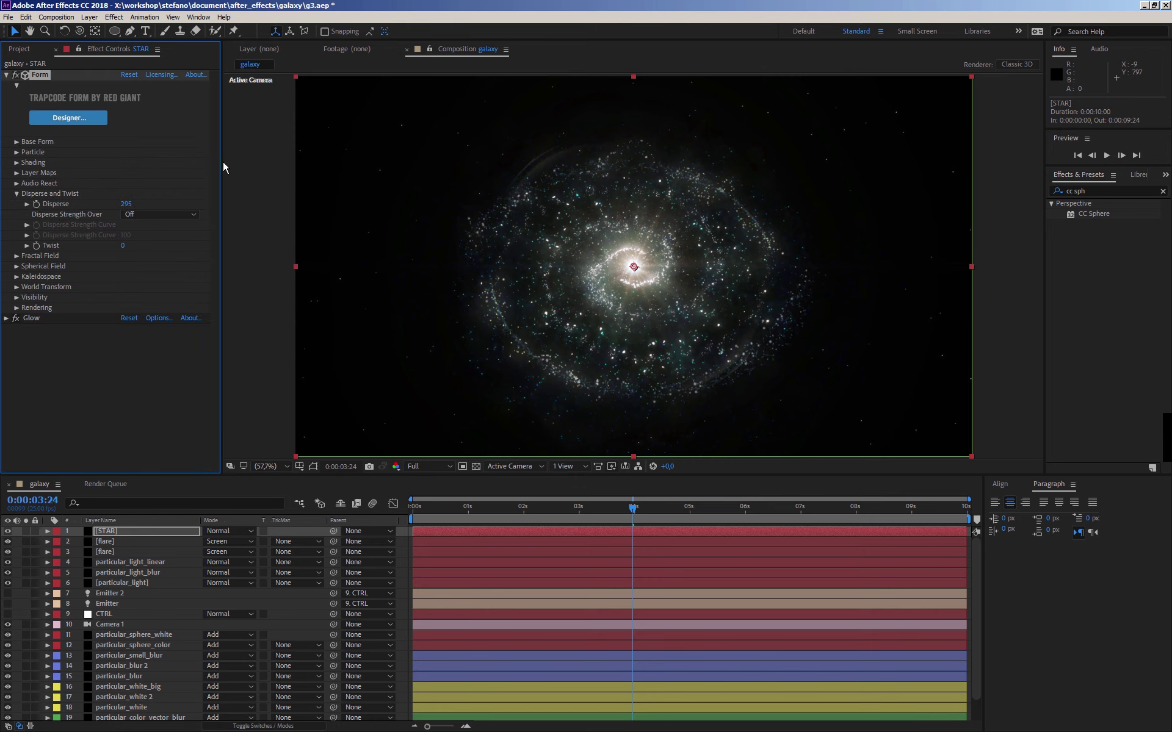
left_click(5, 75)
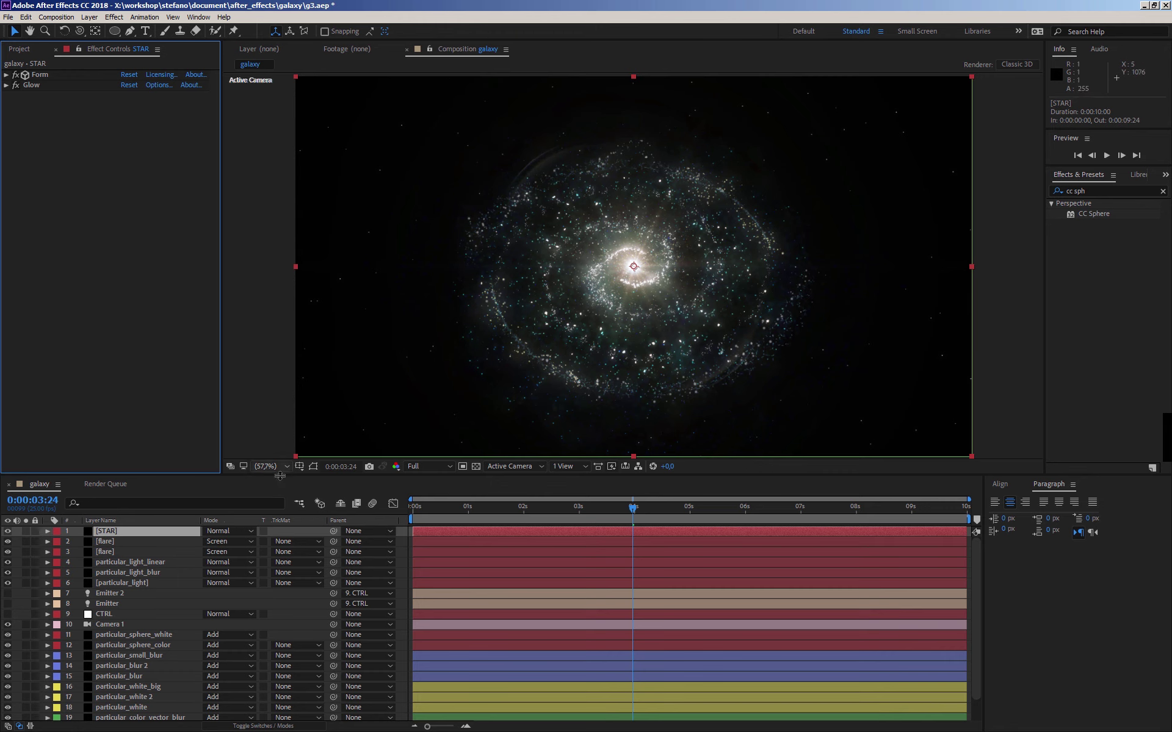
left_click_drag(290, 474, 290, 415)
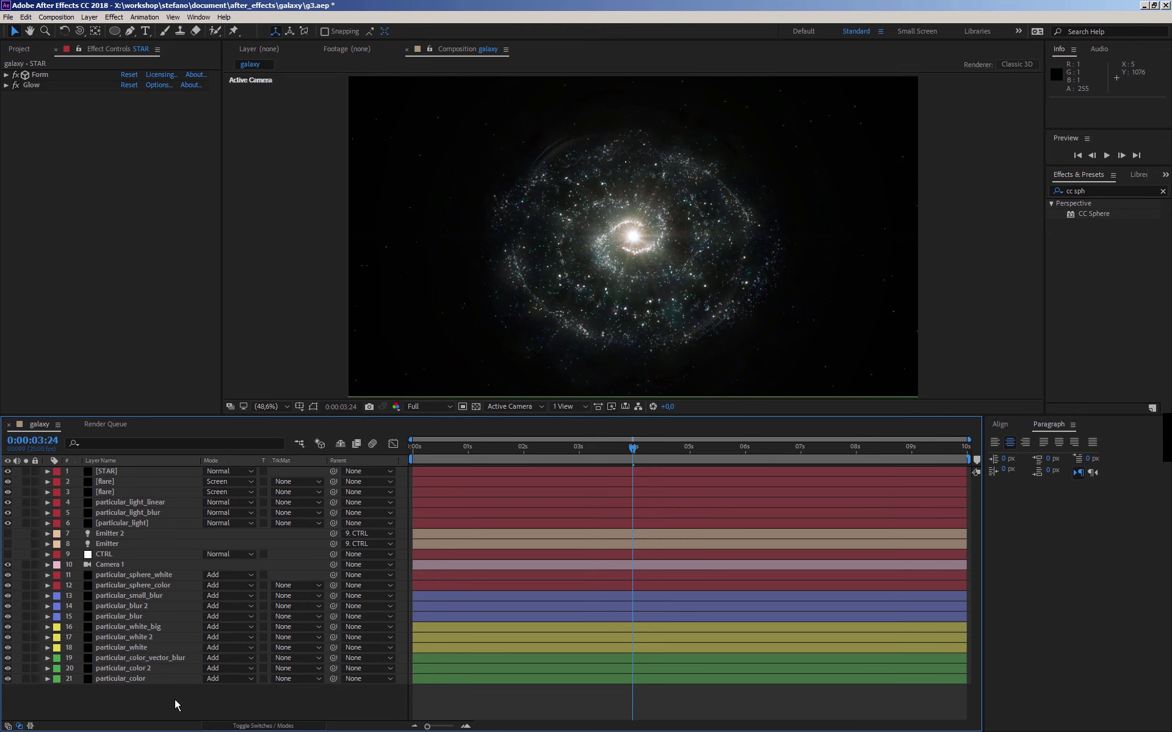
- Create a new solid layer named 'ramp'
right_click(175, 698)
mouse_move(214, 589)
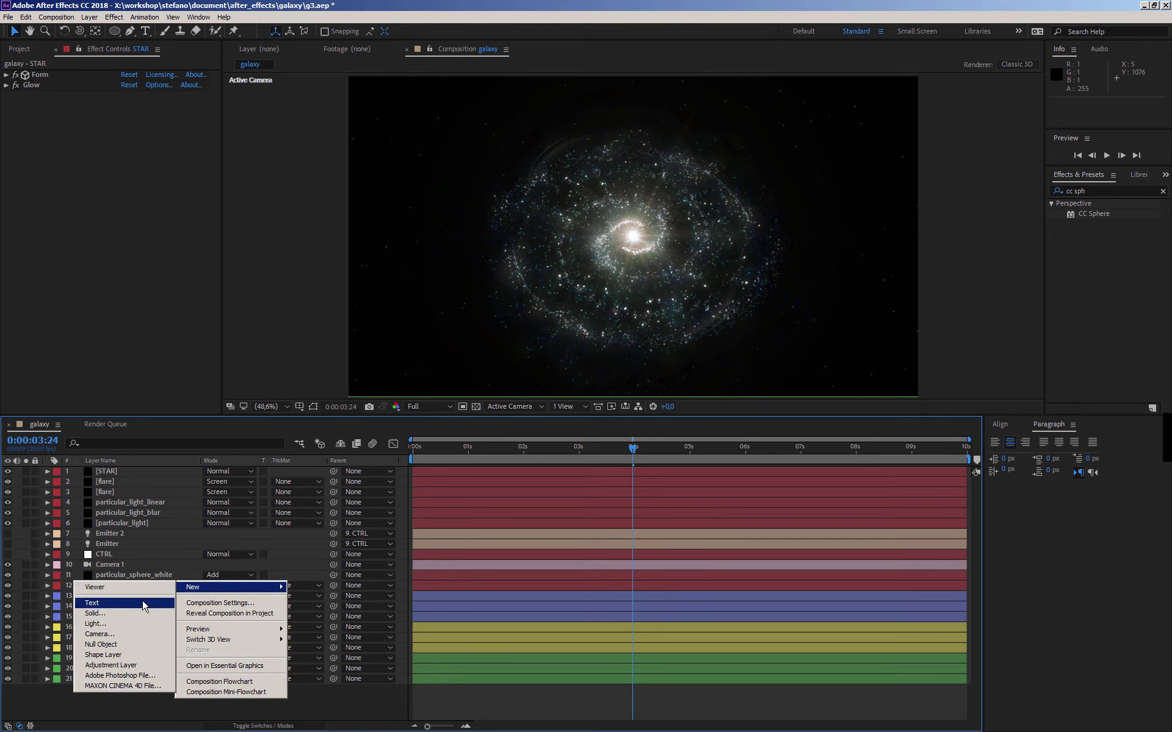
left_click(134, 611)
type("r")
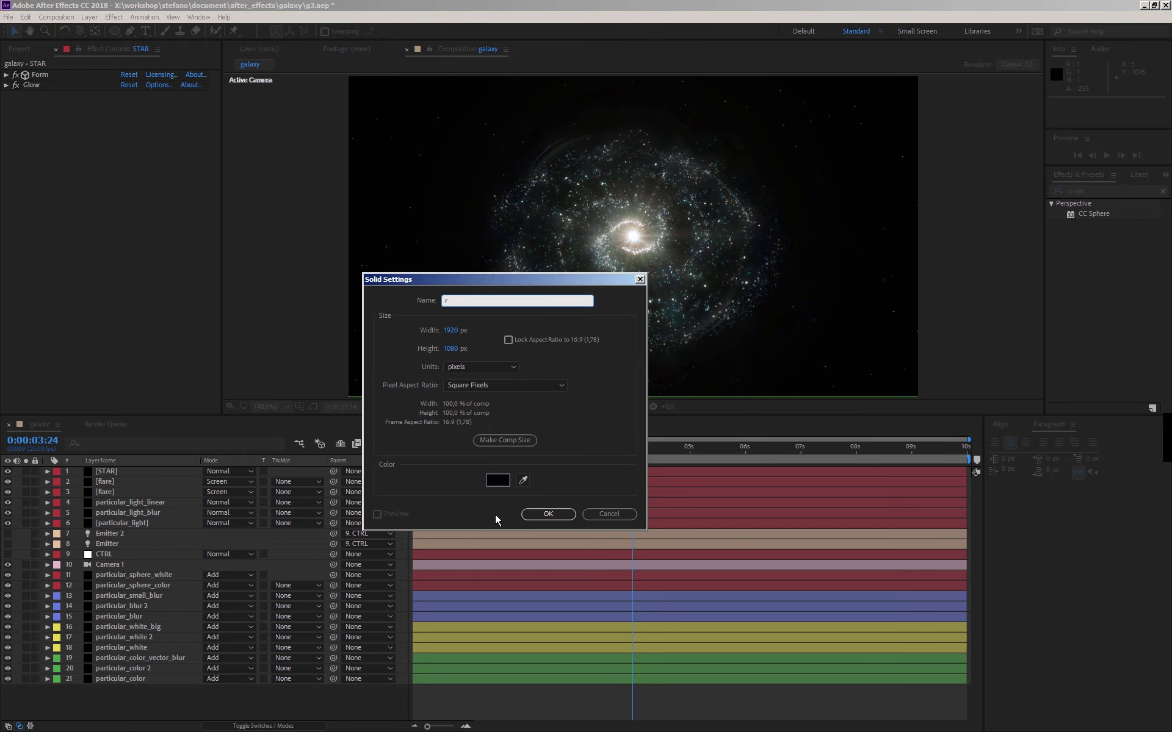
type("amp")
key("Return")
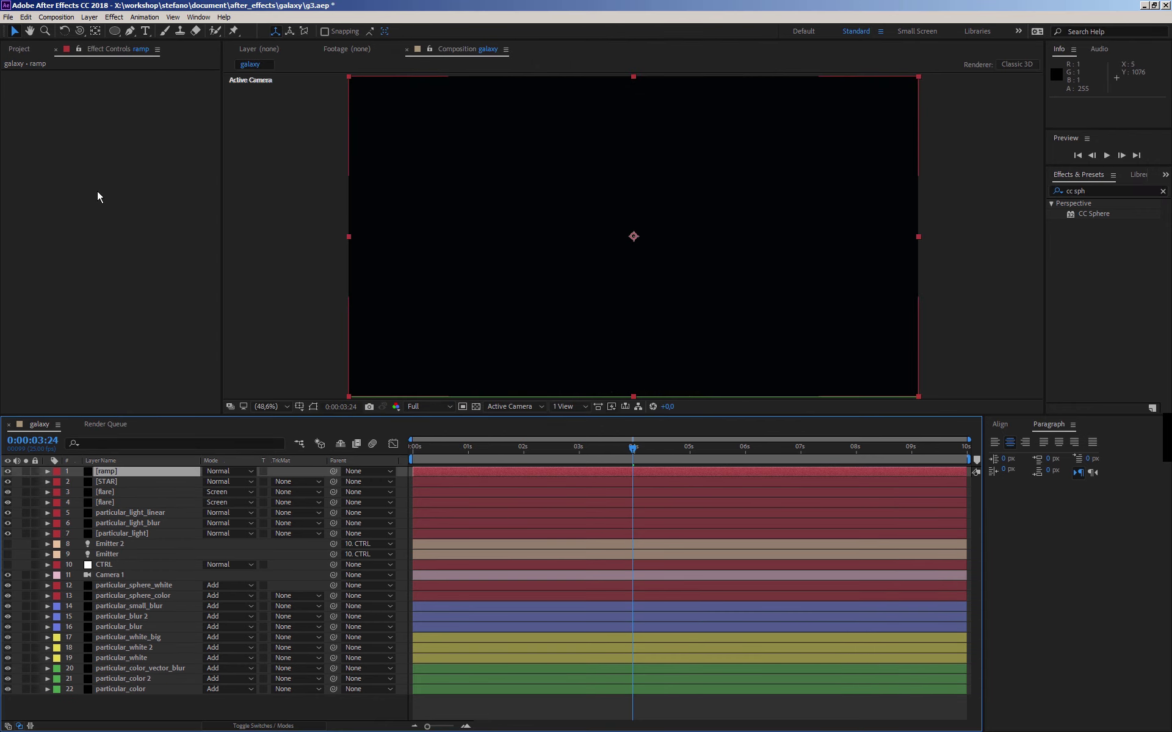
- Add a radial Gradient Ramp to the ramp layer with its start point at the comp centre
right_click(94, 178)
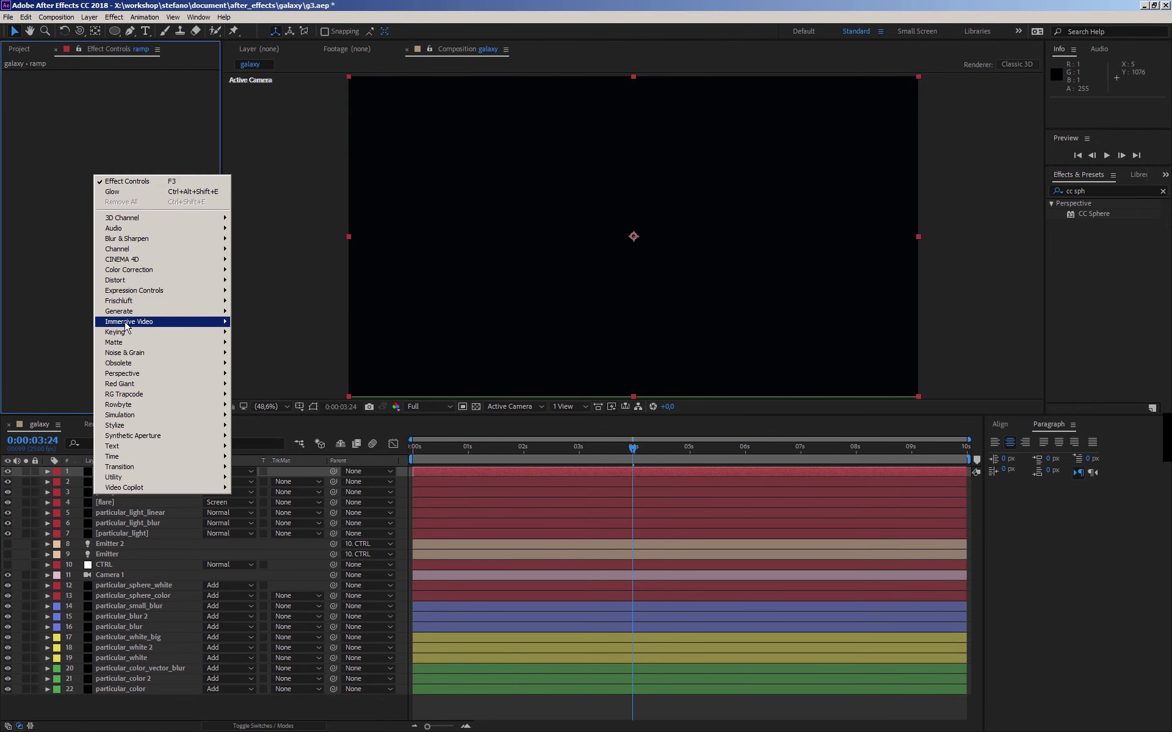
mouse_move(122, 312)
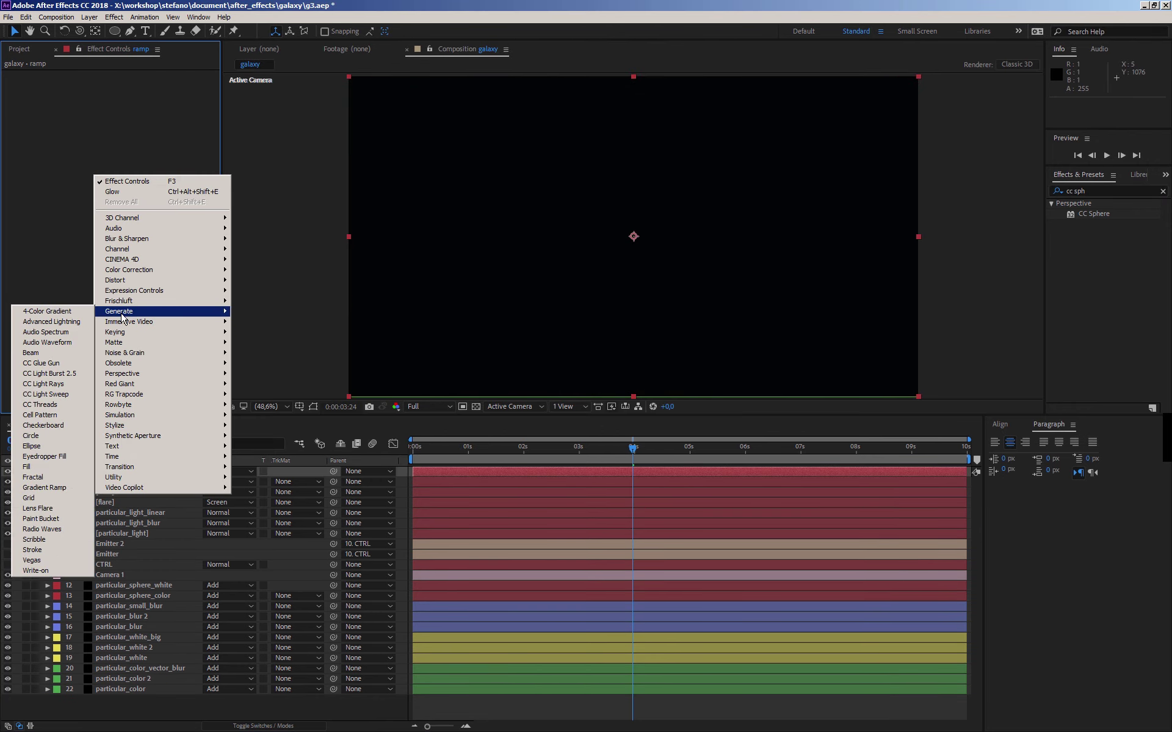
left_click(43, 488)
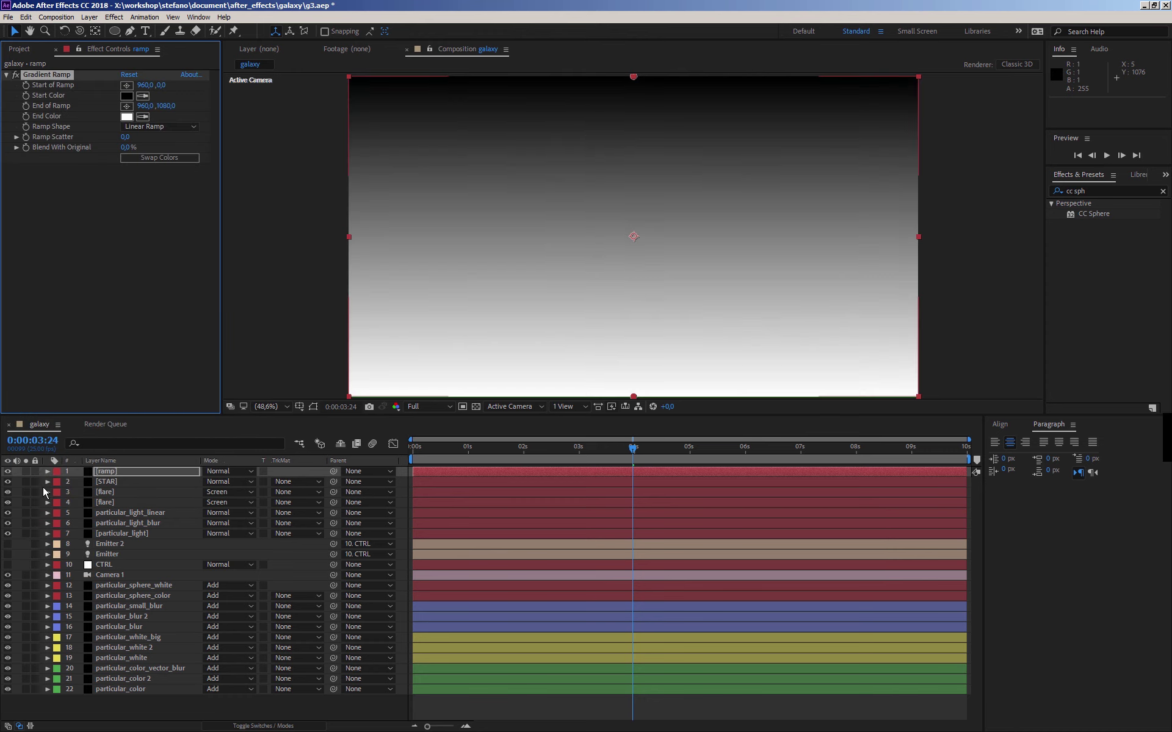
left_click(146, 126)
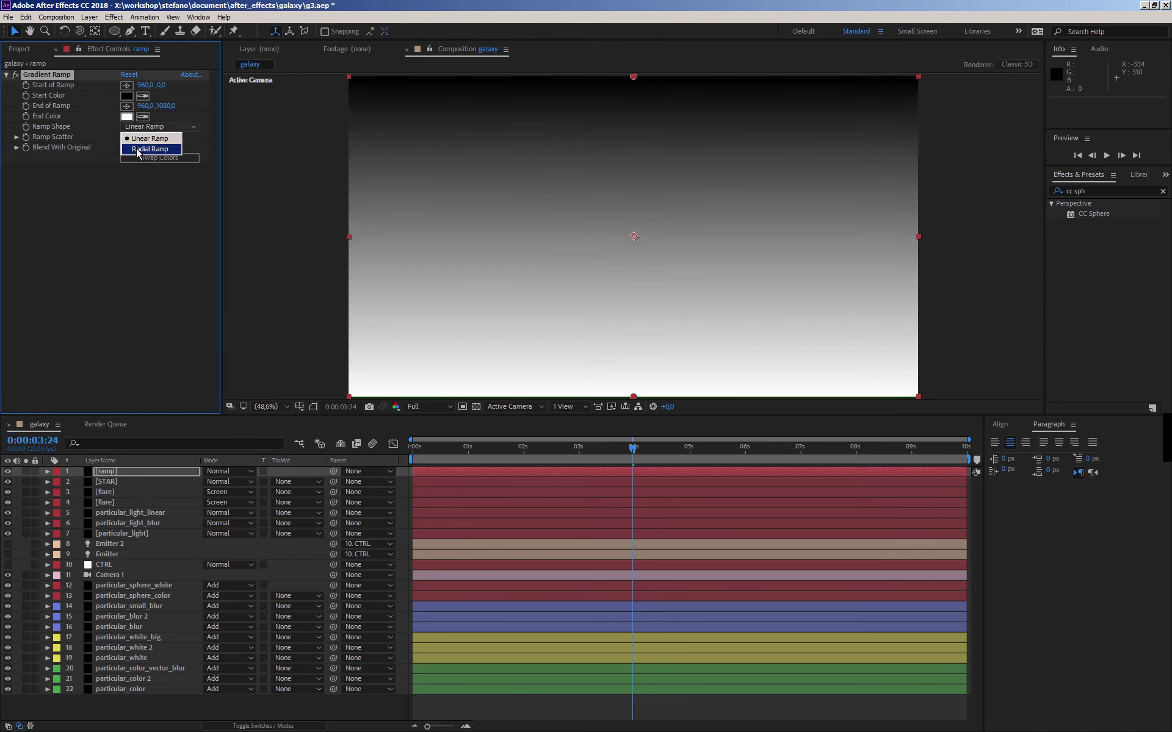
left_click(136, 151)
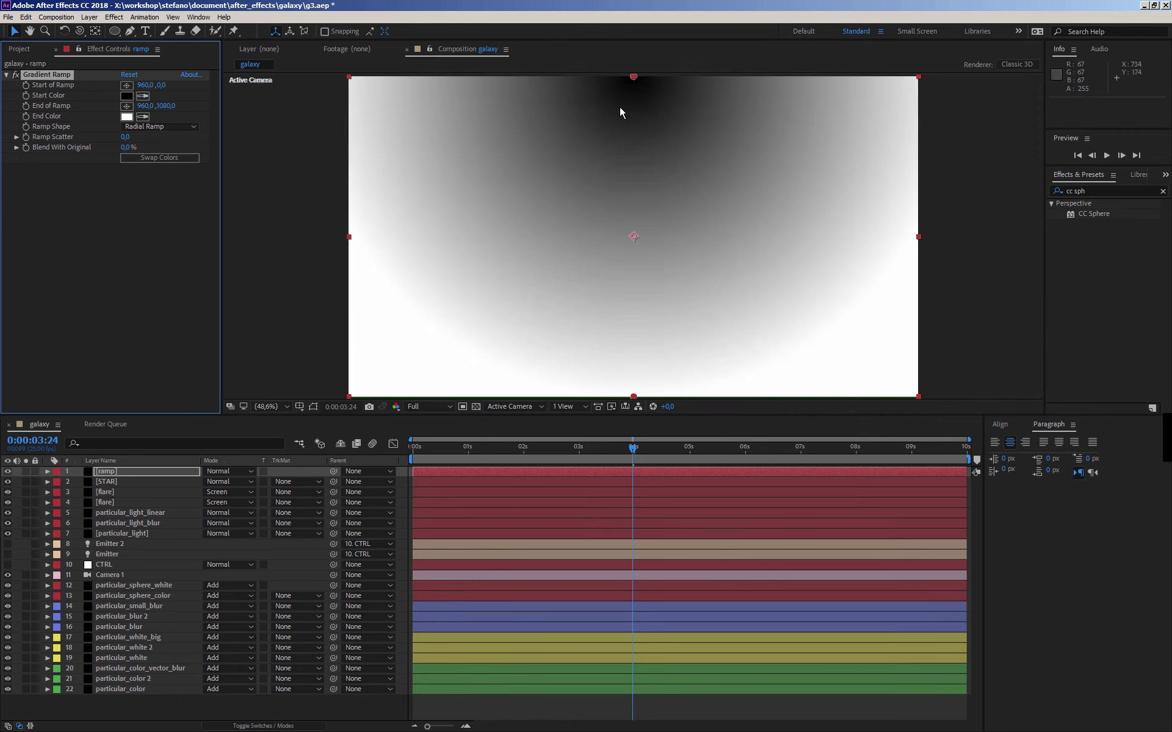
left_click_drag(633, 78, 633, 235)
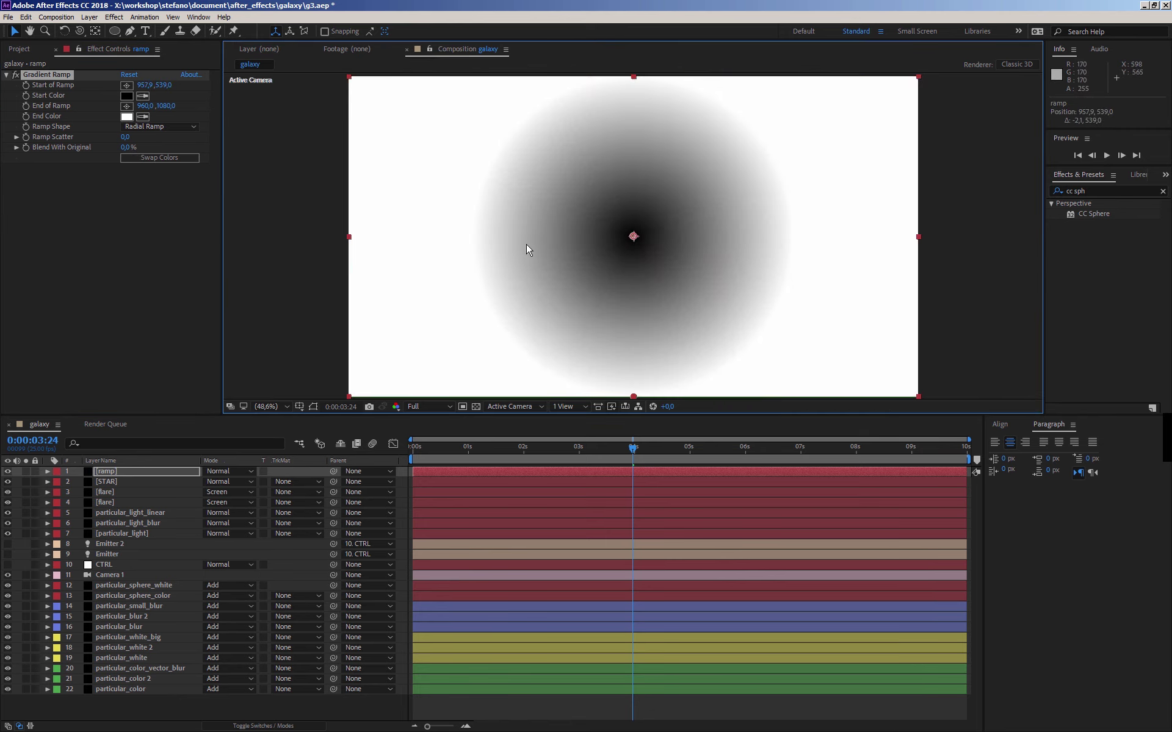
key("comma")
key("comma")
- Pull the gradient's end point far outside the frame and make the end colour near-black blue
mouse_move(633, 319)
left_mouse_down()
mouse_move(523, 395)
mouse_move(242, 476)
left_mouse_up()
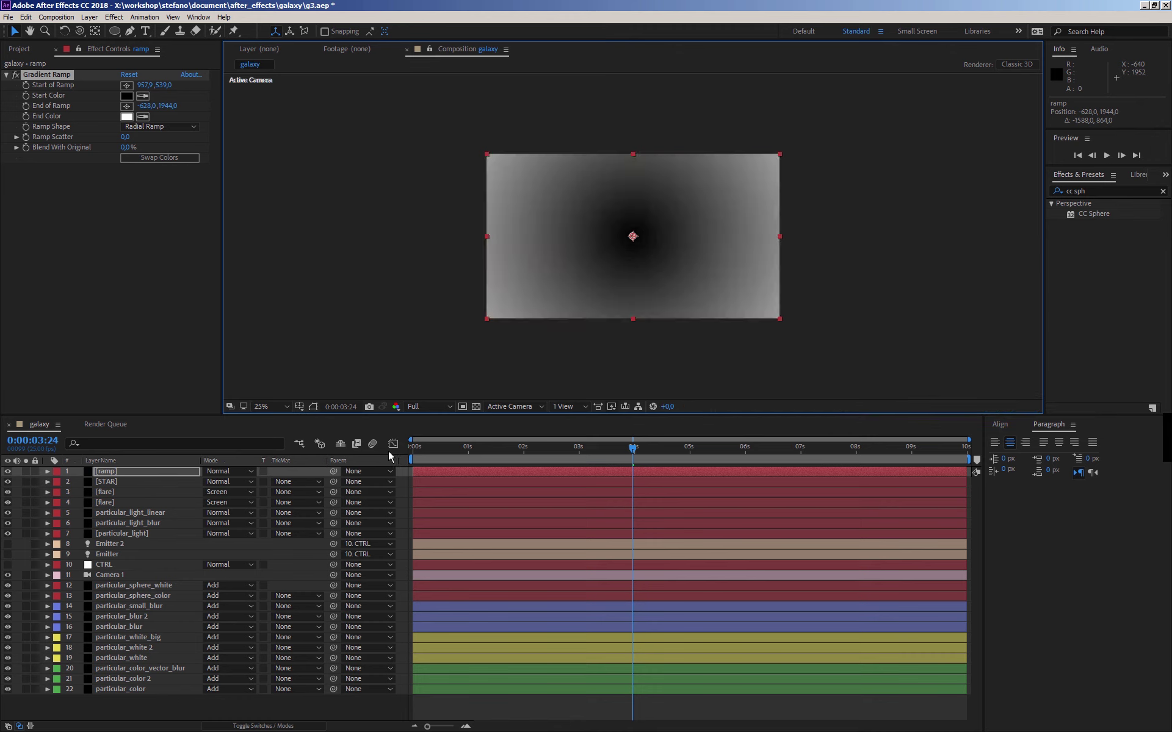
left_click_drag(242, 475, 110, 506)
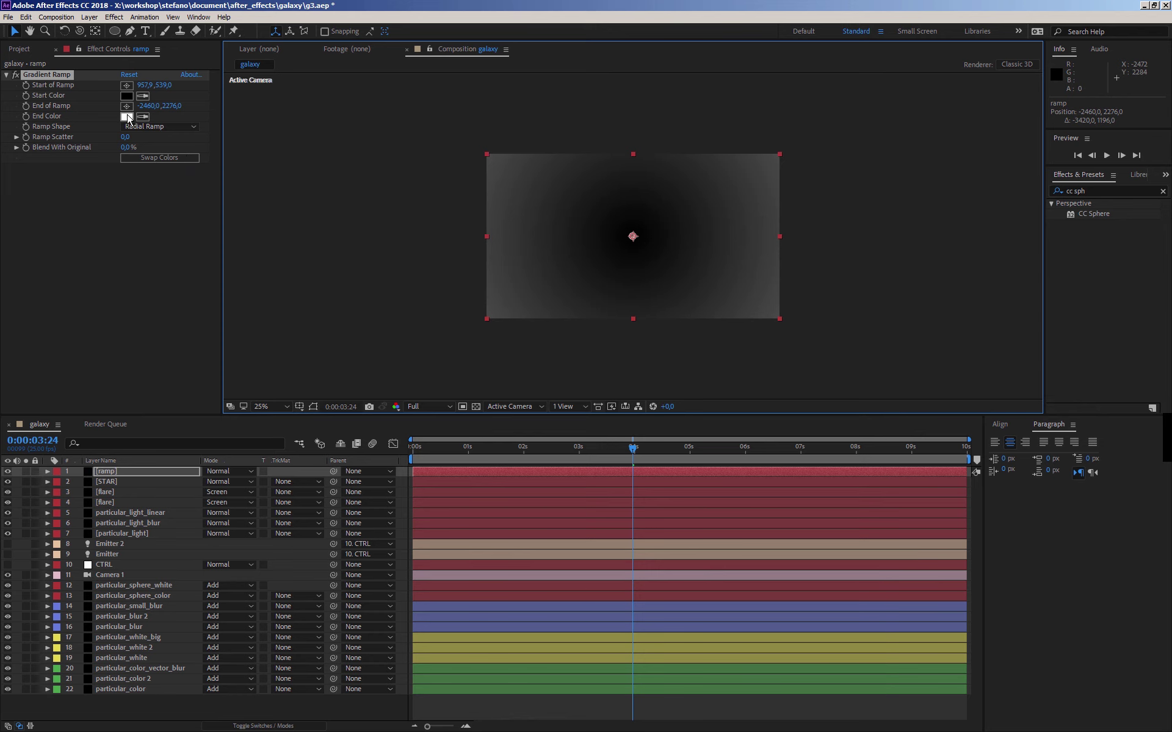
left_click(127, 117)
left_click_drag(374, 550, 449, 616)
left_click(449, 523)
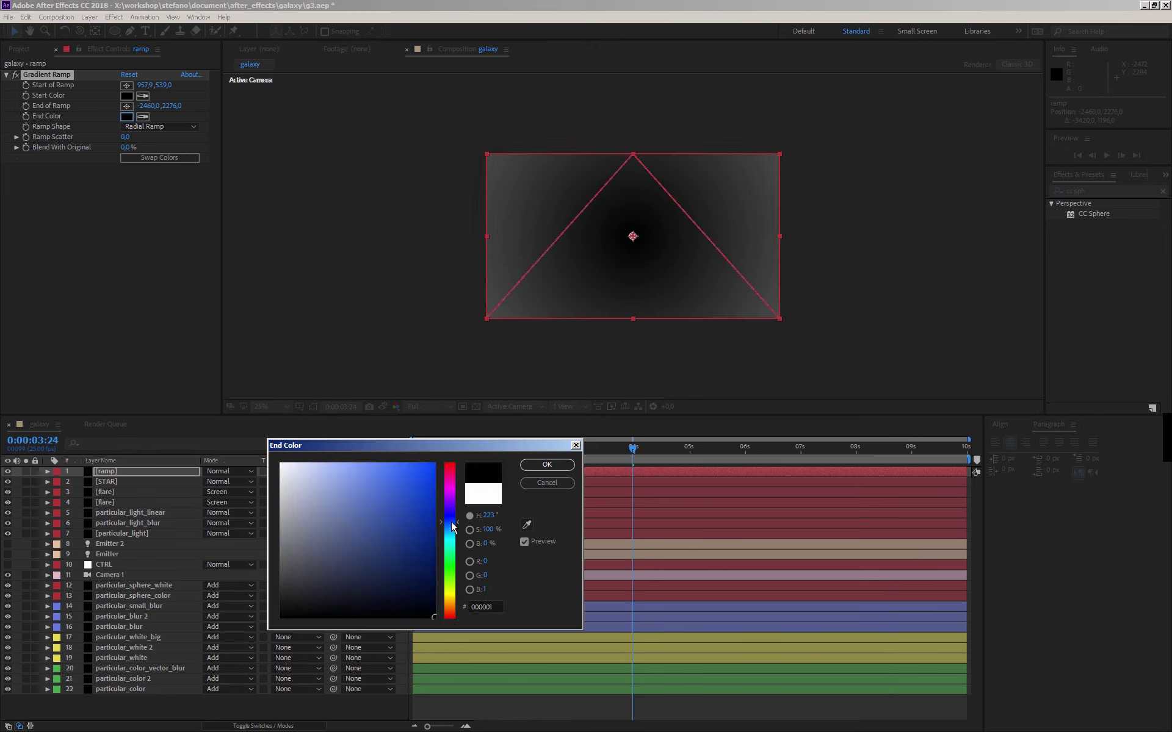
left_click(423, 605)
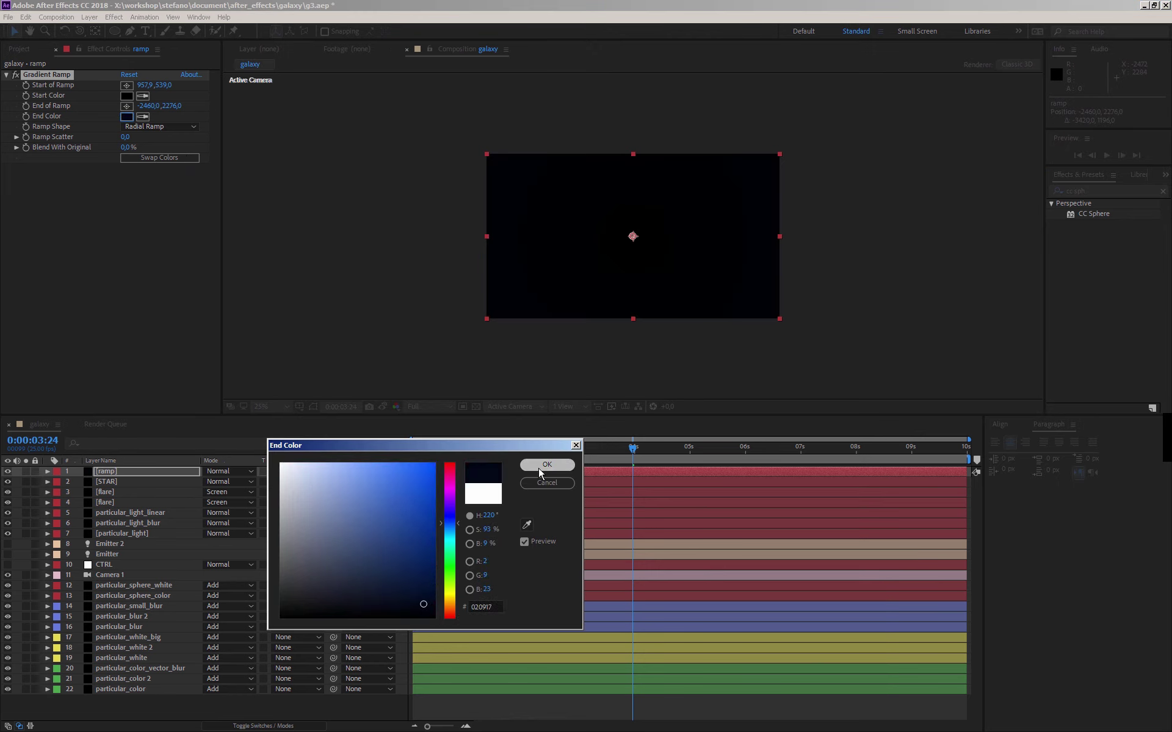
left_click(538, 465)
- Set the gradient's start colour to dark navy 101D28 and fit the comp in view
left_click(127, 96)
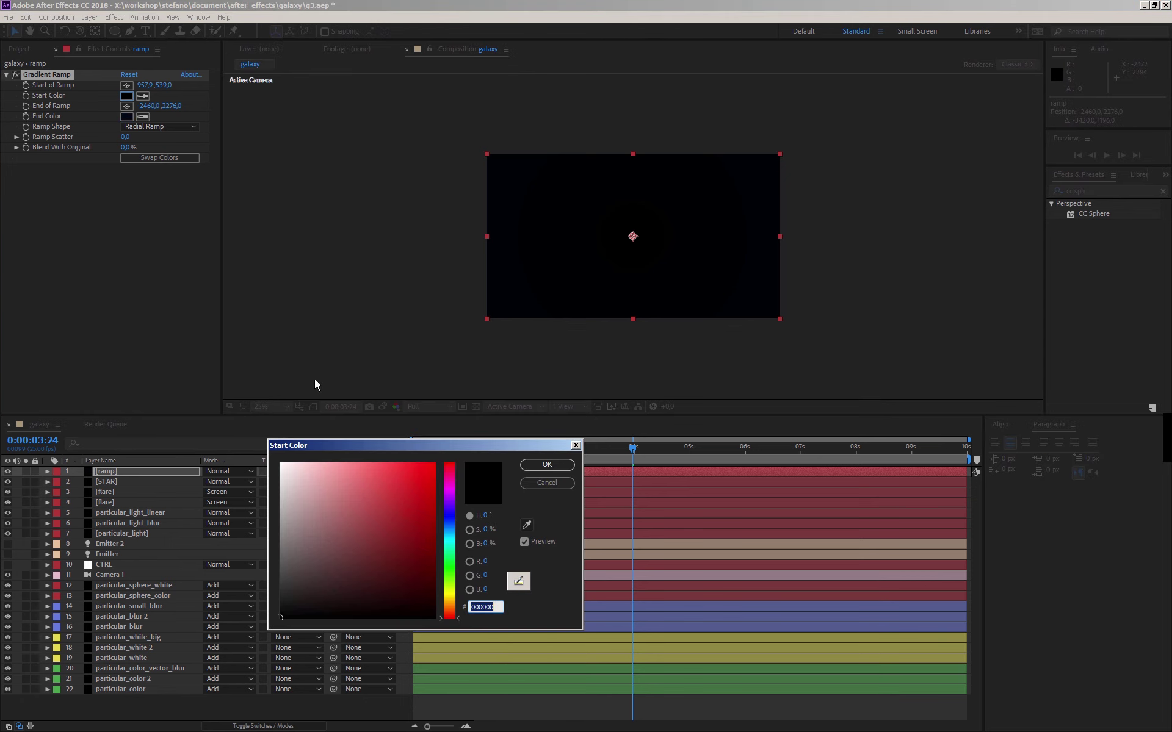
left_click(449, 549)
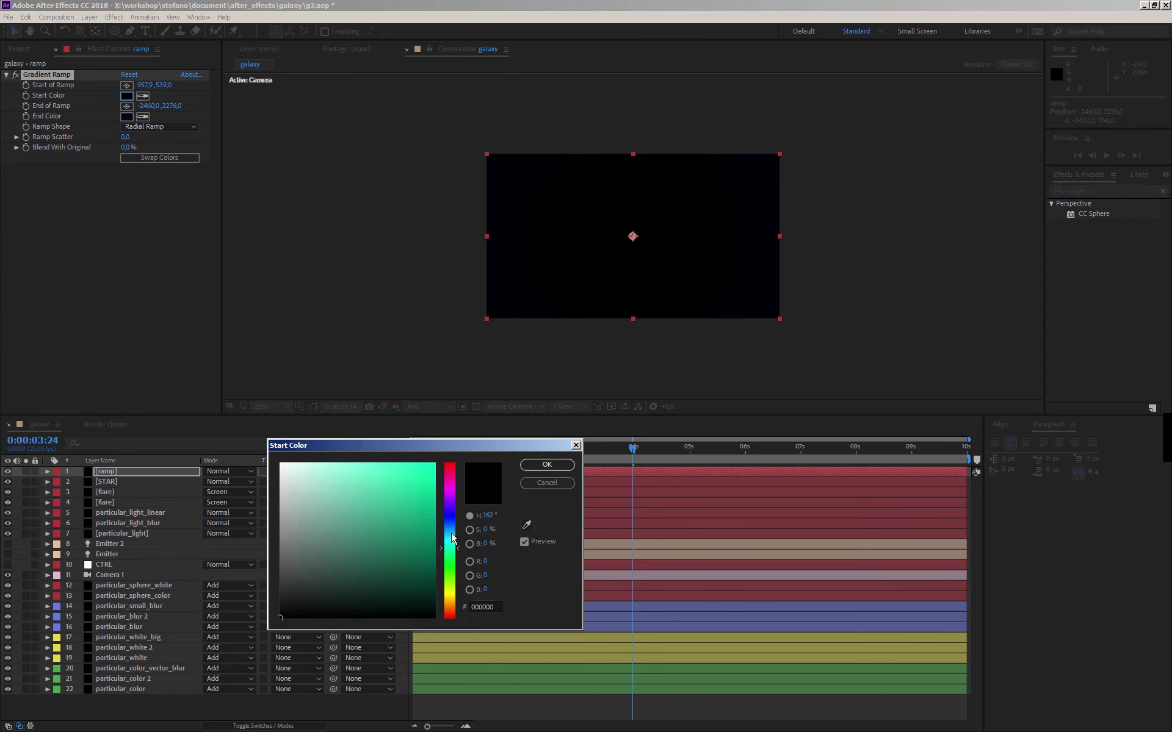
left_click(452, 533)
left_click(411, 575)
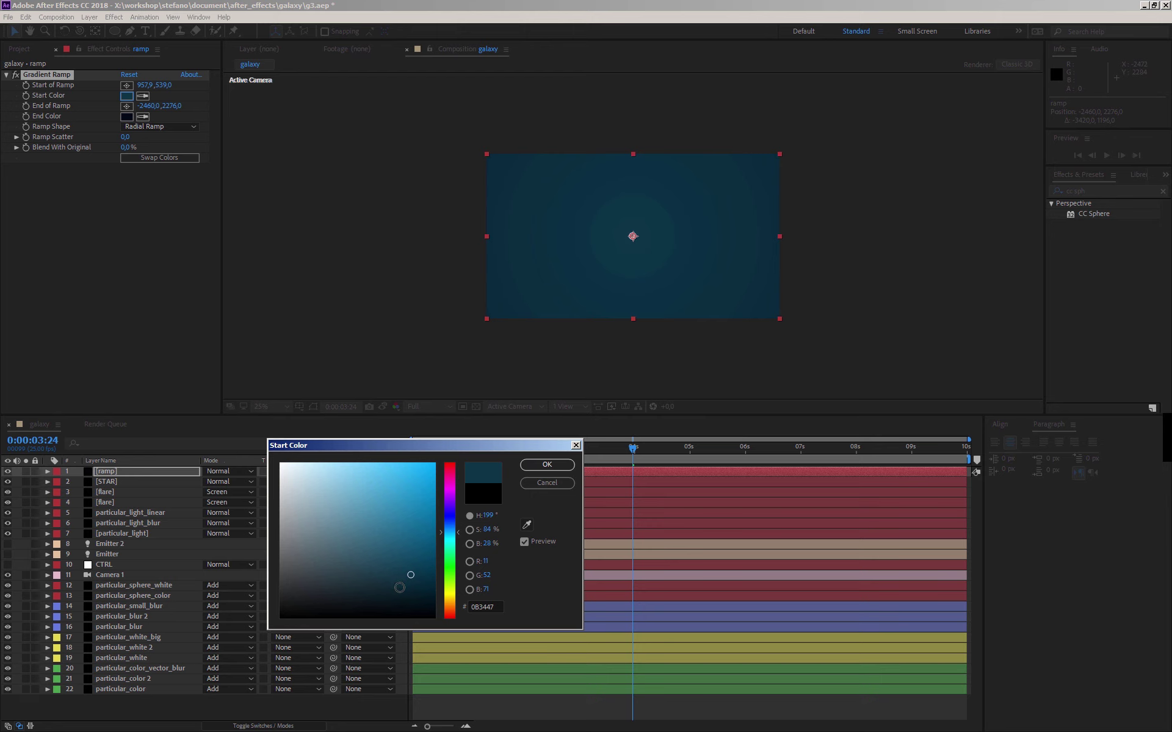
left_click(393, 589)
left_click(398, 595)
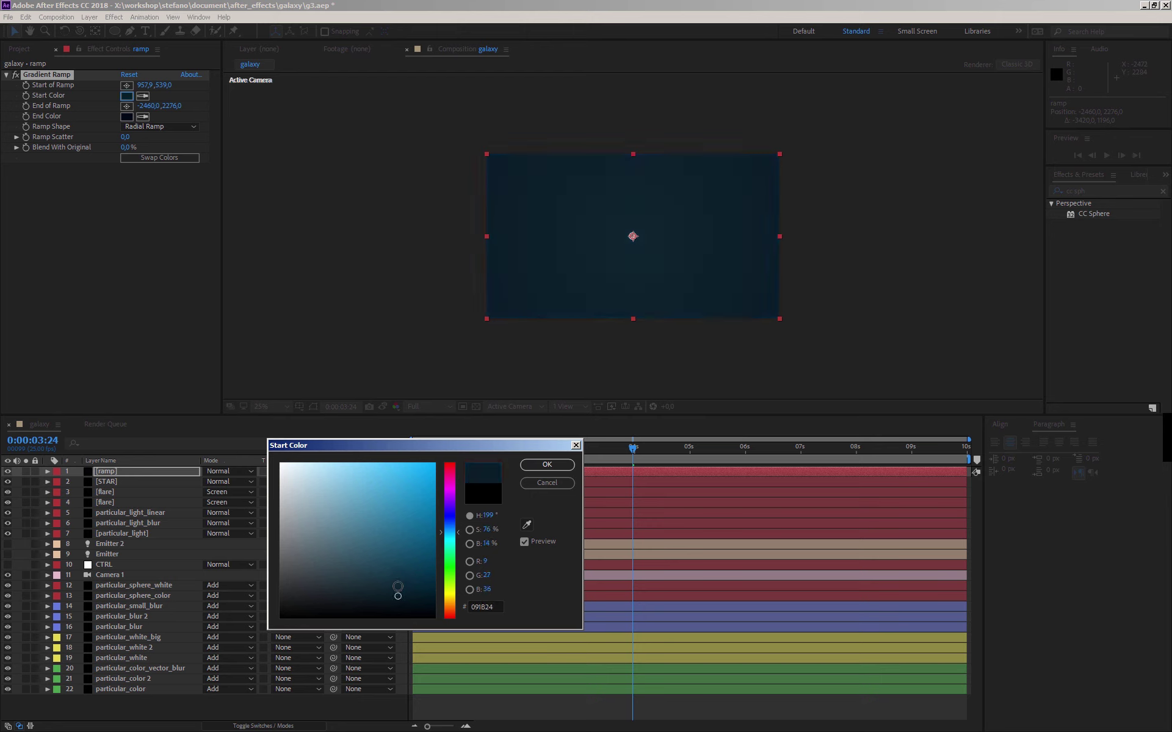
left_click(397, 587)
left_click(371, 593)
left_click_drag(450, 531, 449, 528)
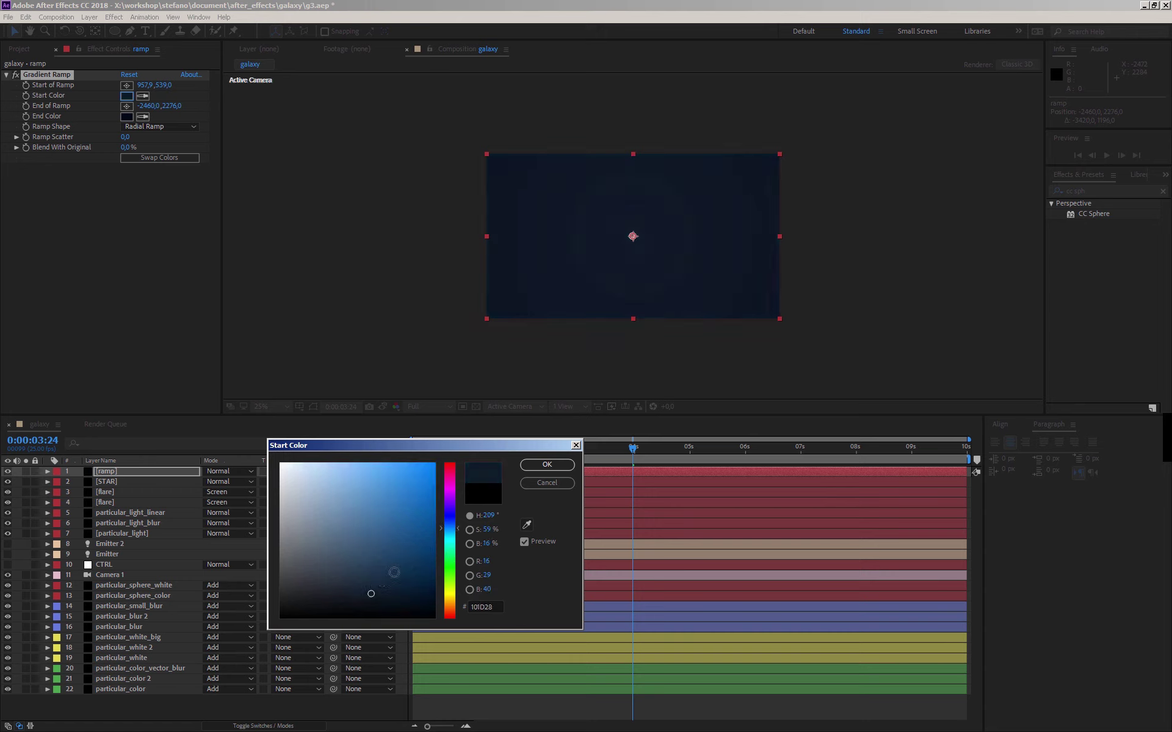
left_click(547, 465)
left_click(273, 407)
left_click(275, 420)
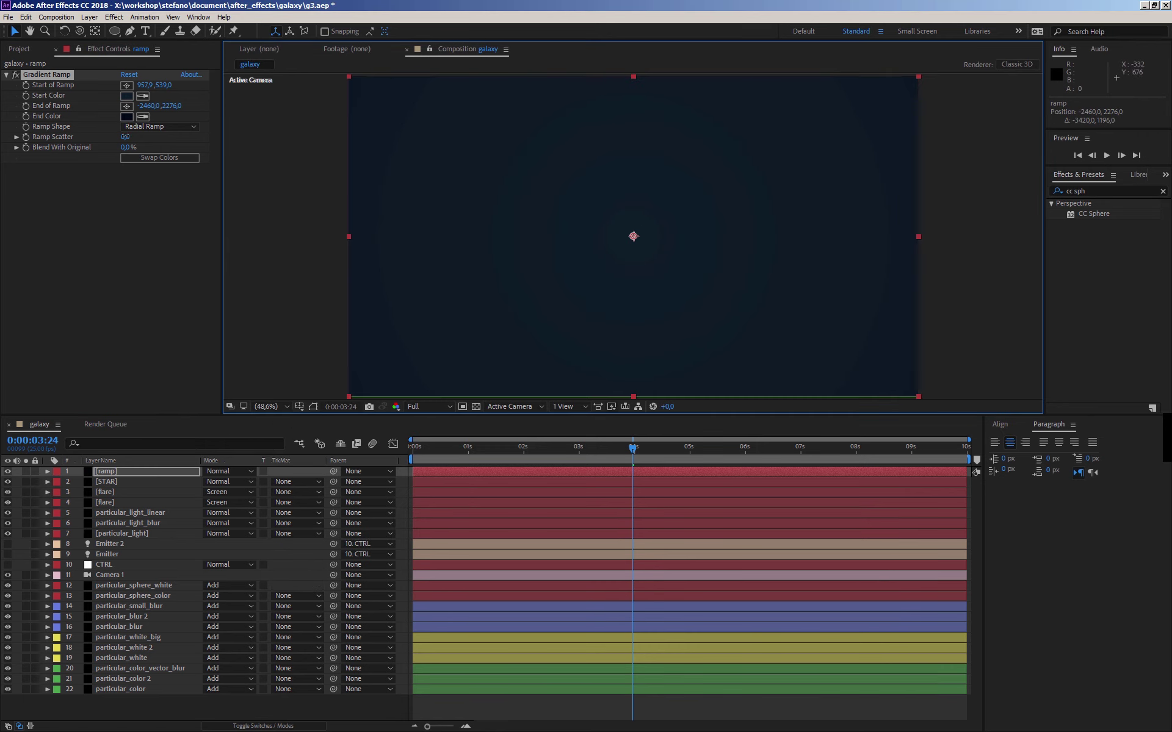
- Raise the Gradient Ramp's ramp scatter to its 512 maximum
left_click_drag(125, 137, 426, 159)
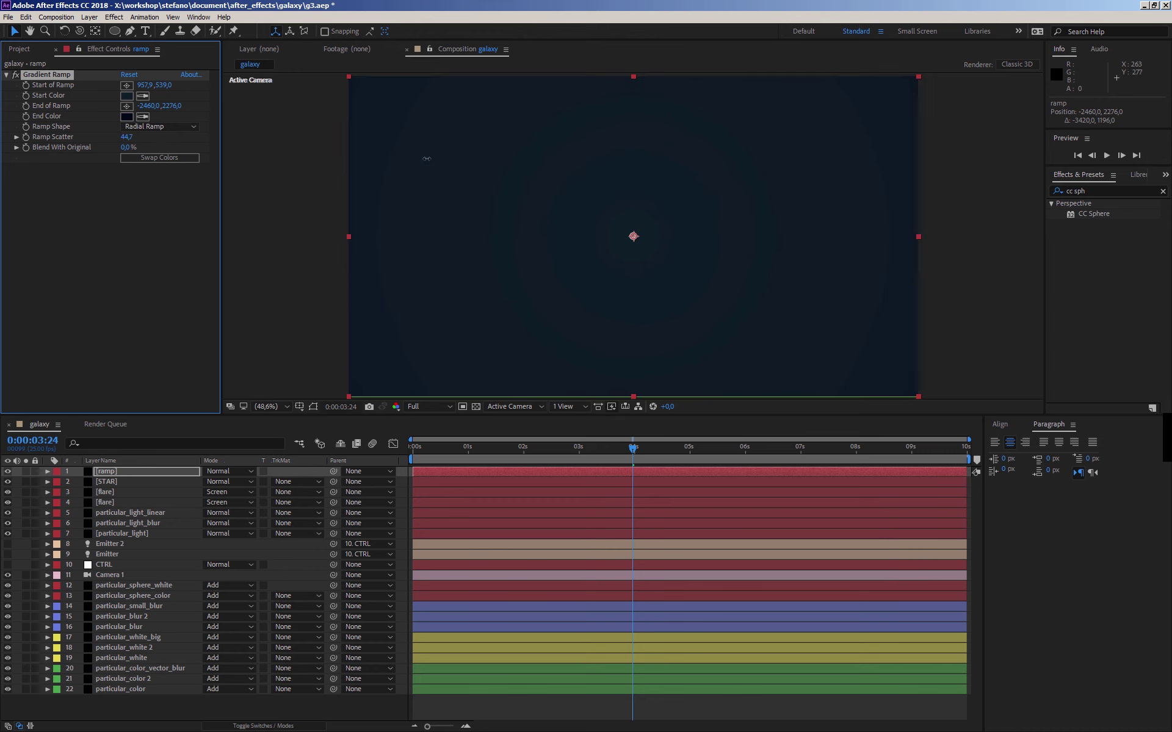
left_click_drag(127, 137, 759, 176)
left_click_drag(134, 141, 293, 156)
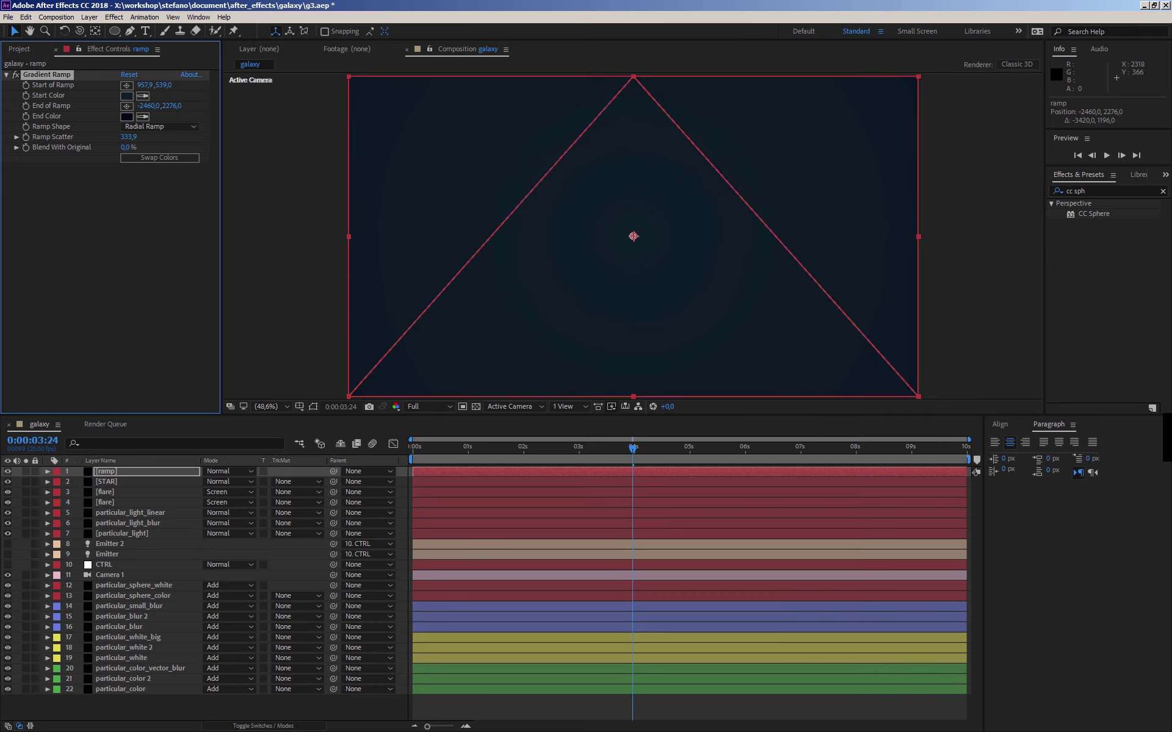
left_click_drag(1043, 218, 162, 259)
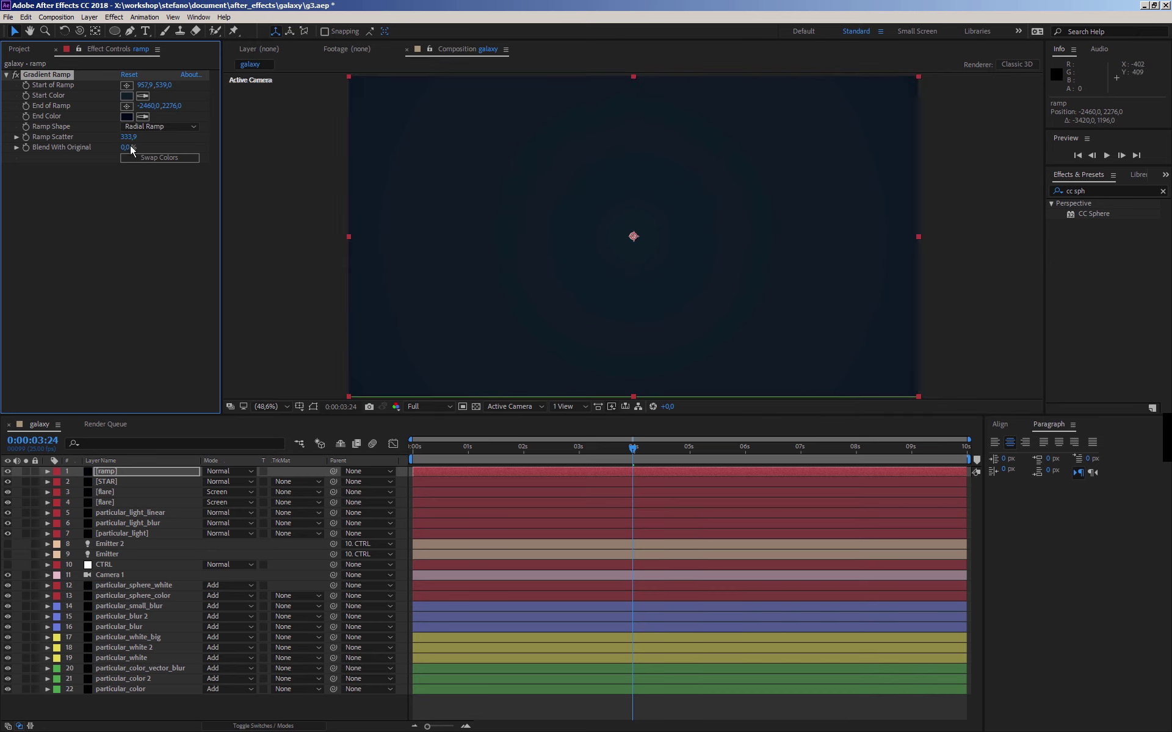
left_click_drag(130, 137, 152, 138)
left_click_drag(851, 216, 128, 209)
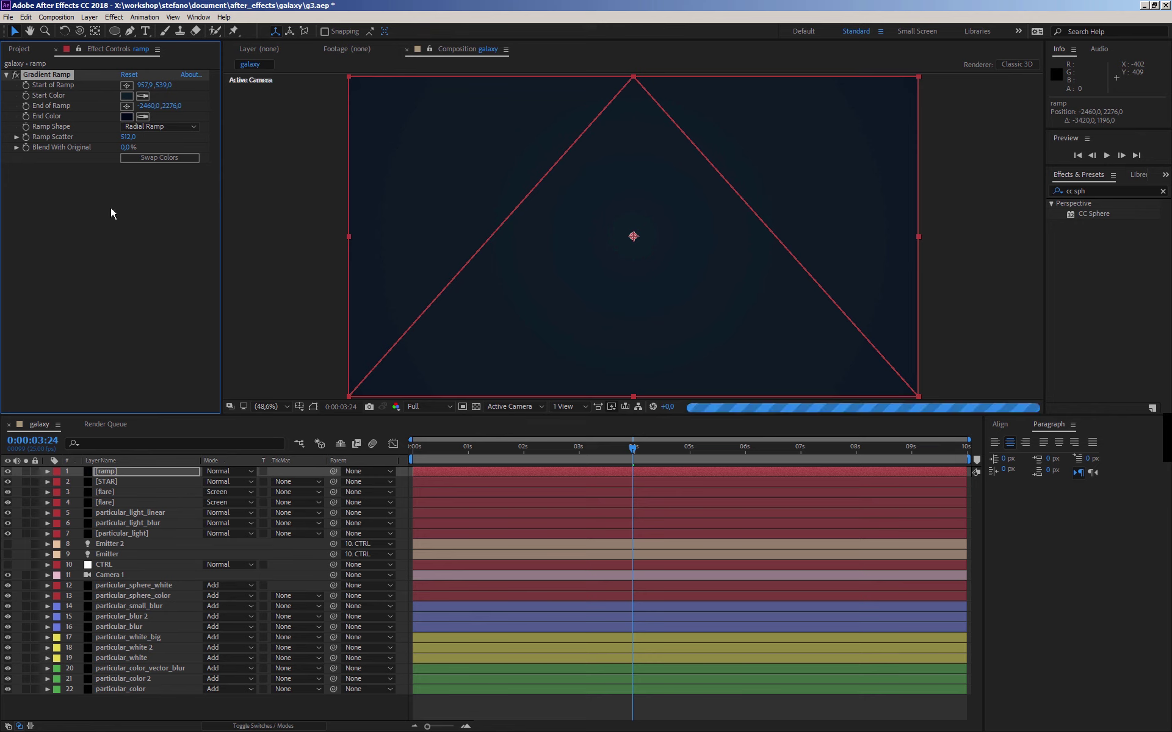
left_click_drag(879, 161, 109, 204)
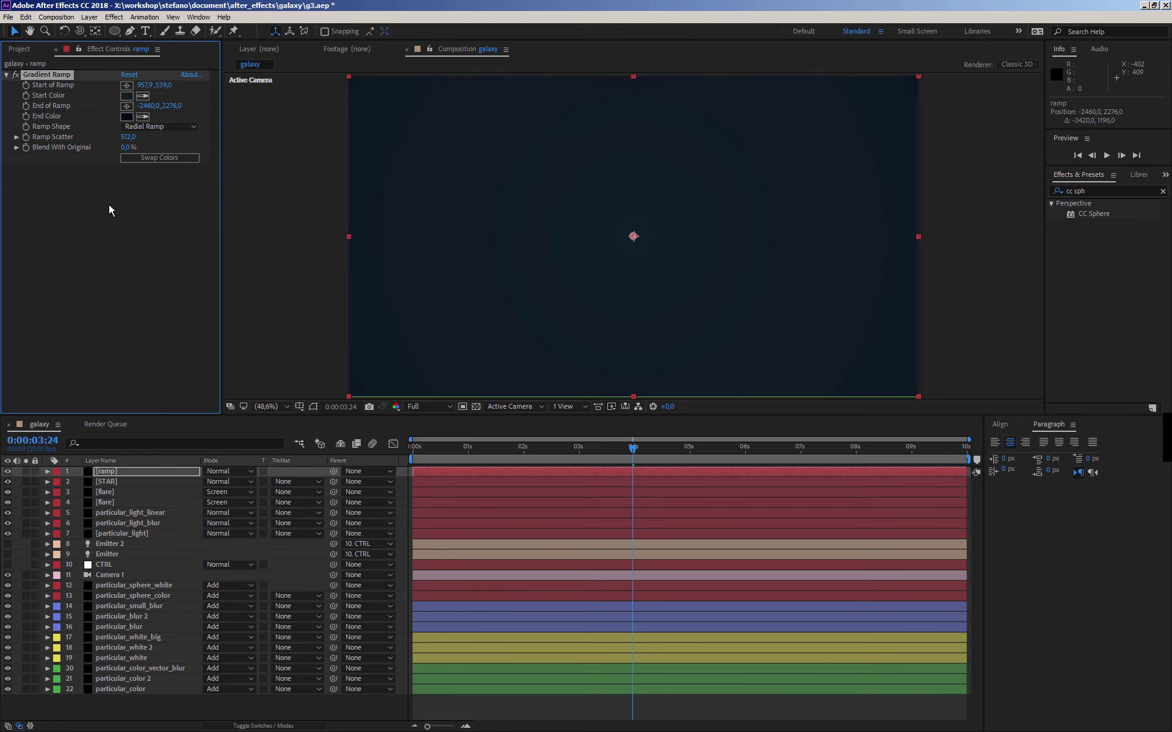
- Set the gradient's end colour to black 000000 and its start colour to dark teal 04161C
left_click(126, 117)
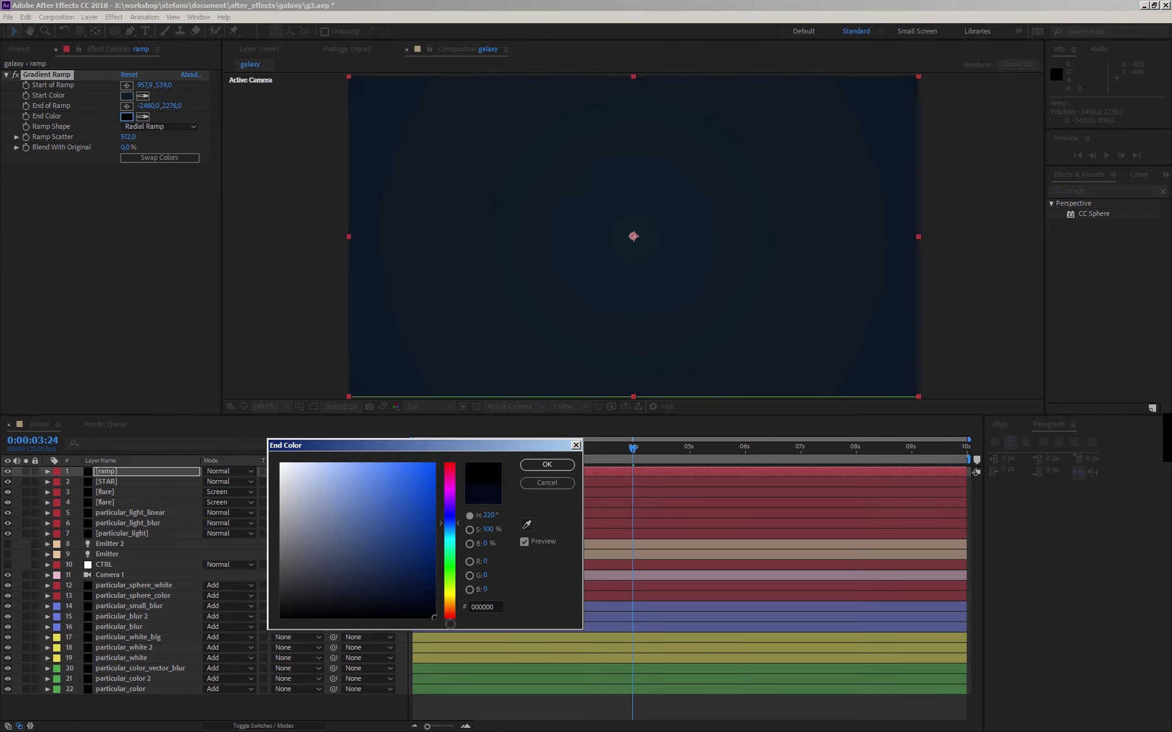
left_click(542, 467)
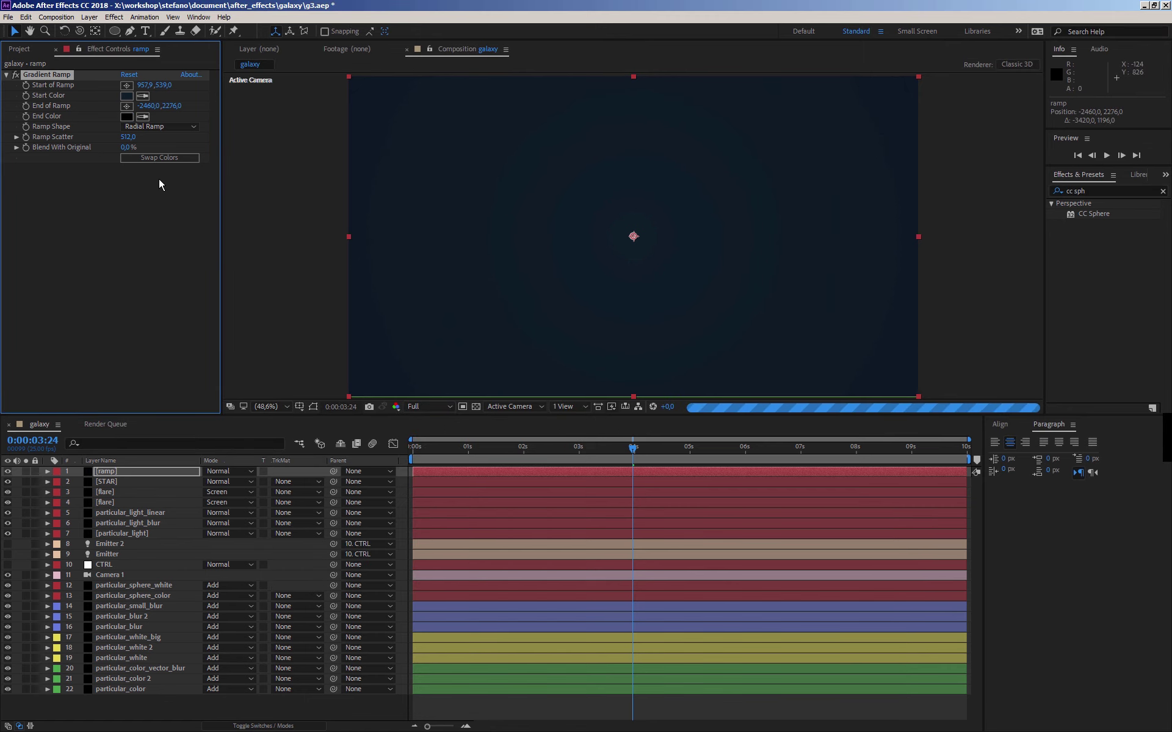
left_click(126, 96)
left_click(408, 593)
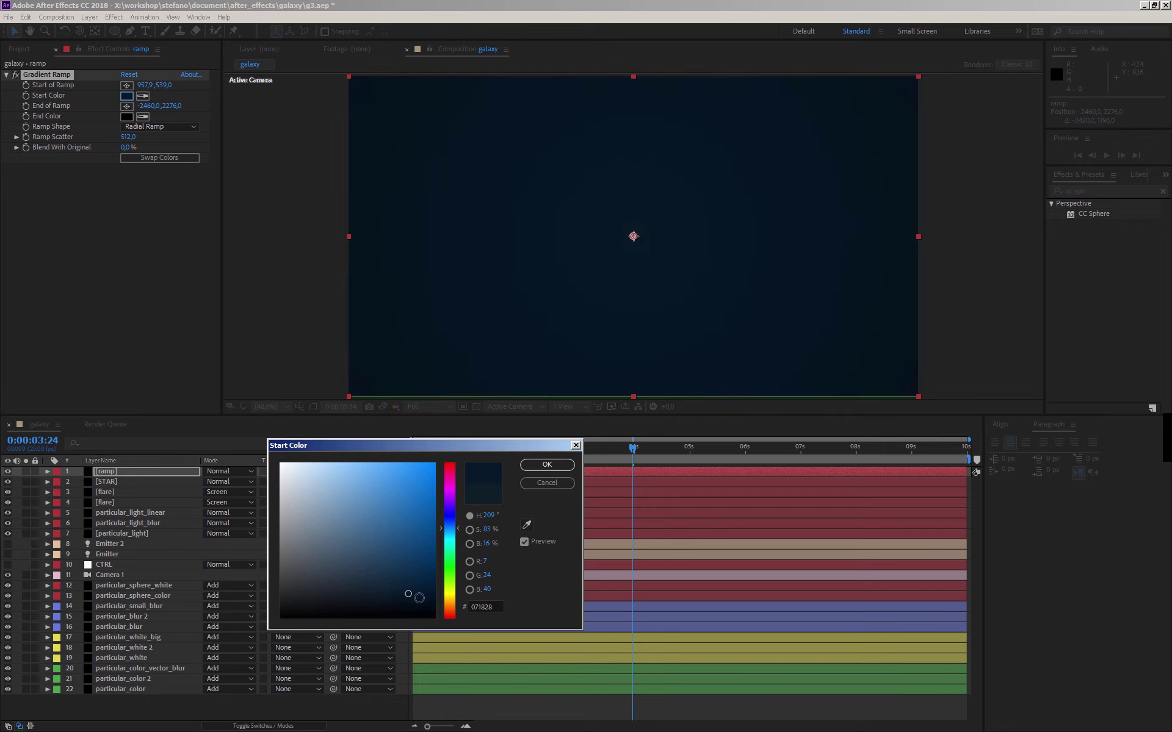
left_click(419, 598)
left_click(448, 537)
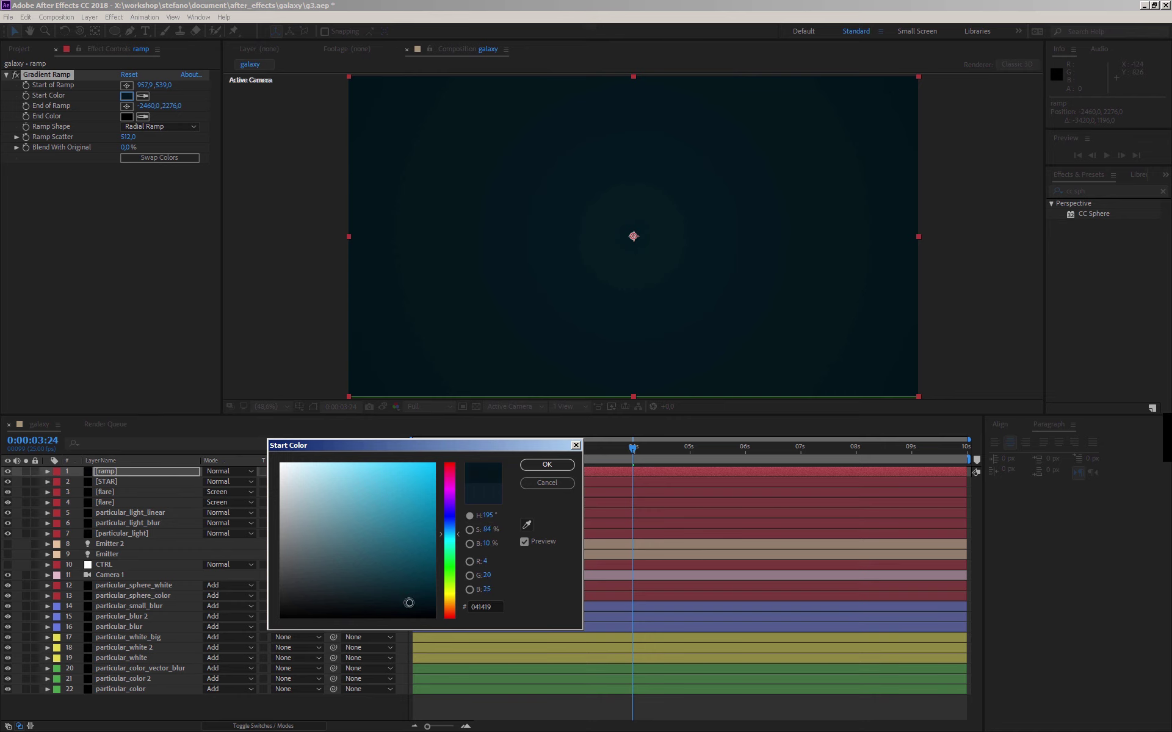
left_click(401, 605)
left_click_drag(414, 597, 412, 602)
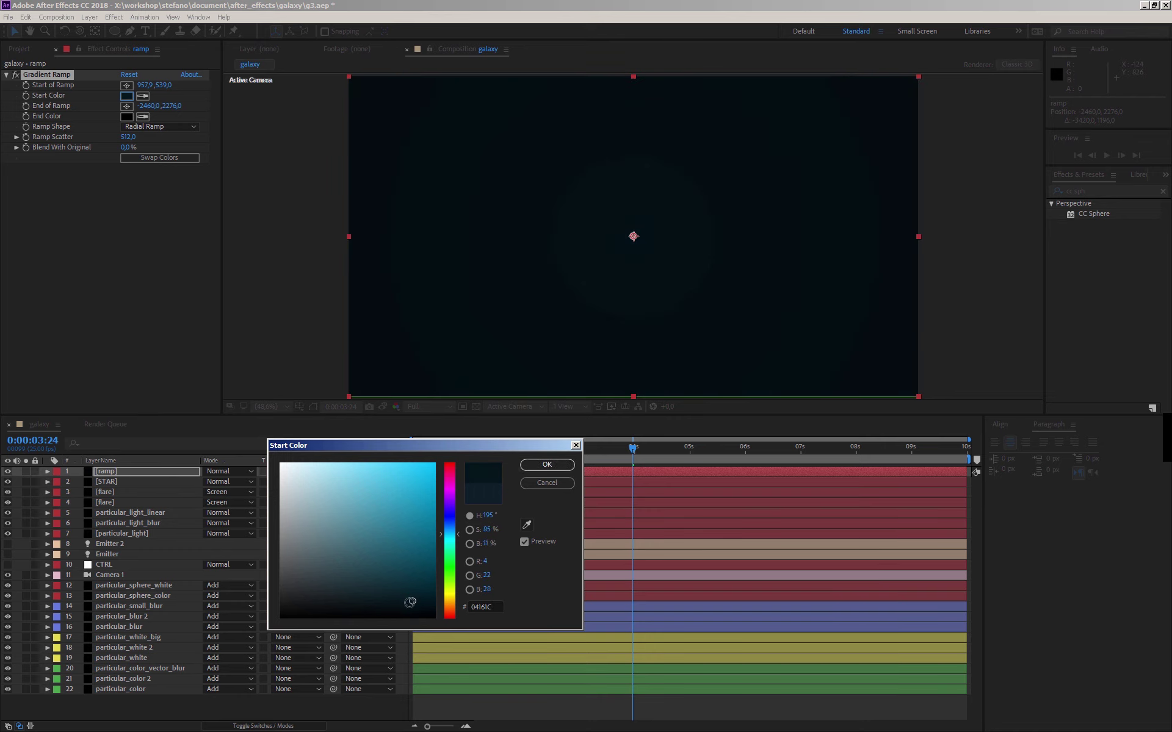
left_click(547, 465)
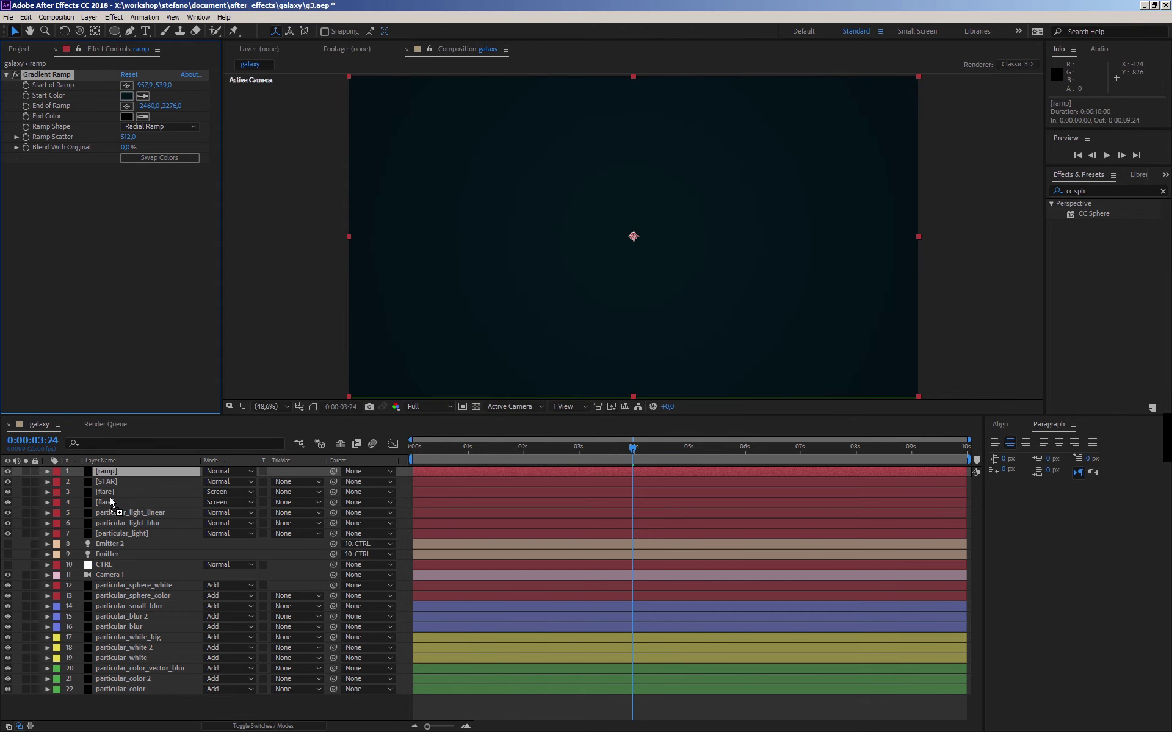
- Move the ramp layer to the bottom of the layer stack
left_click_drag(112, 472, 123, 699)
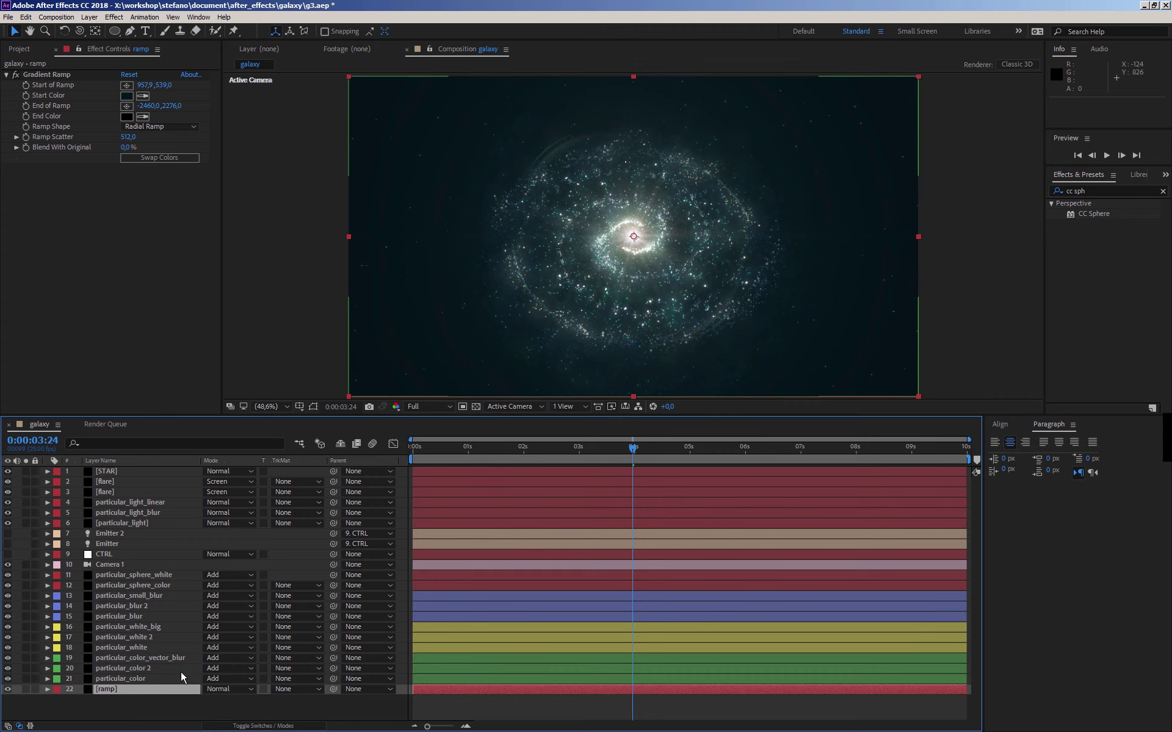
left_click(131, 702)
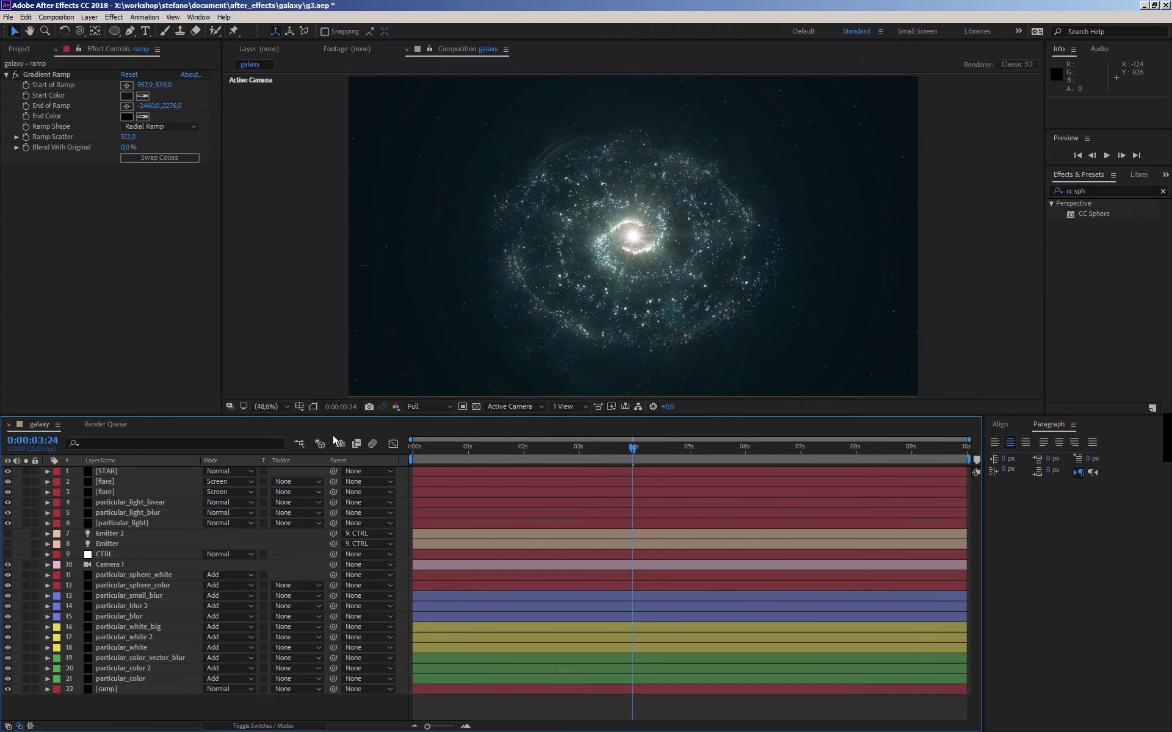
mouse_move(333, 415)
left_mouse_down()
mouse_move(337, 455)
mouse_move(335, 427)
left_mouse_up()
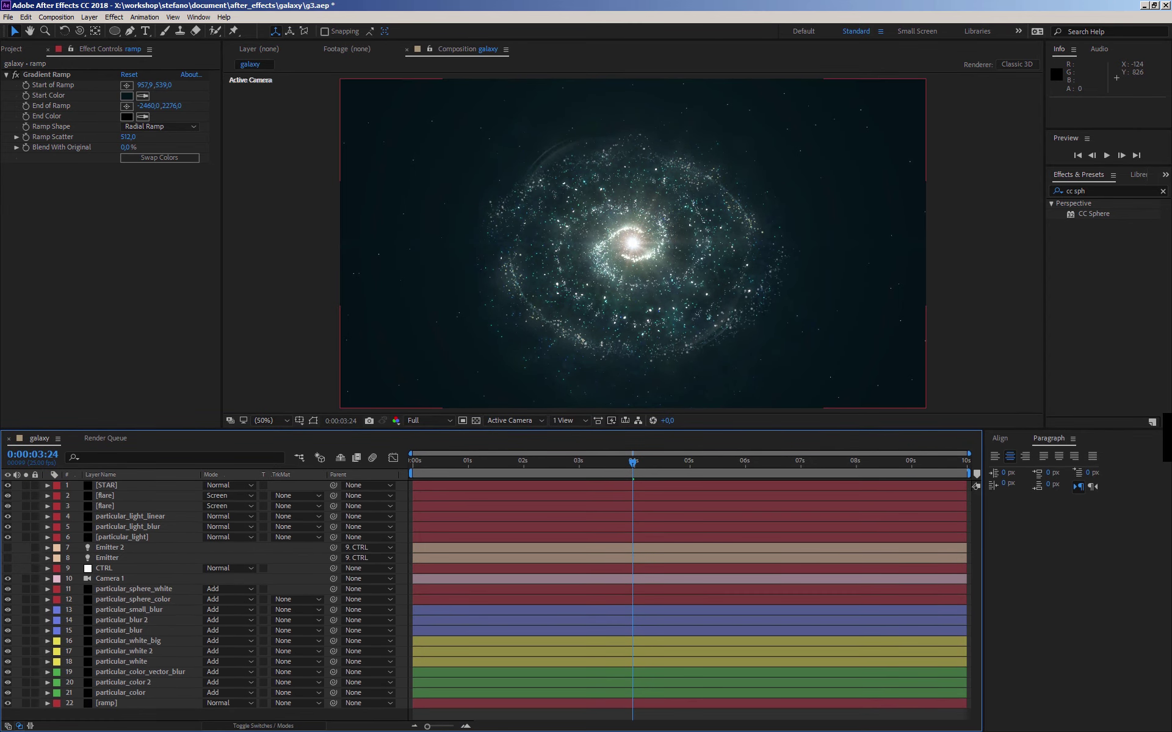
- Set the ramp layer's opacity to 50%
left_click(104, 704)
key("t")
left_click(209, 714)
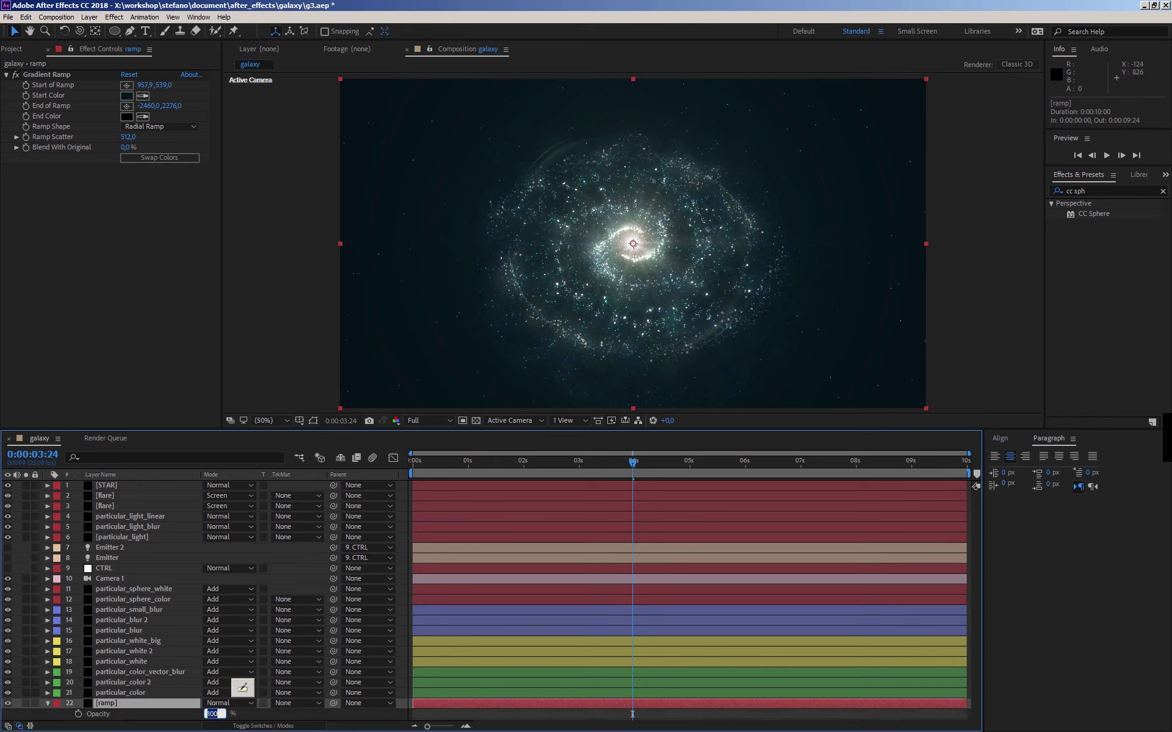
type("50")
key("Return")
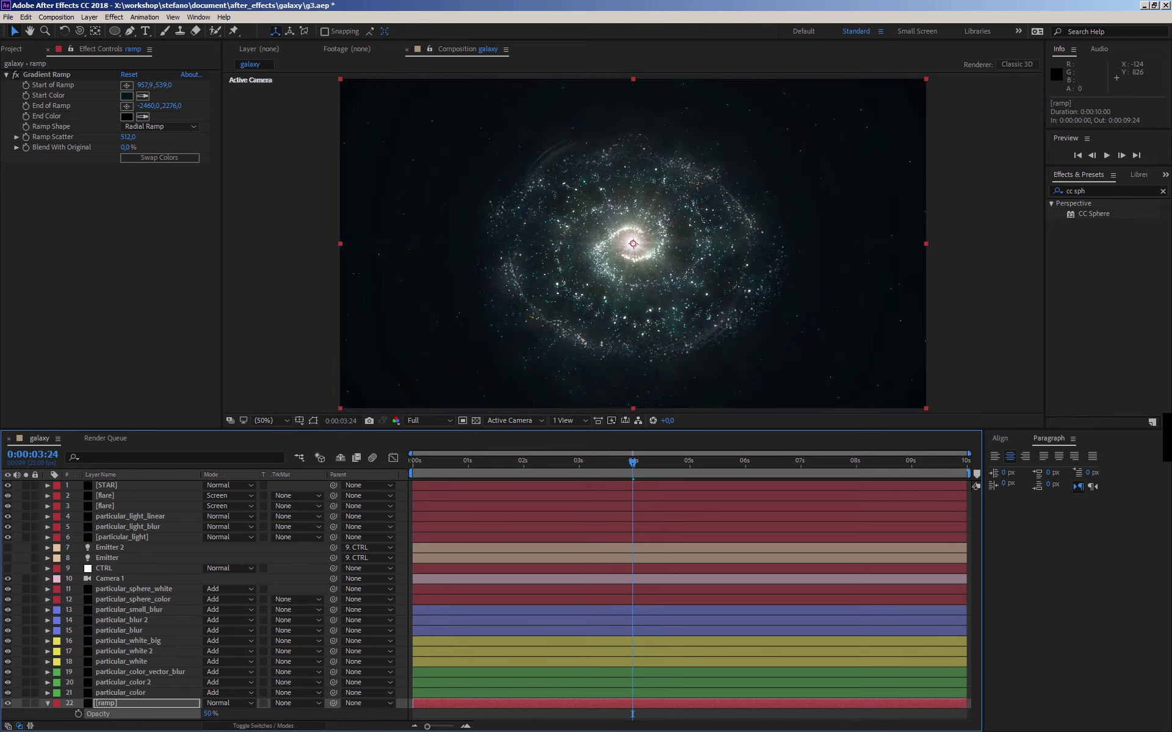